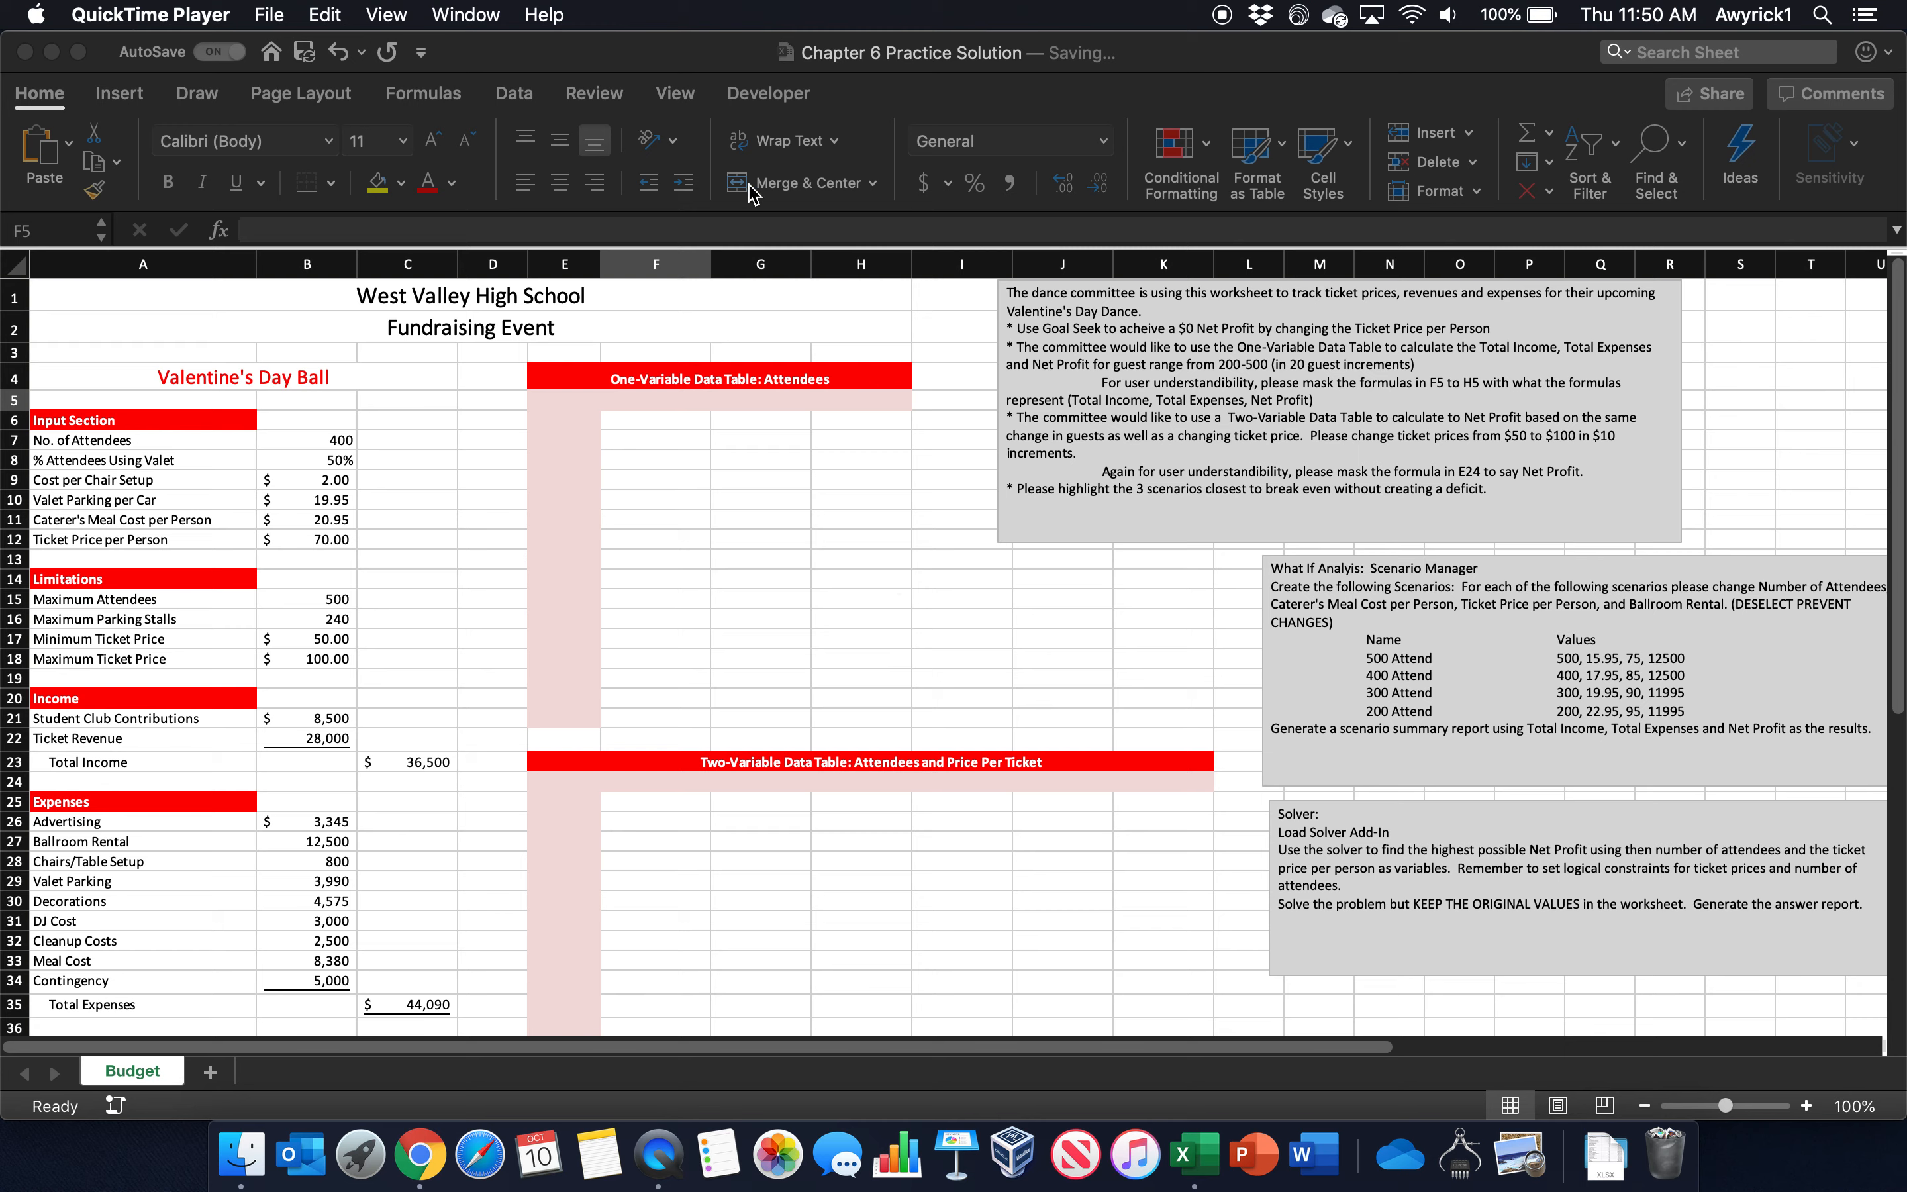
Step: Review the assignment's instruction boxes and the layout of the Valentine's Day Ball budget from the input section to Net Profit
click(1041, 320)
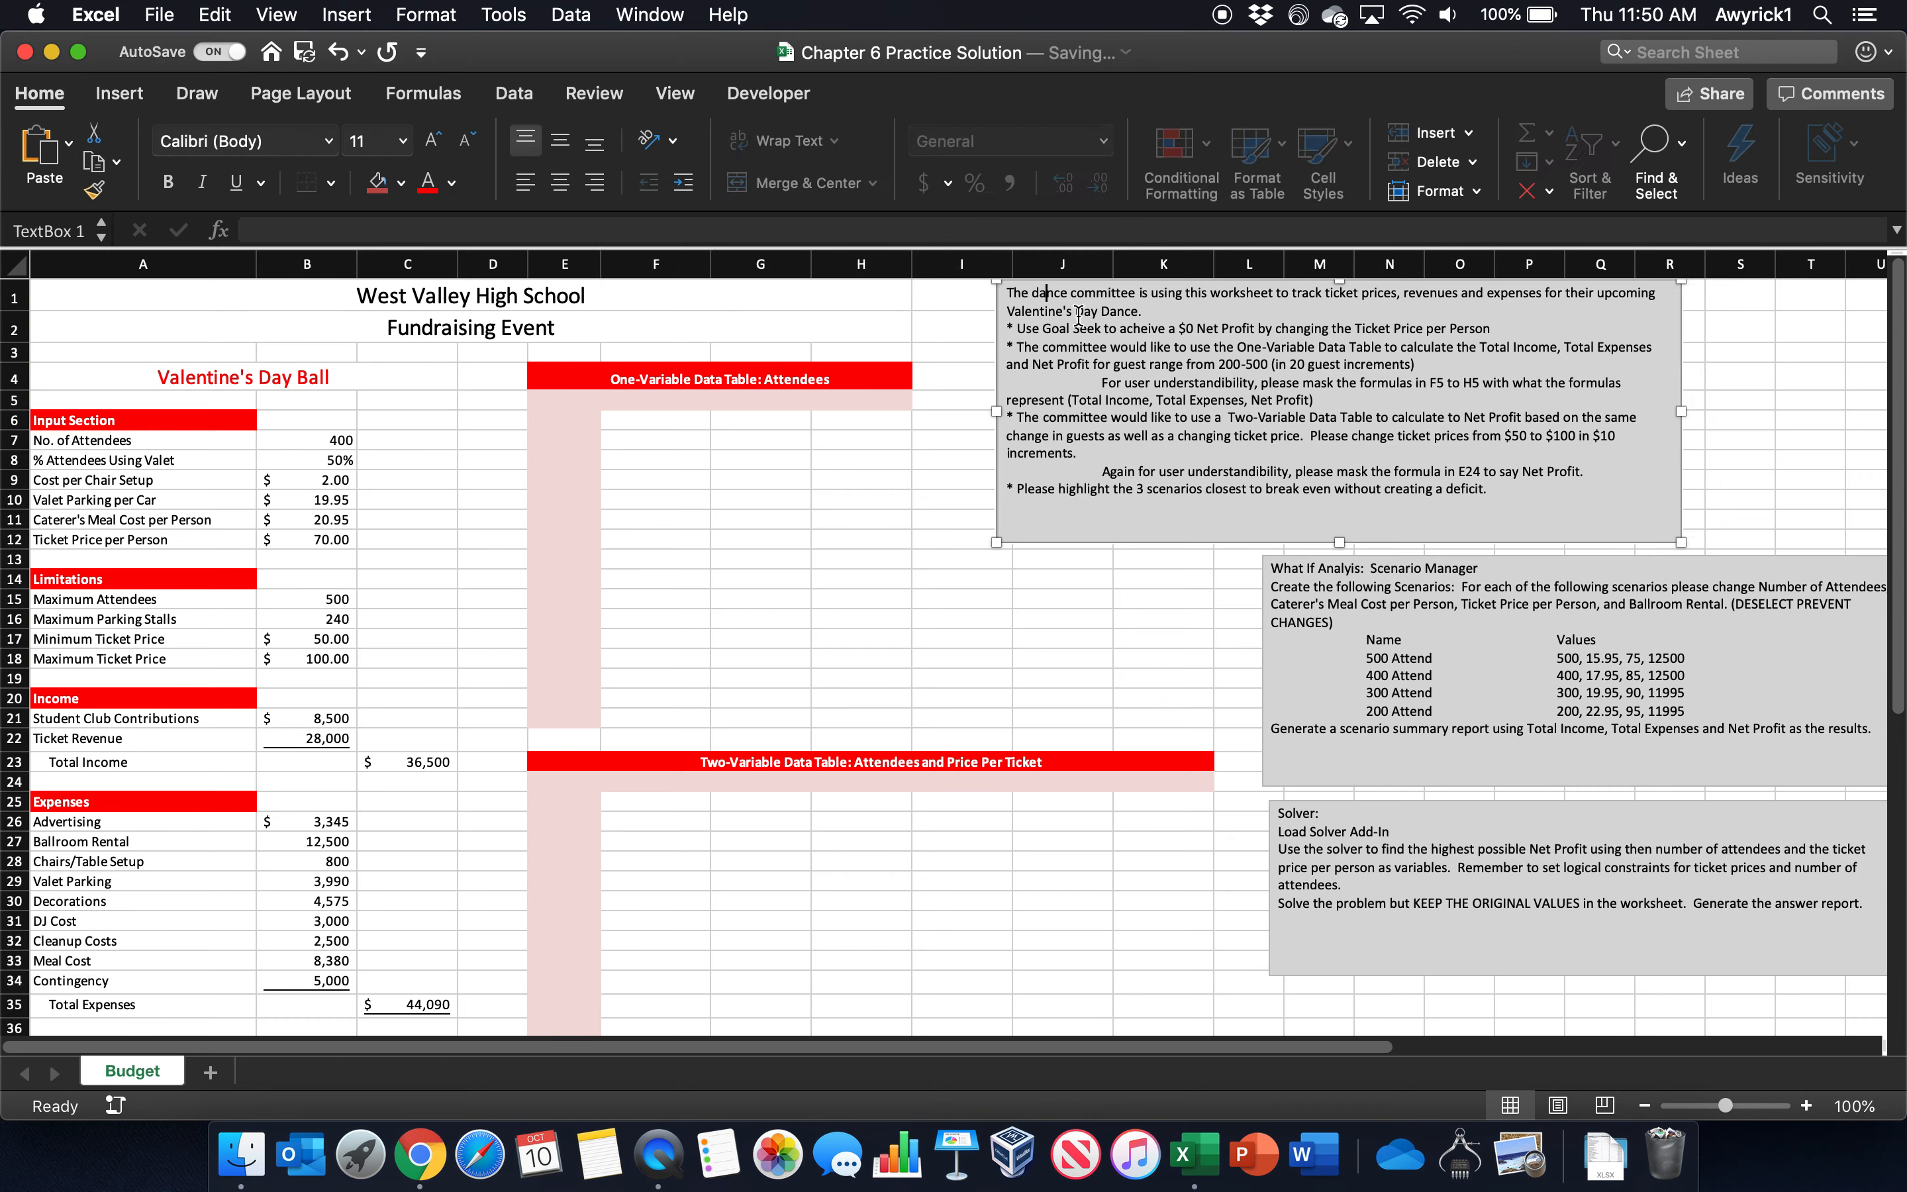
click(1417, 729)
click(1368, 849)
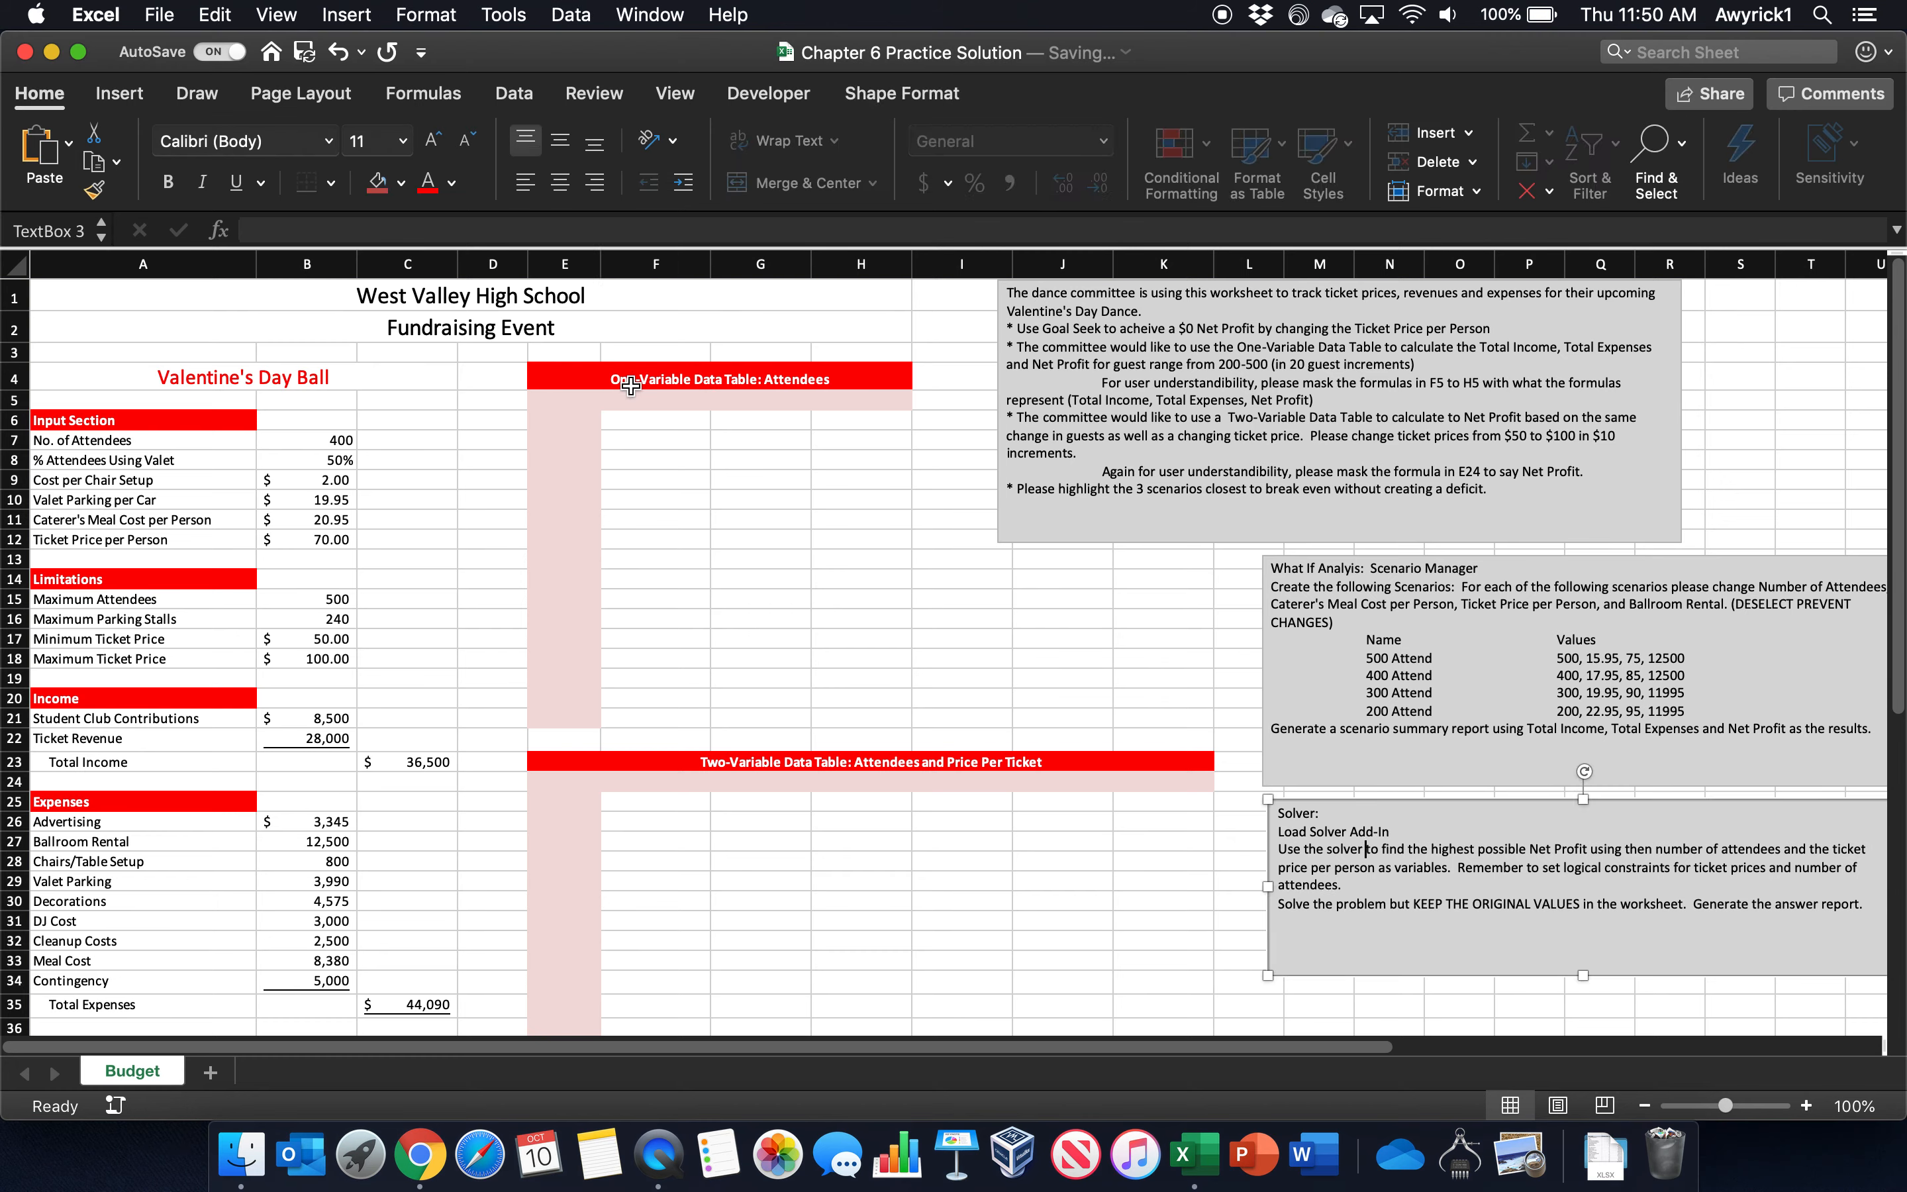
drag(12, 293, 8, 352)
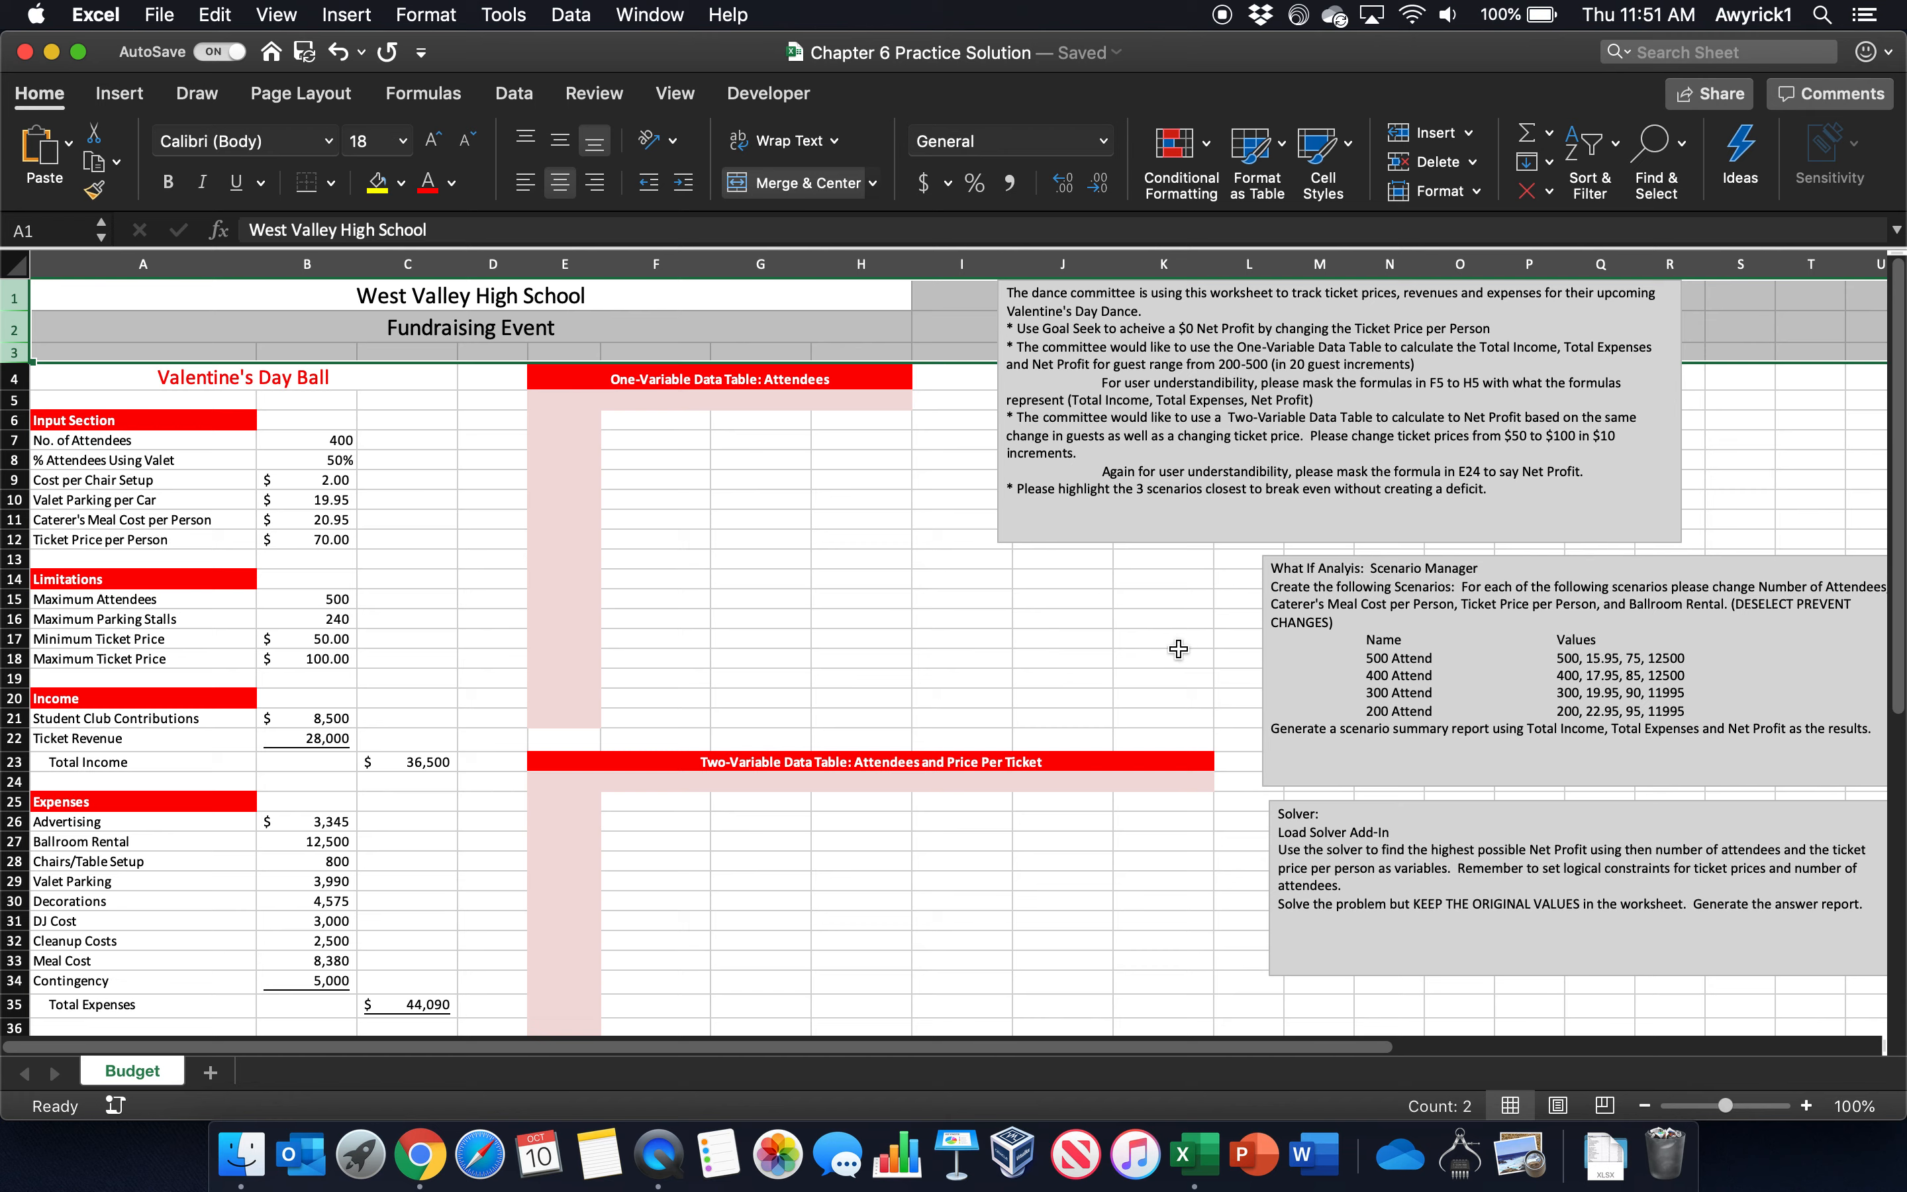
click(504, 463)
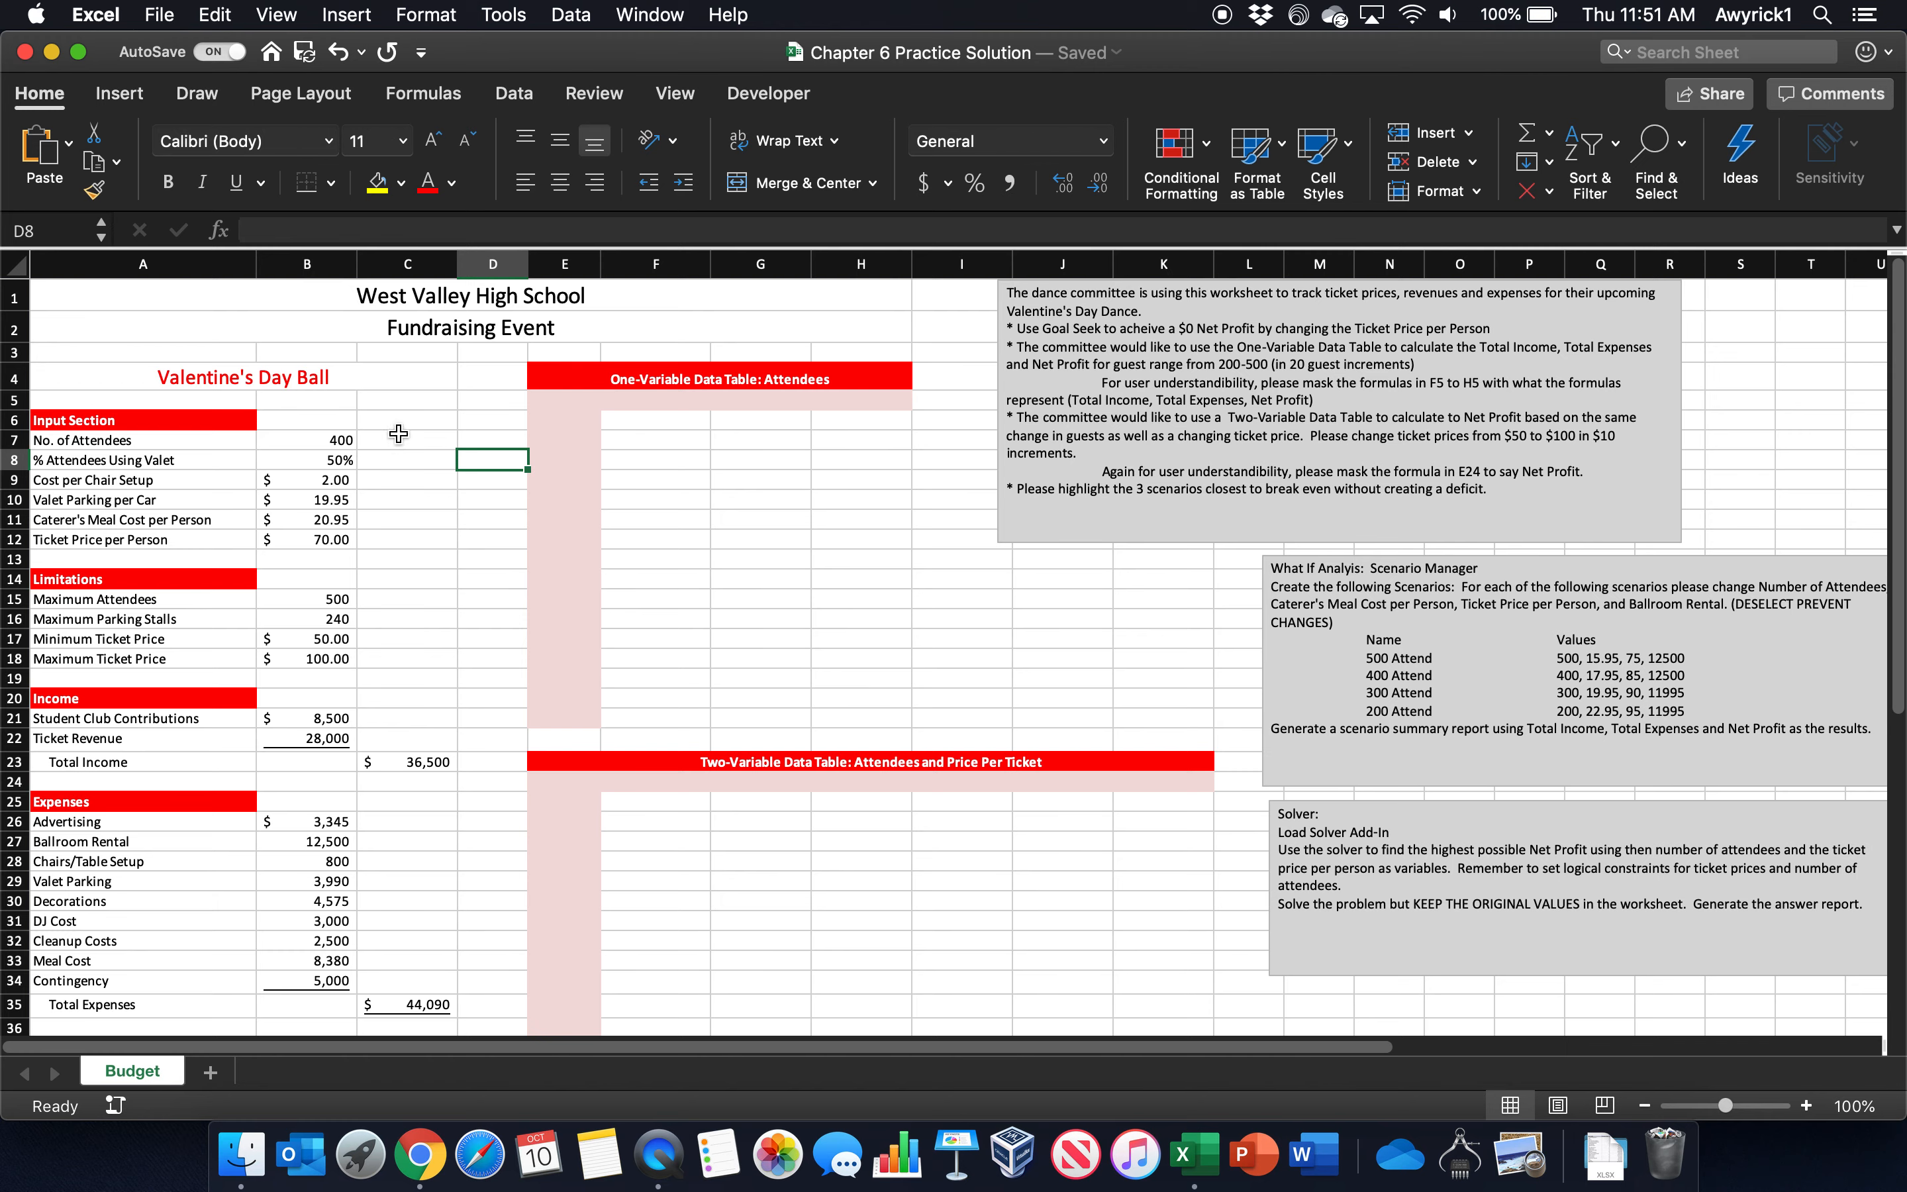
scroll(1872, 529, down, 5)
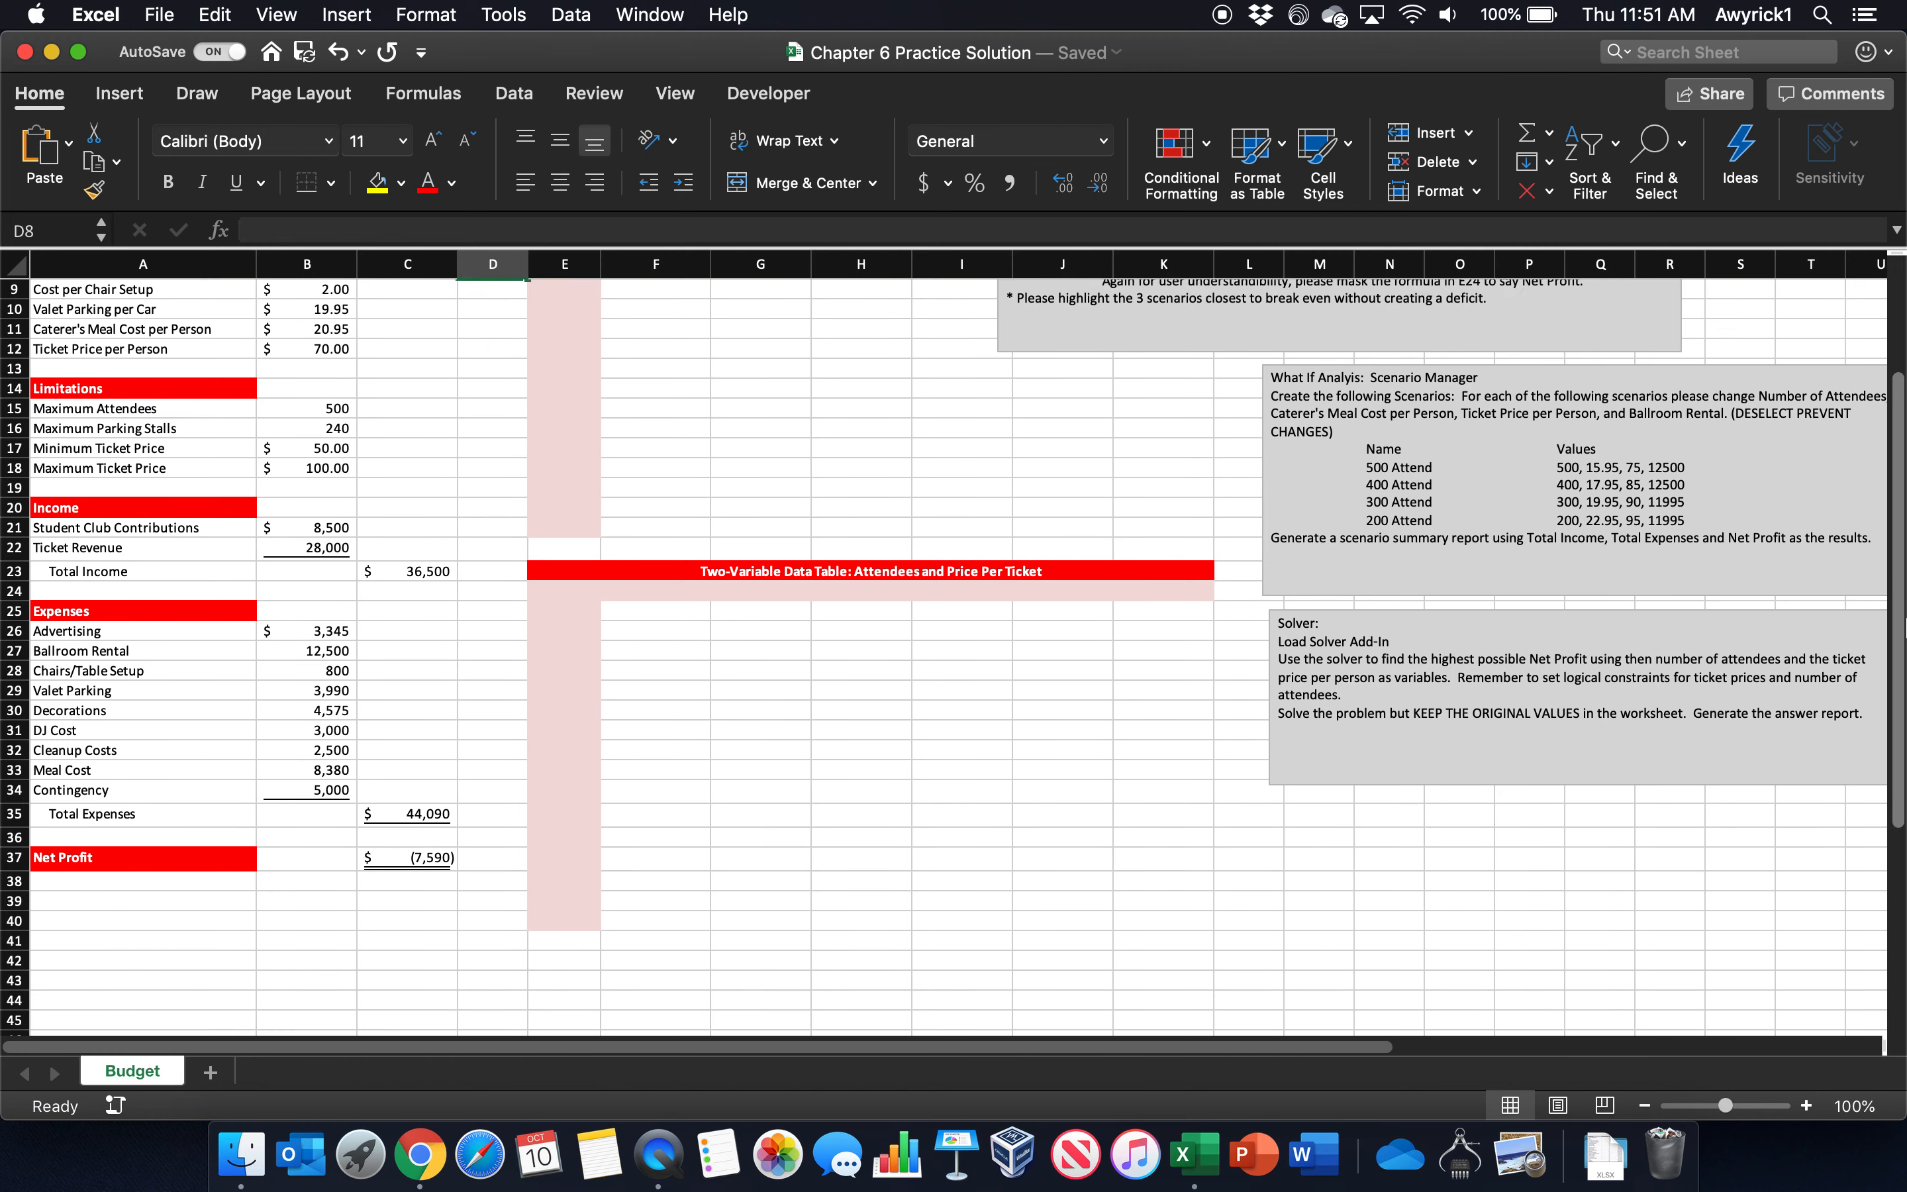
scroll(1901, 490, up, 5)
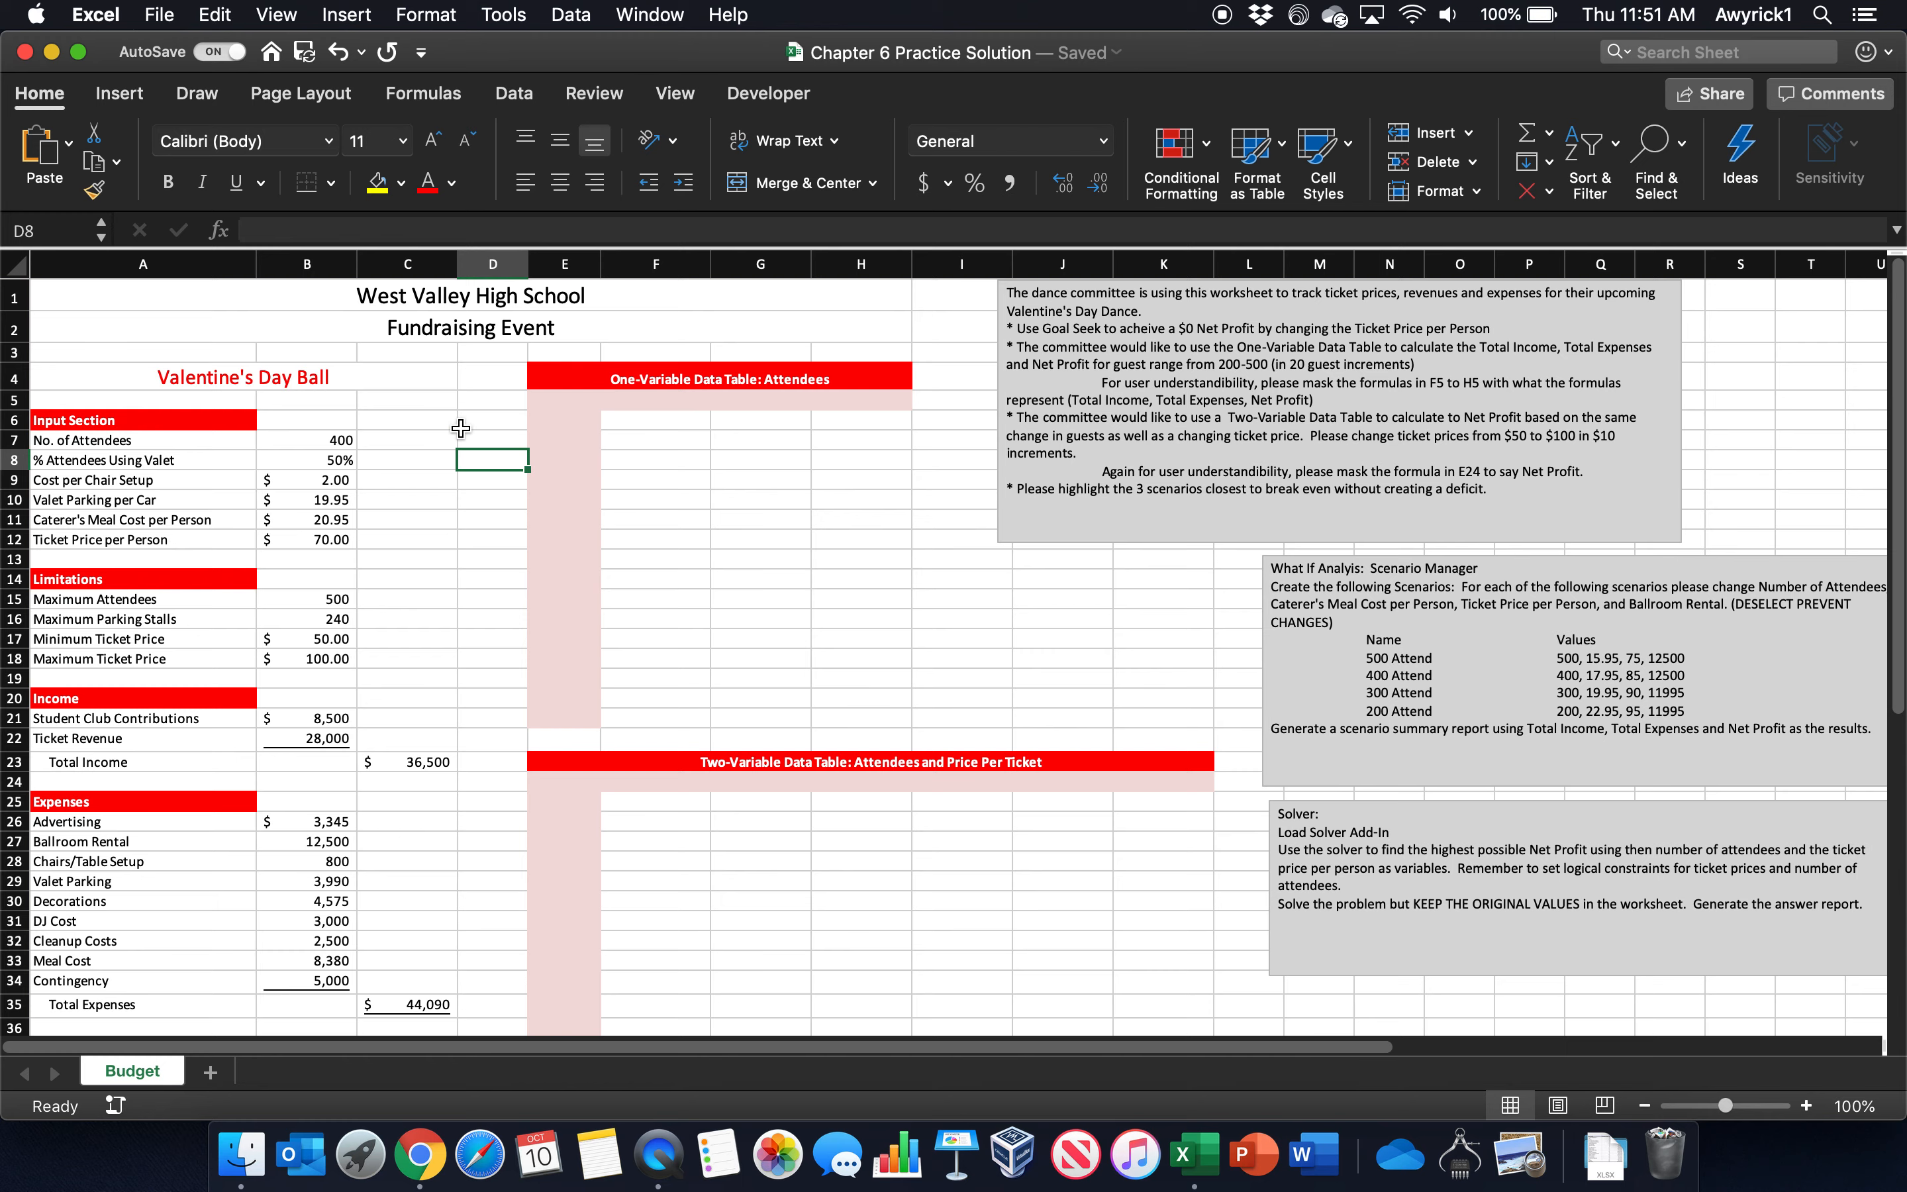
Step: Examine the formulas behind Total Income, Total Expenses and Net Profit, and the Ticket Price per Person input
click(403, 761)
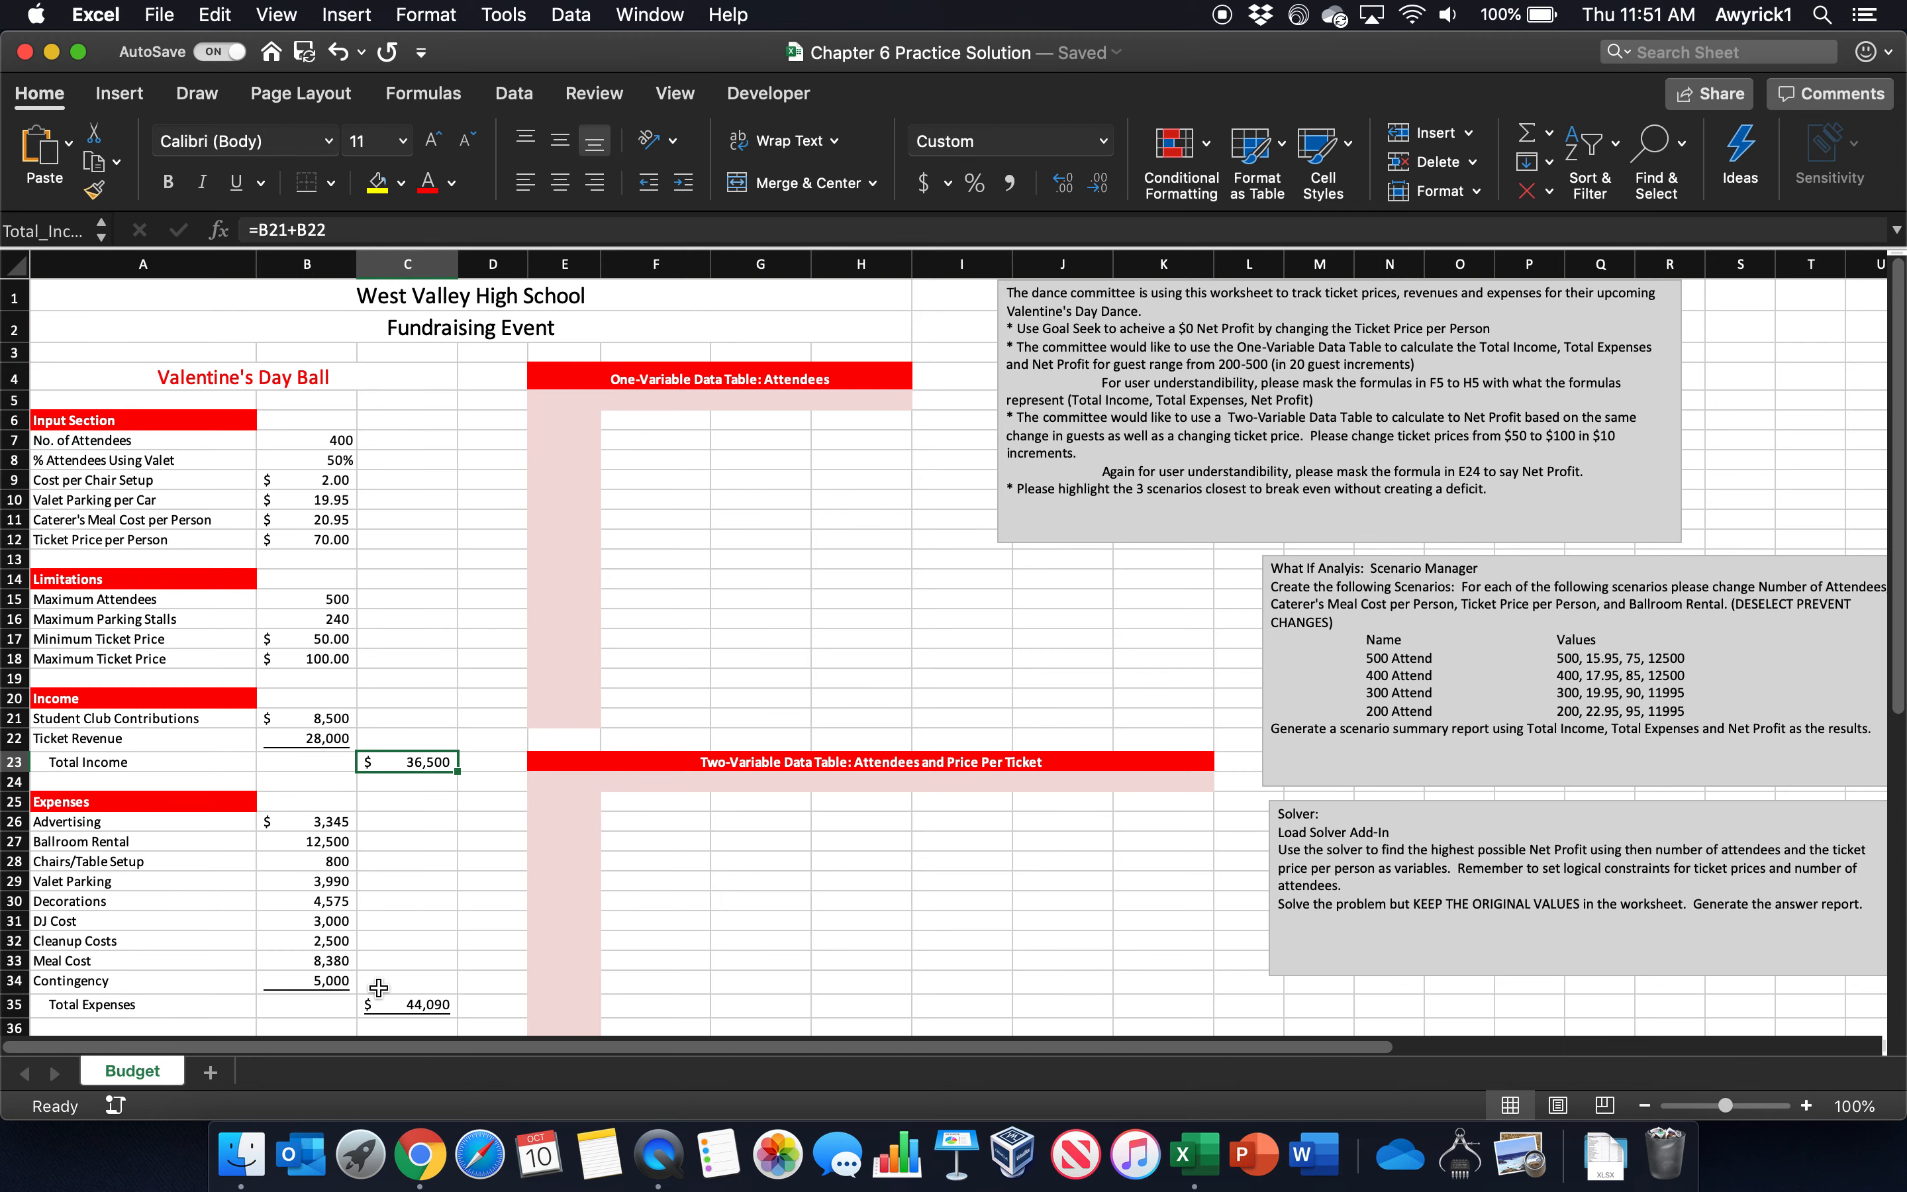
click(400, 1006)
scroll(1891, 489, down, 5)
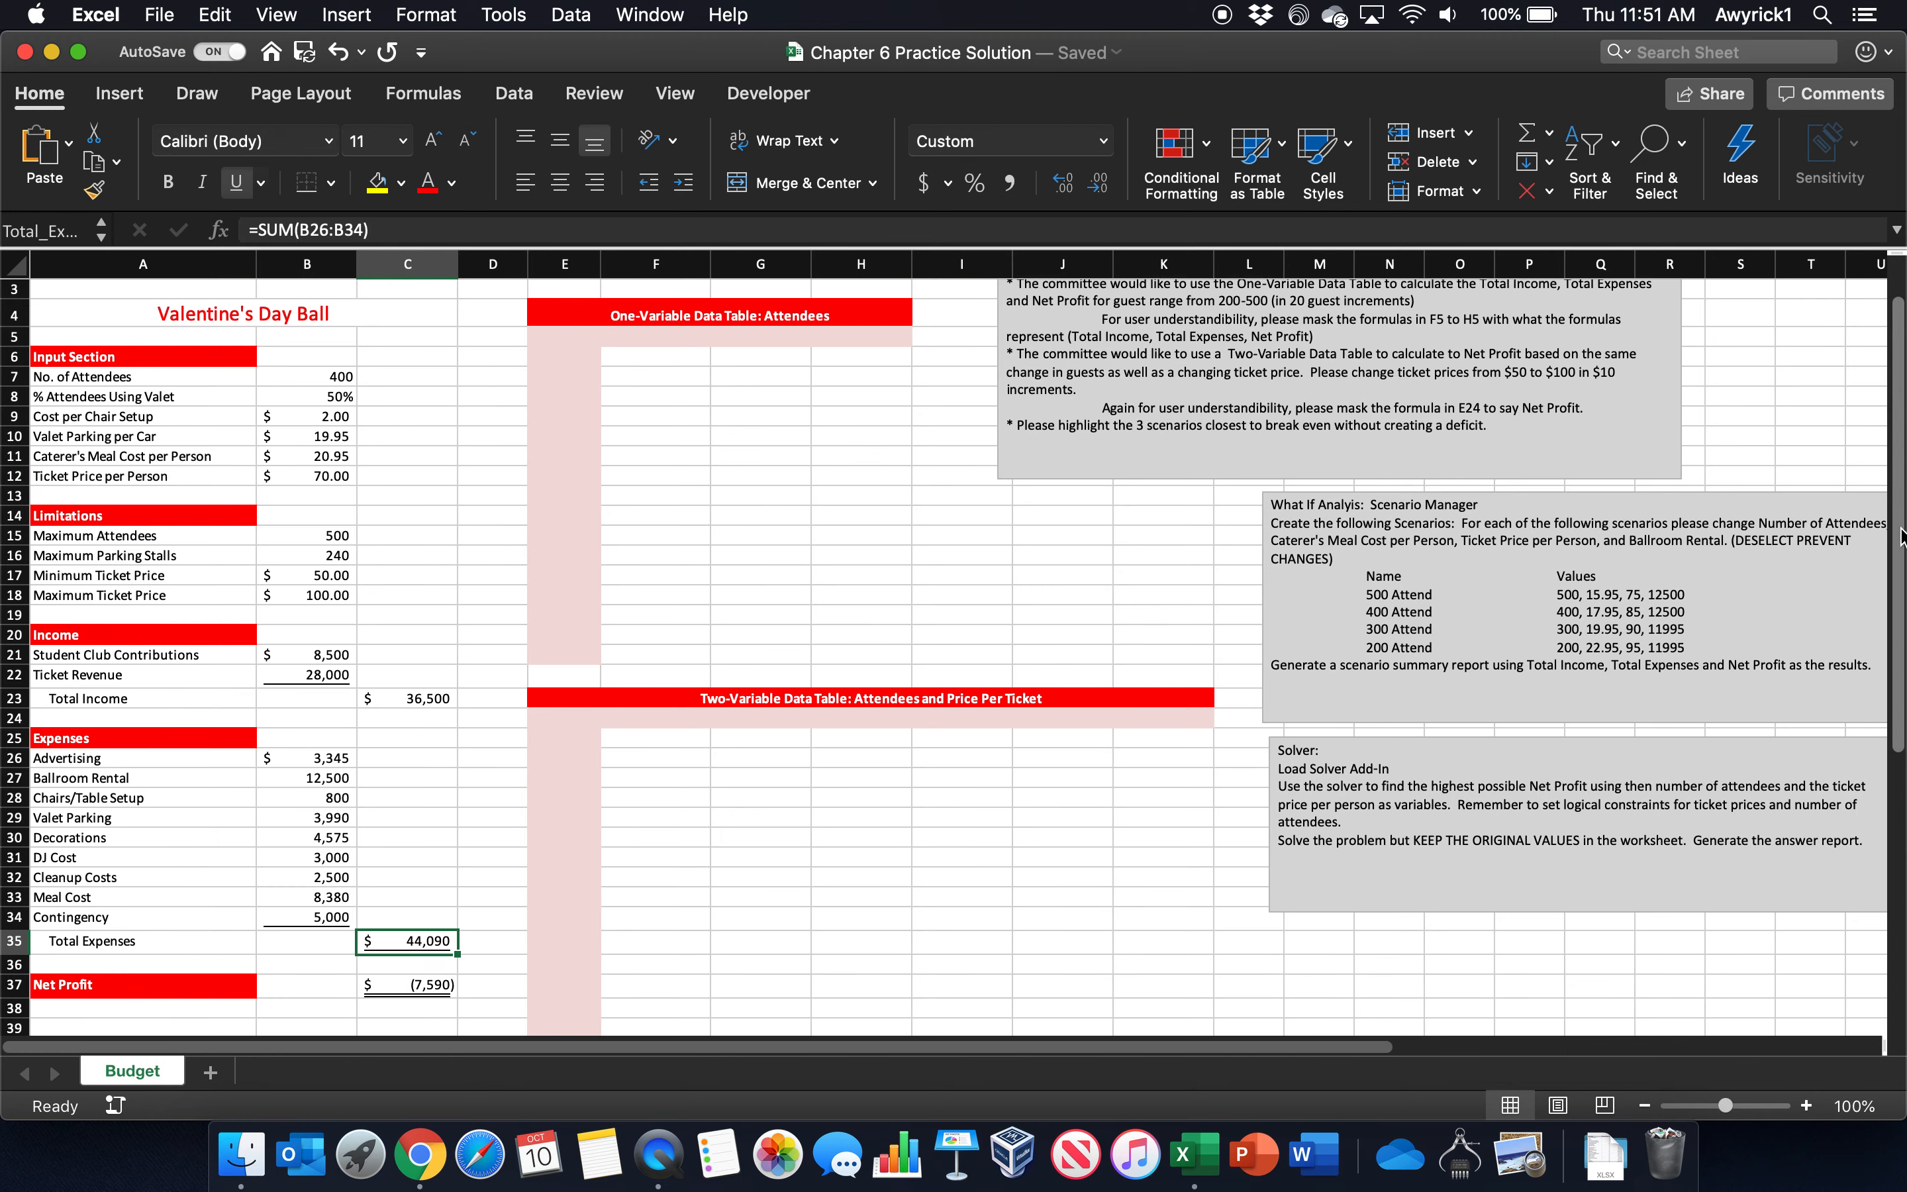
click(420, 798)
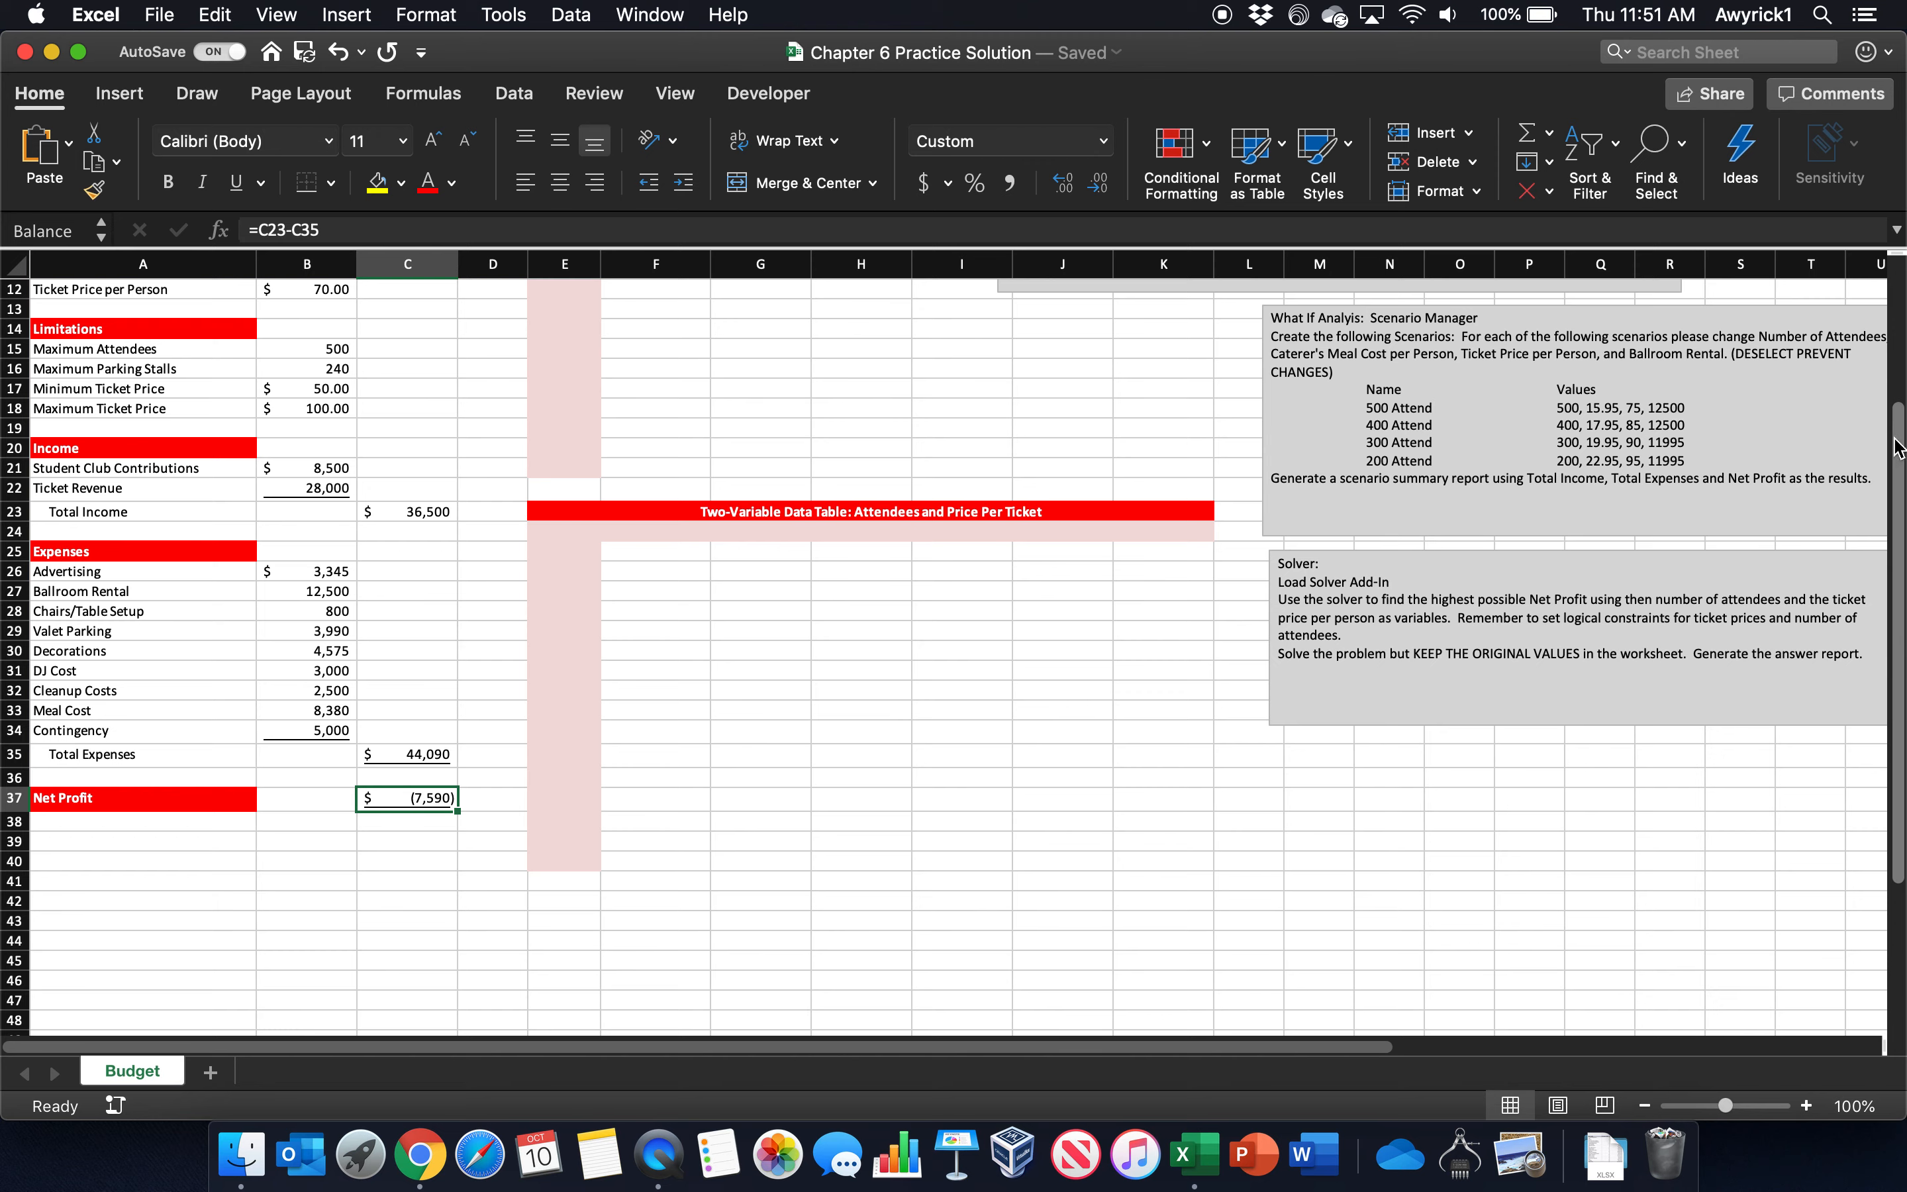
scroll(1857, 424, up, 5)
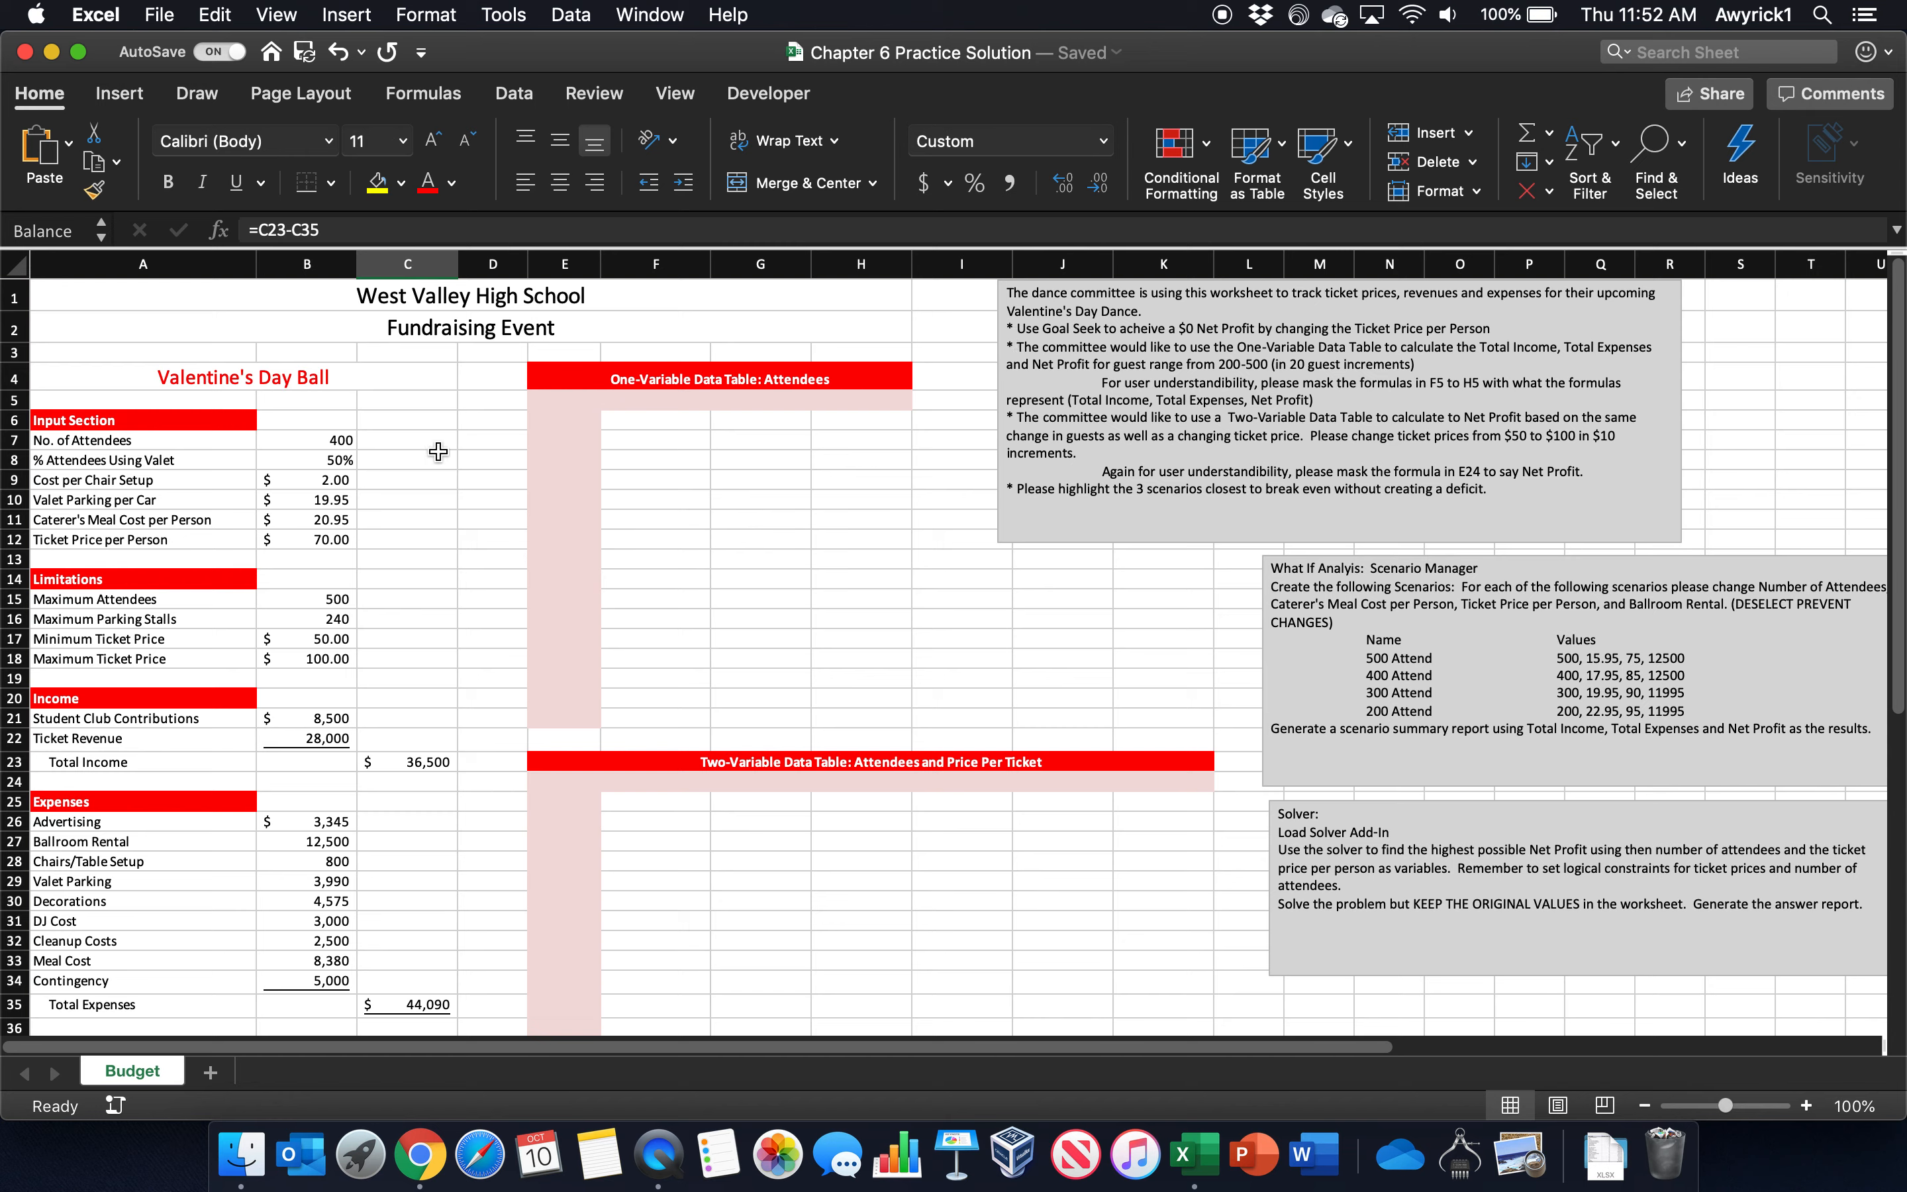
click(312, 539)
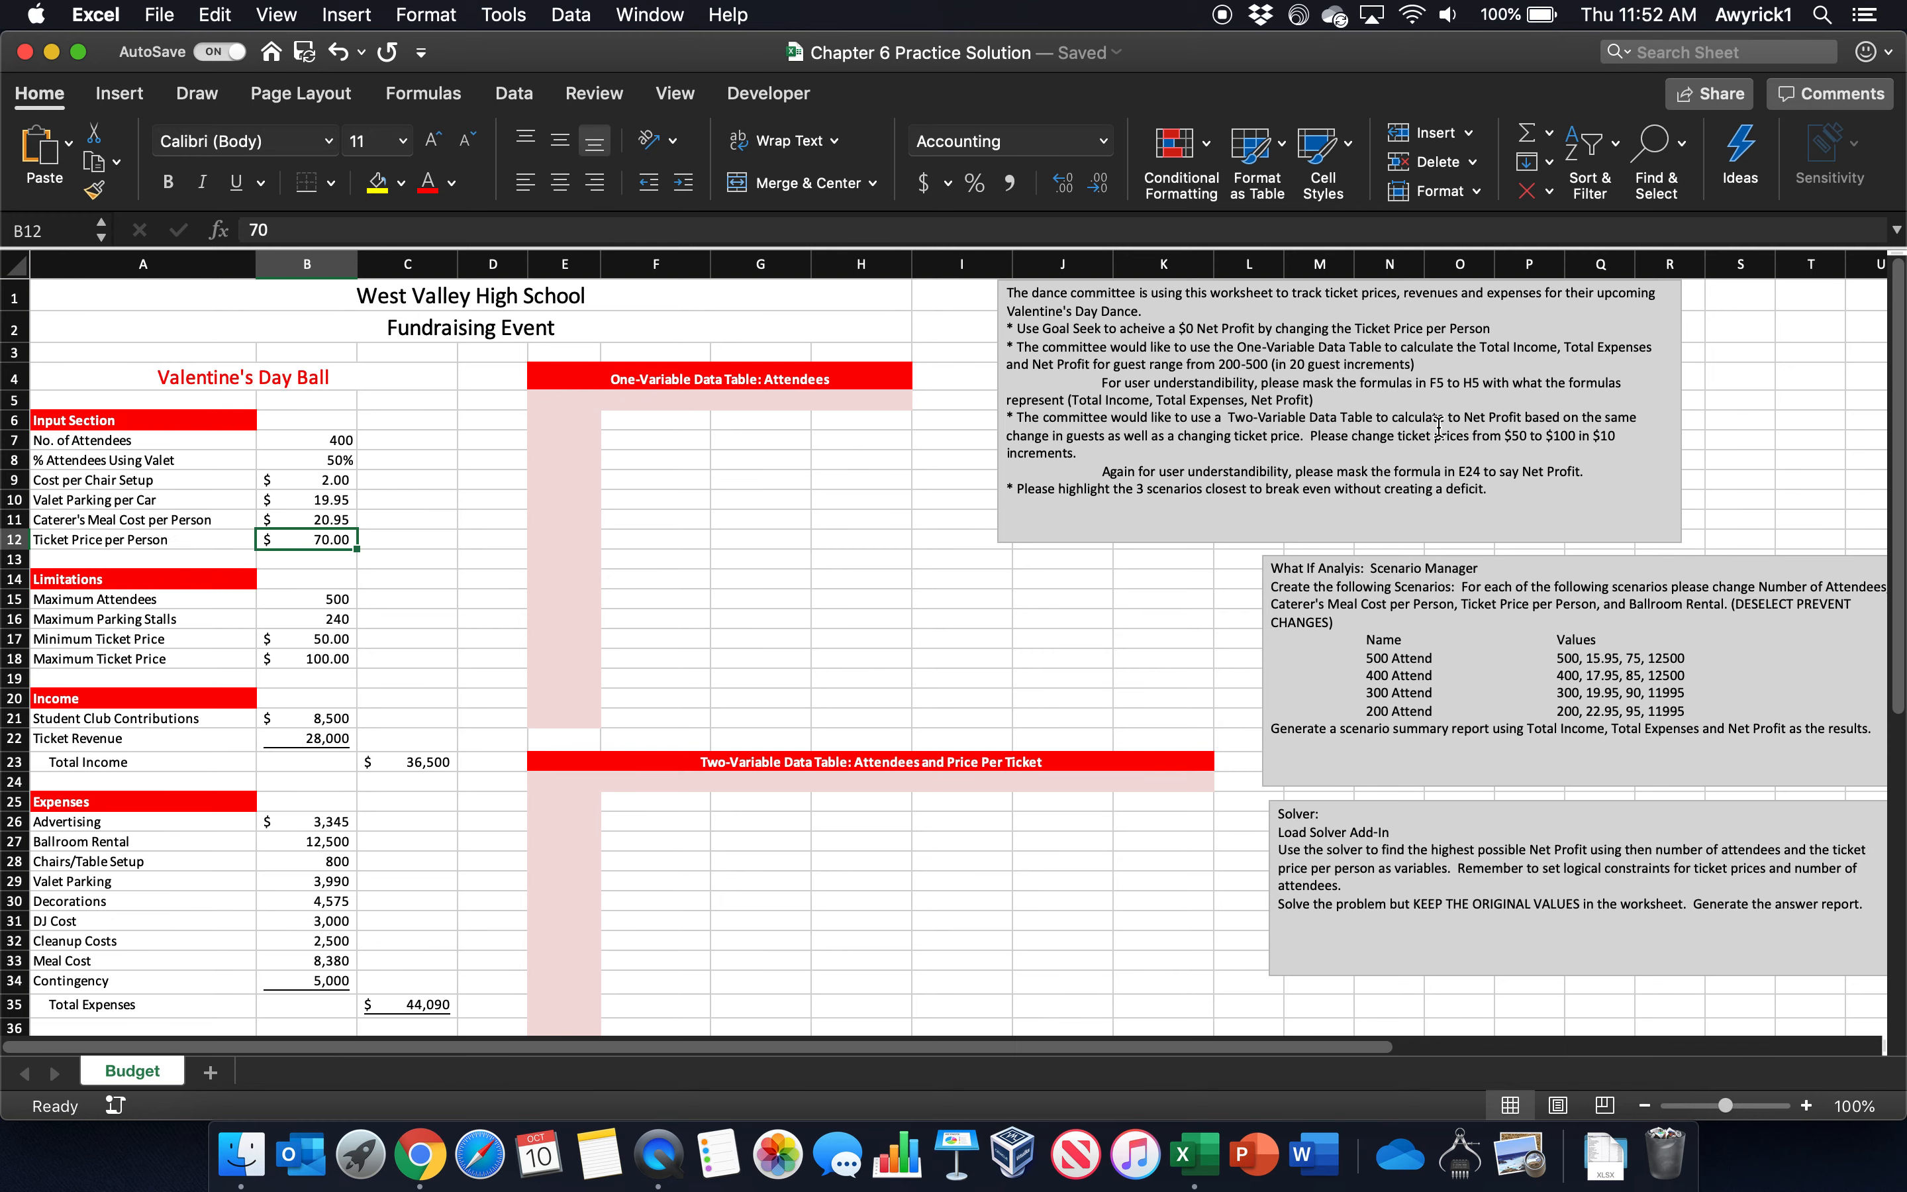
drag(1898, 378, 1897, 453)
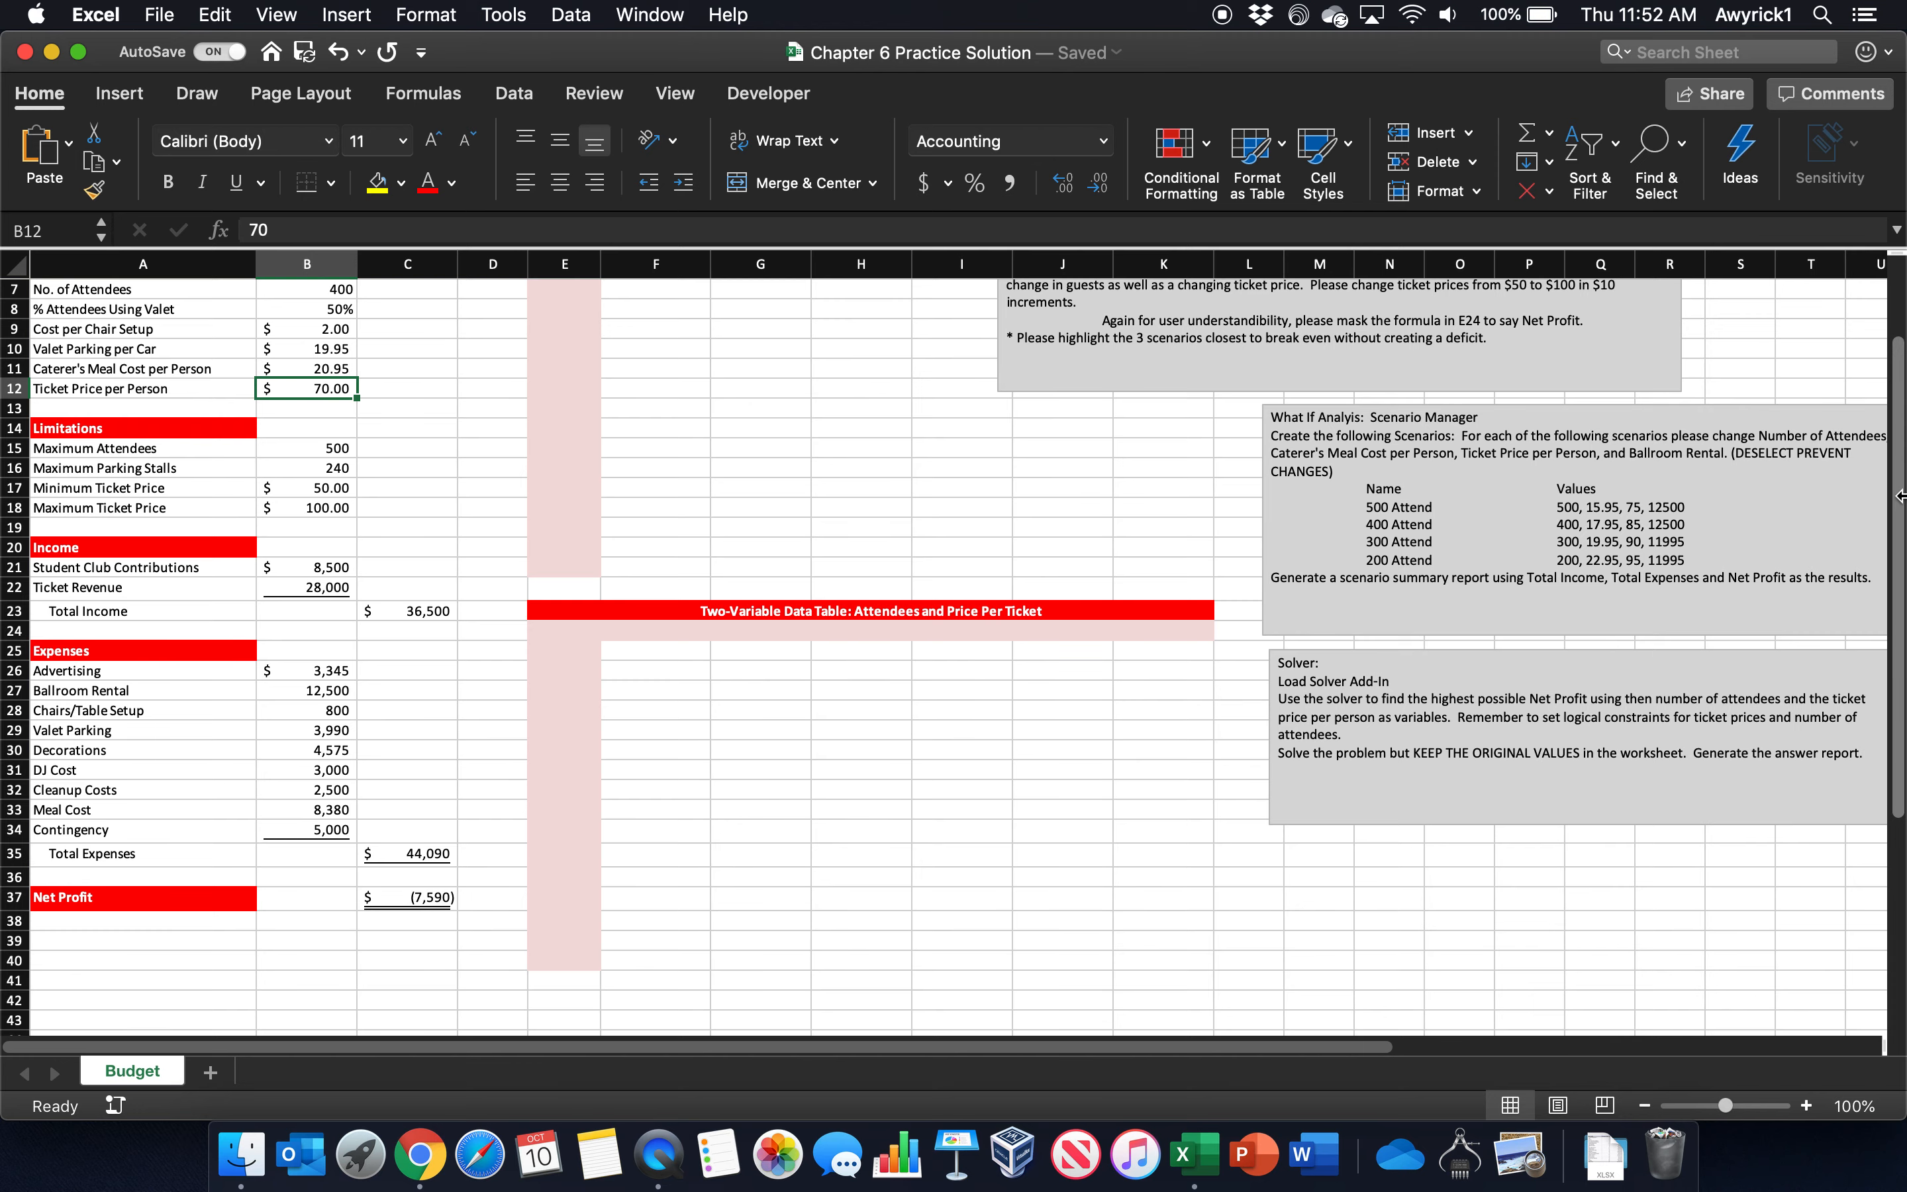
drag(1896, 489, 1898, 345)
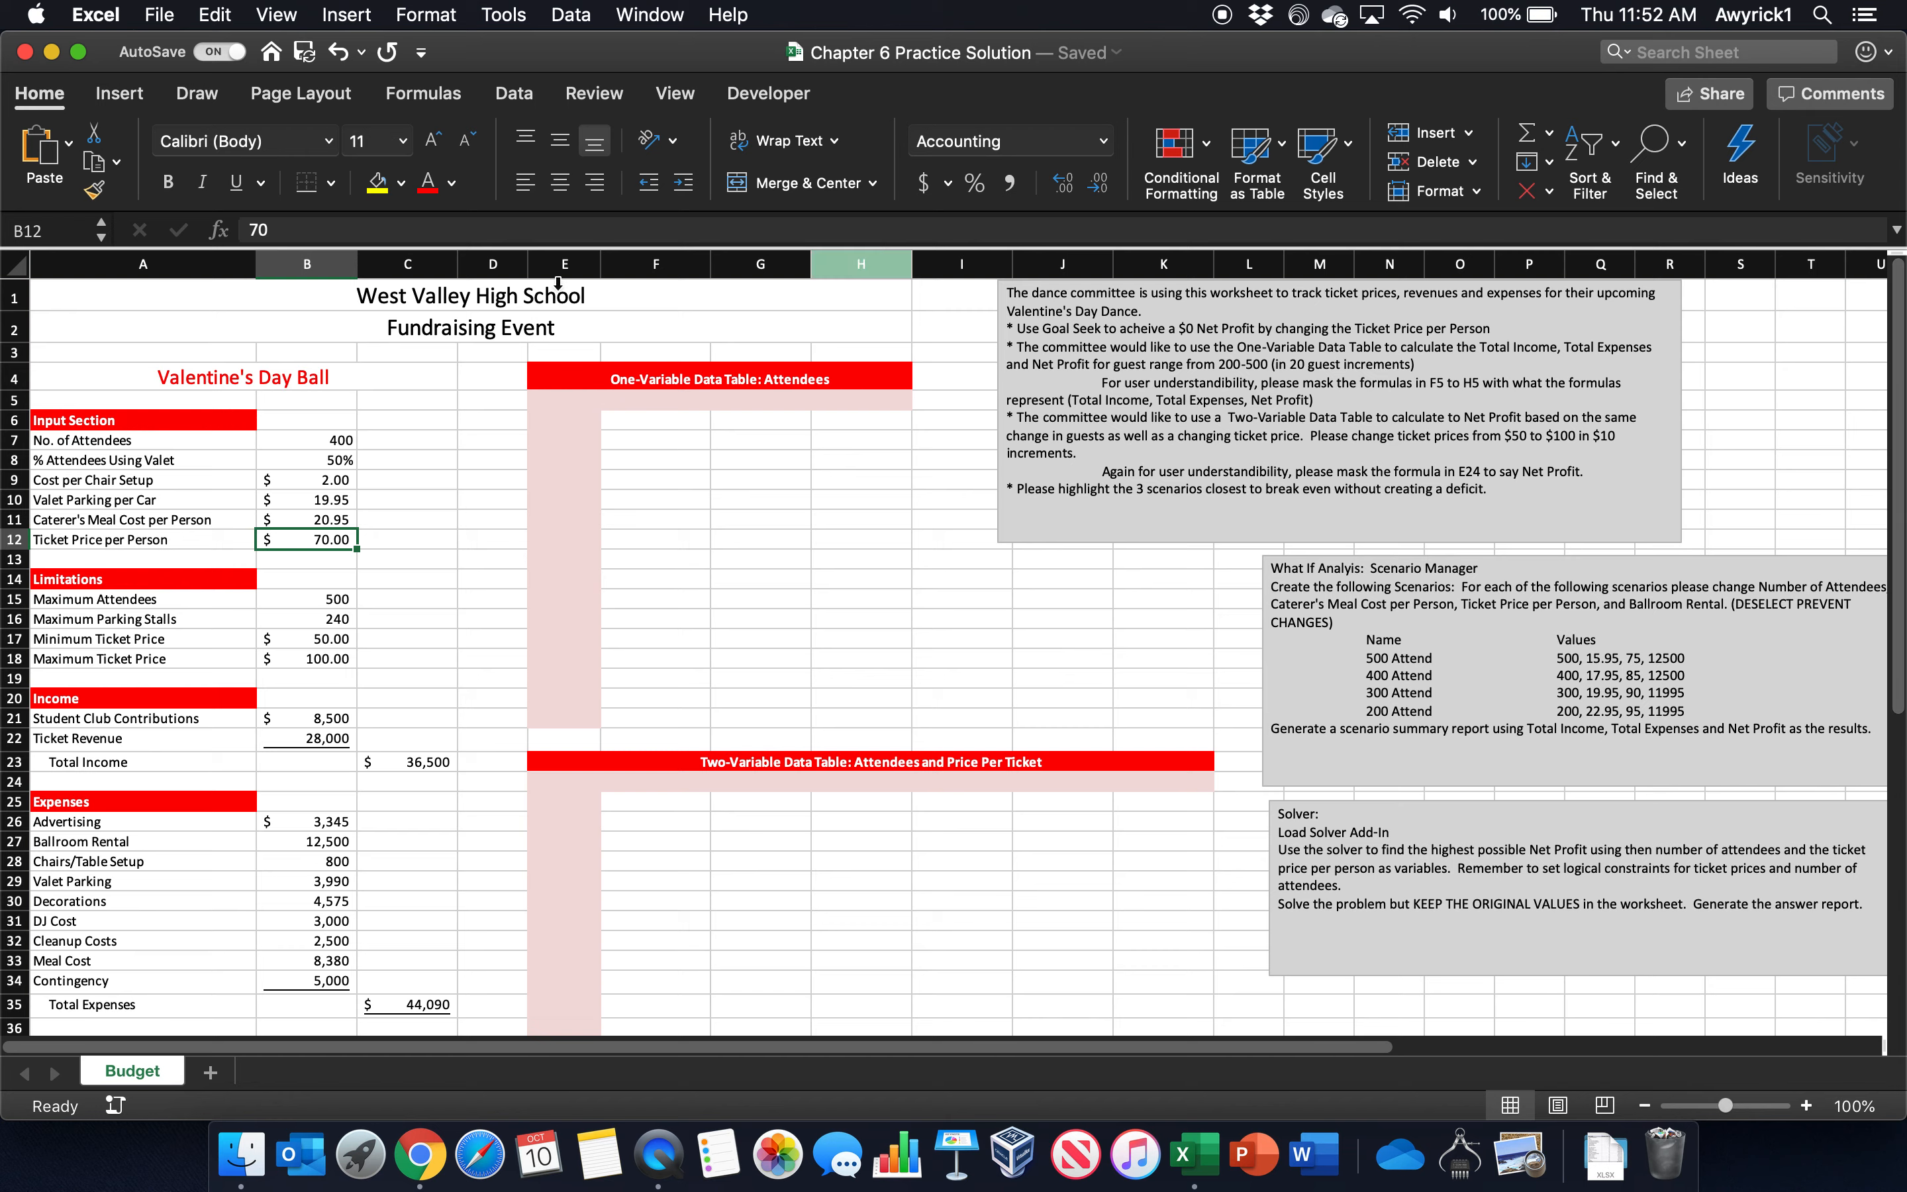
Step: Start a Goal Seek that sets the Net Profit cell C37 to a value of 0
click(514, 92)
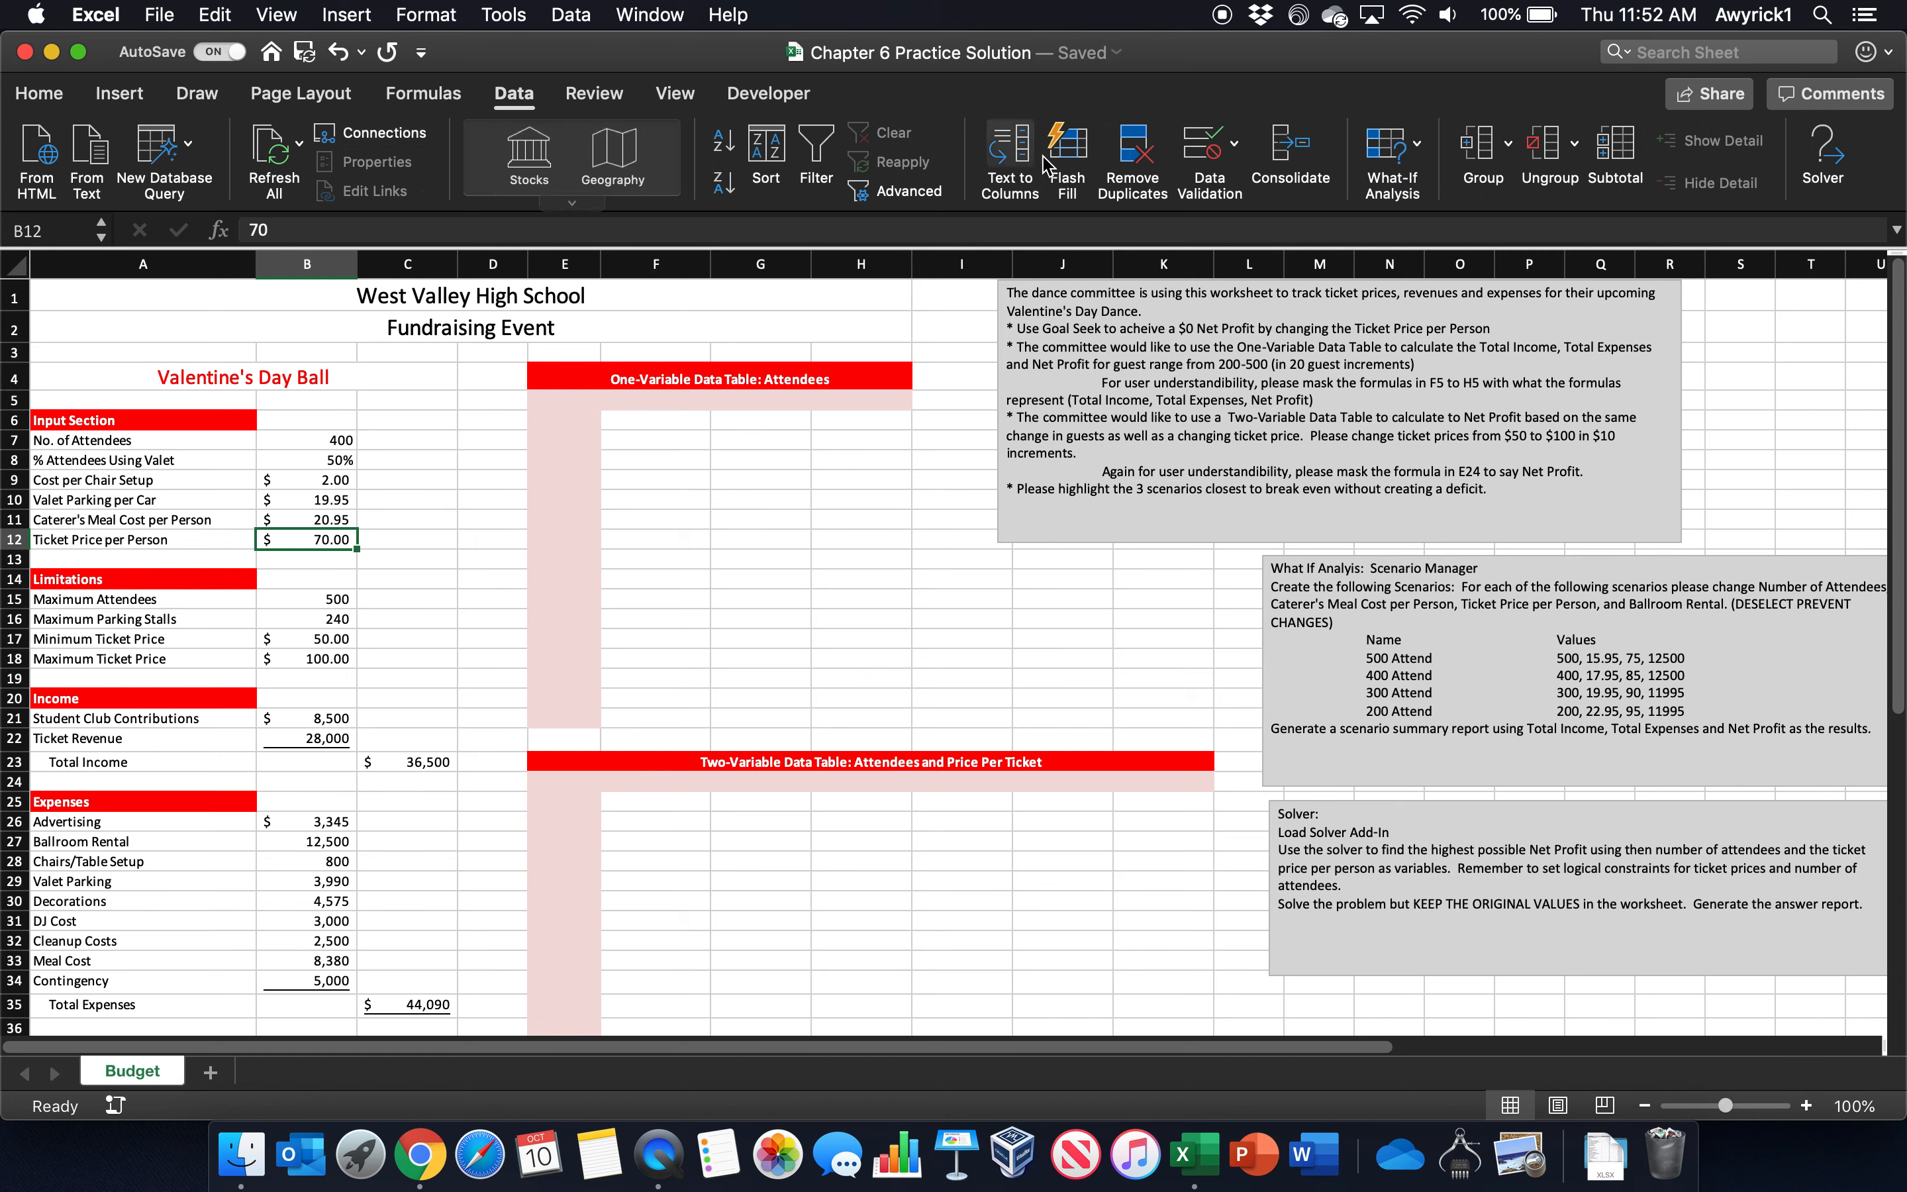
click(1419, 147)
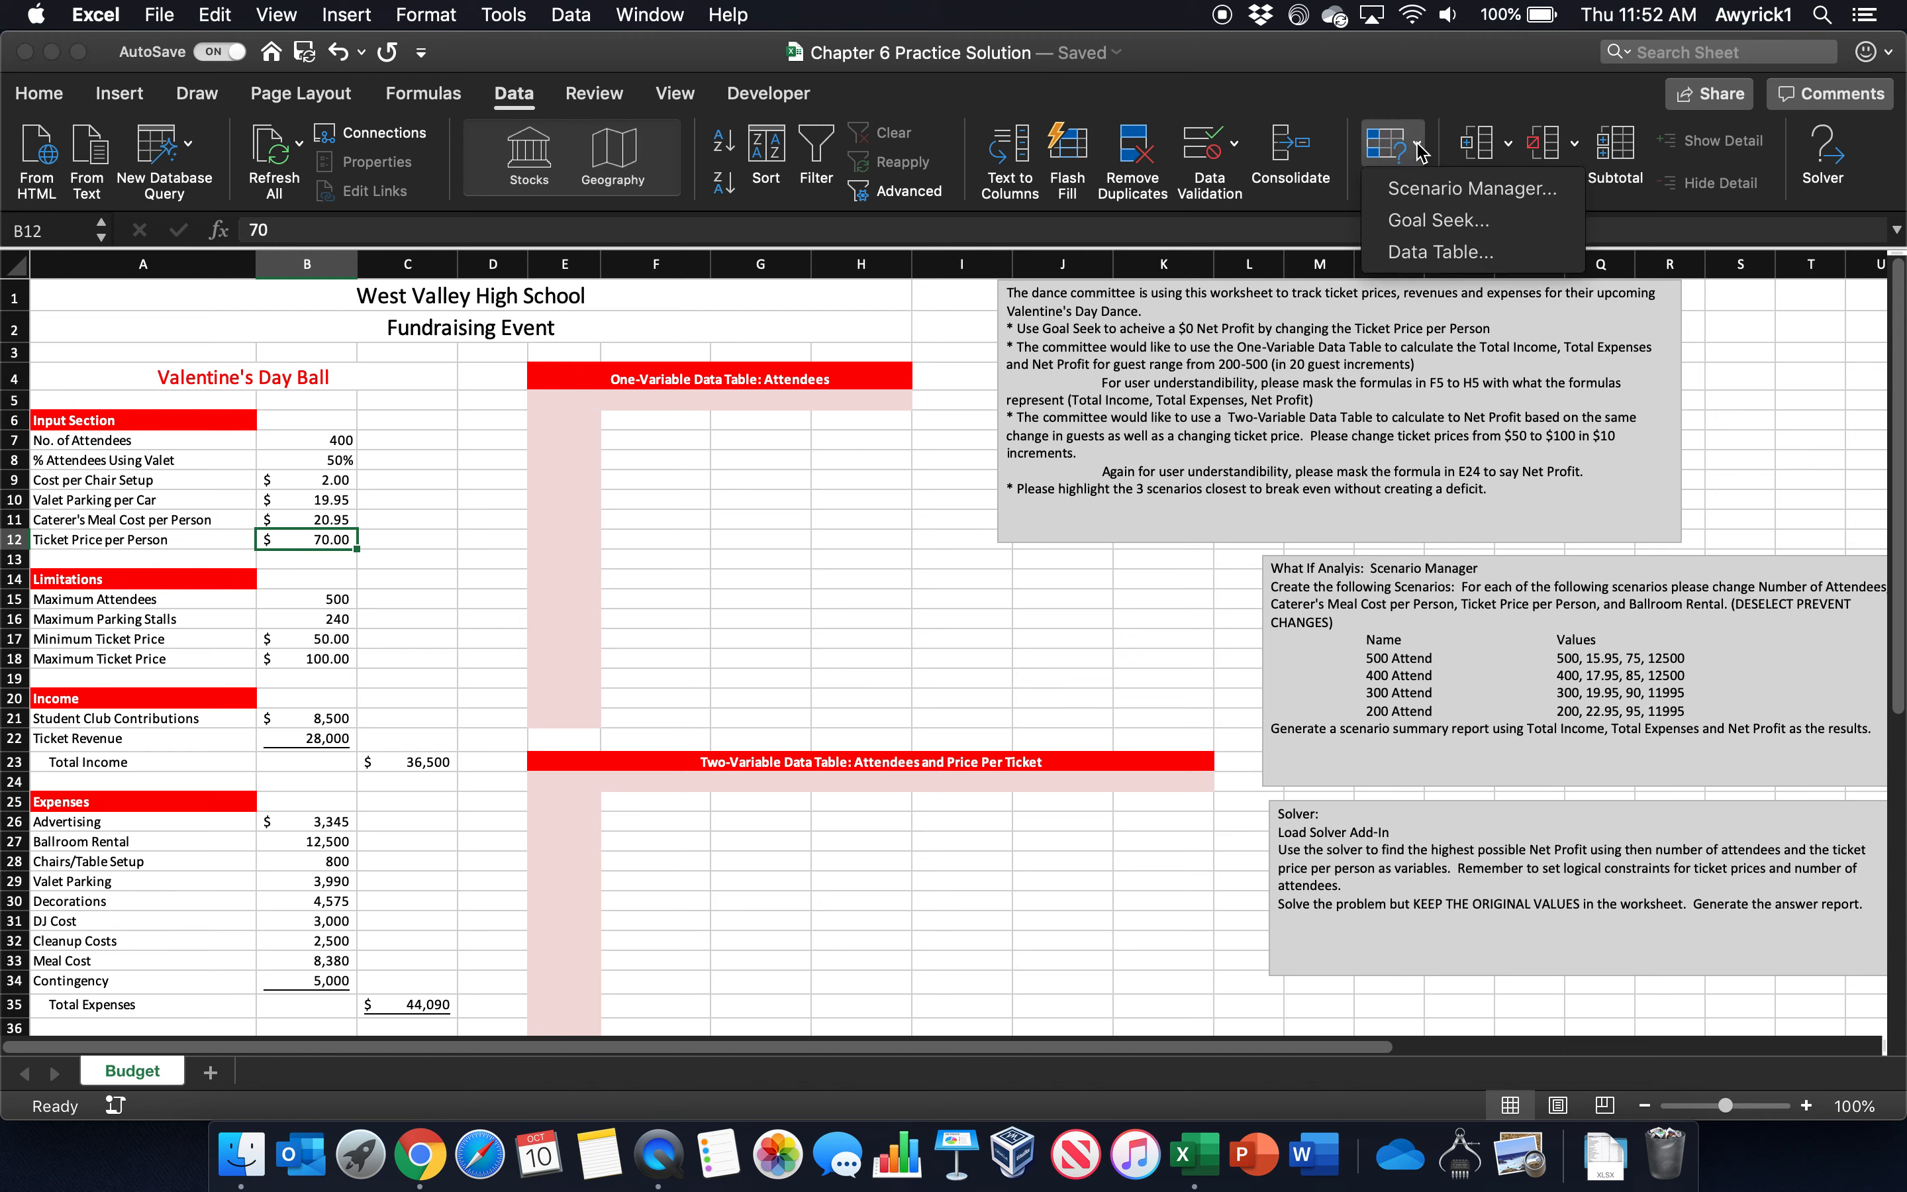
click(1419, 227)
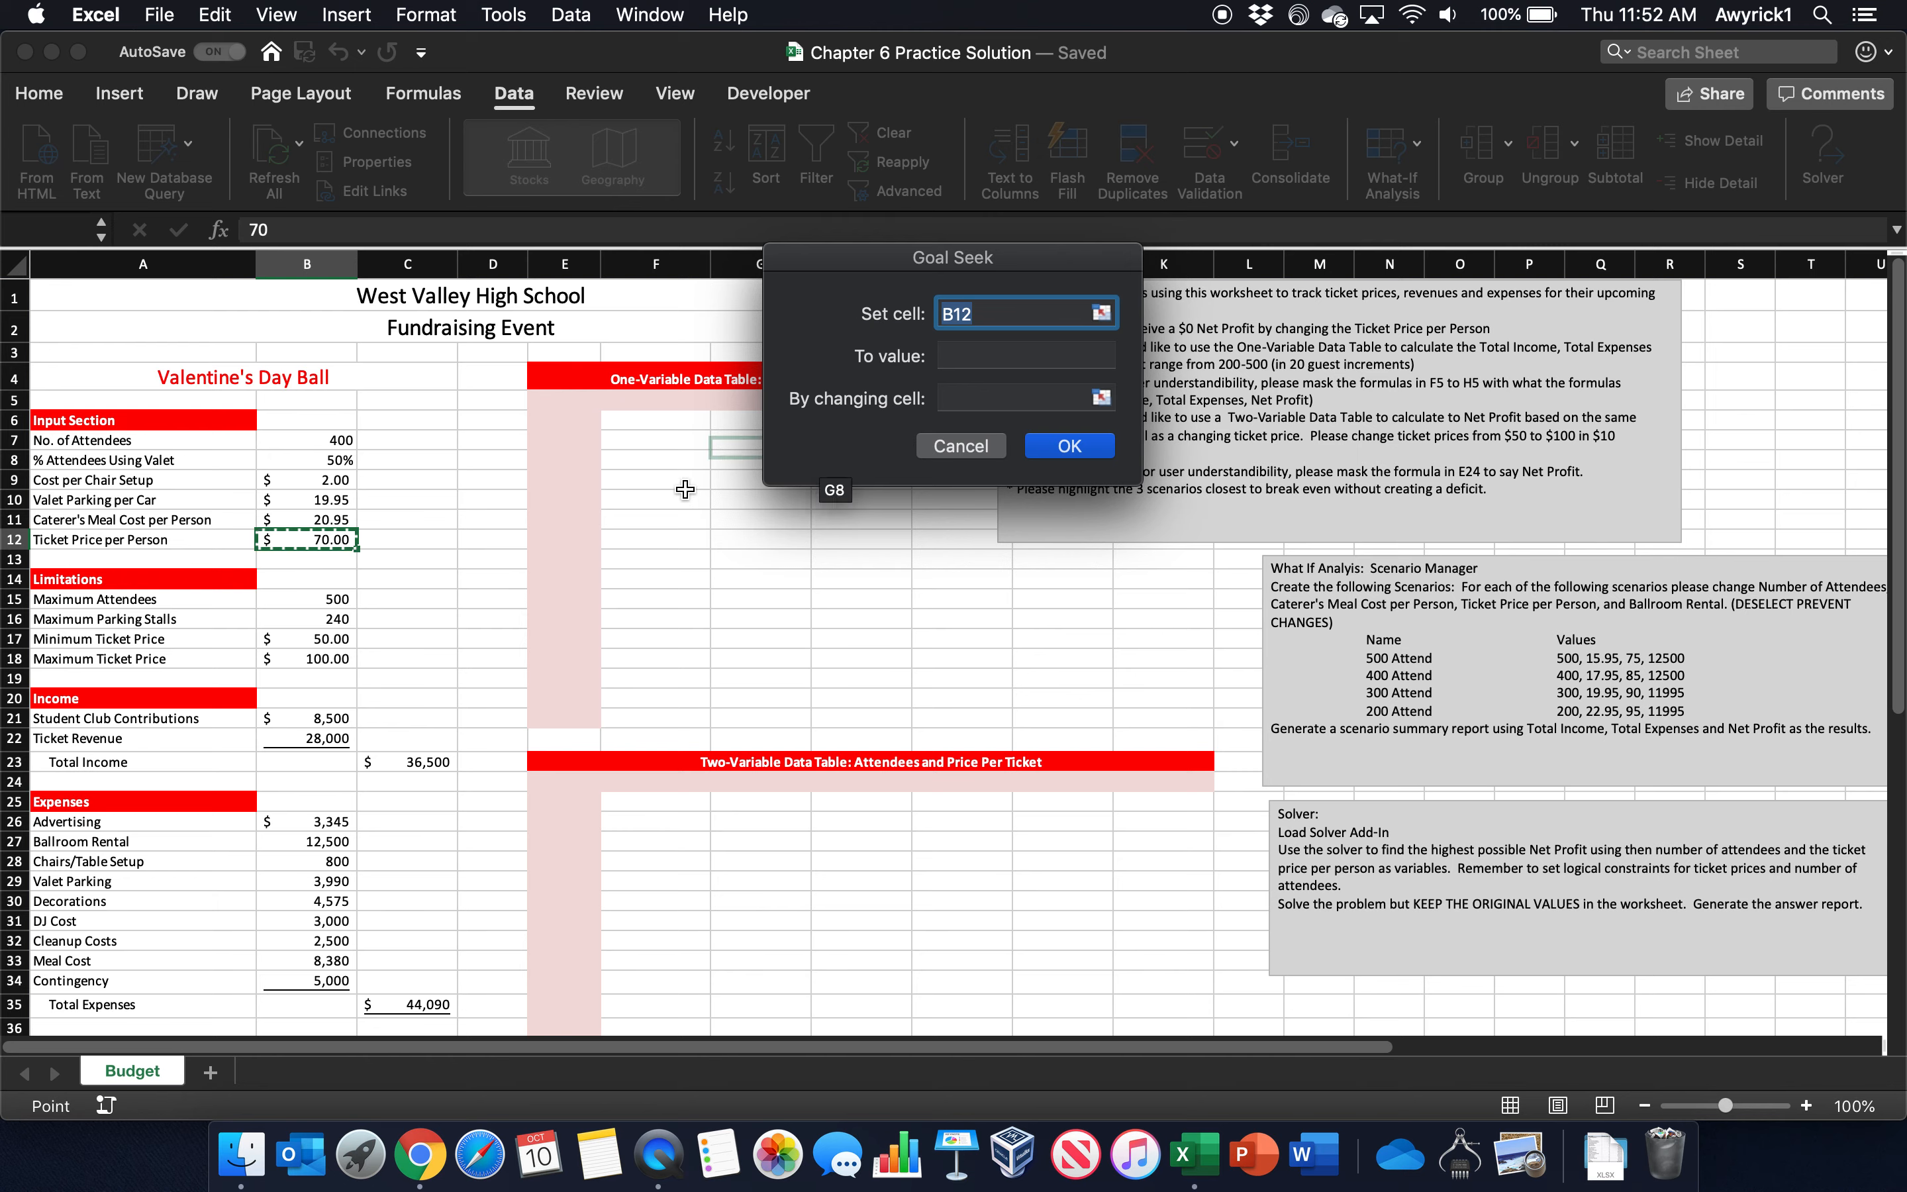
scroll(945, 631, down, 5)
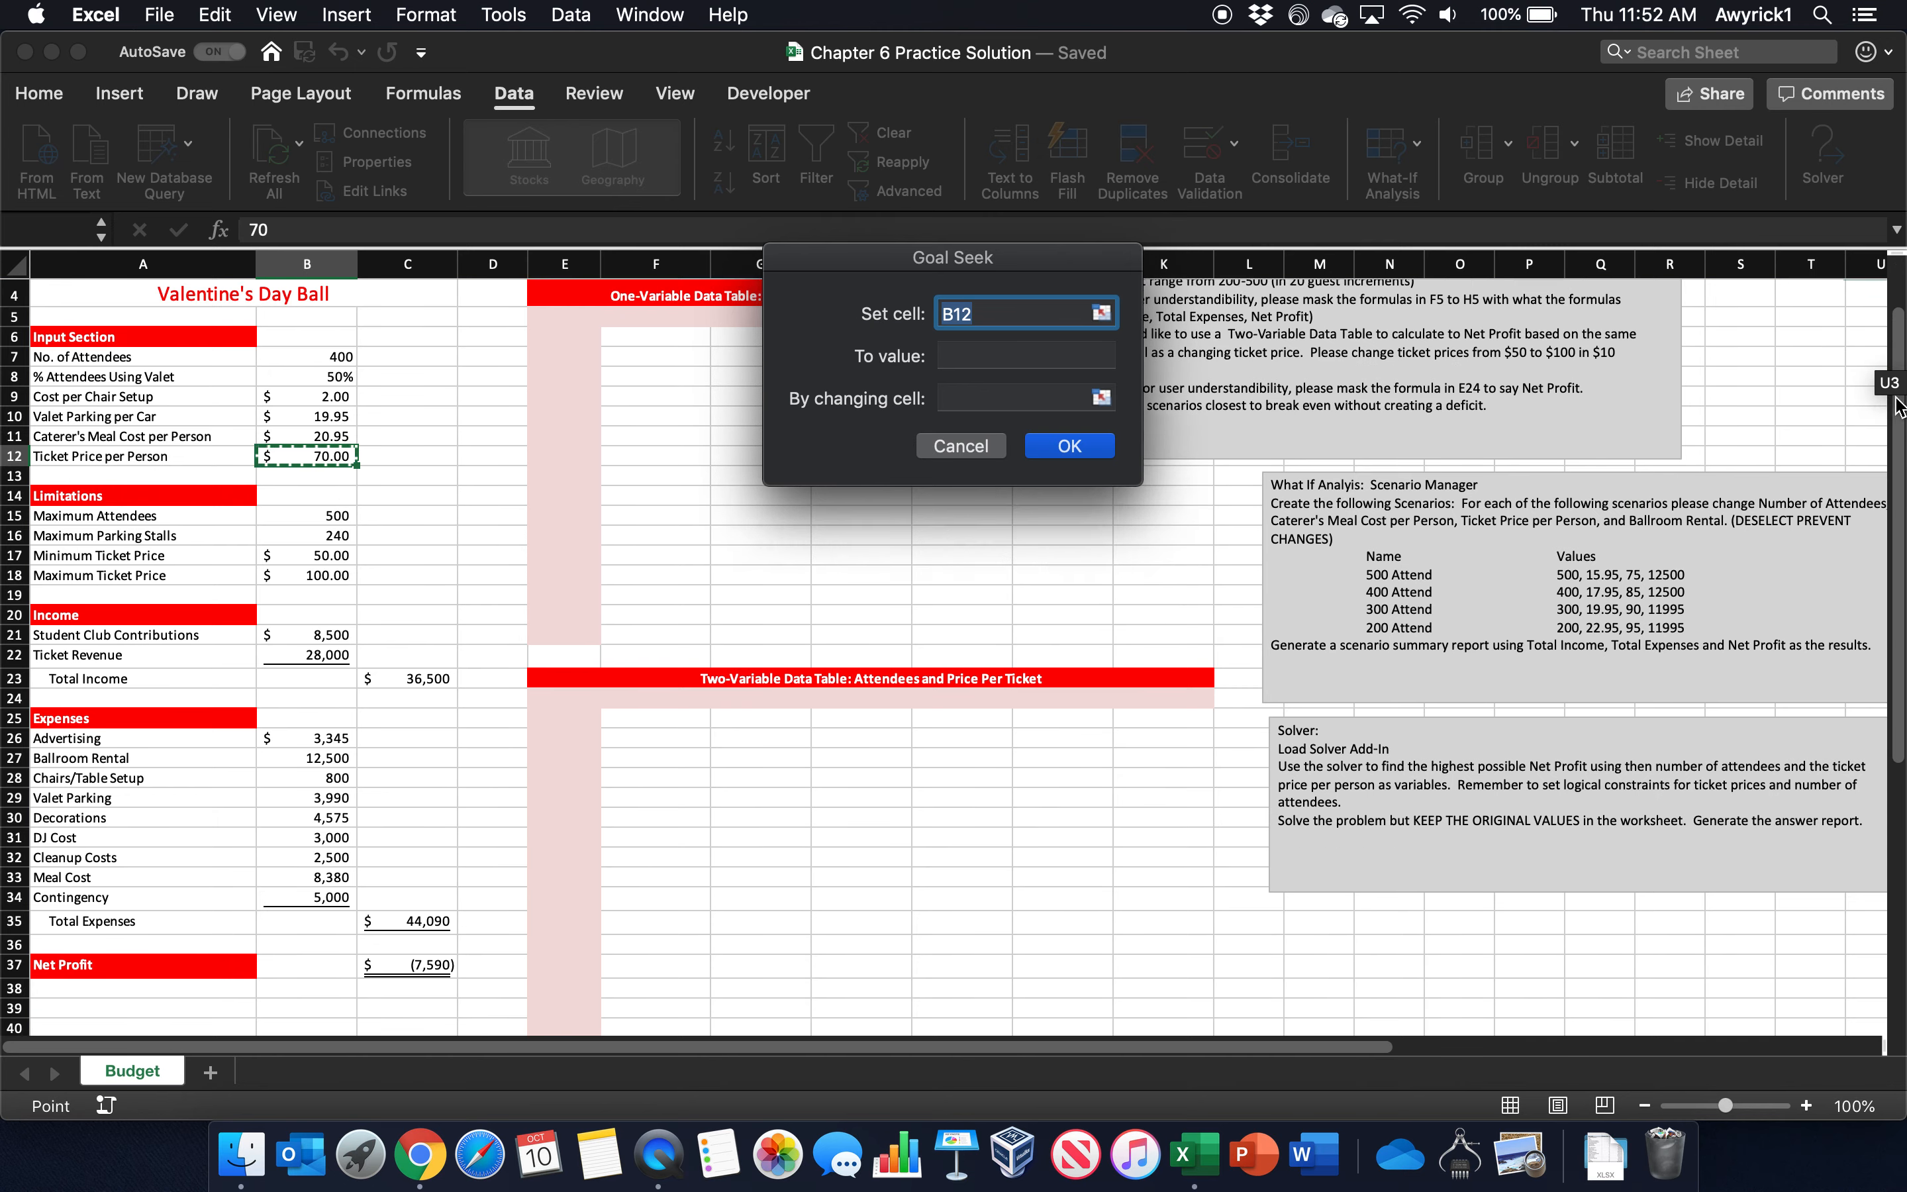
click(426, 820)
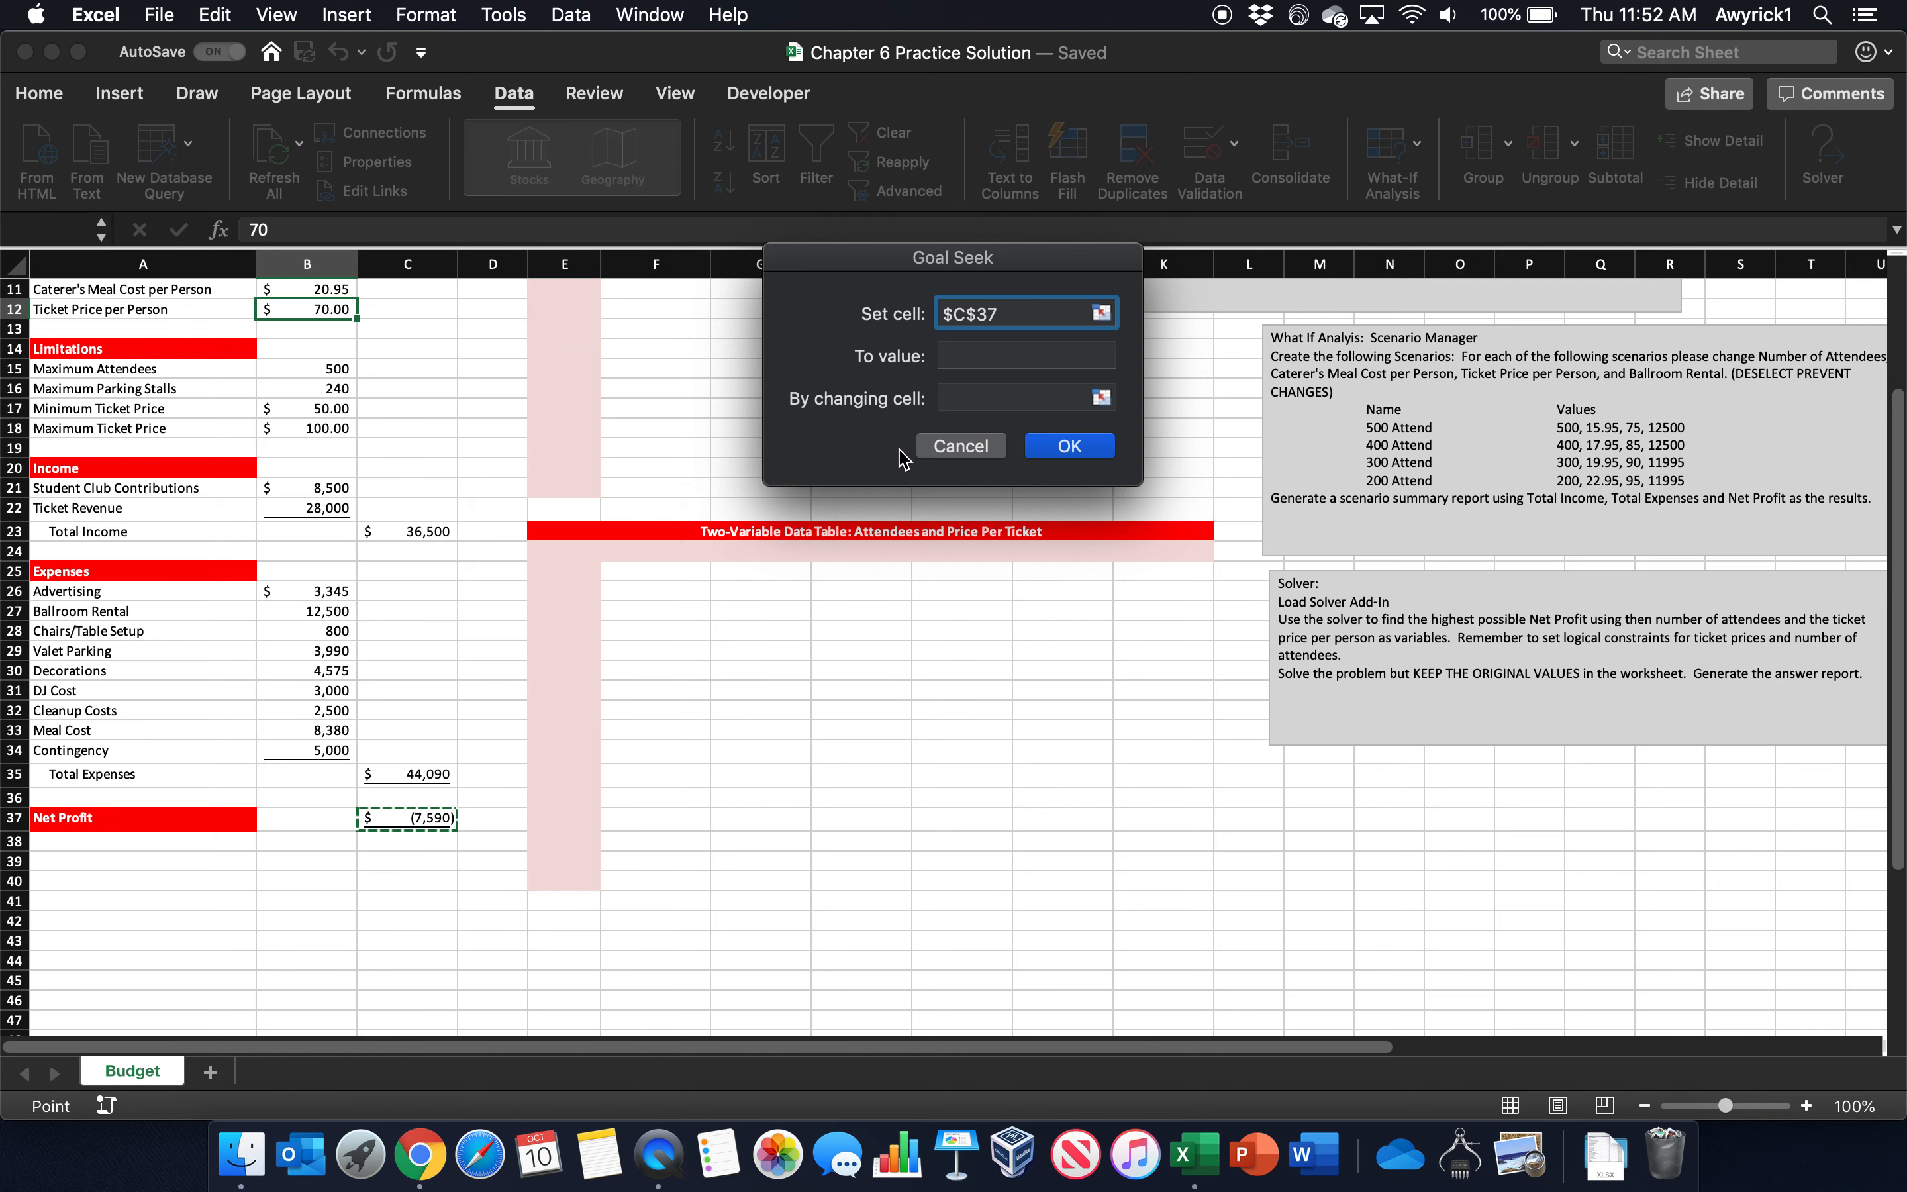
click(955, 353)
text(0)
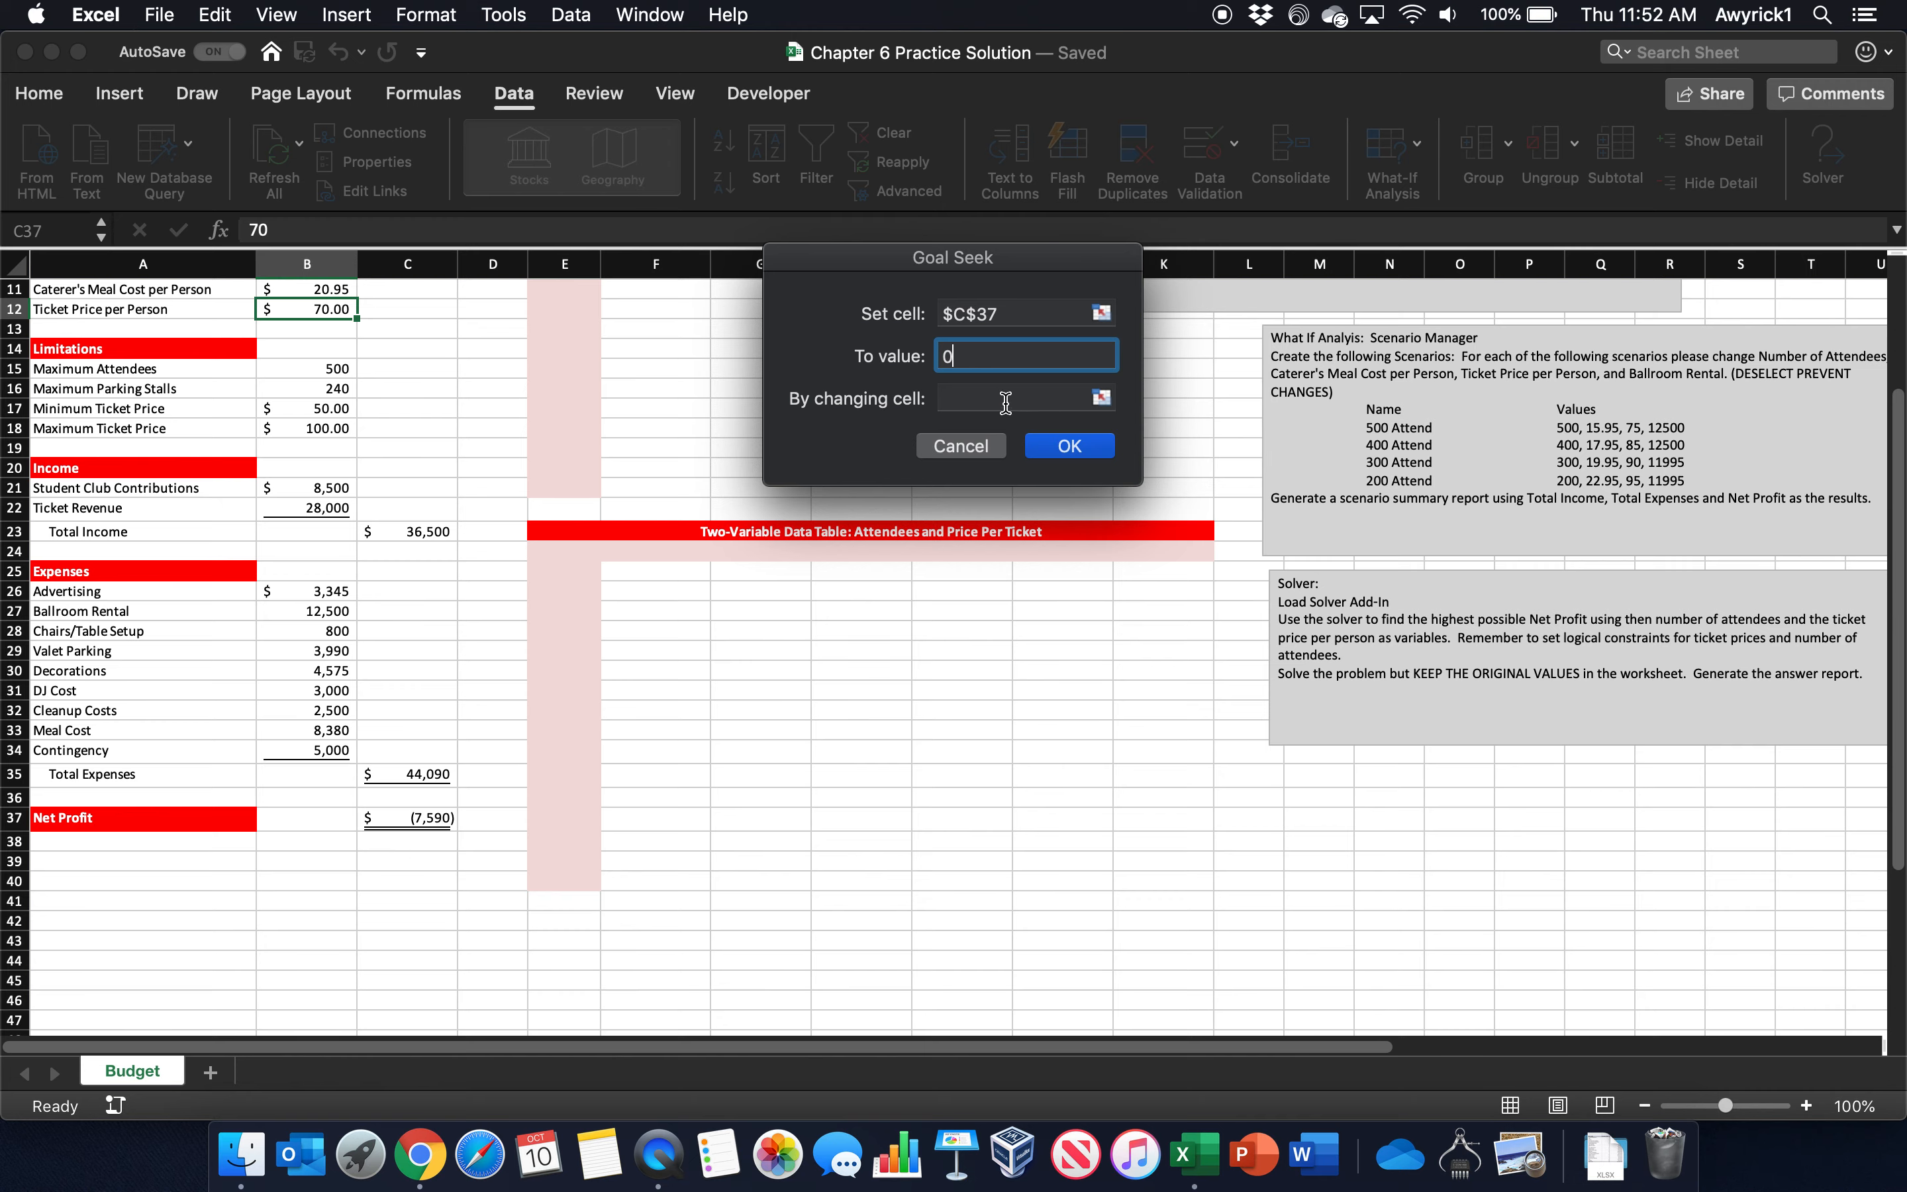
Step: Use Ticket Price per Person in B12 as the changing cell, run the Goal Seek and keep its solution
key(Tab)
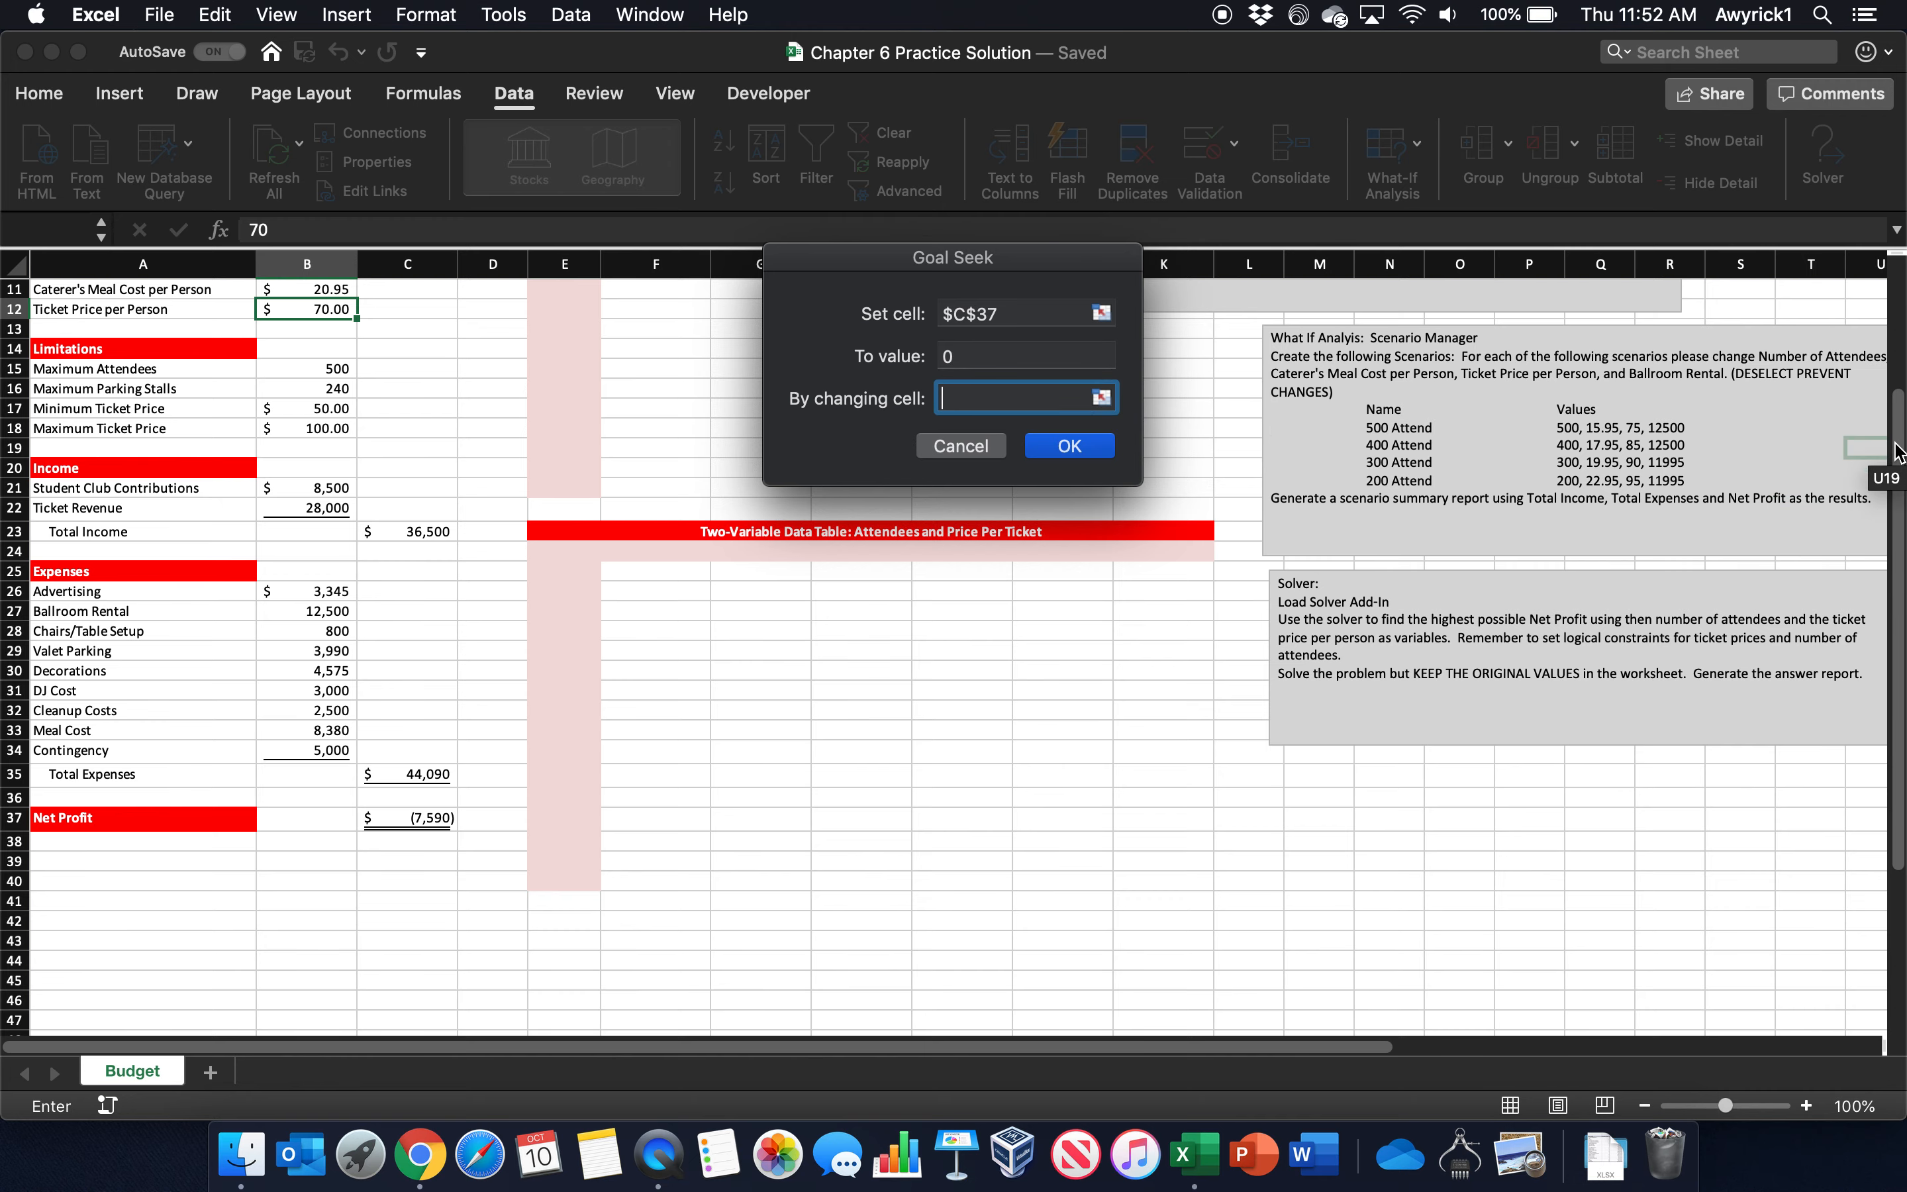
scroll(1895, 454, up, 5)
click(308, 544)
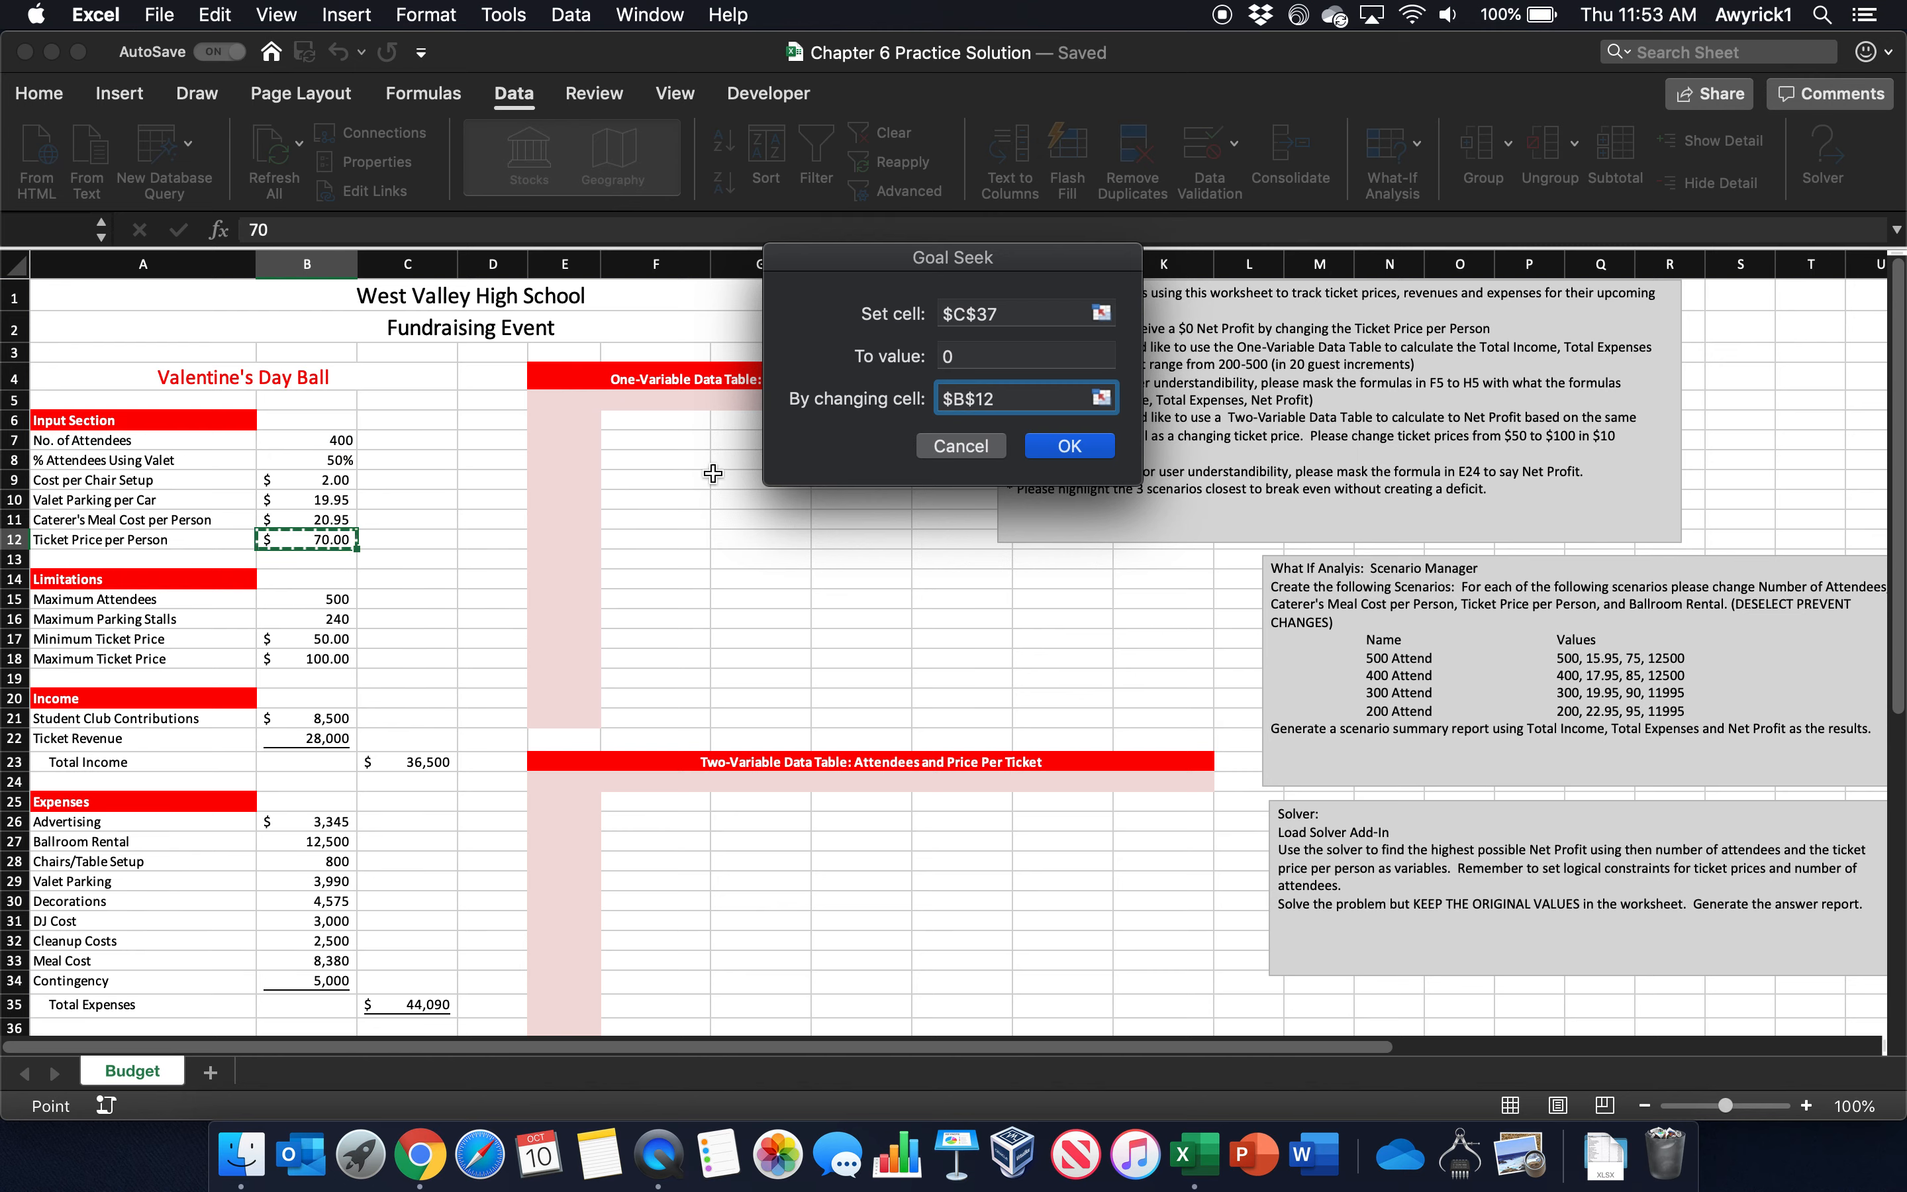
click(1101, 397)
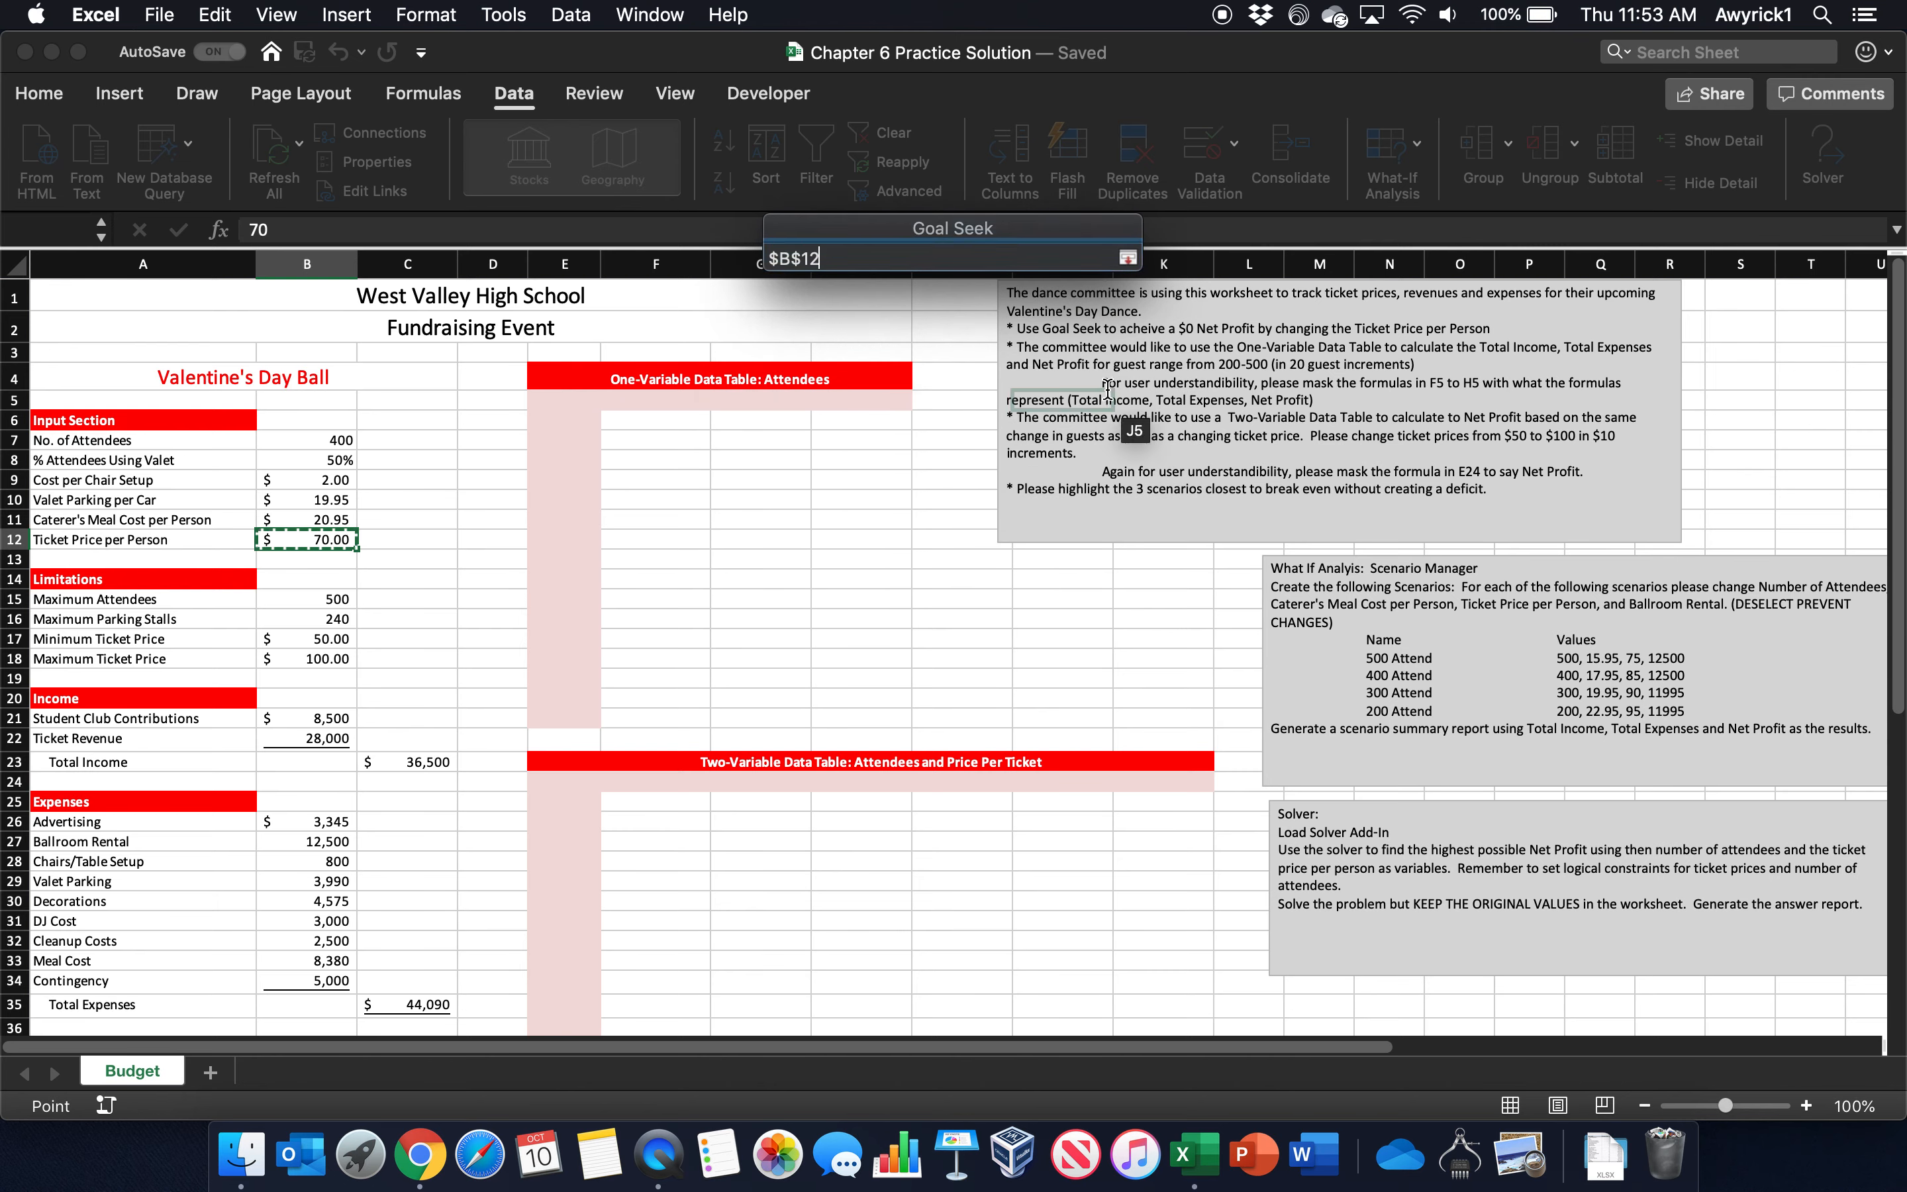
click(1128, 258)
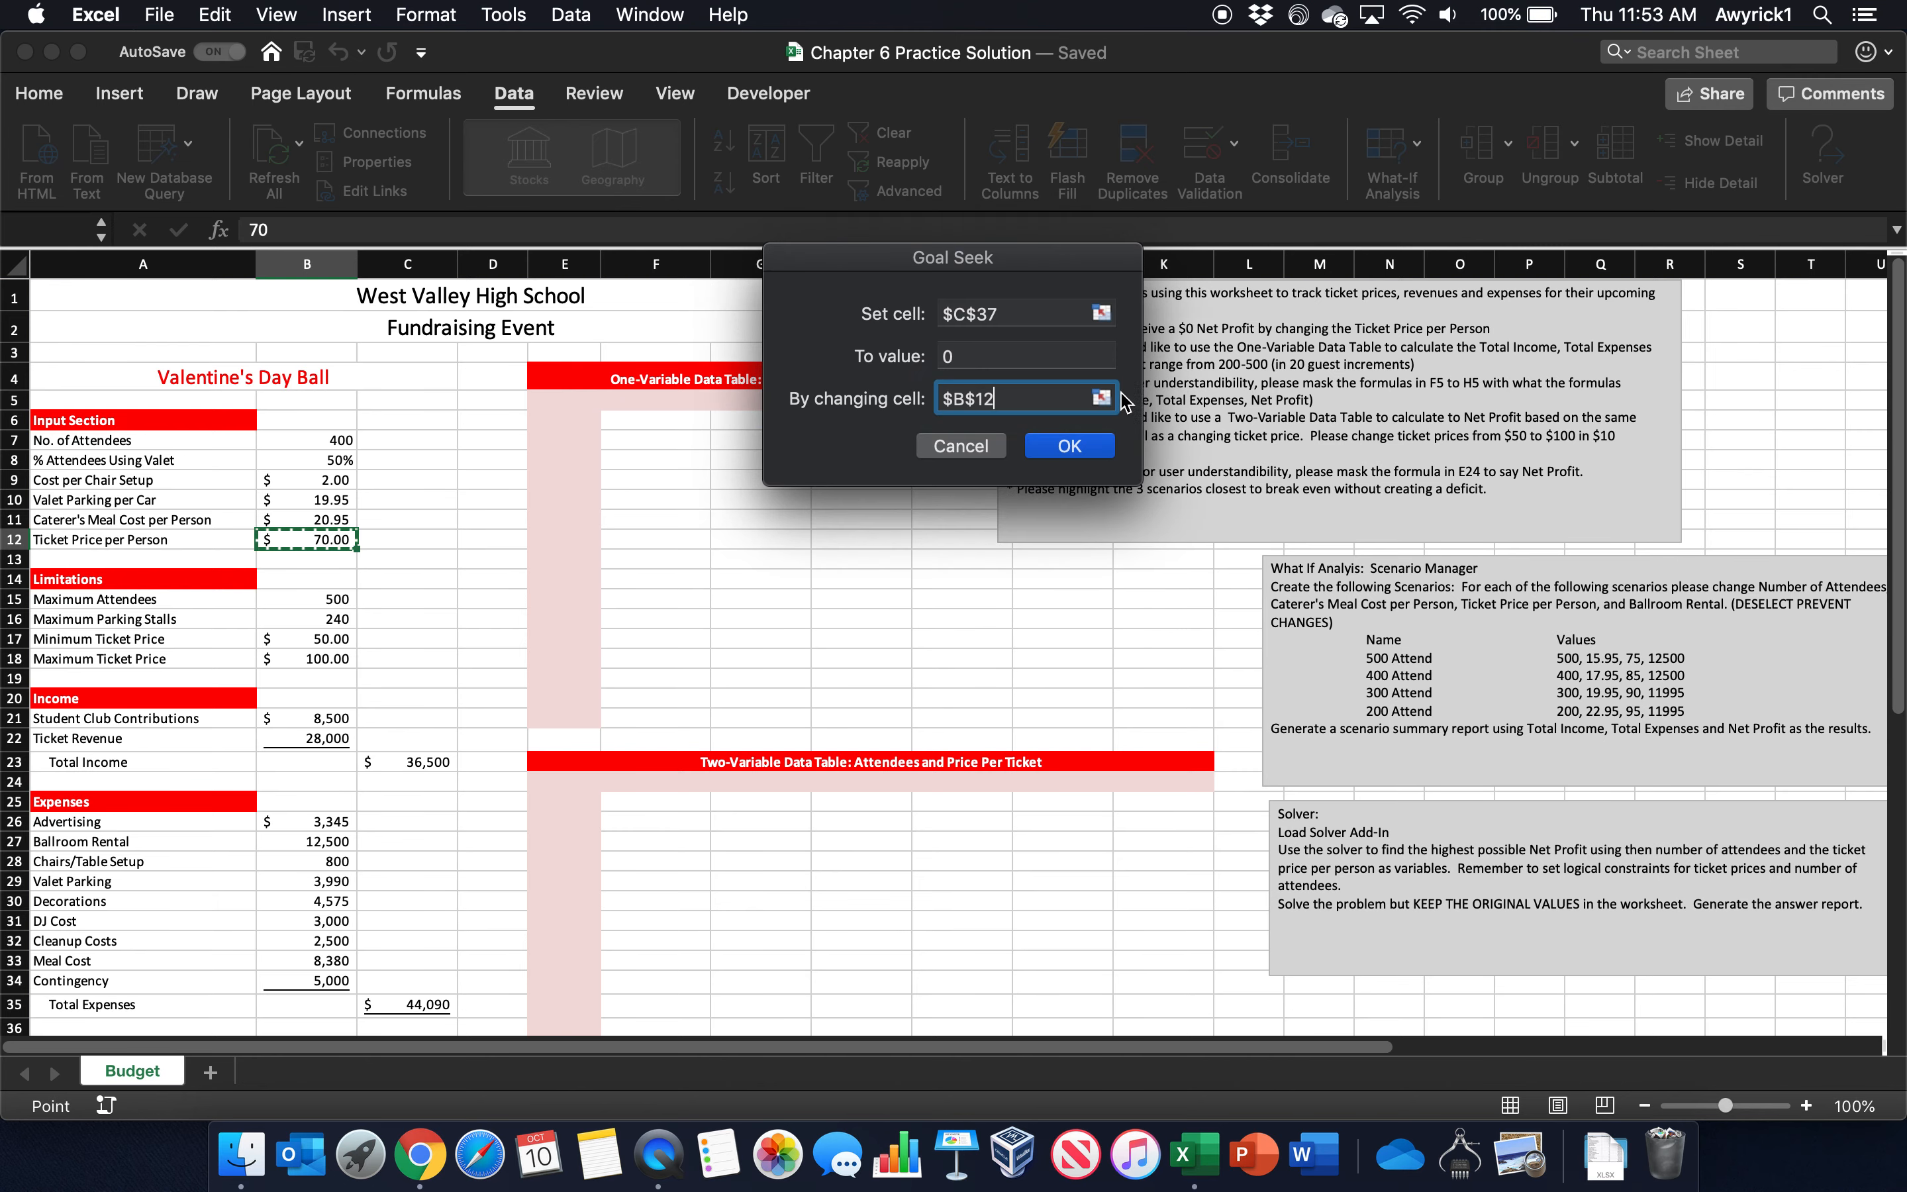
click(1101, 397)
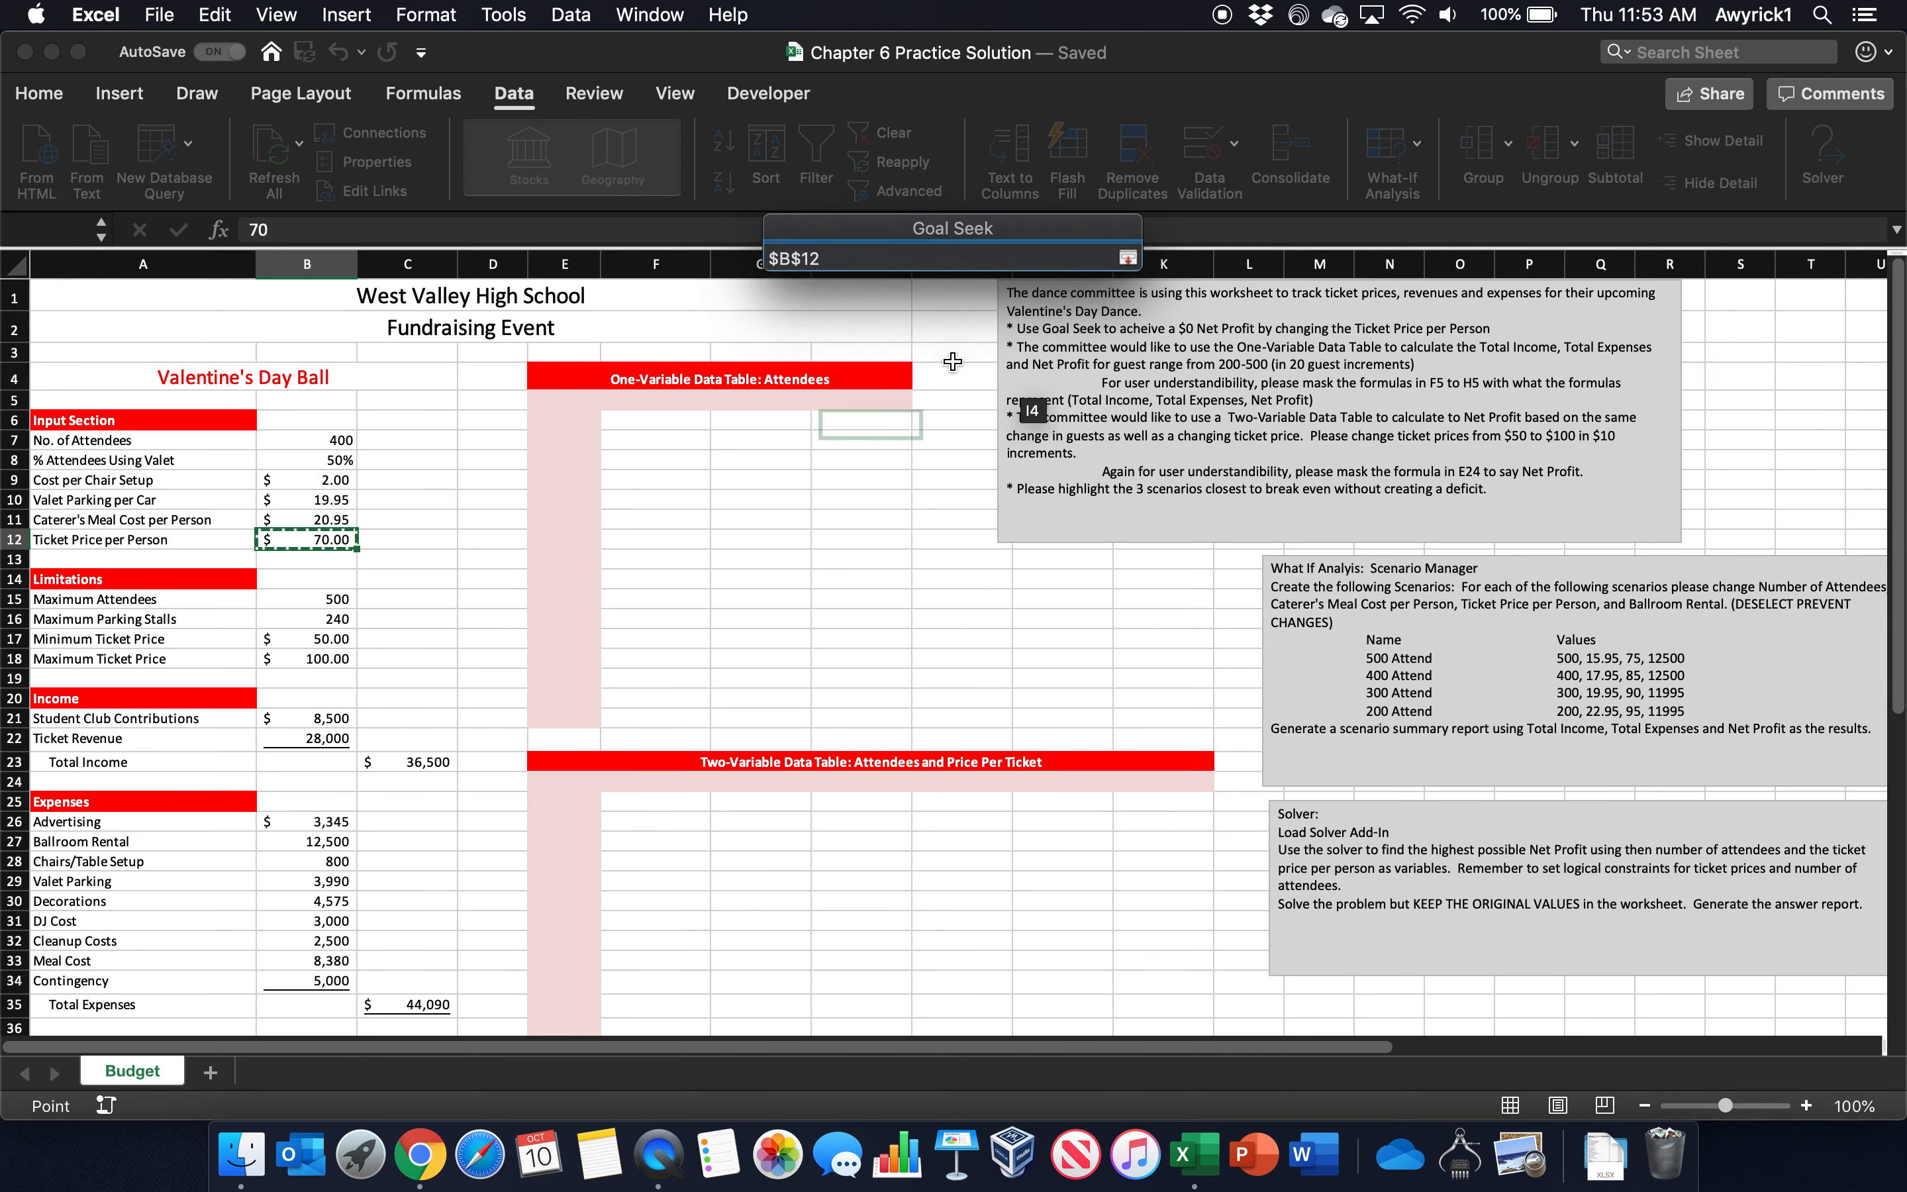
click(1128, 257)
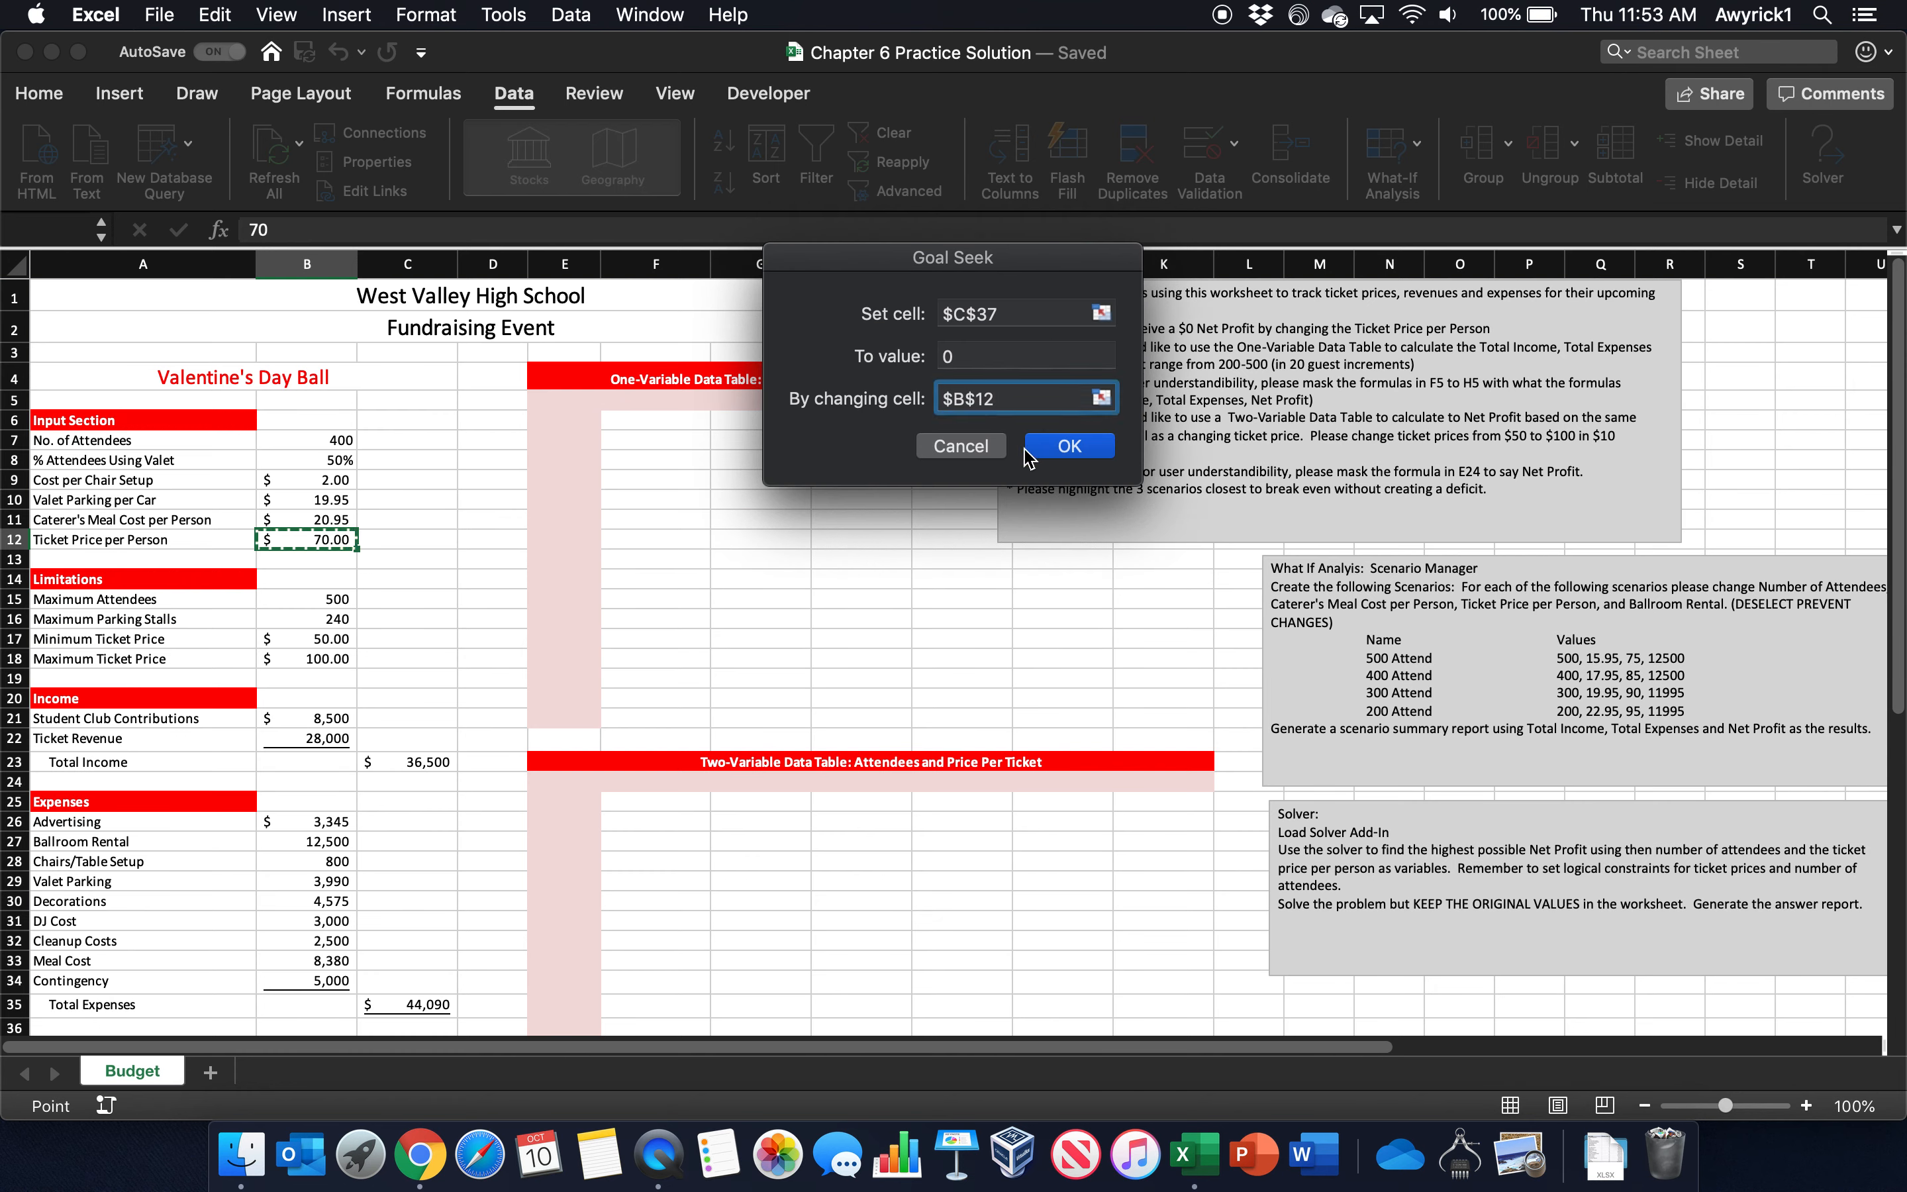
click(1068, 446)
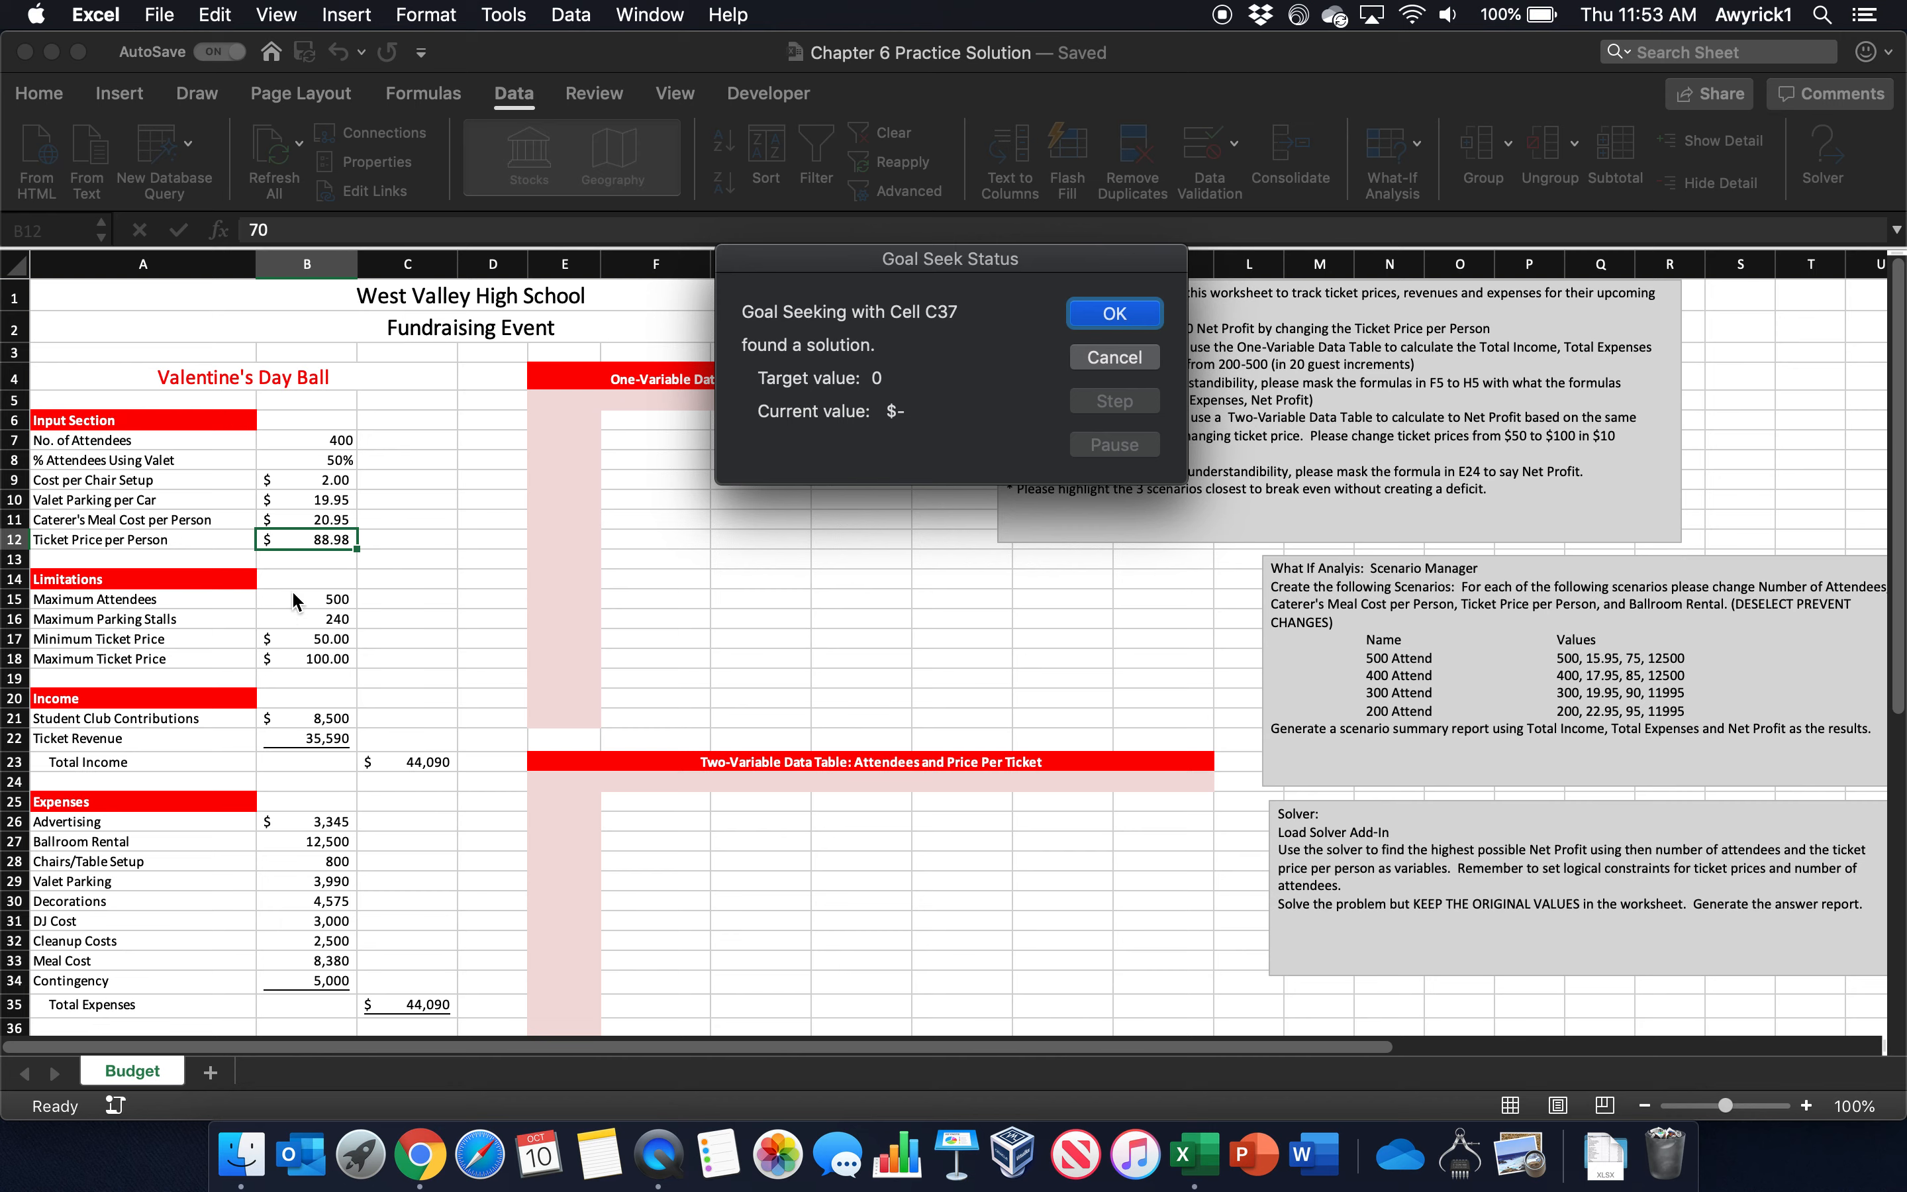
click(1114, 314)
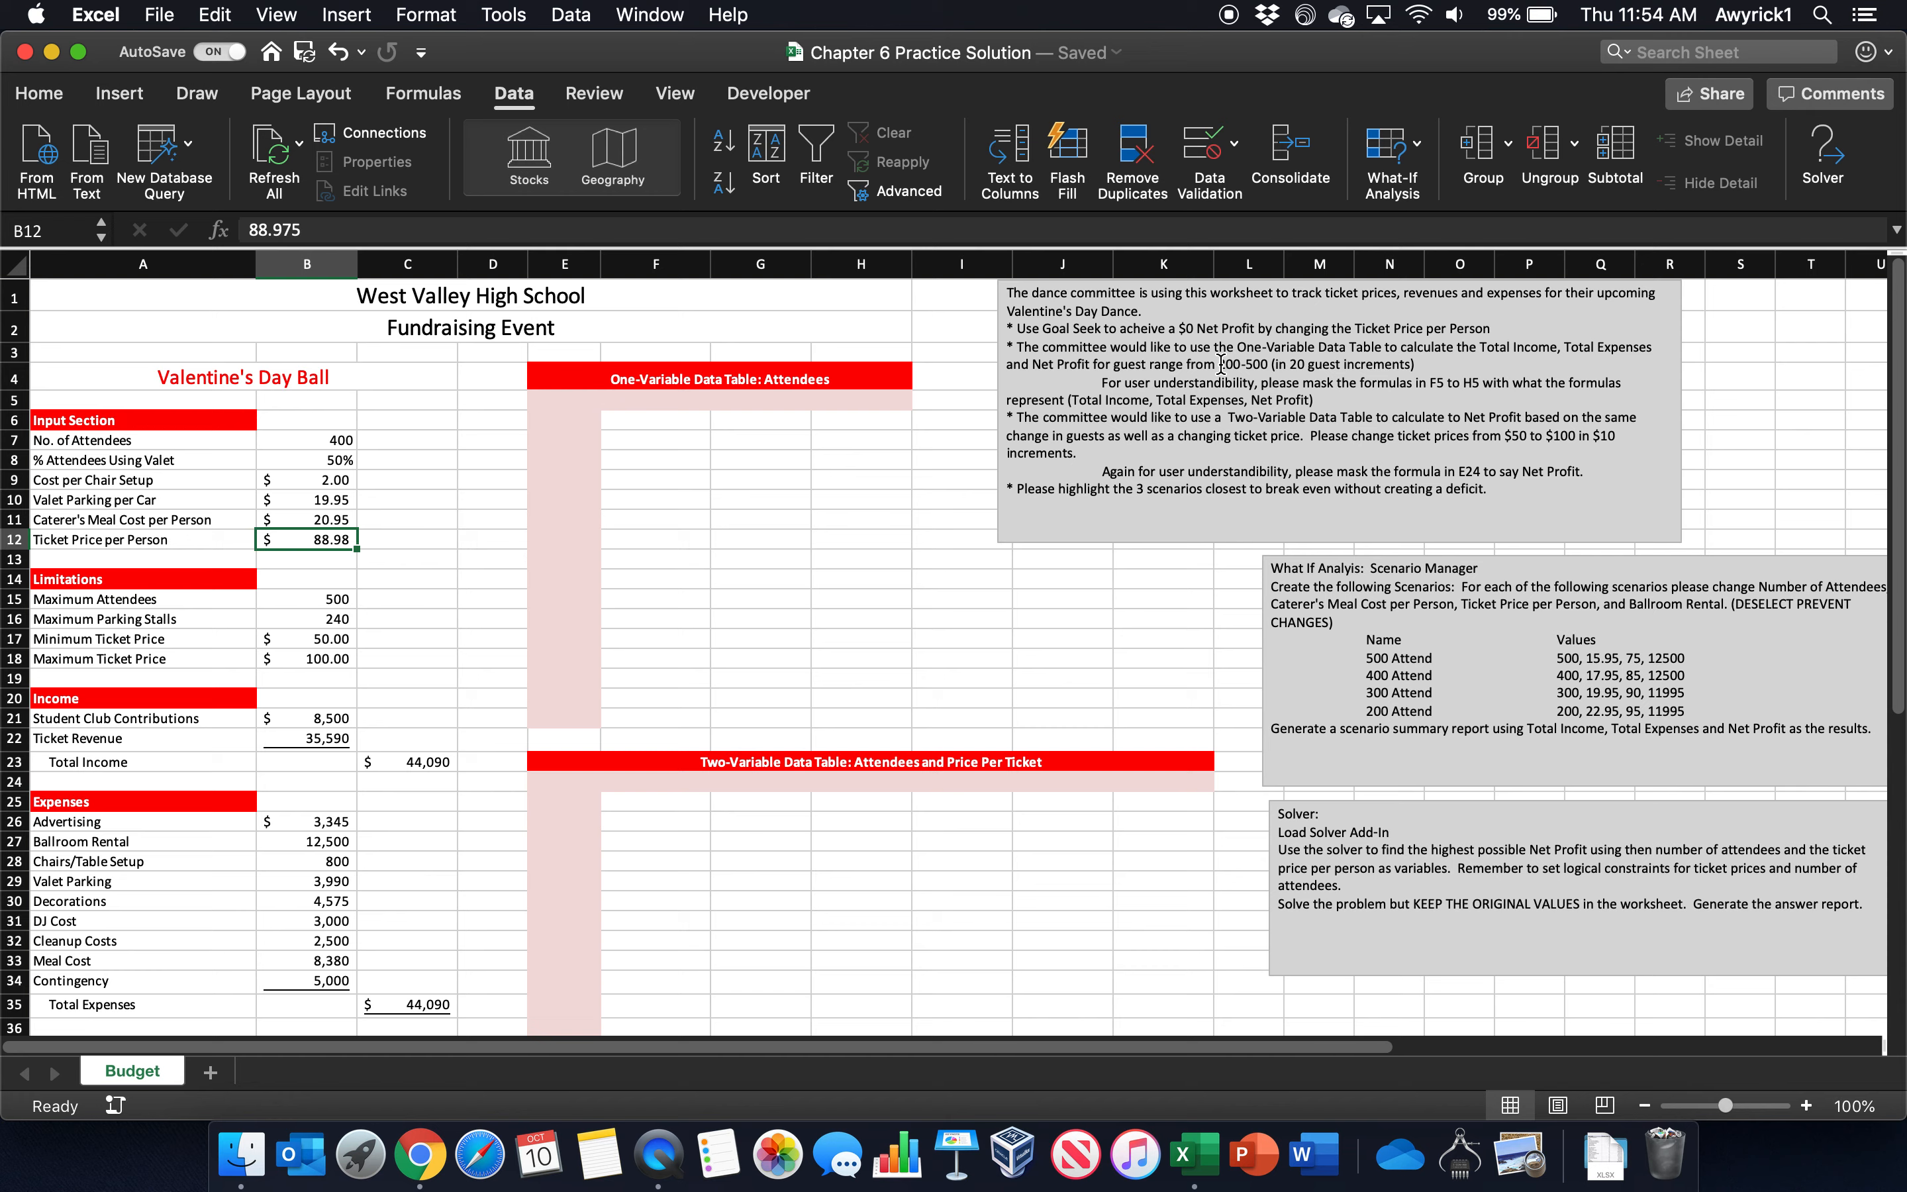
Step: Fill E6:E21 of the one-variable data table with attendee counts from 200 to 500 in increments of 20
click(552, 421)
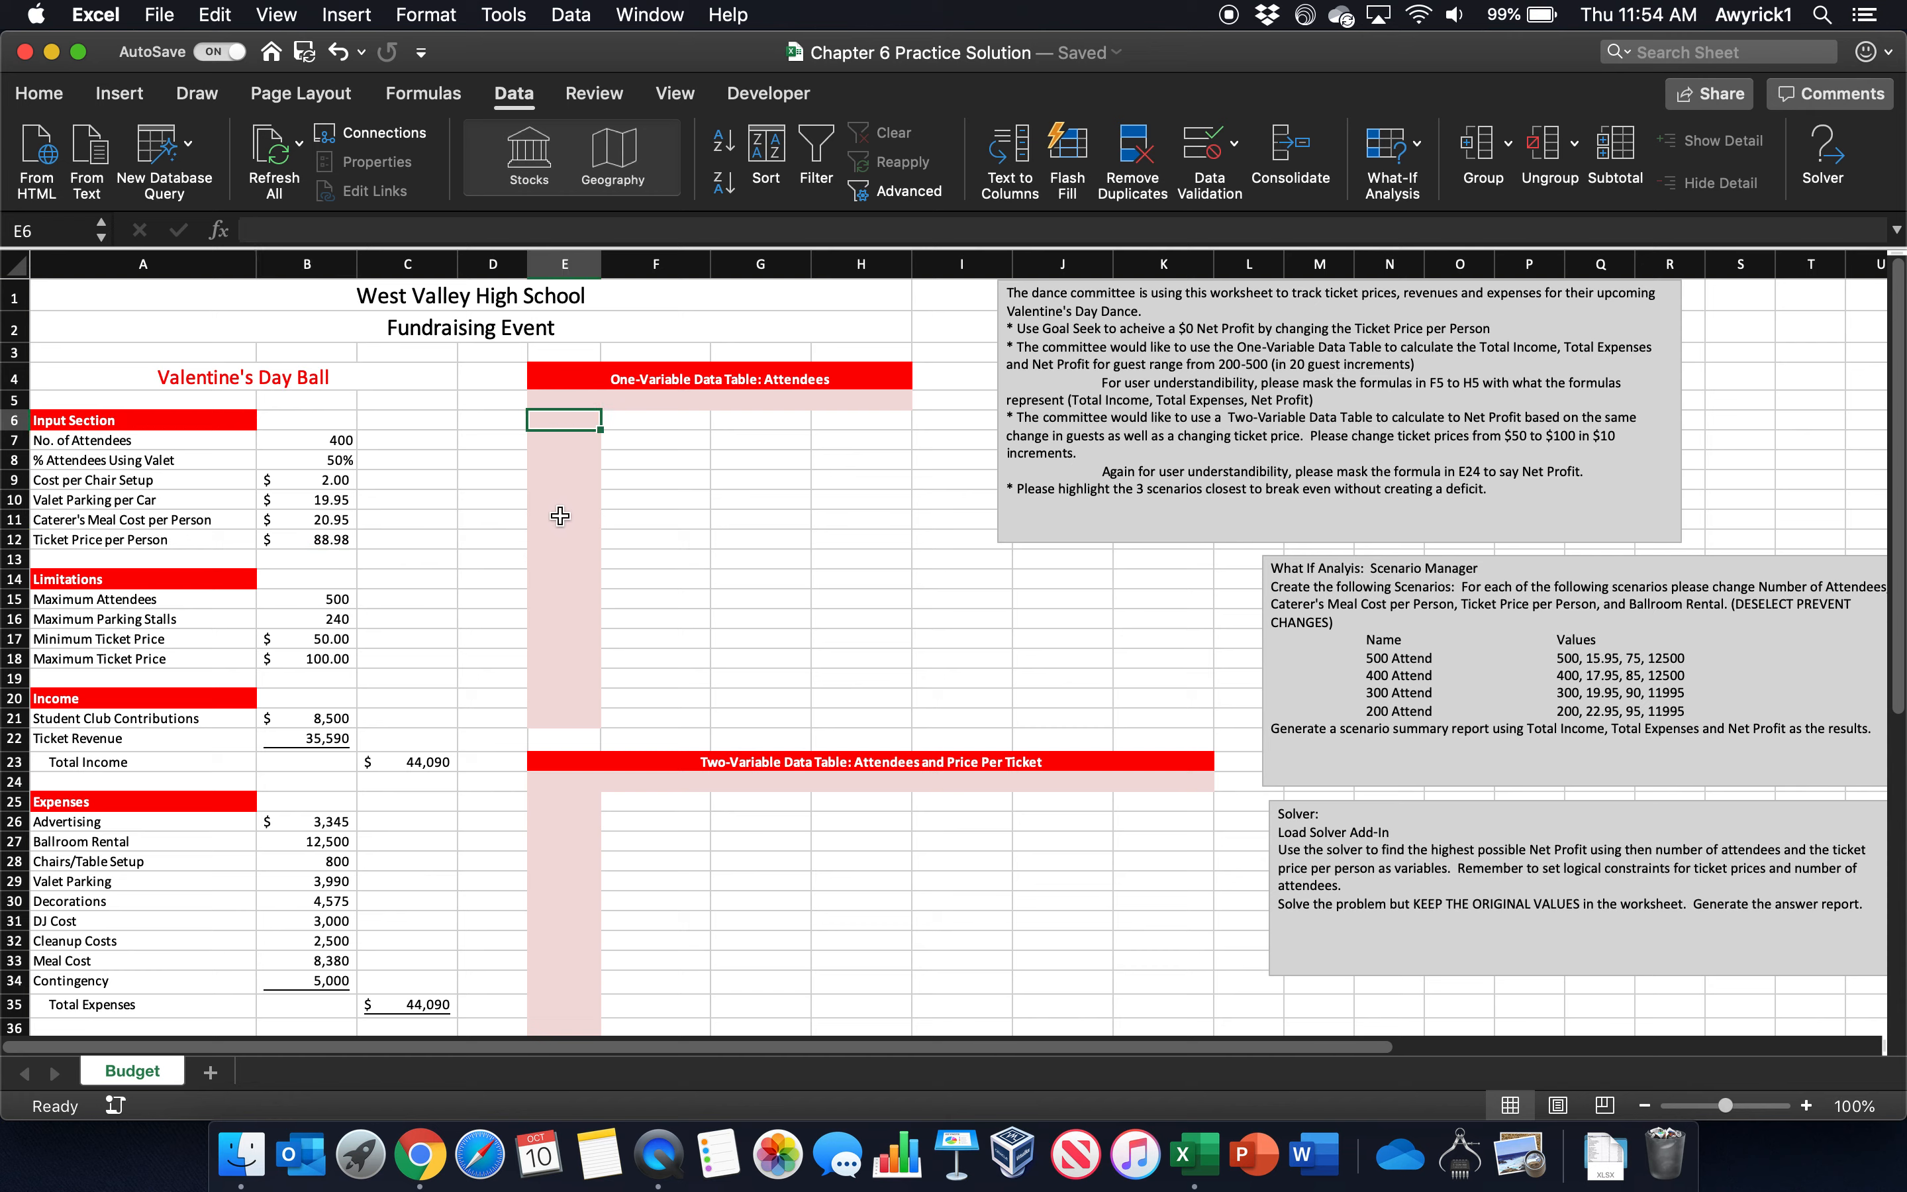
text(200)
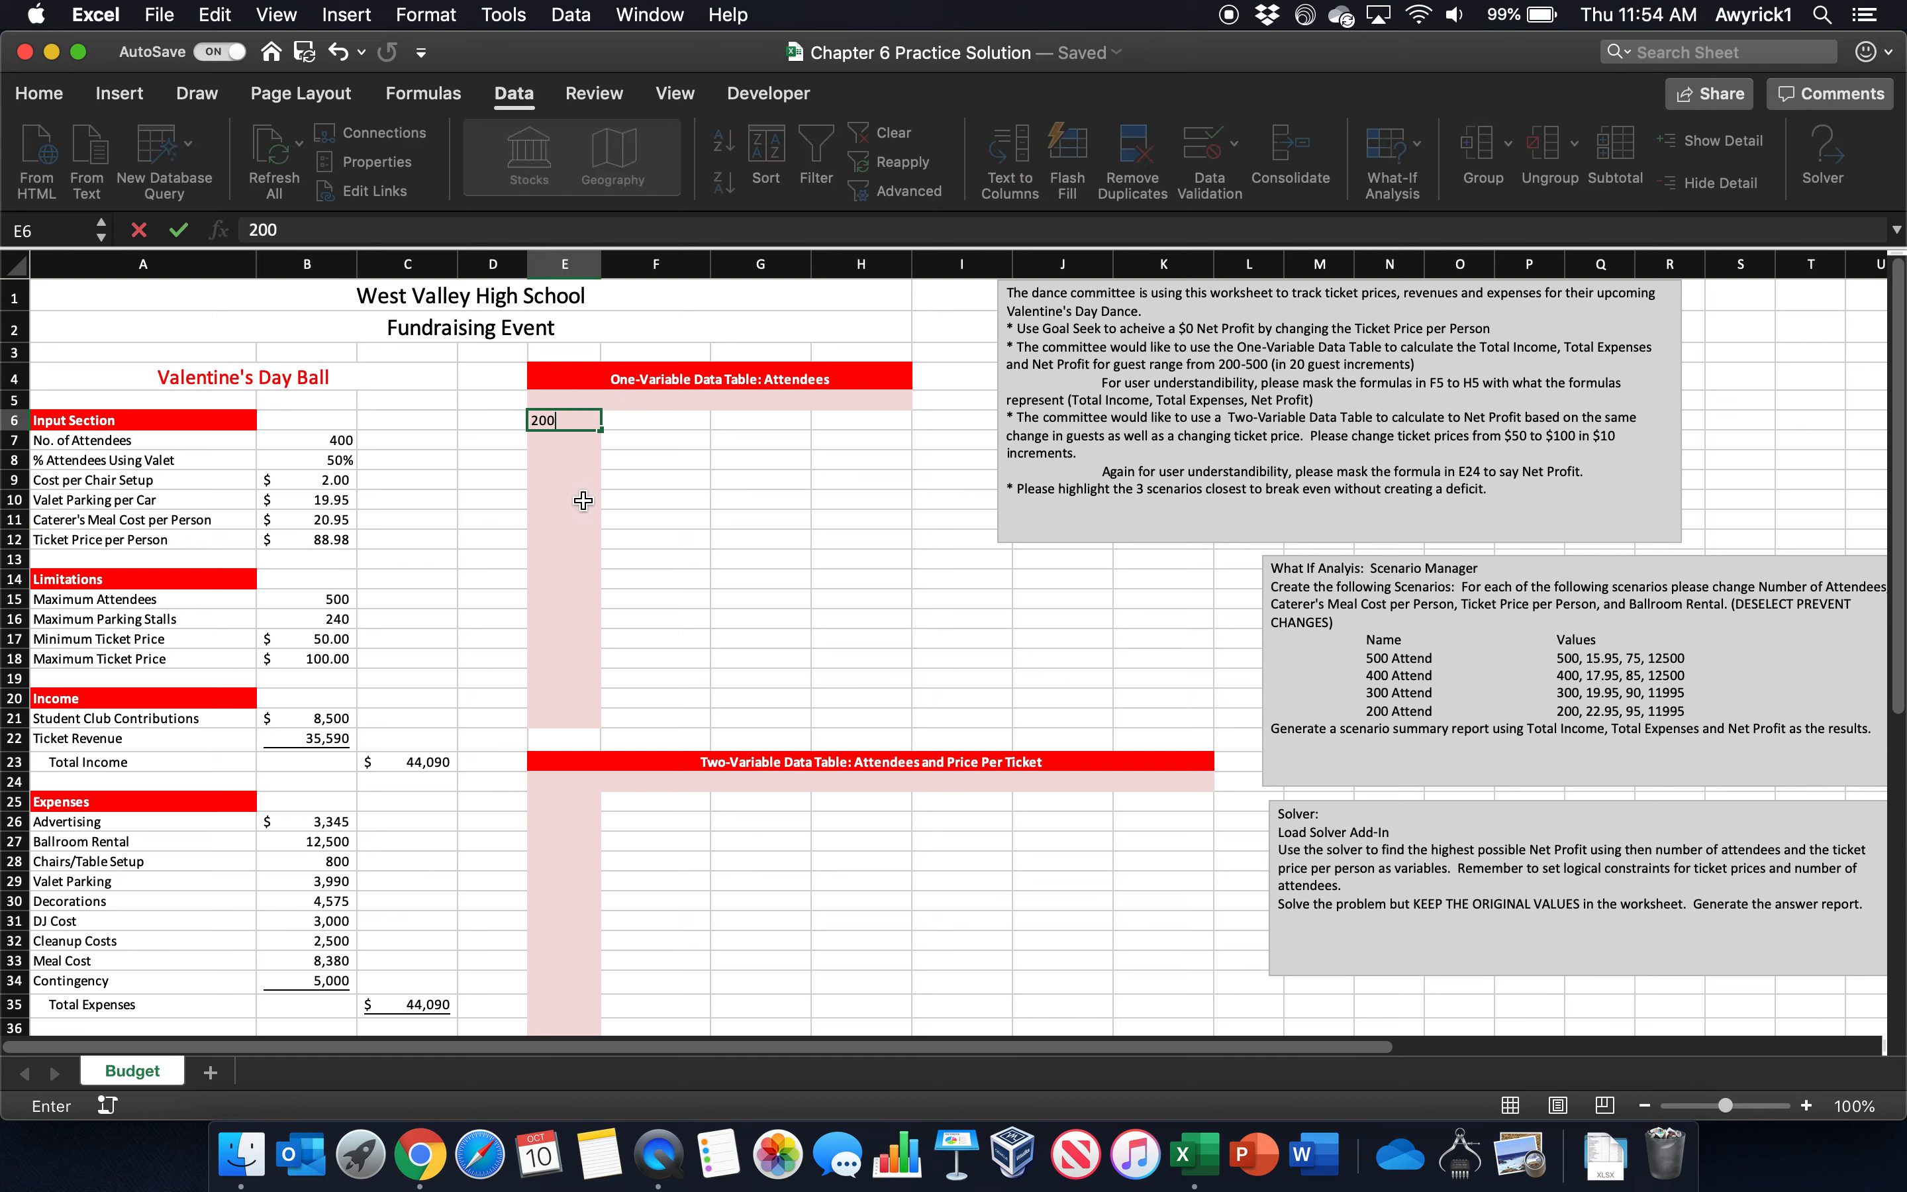
key(Return)
text(220)
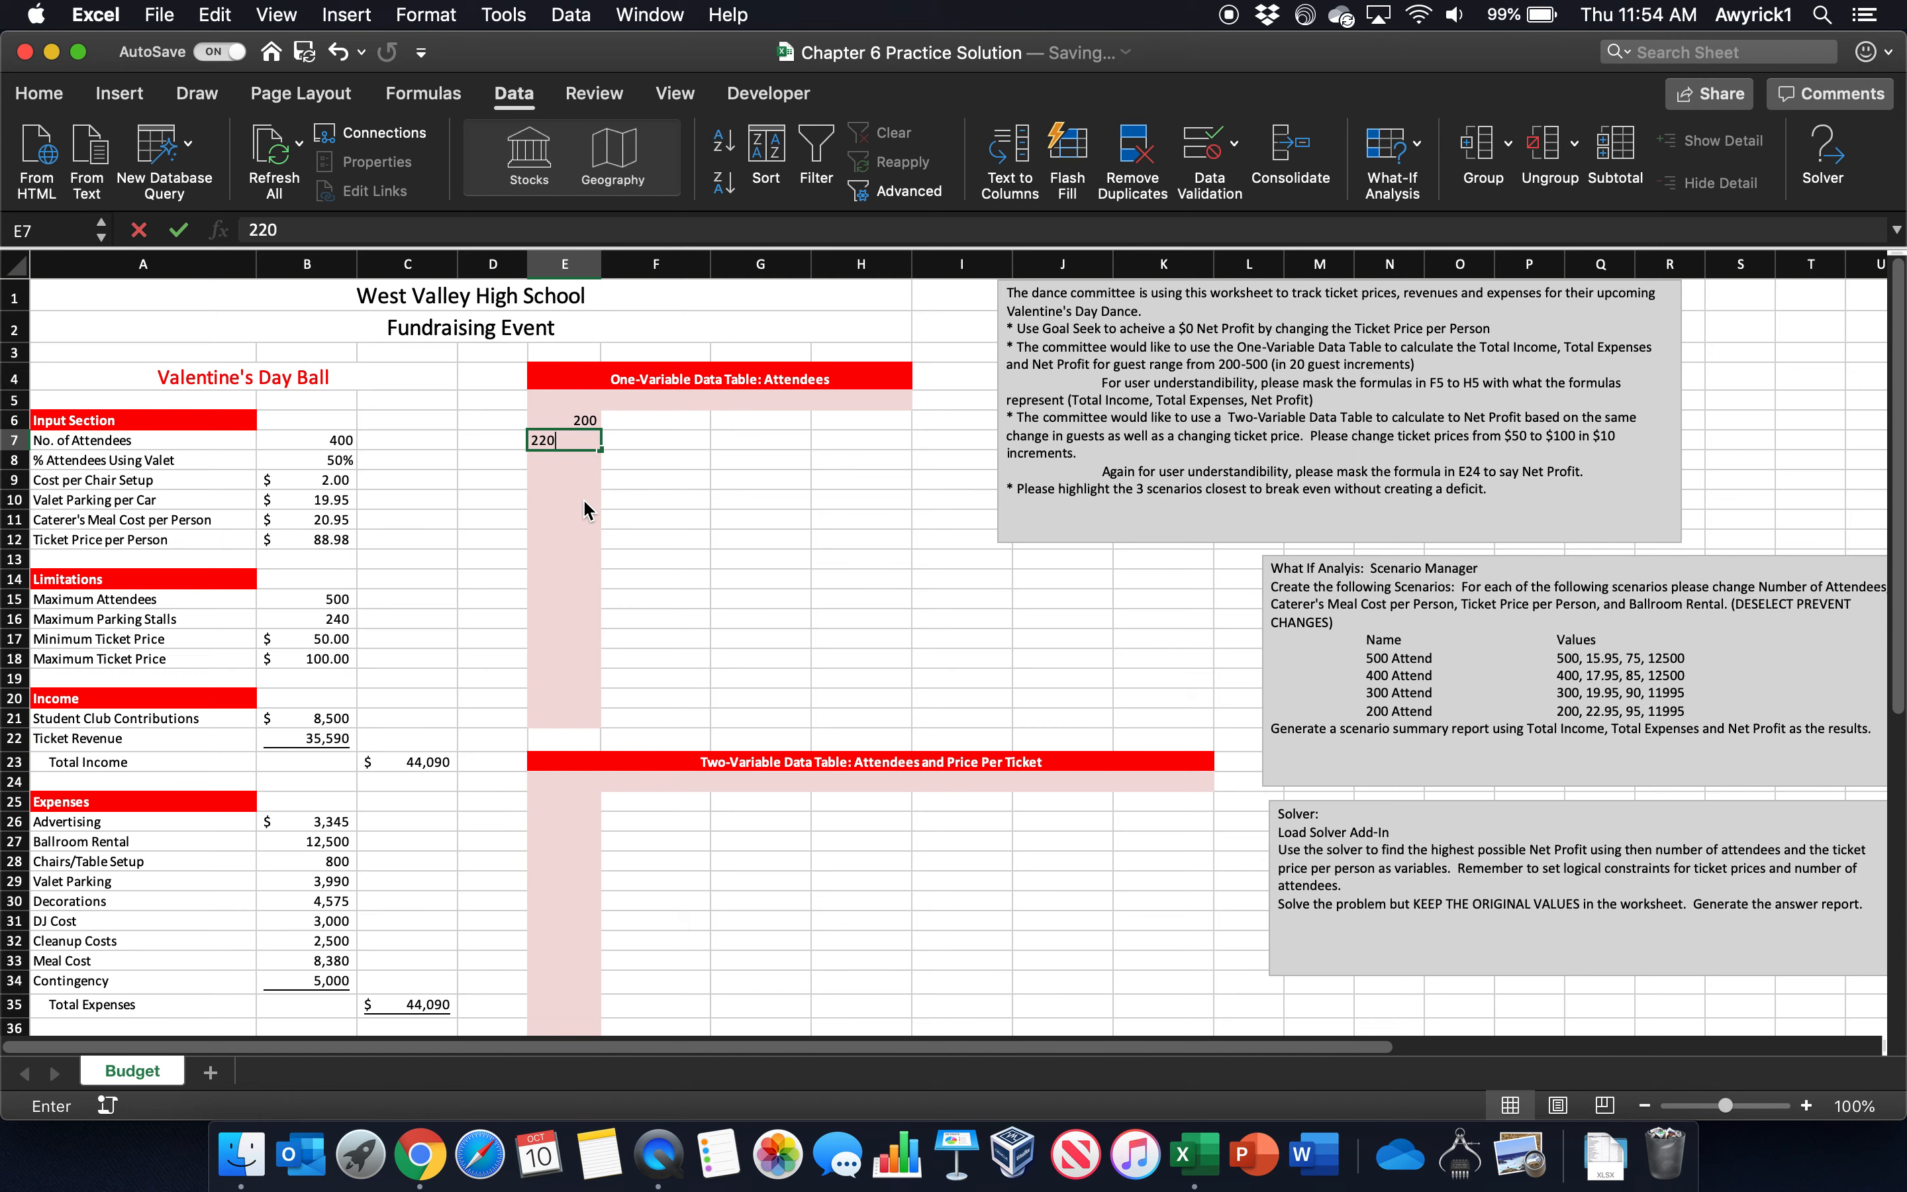
key(Return)
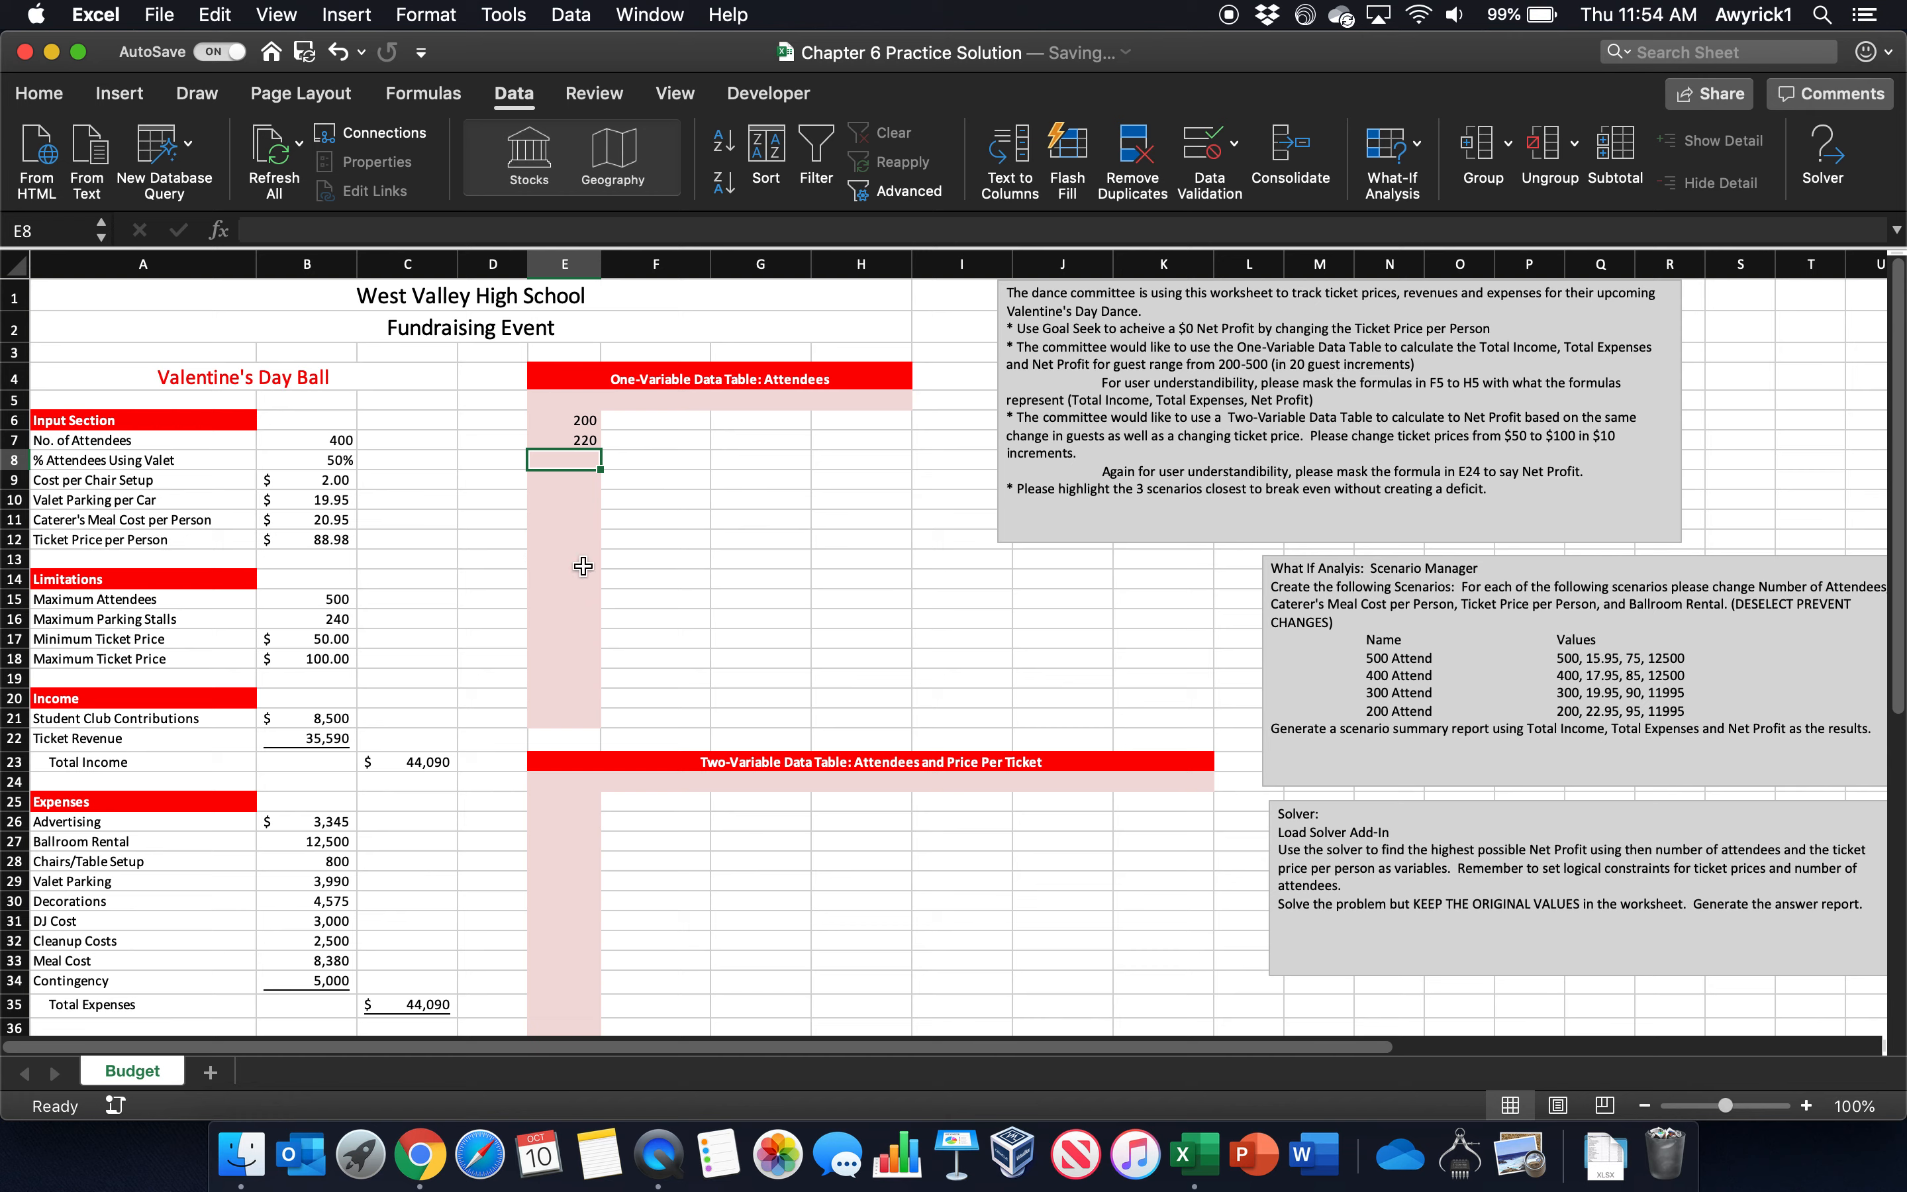
drag(563, 421, 600, 727)
drag(403, 729, 403, 728)
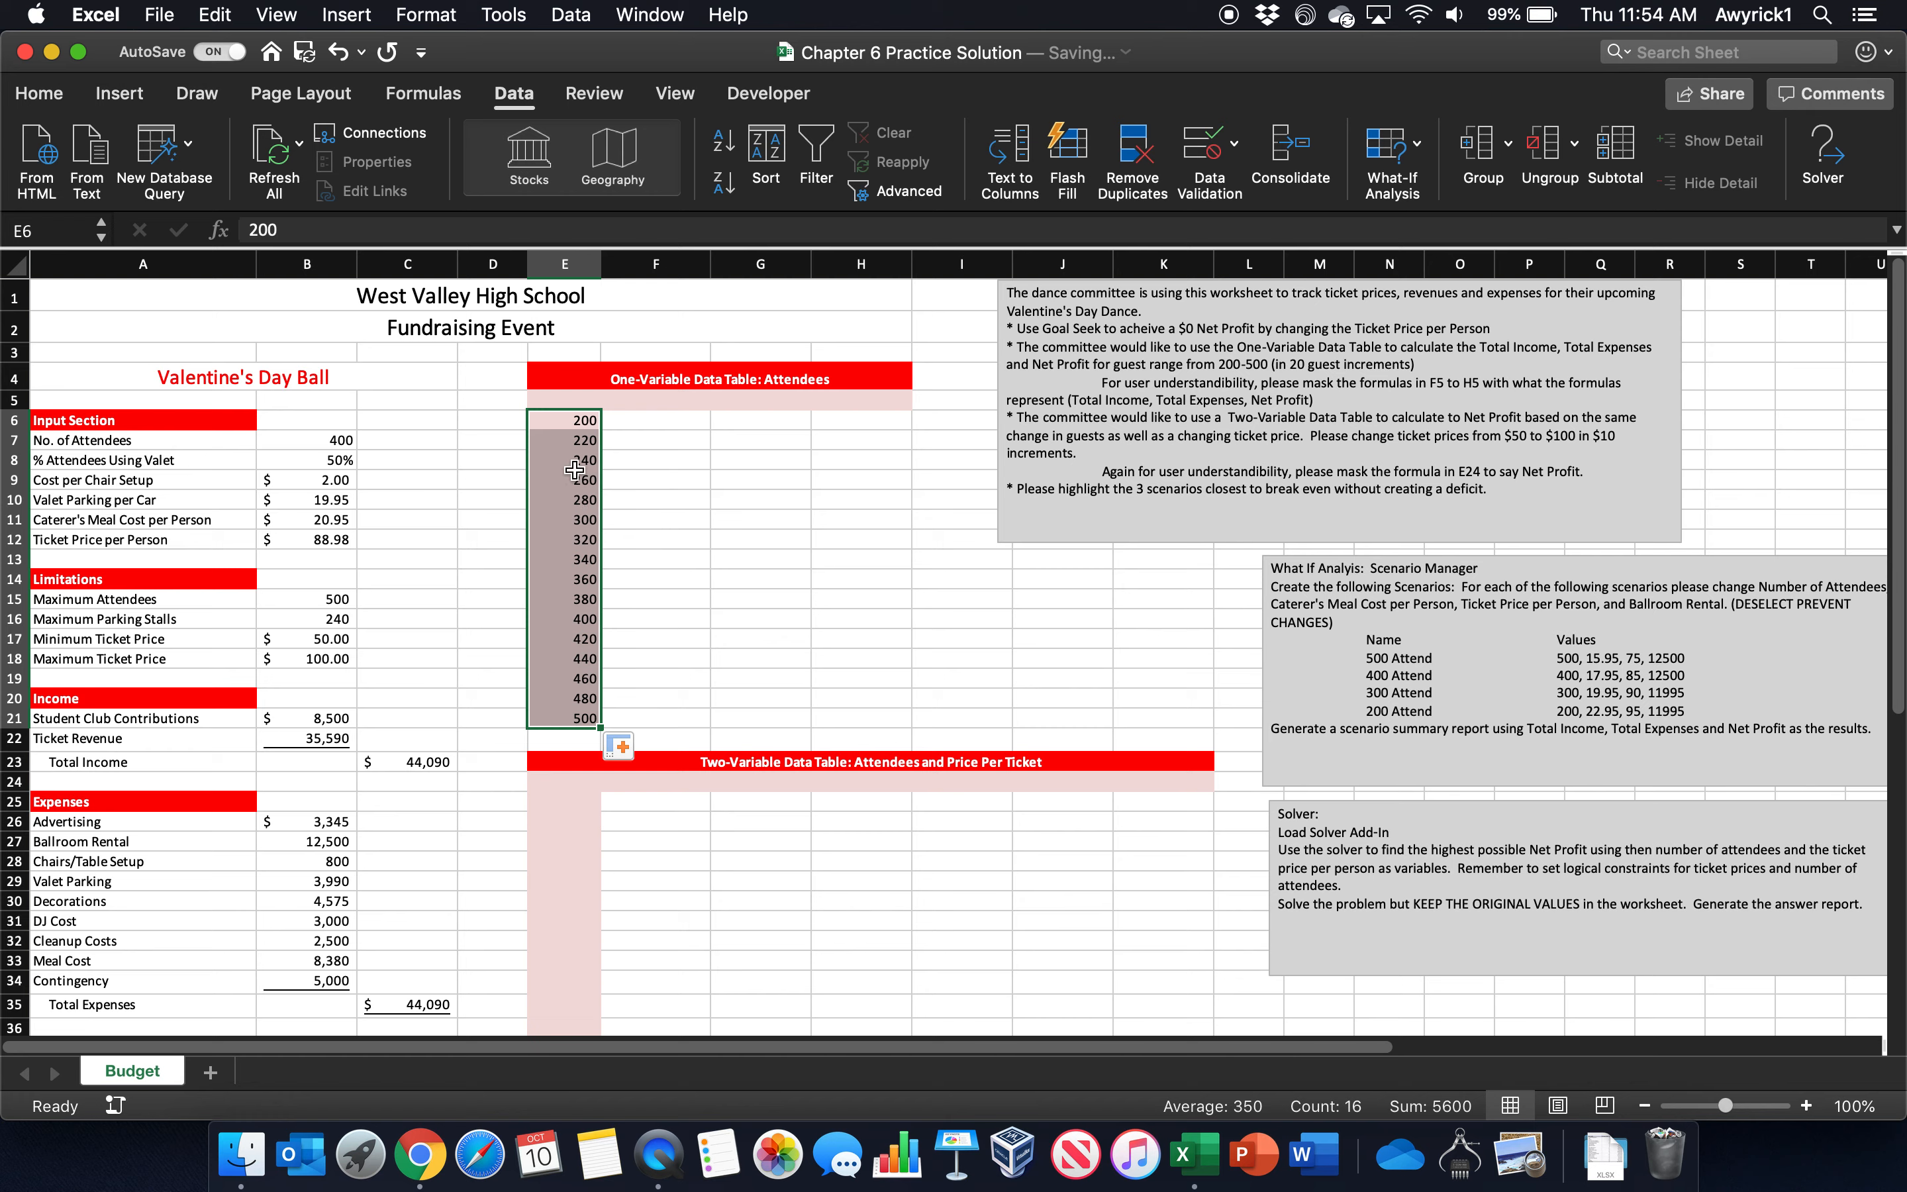
click(564, 421)
key(Down)
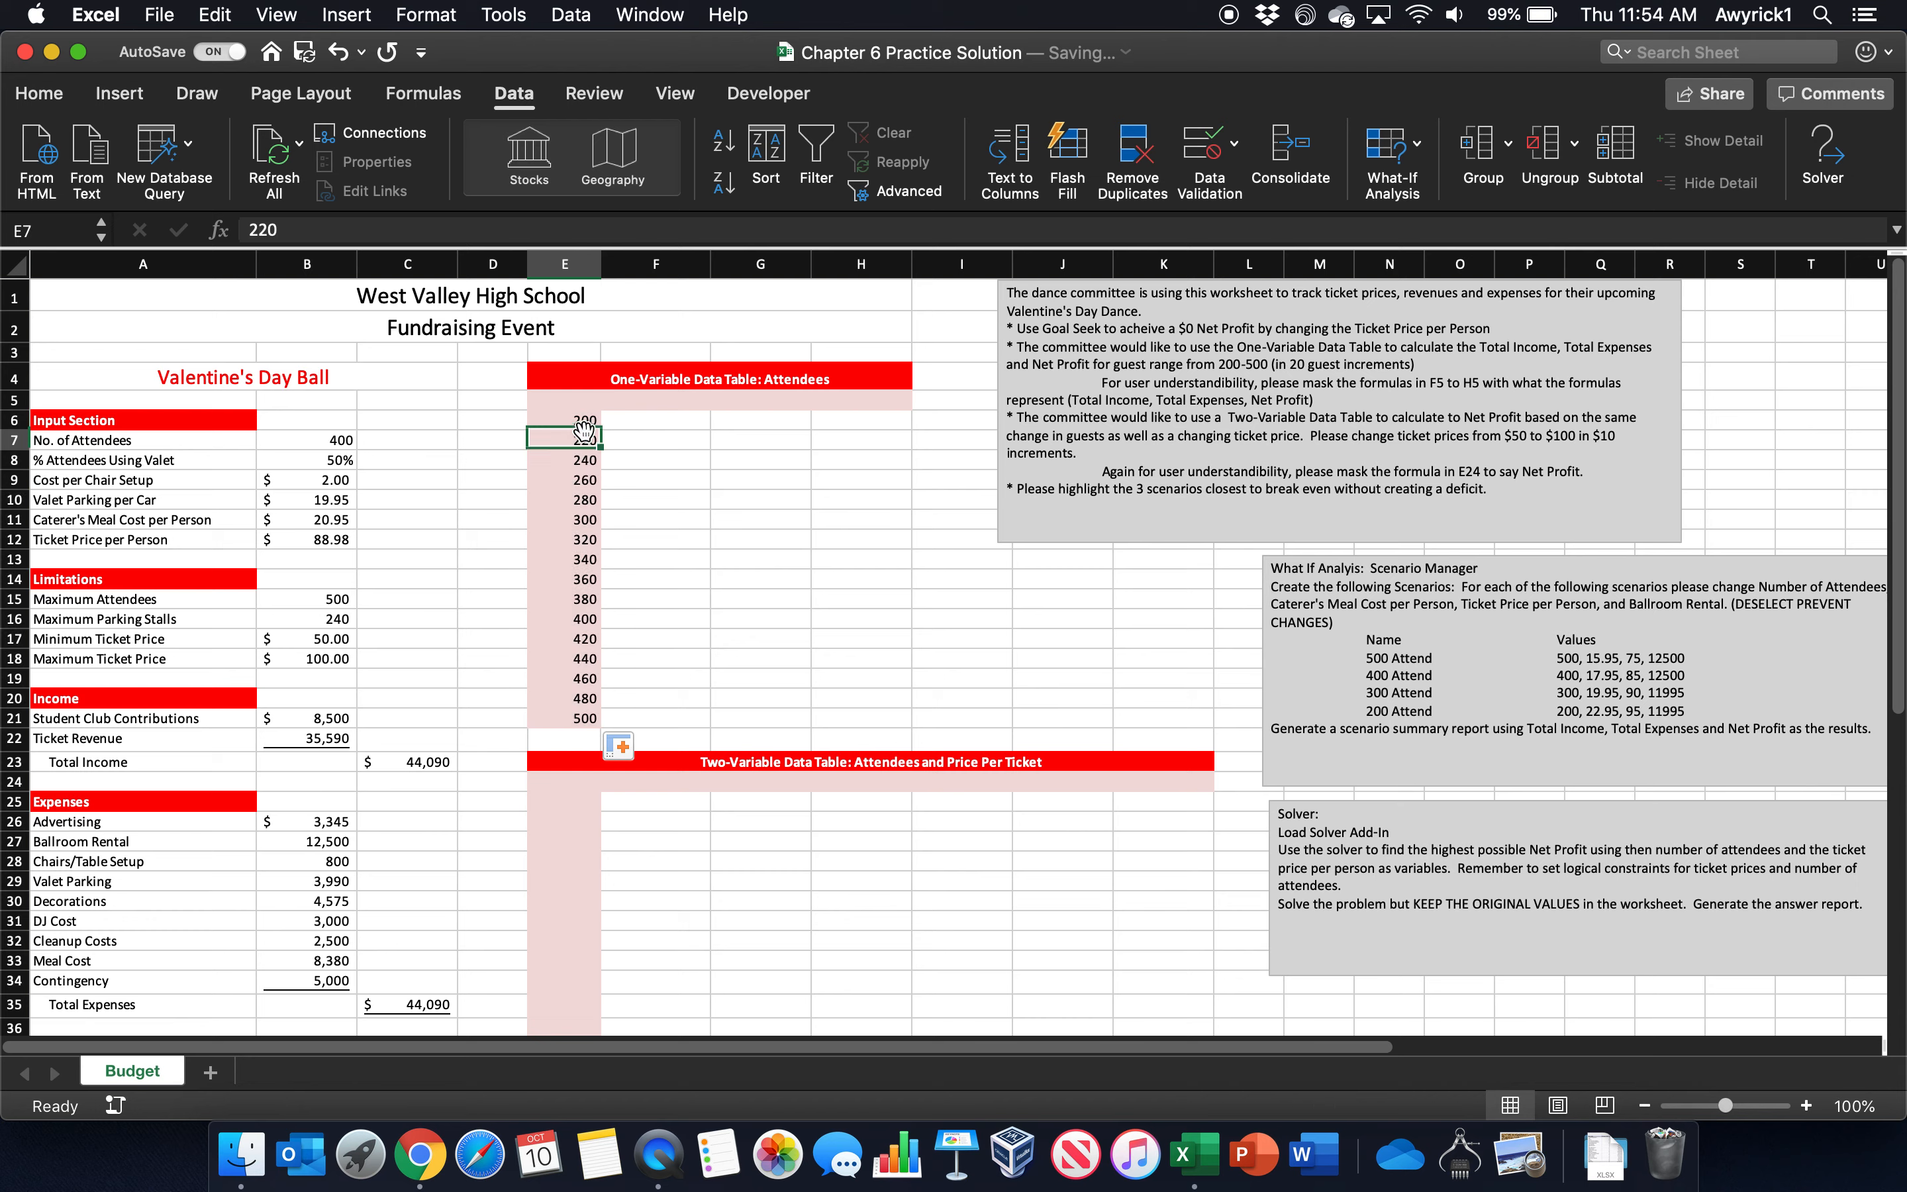
key(Up)
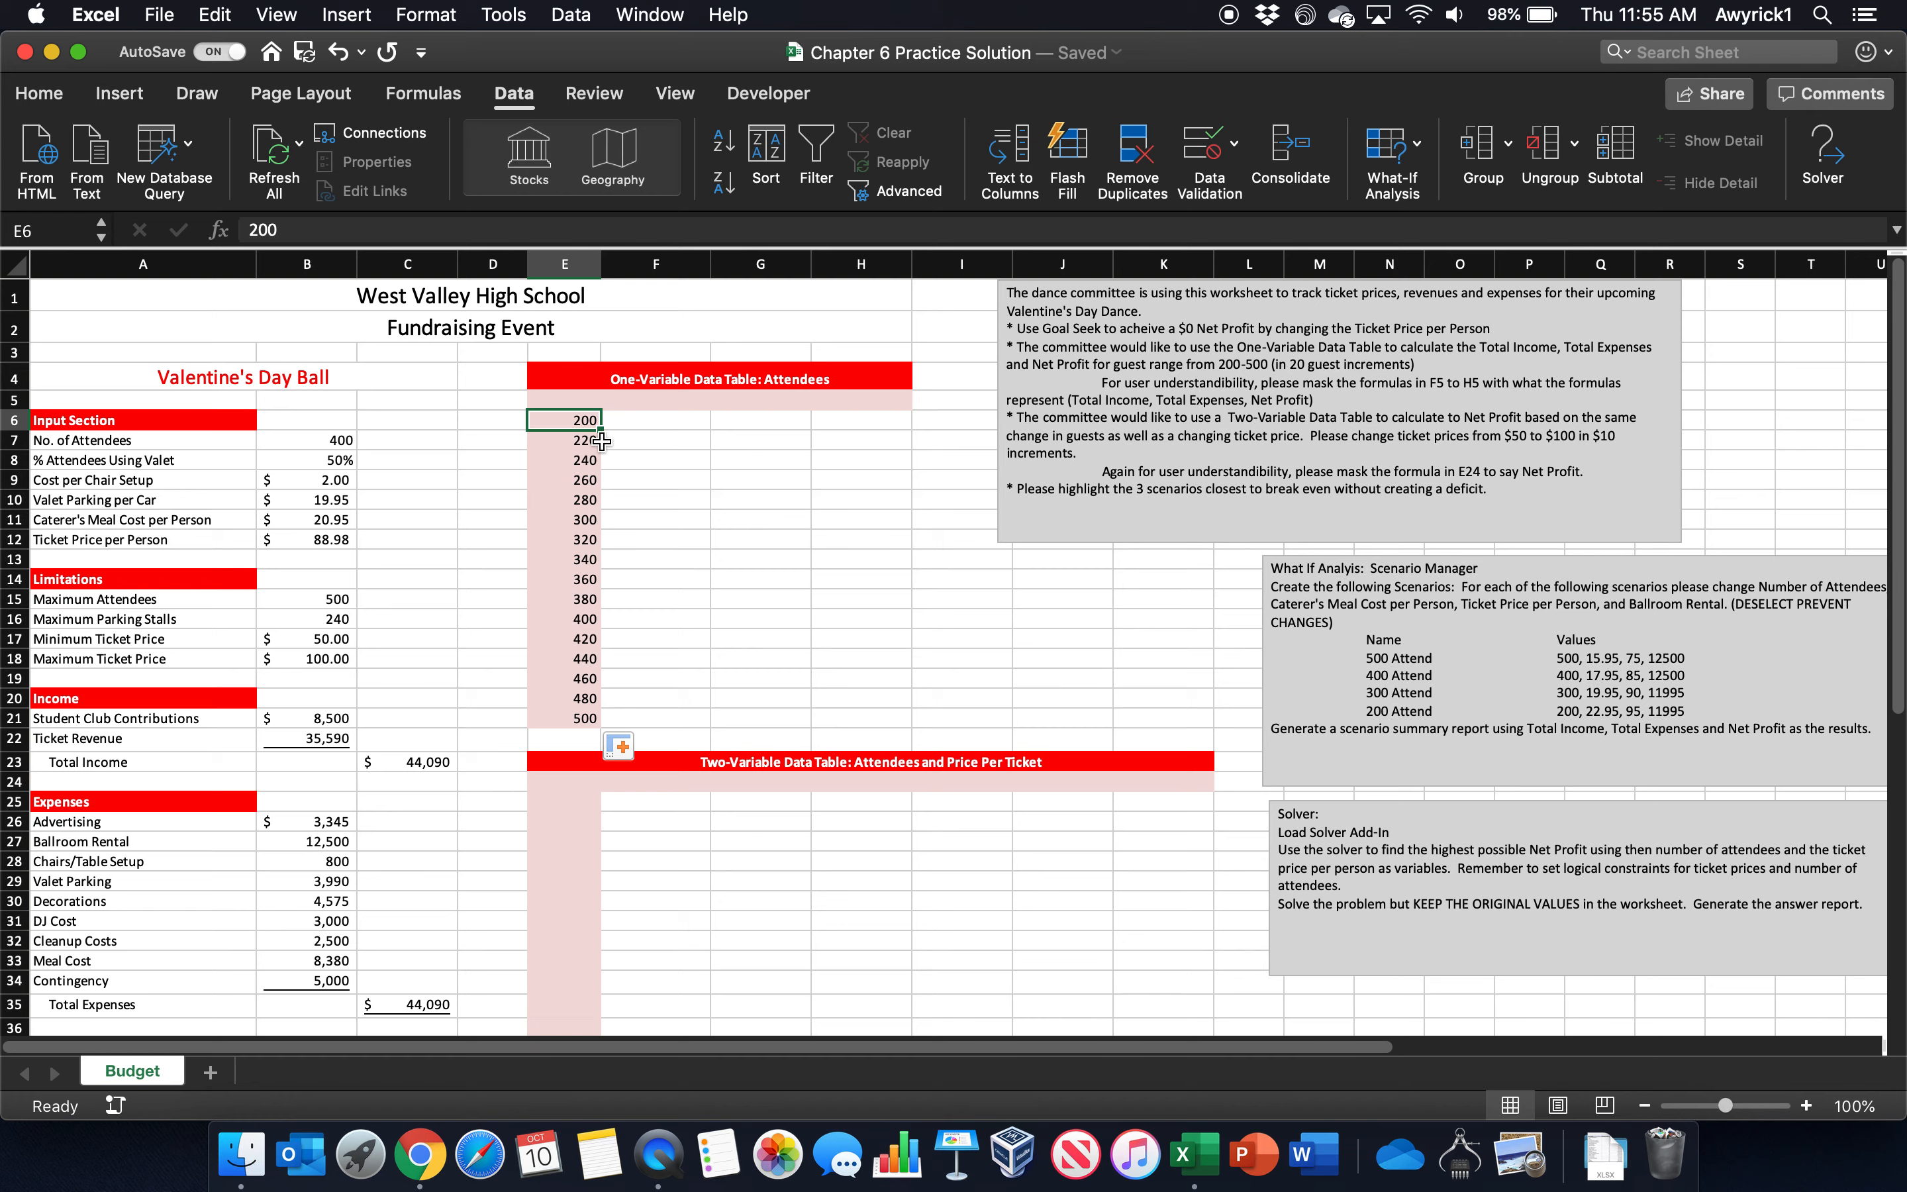
Step: Reference the Total Income cell C23 in F5 and the Total Expenses cell C35 in G5 of the one-variable data table
click(663, 398)
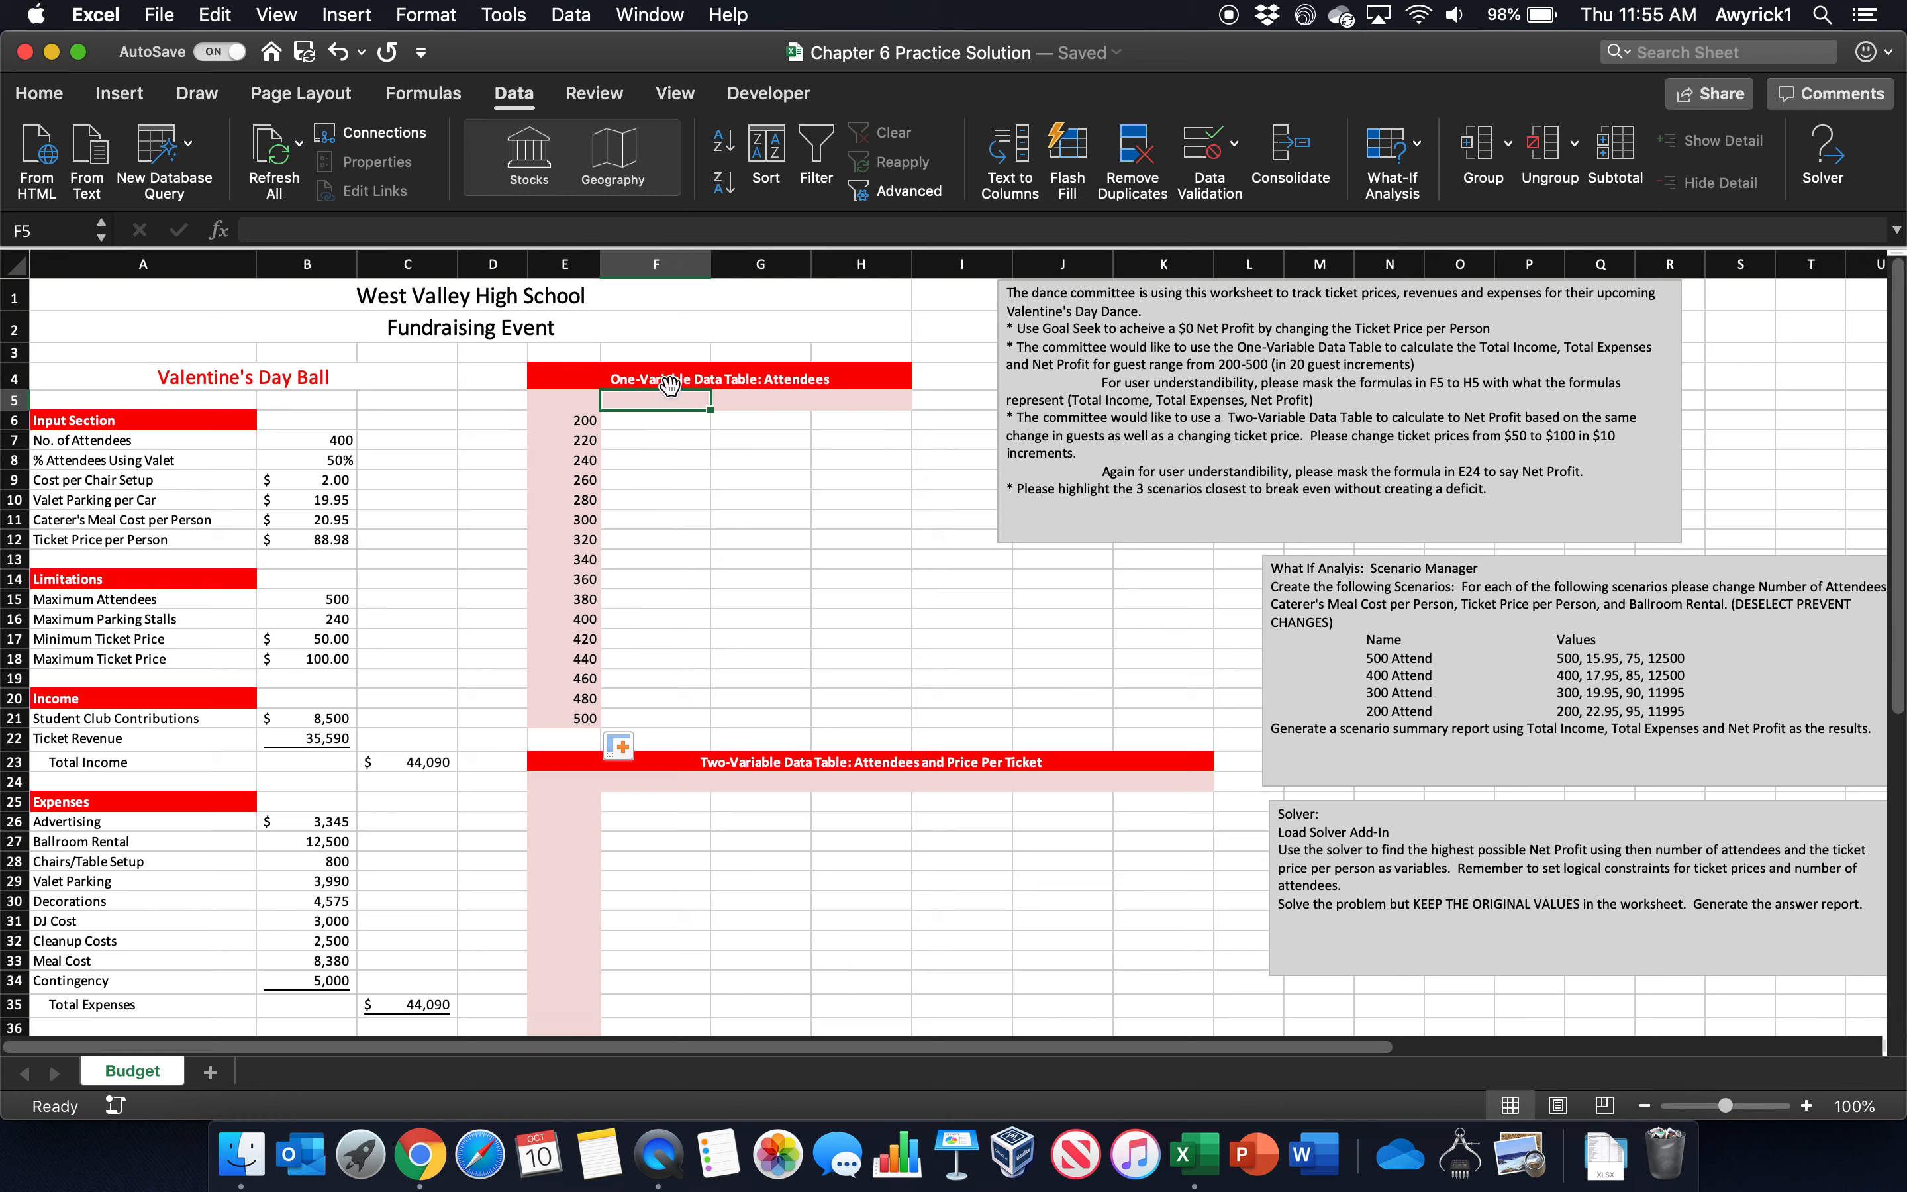
text(=)
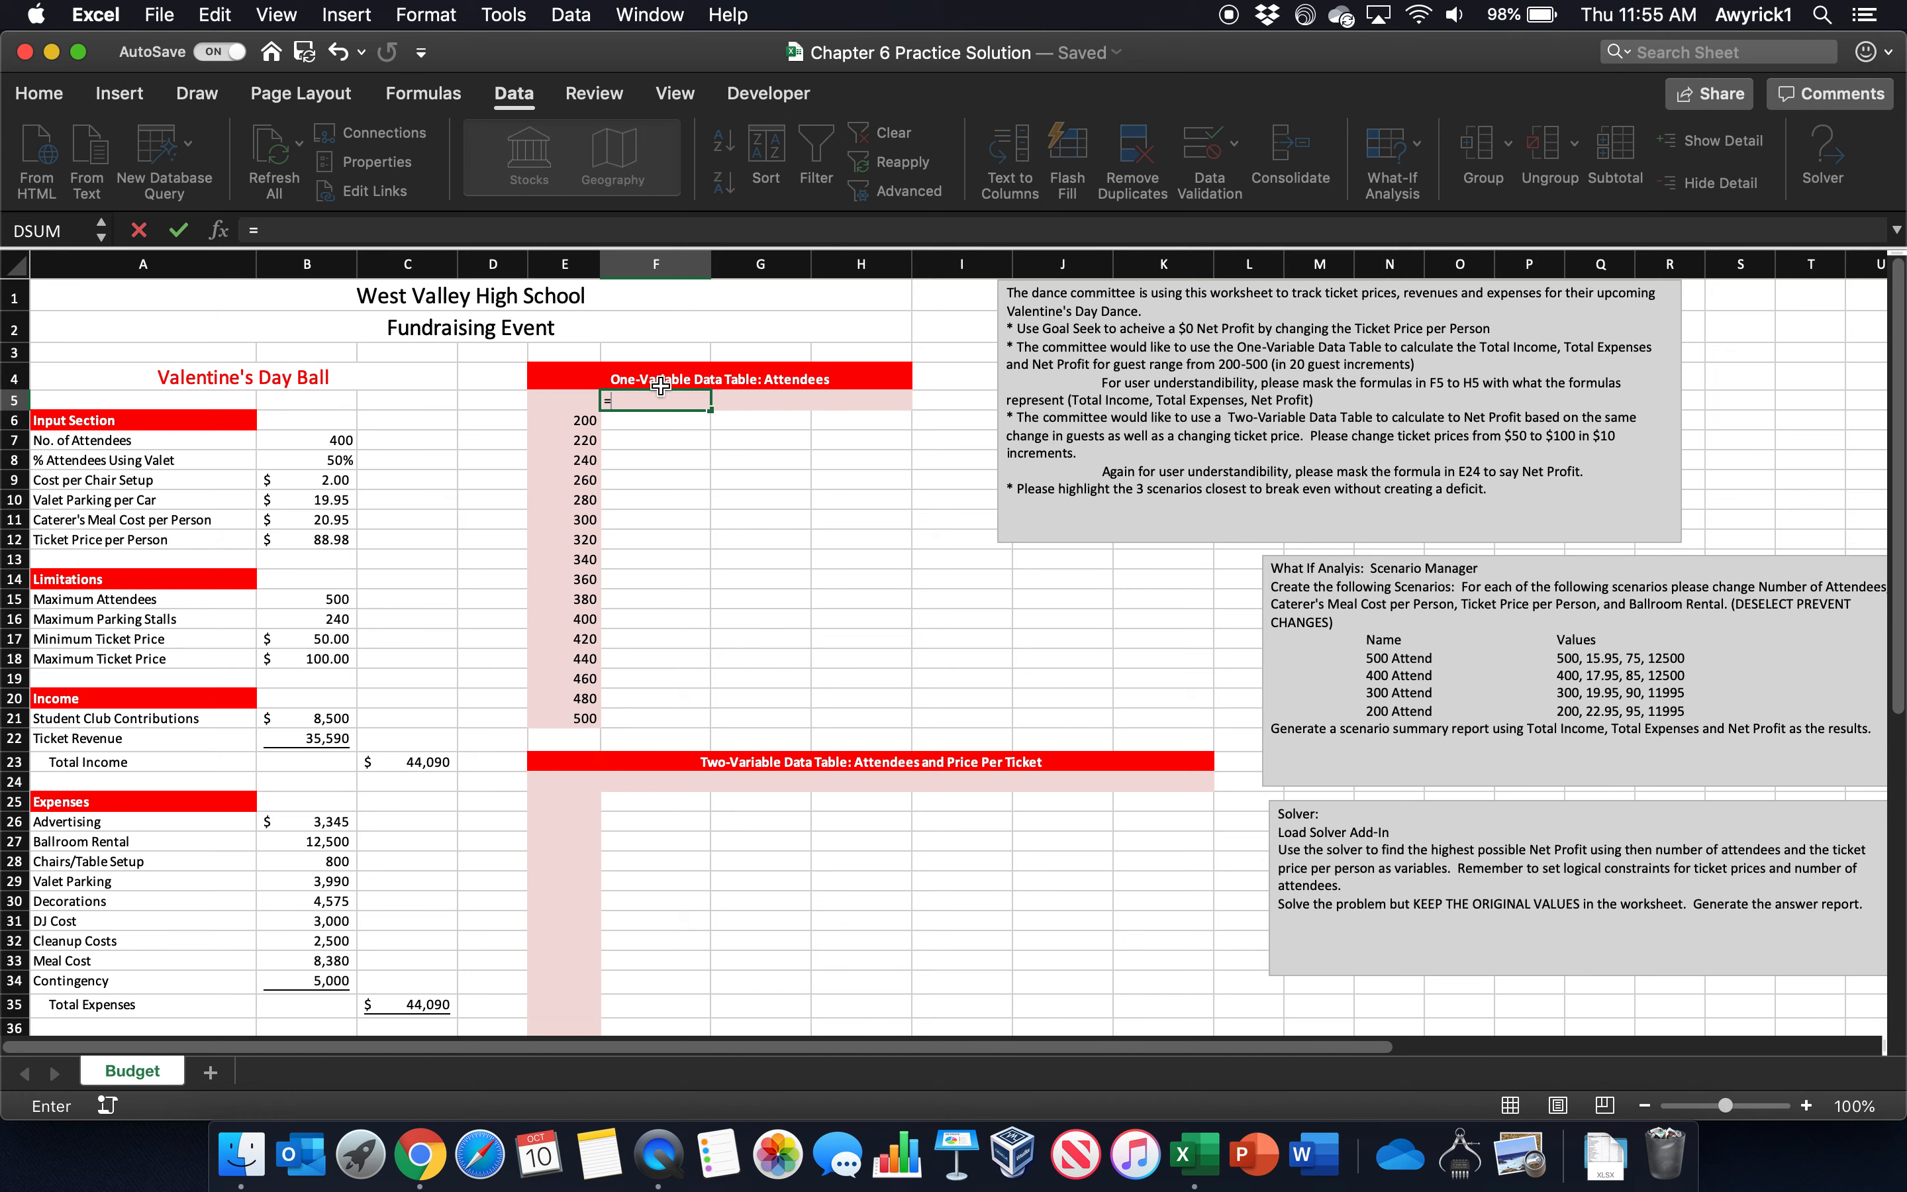
click(412, 761)
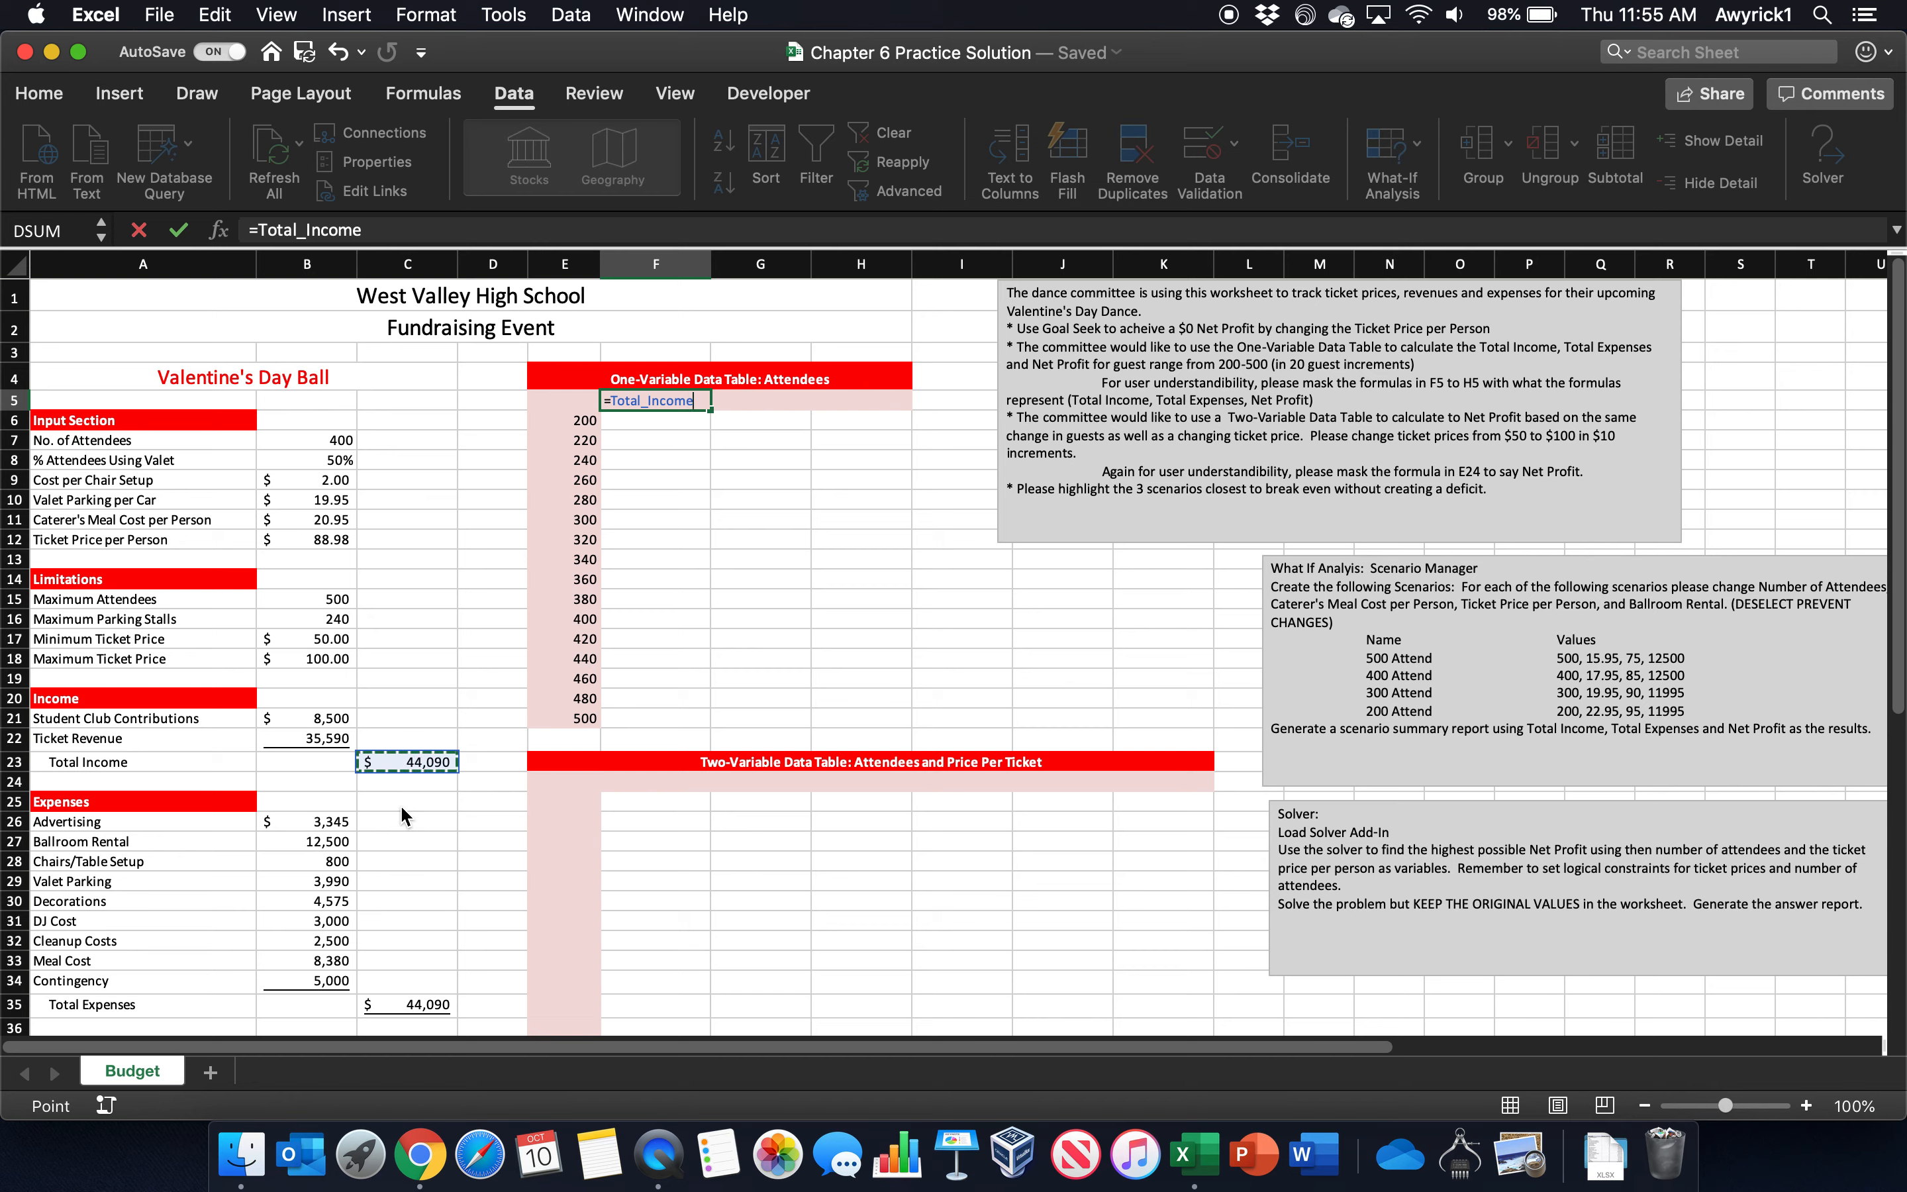
key(Return)
click(751, 401)
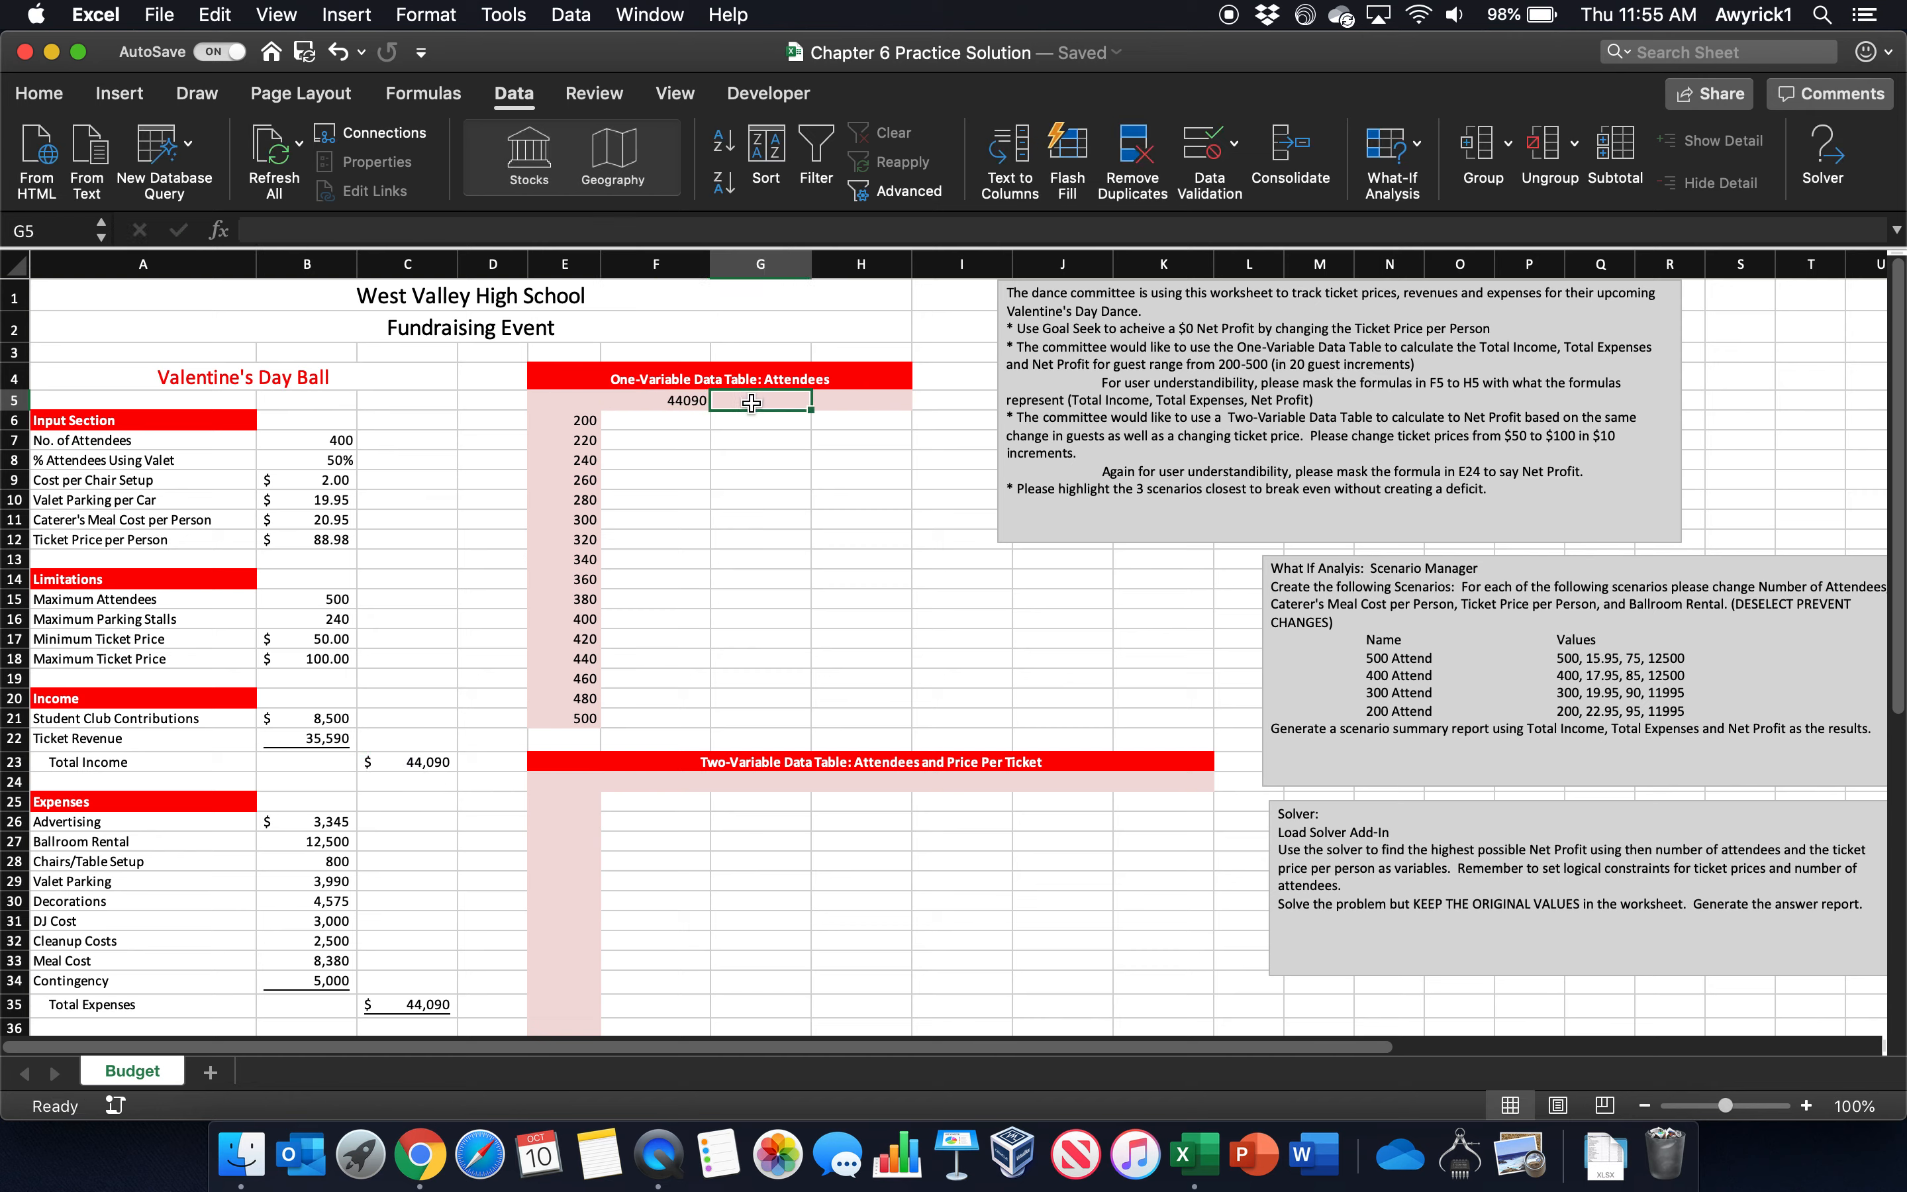
text(=)
click(398, 1003)
key(Return)
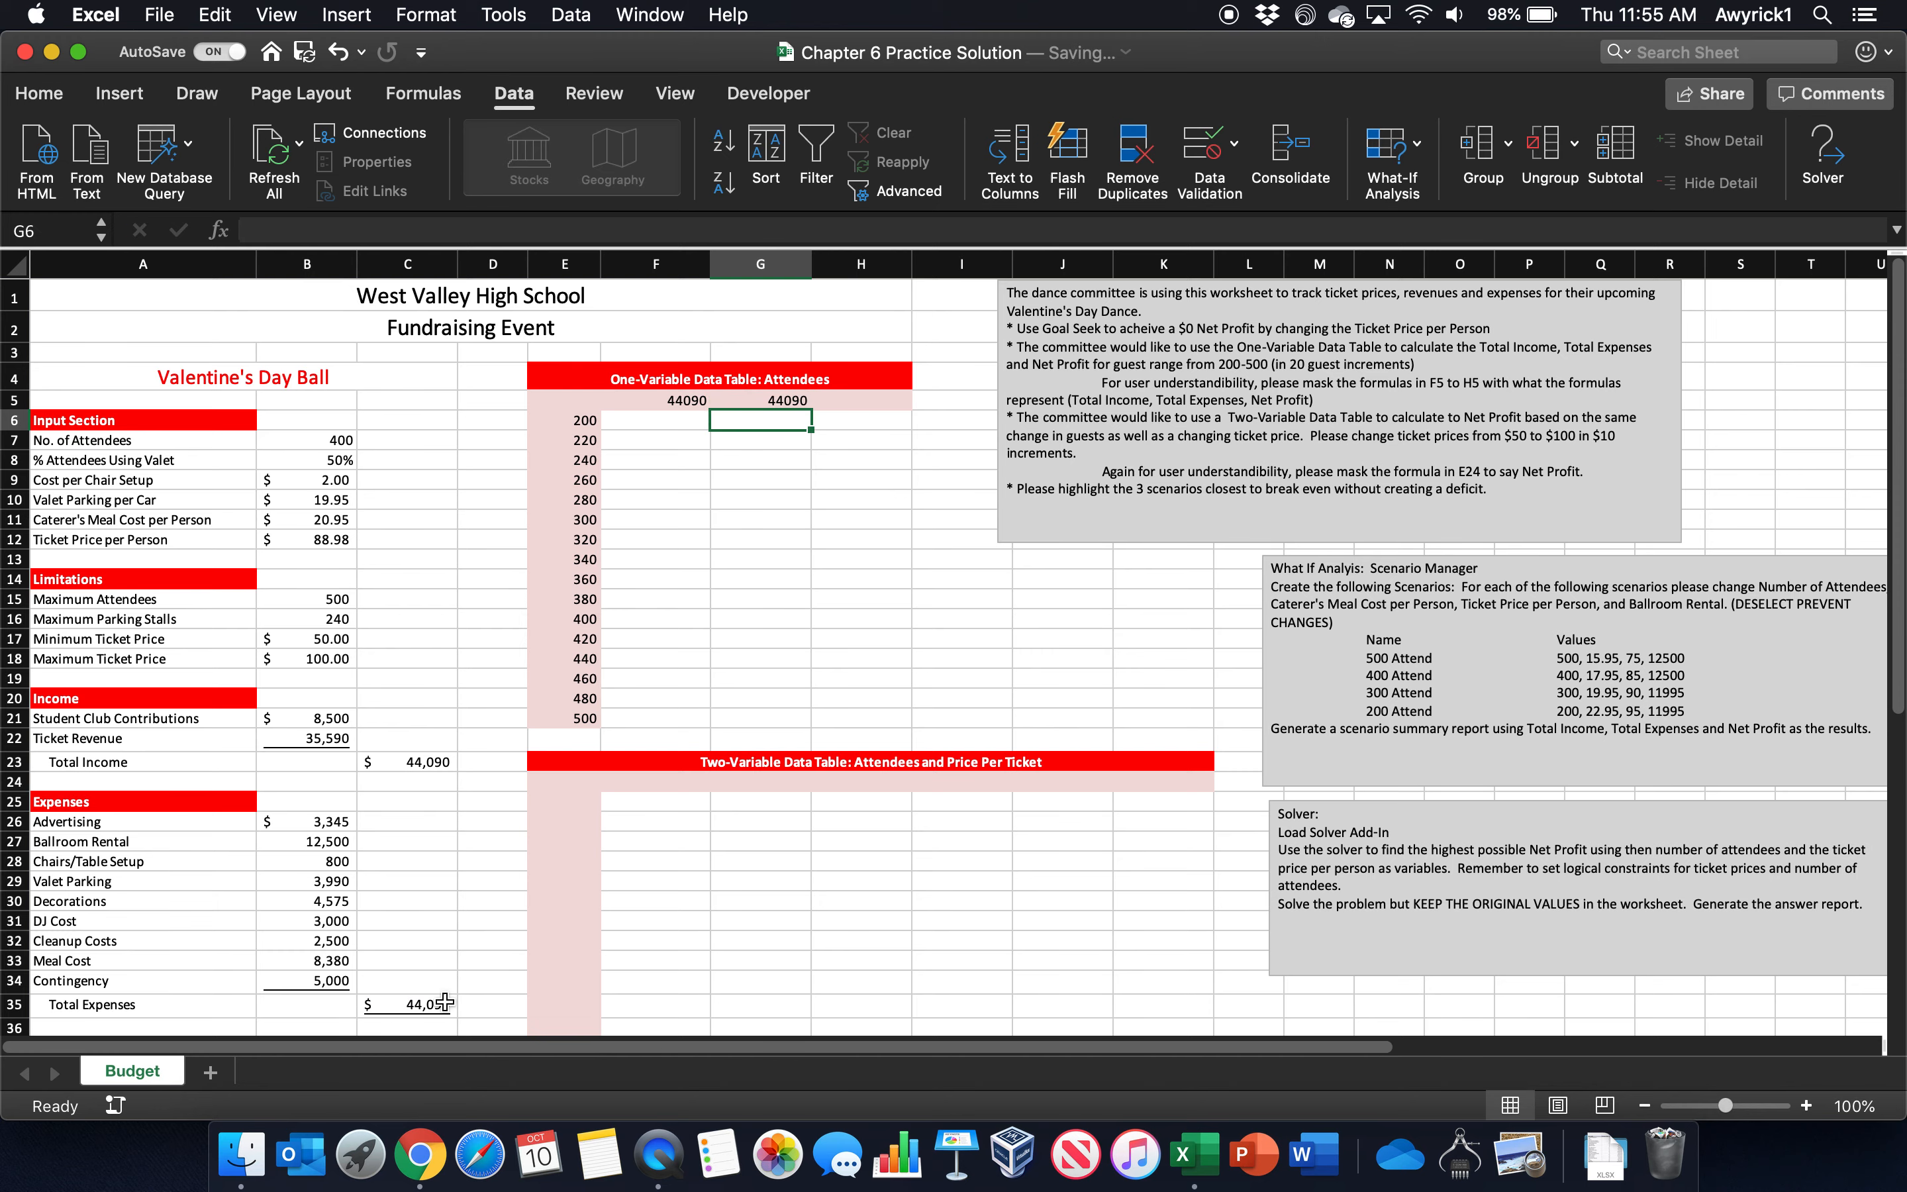
Step: Reference the Net Profit cell C37 in H5 of the one-variable data table
click(866, 400)
text(=)
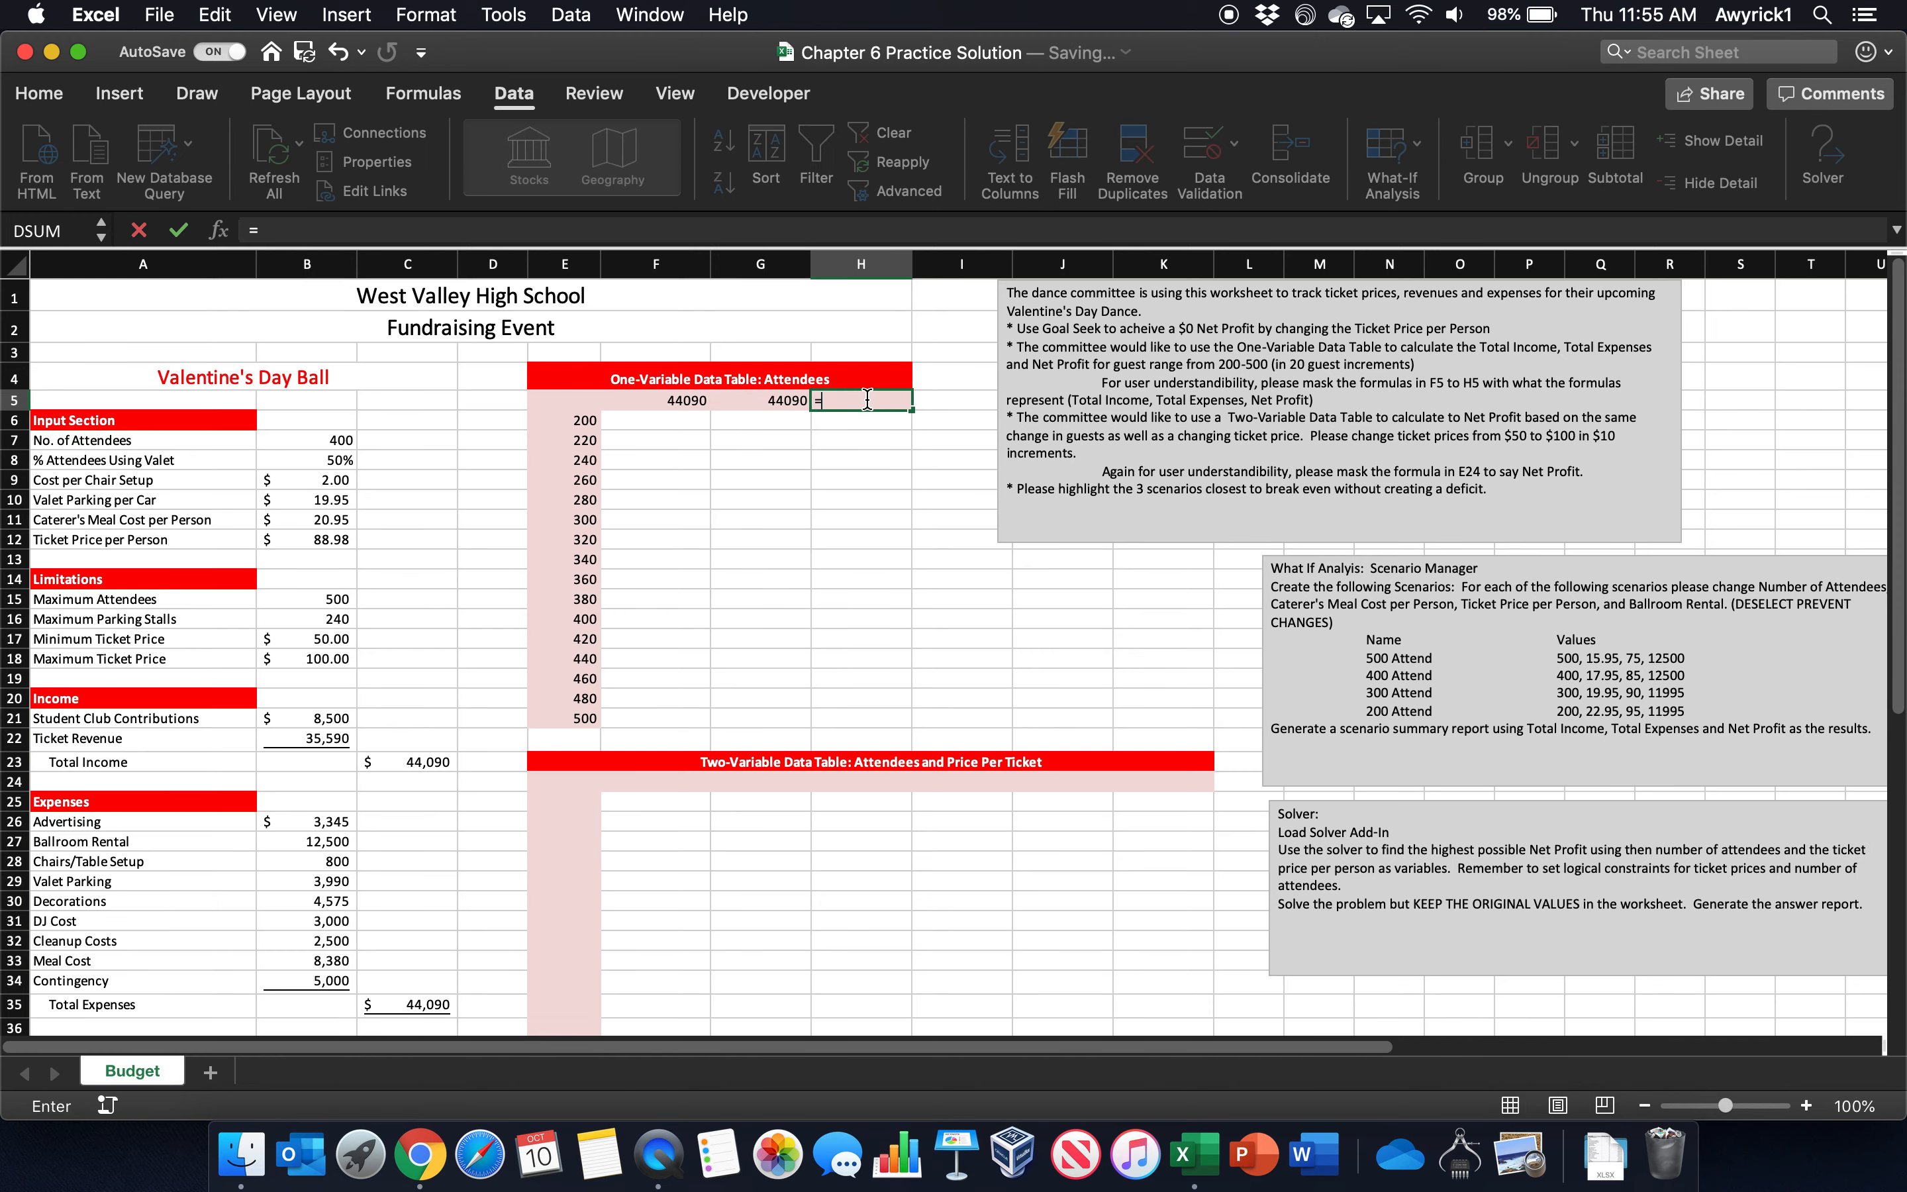
scroll(430, 709, down, 5)
click(407, 950)
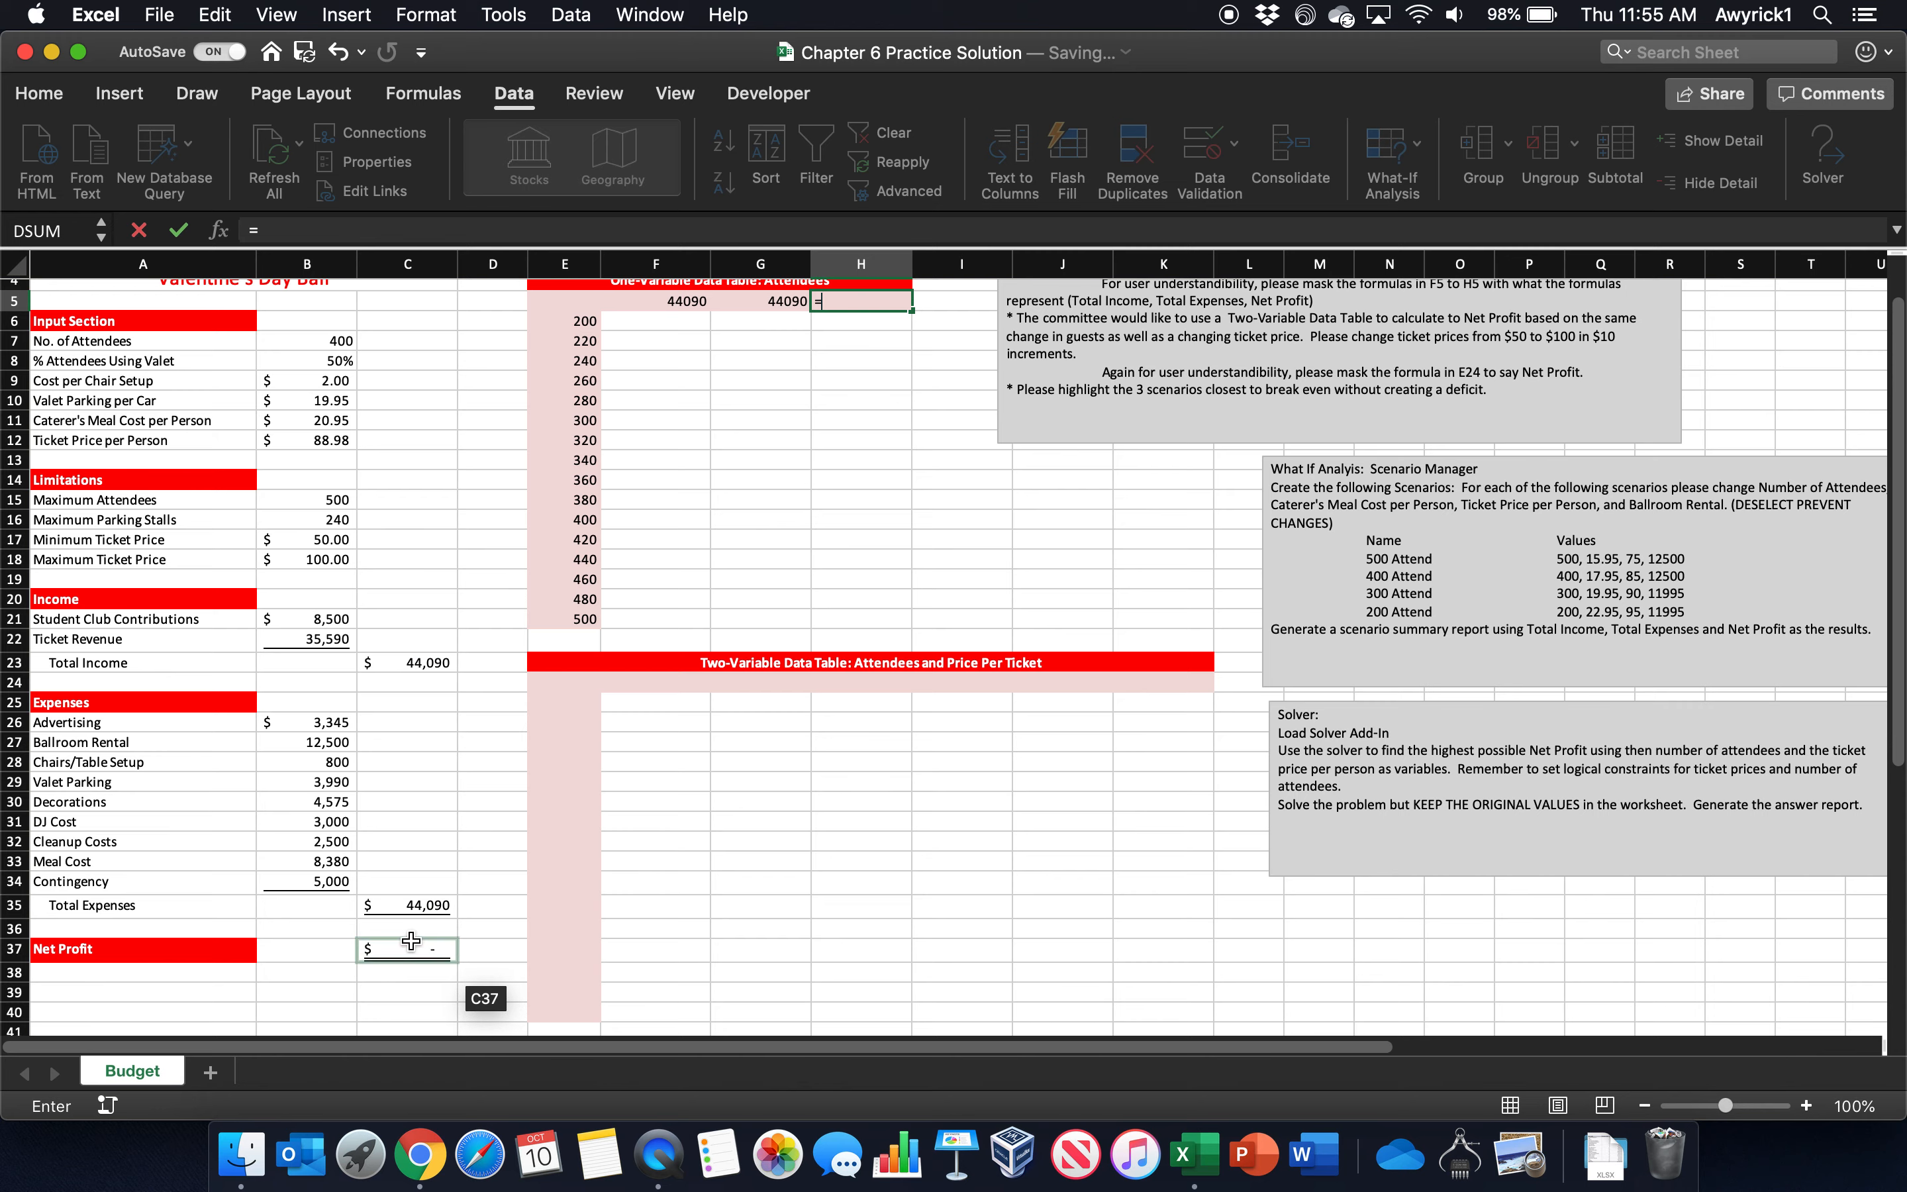
key(Return)
scroll(942, 544, up, 5)
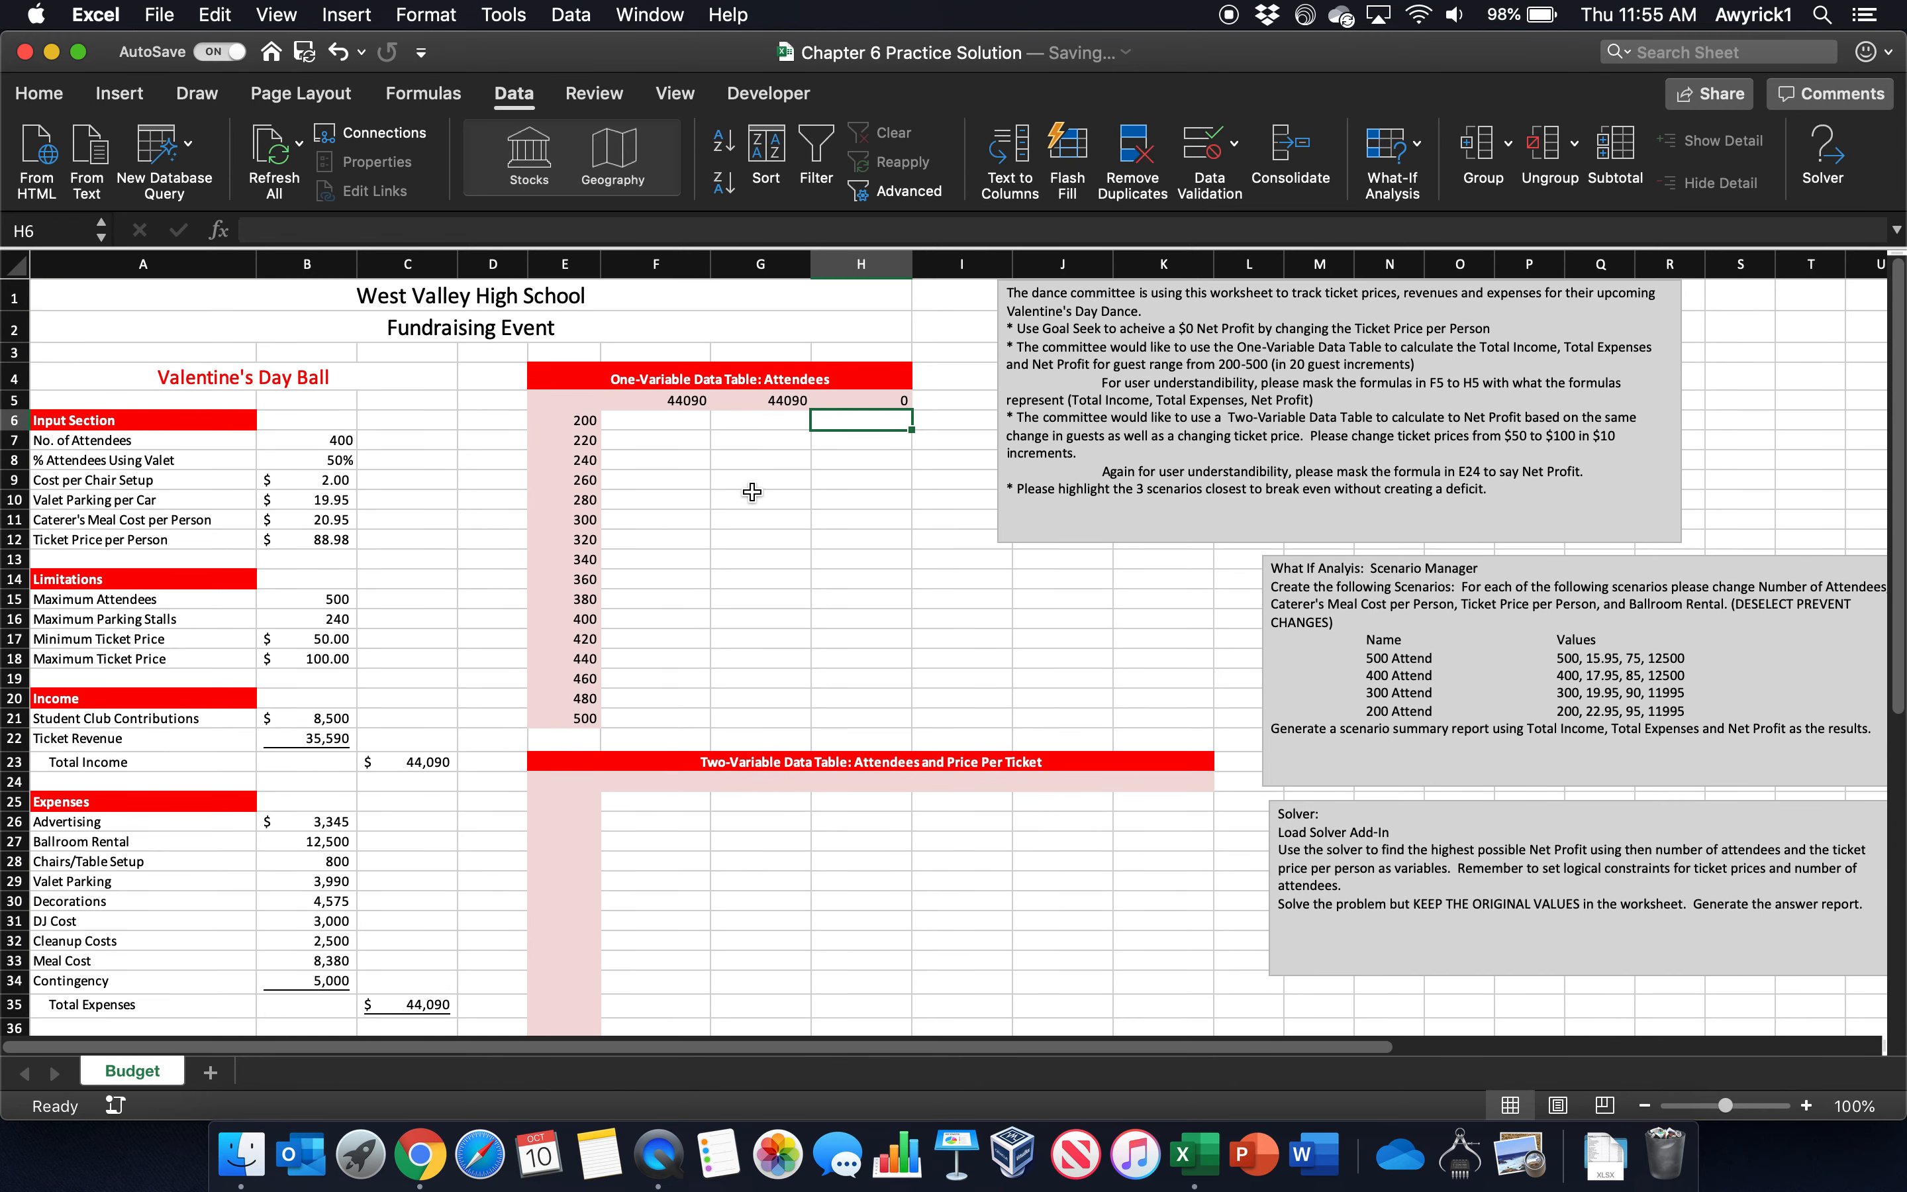
Step: Examine the Total Income formula in C23 and trace it through Student Club Contributions and the Ticket Revenue formula in B22
click(416, 763)
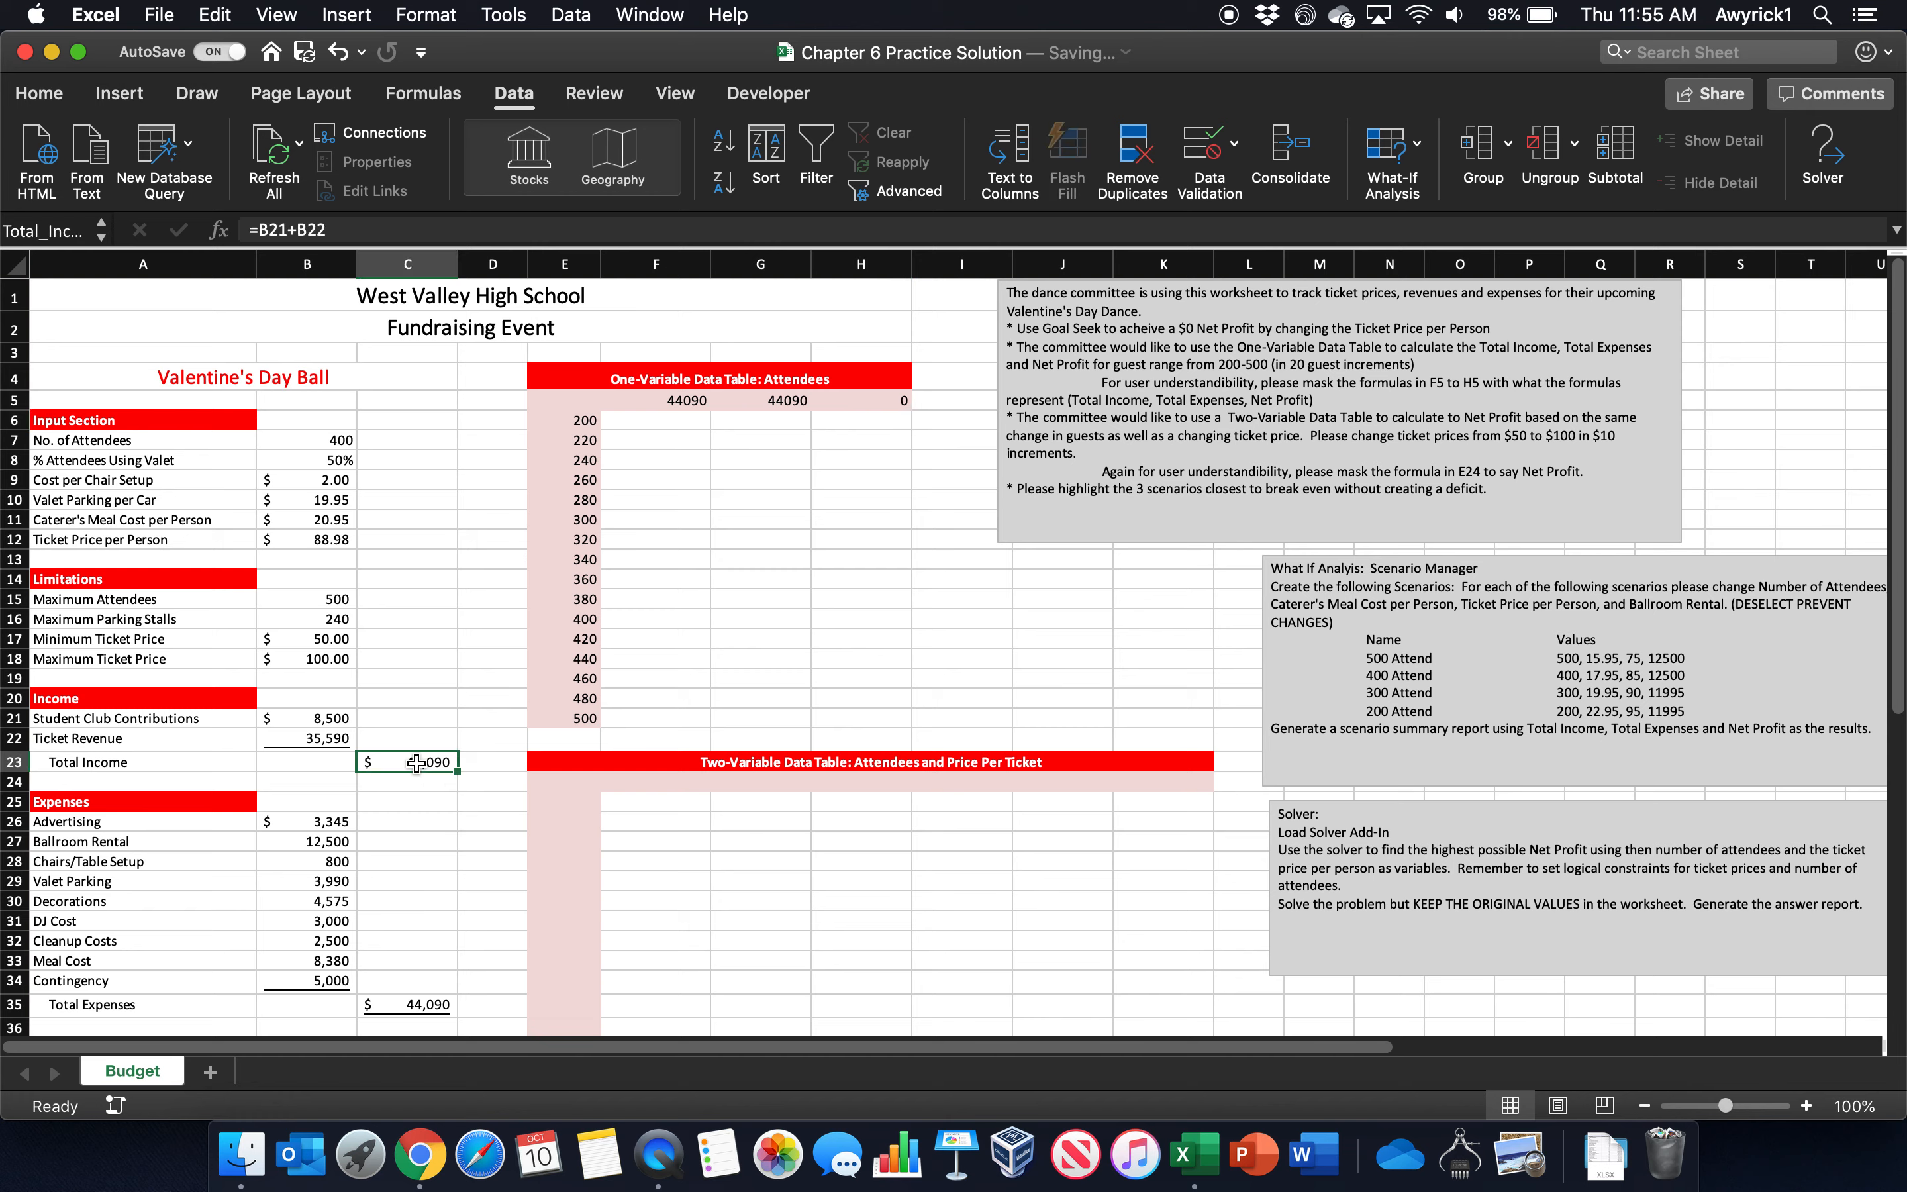
double_click(425, 767)
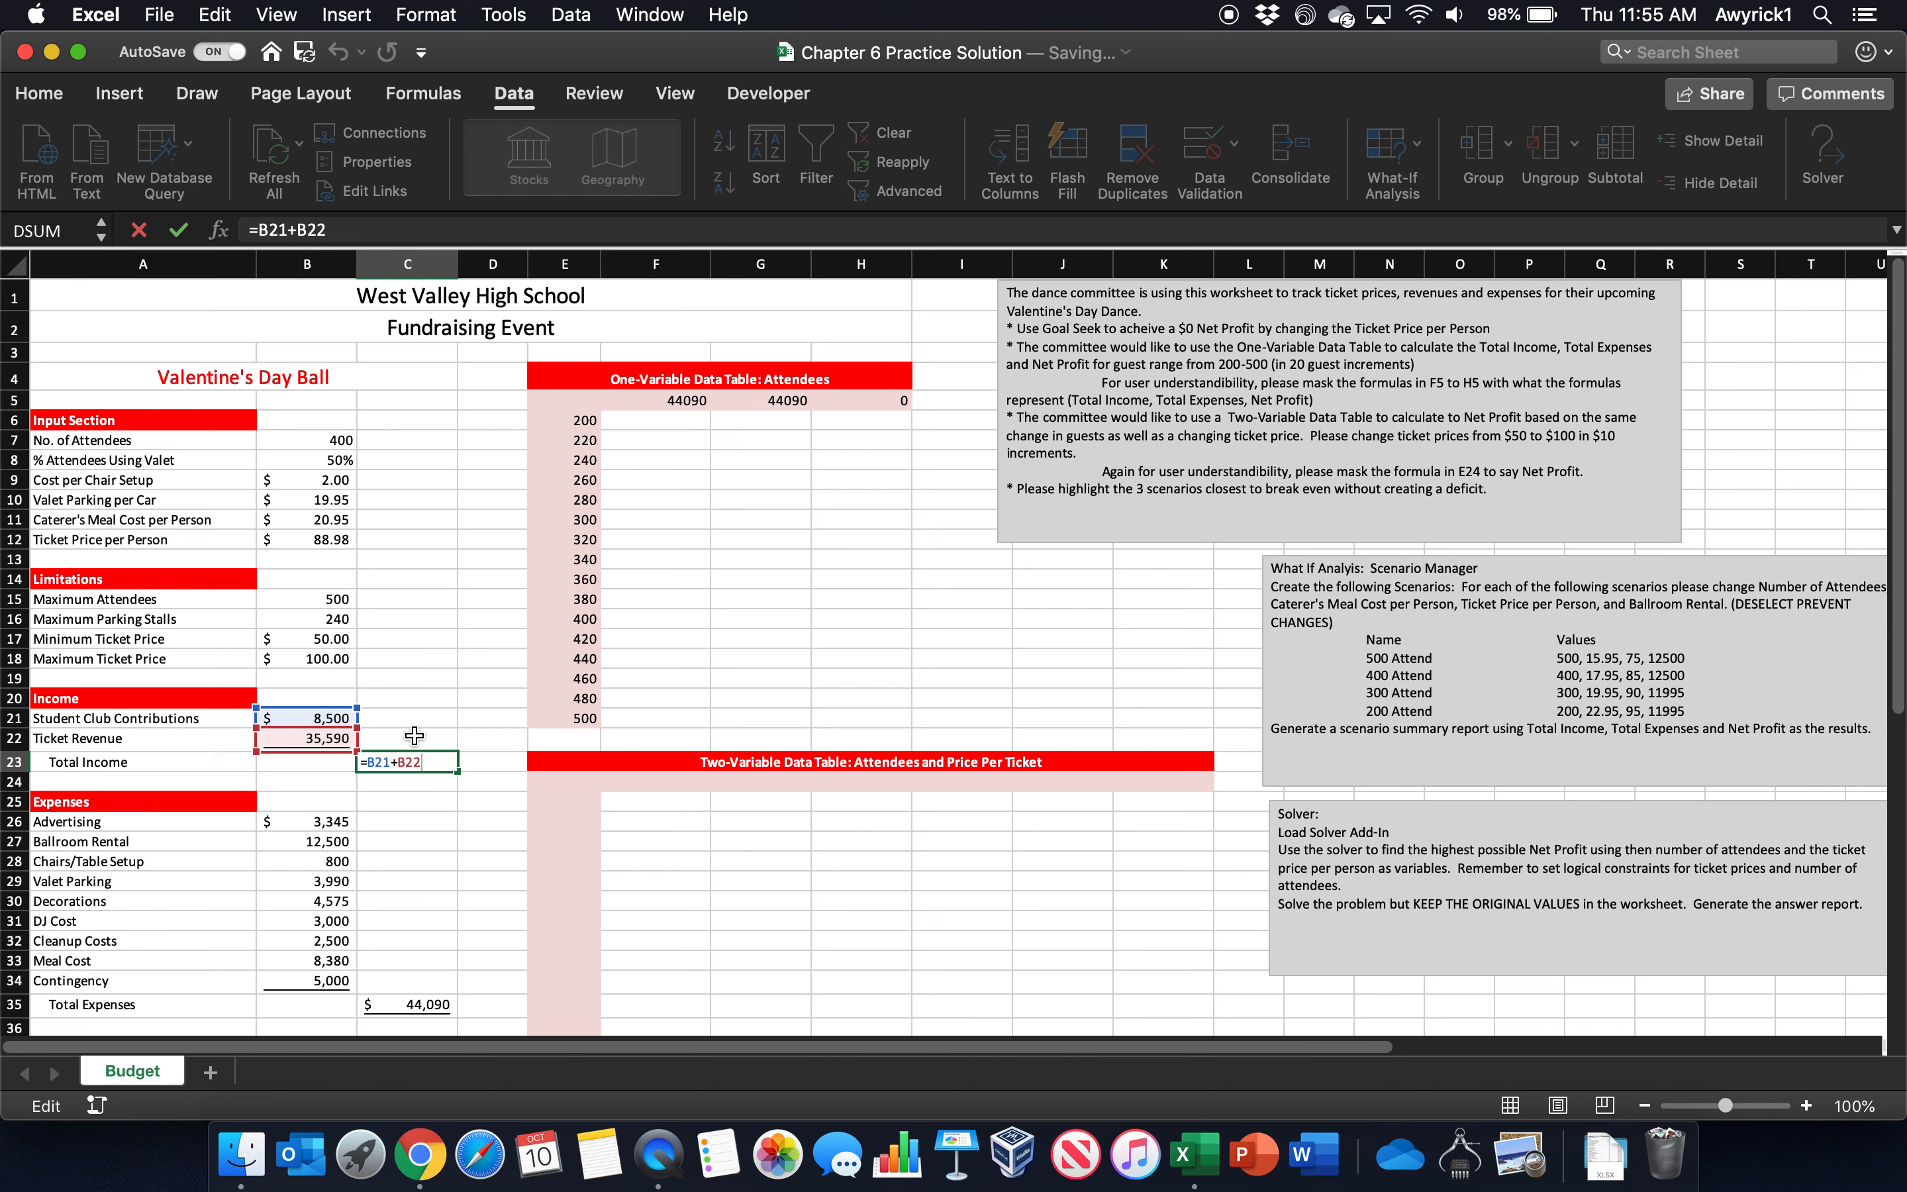
key(Return)
double_click(280, 735)
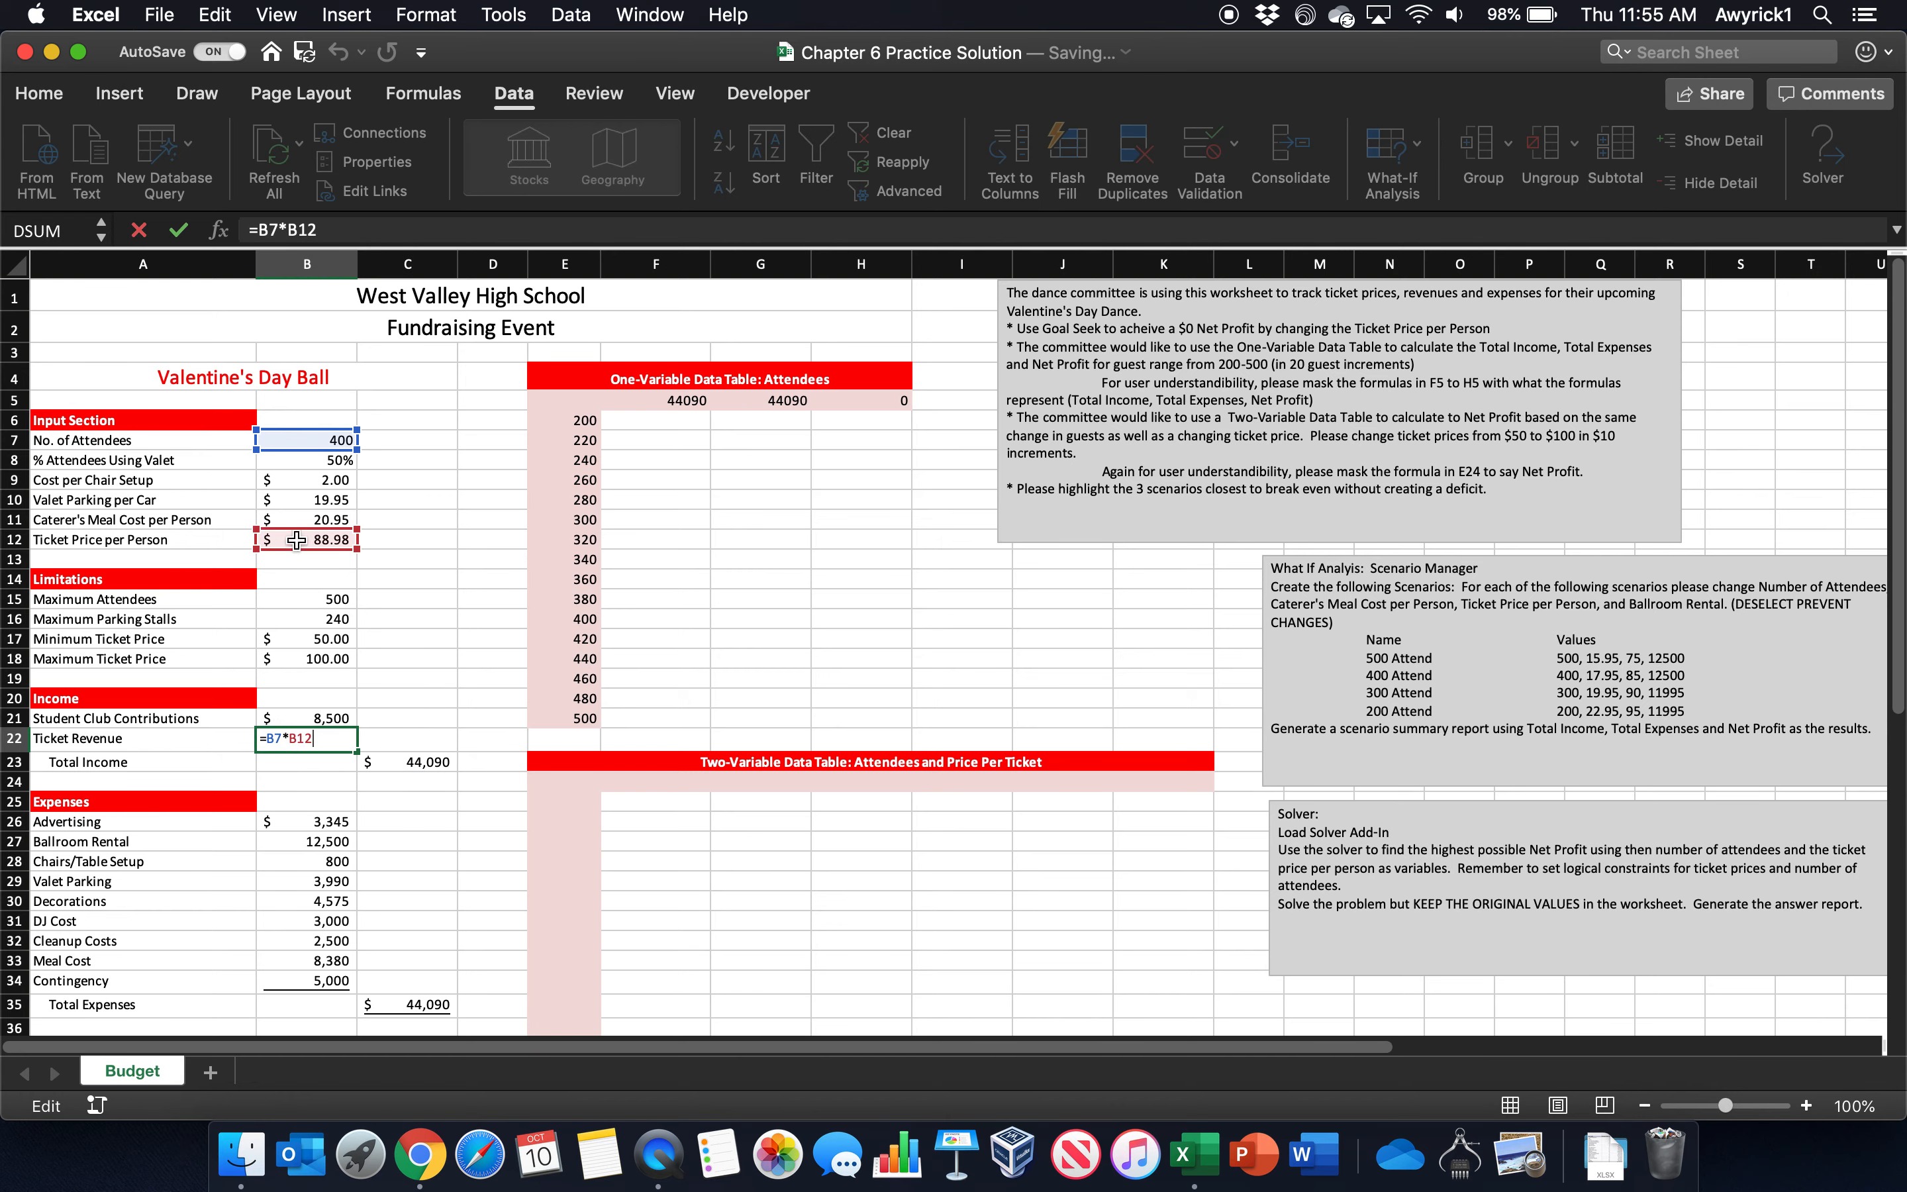
key(Return)
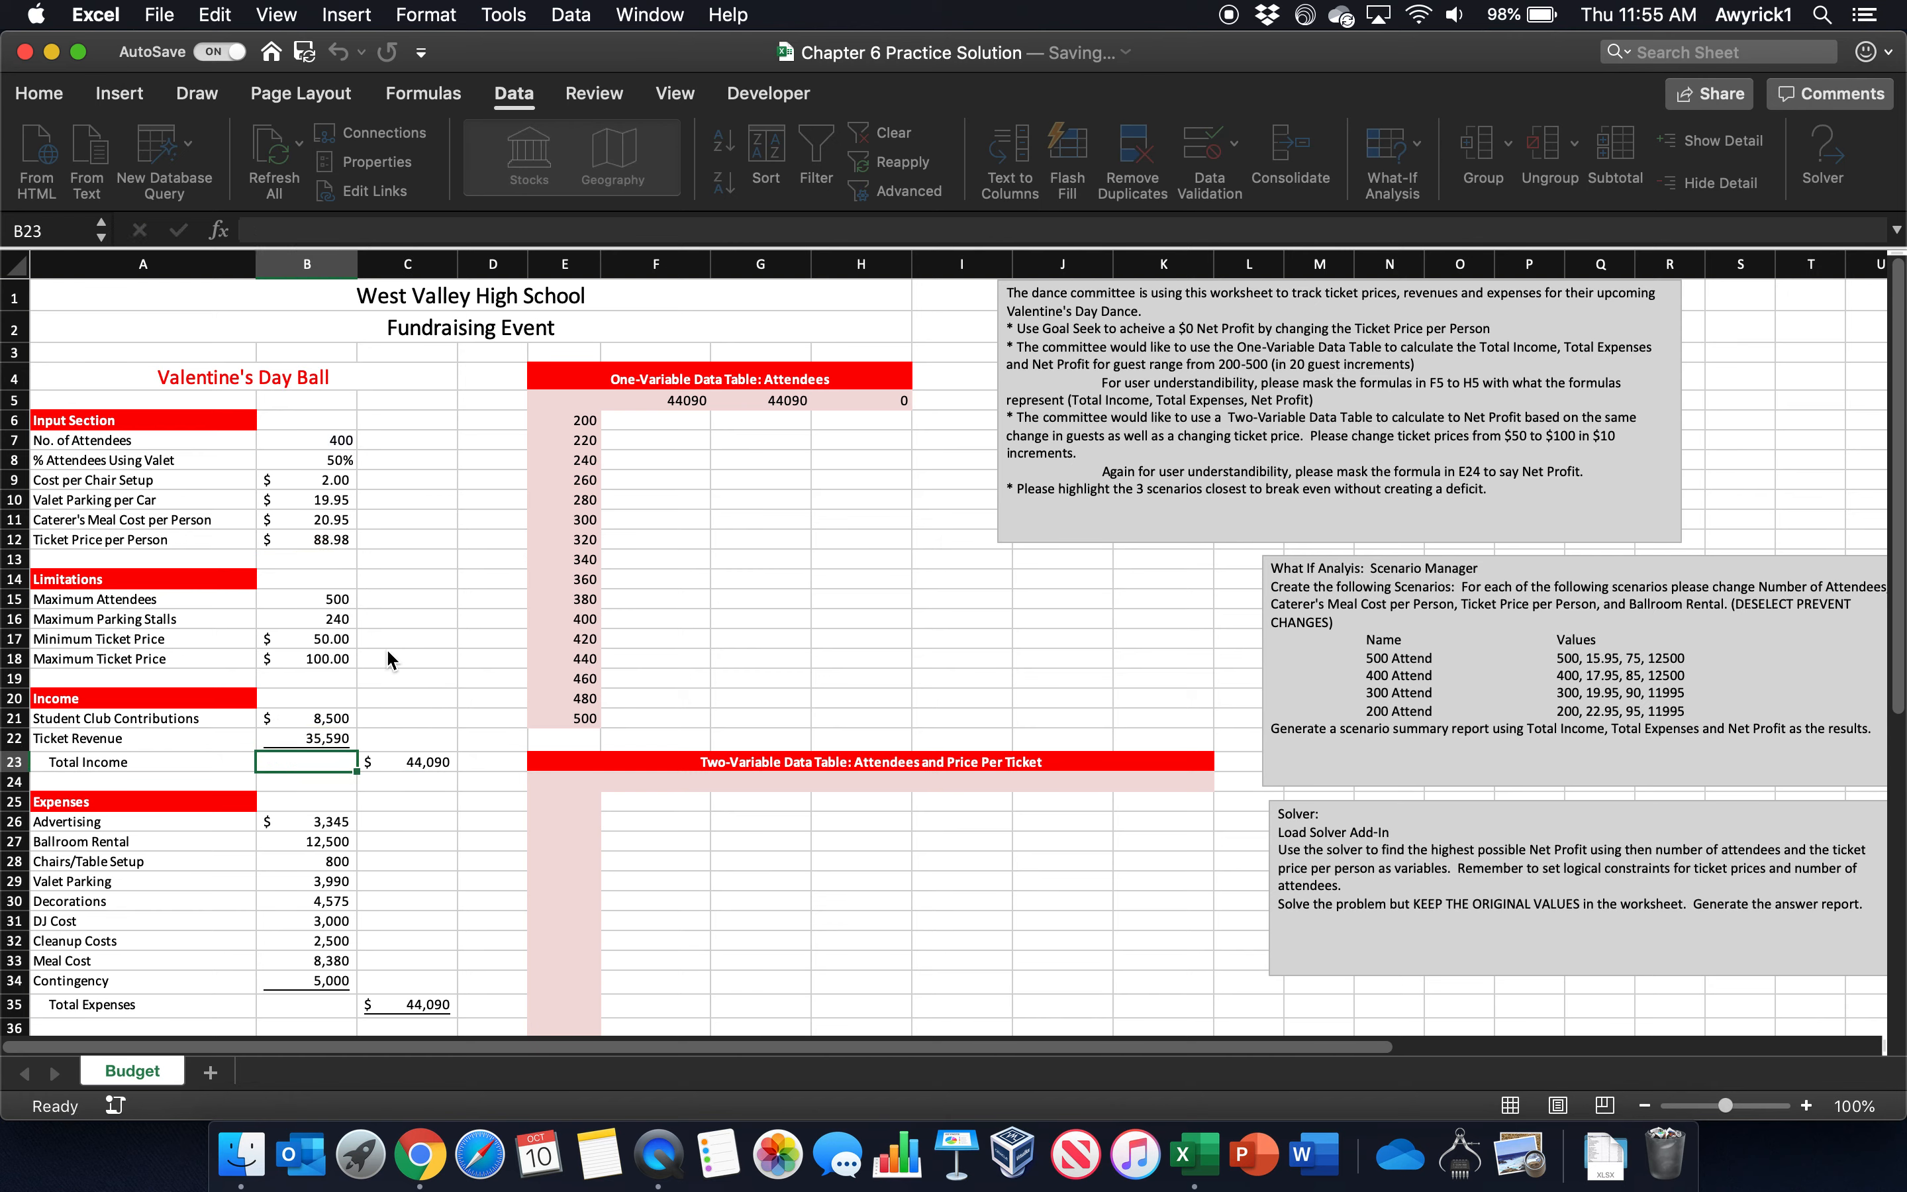
click(324, 735)
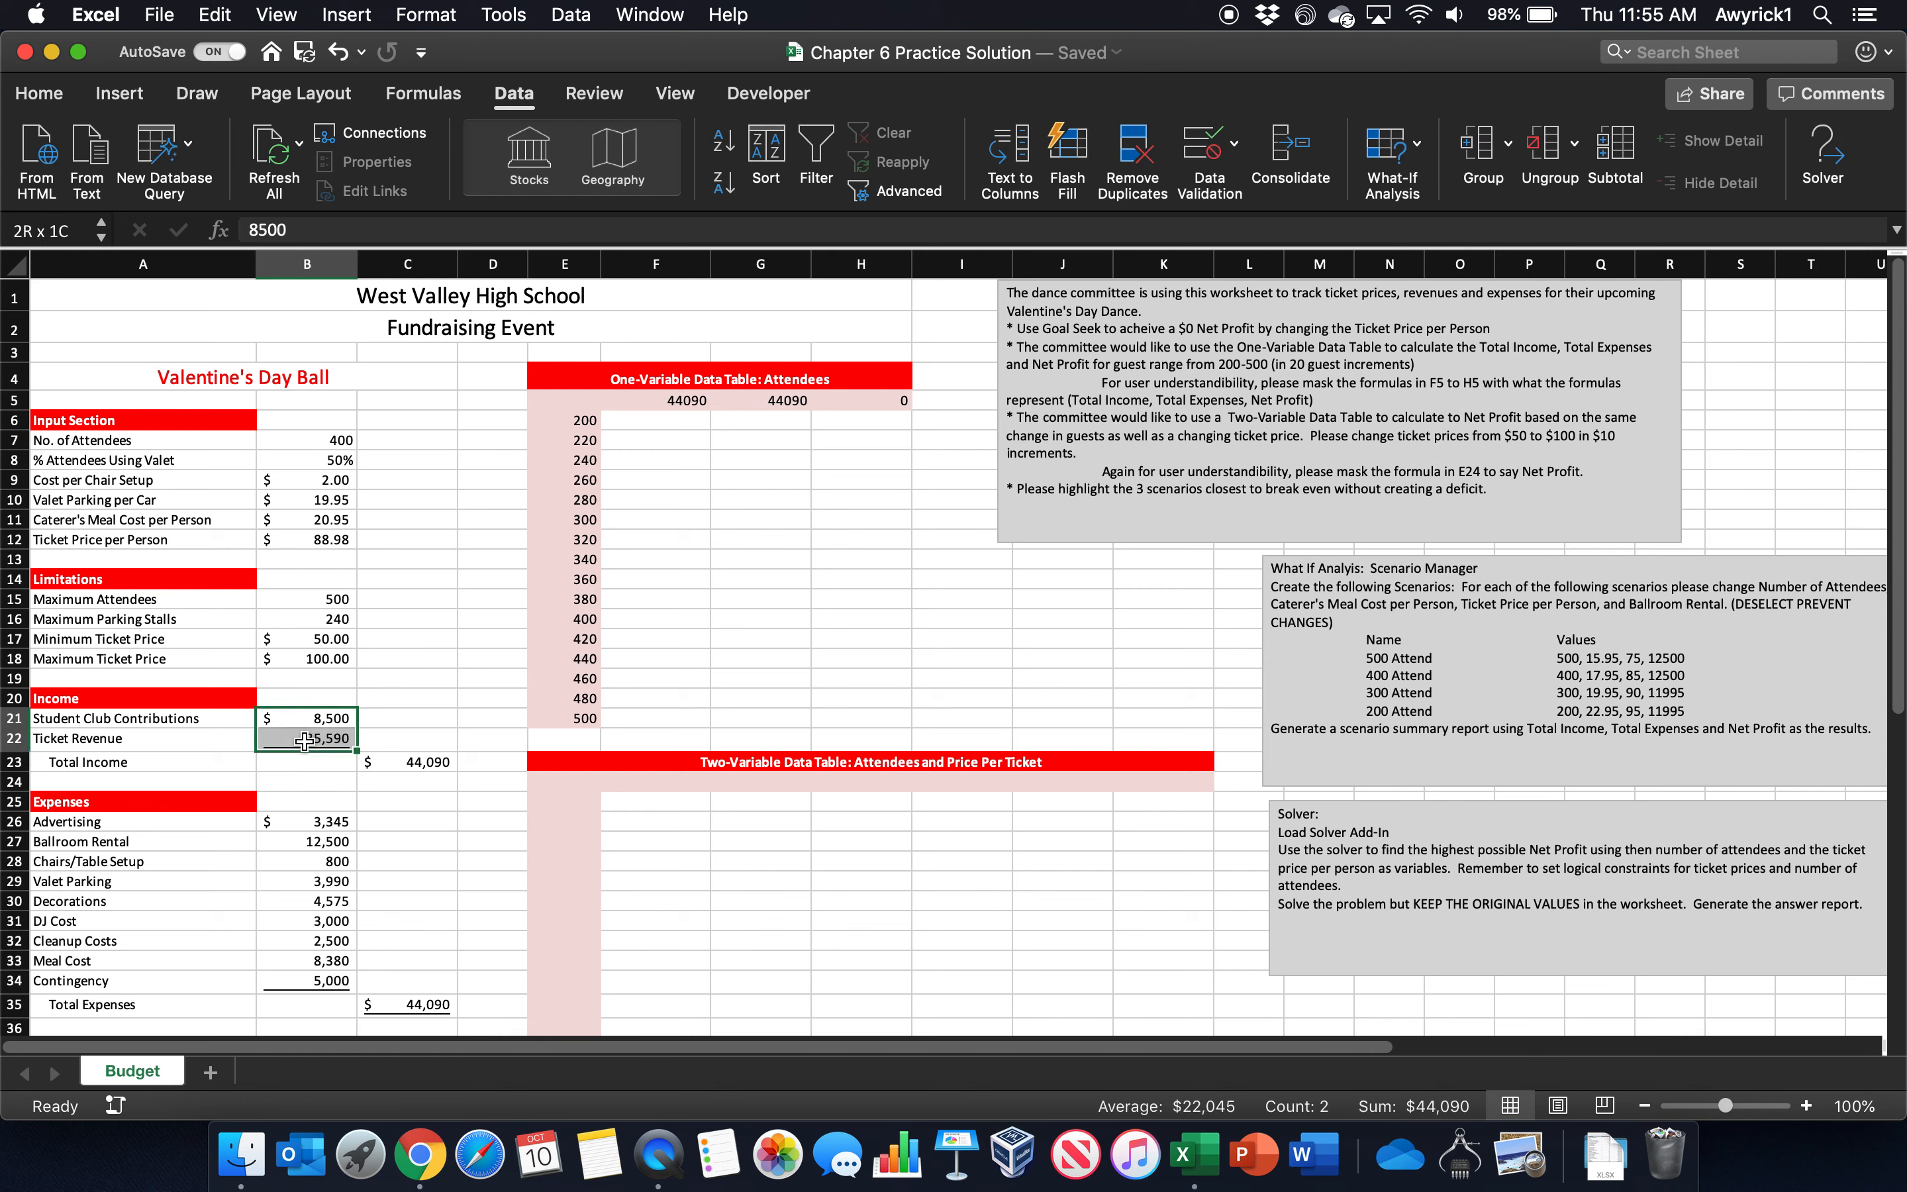
click(413, 757)
click(318, 721)
click(324, 741)
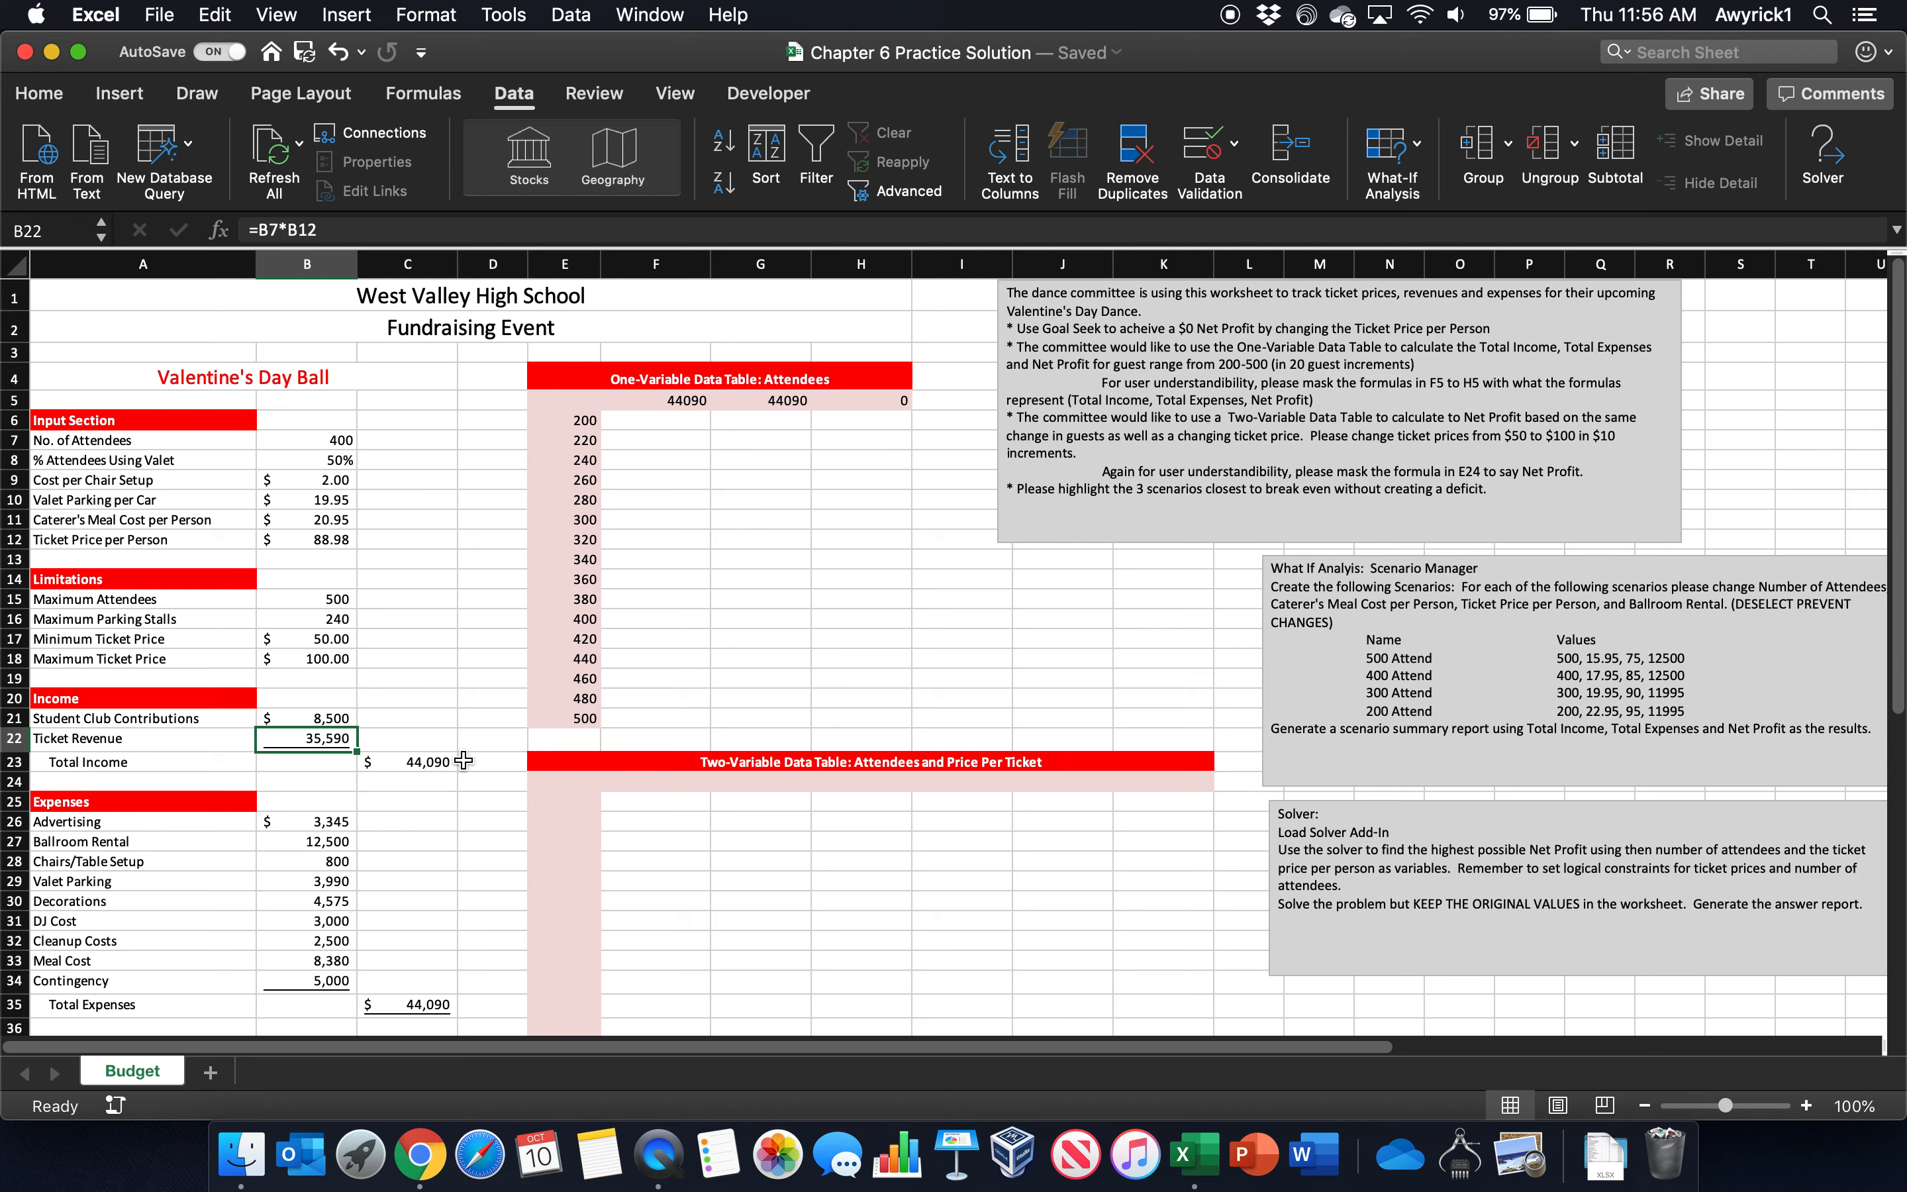
click(435, 760)
click(351, 741)
click(439, 761)
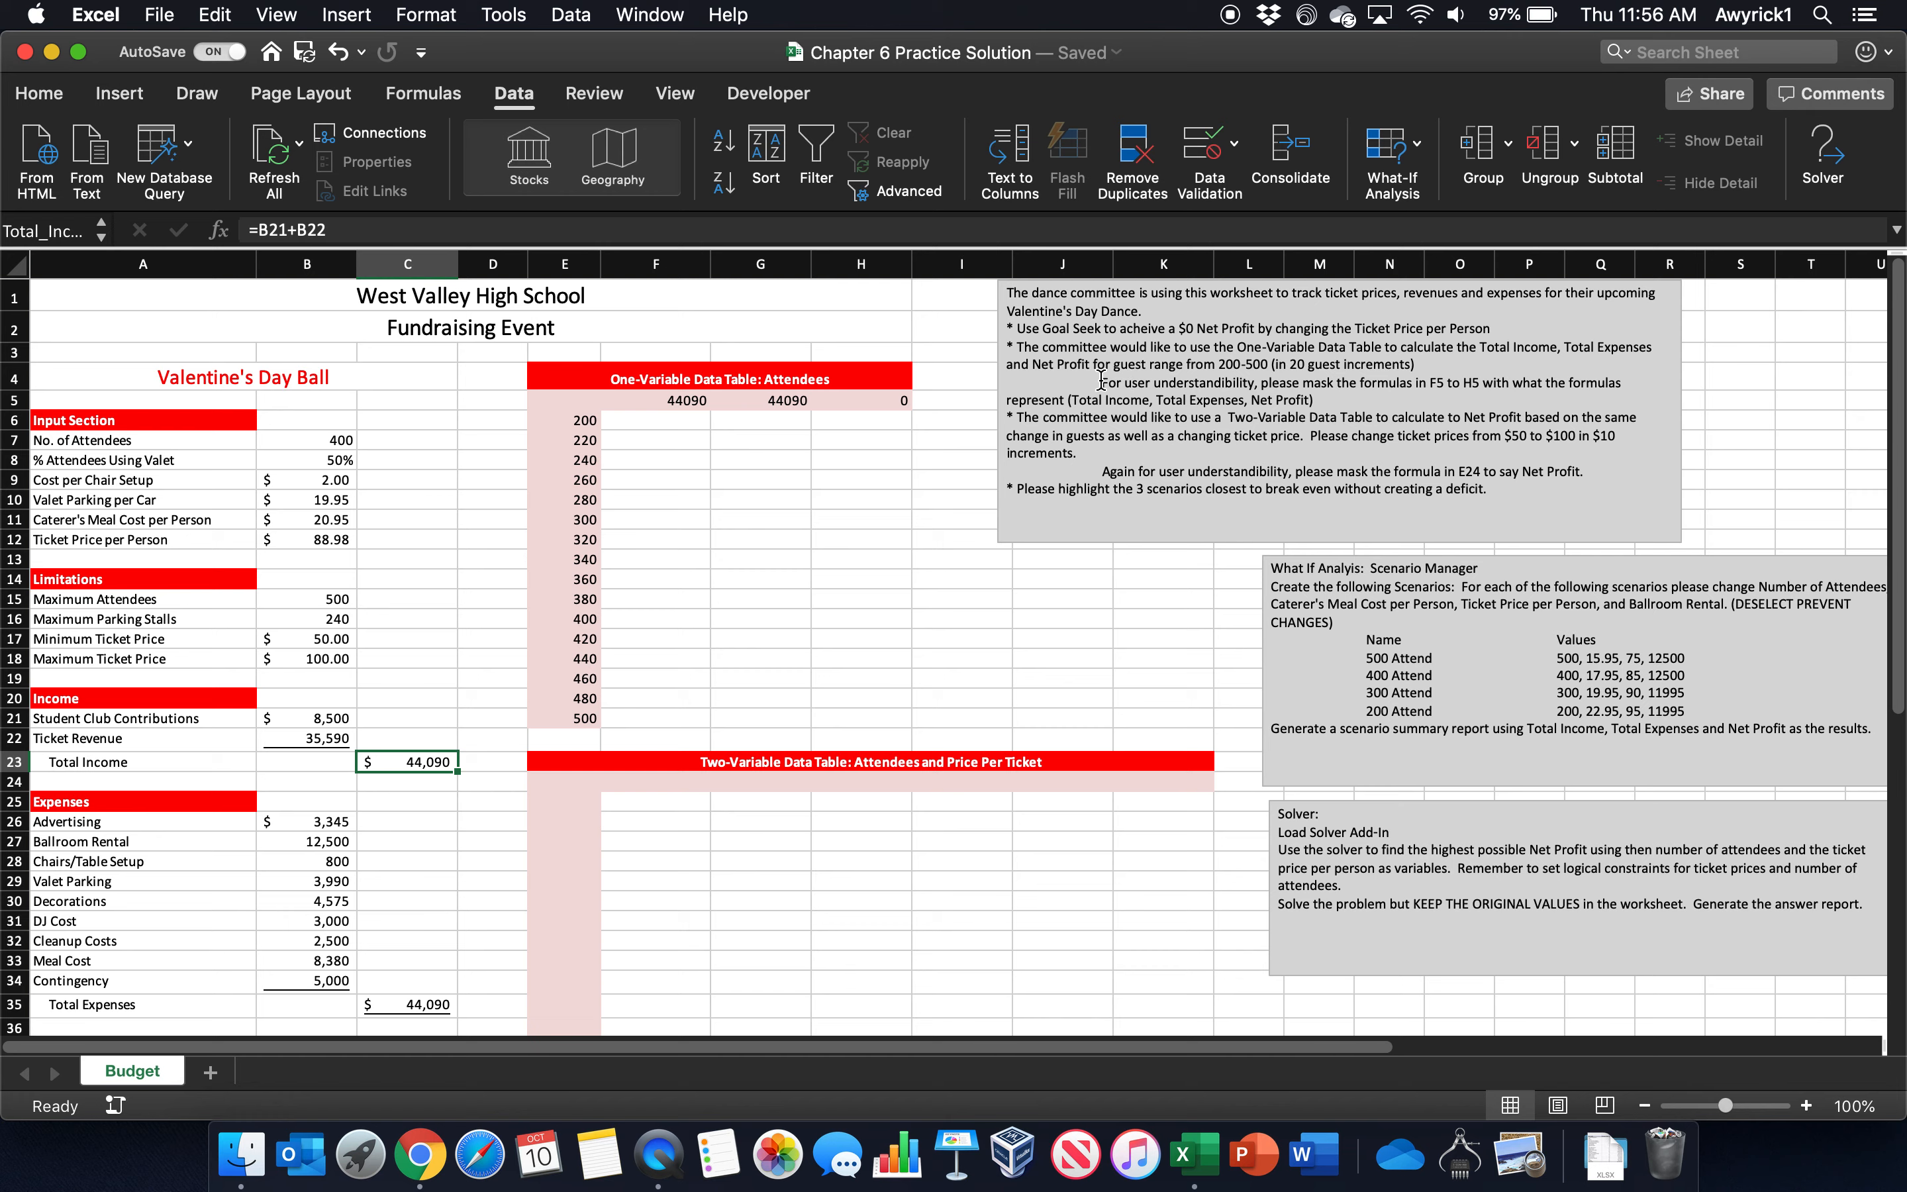
Step: Review the instruction on masking the formulas in F5 to H5 and select the Total Income reference in F5
drag(1101, 382, 1331, 400)
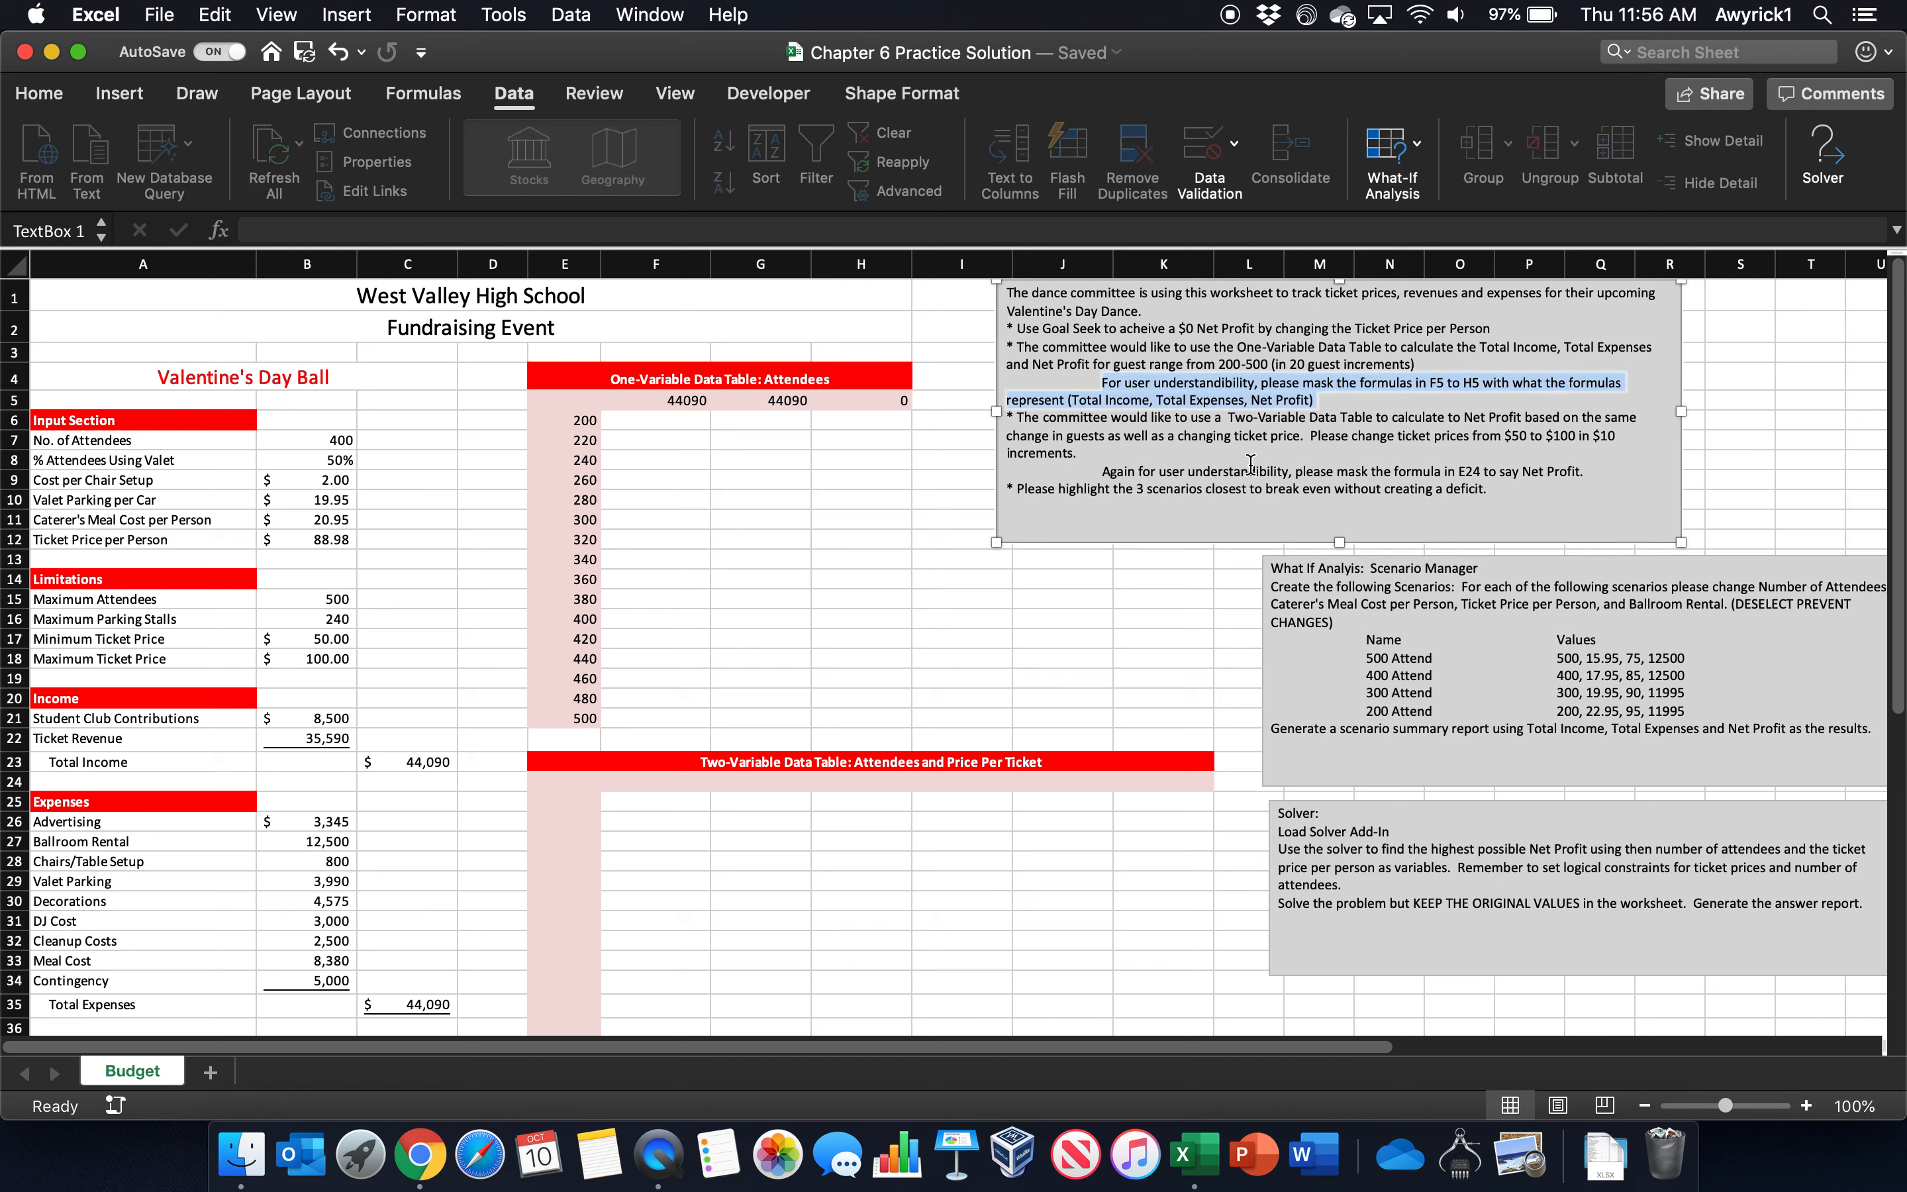
drag(658, 402, 841, 402)
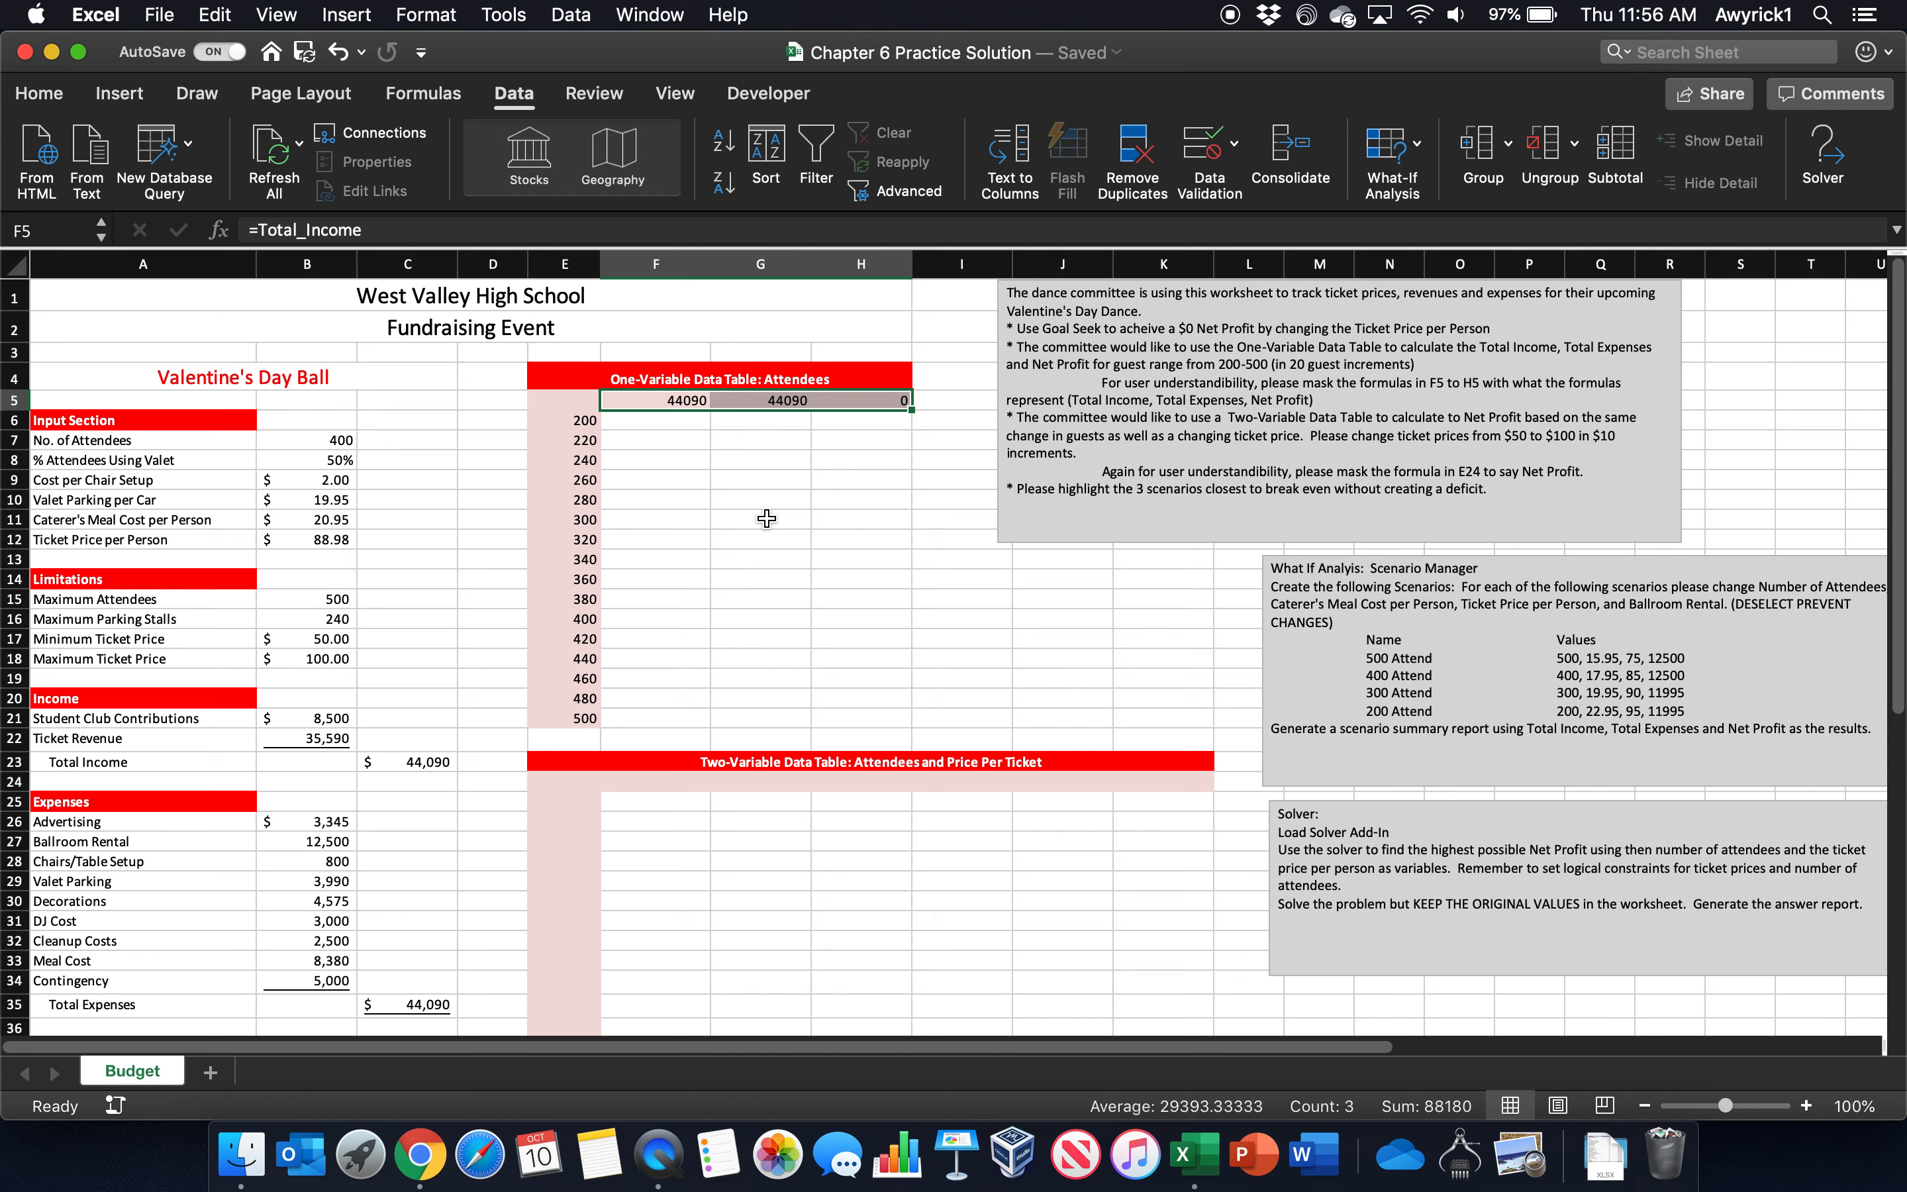
click(672, 404)
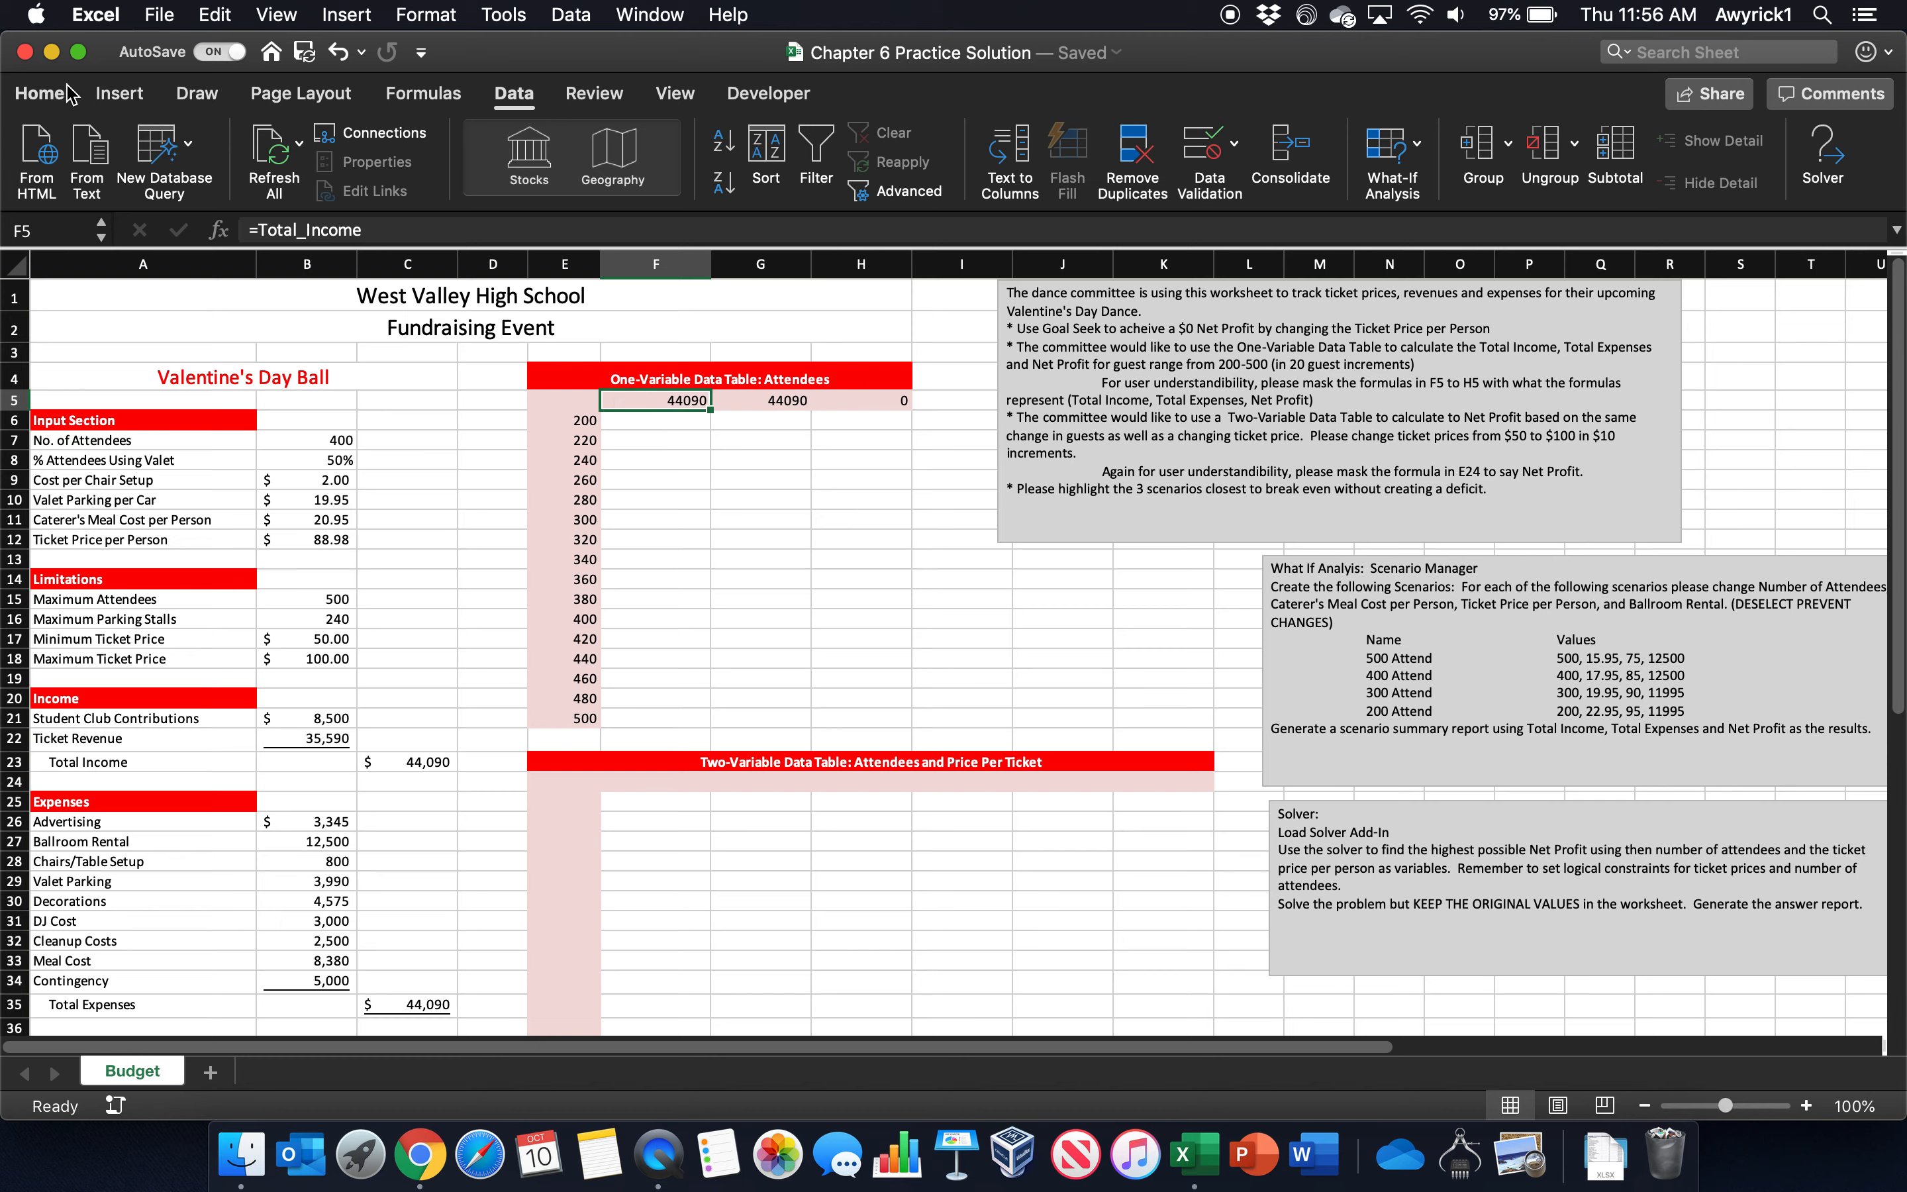
Step: Try the Currency, Short Date and Text number formats on F5 and return the cell to General
click(41, 95)
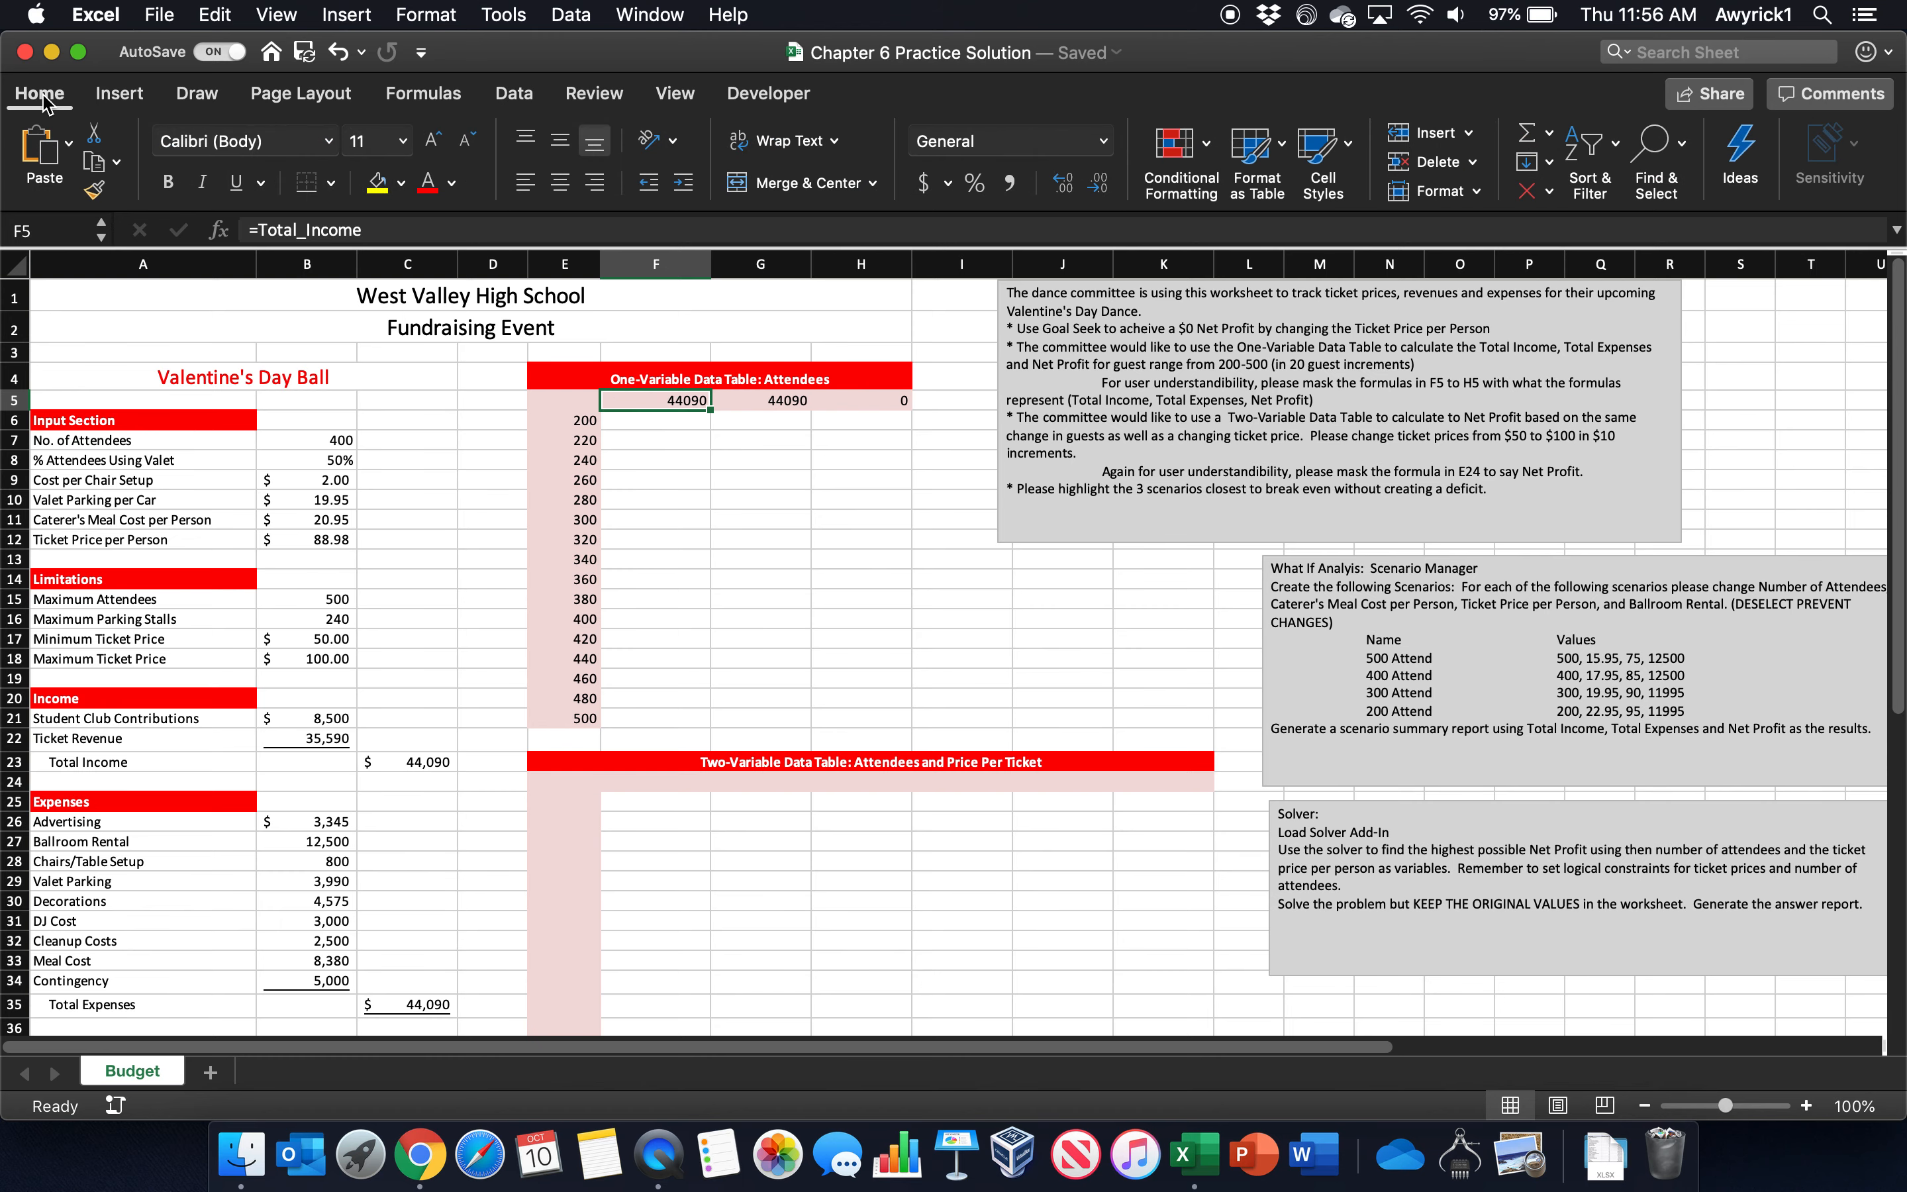
click(1103, 141)
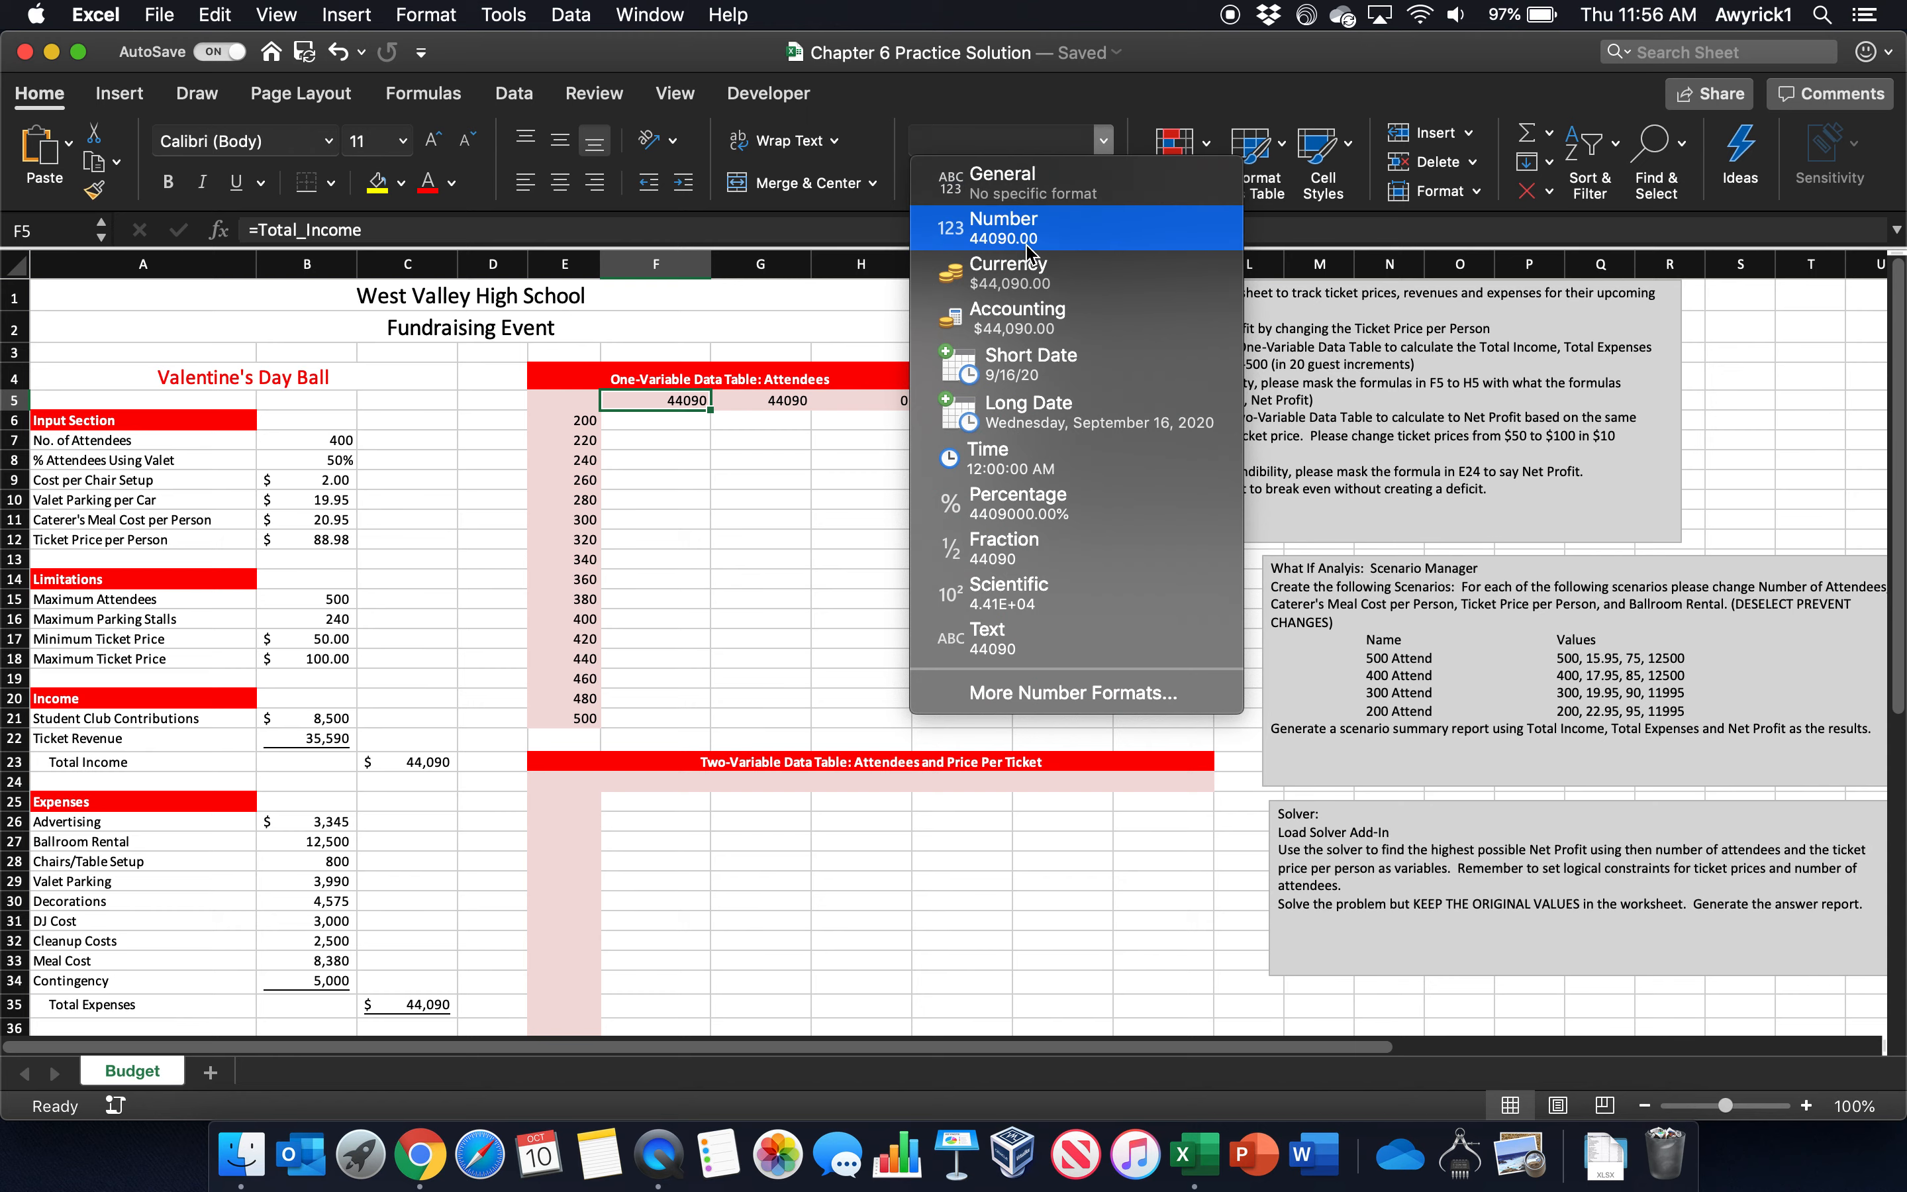
click(1016, 272)
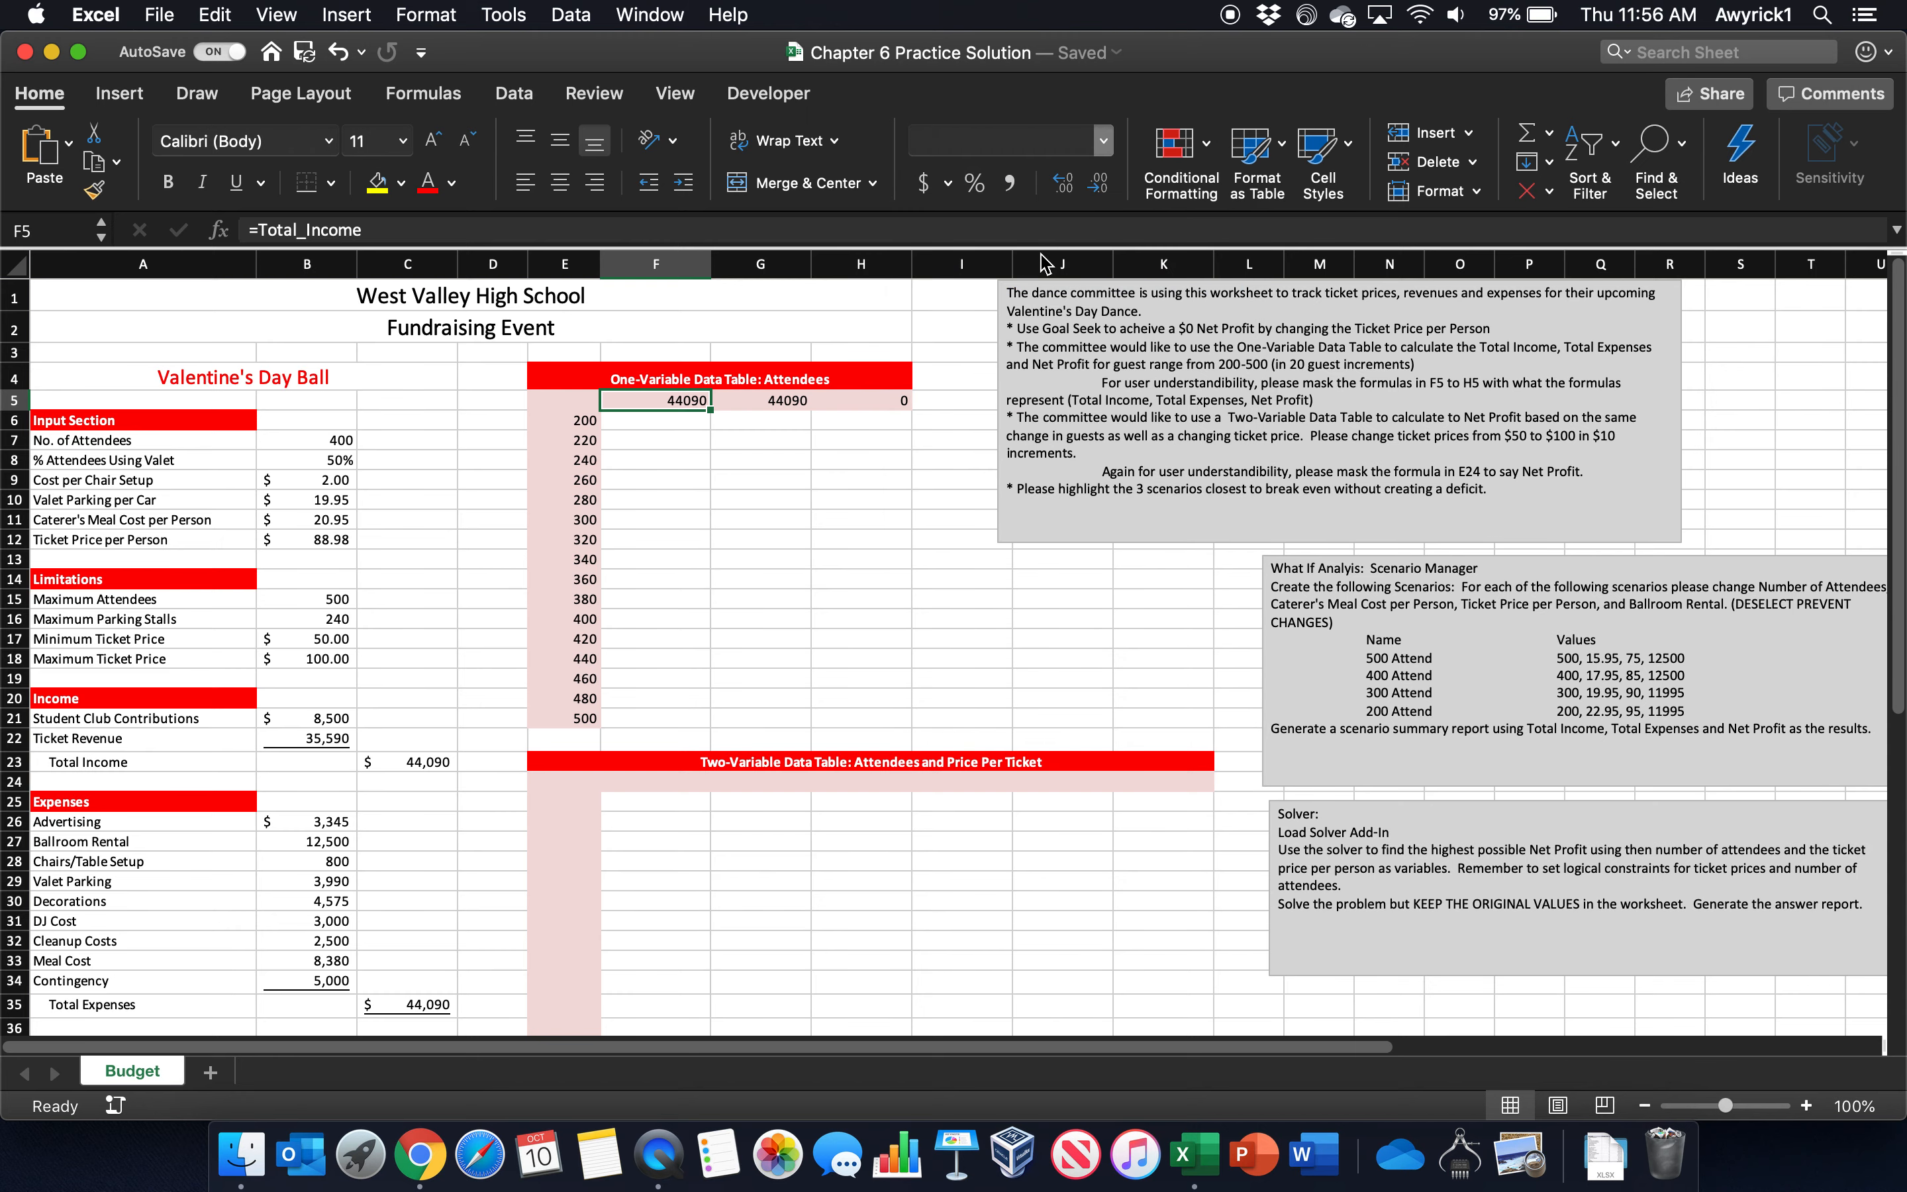
click(1103, 141)
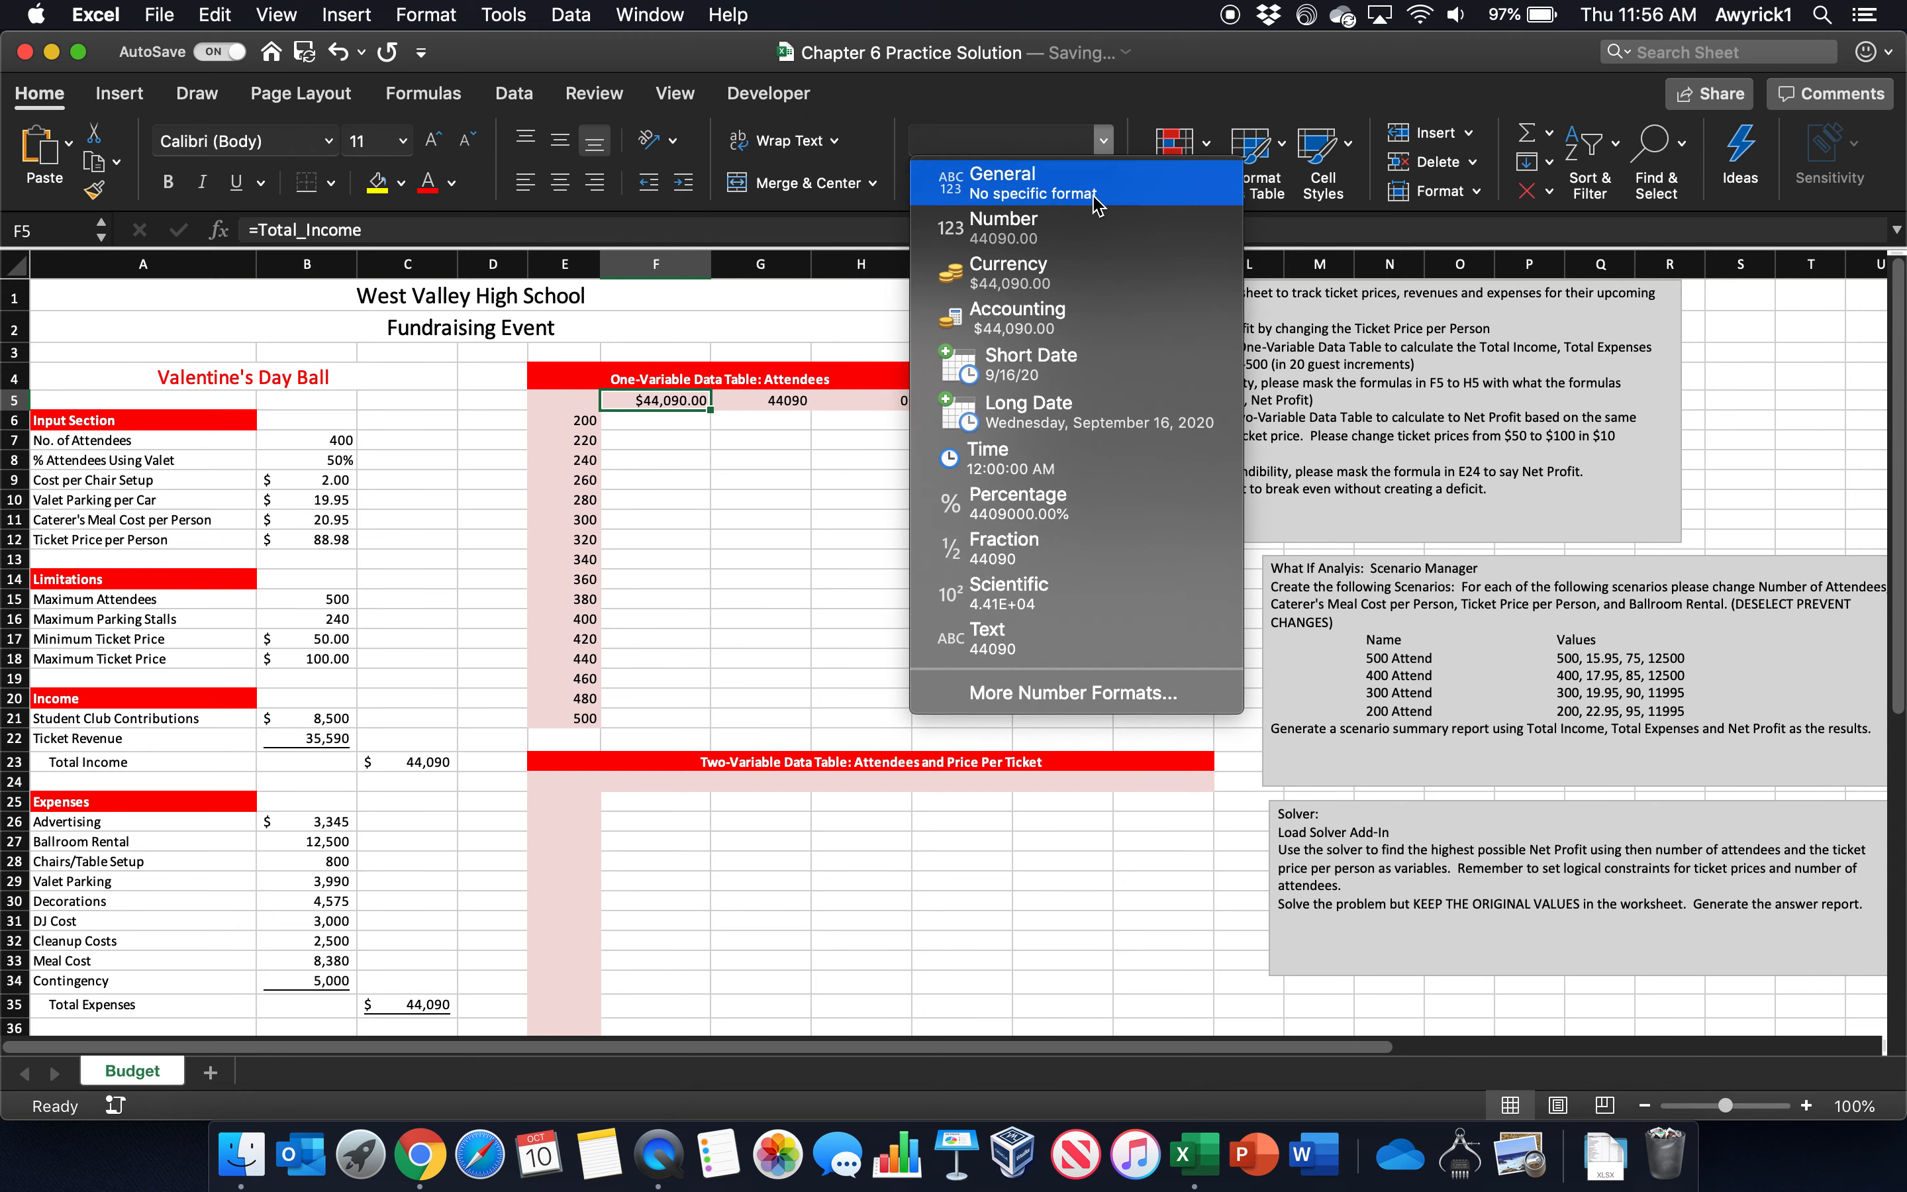
click(1020, 367)
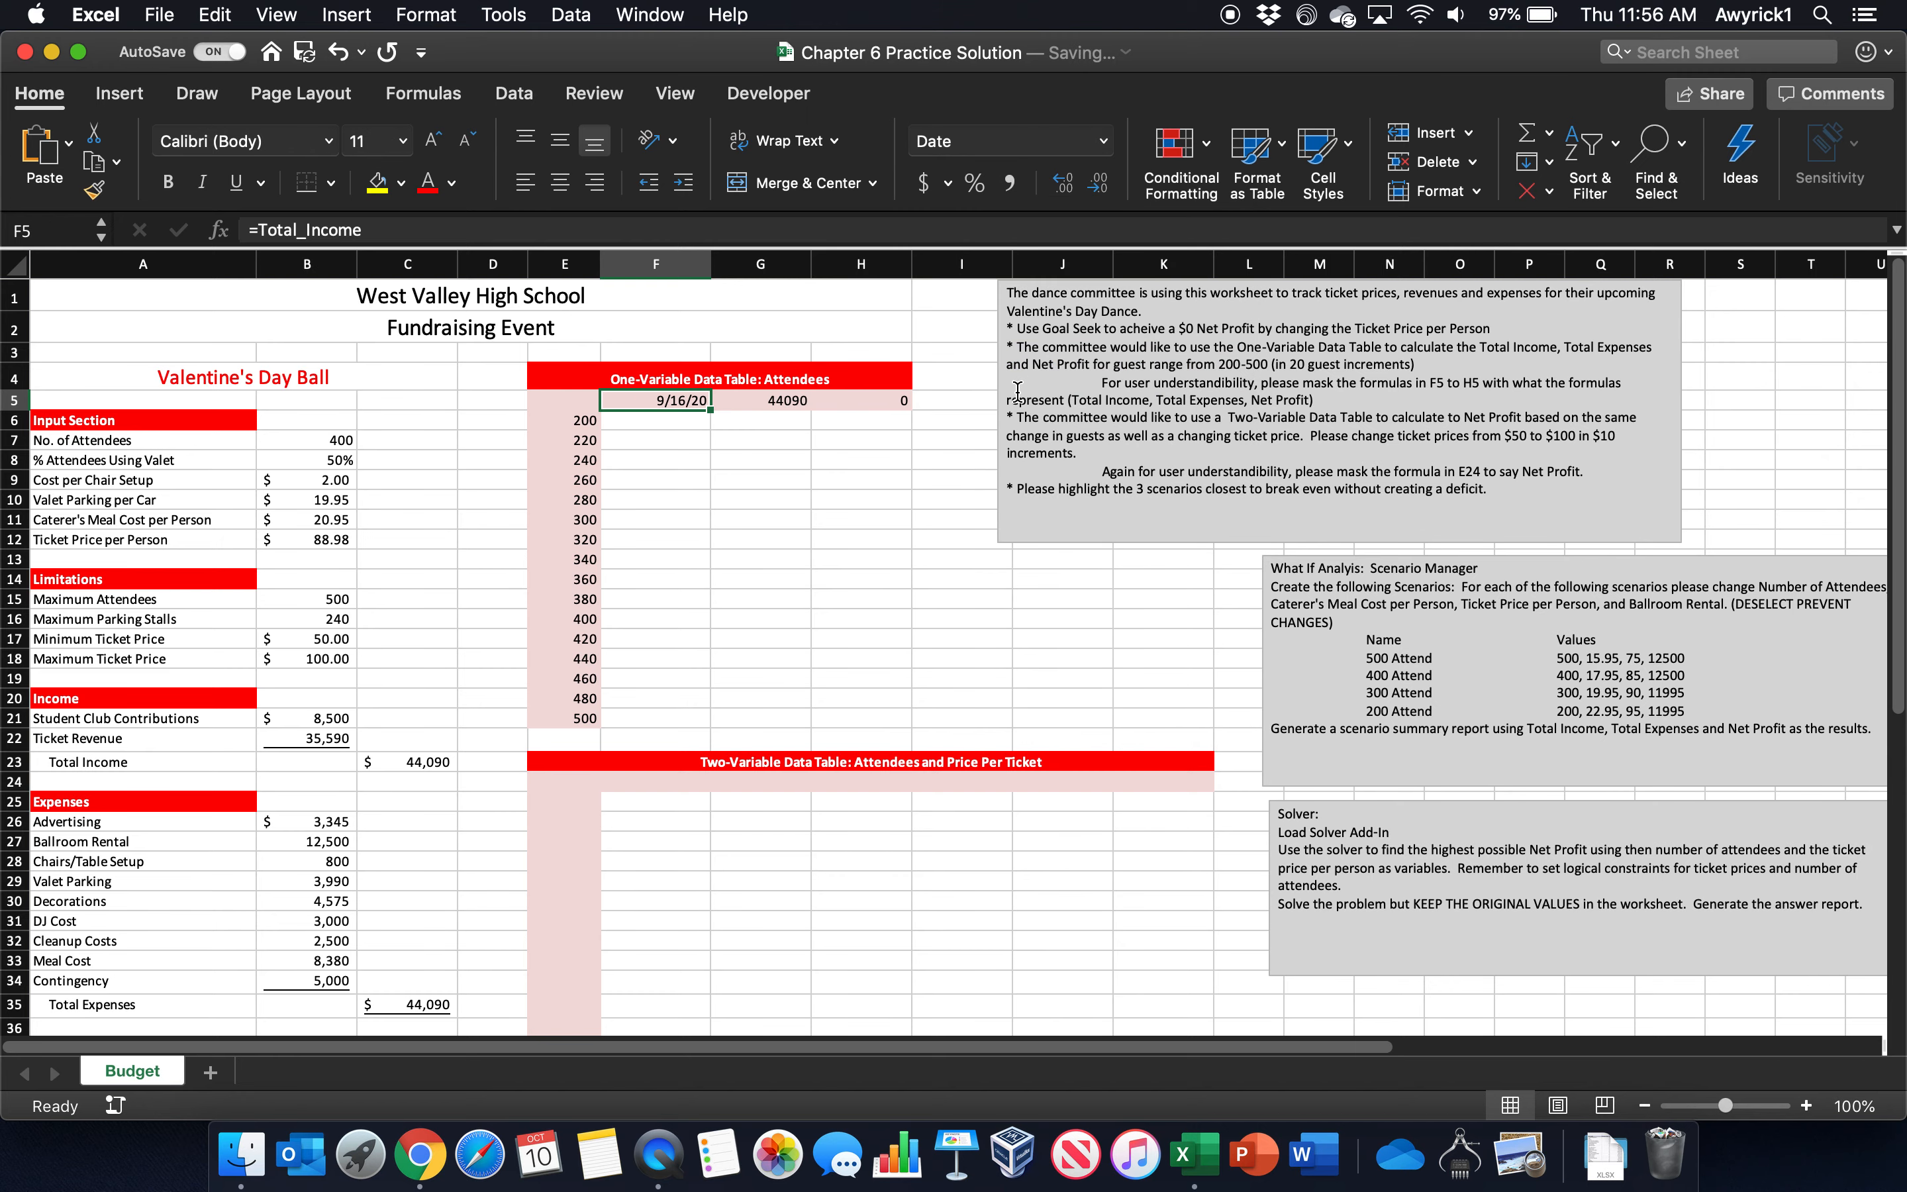
click(1103, 140)
click(989, 640)
click(1103, 140)
click(1032, 182)
Step: Mask the formula in F5 with the custom number format "Total Income"
click(1103, 140)
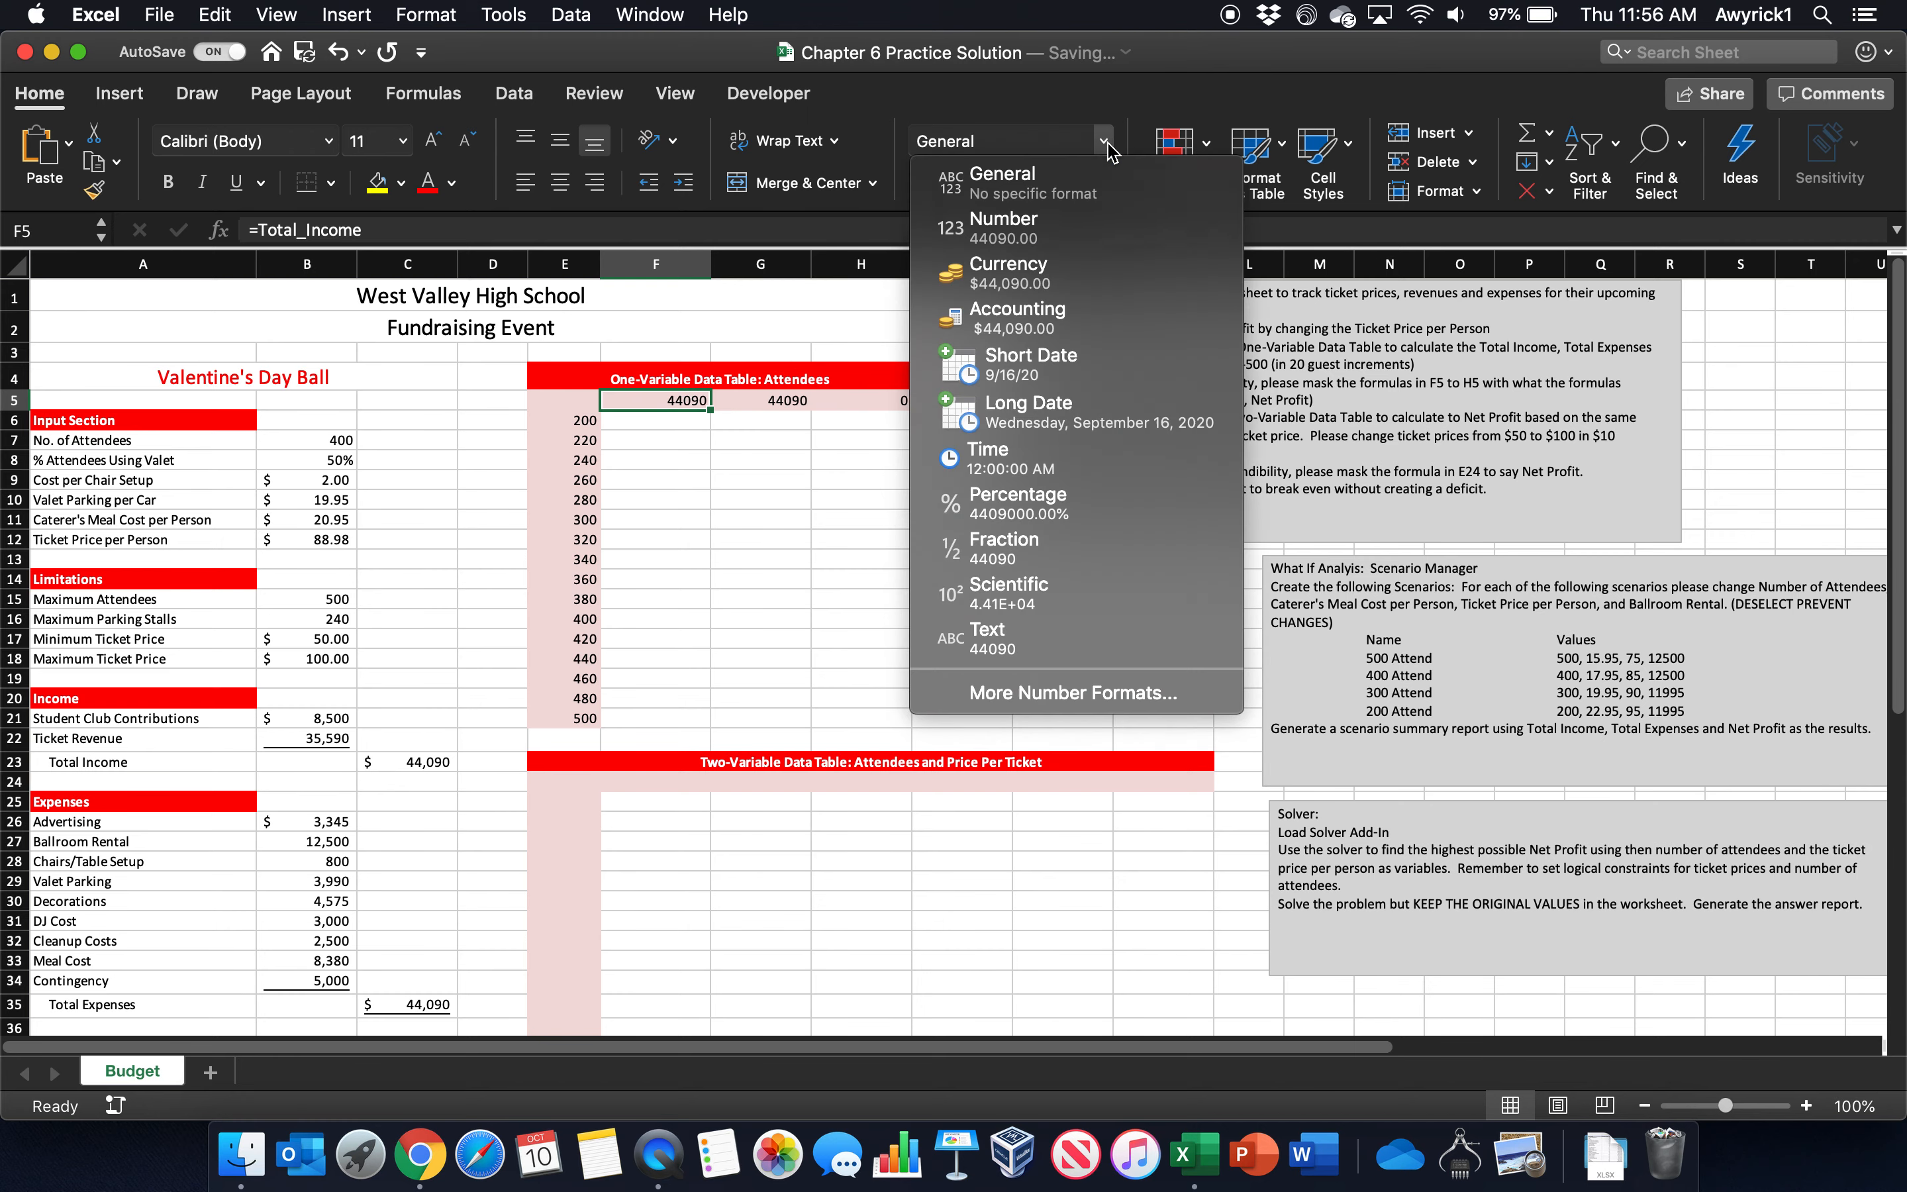
click(1081, 694)
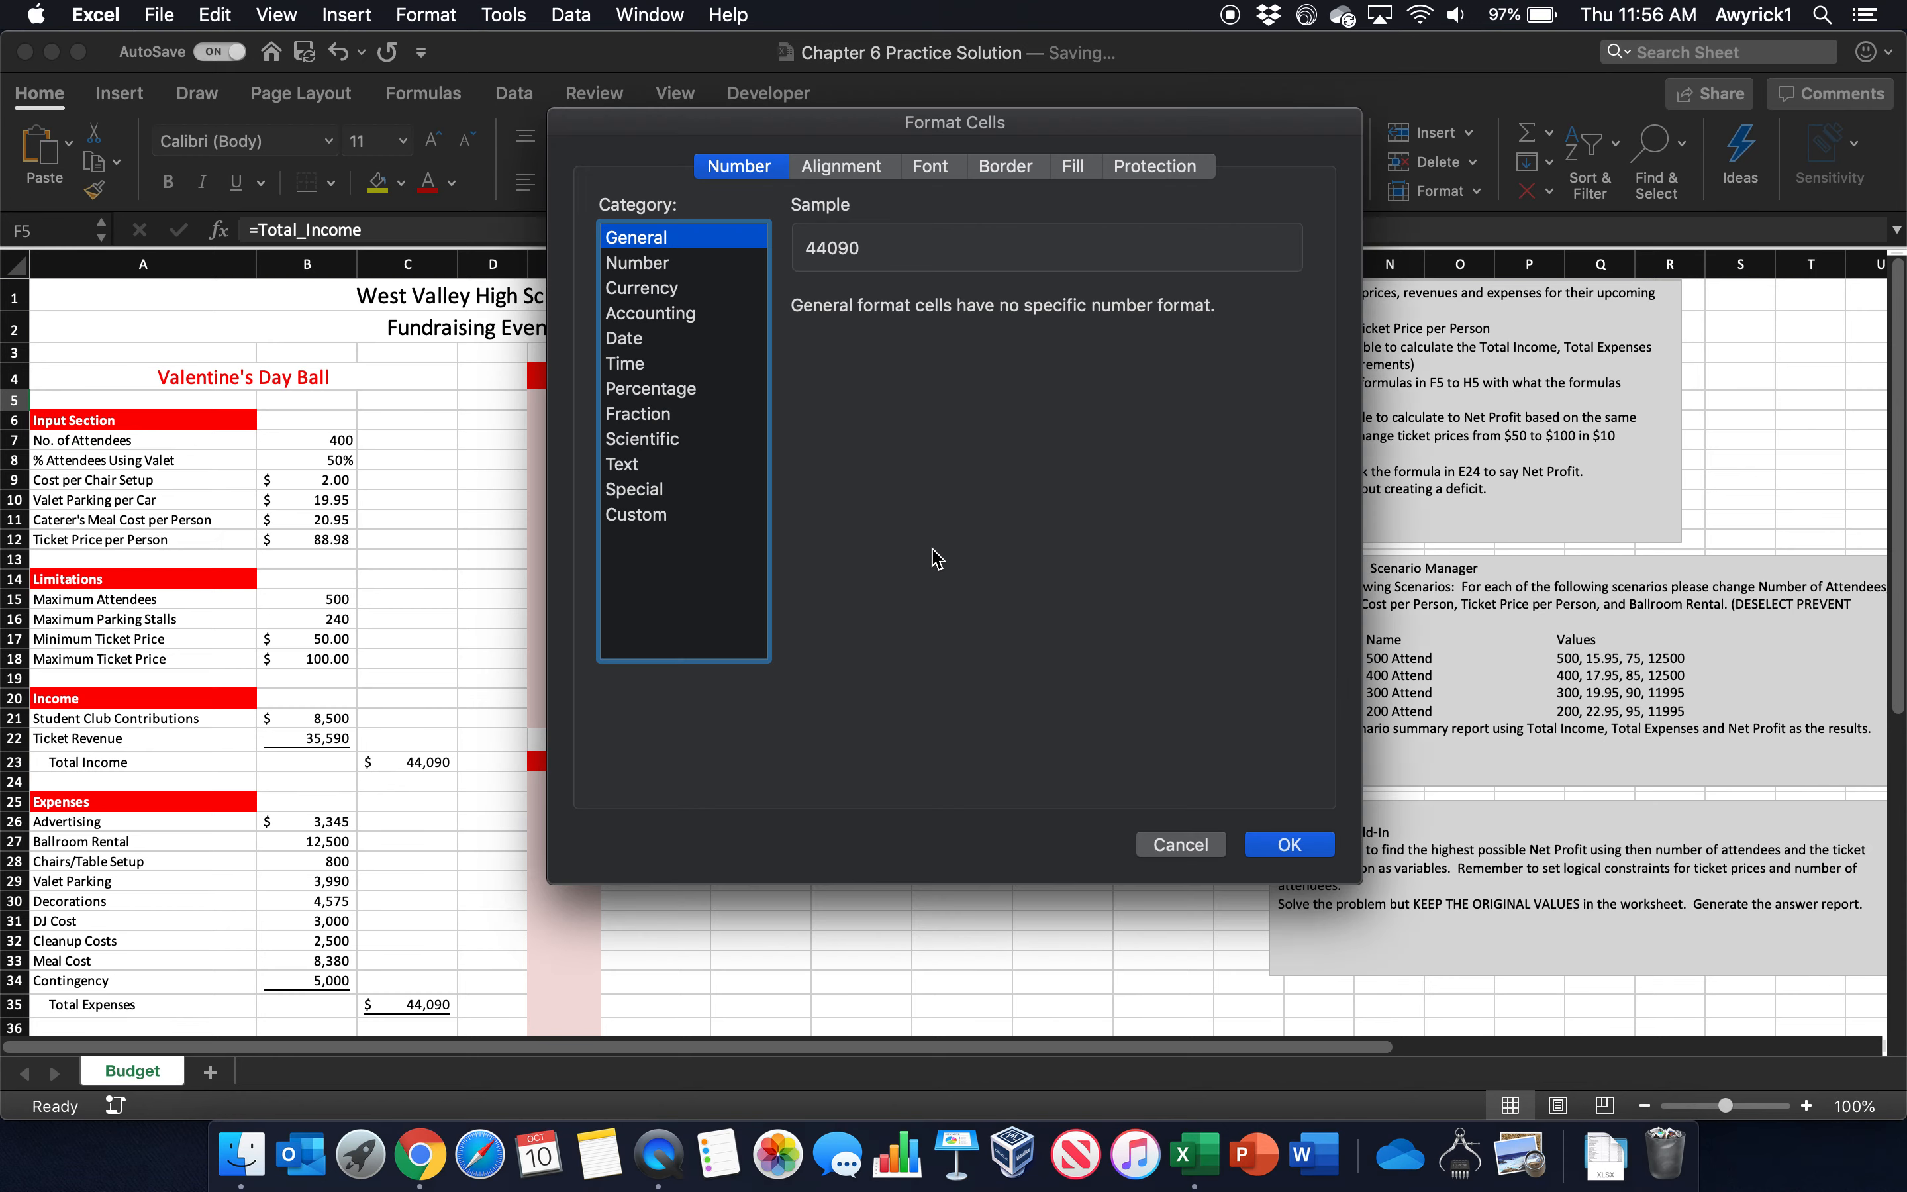
click(657, 516)
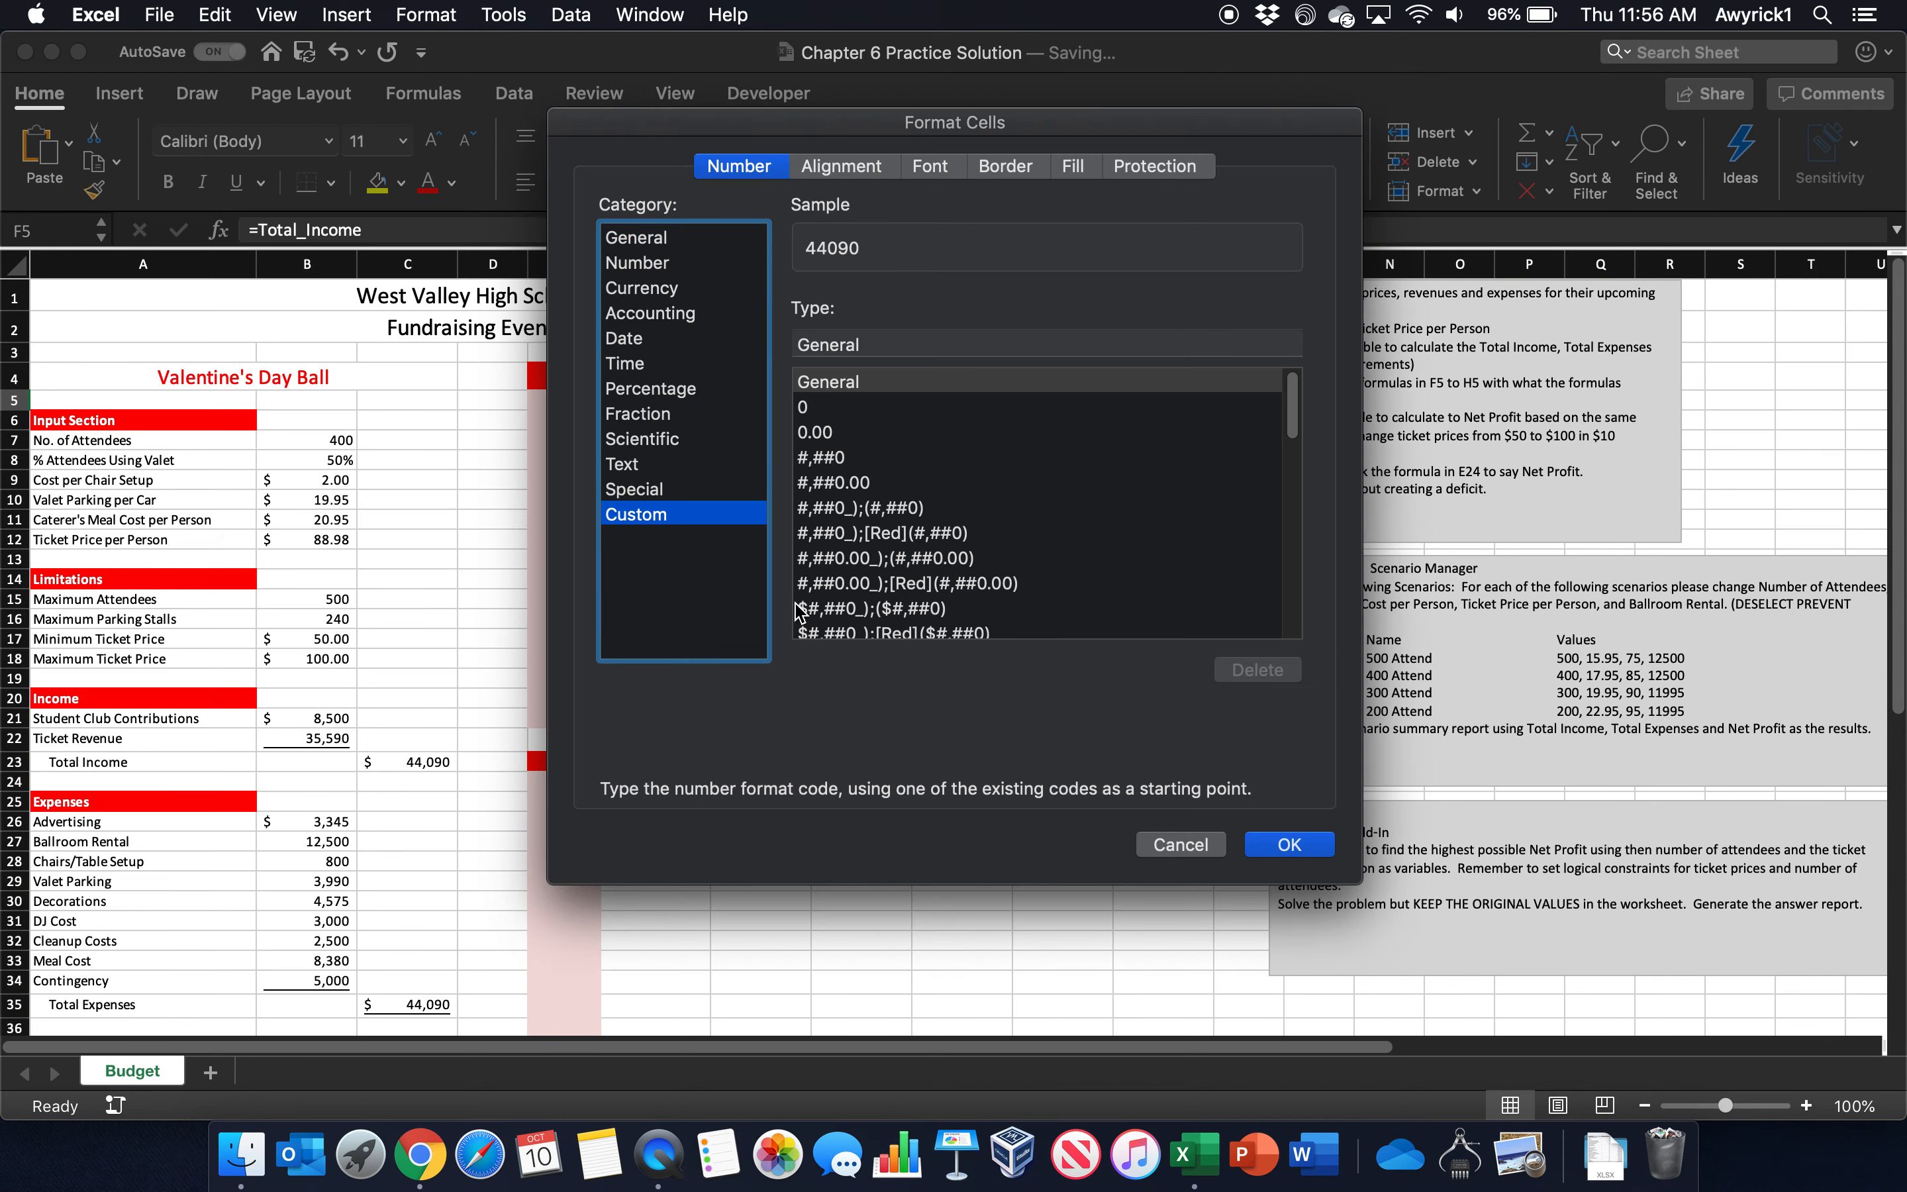
double_click(847, 345)
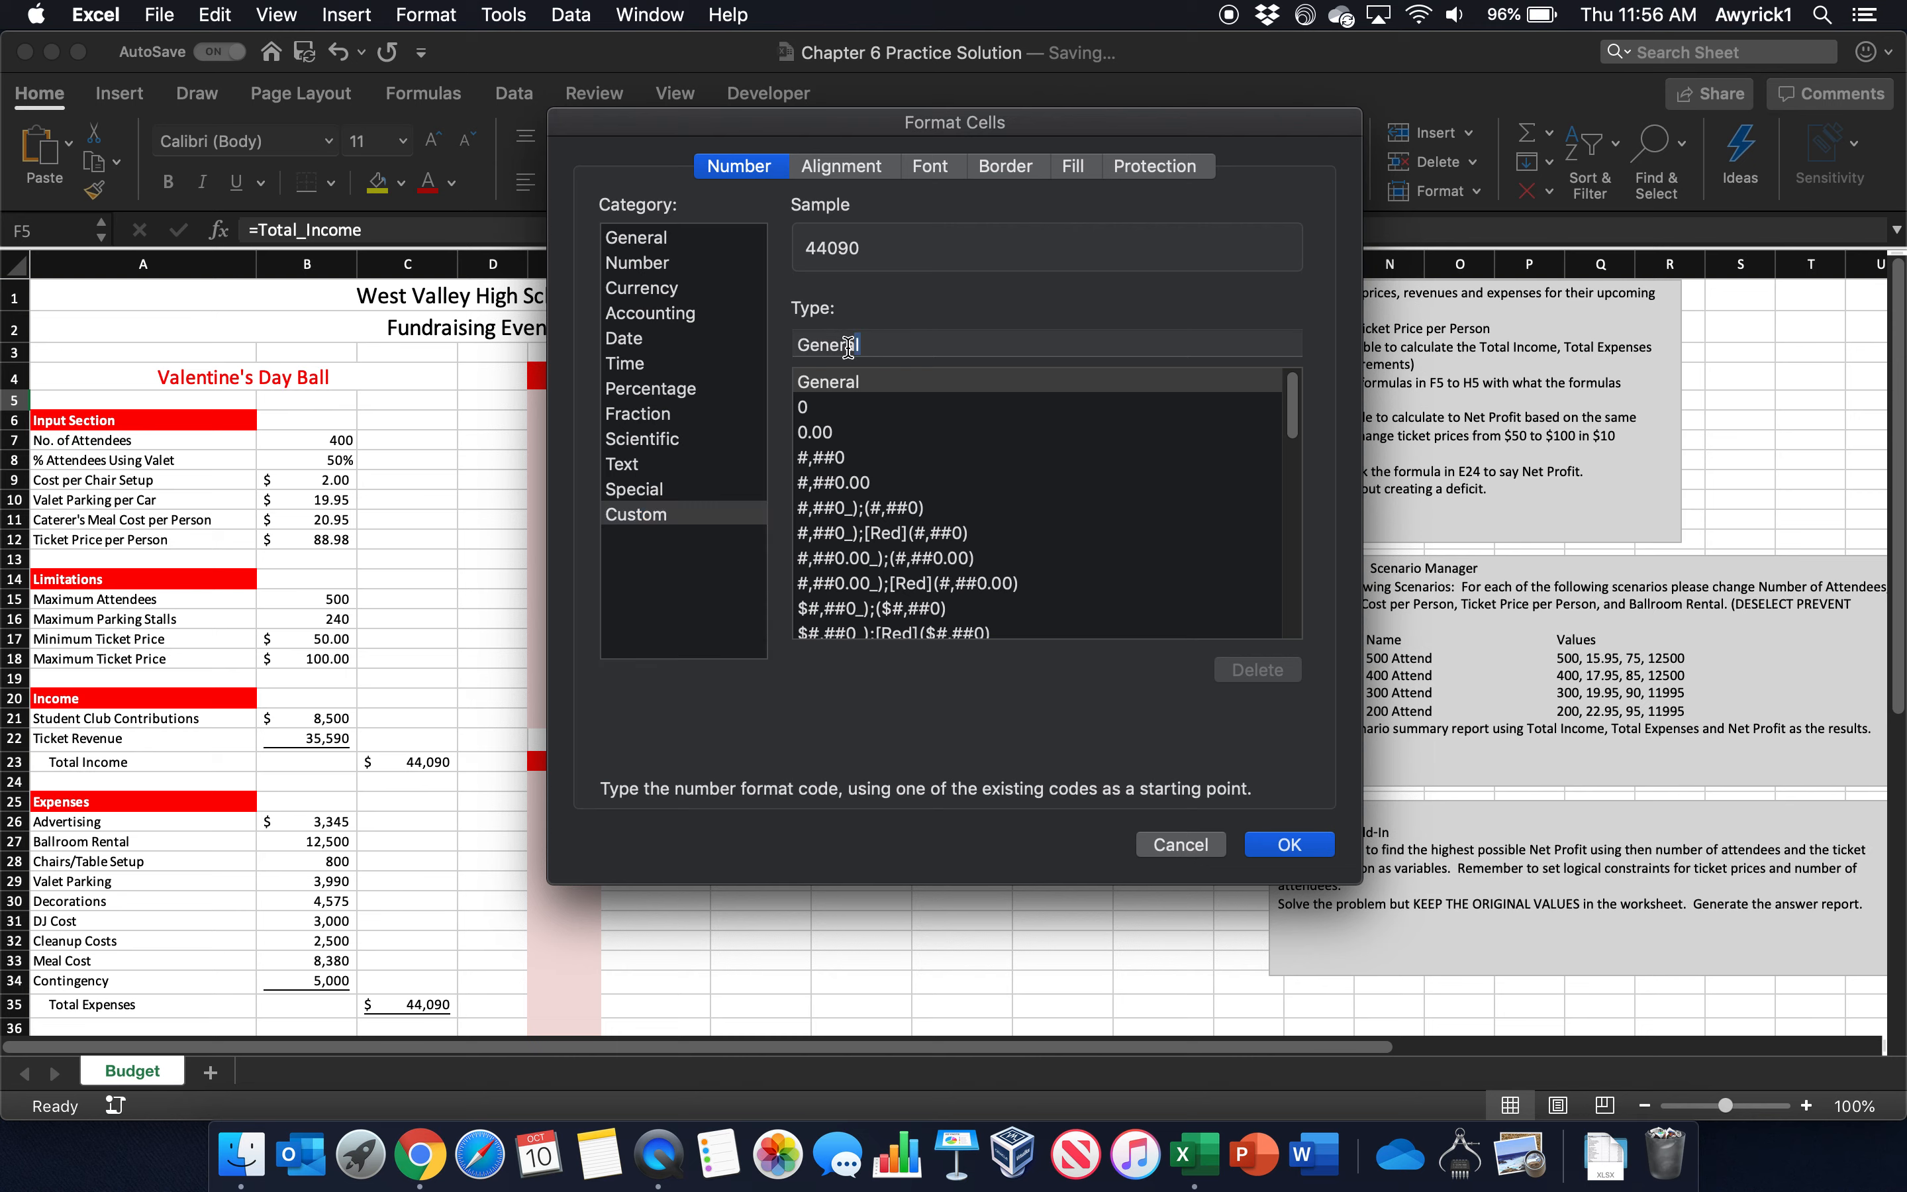
text(")
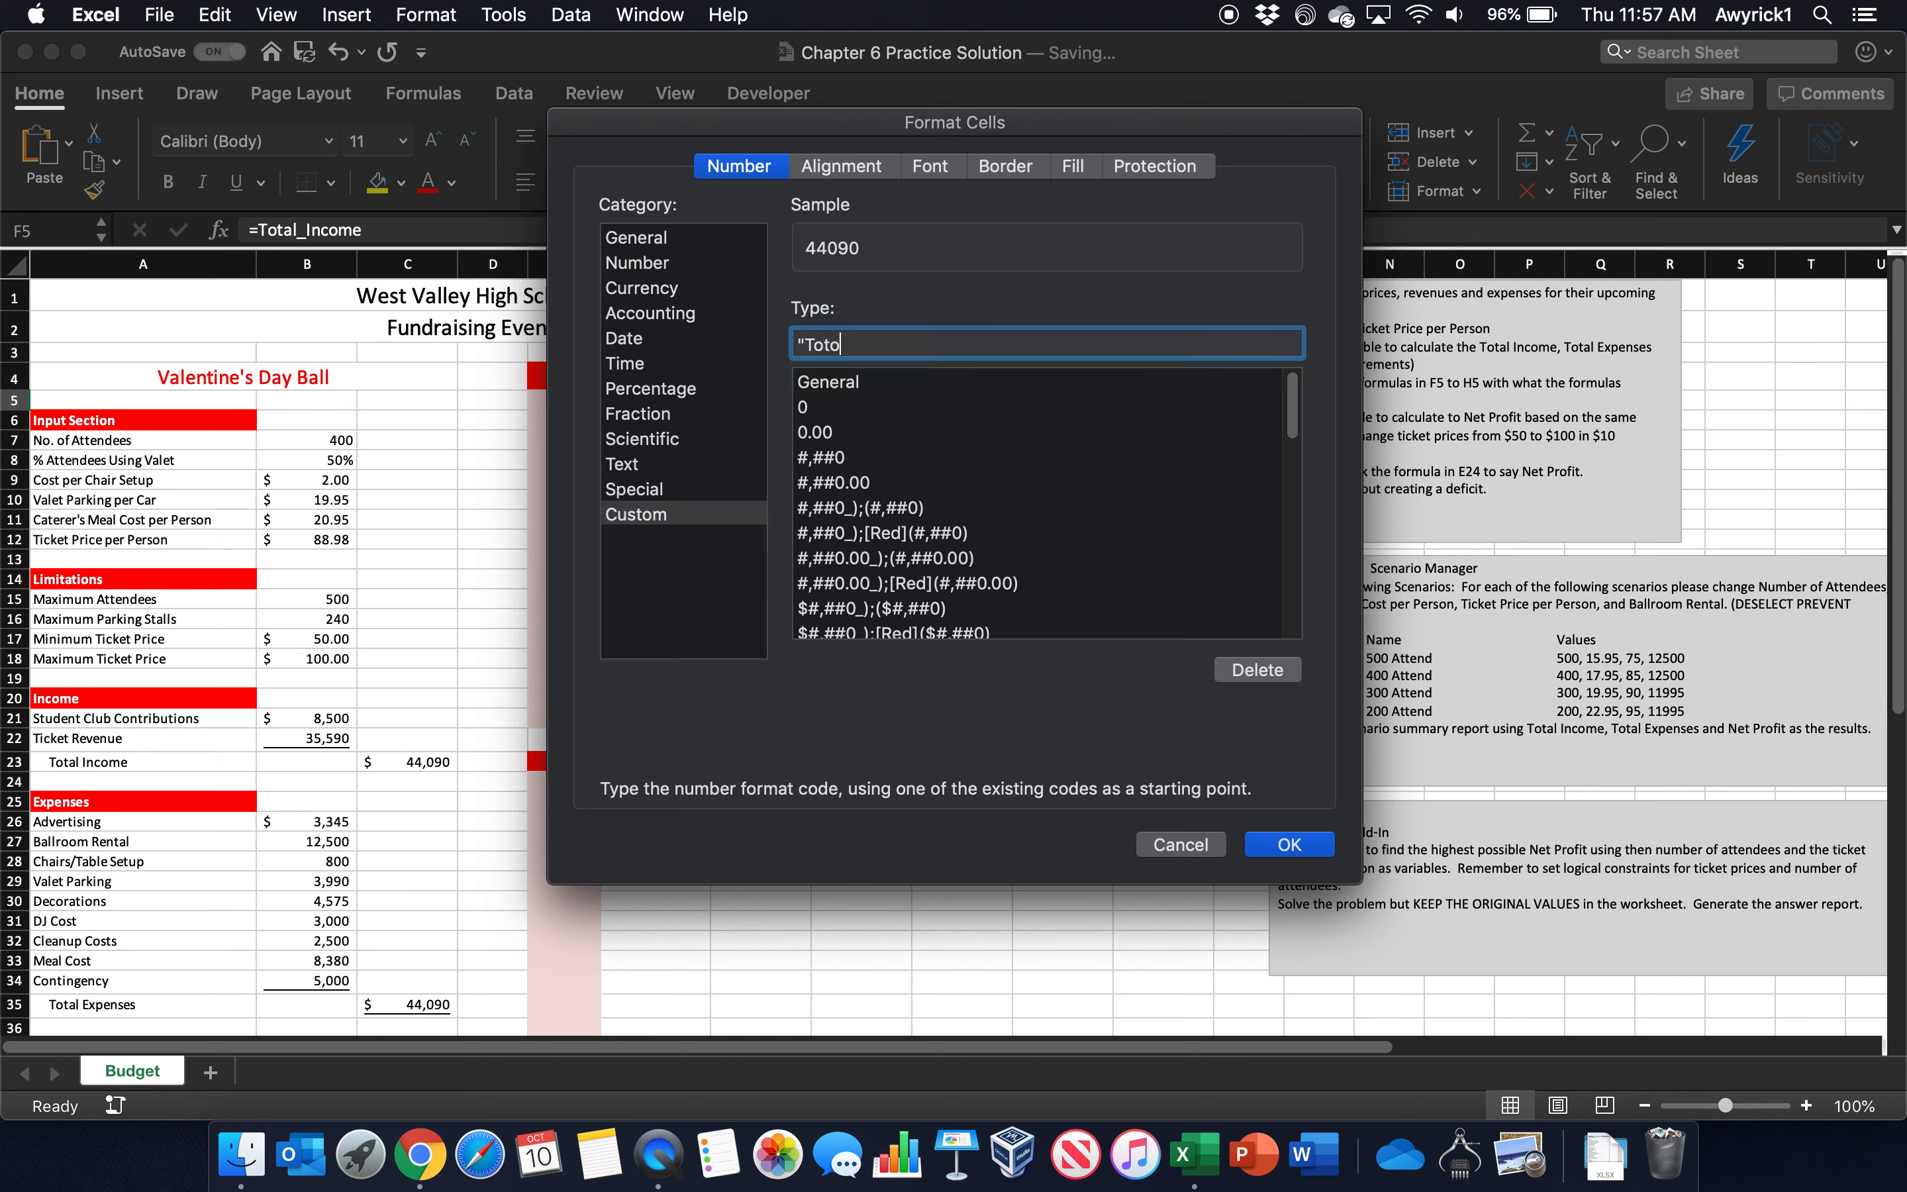
text(Total Income")
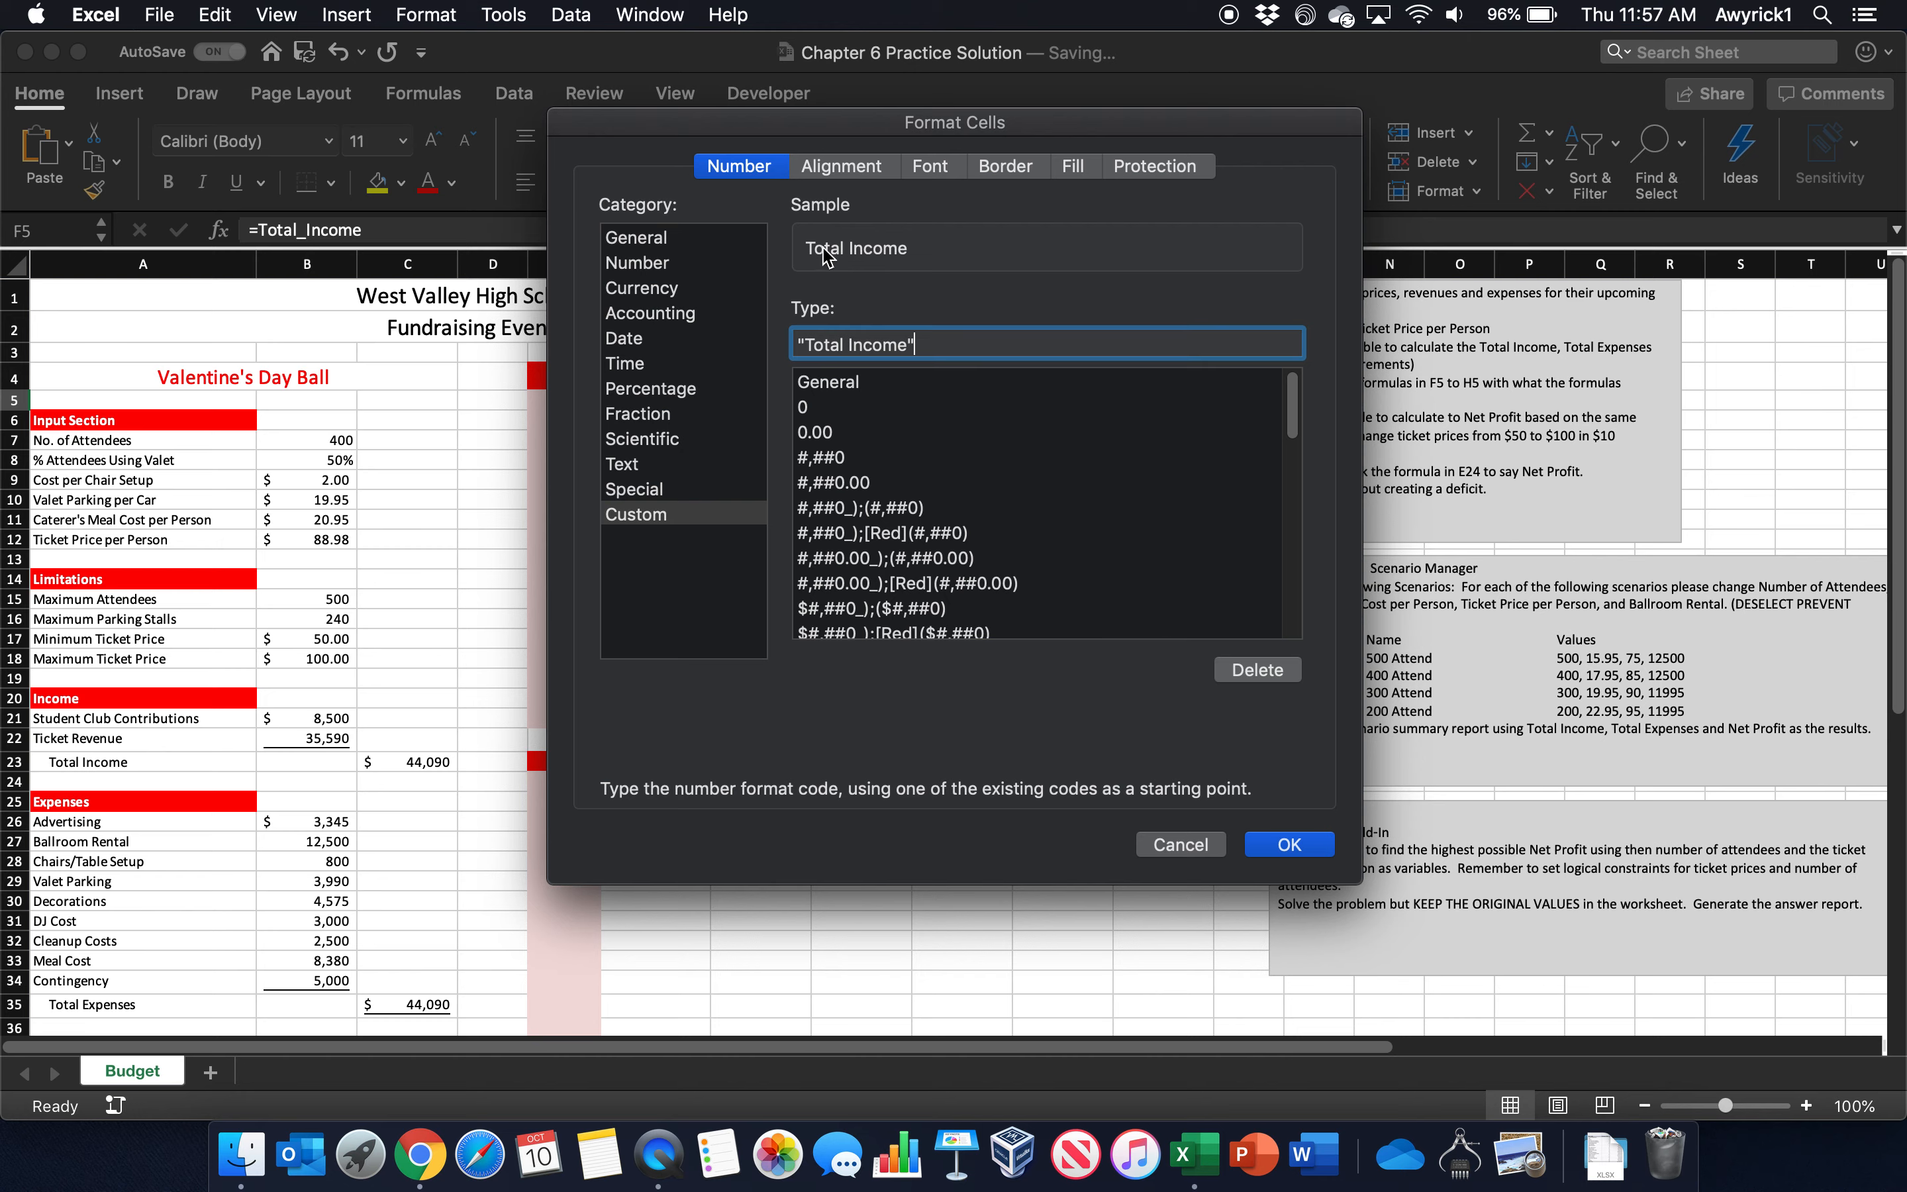
click(1289, 844)
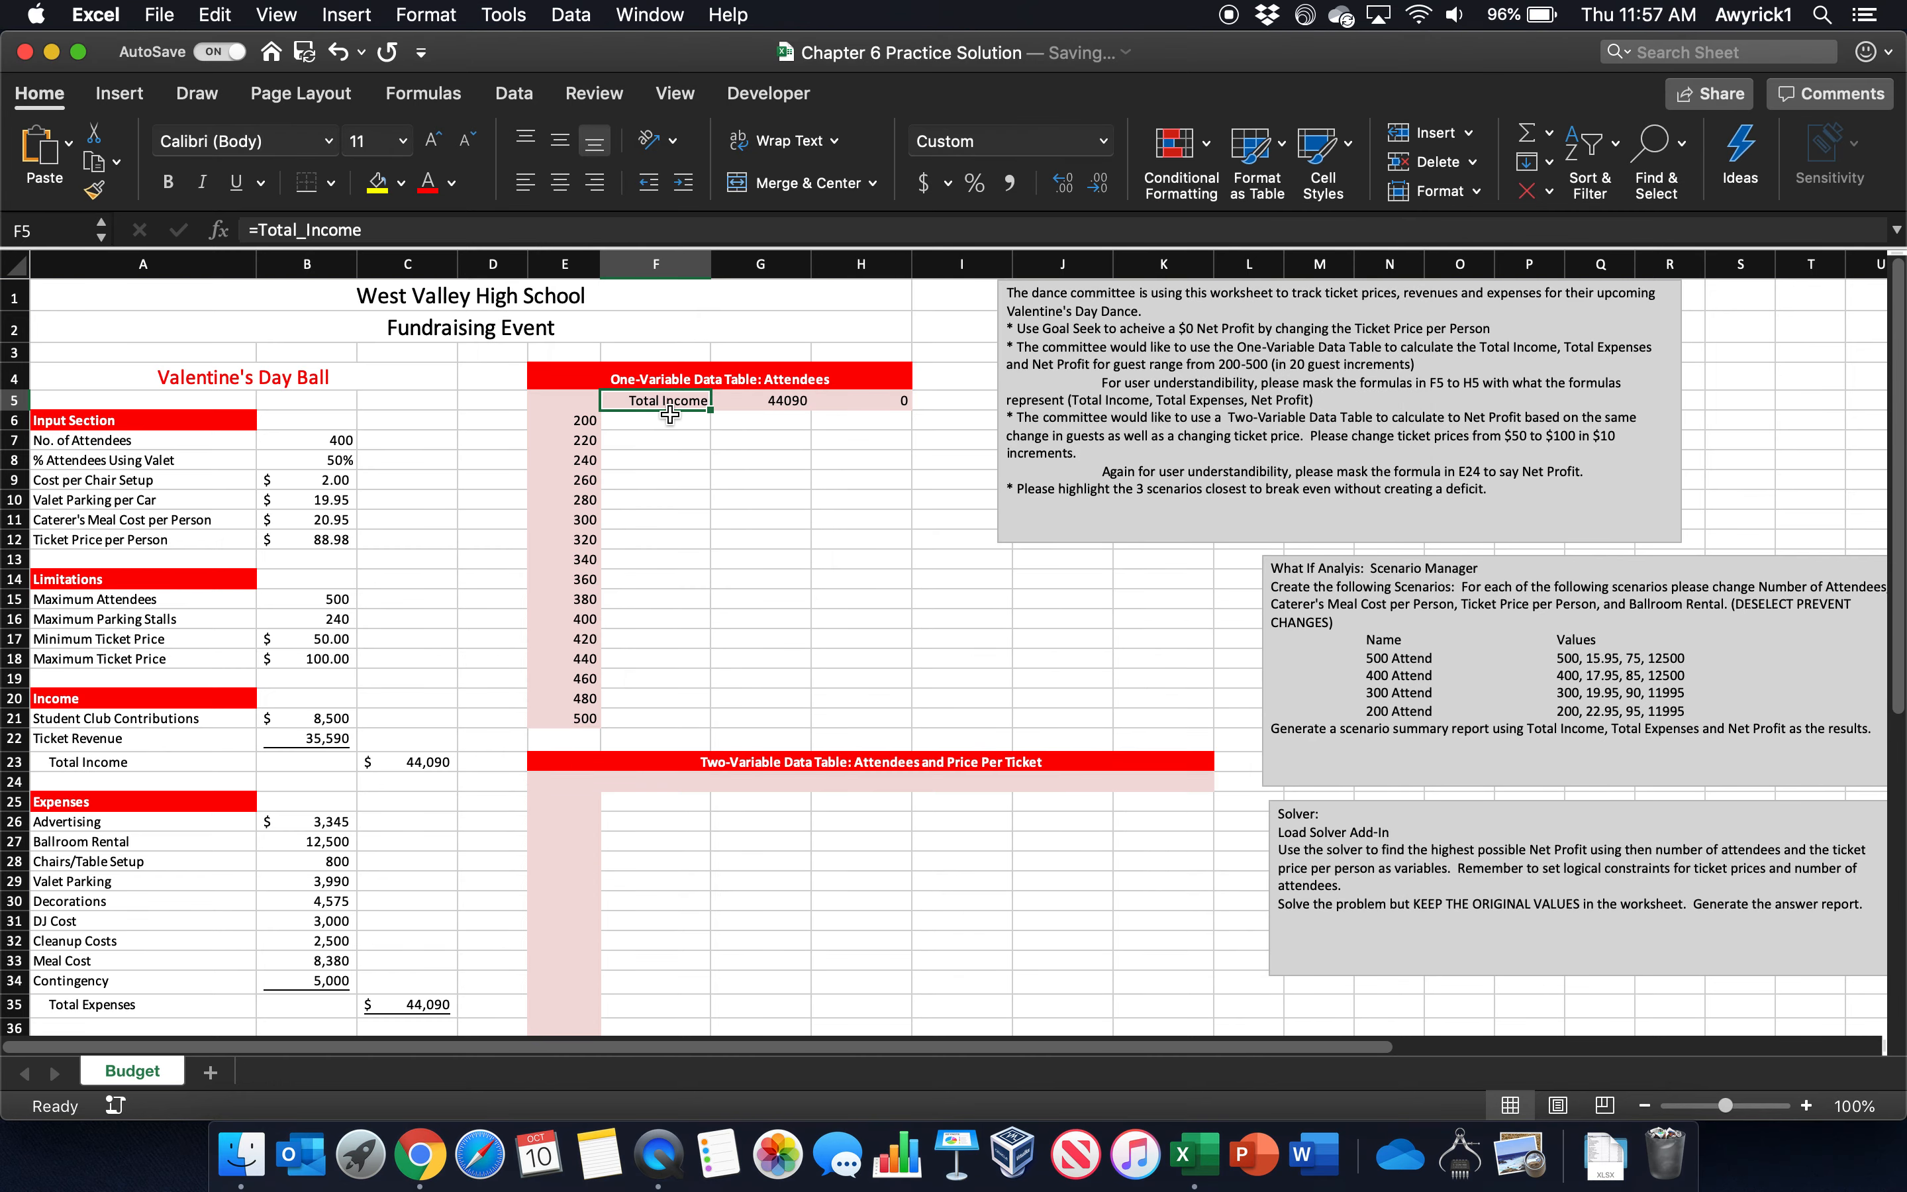
Step: Check the formula behind the masked cell F5 against the Total Income cell C23
click(677, 456)
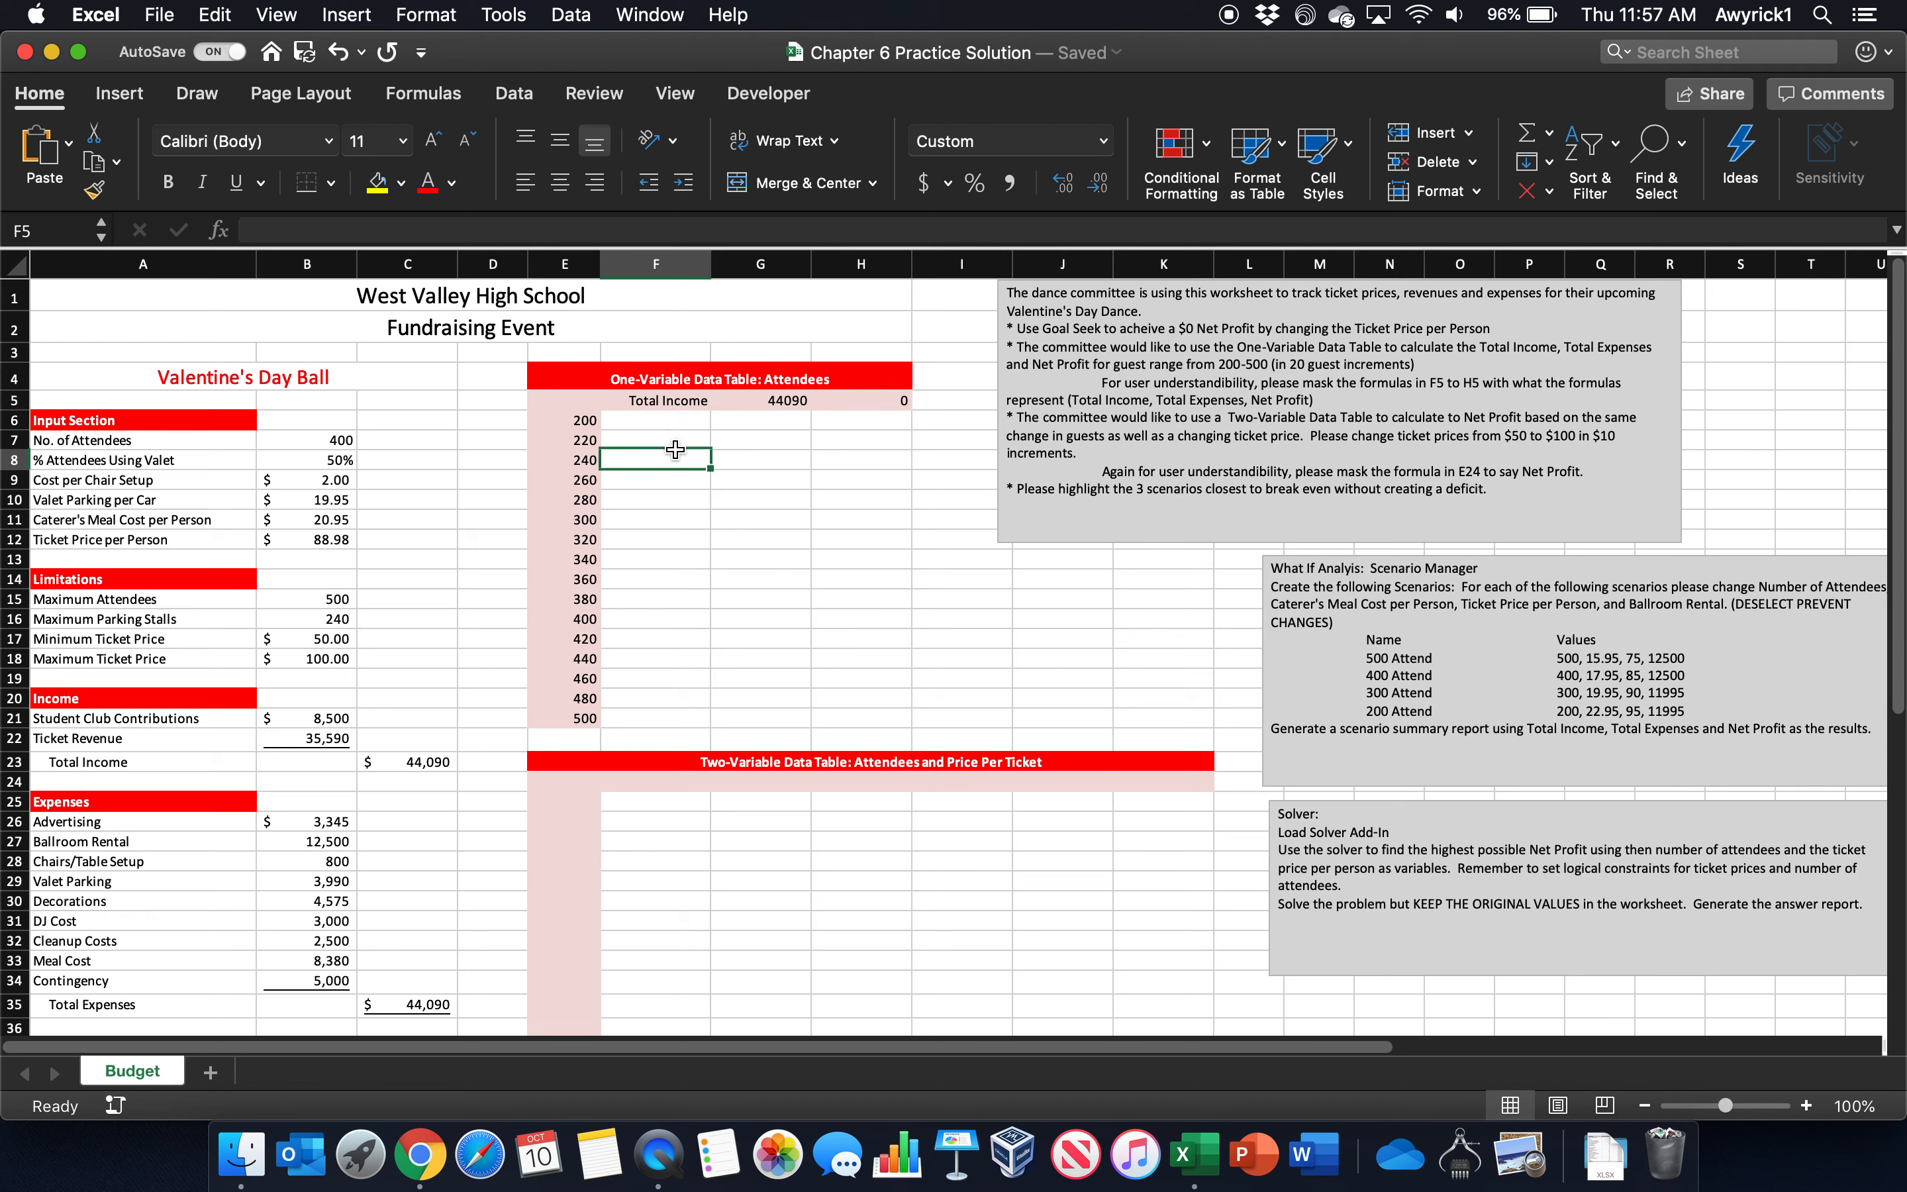
click(660, 400)
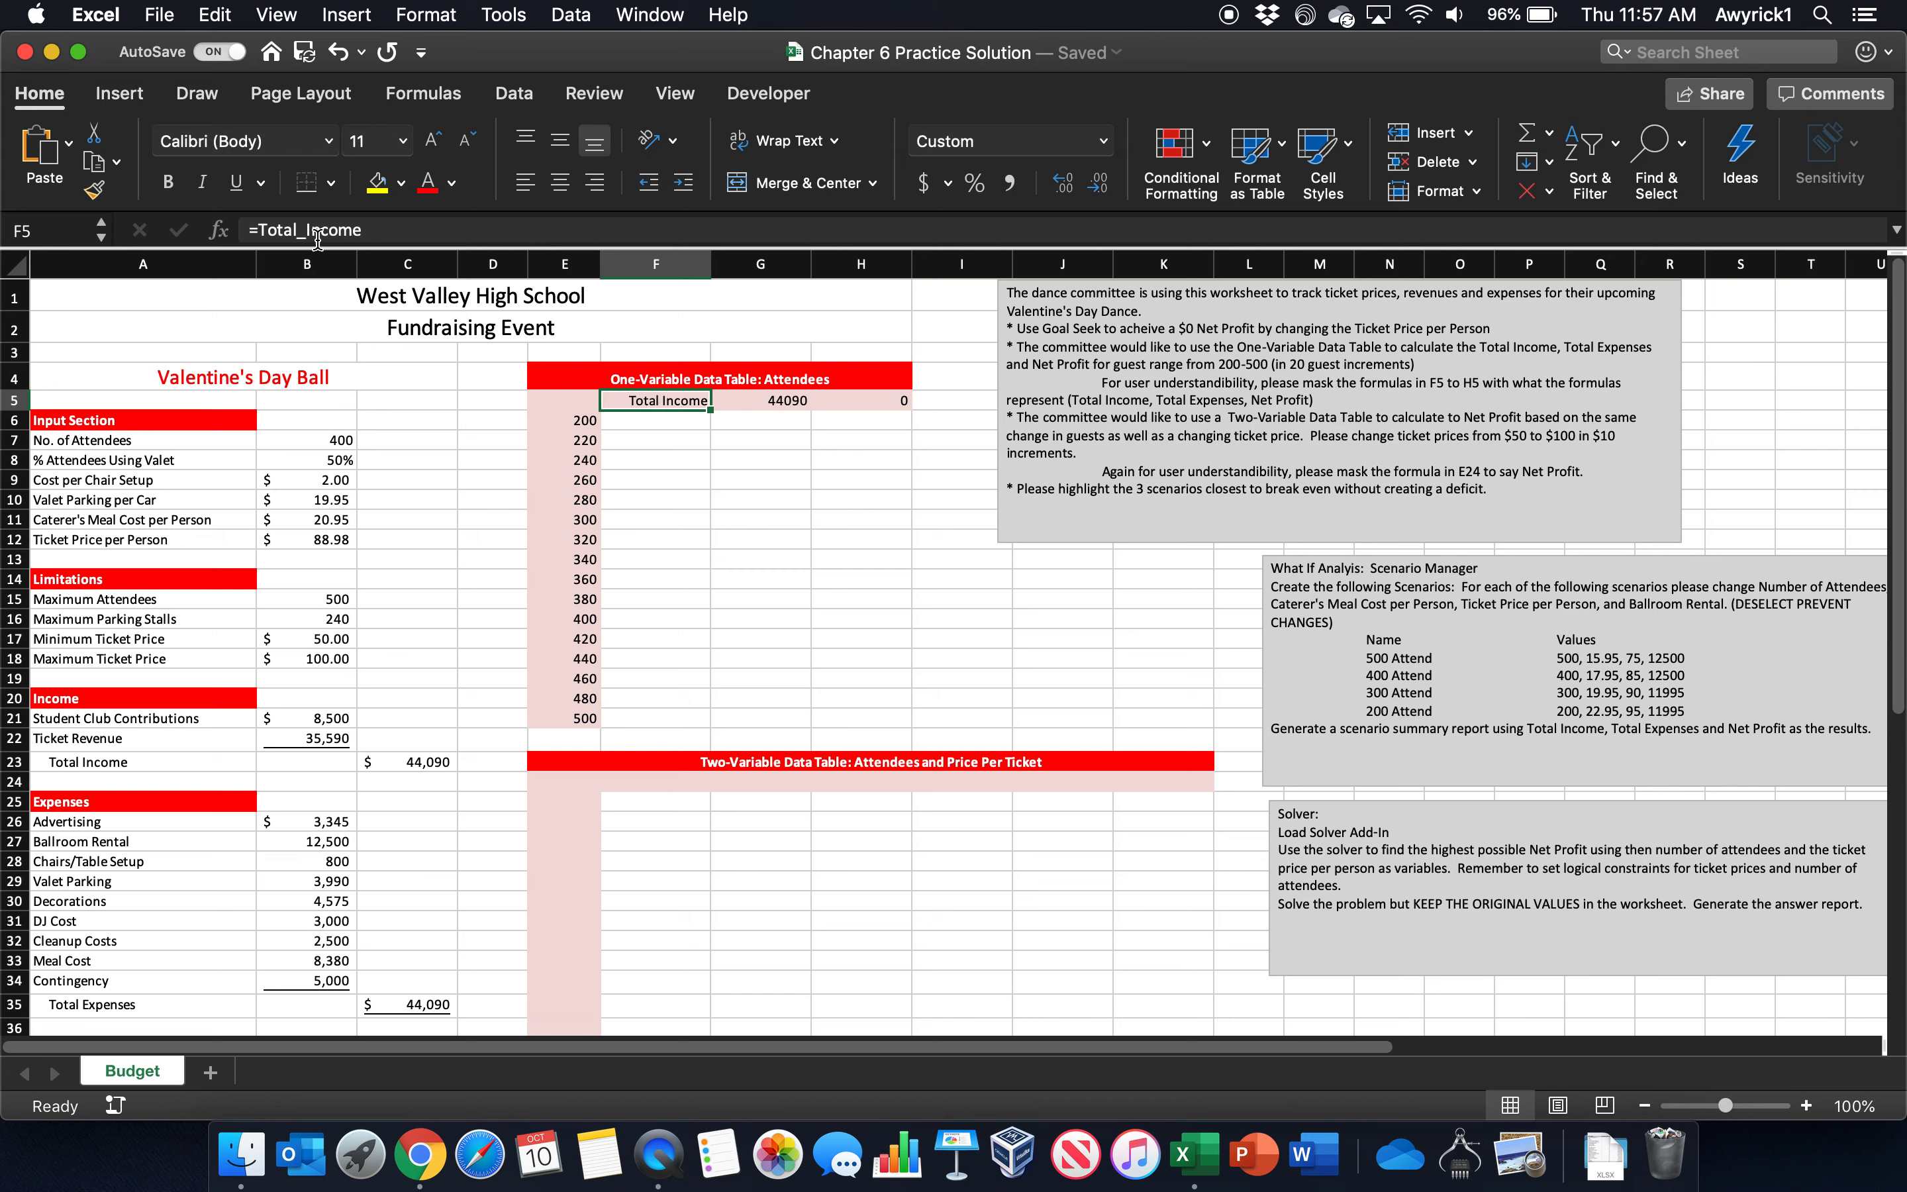
click(402, 759)
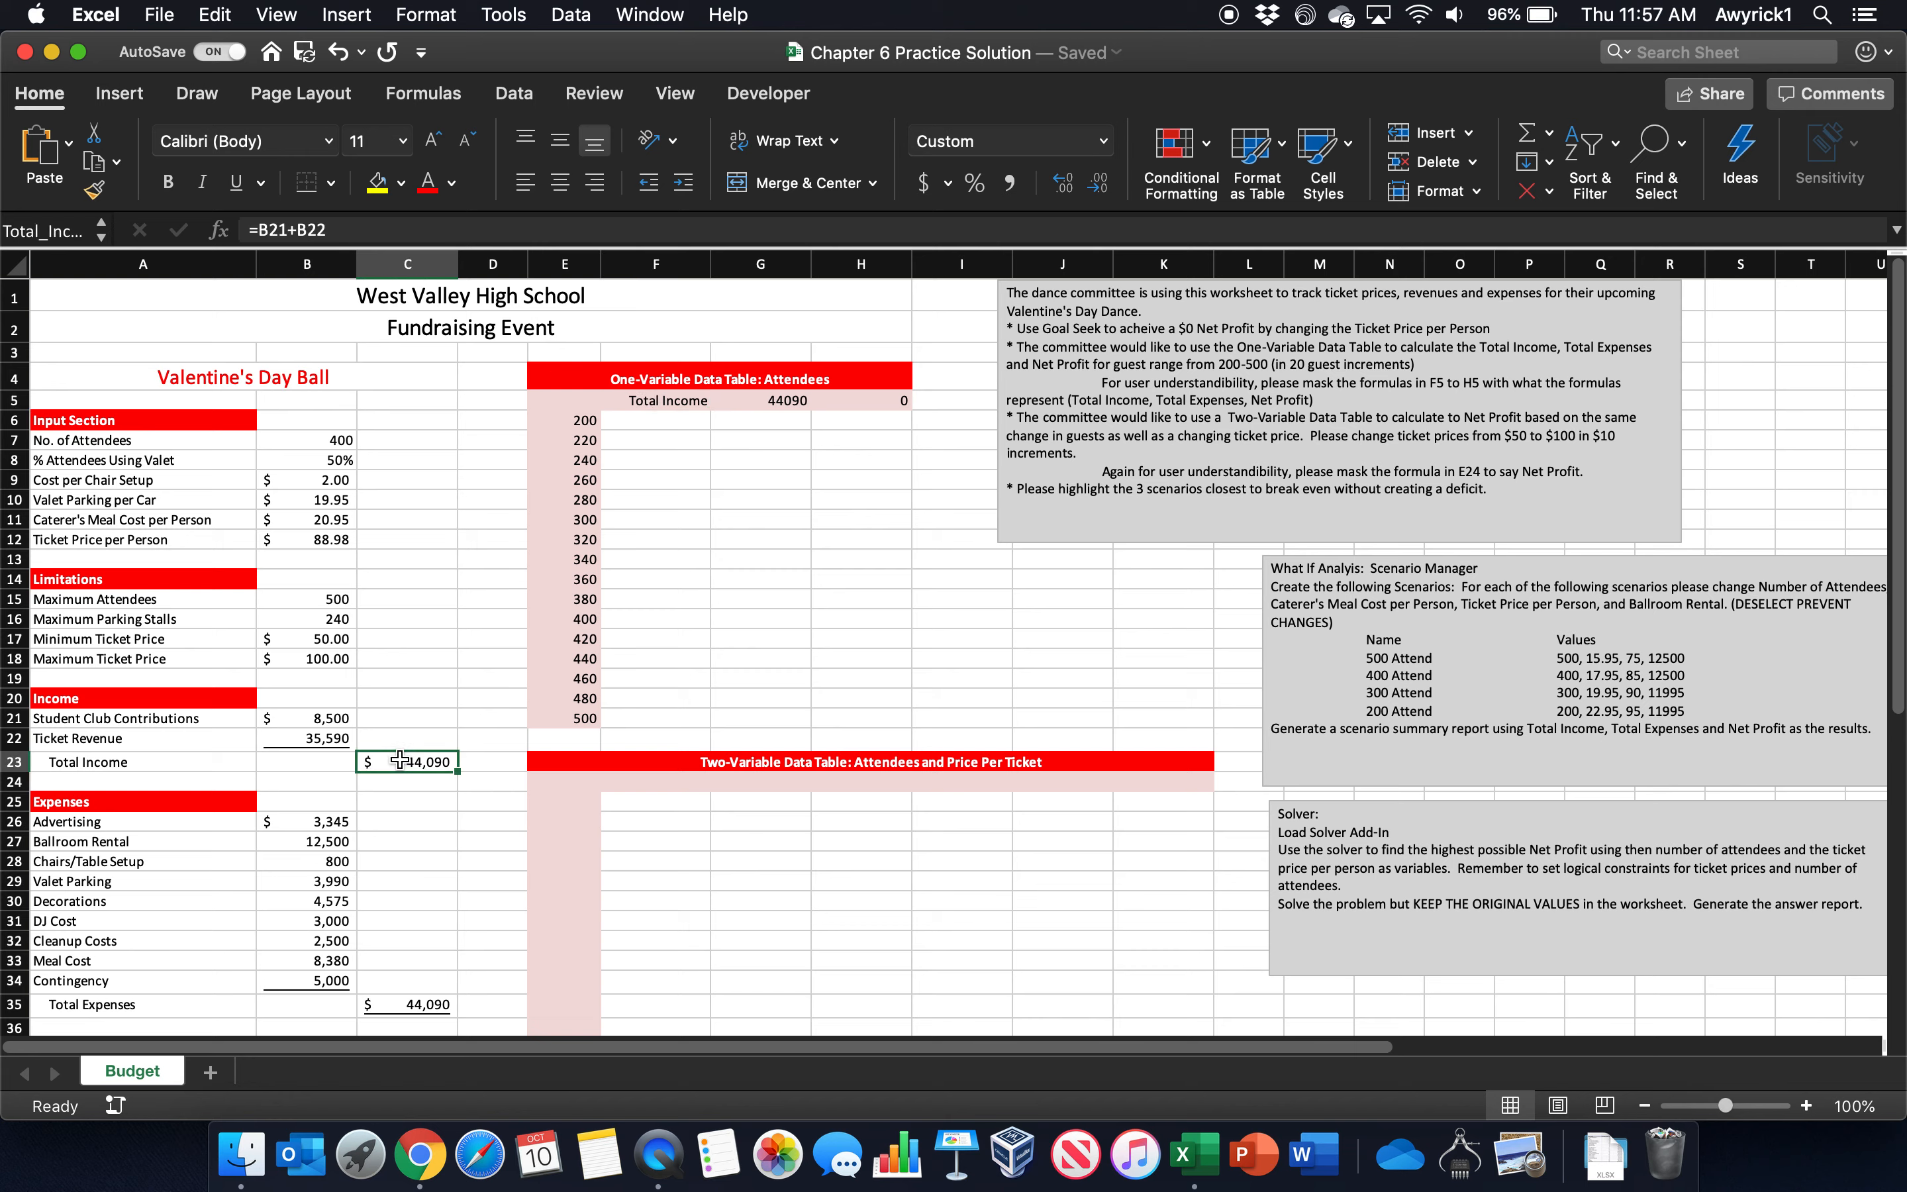
click(651, 396)
Step: Mask the Total Expenses formula in G5 with the custom number format "Total Expenses"
click(761, 401)
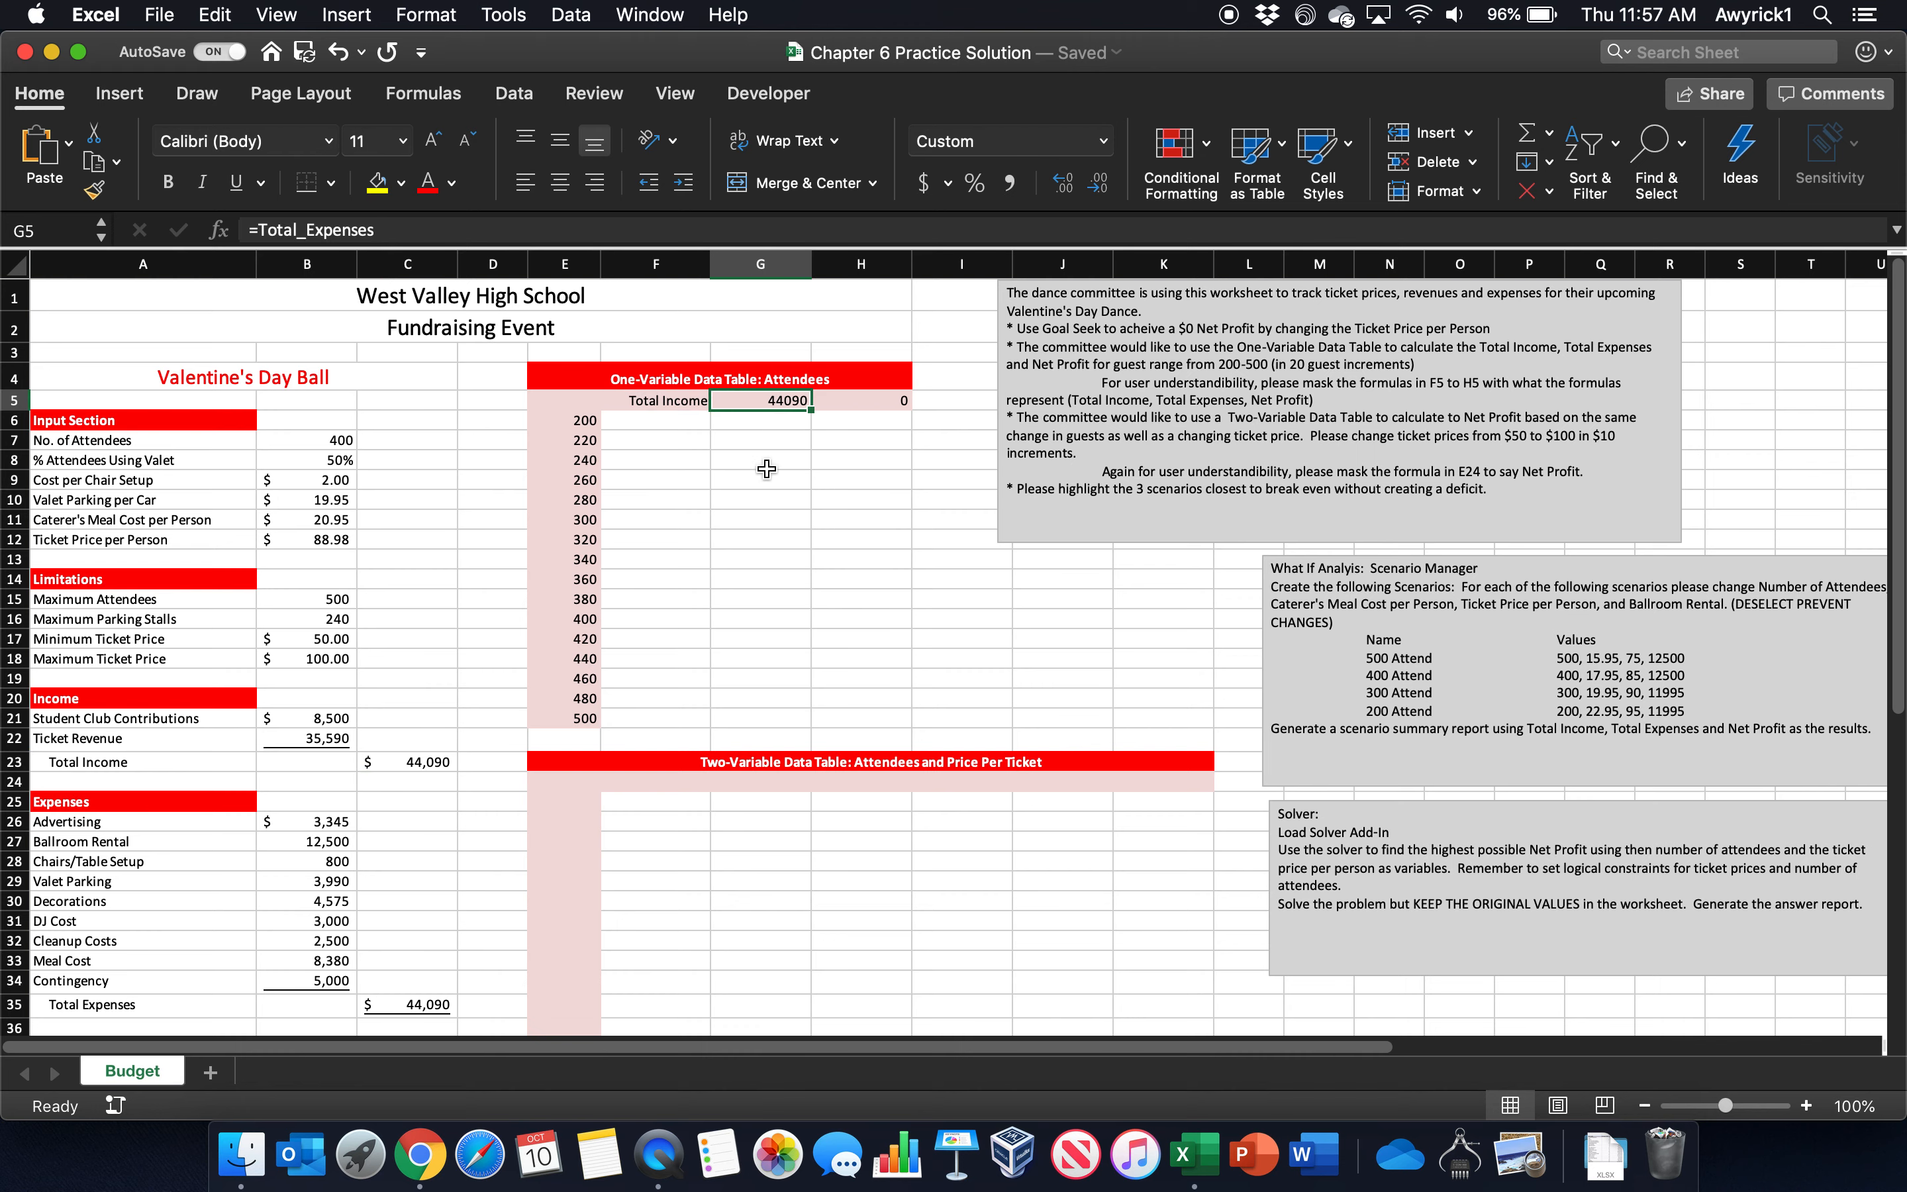
click(1103, 140)
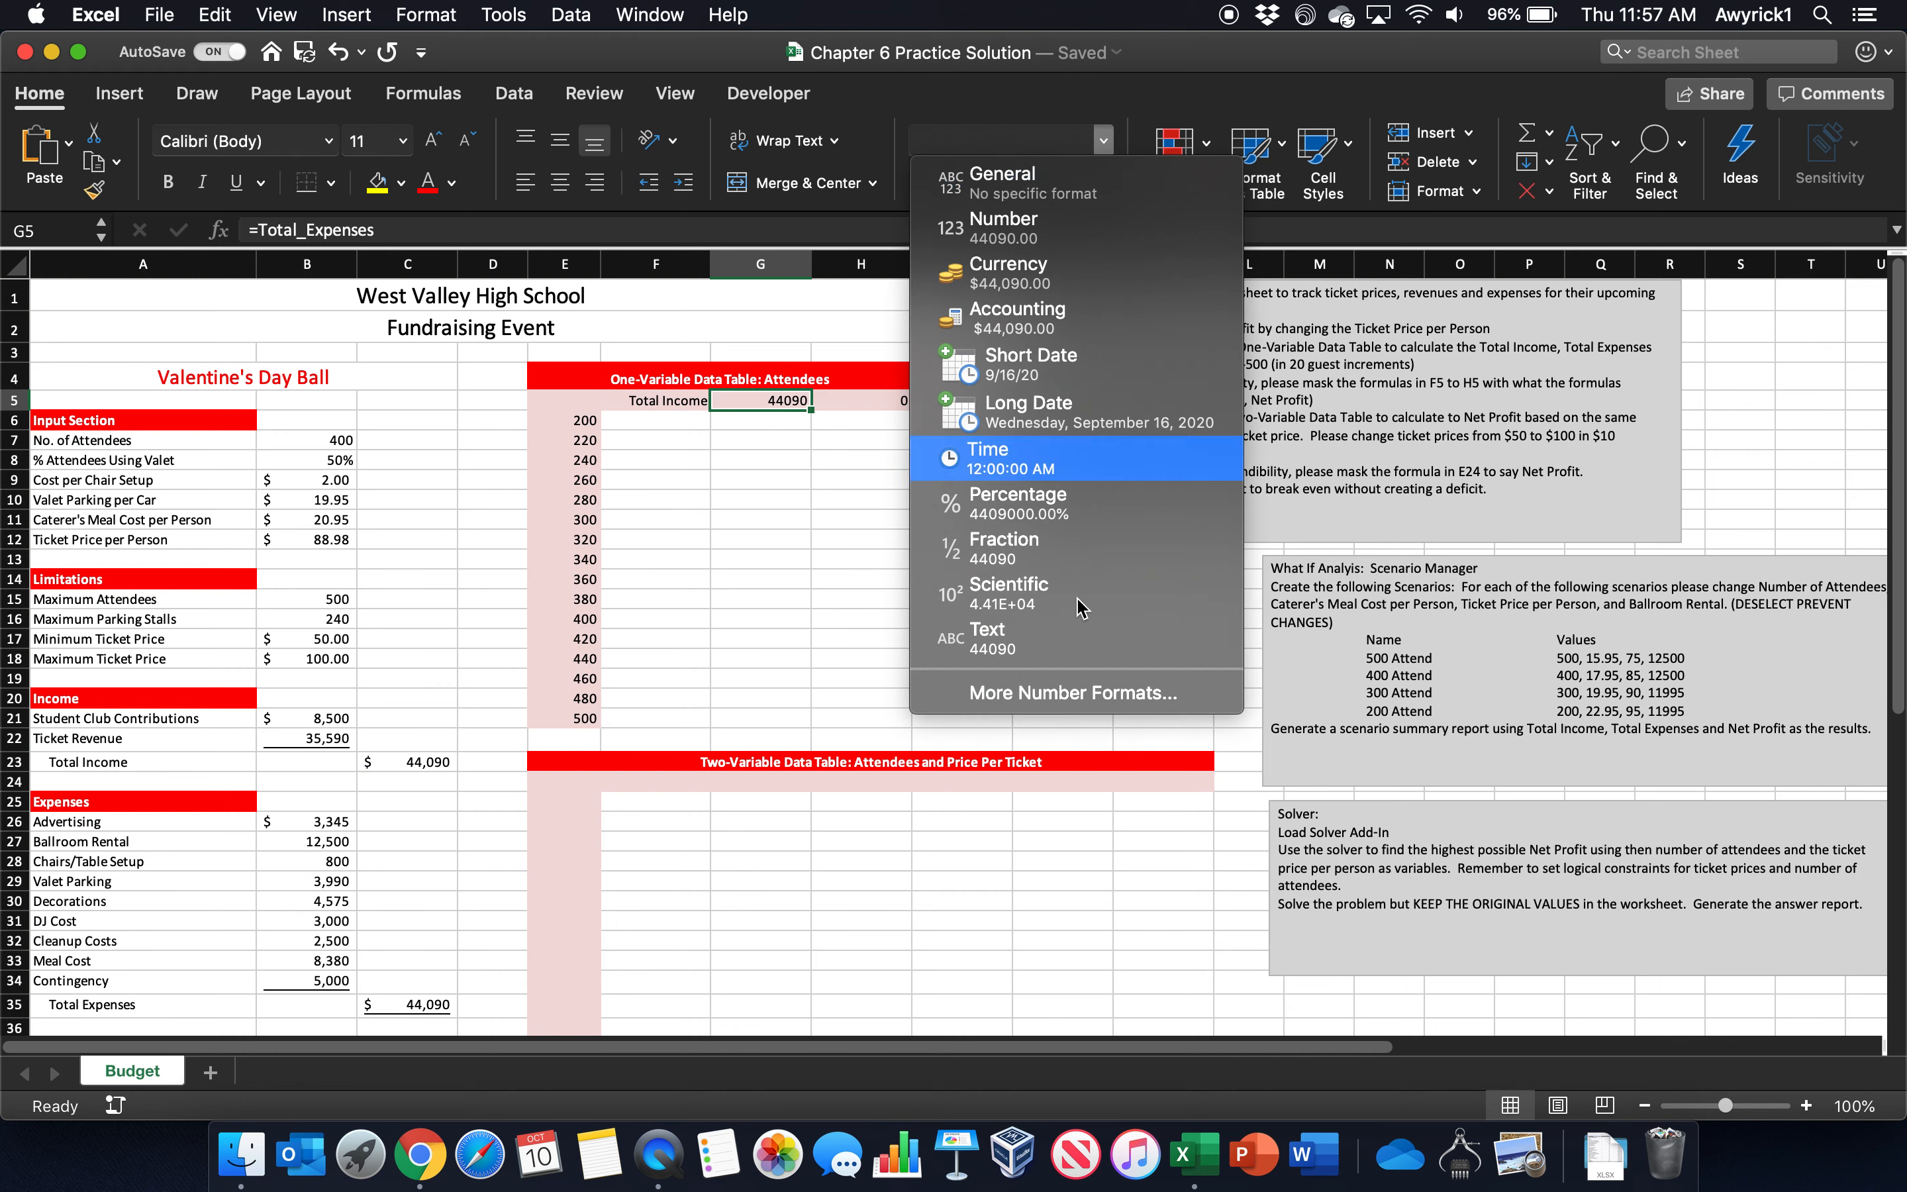
click(1027, 704)
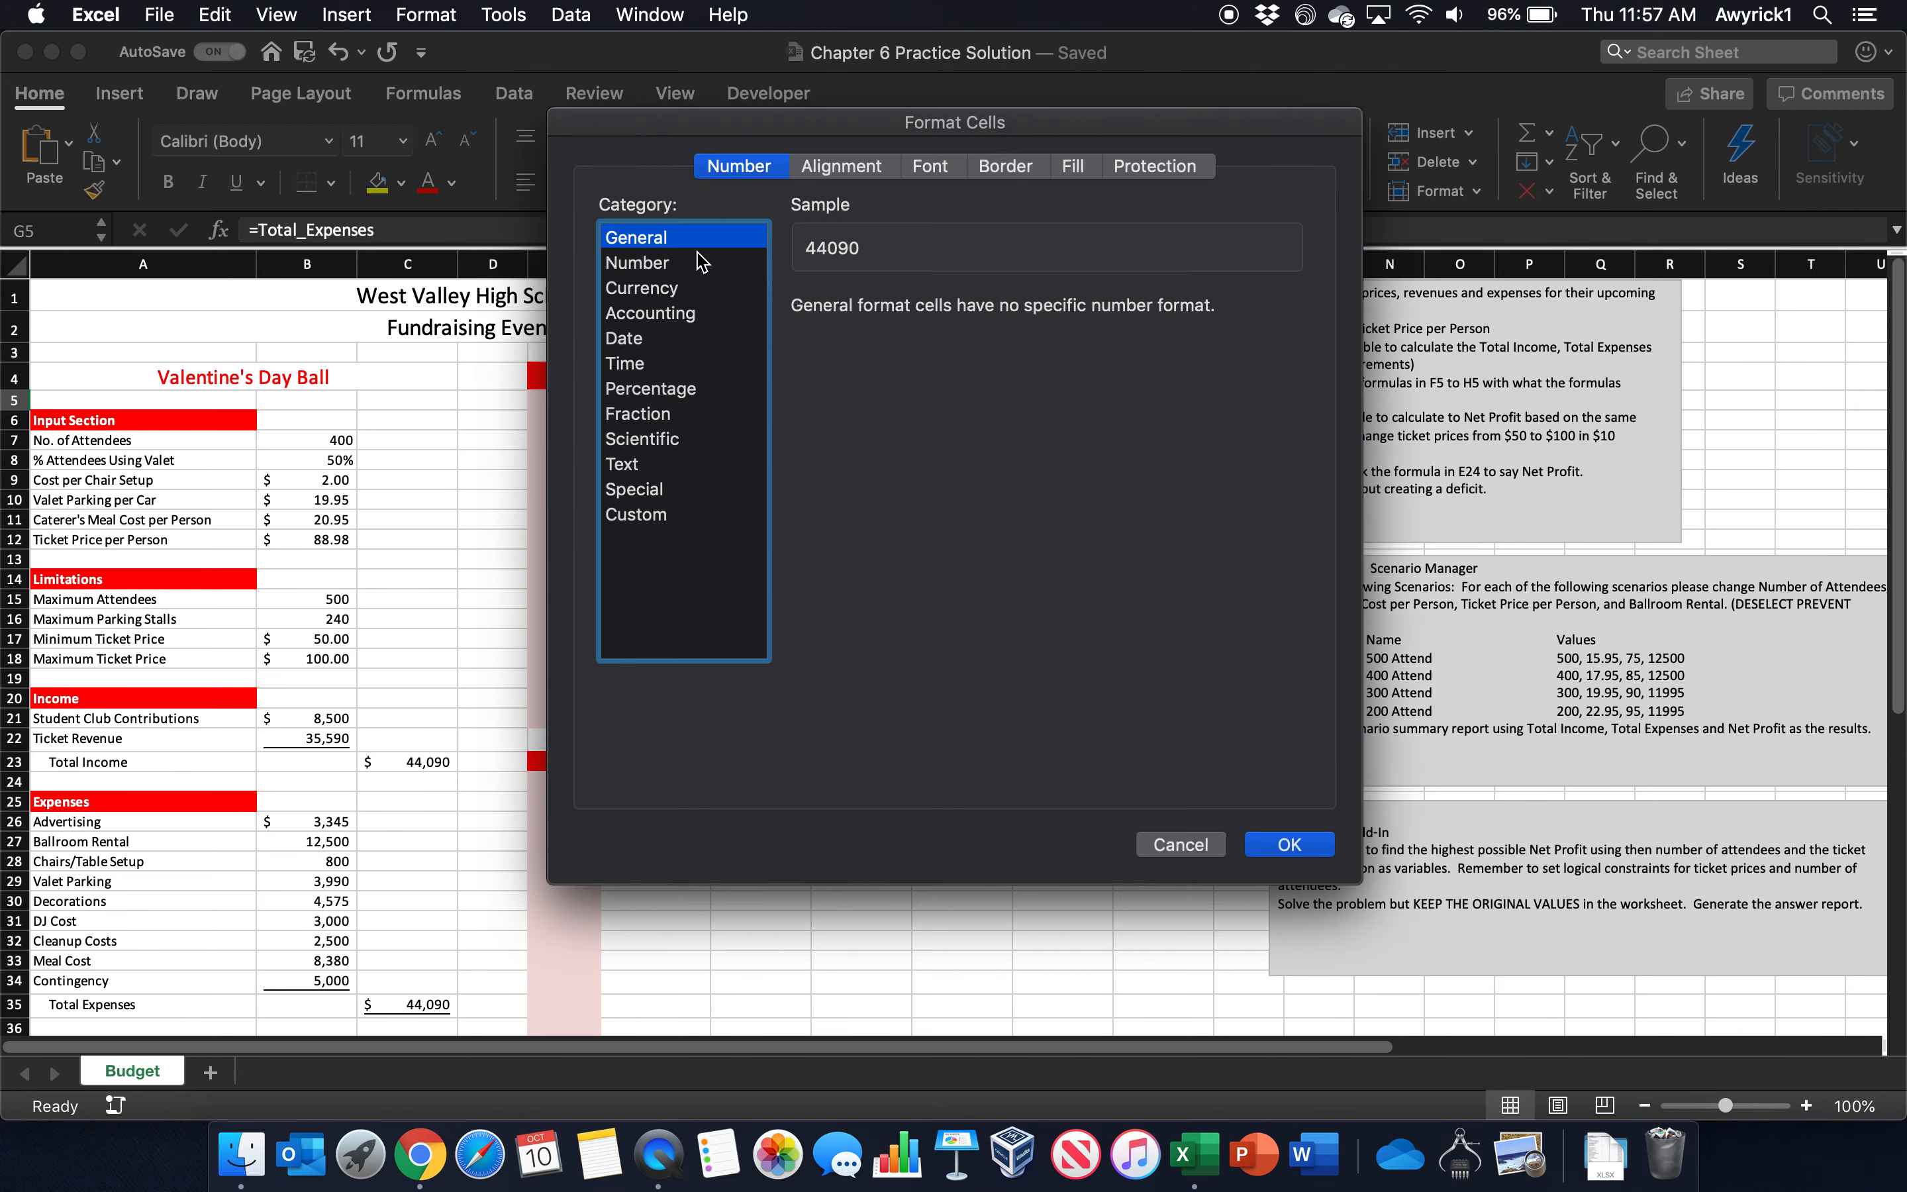
click(619, 514)
click(957, 344)
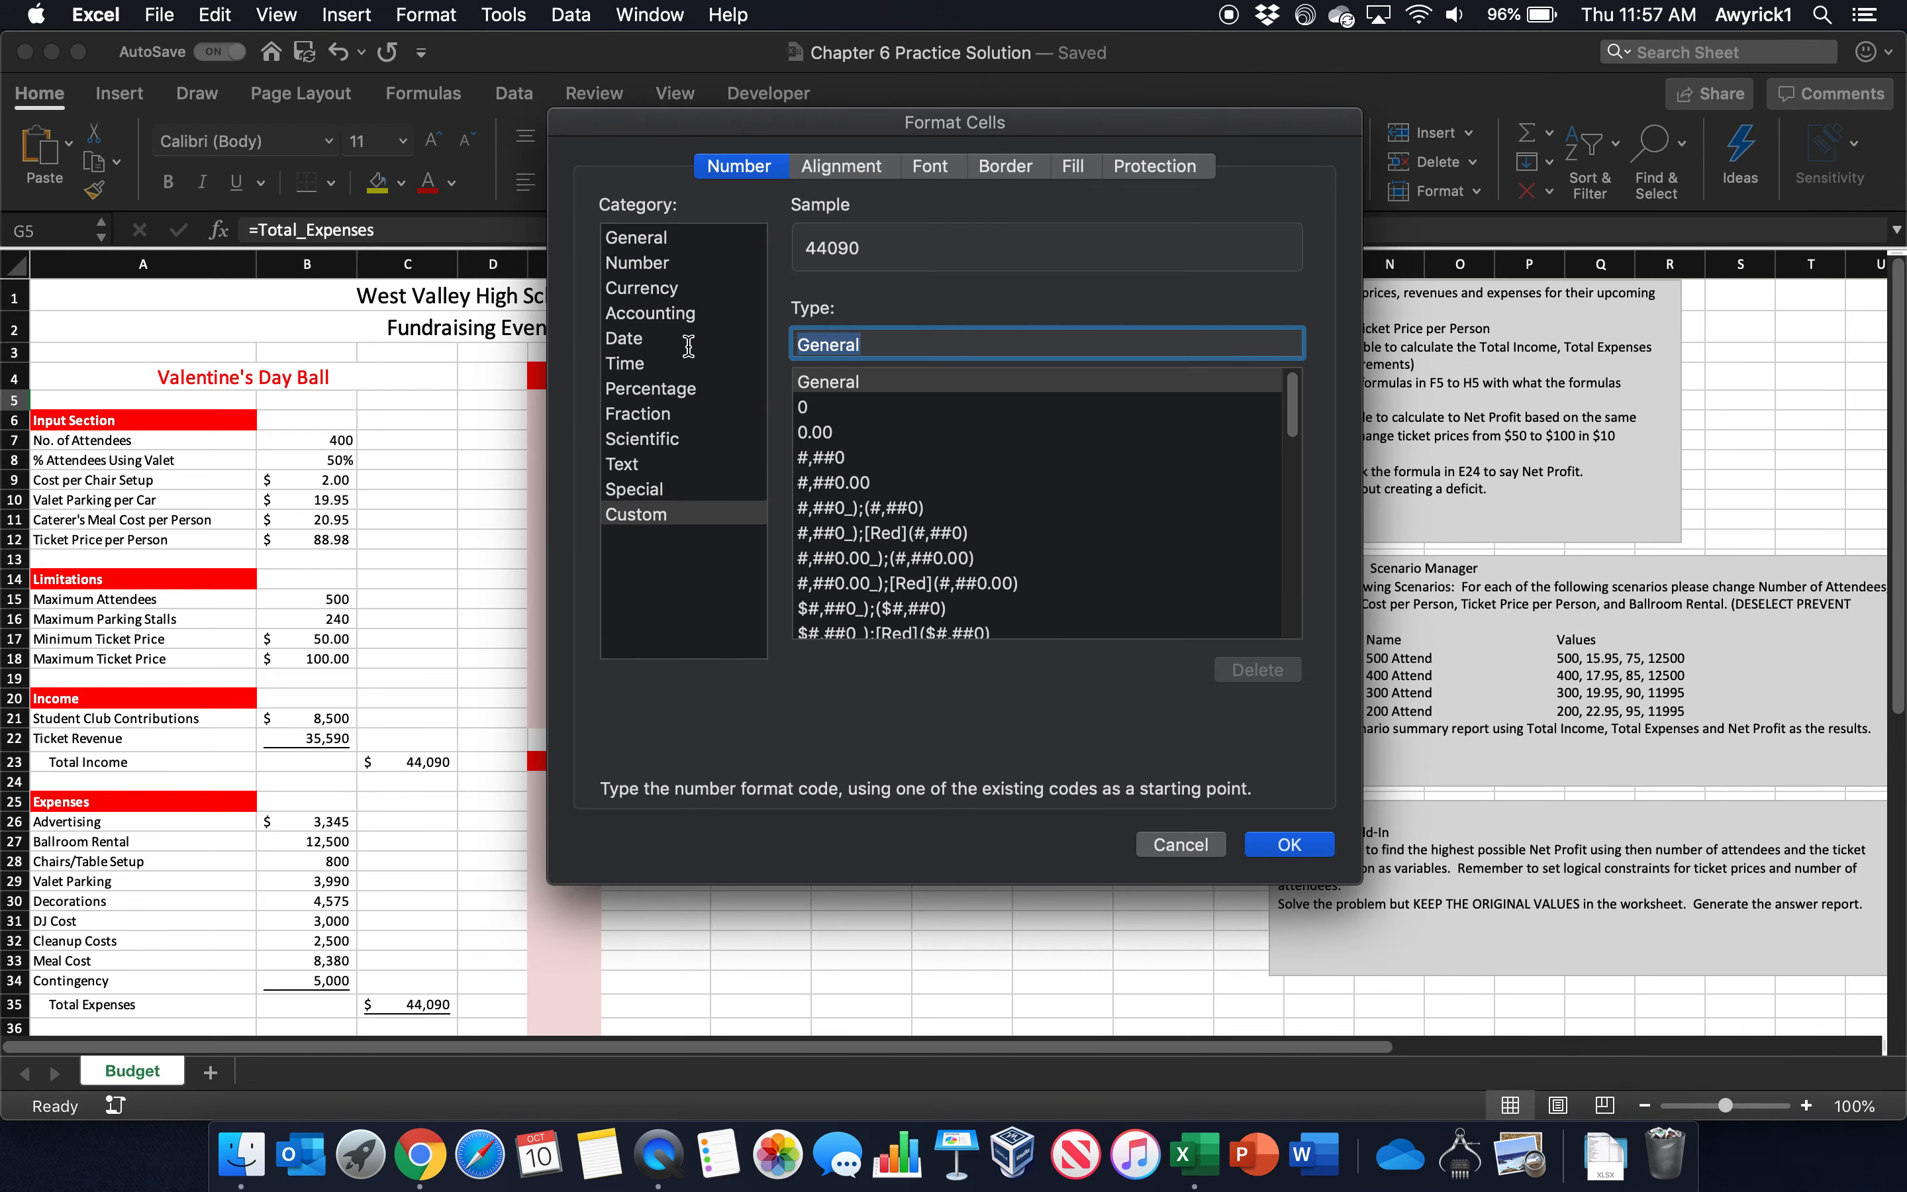
text("Total)
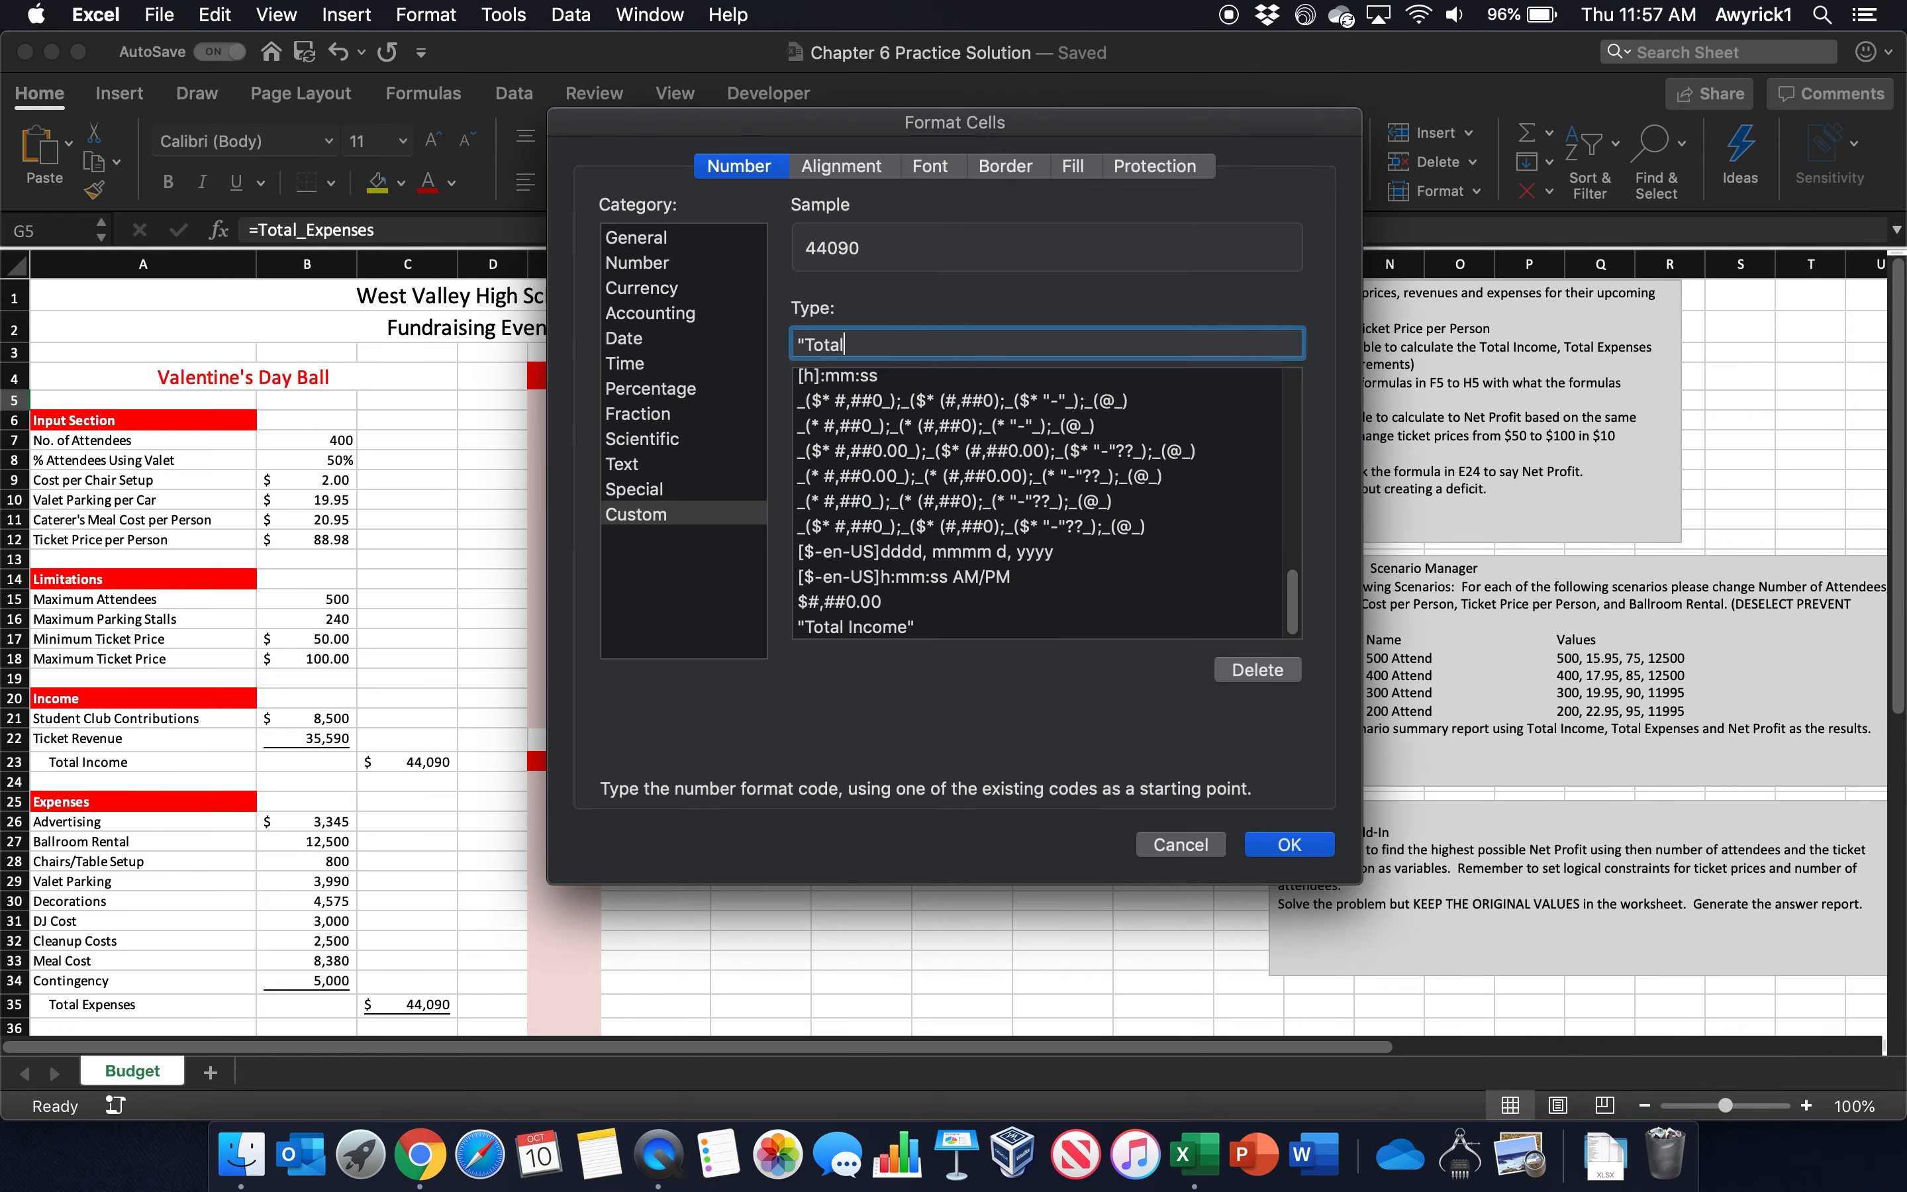
text( Expenses")
click(1289, 844)
Step: Mask the balance formula in H5 with the custom number format "Net Profit"
click(860, 401)
right_click(860, 401)
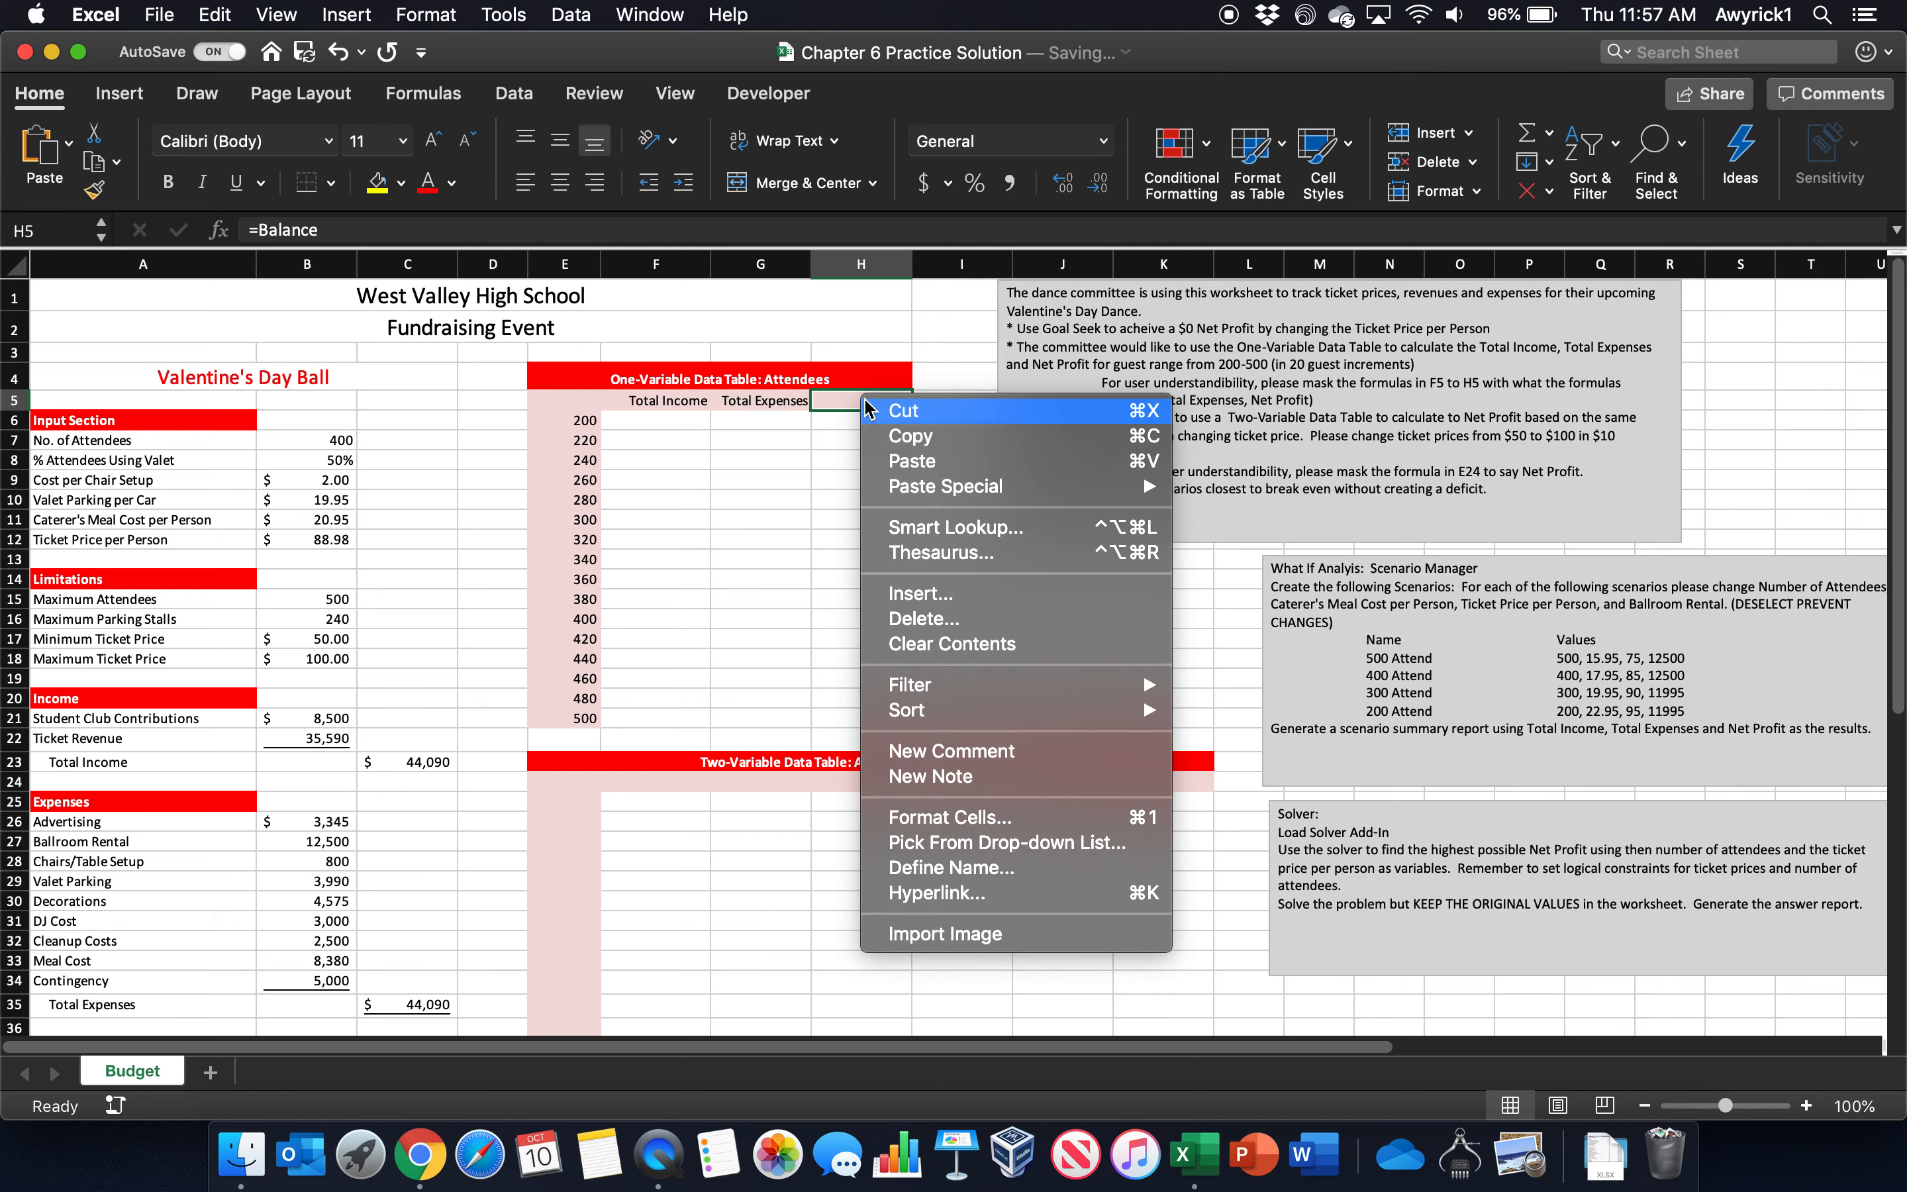
key(Escape)
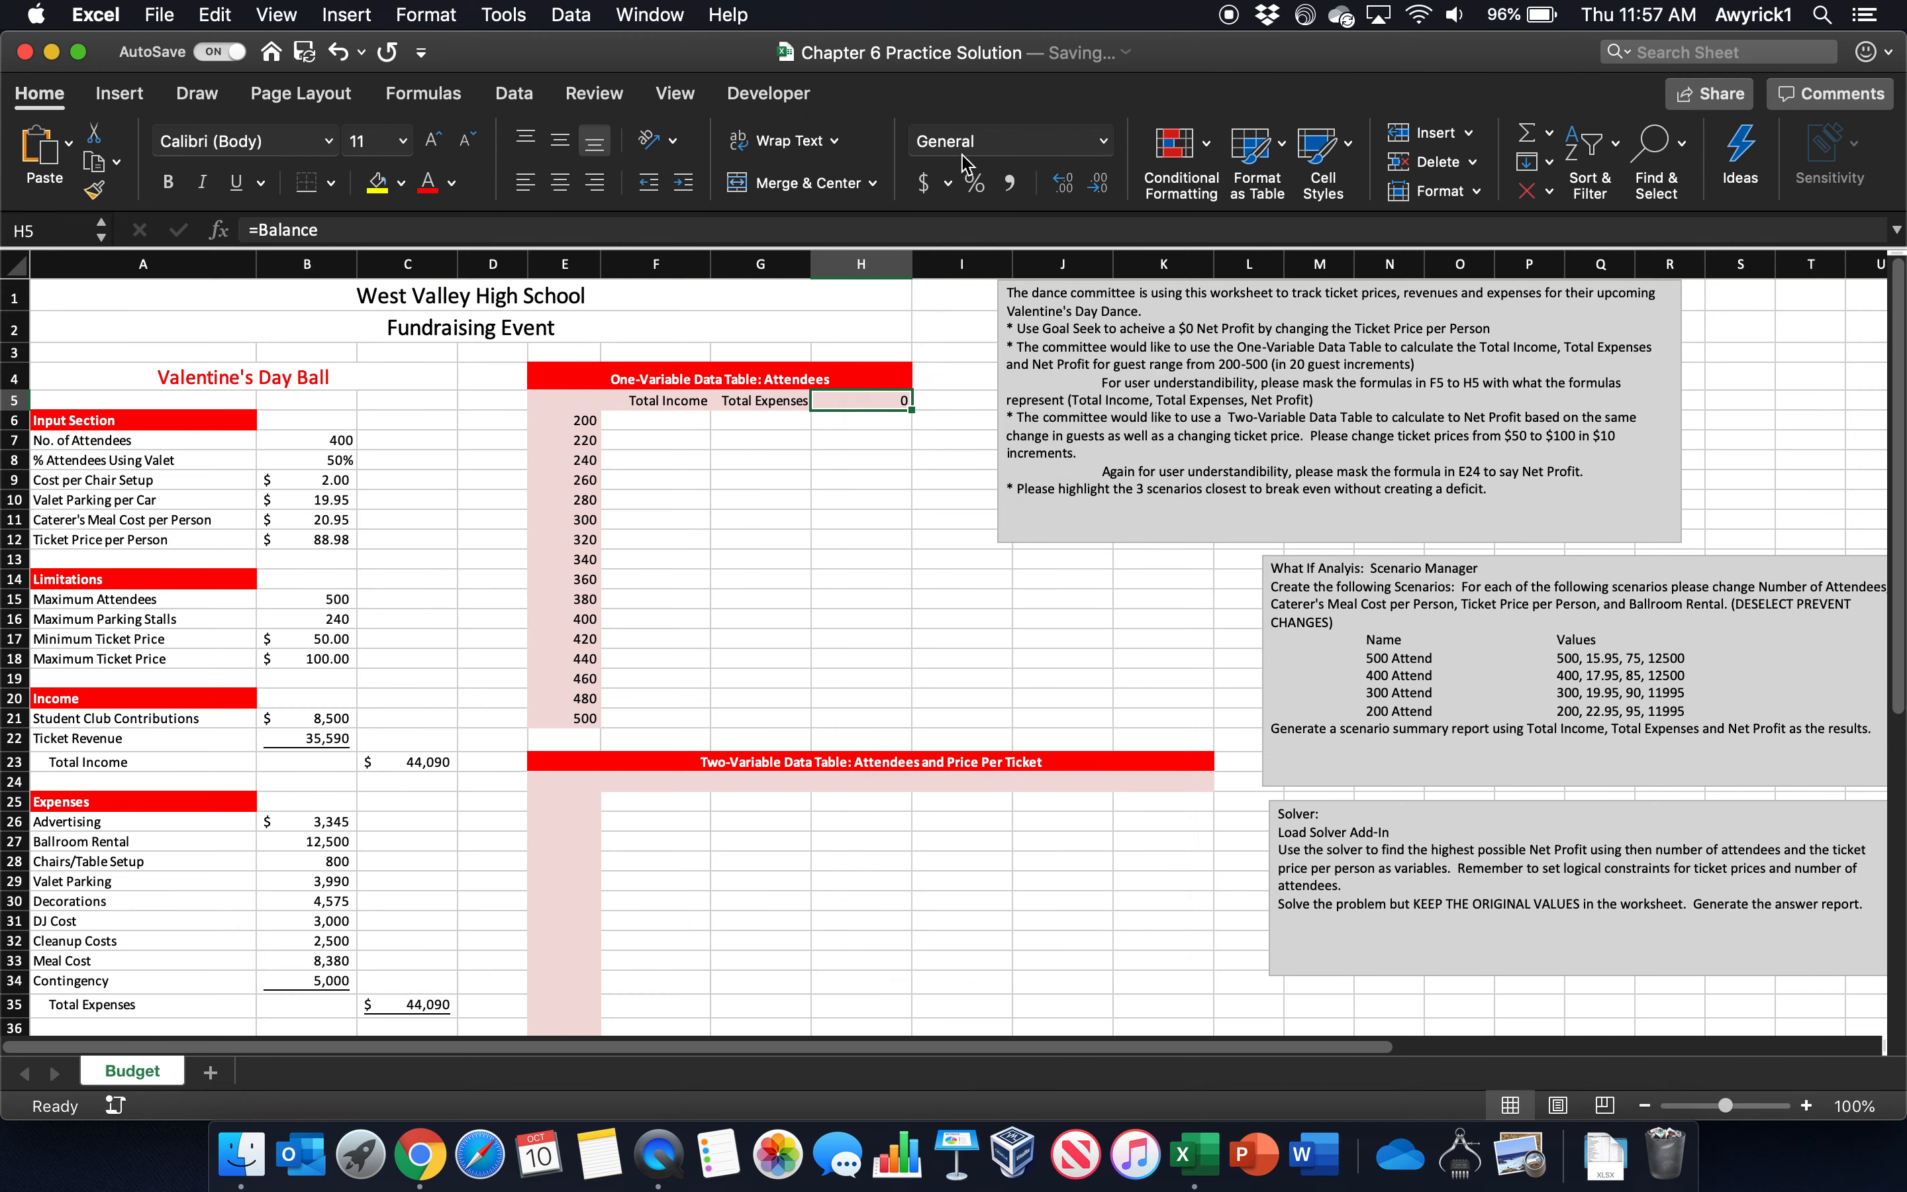
click(1103, 141)
click(1056, 692)
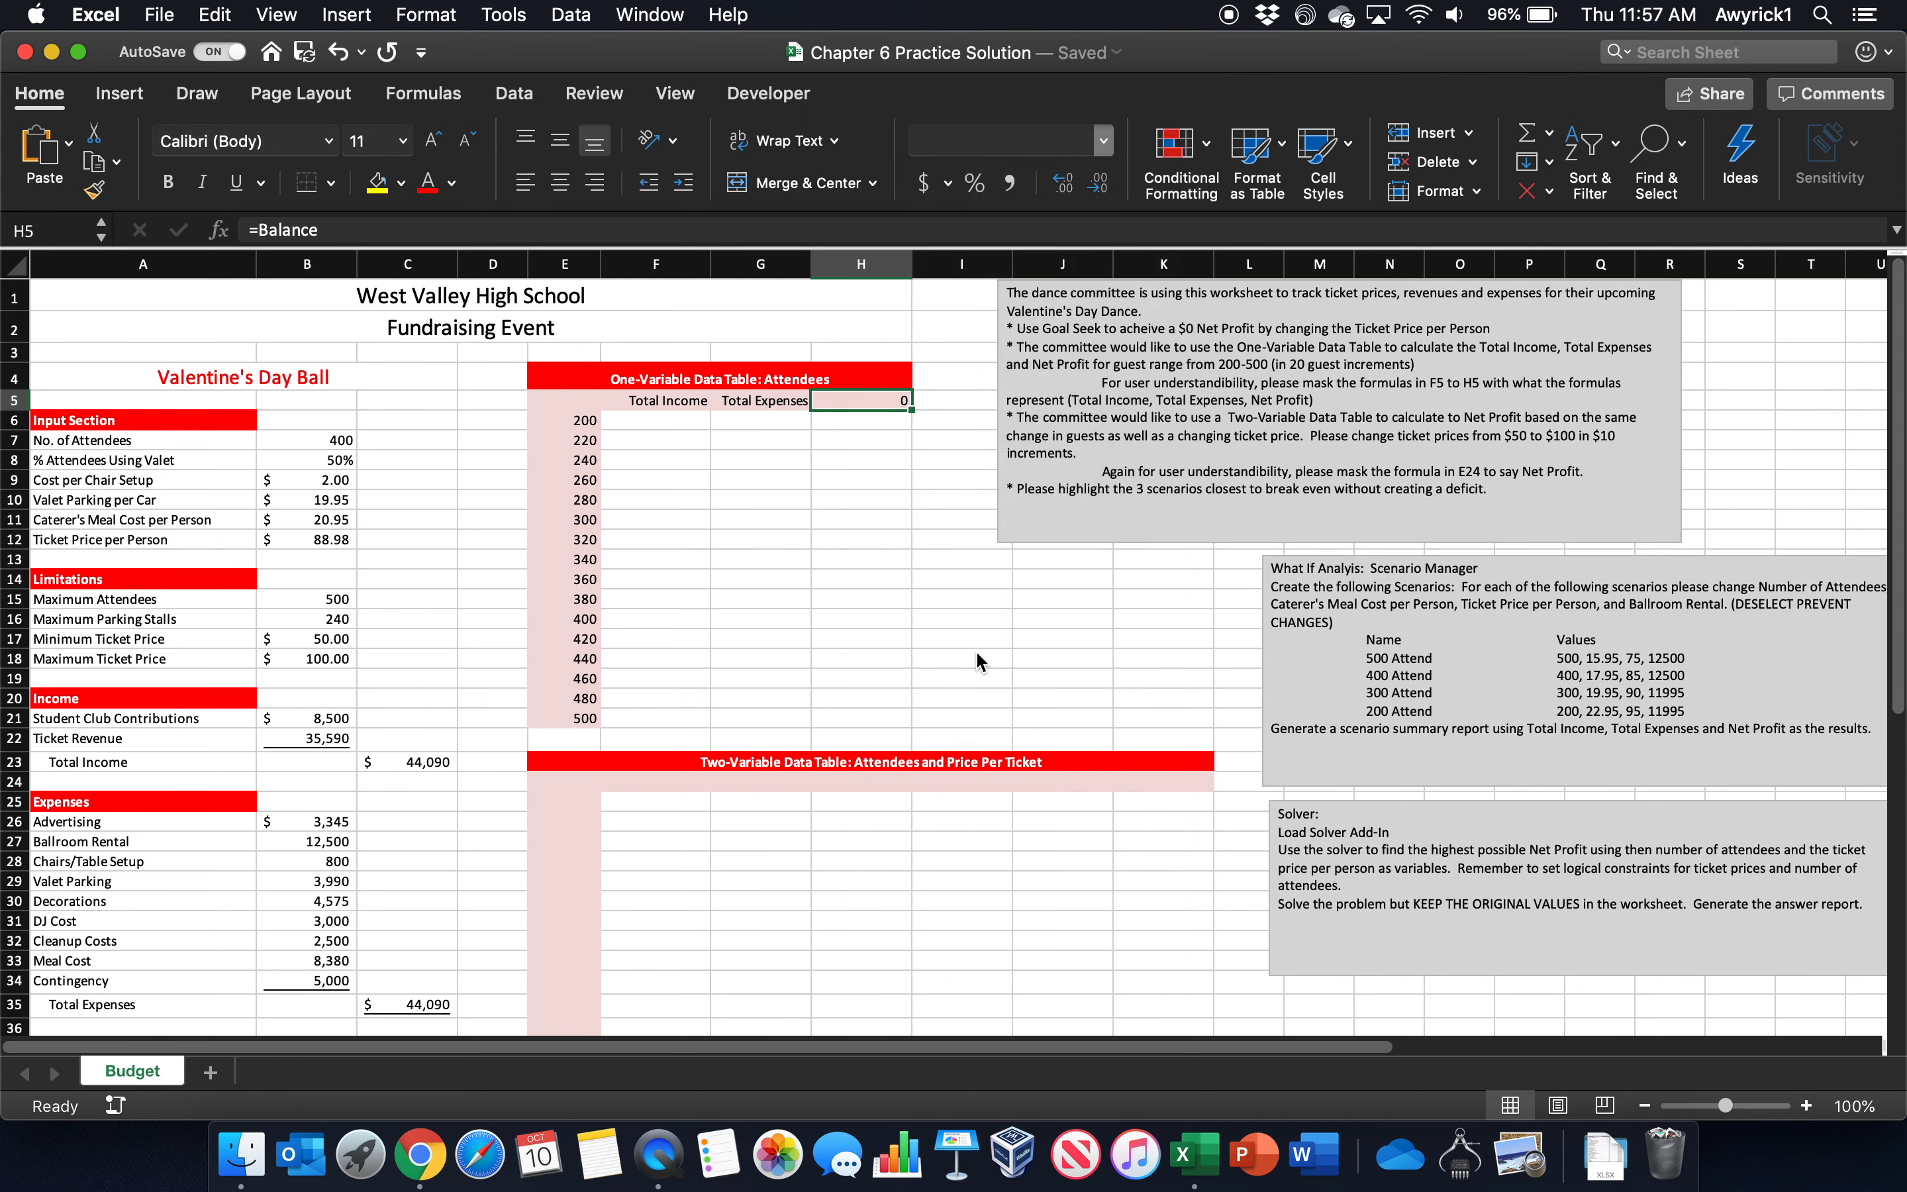
click(631, 516)
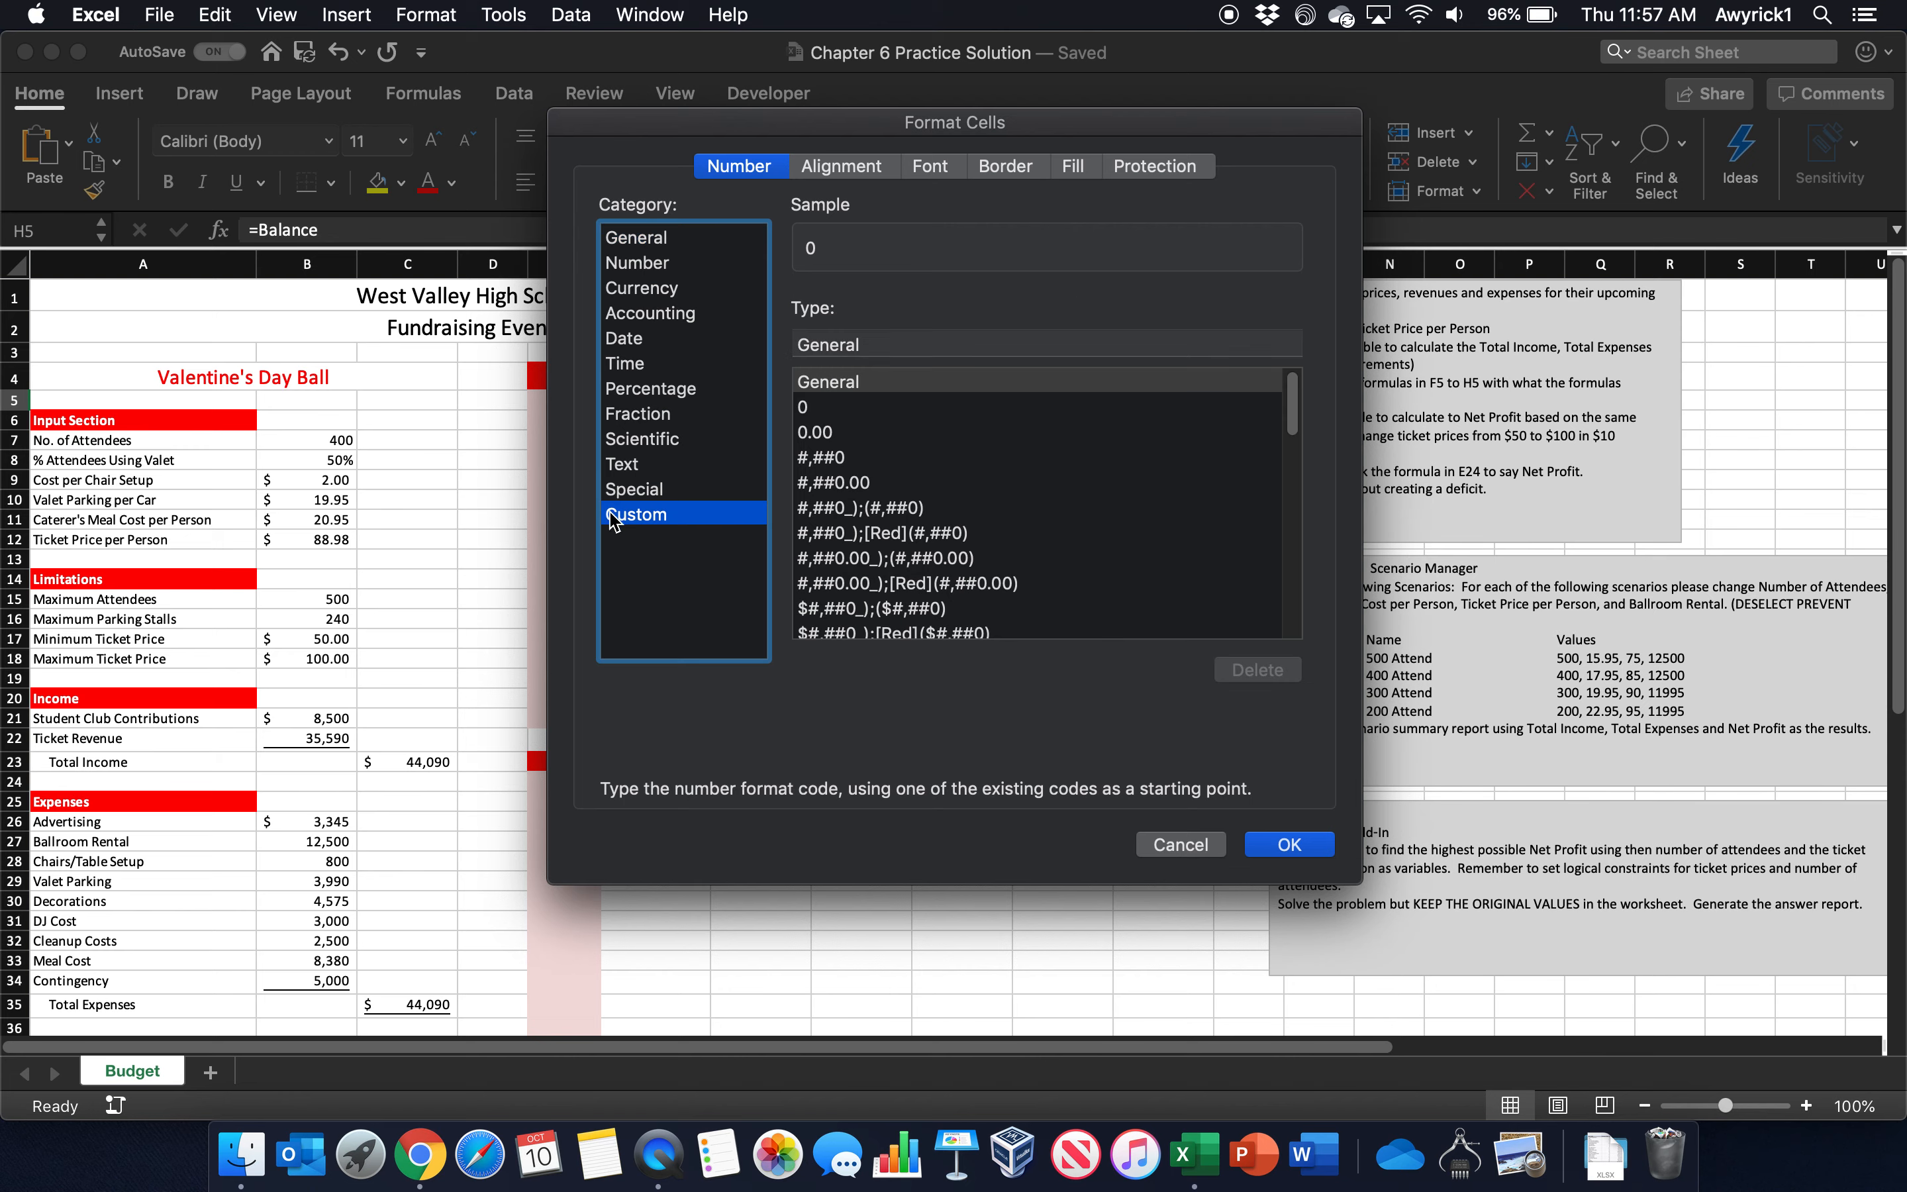
double_click(888, 344)
text("Net Pro)
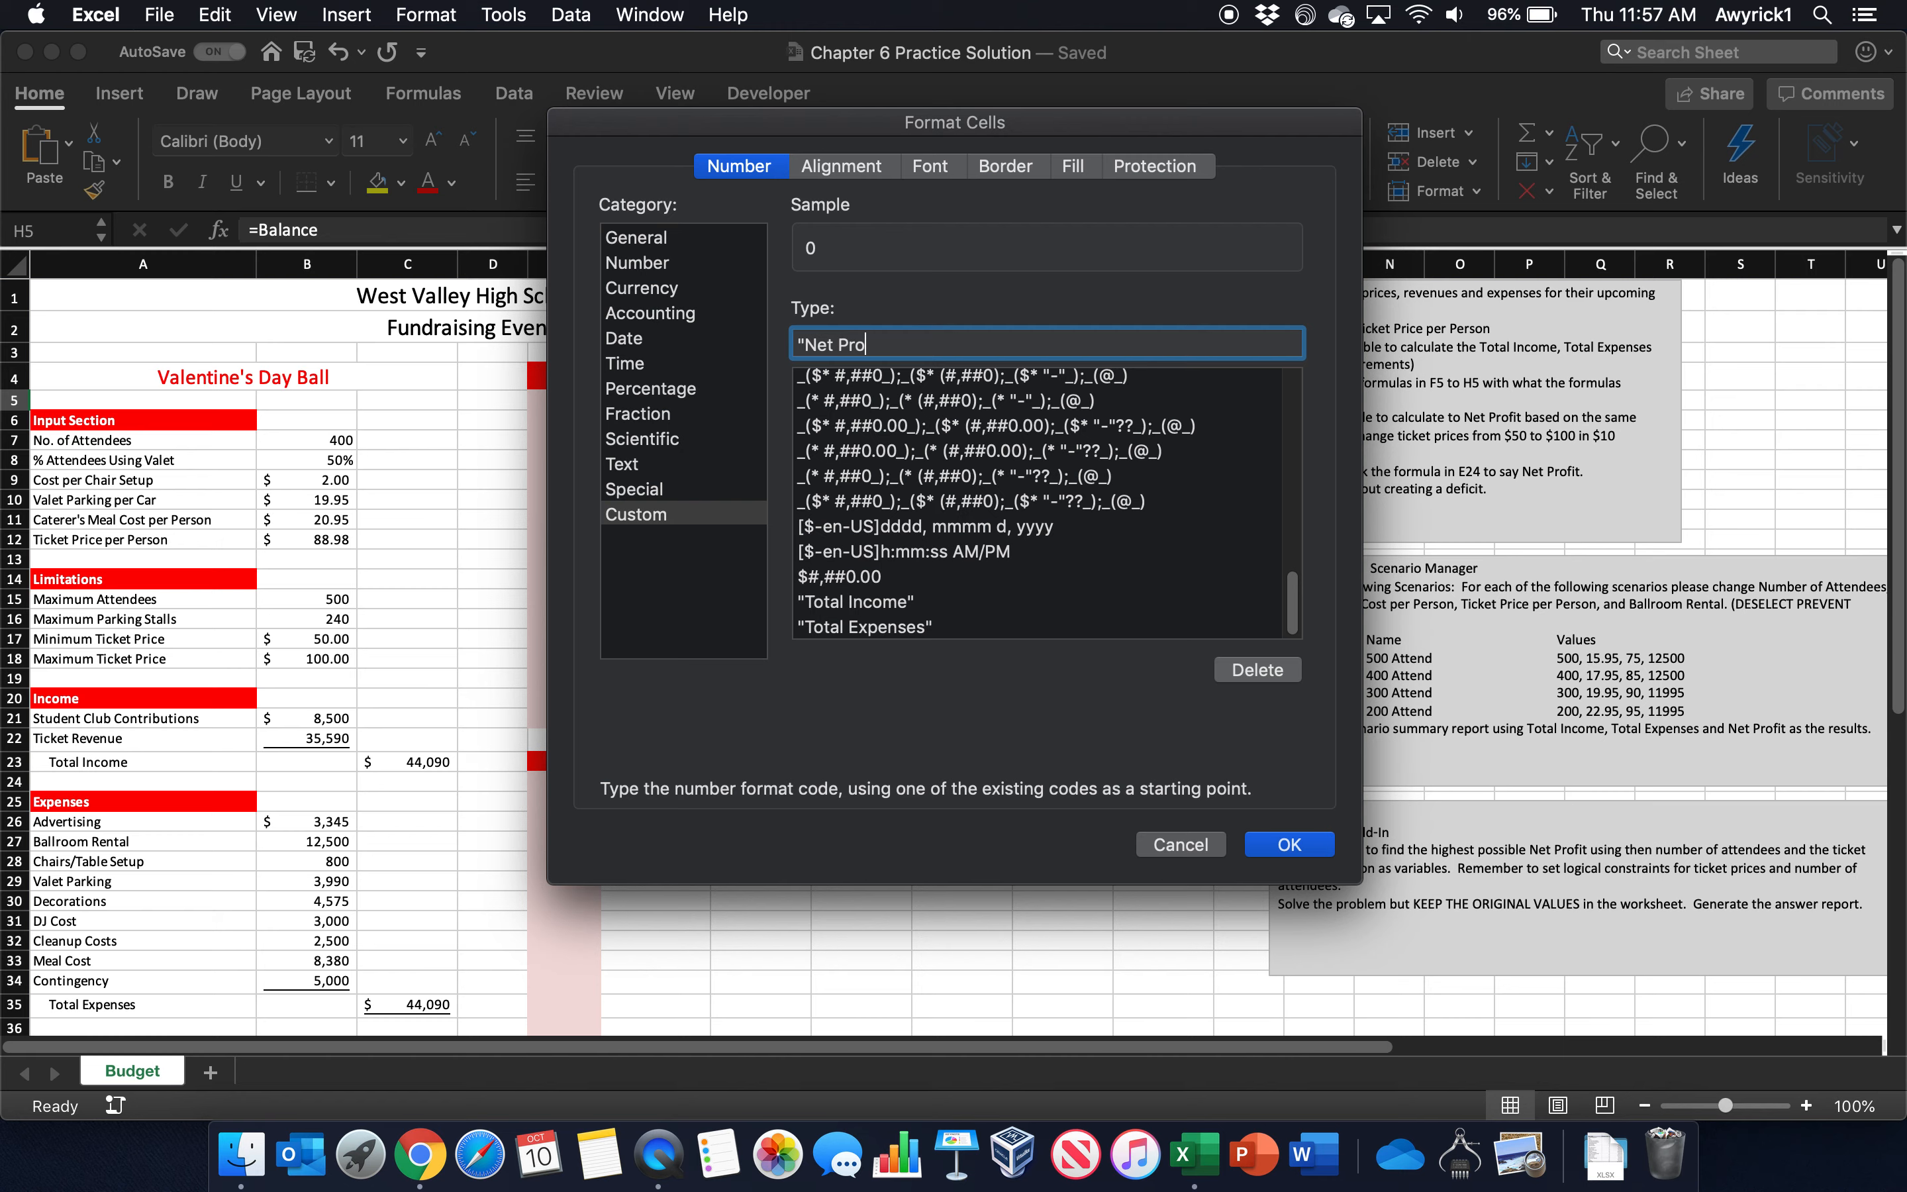
text(fit")
click(1289, 844)
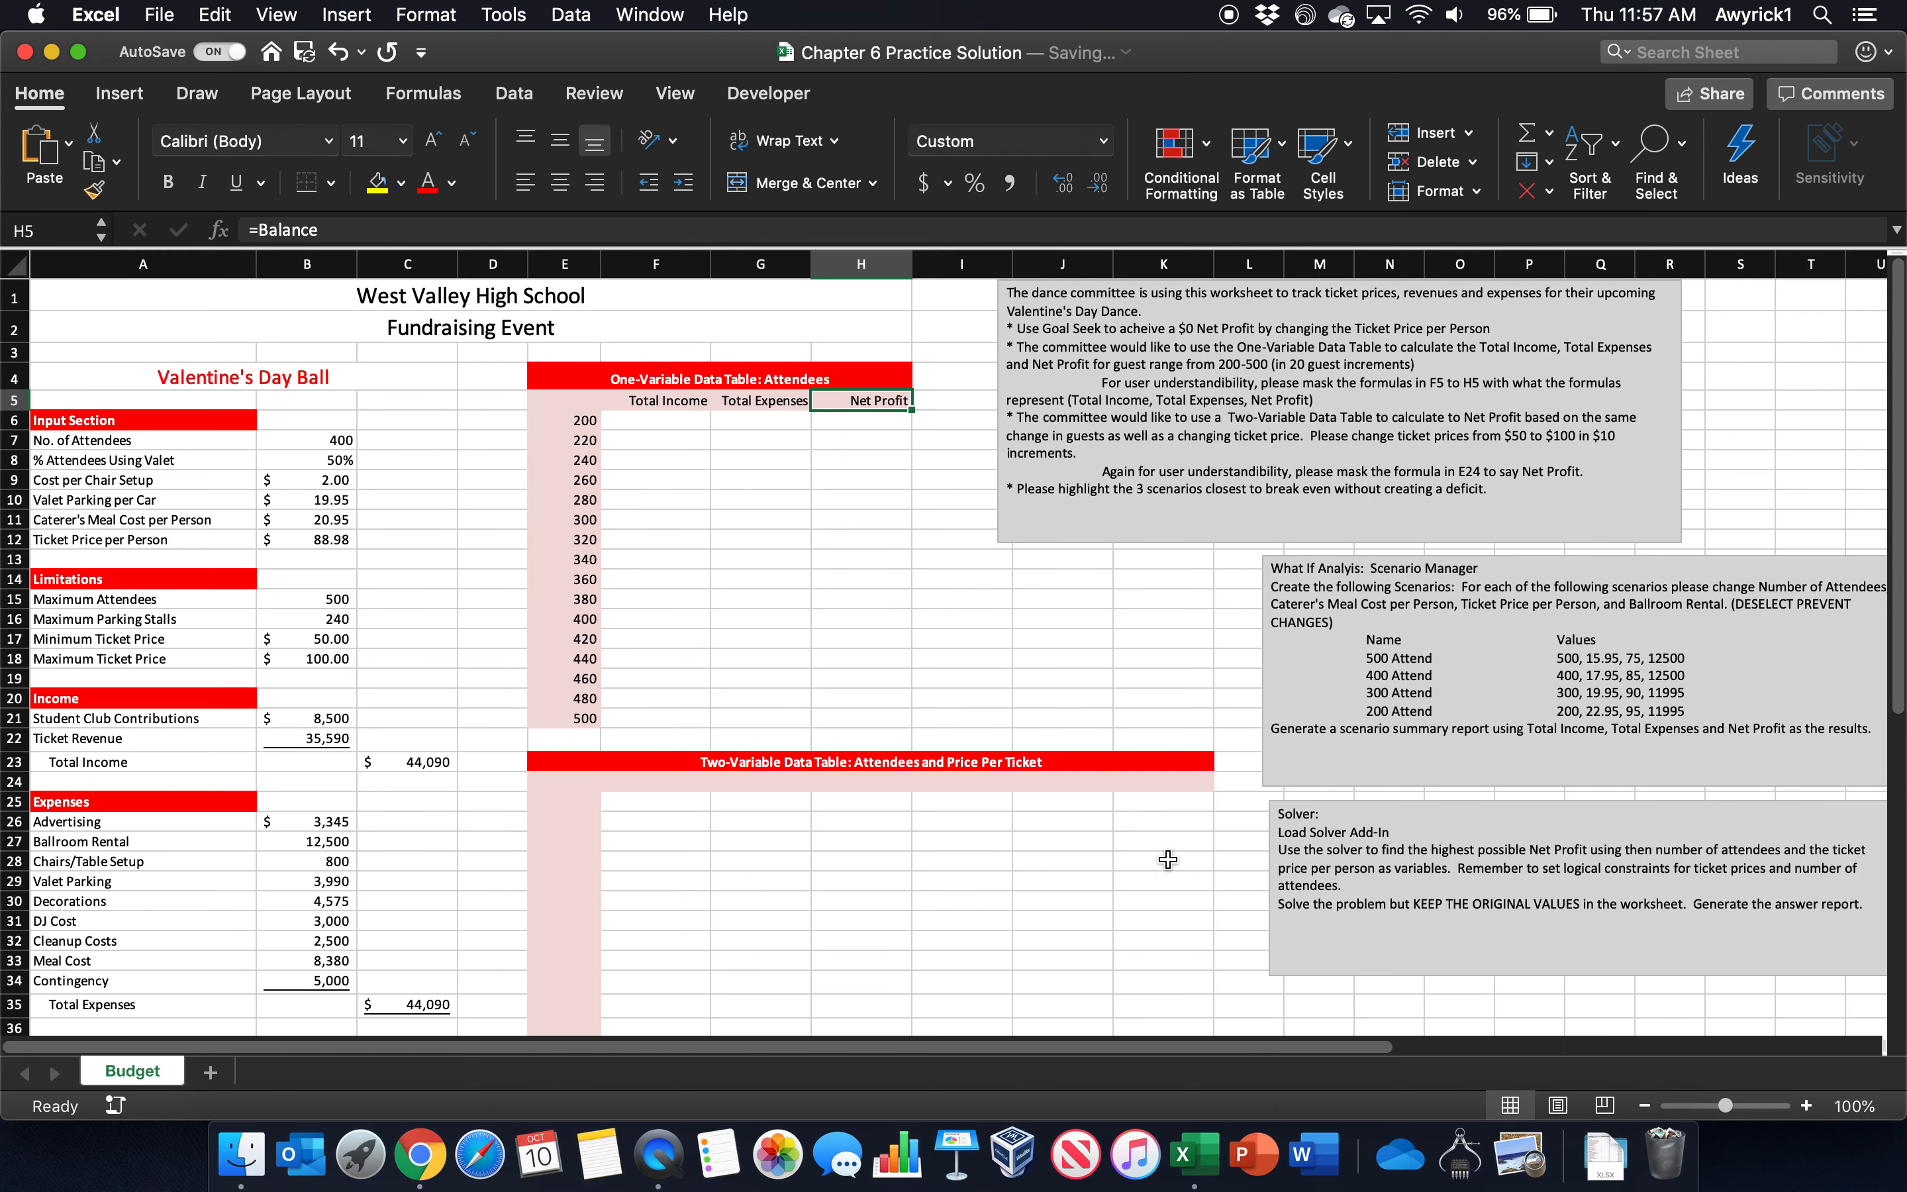
Step: Check the formulas behind the masked headings in F5, G5 and H5 of the one-variable table
click(760, 559)
drag(633, 402, 859, 399)
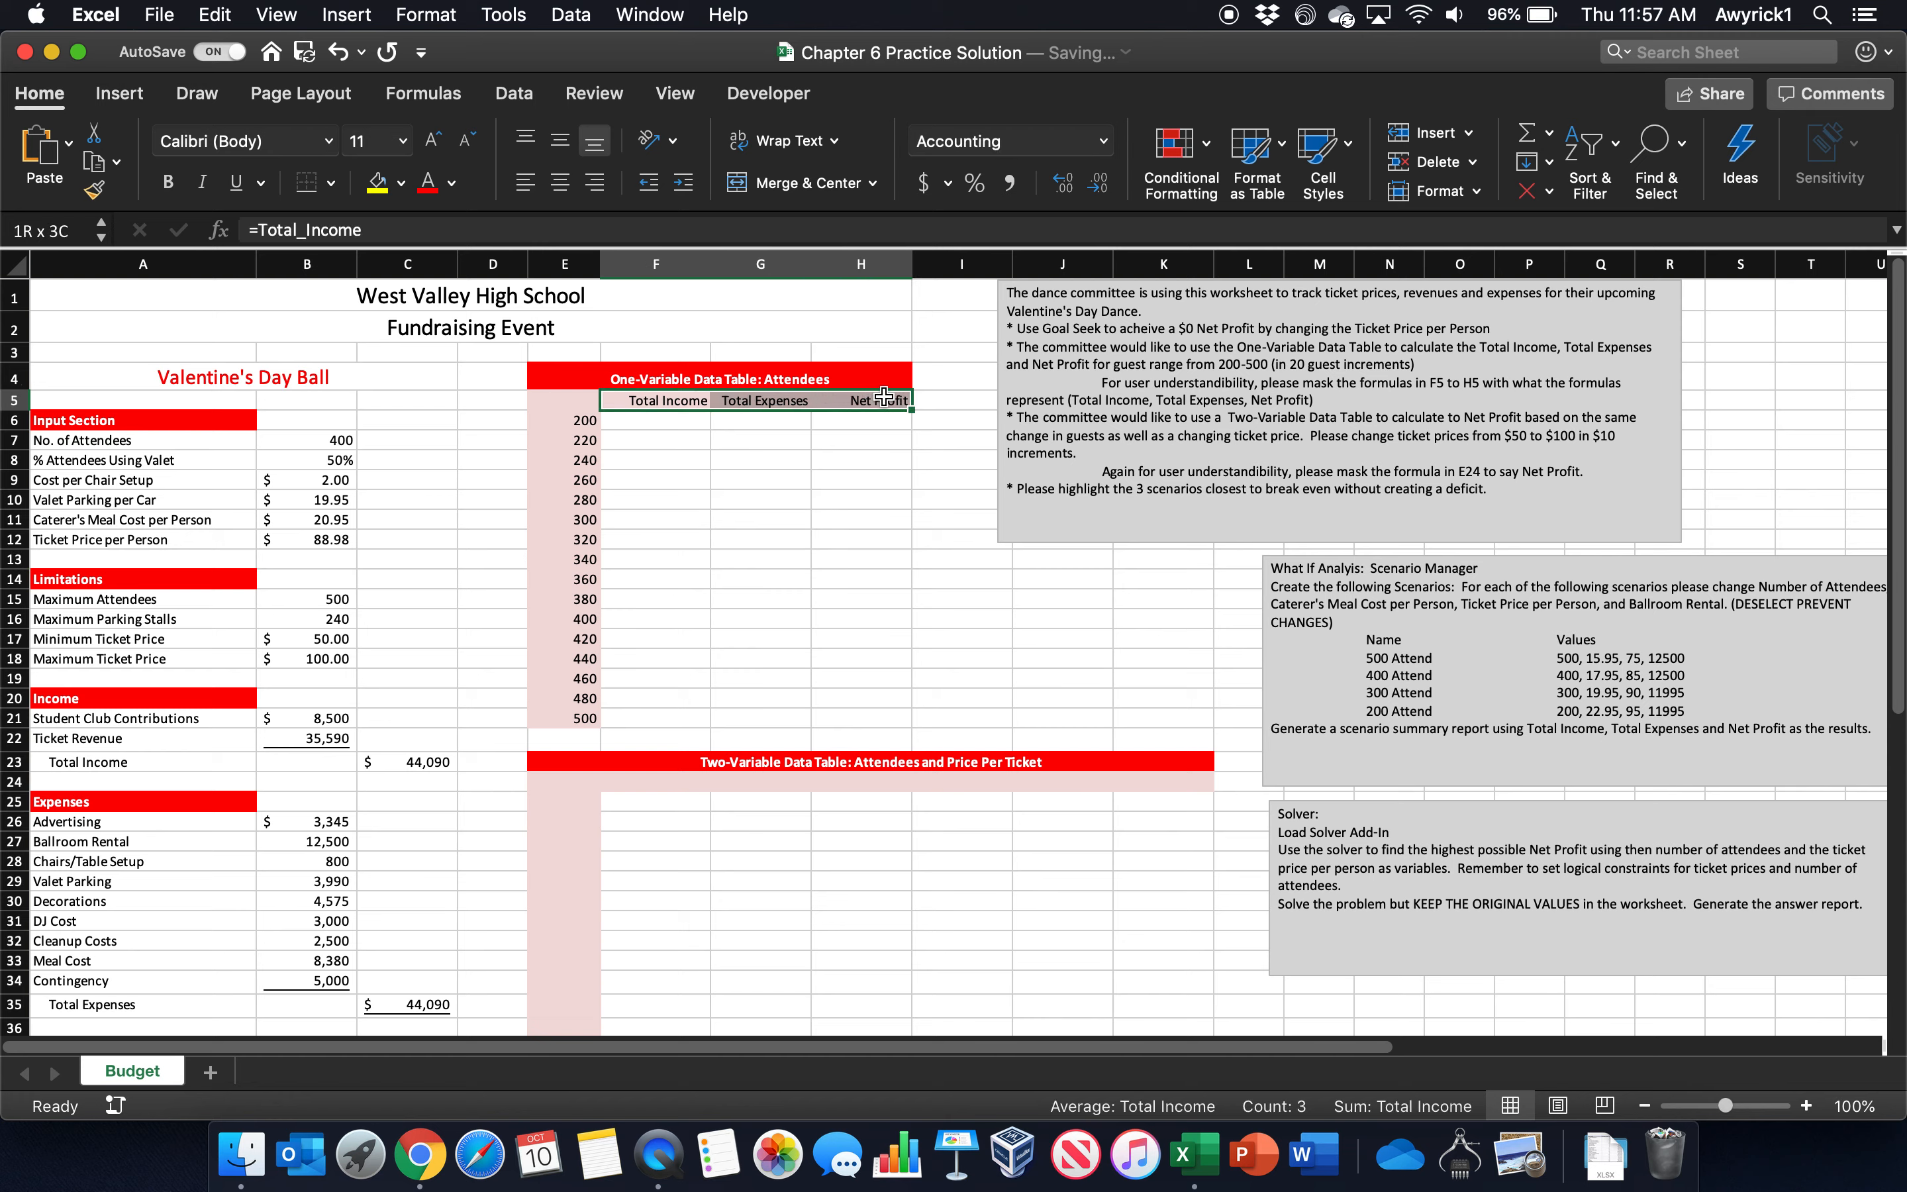
click(851, 439)
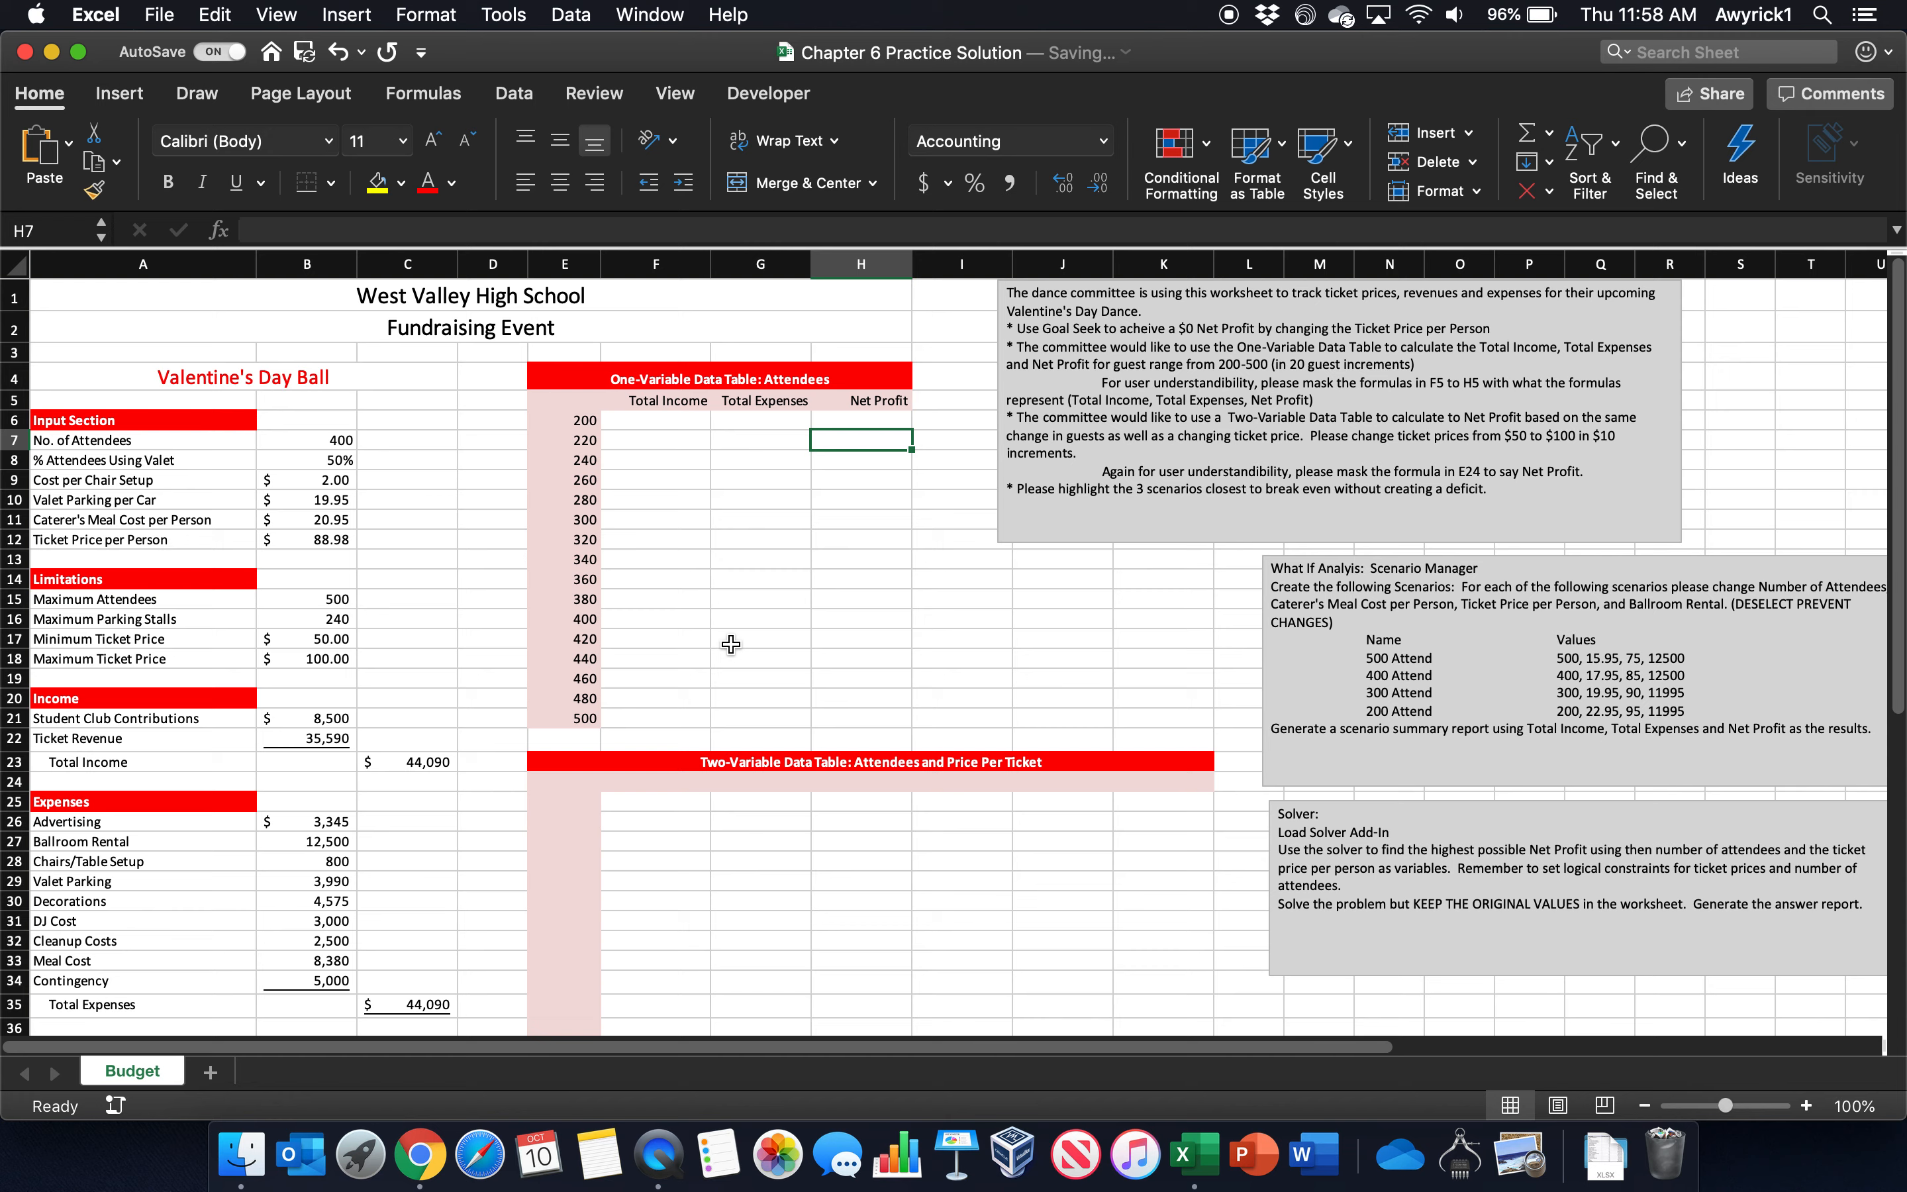
click(644, 385)
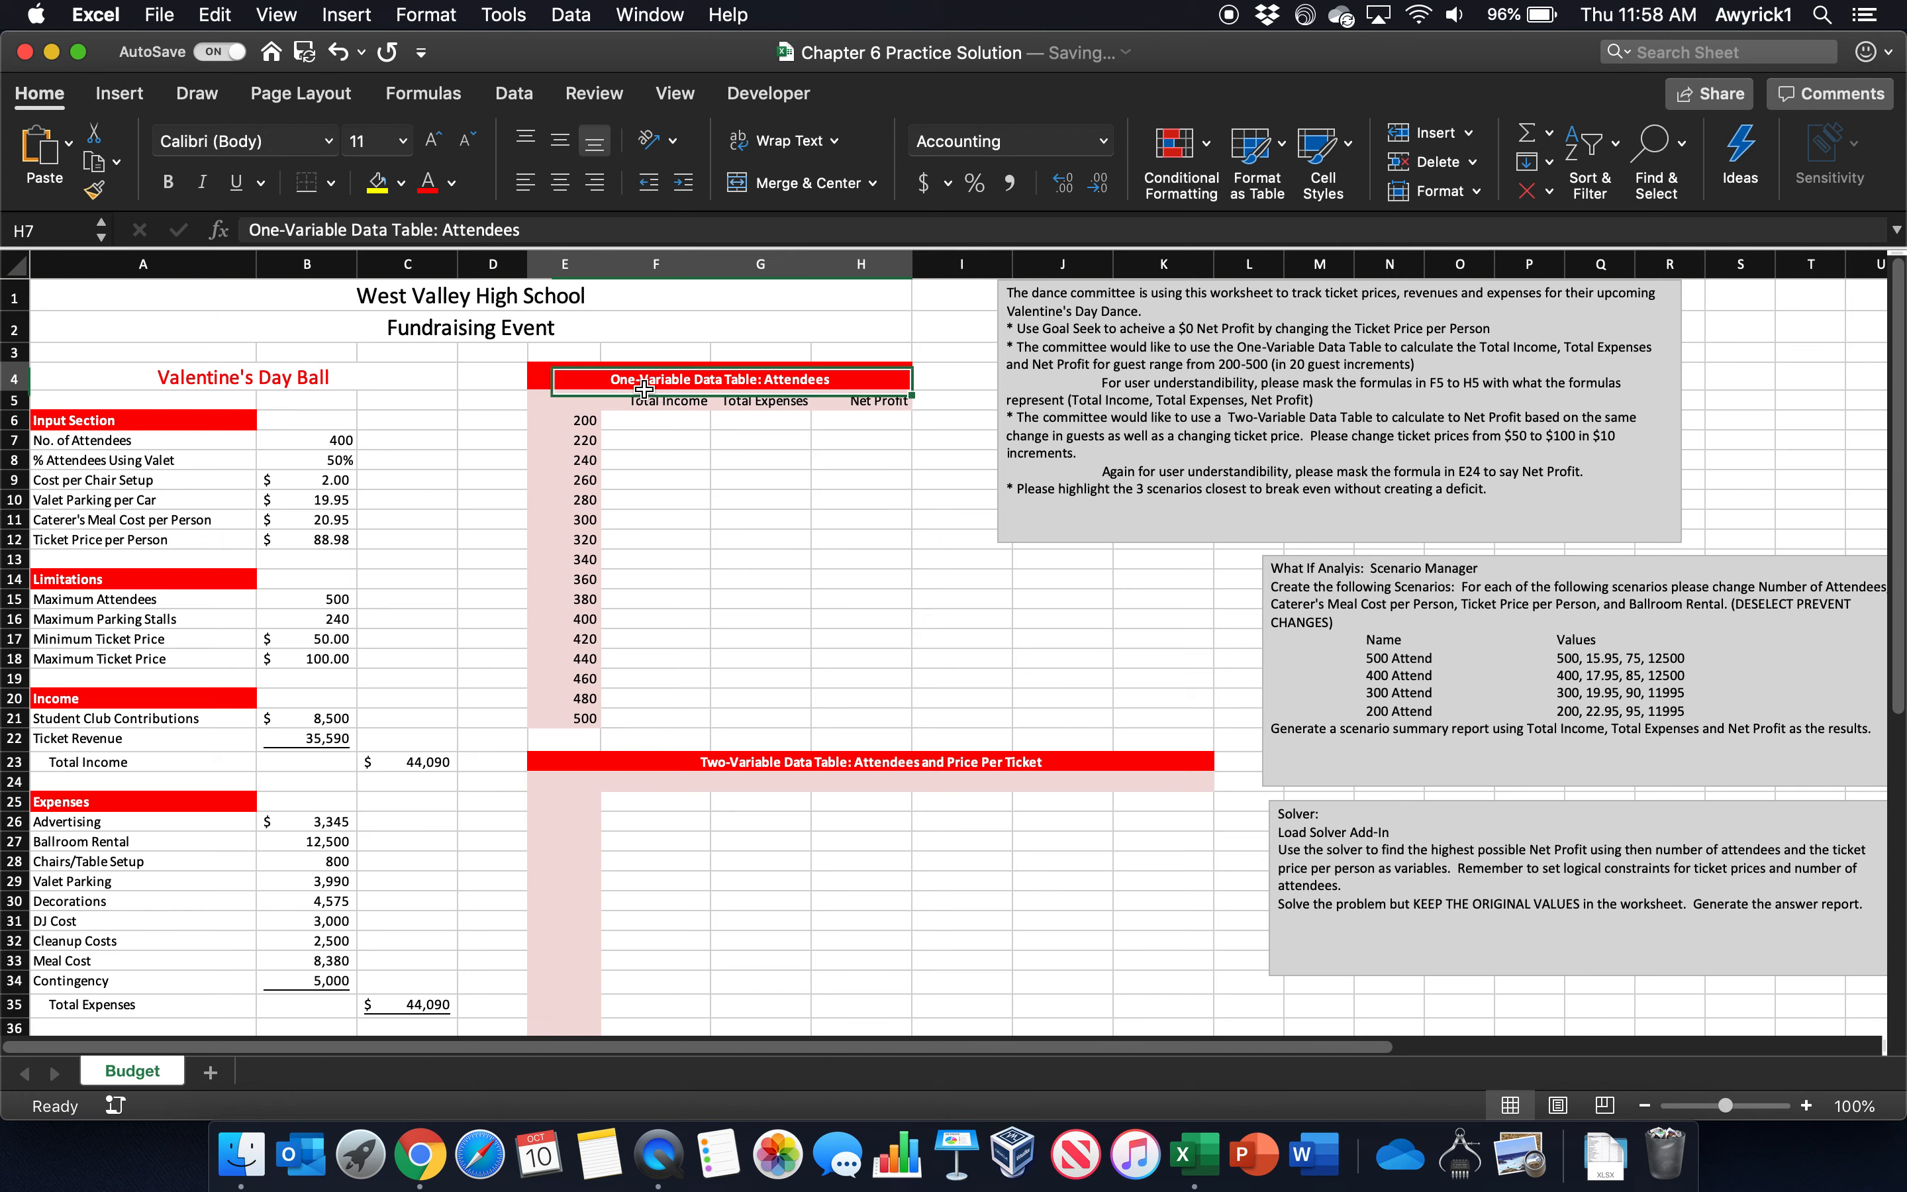
click(725, 404)
click(695, 403)
click(766, 404)
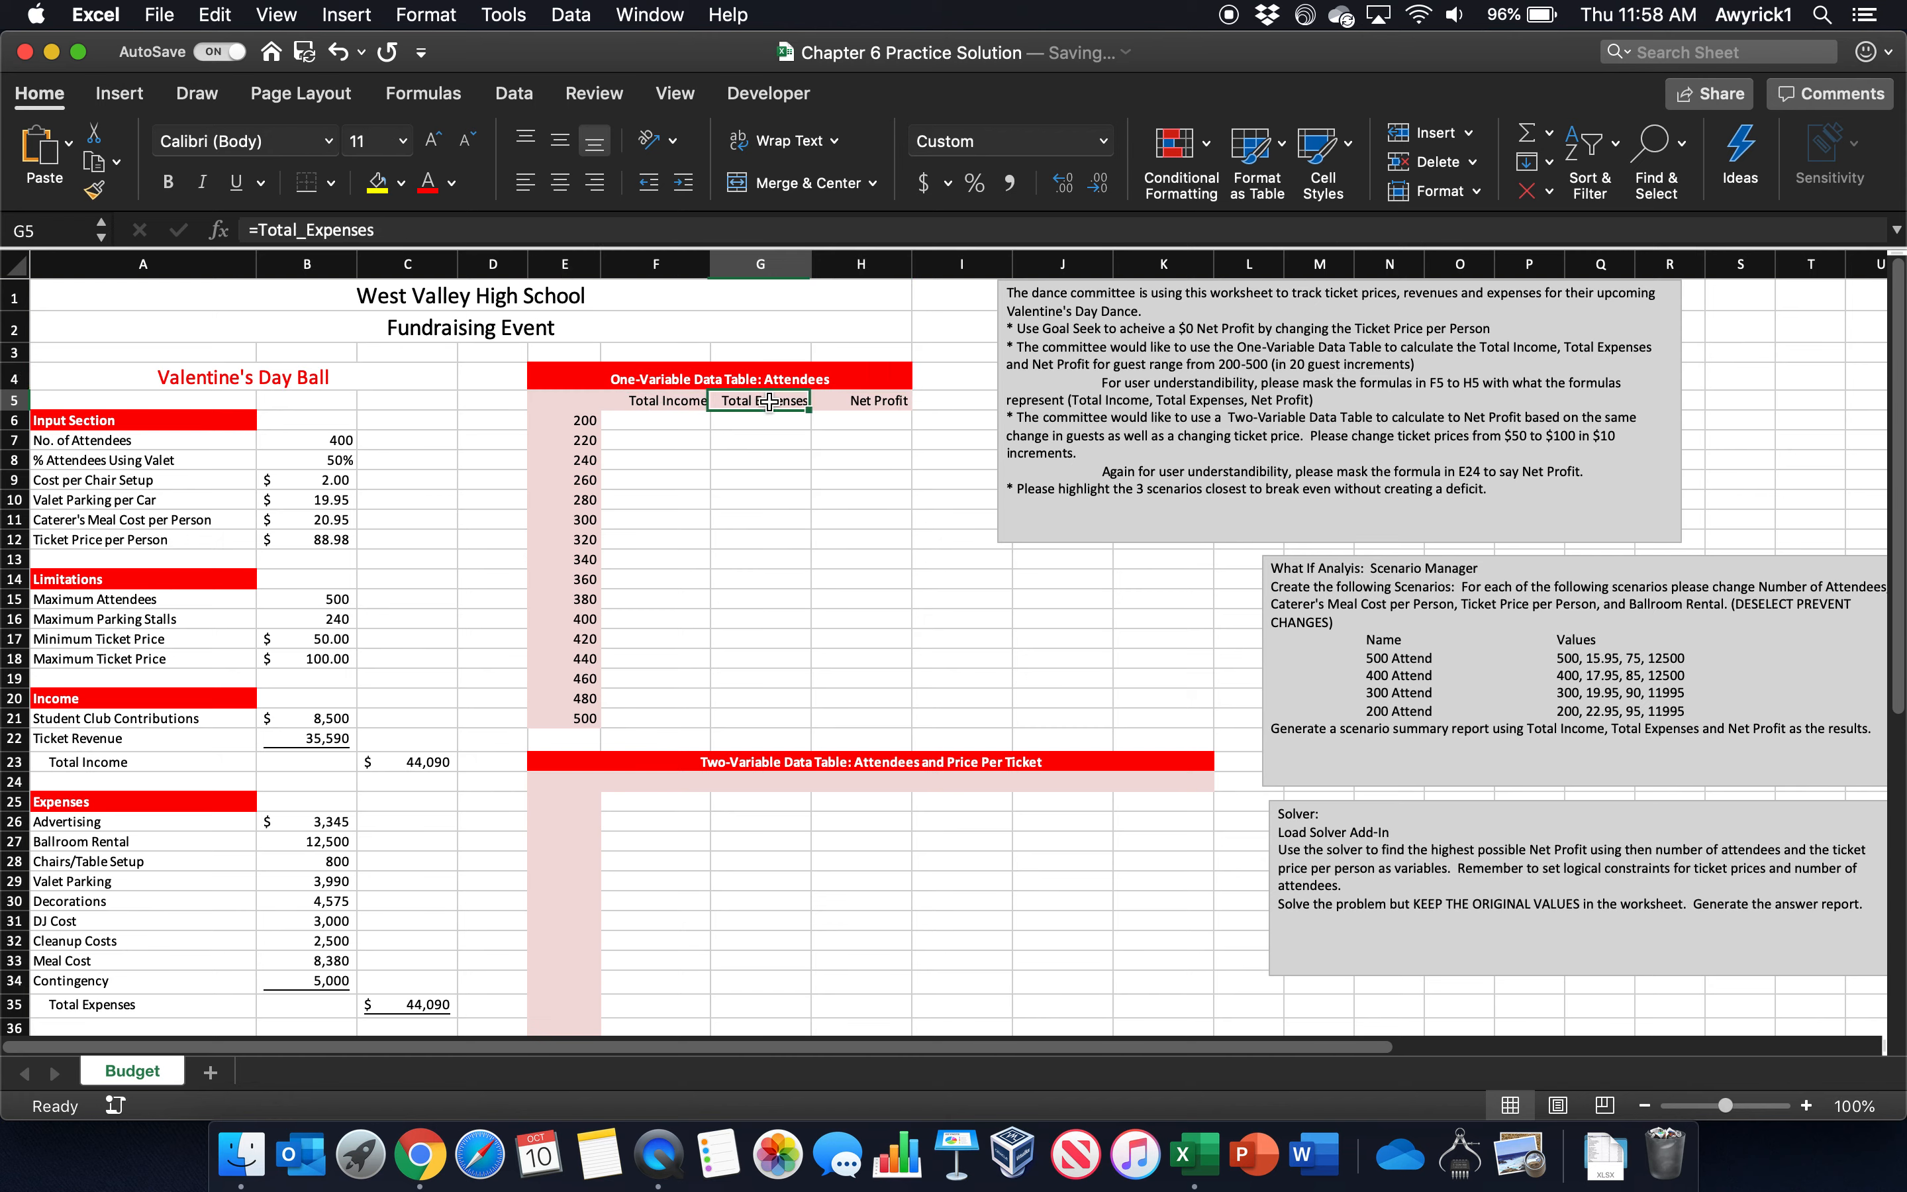
click(894, 407)
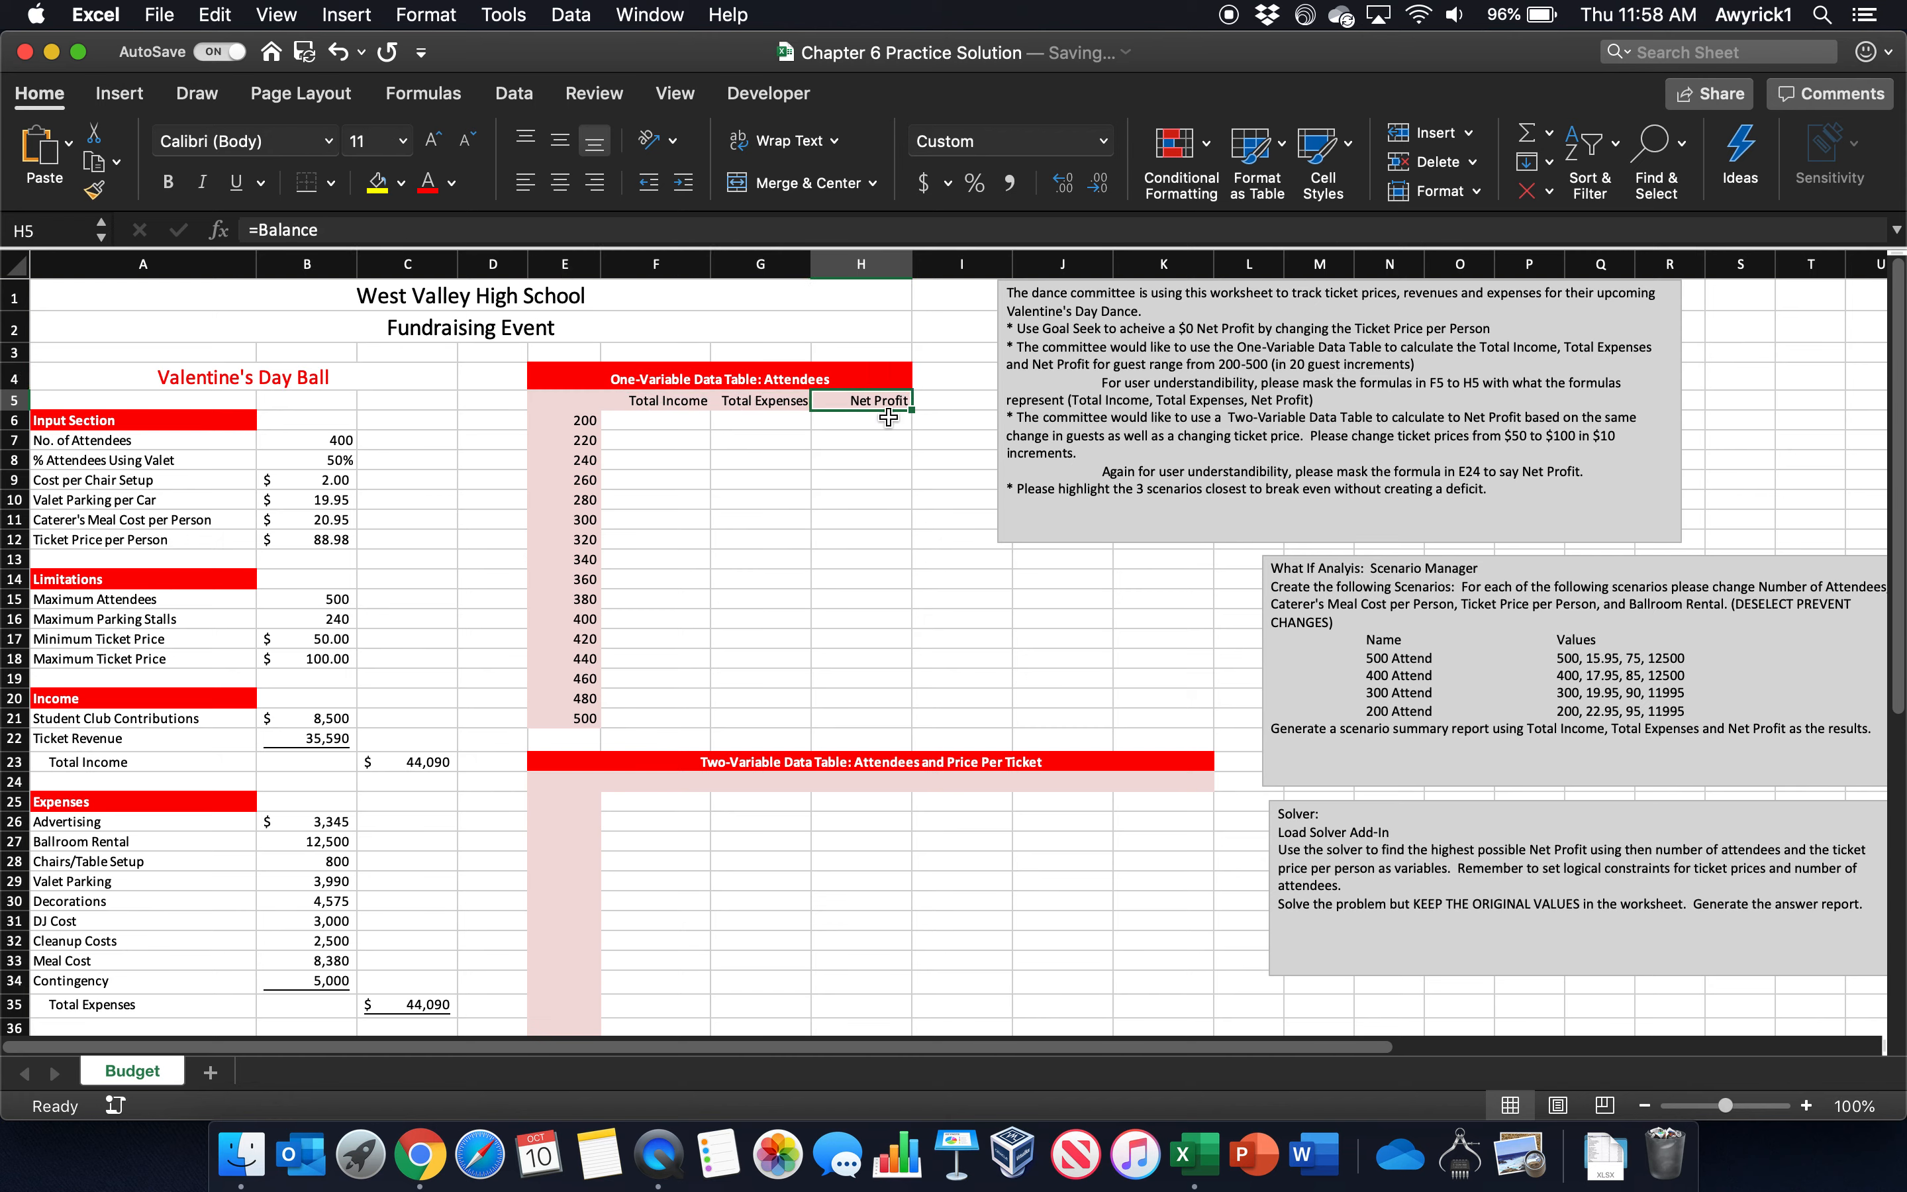
Step: Examine the number of attendees in B7, the attendee values in E6:E21 and the result columns F to H
click(351, 447)
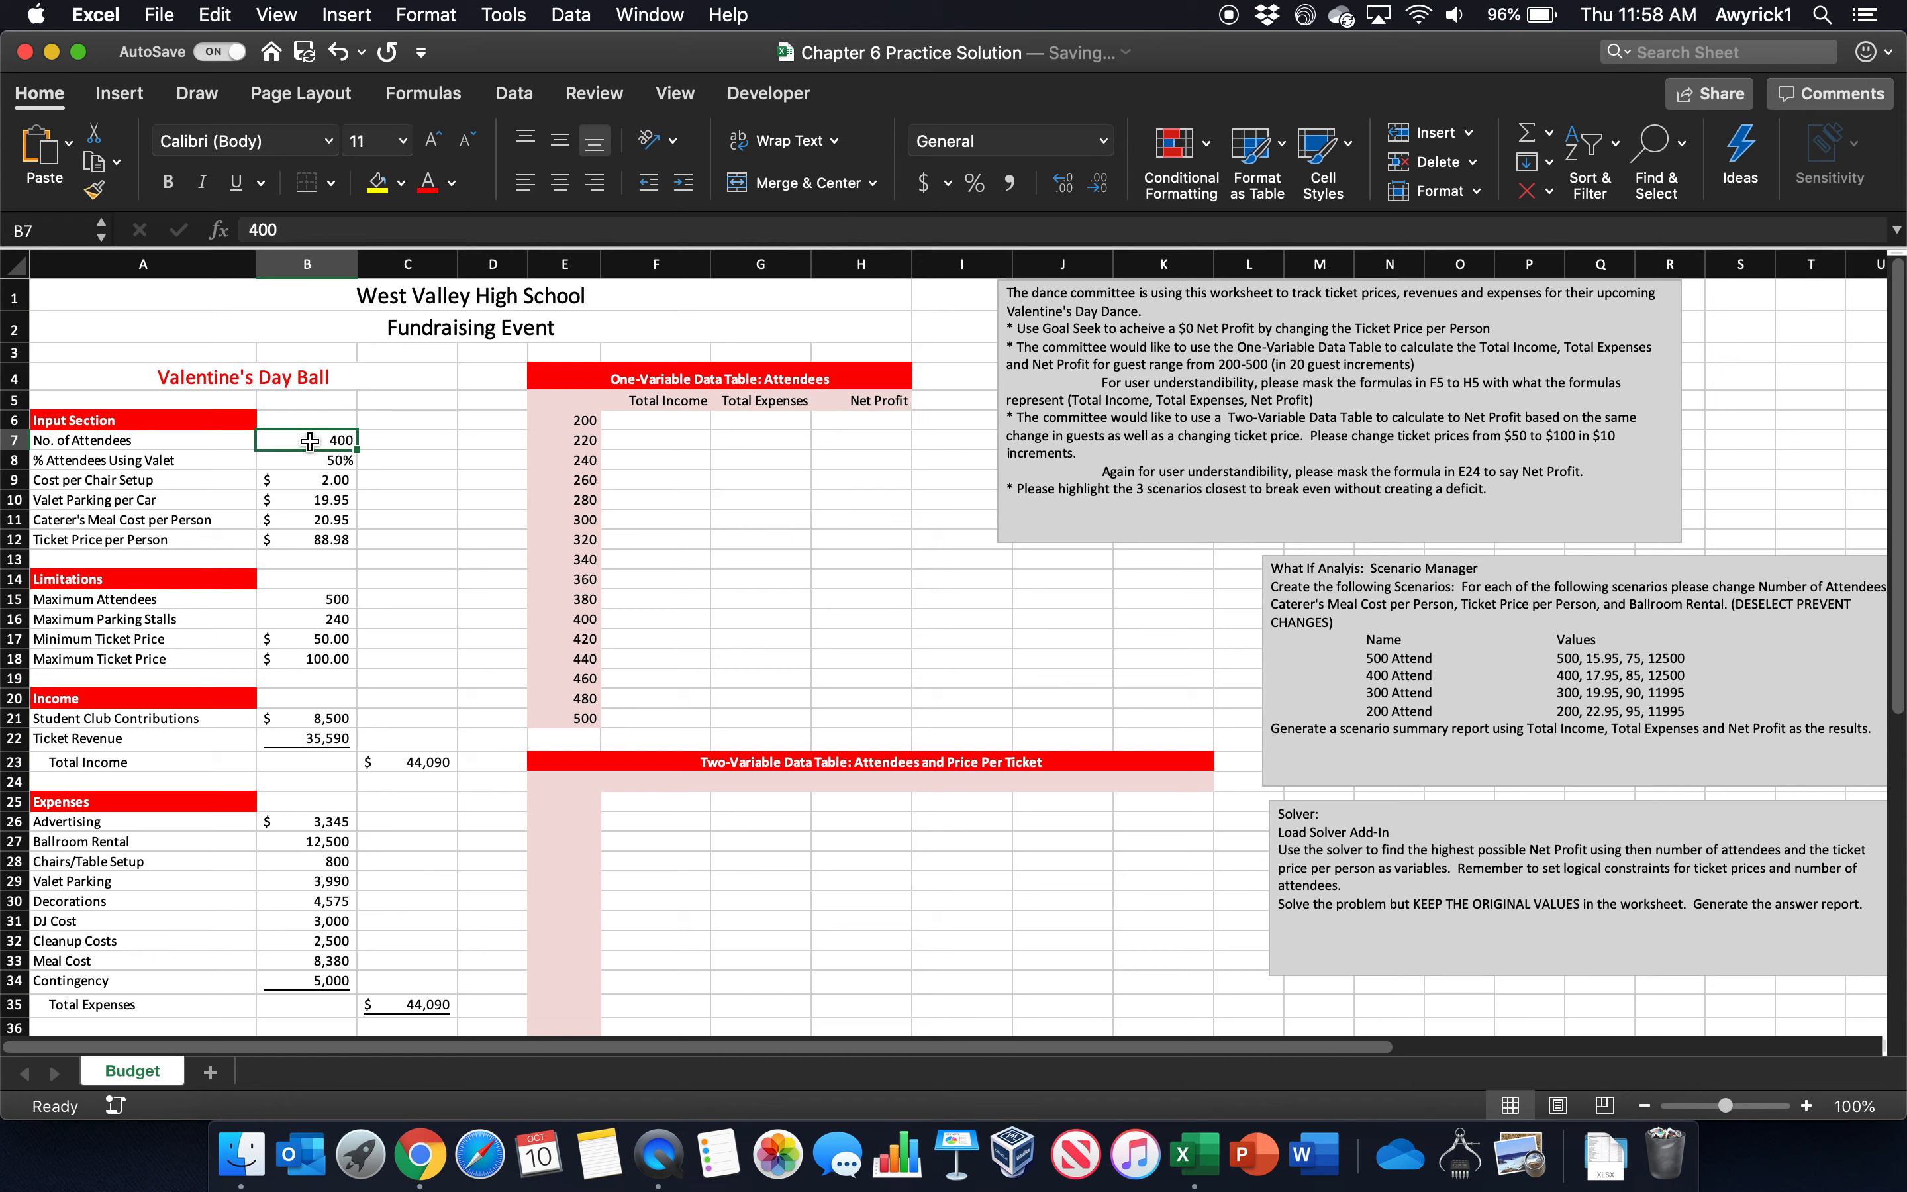
drag(564, 421, 572, 719)
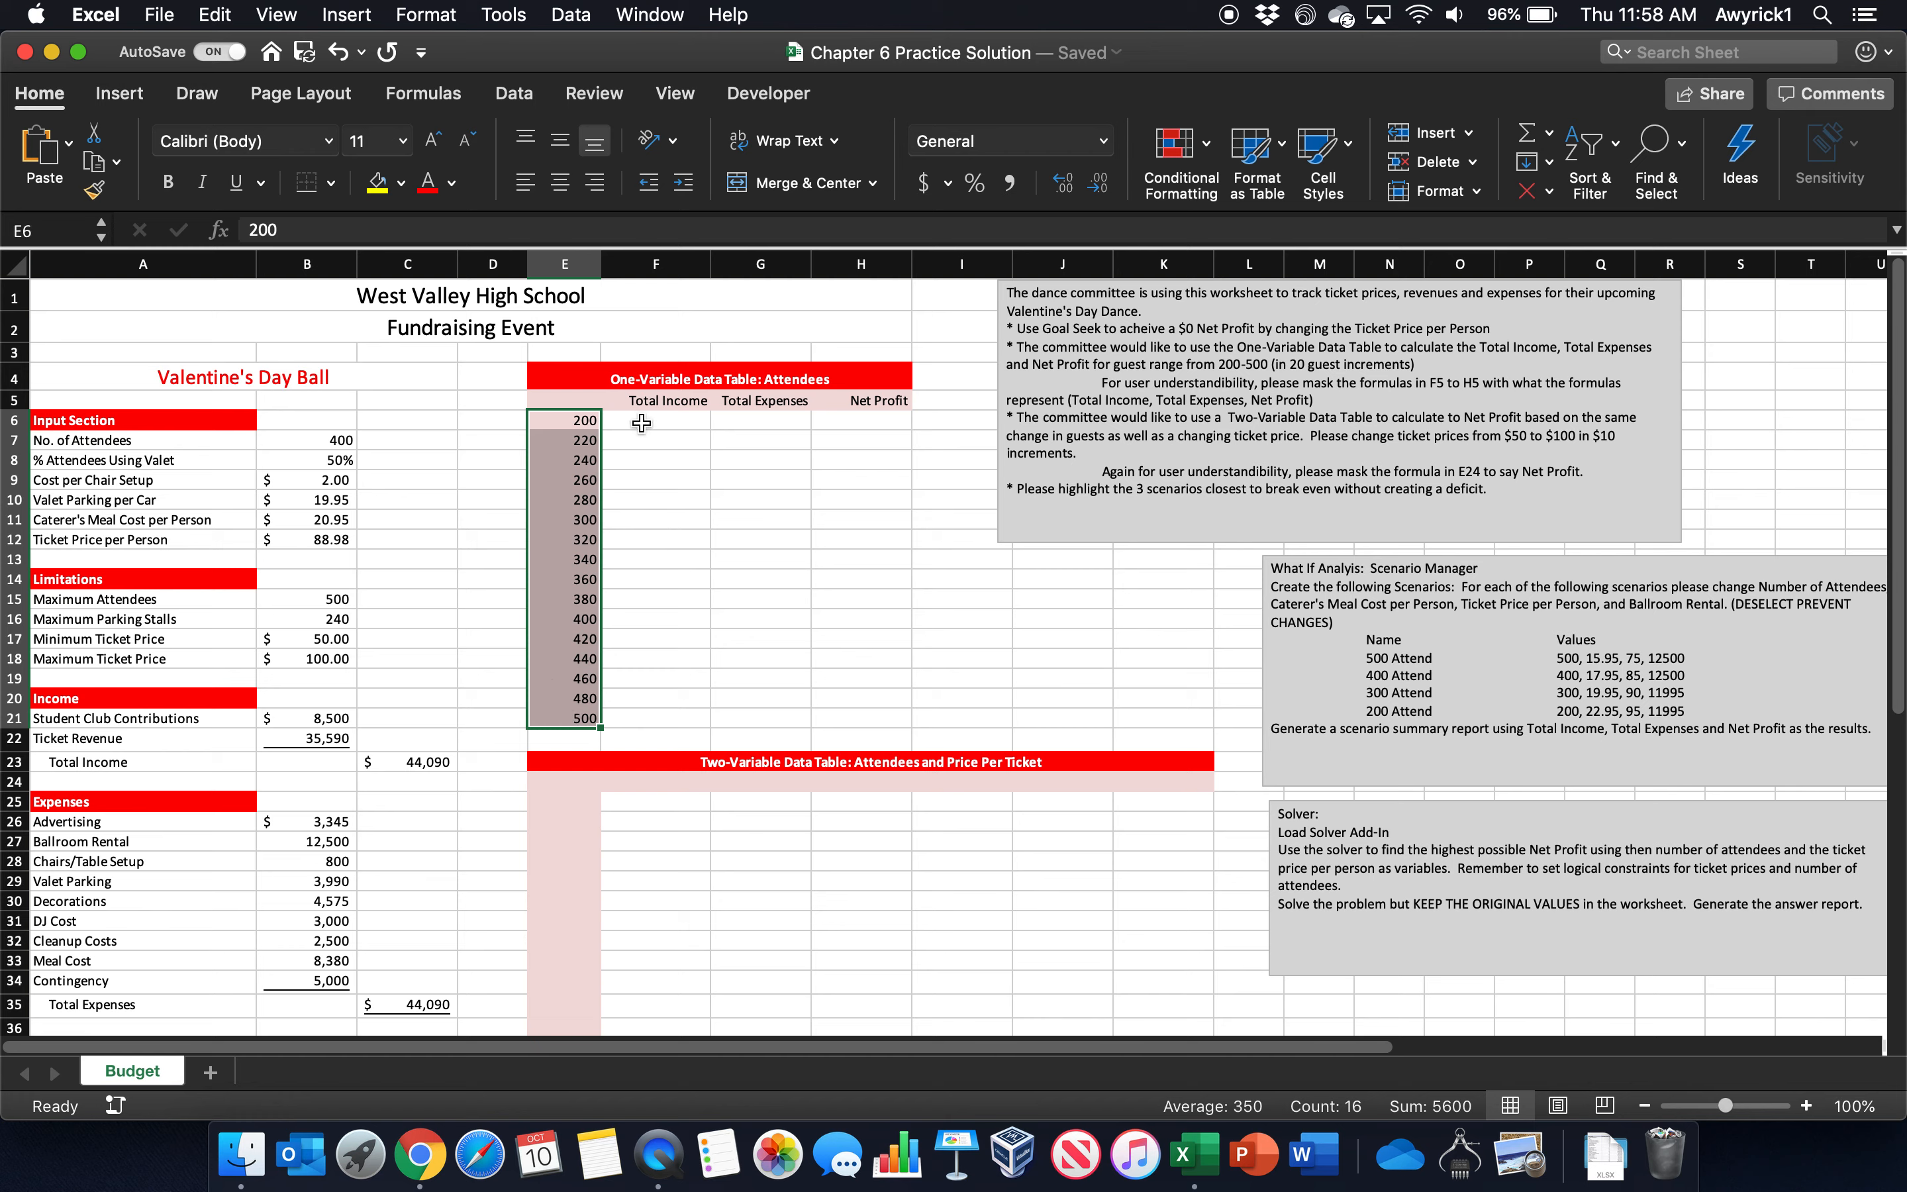
drag(643, 422, 683, 544)
drag(768, 442, 778, 562)
drag(874, 442, 870, 597)
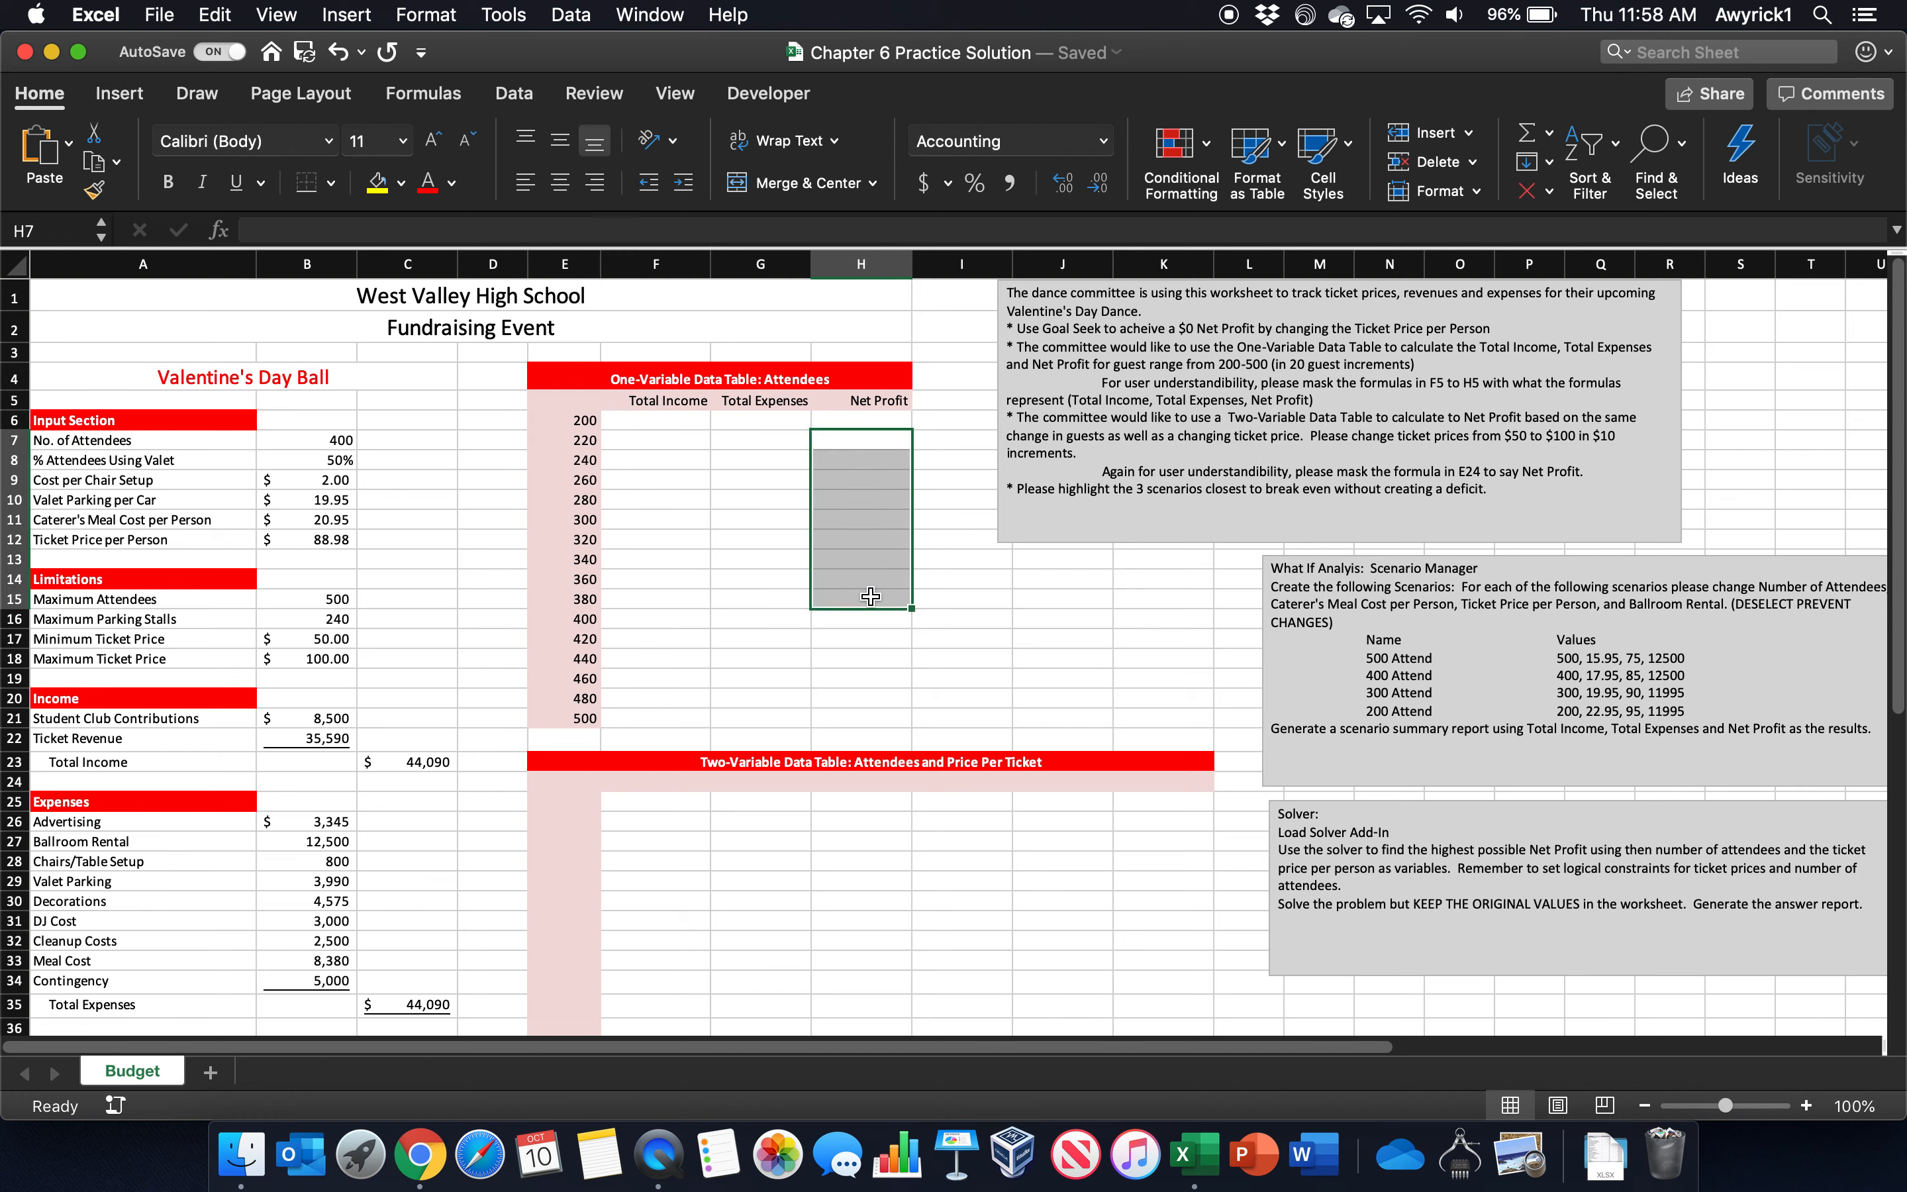
drag(585, 420, 585, 718)
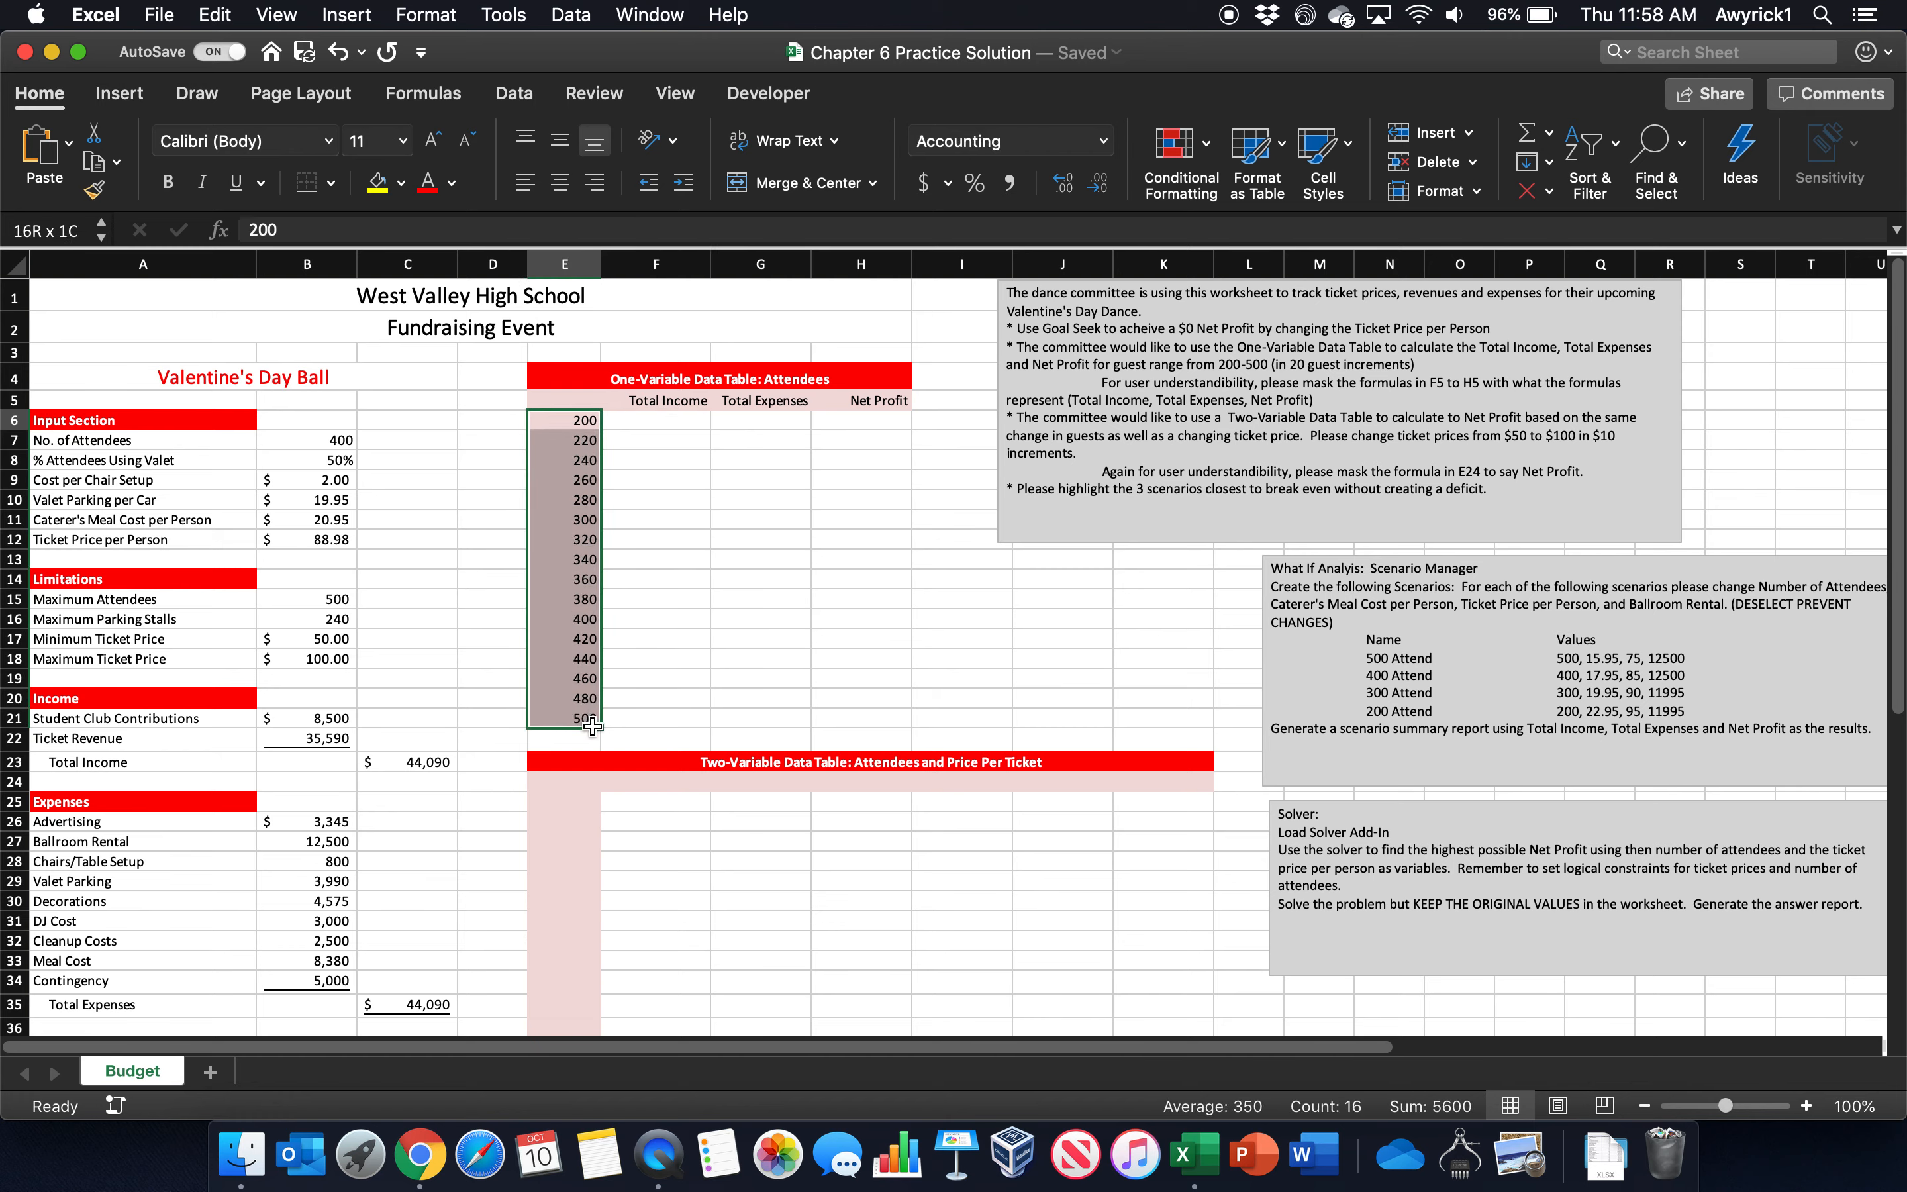
Step: Try 200 and 220 as the number of attendees in B7 and restore the value to 400
click(299, 440)
text(200)
key(Return)
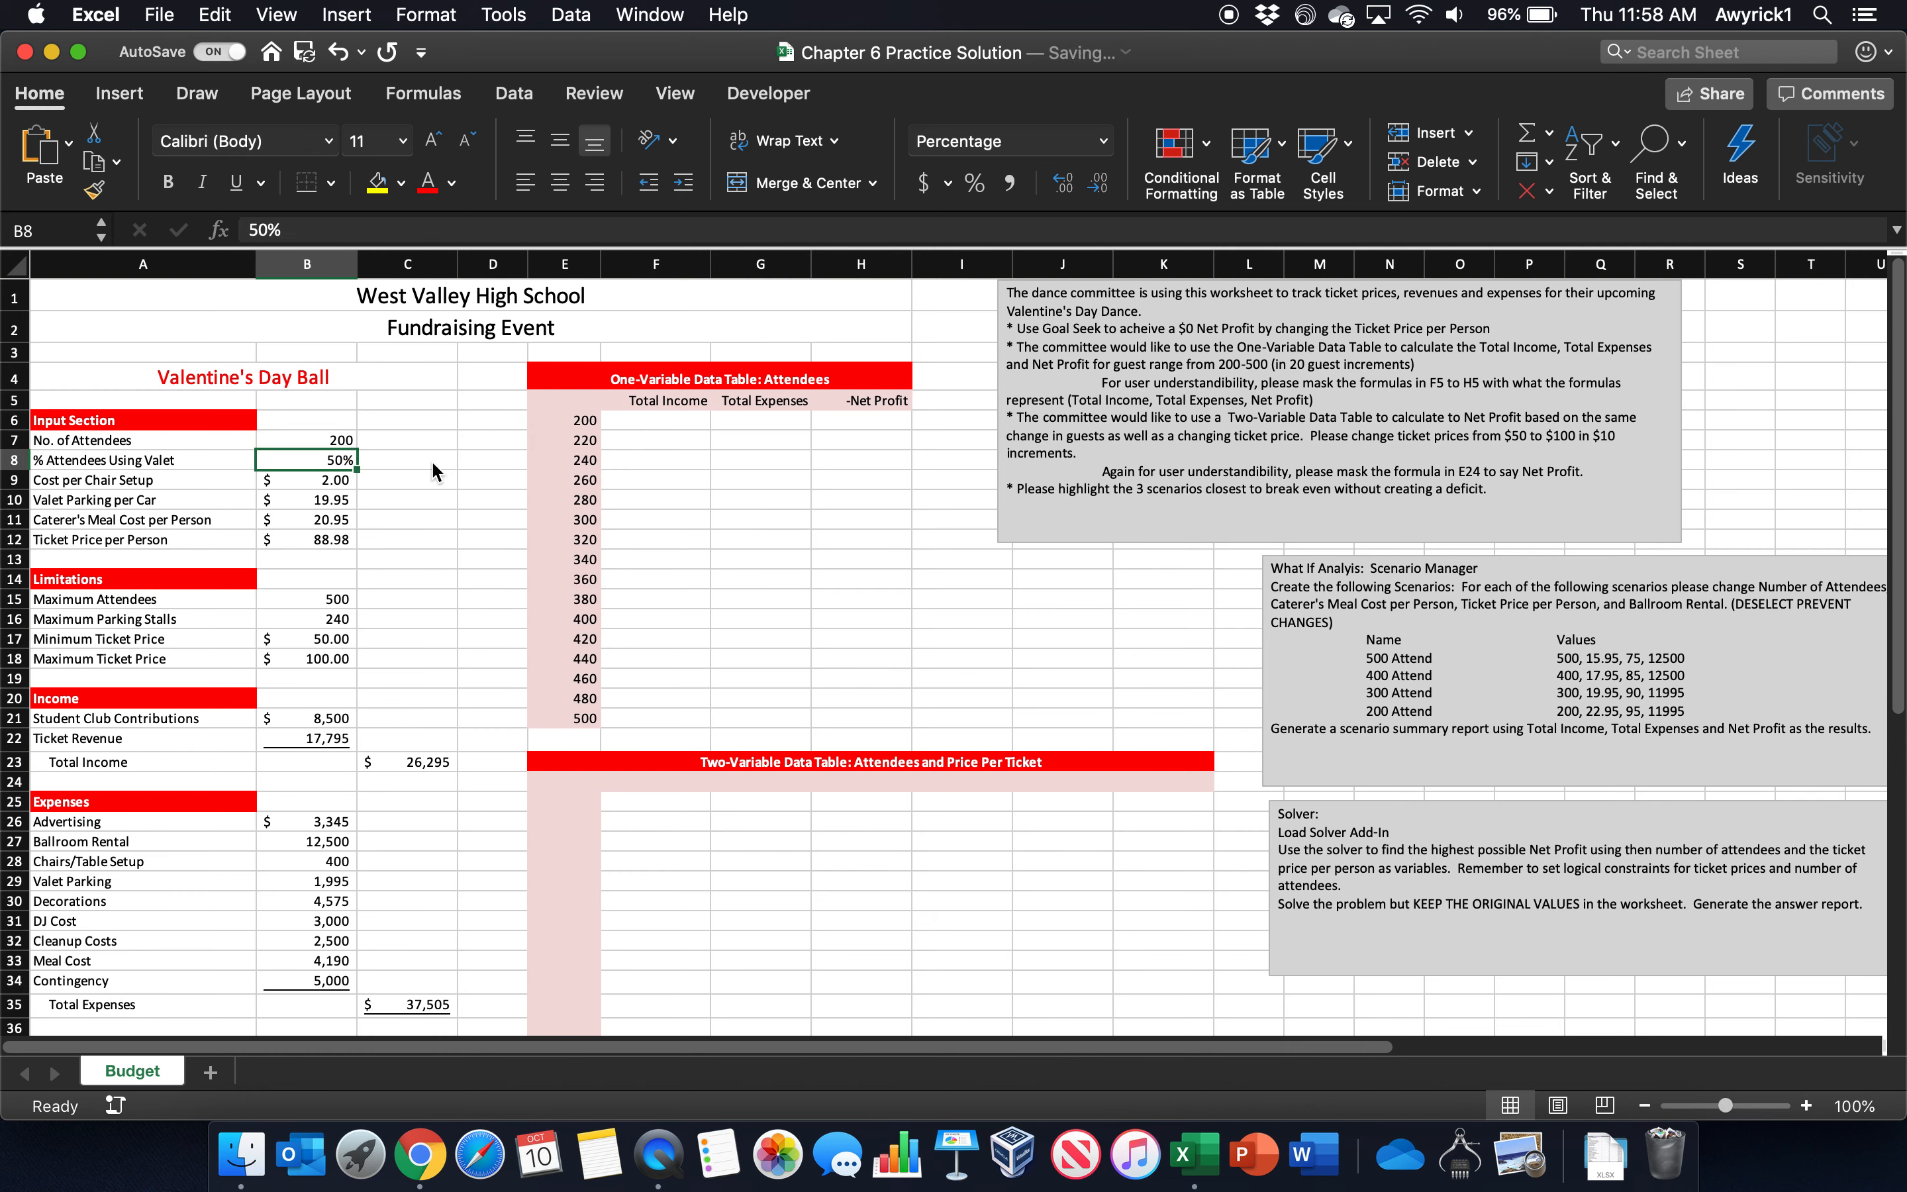
click(333, 438)
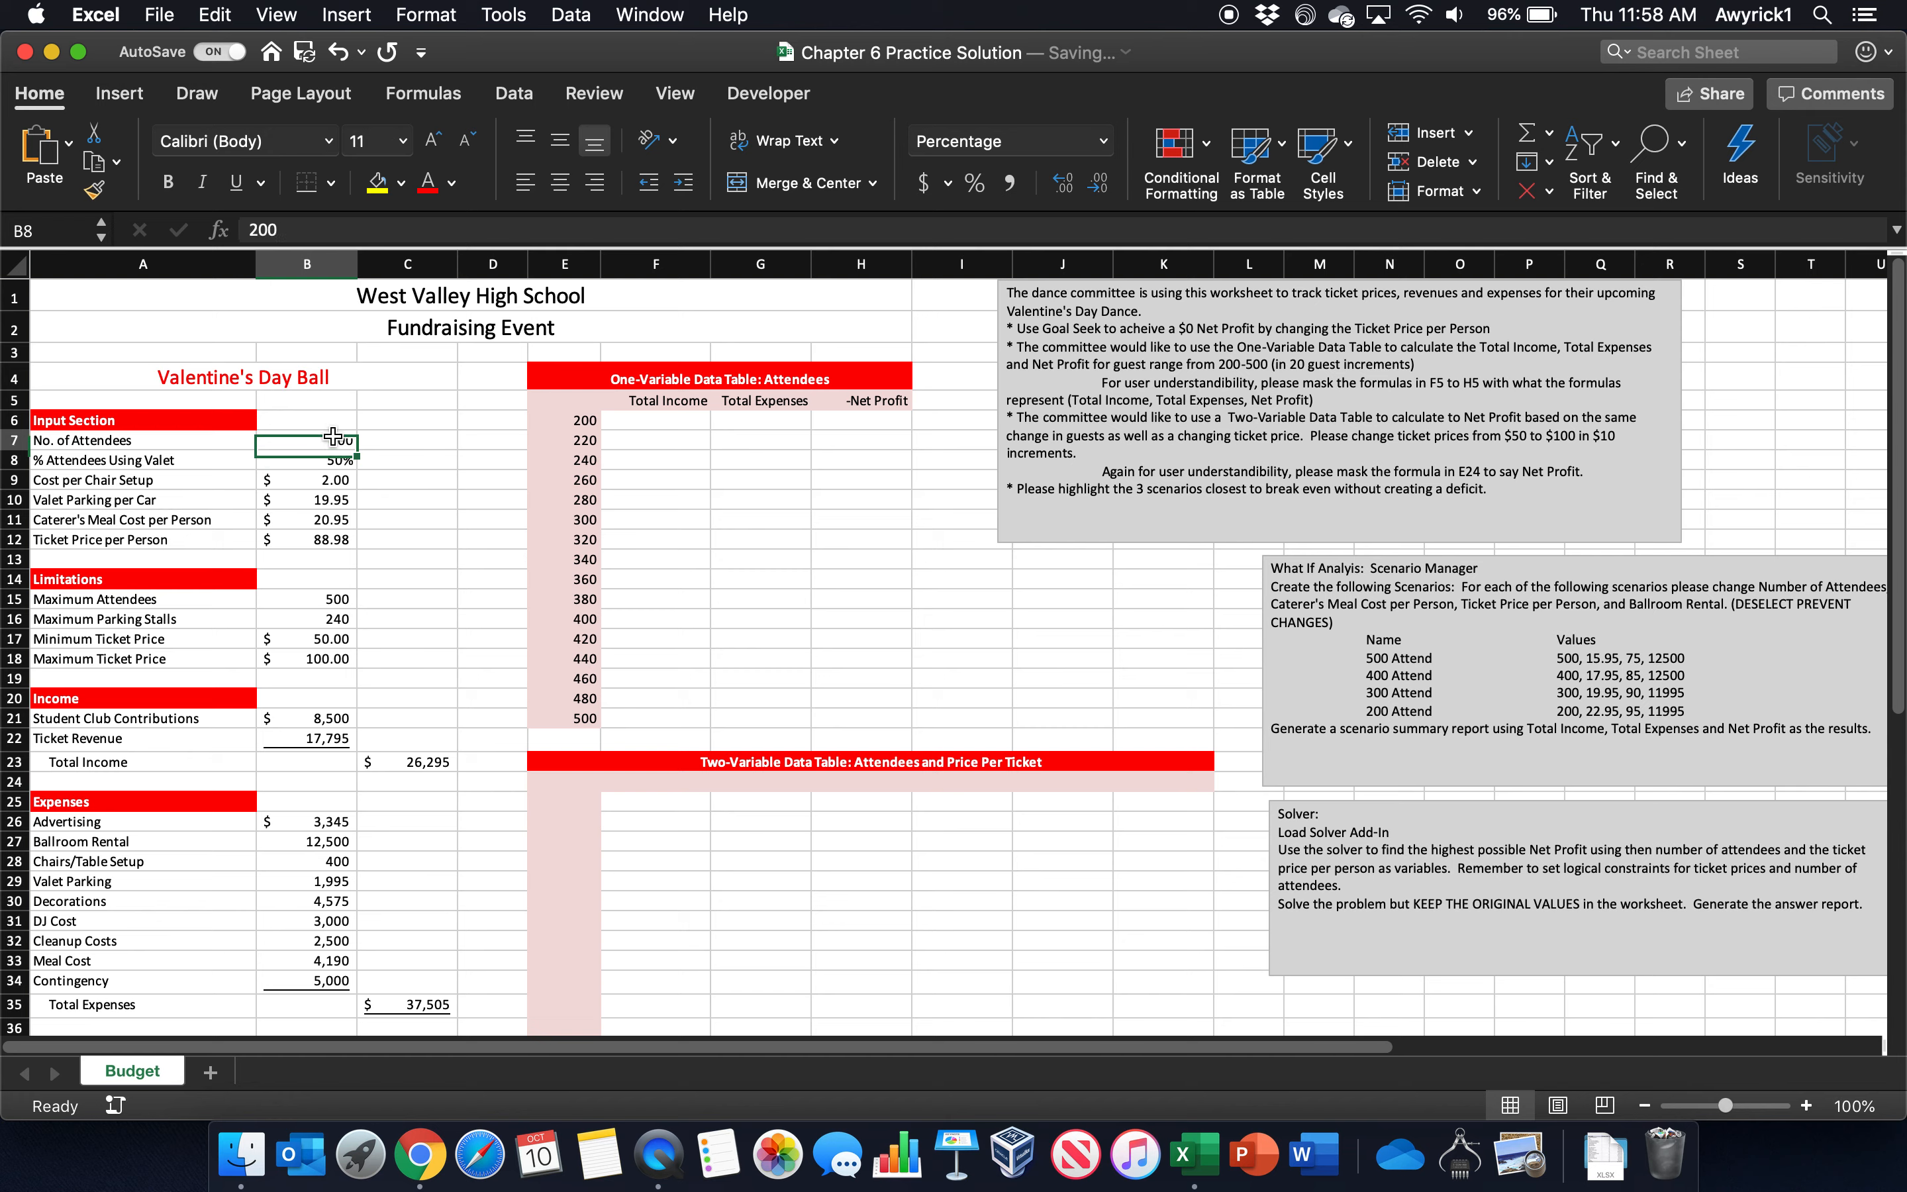
text(220)
key(Return)
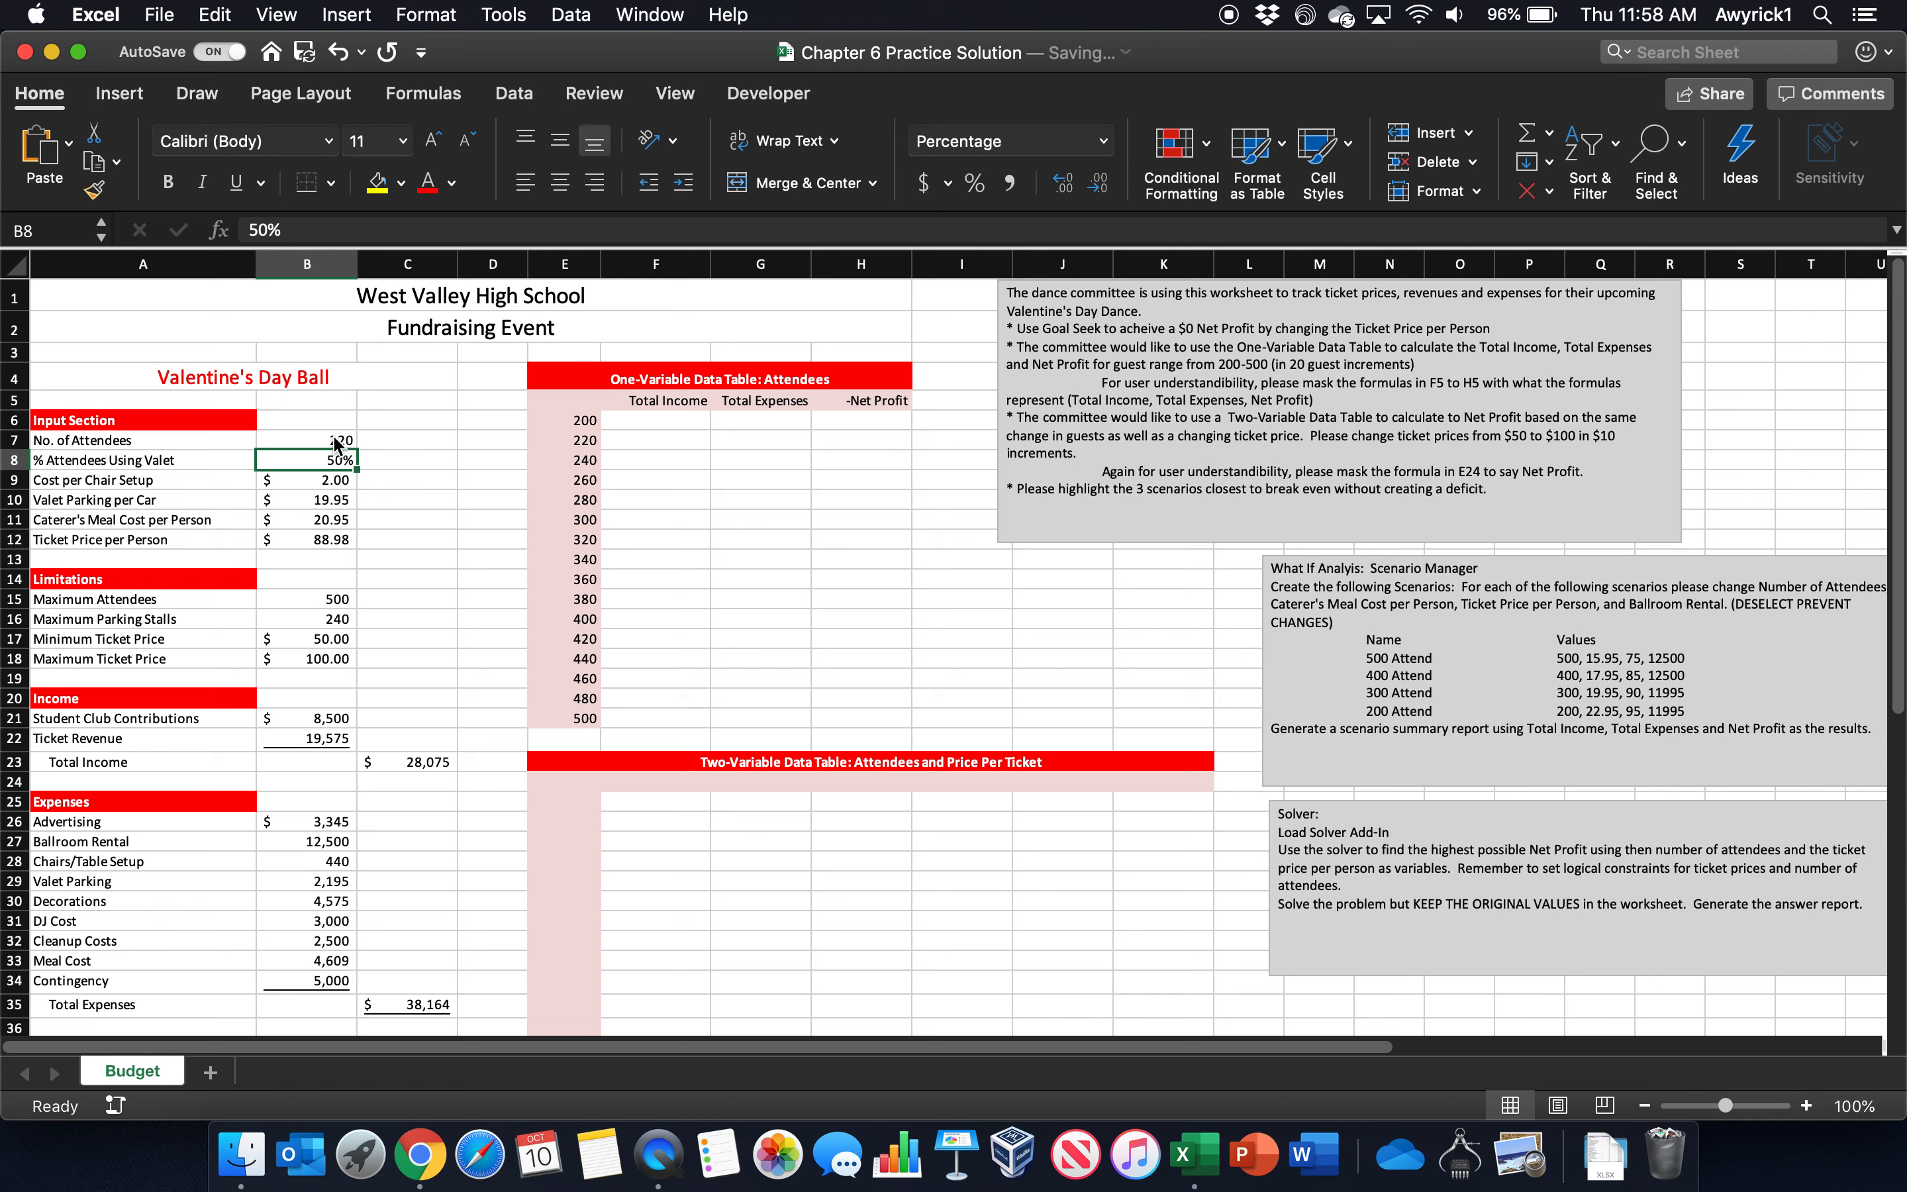
click(322, 436)
text(400)
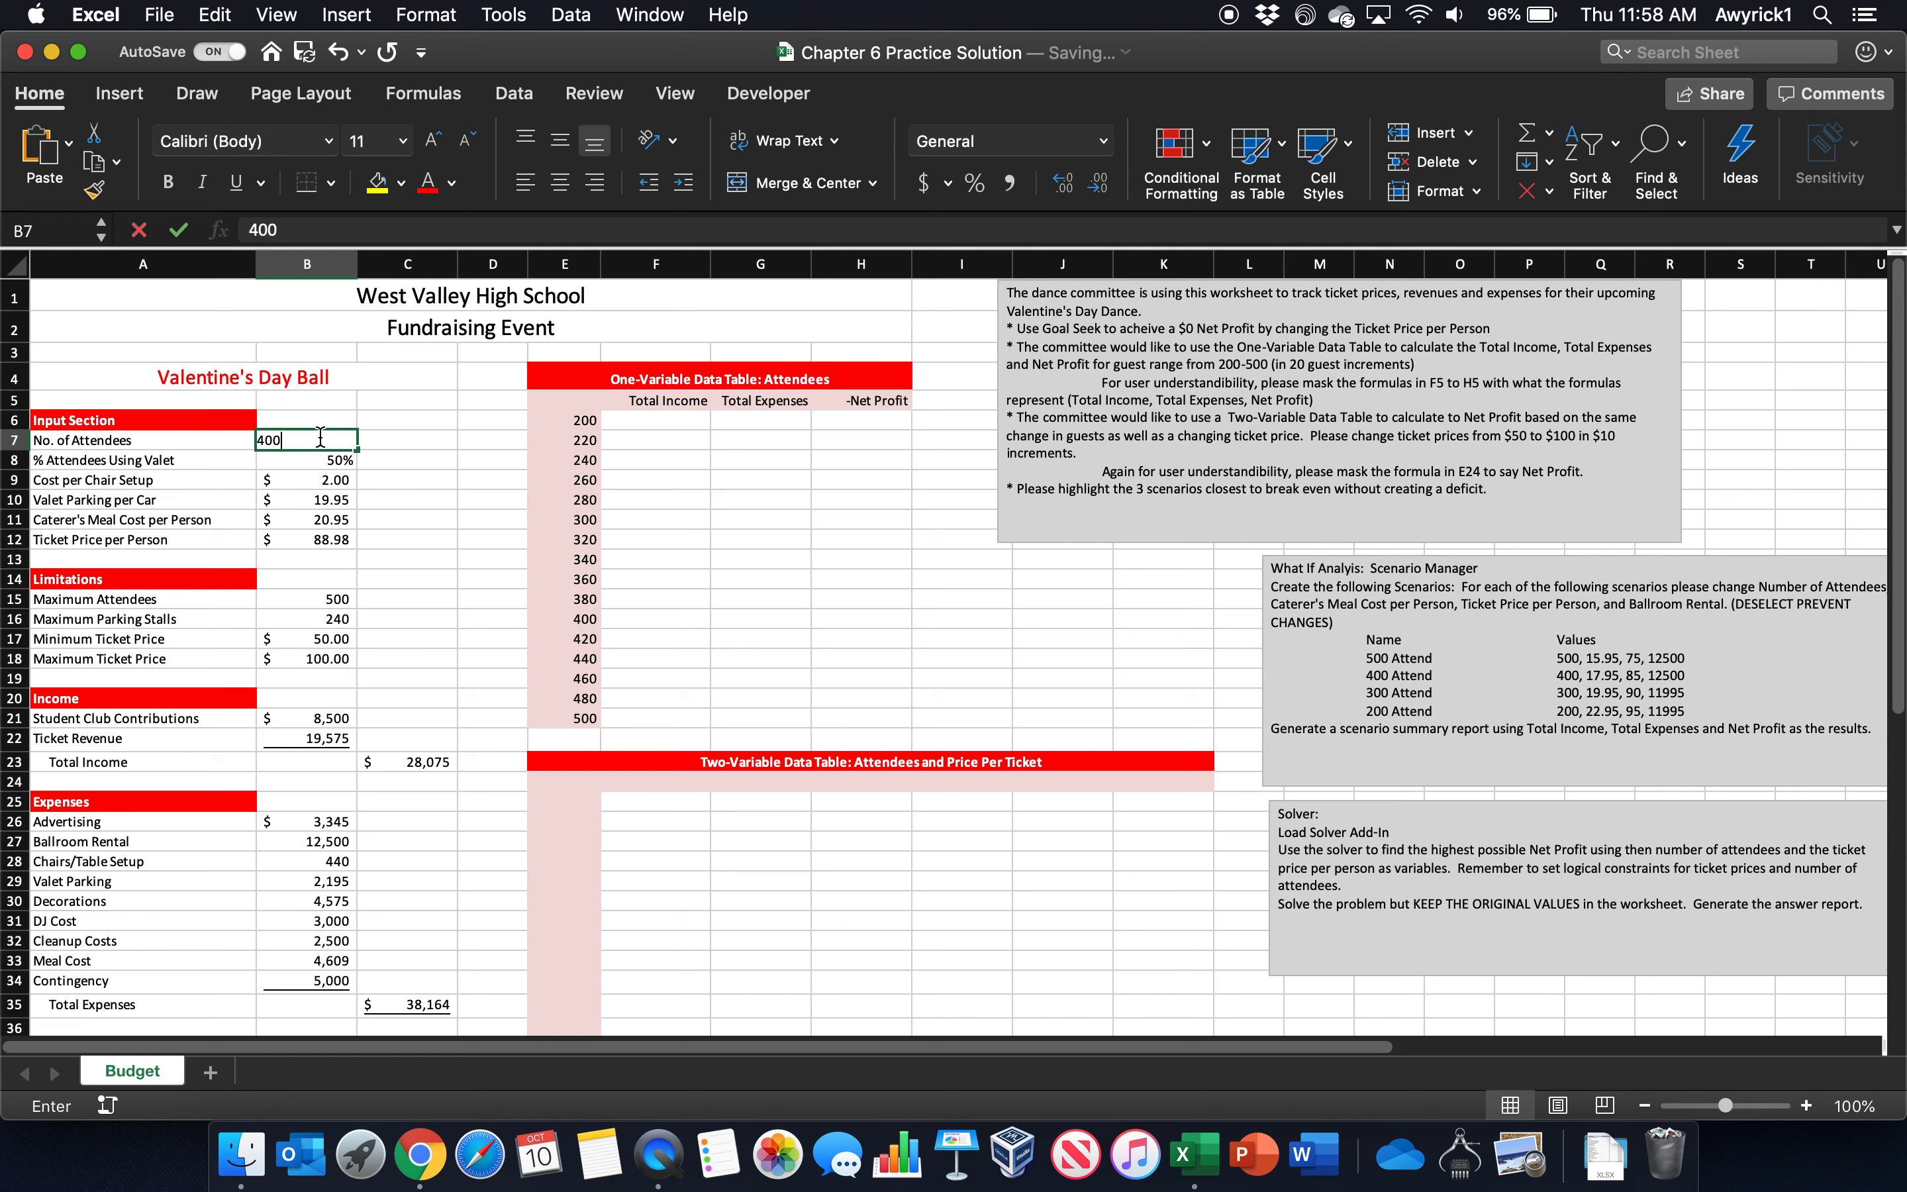
key(Return)
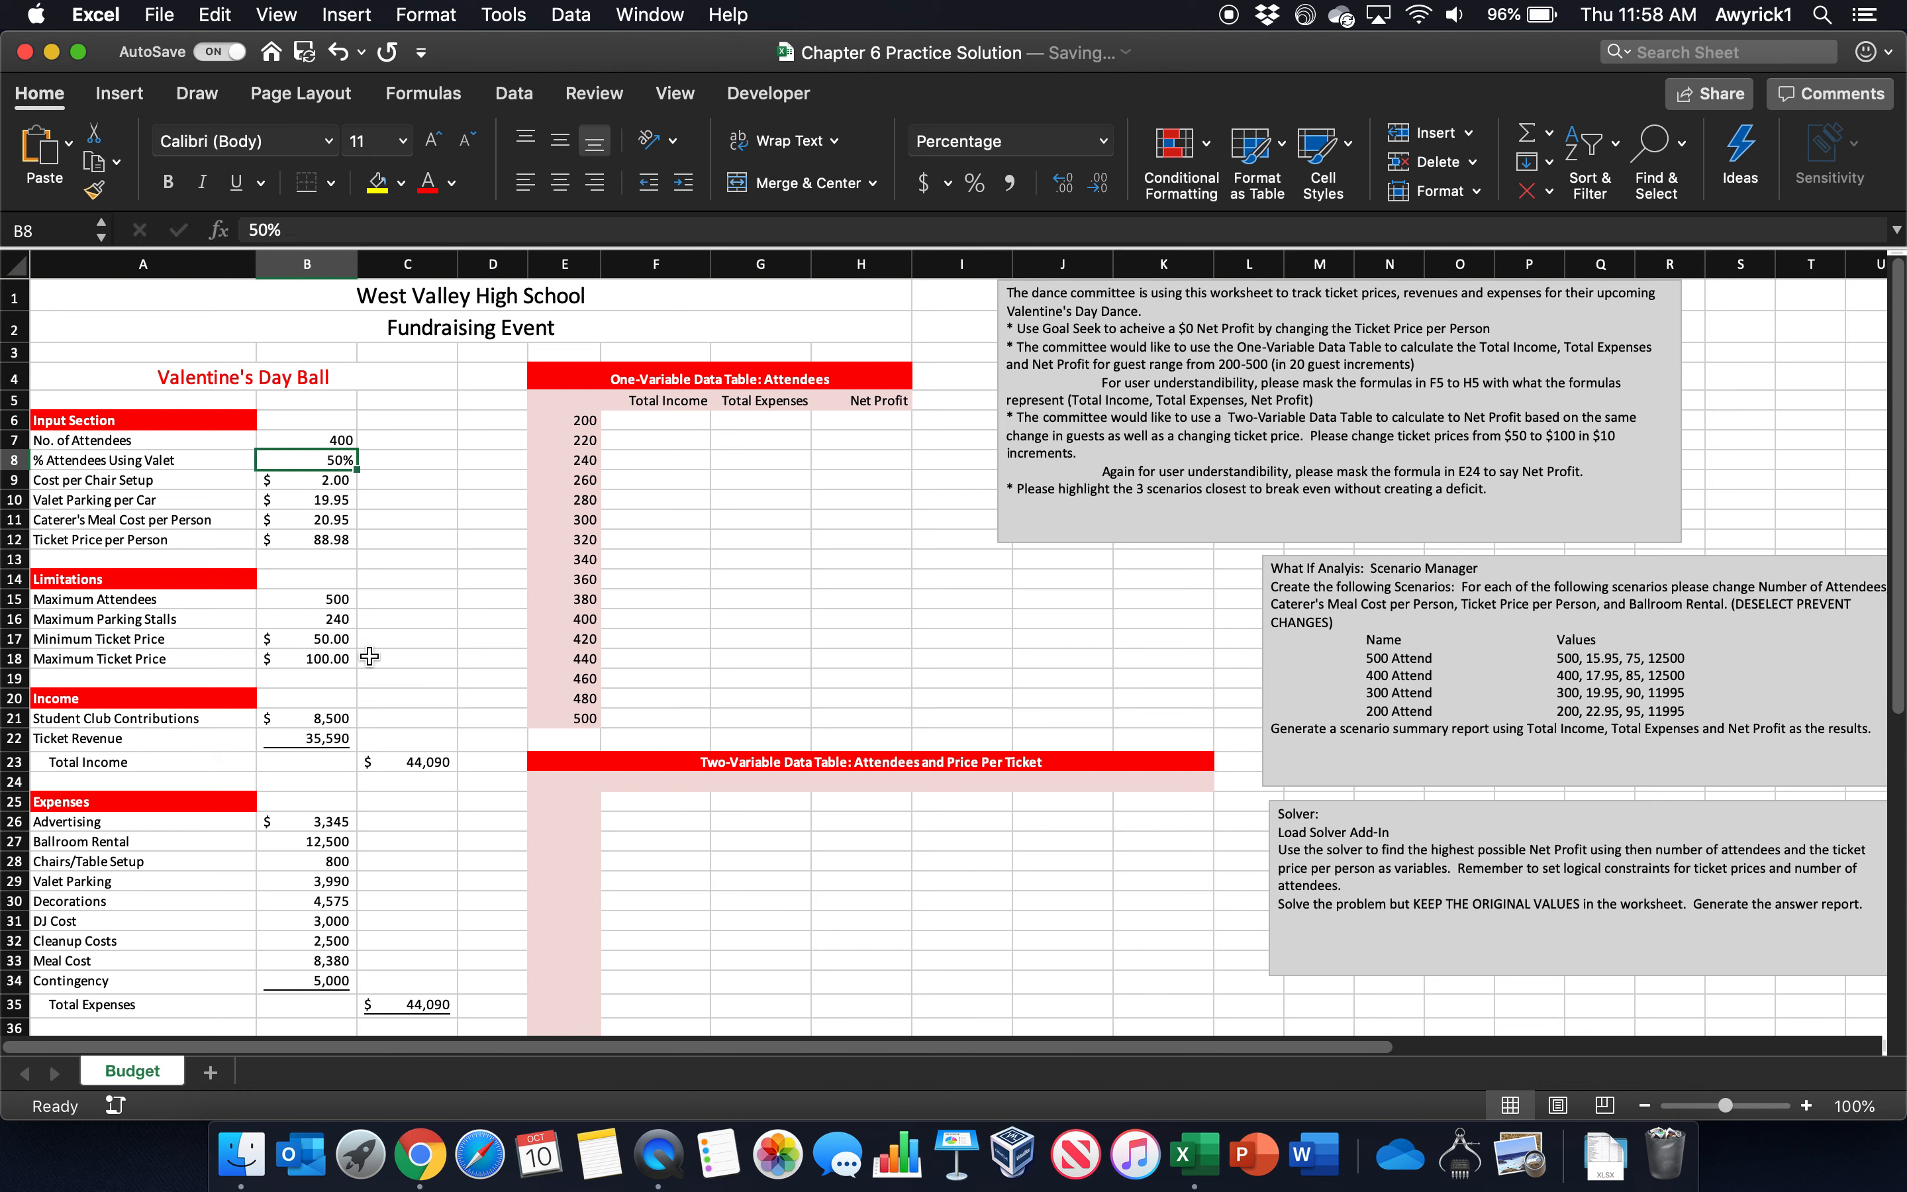
Step: Test 200 attendees in B7 against the Total Income cell C23 and return B7 to 400
click(306, 440)
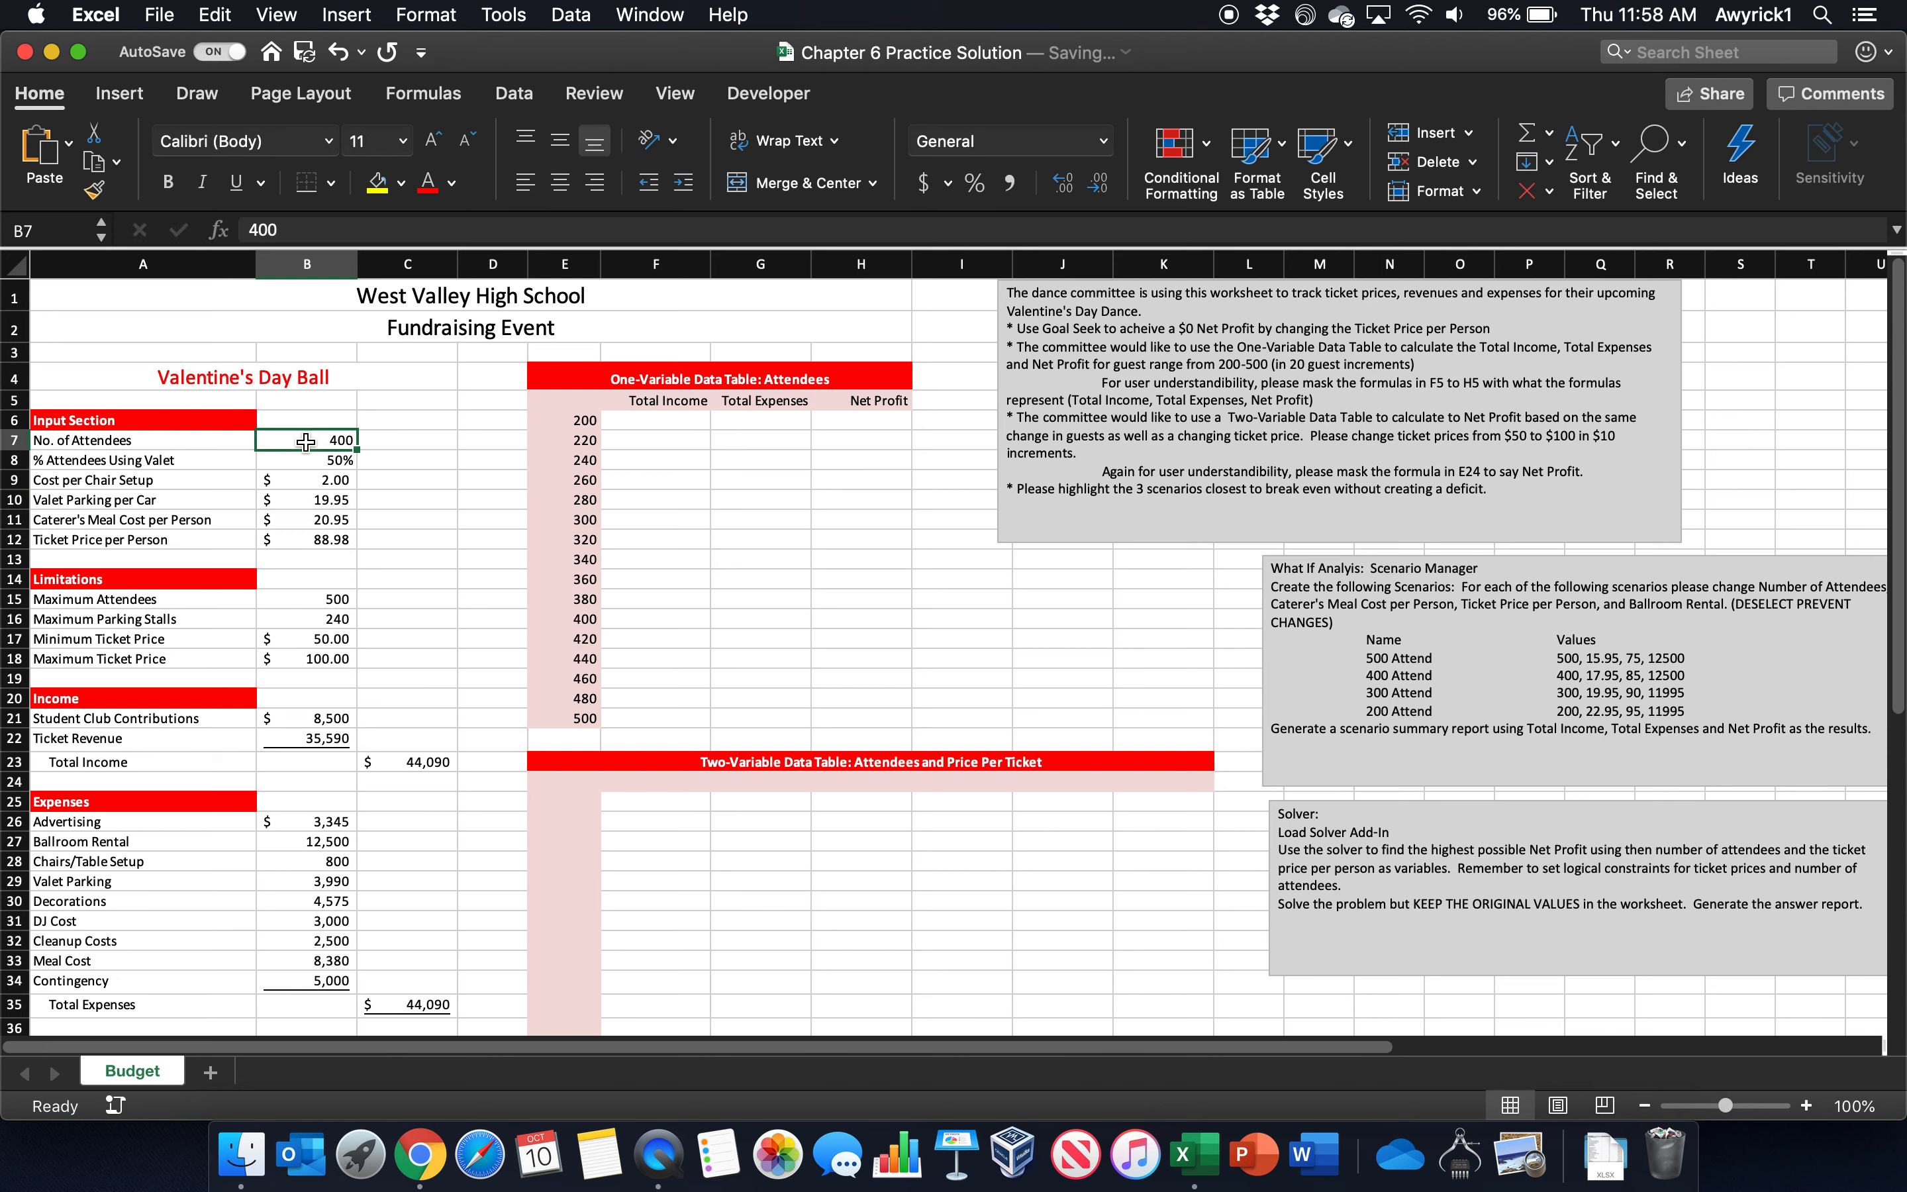
text(200)
key(Return)
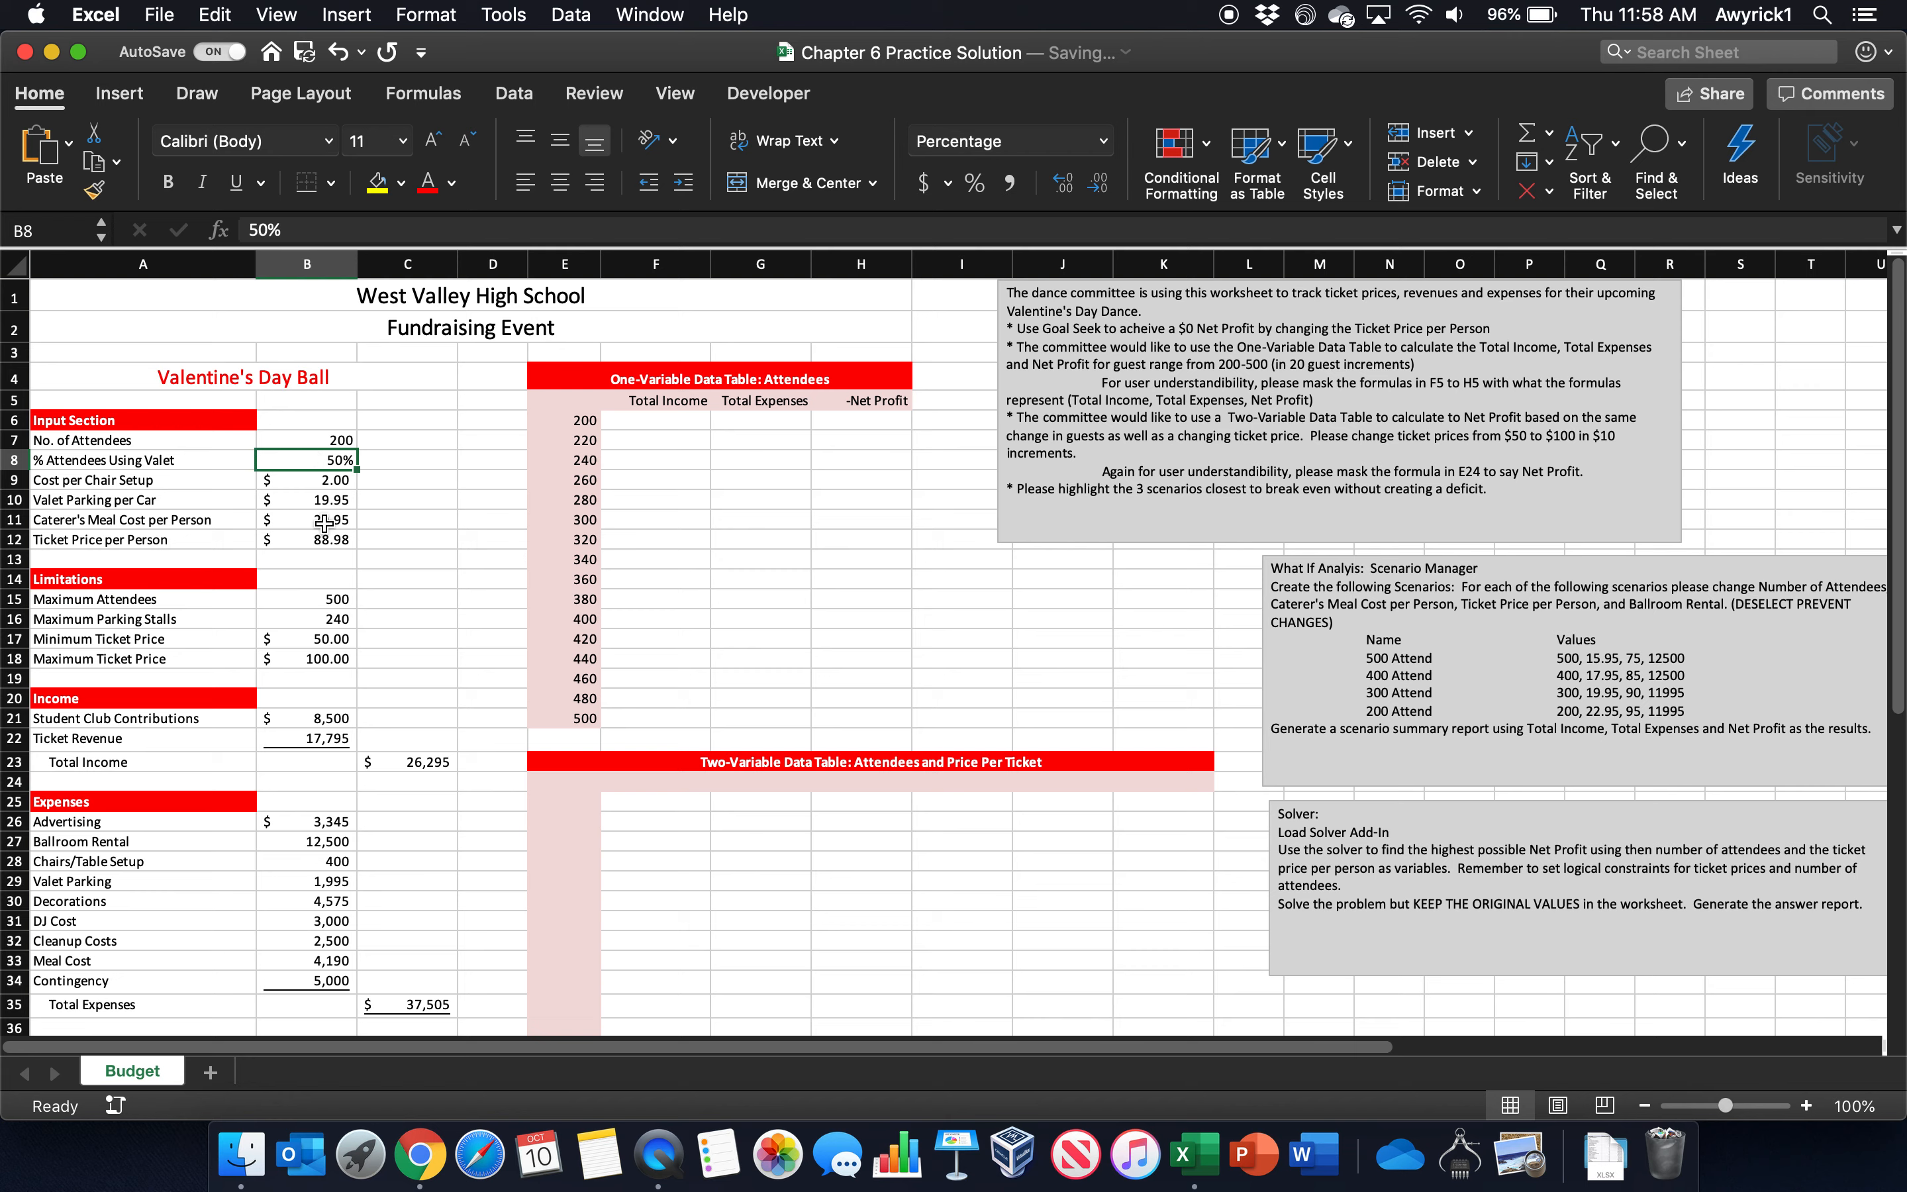
click(418, 762)
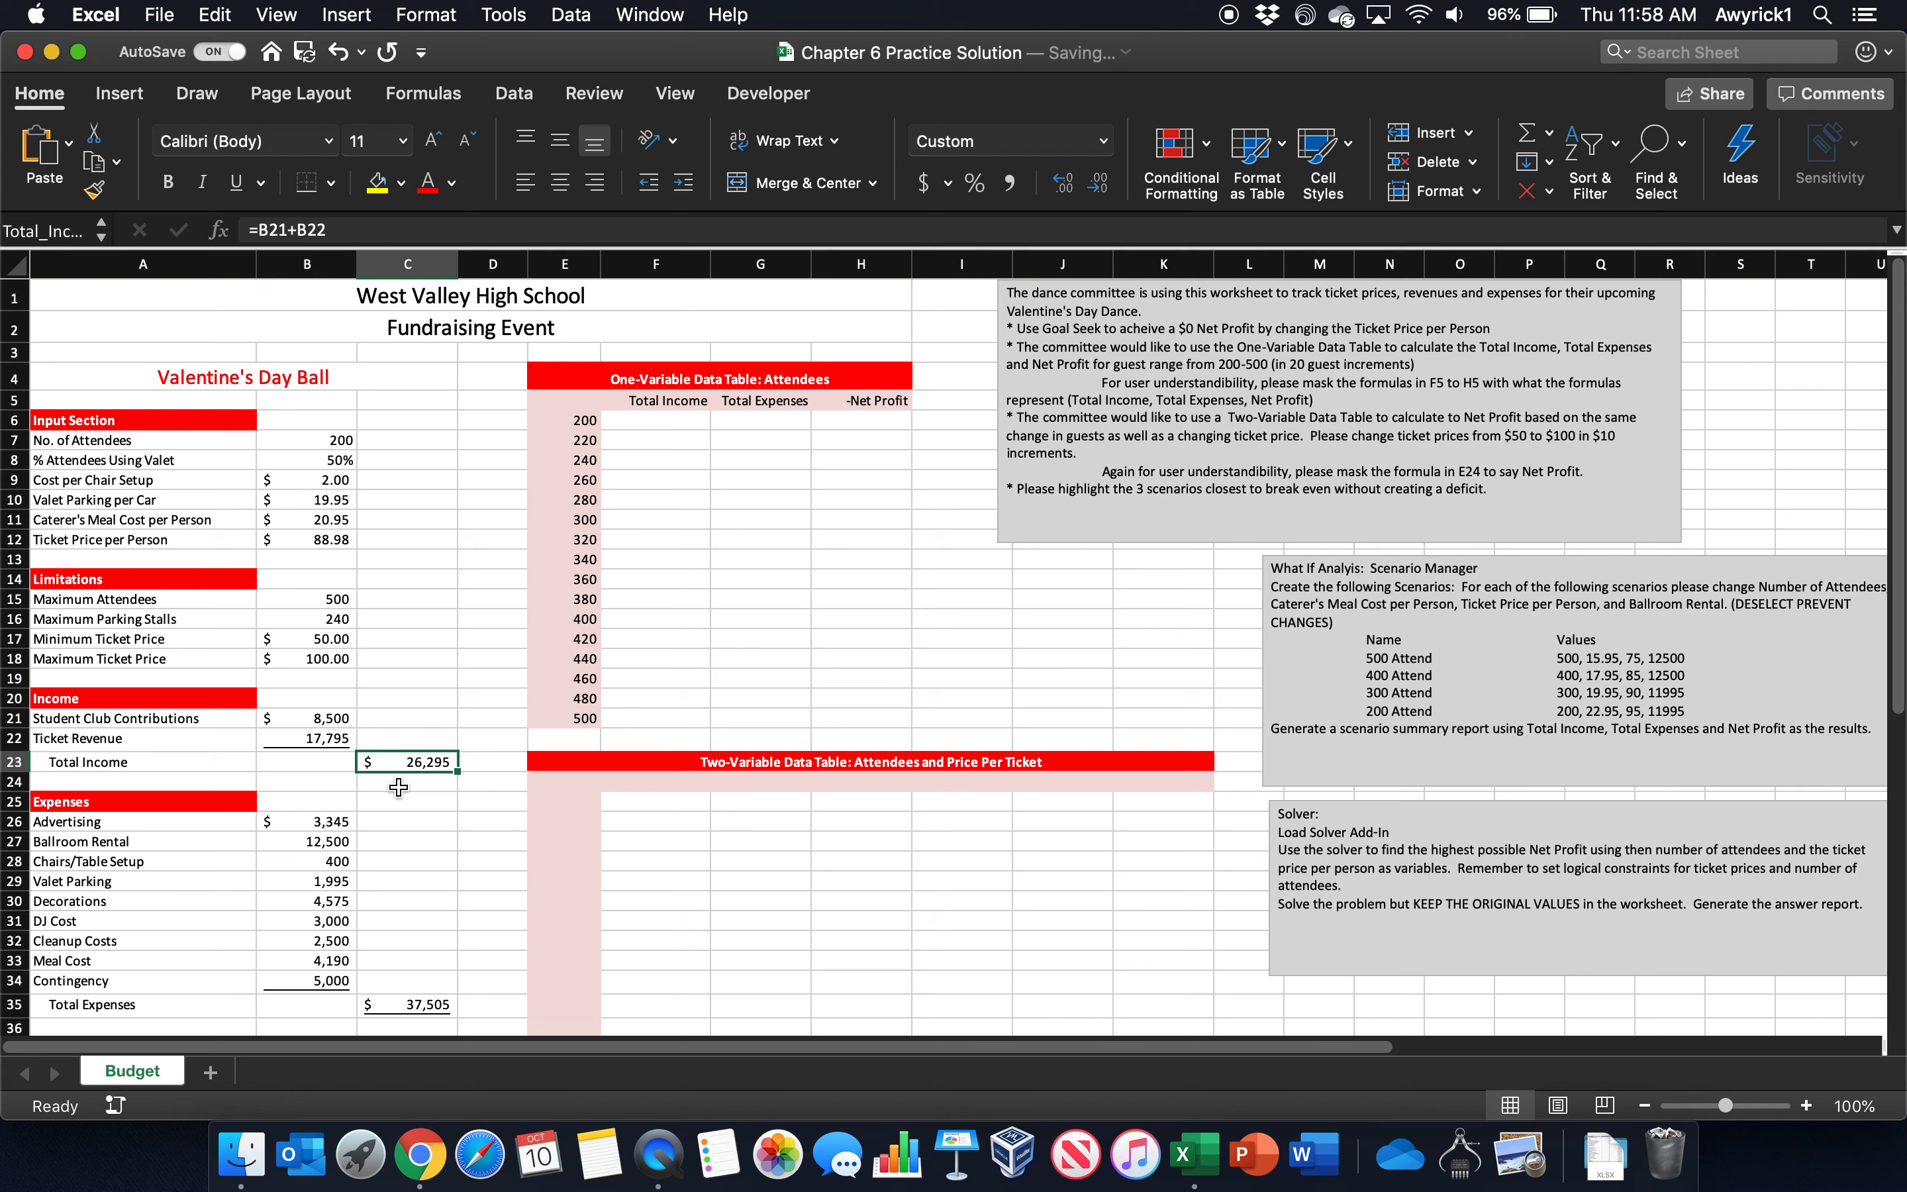
click(293, 439)
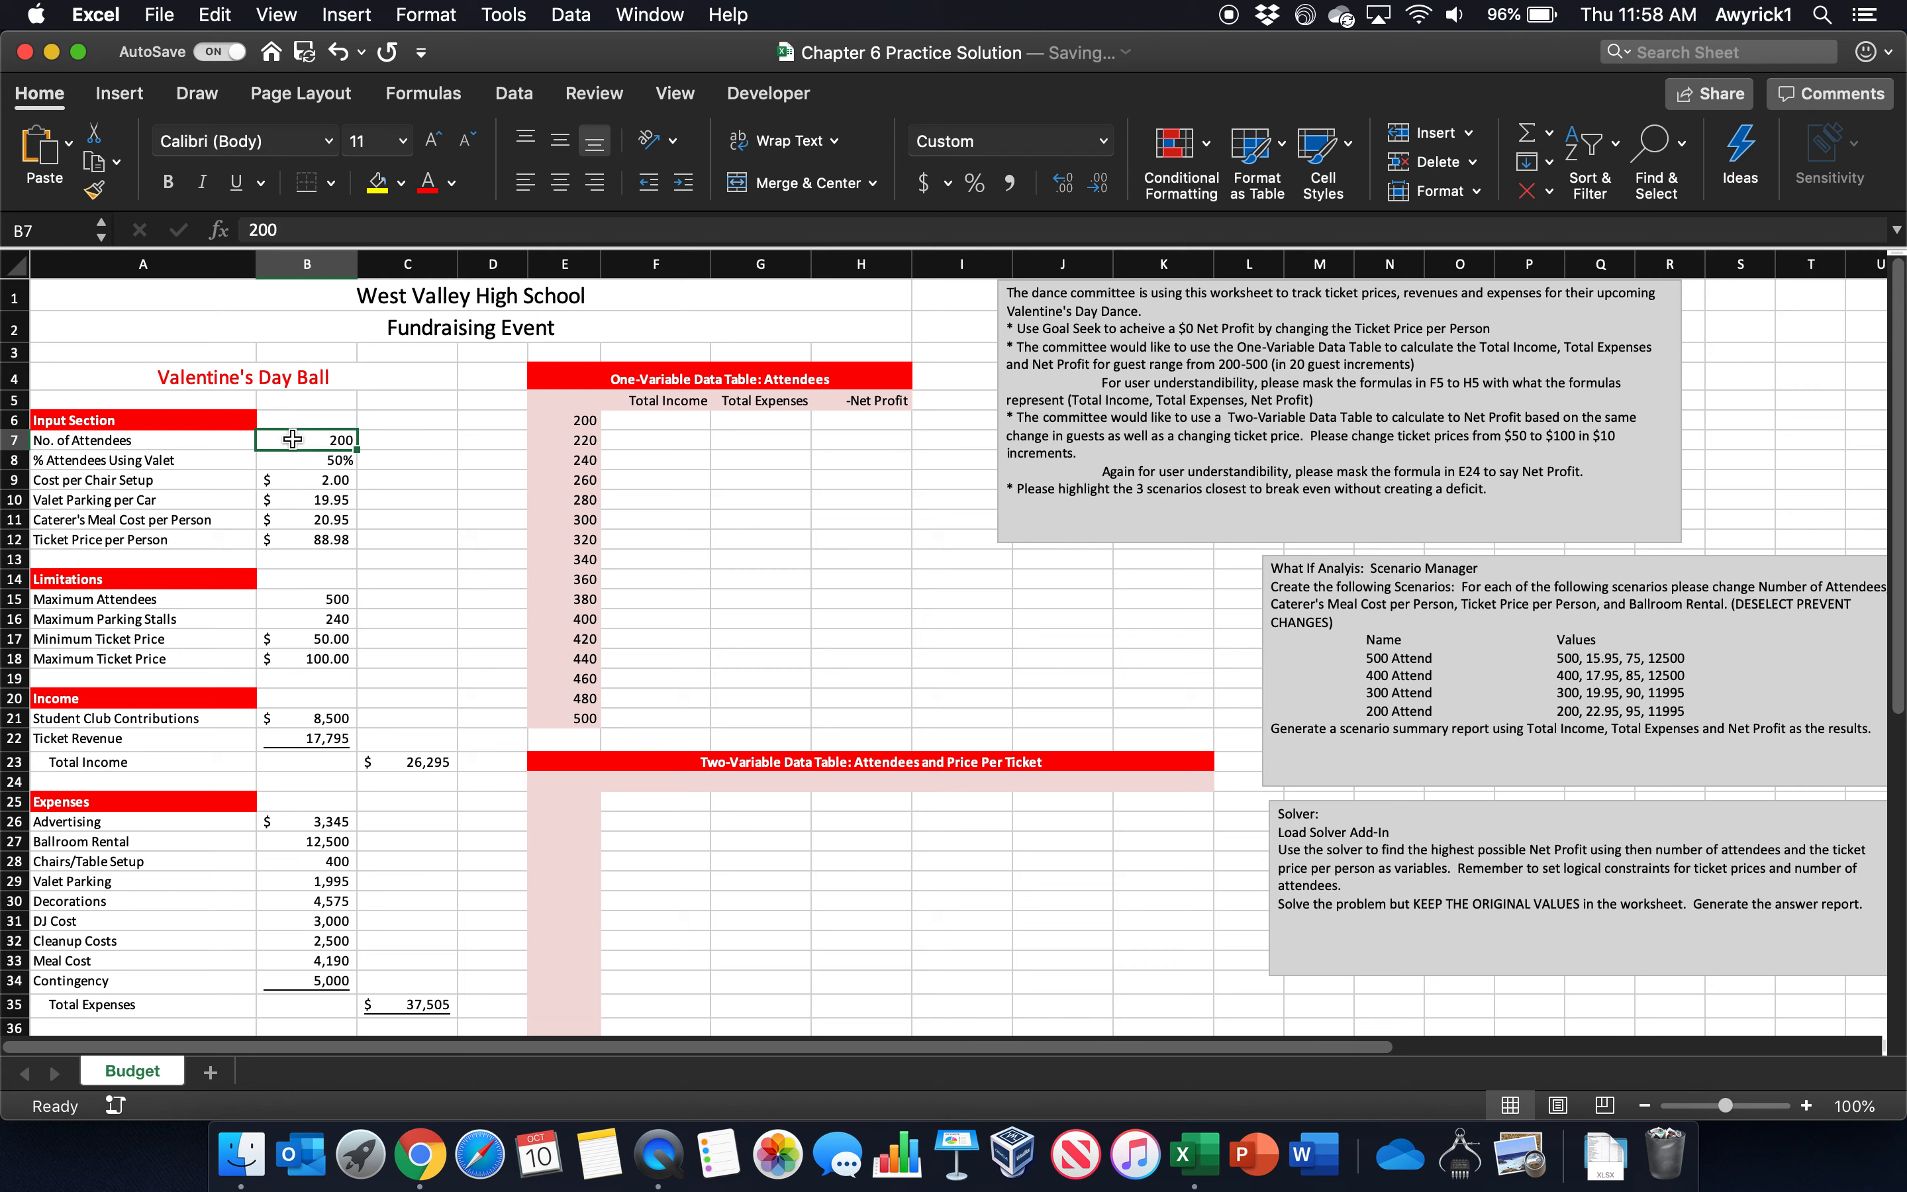
text(400)
key(Return)
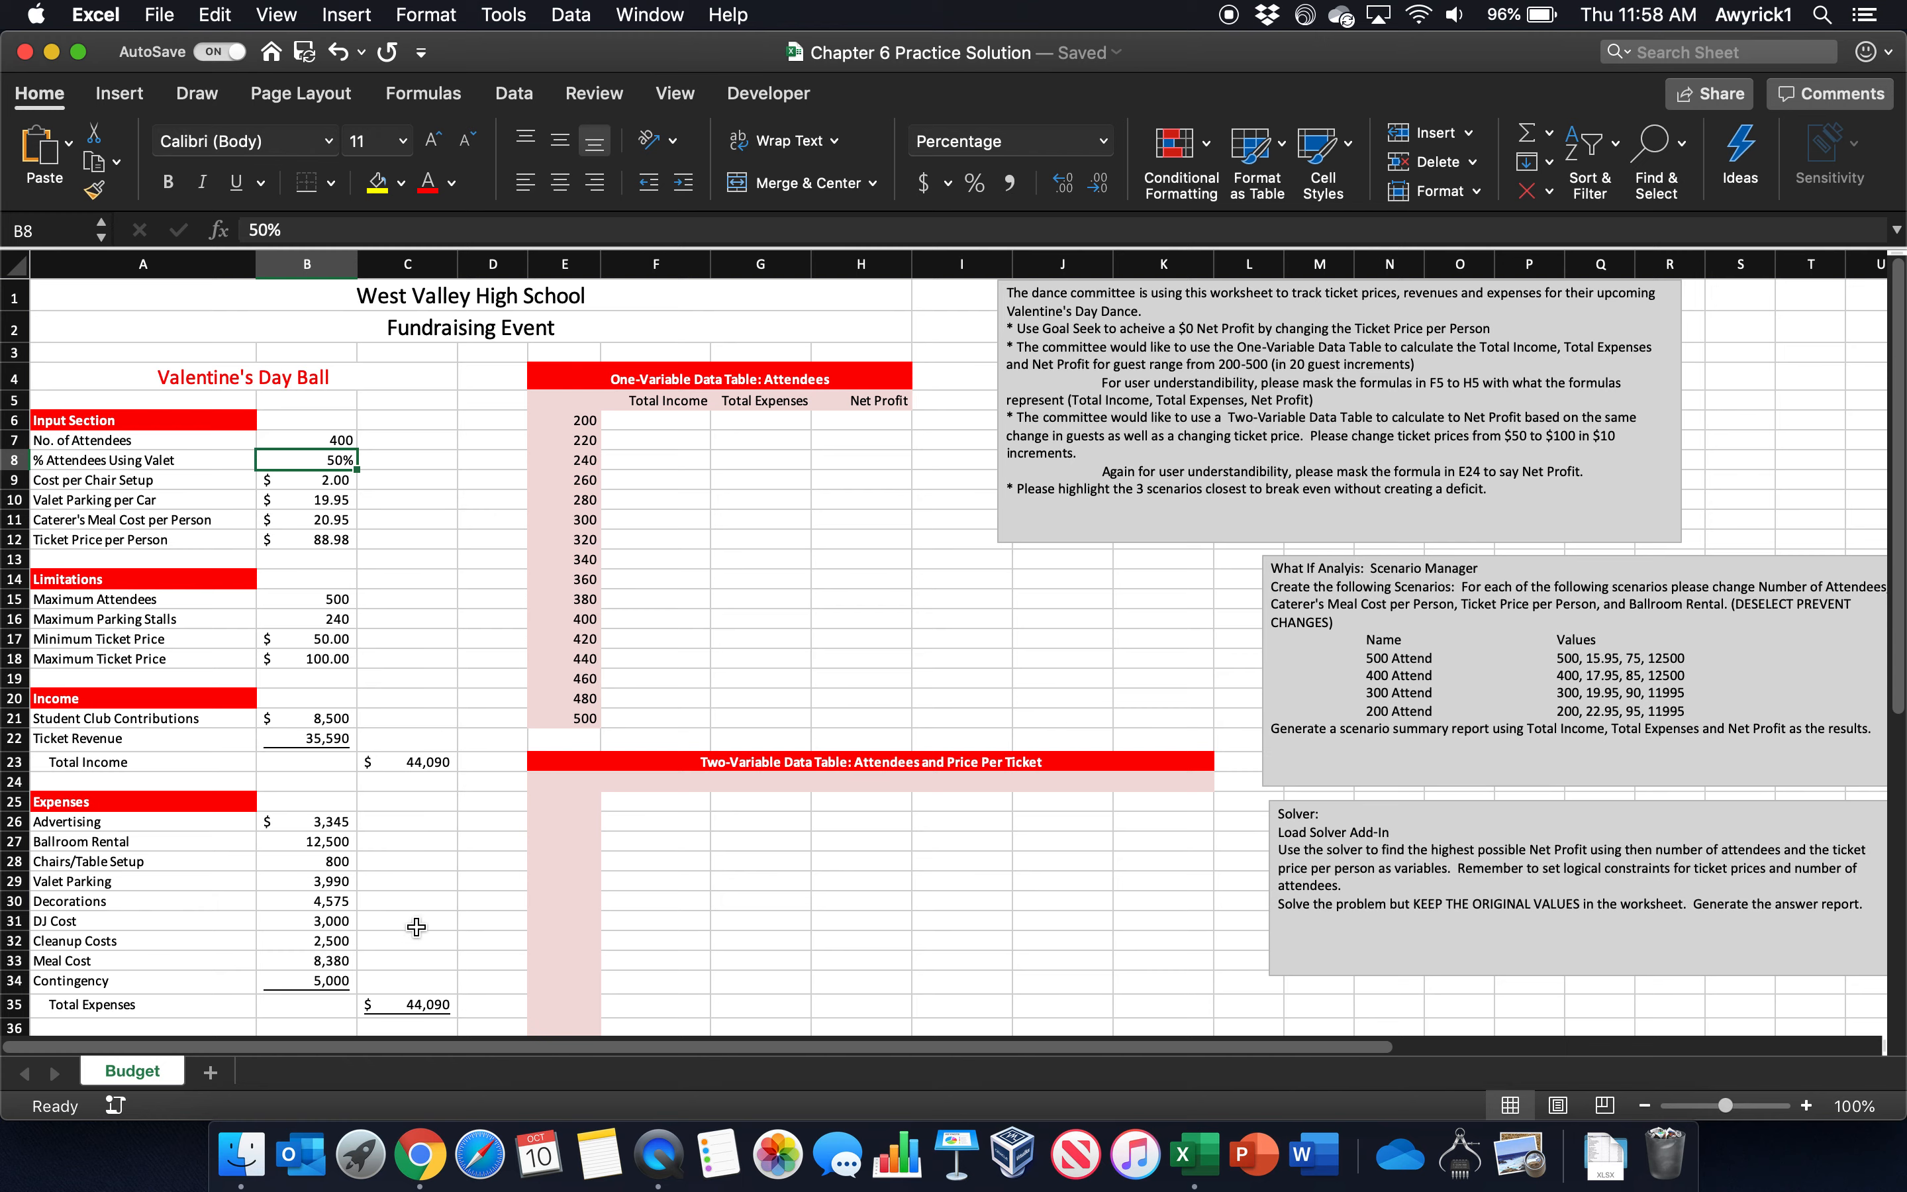
Step: Generate the one-variable data table over E5:H21 with the number of attendees in B7 as the column input cell
scroll(398, 953, down, 3)
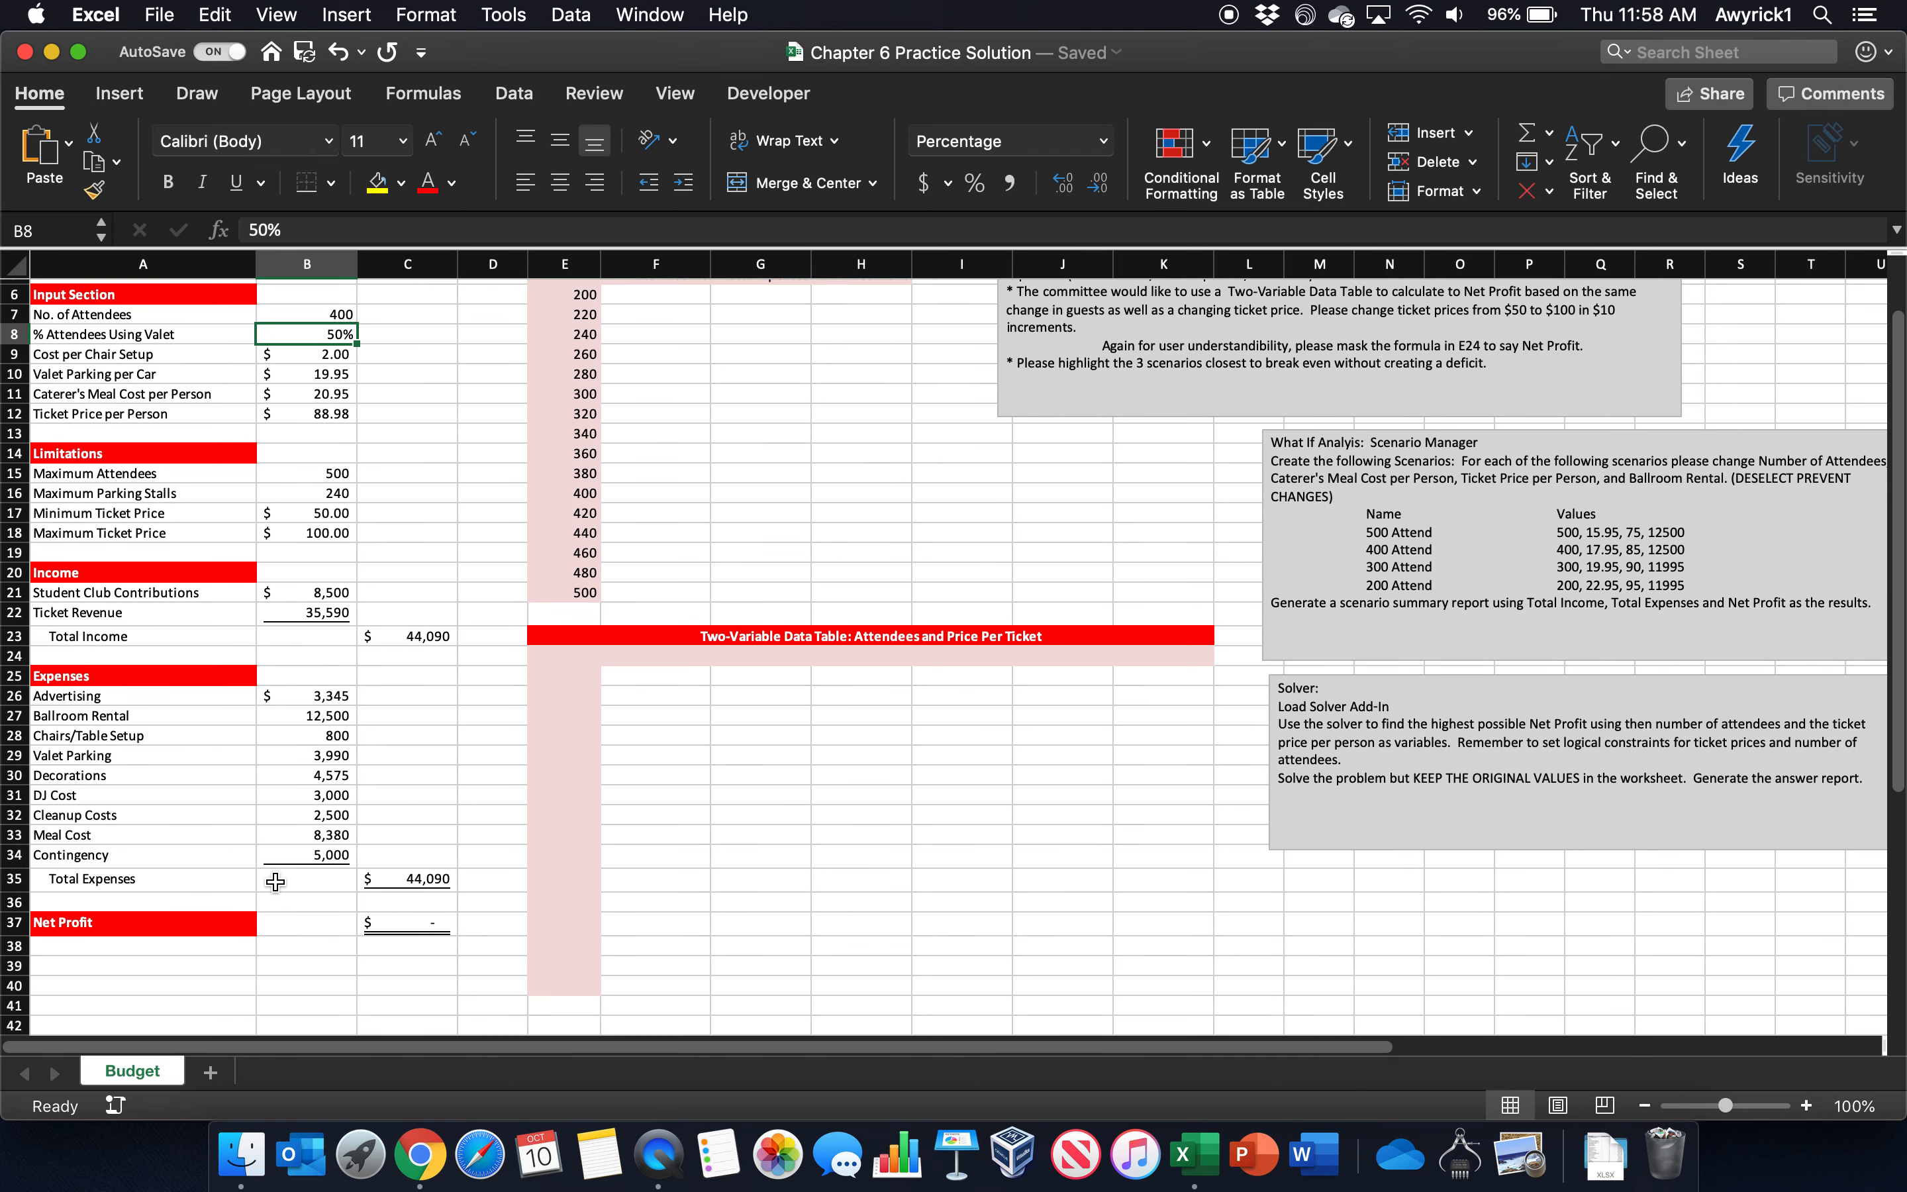
scroll(266, 827, up, 2)
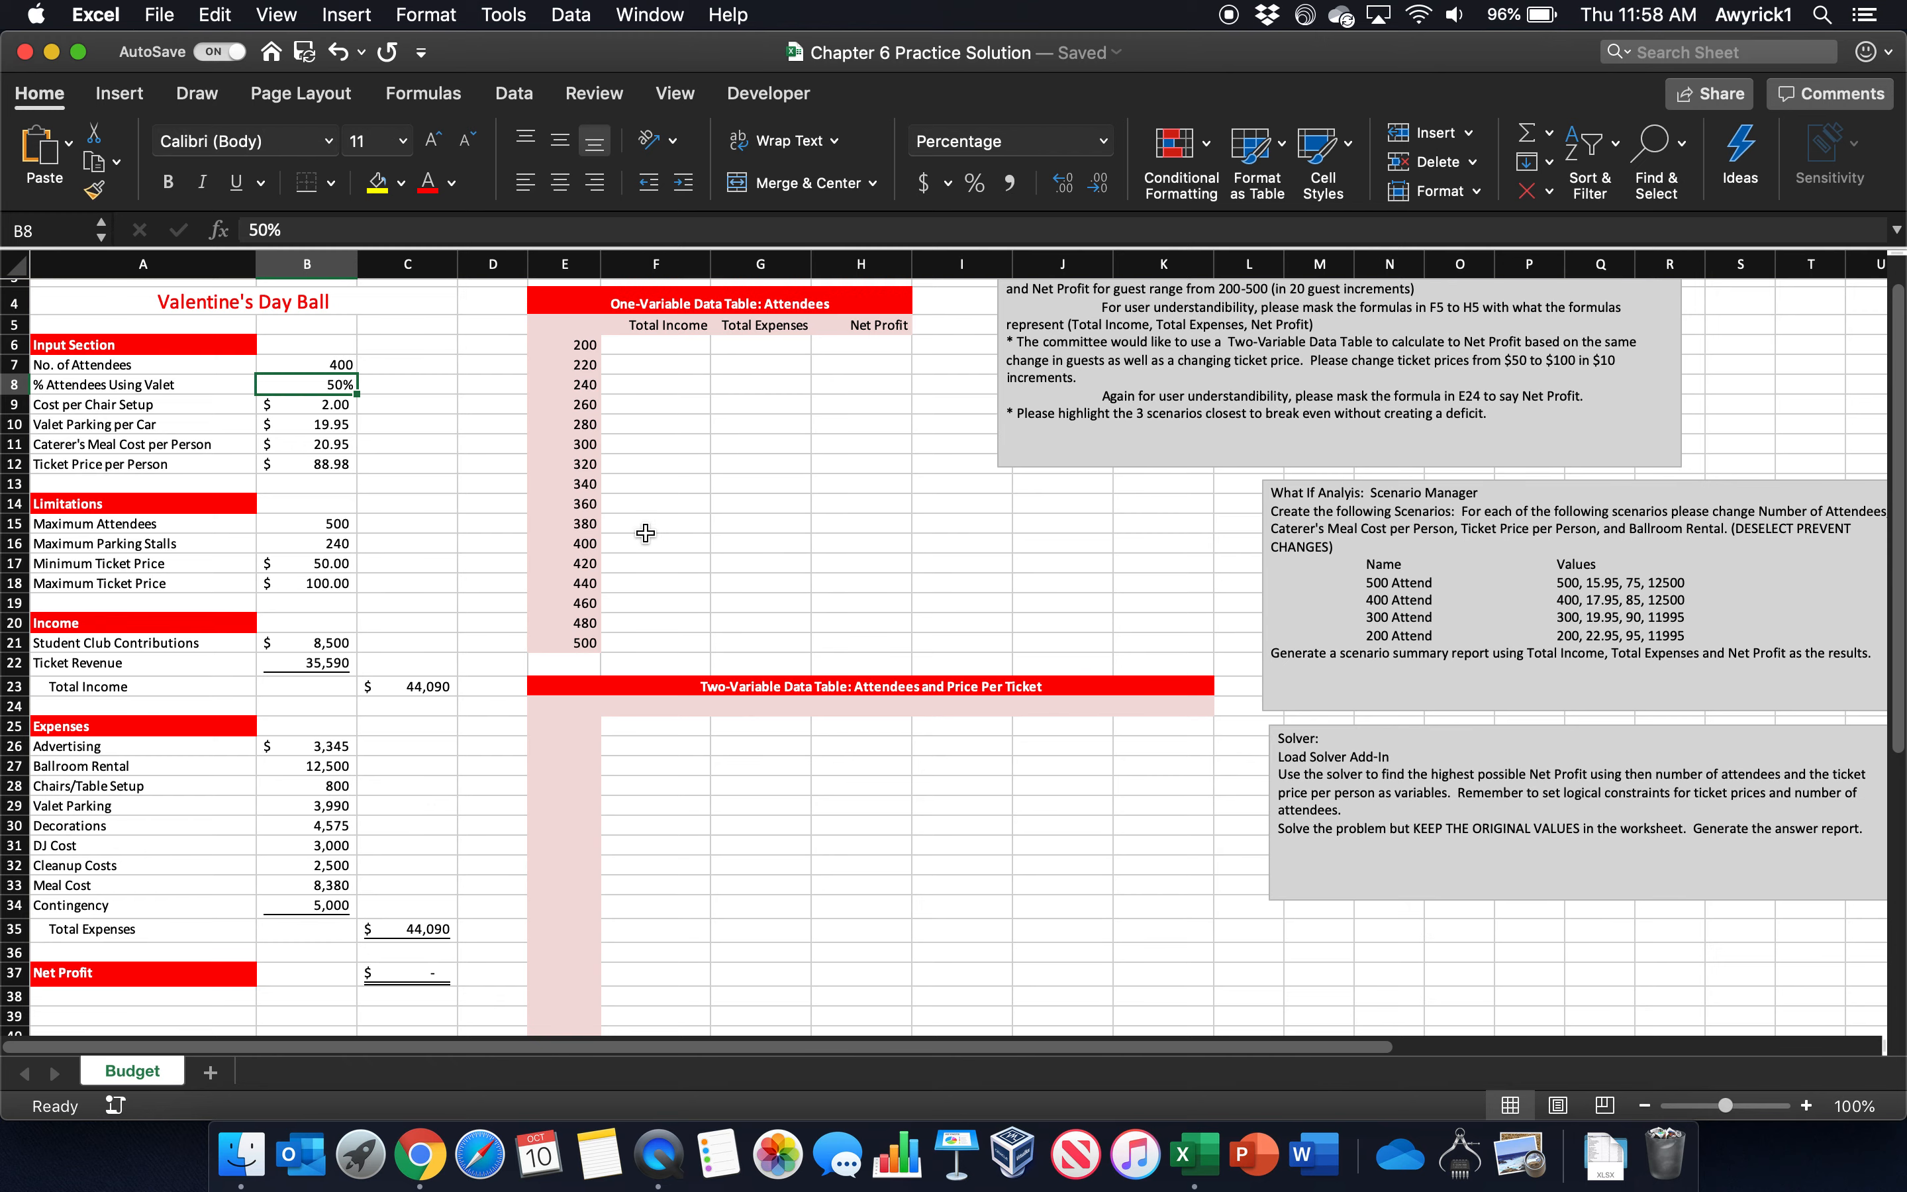
scroll(525, 531, up, 2)
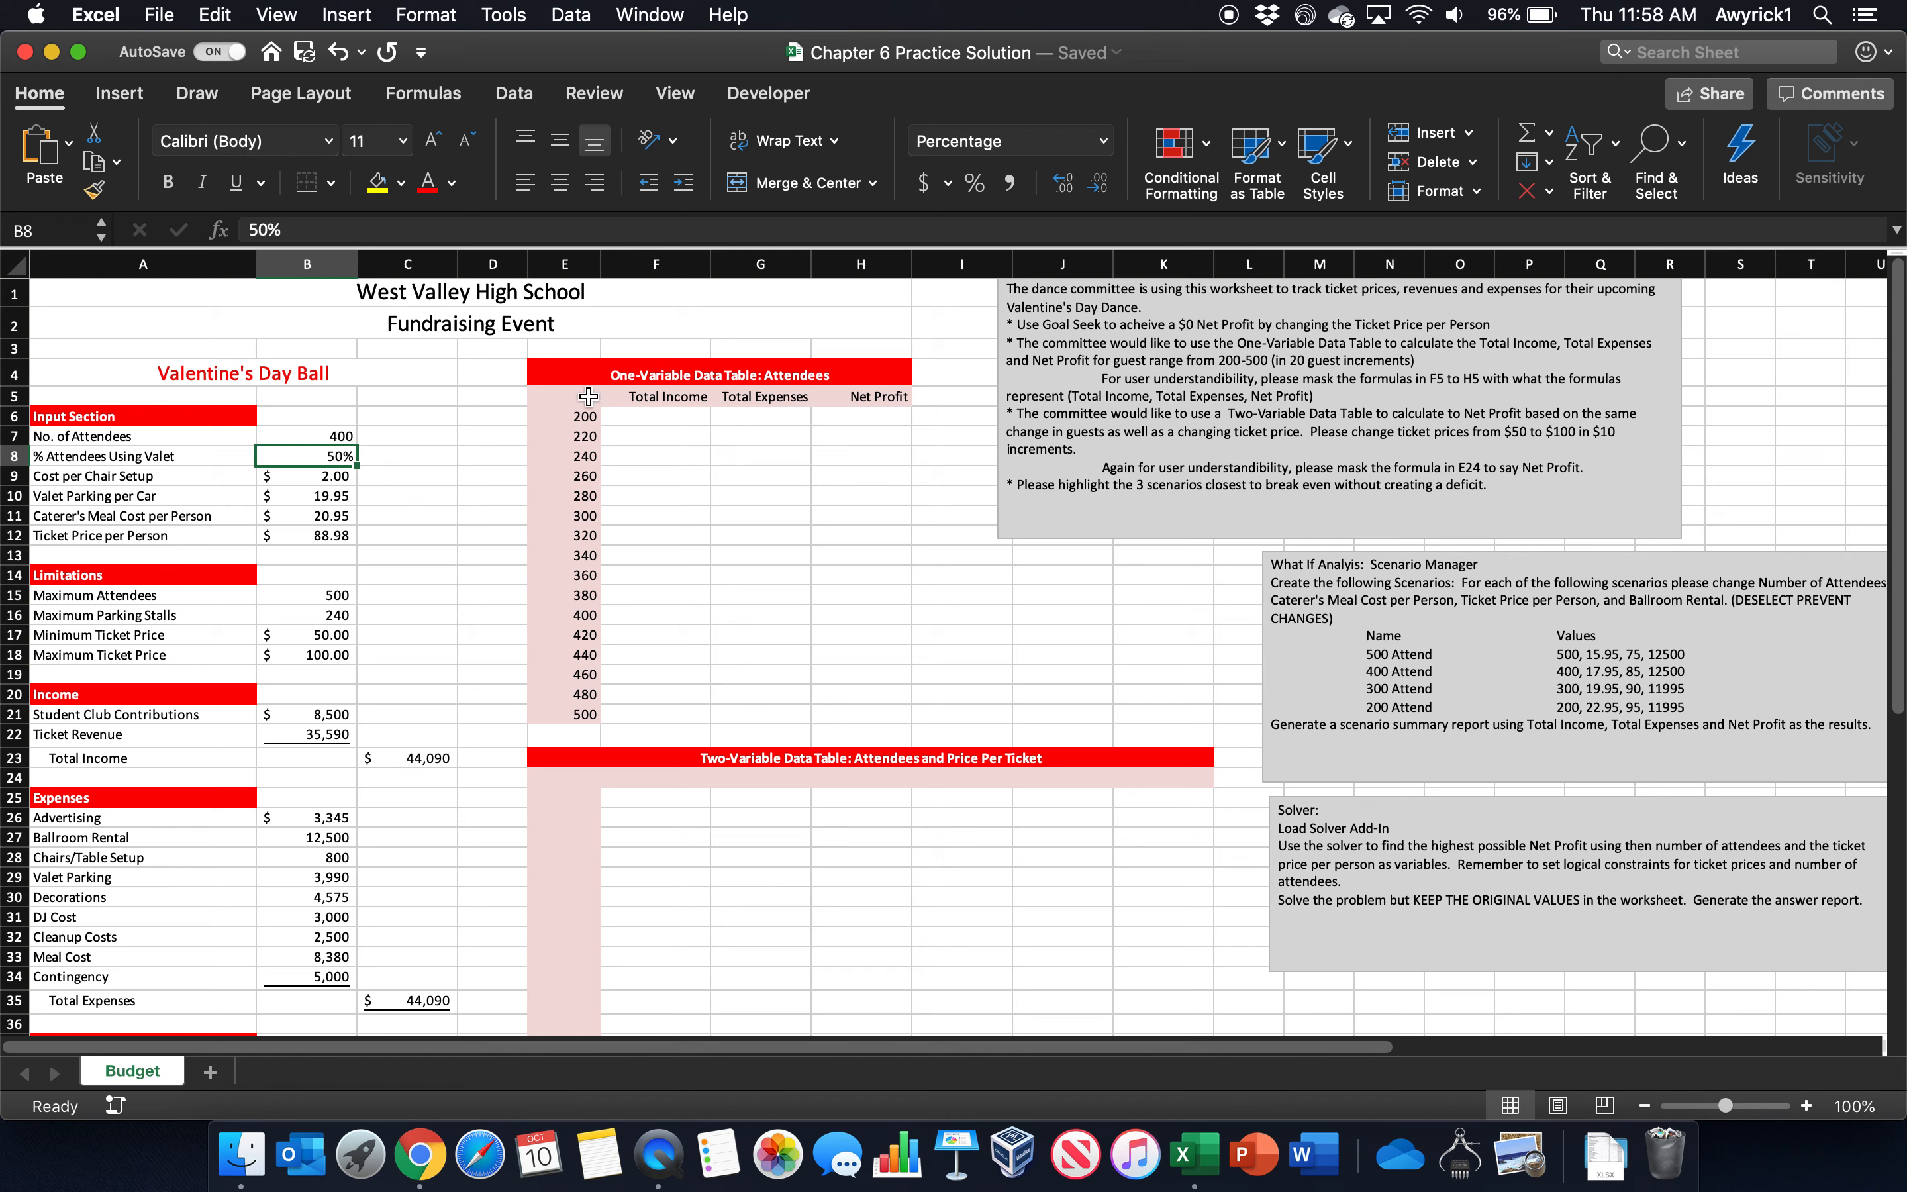
drag(584, 397, 855, 724)
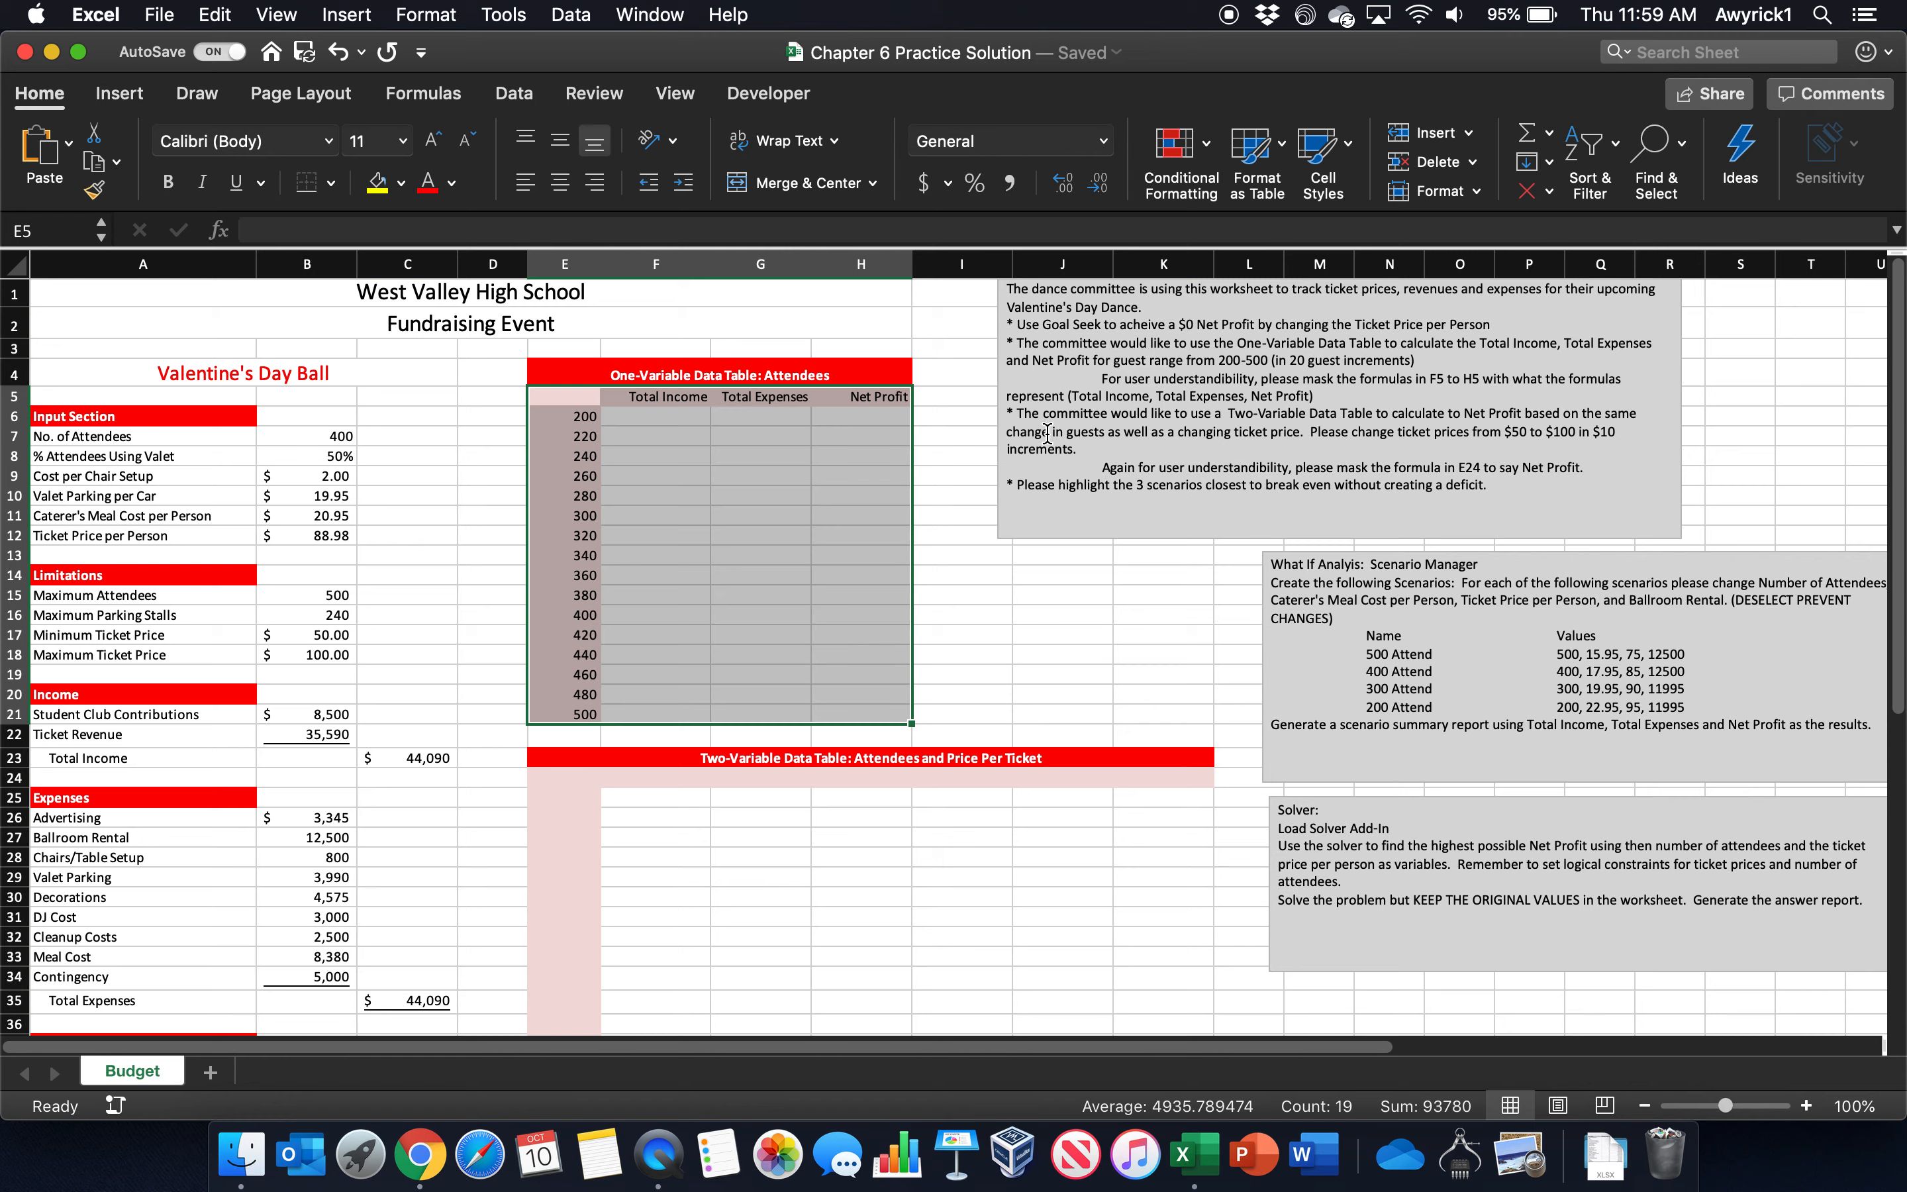
click(525, 99)
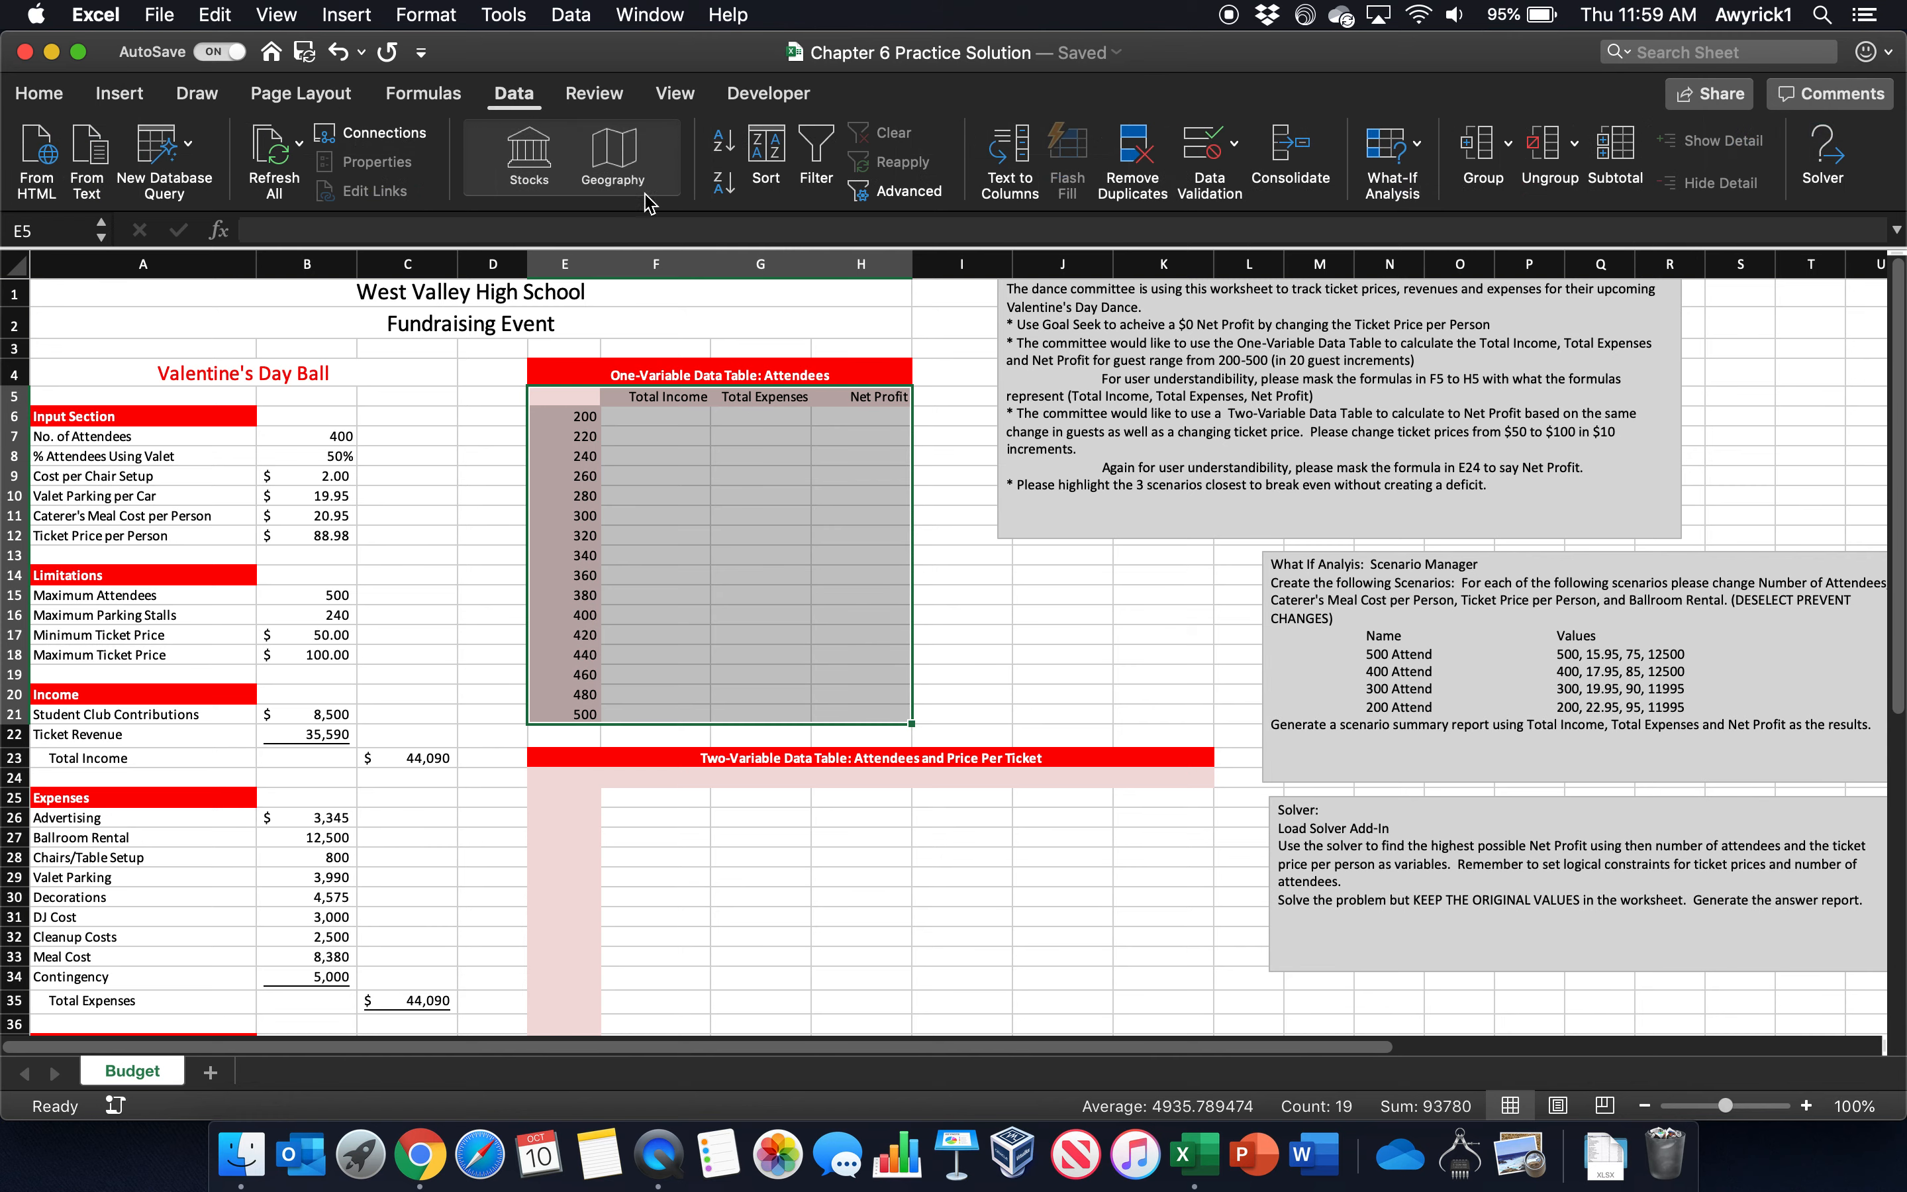
click(1421, 160)
click(1448, 257)
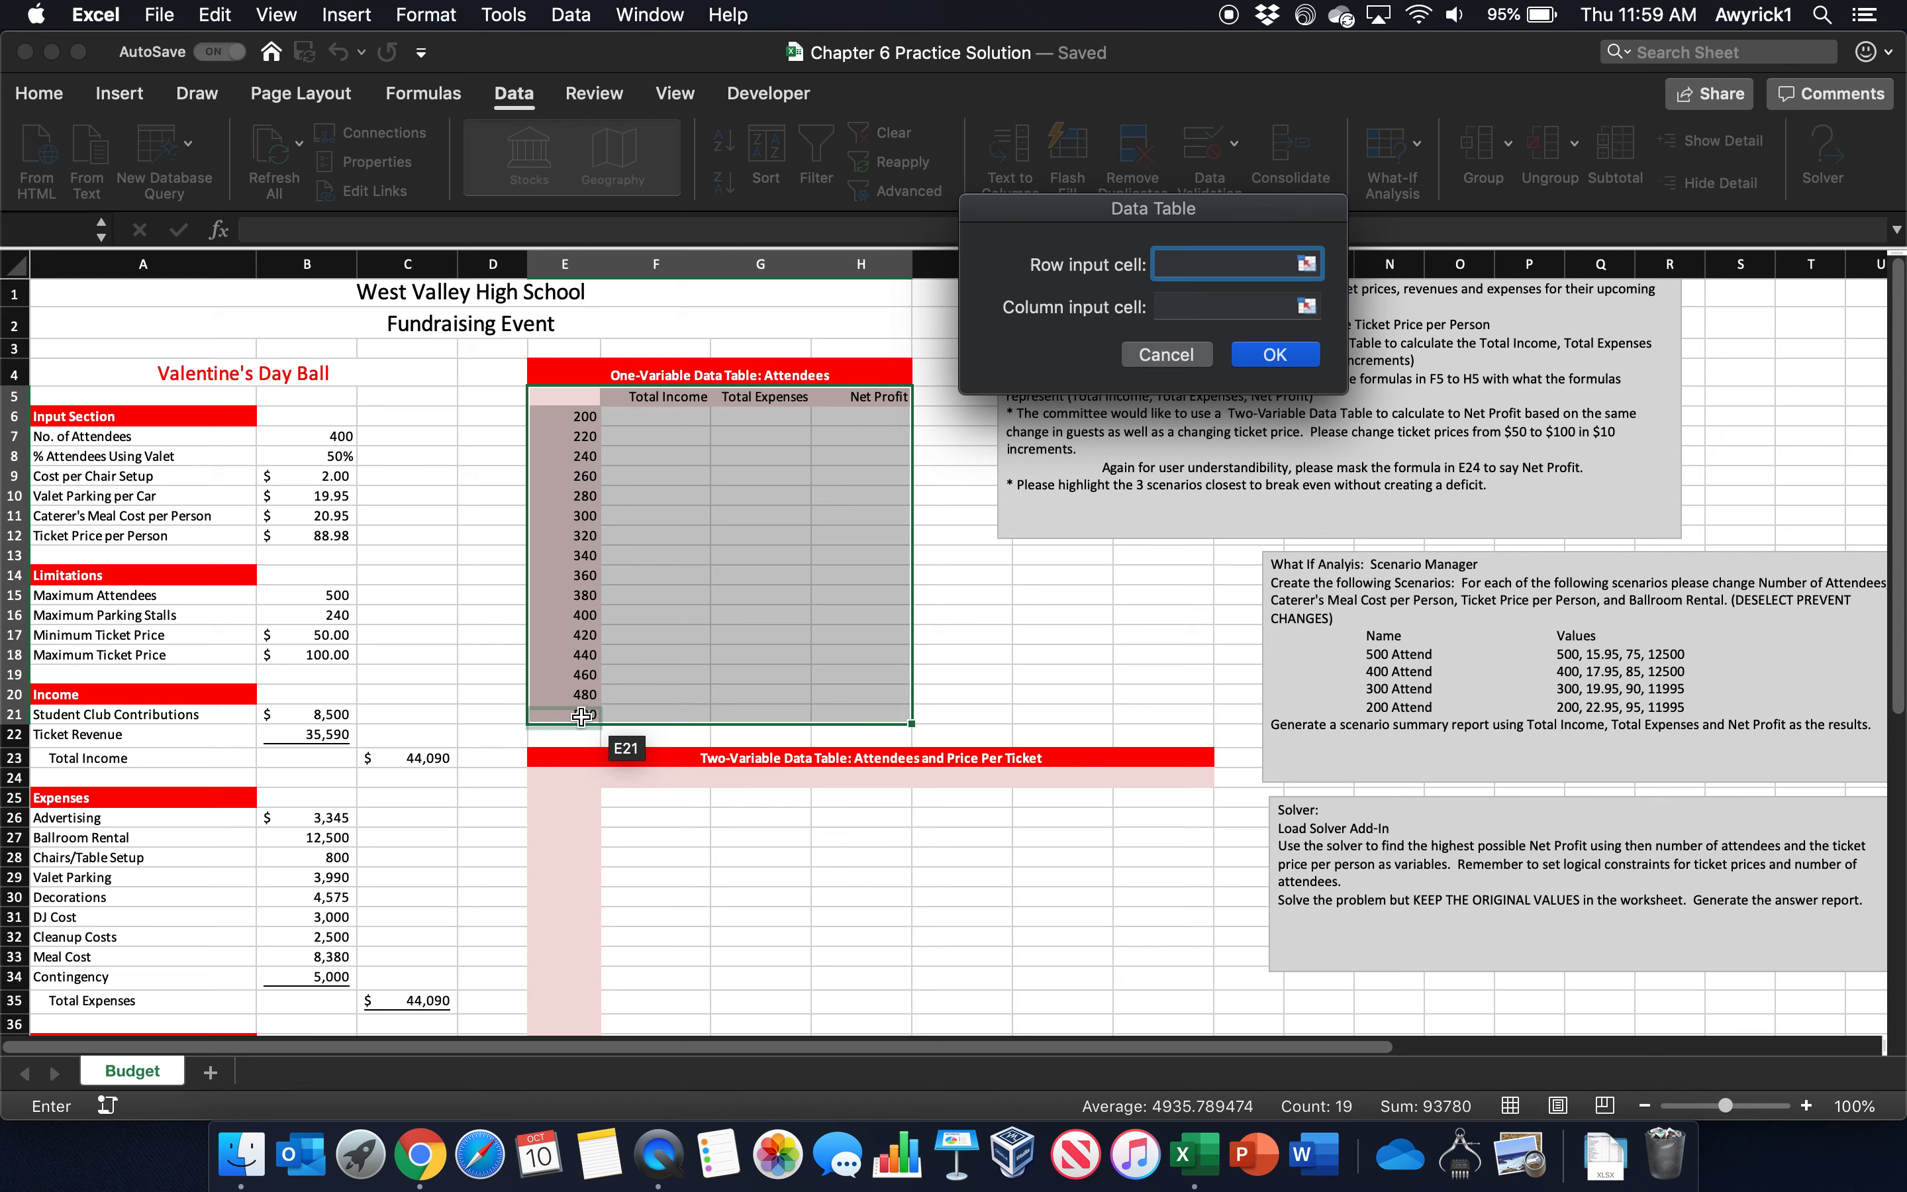
click(1174, 309)
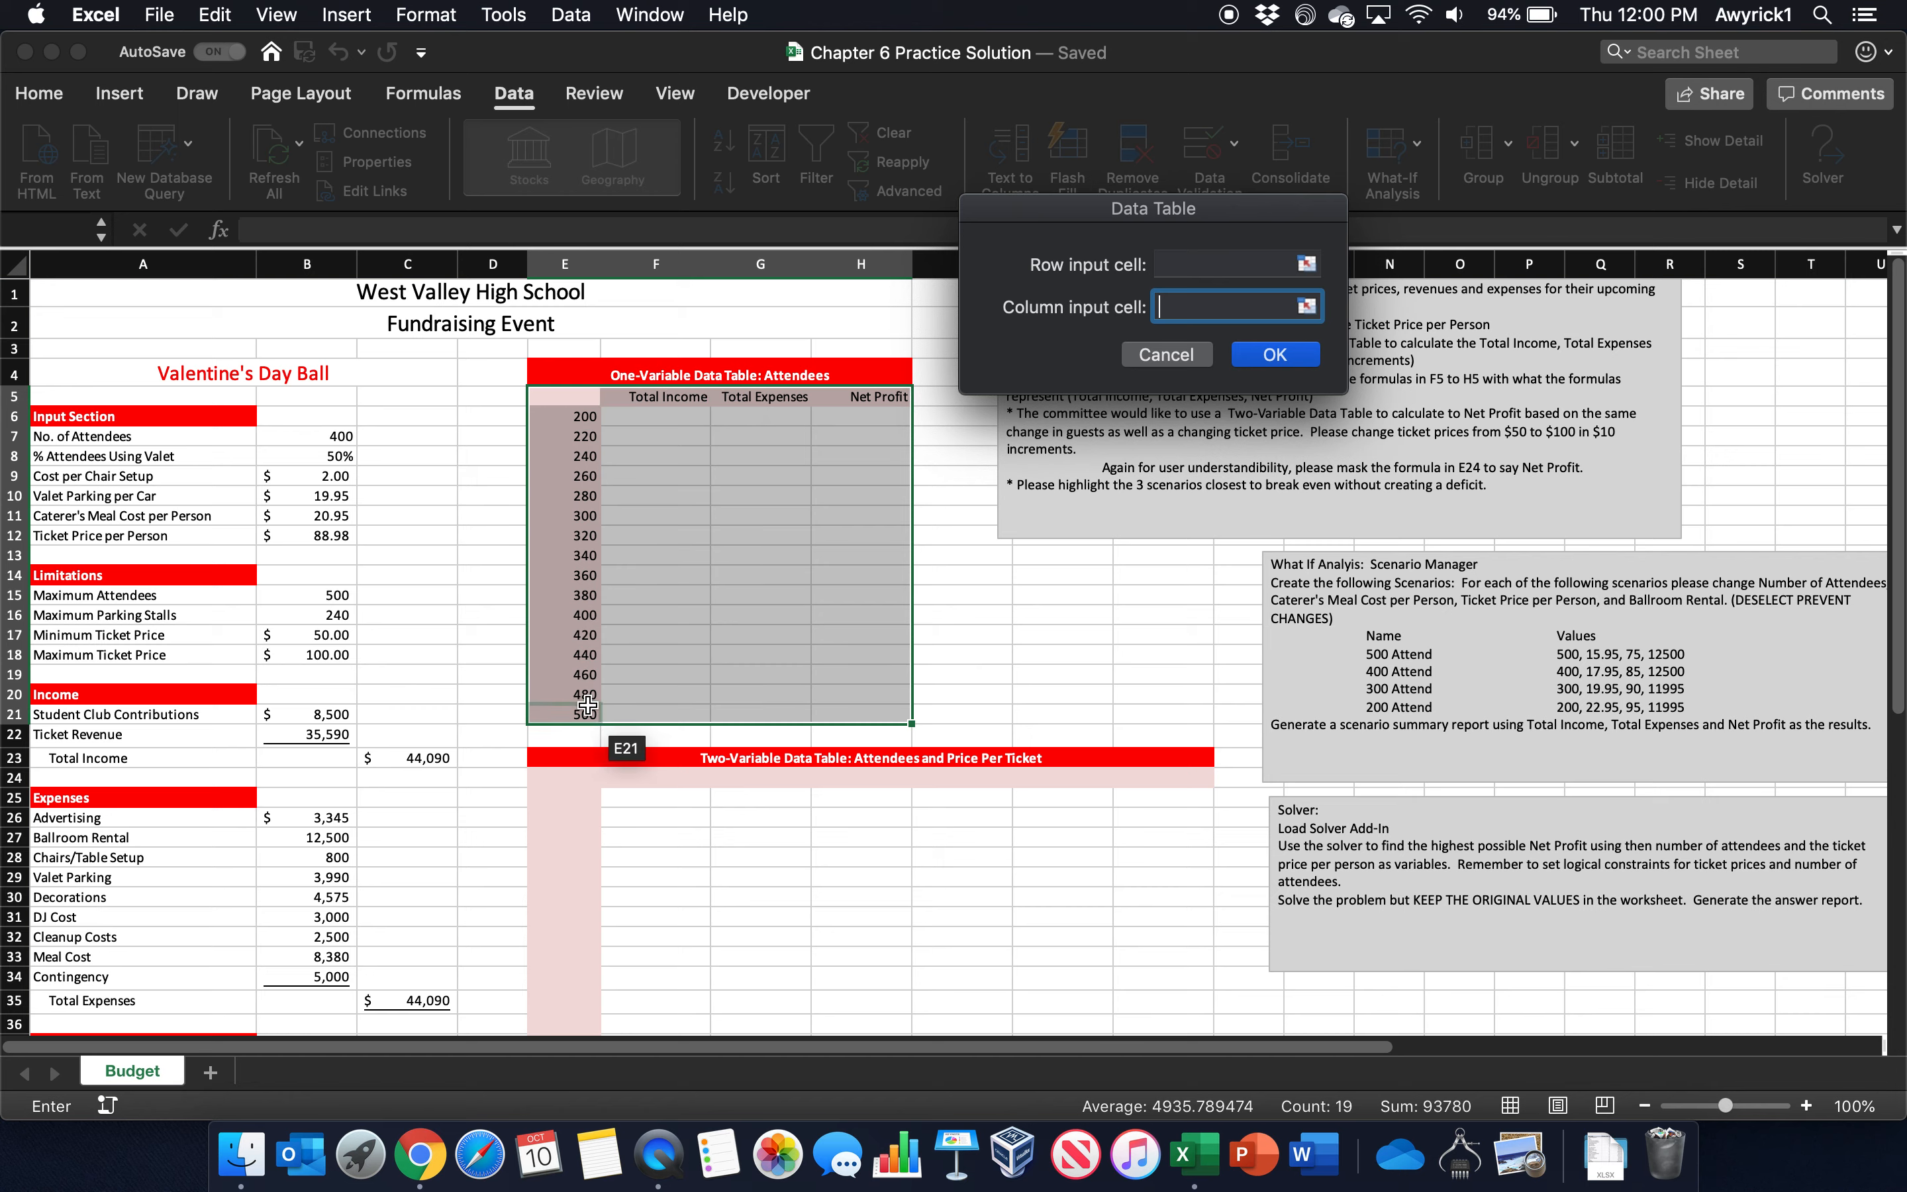
click(331, 437)
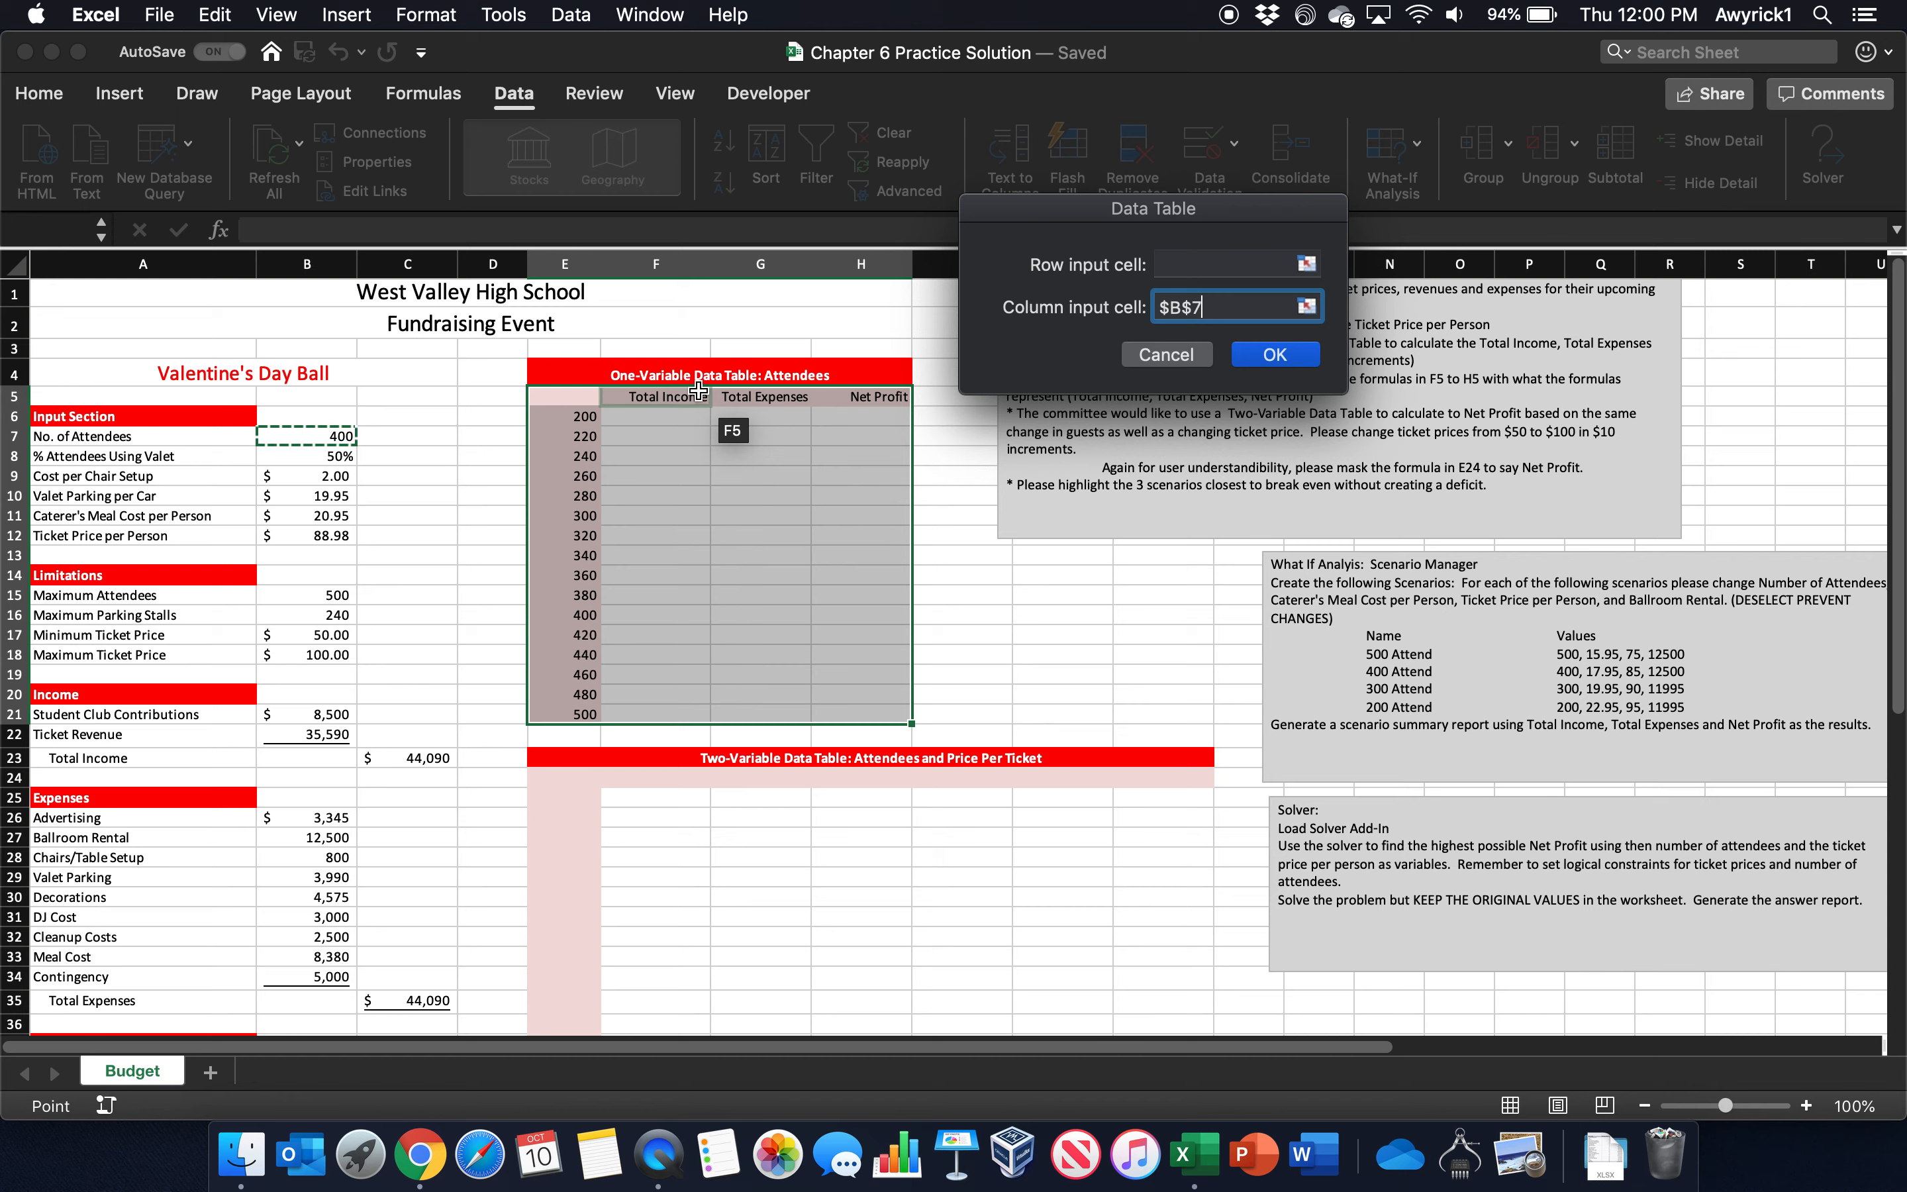
click(1261, 364)
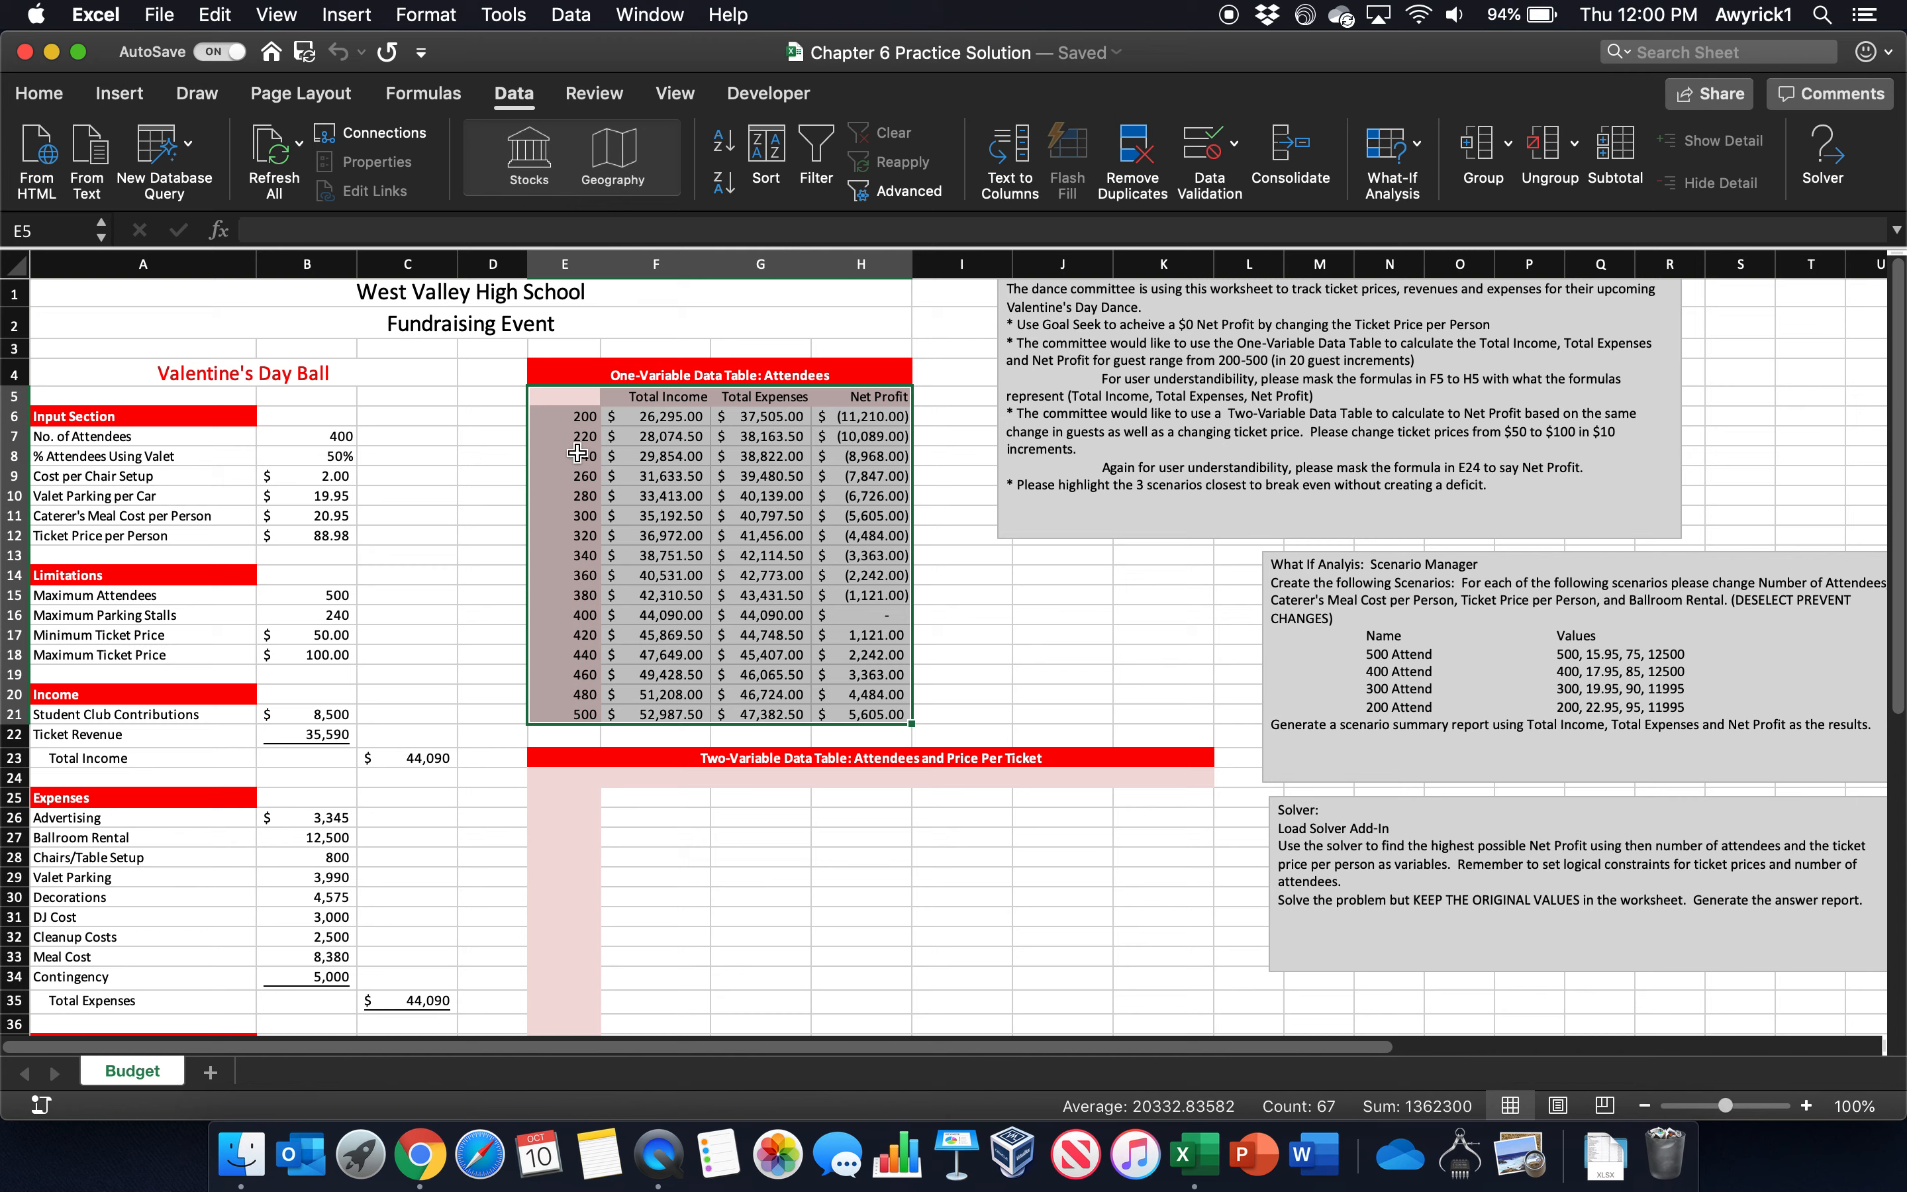
Step: Examine the 400-attendee row of the one-variable table and the Net Profit cell H16
click(880, 614)
click(565, 623)
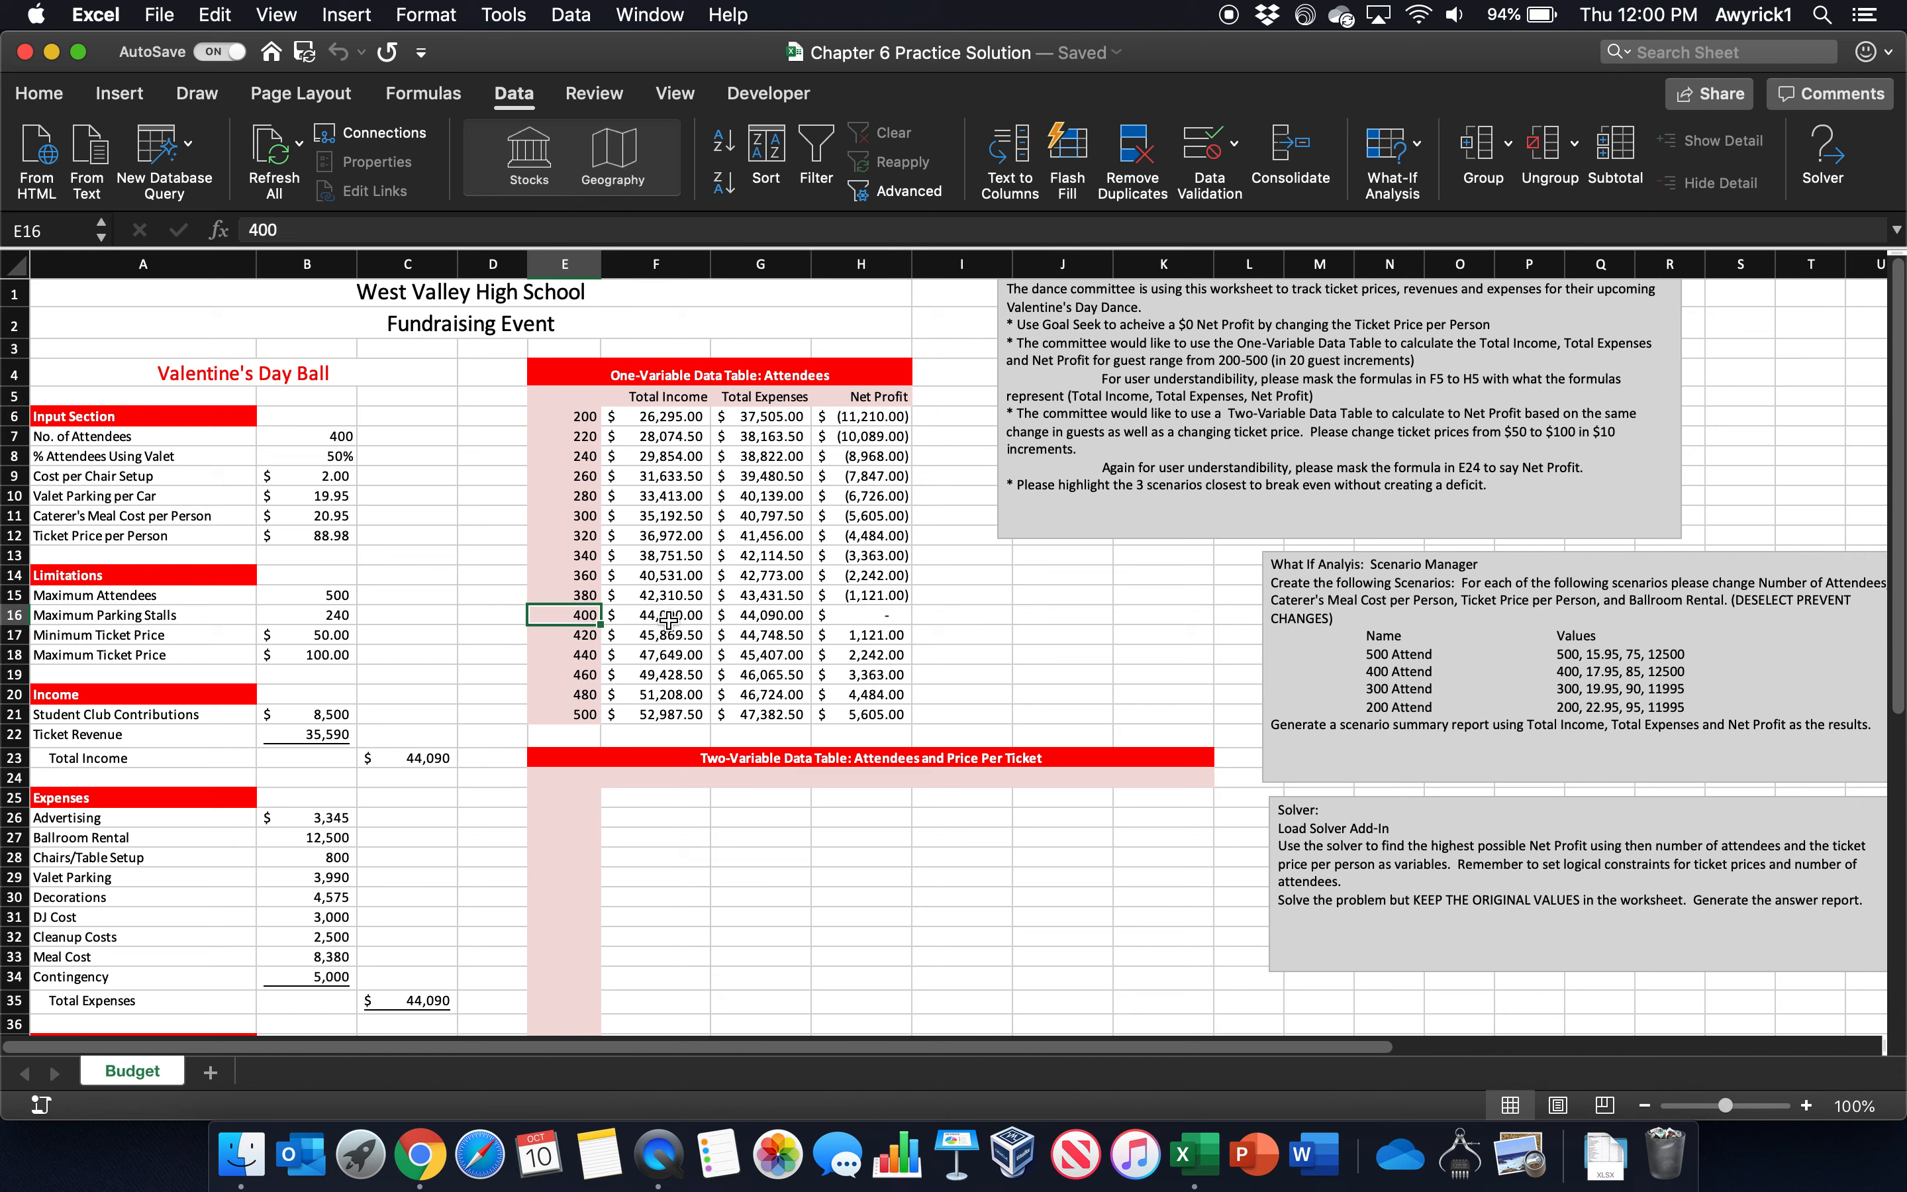
click(879, 613)
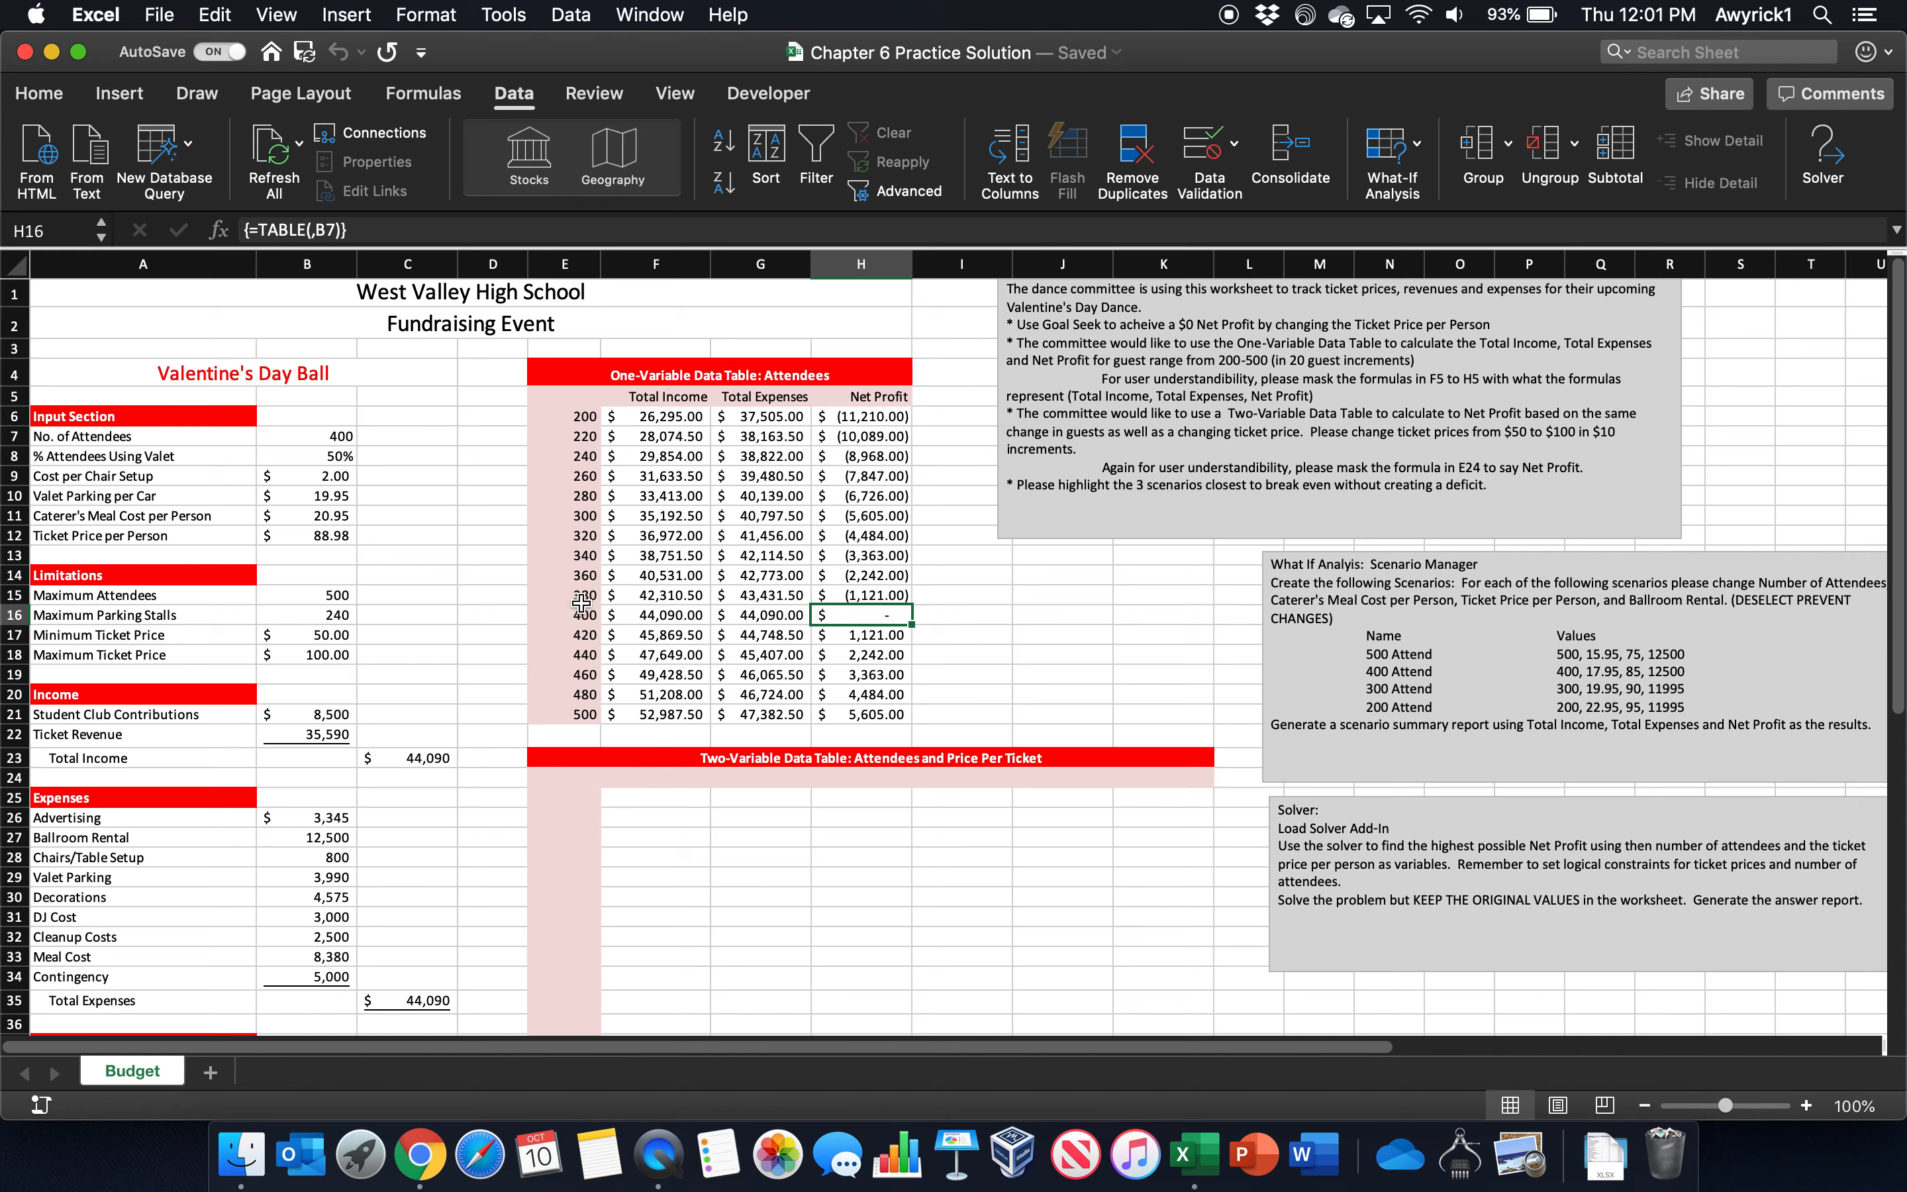
Step: Copy the attendee values in E6:E21 to the first column of the two-variable data table, starting at E25
drag(571, 421, 551, 709)
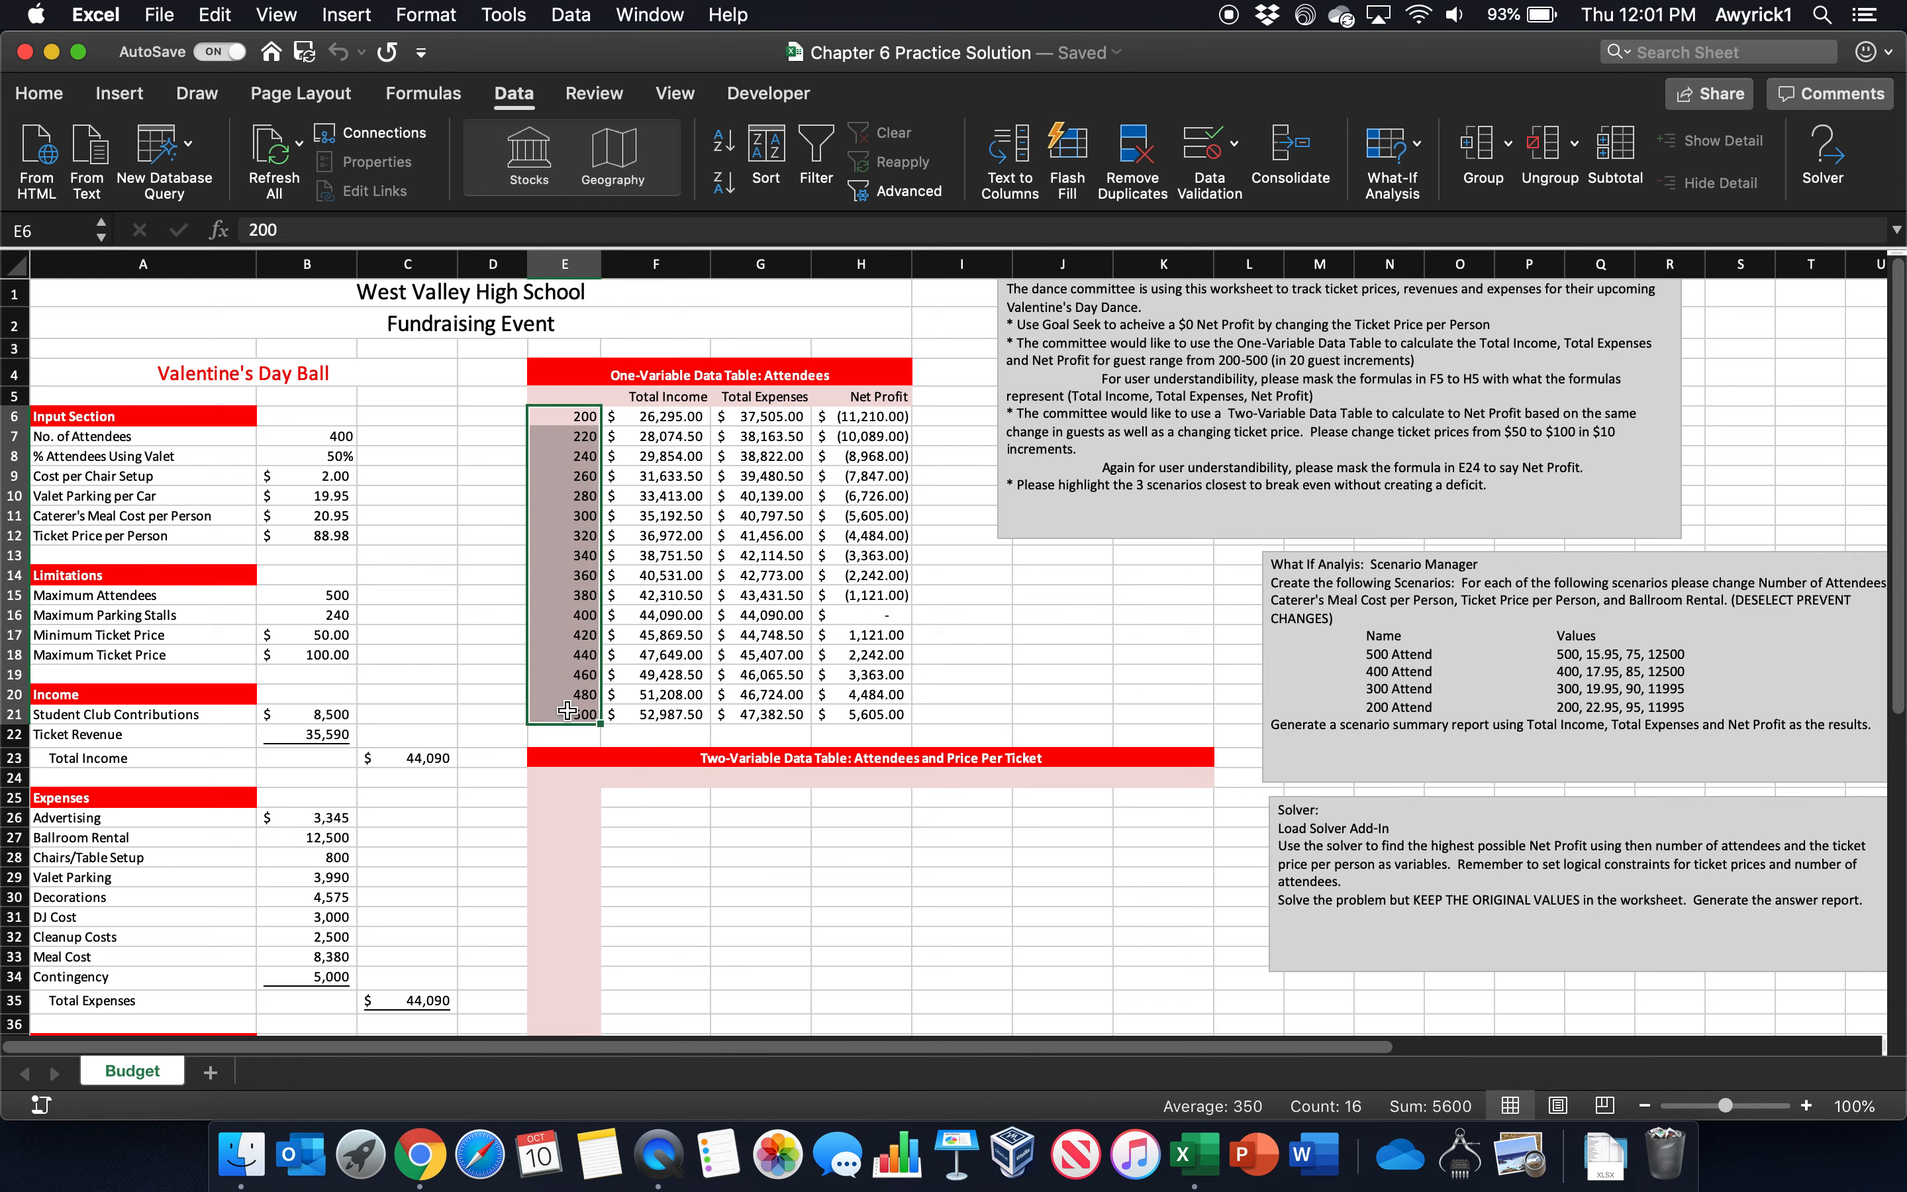
key(super+c)
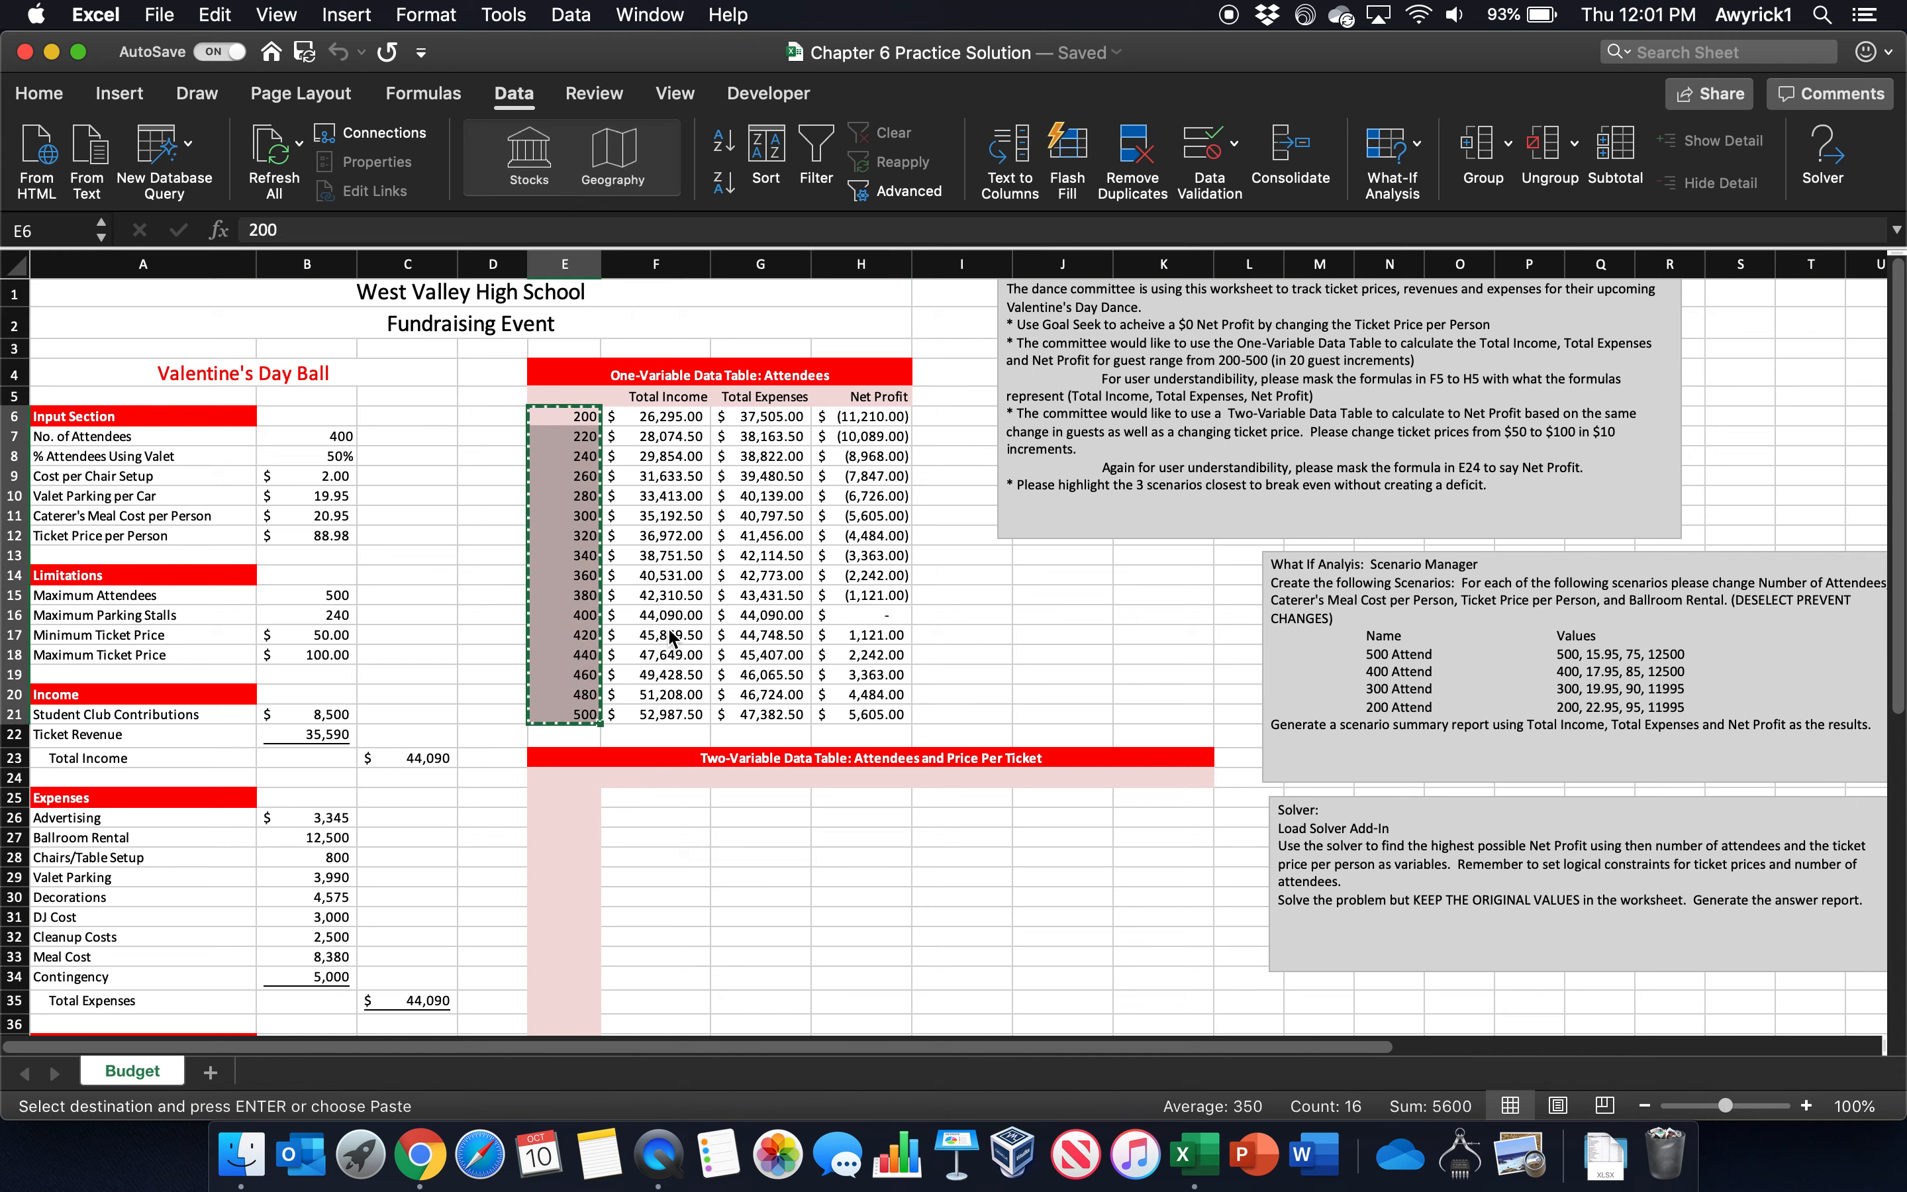
scroll(614, 701, down, 2)
click(560, 741)
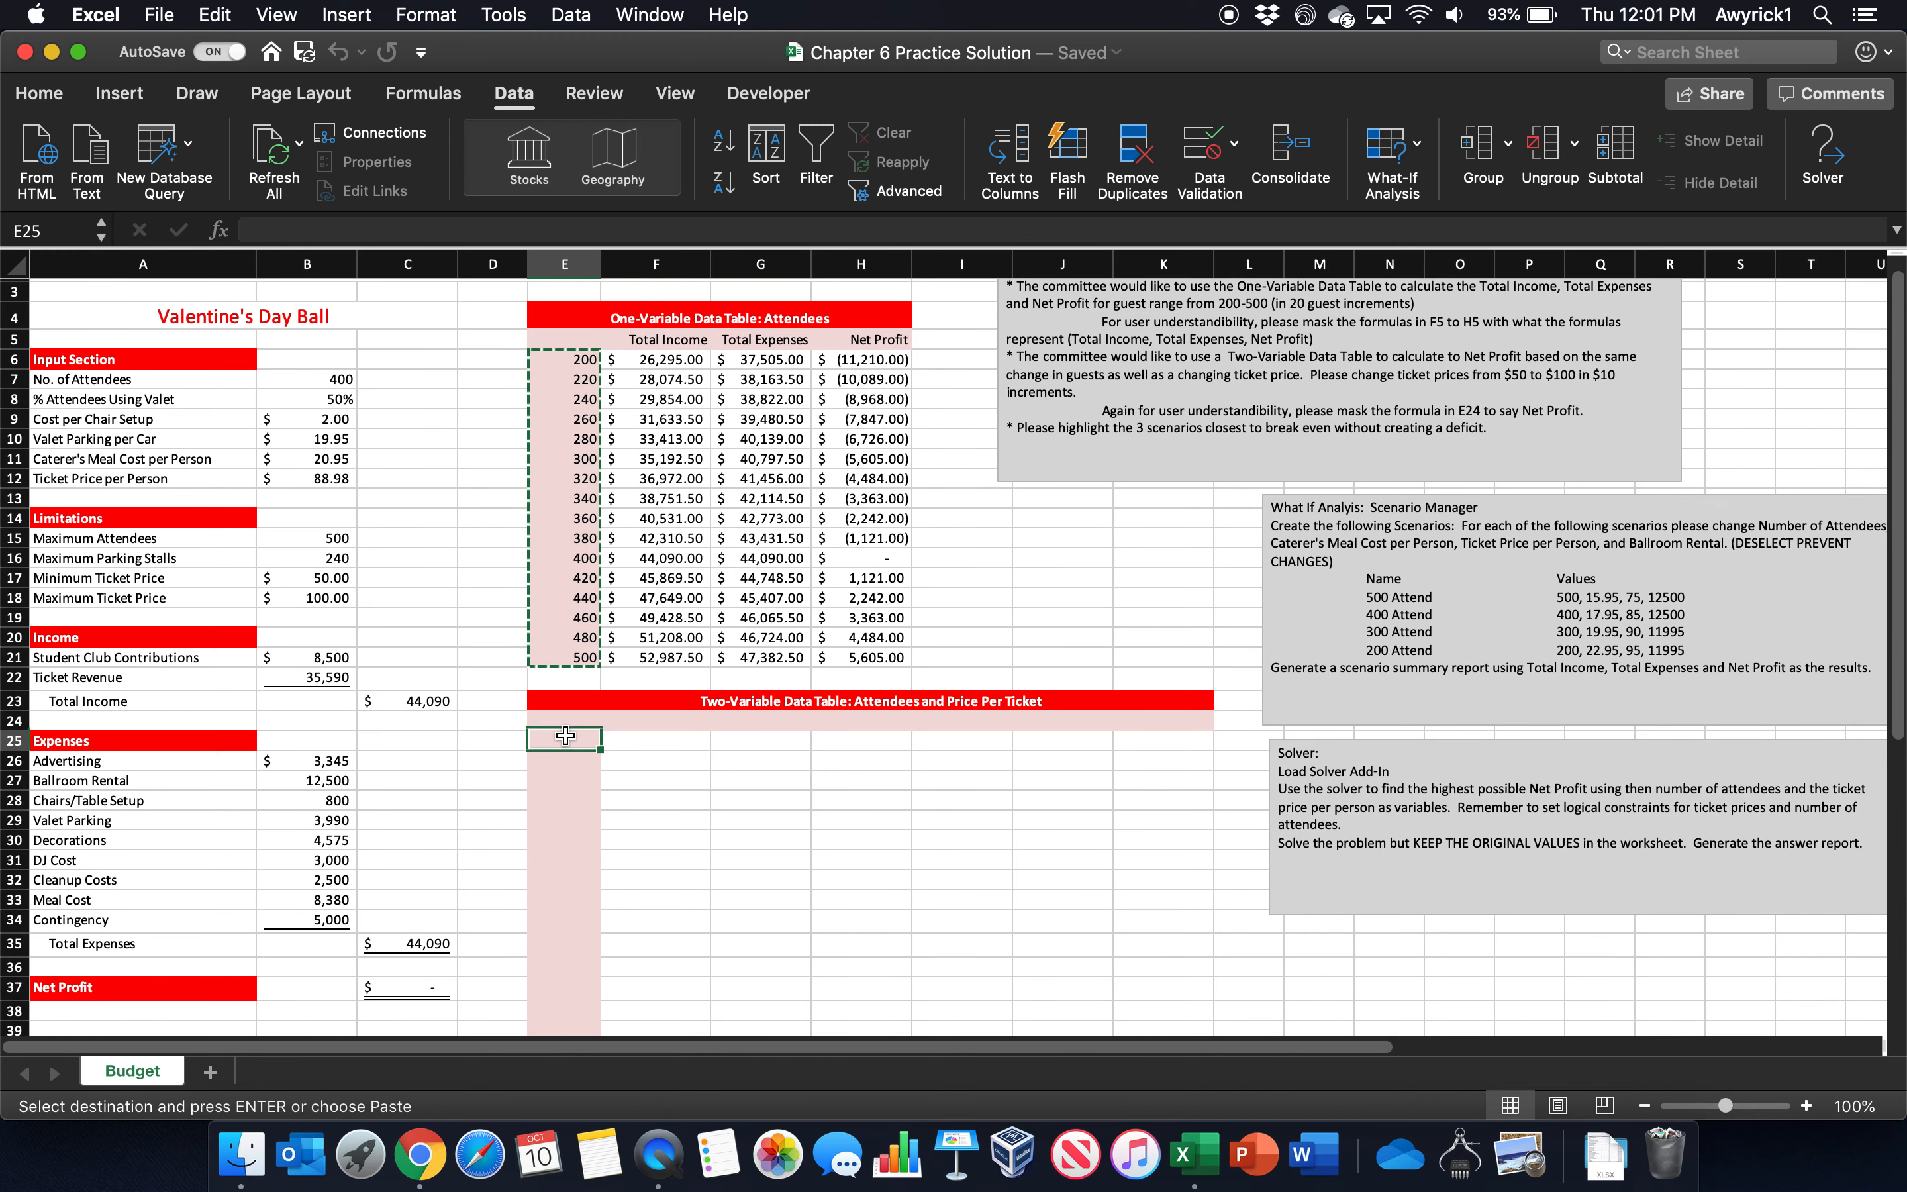
key(super+v)
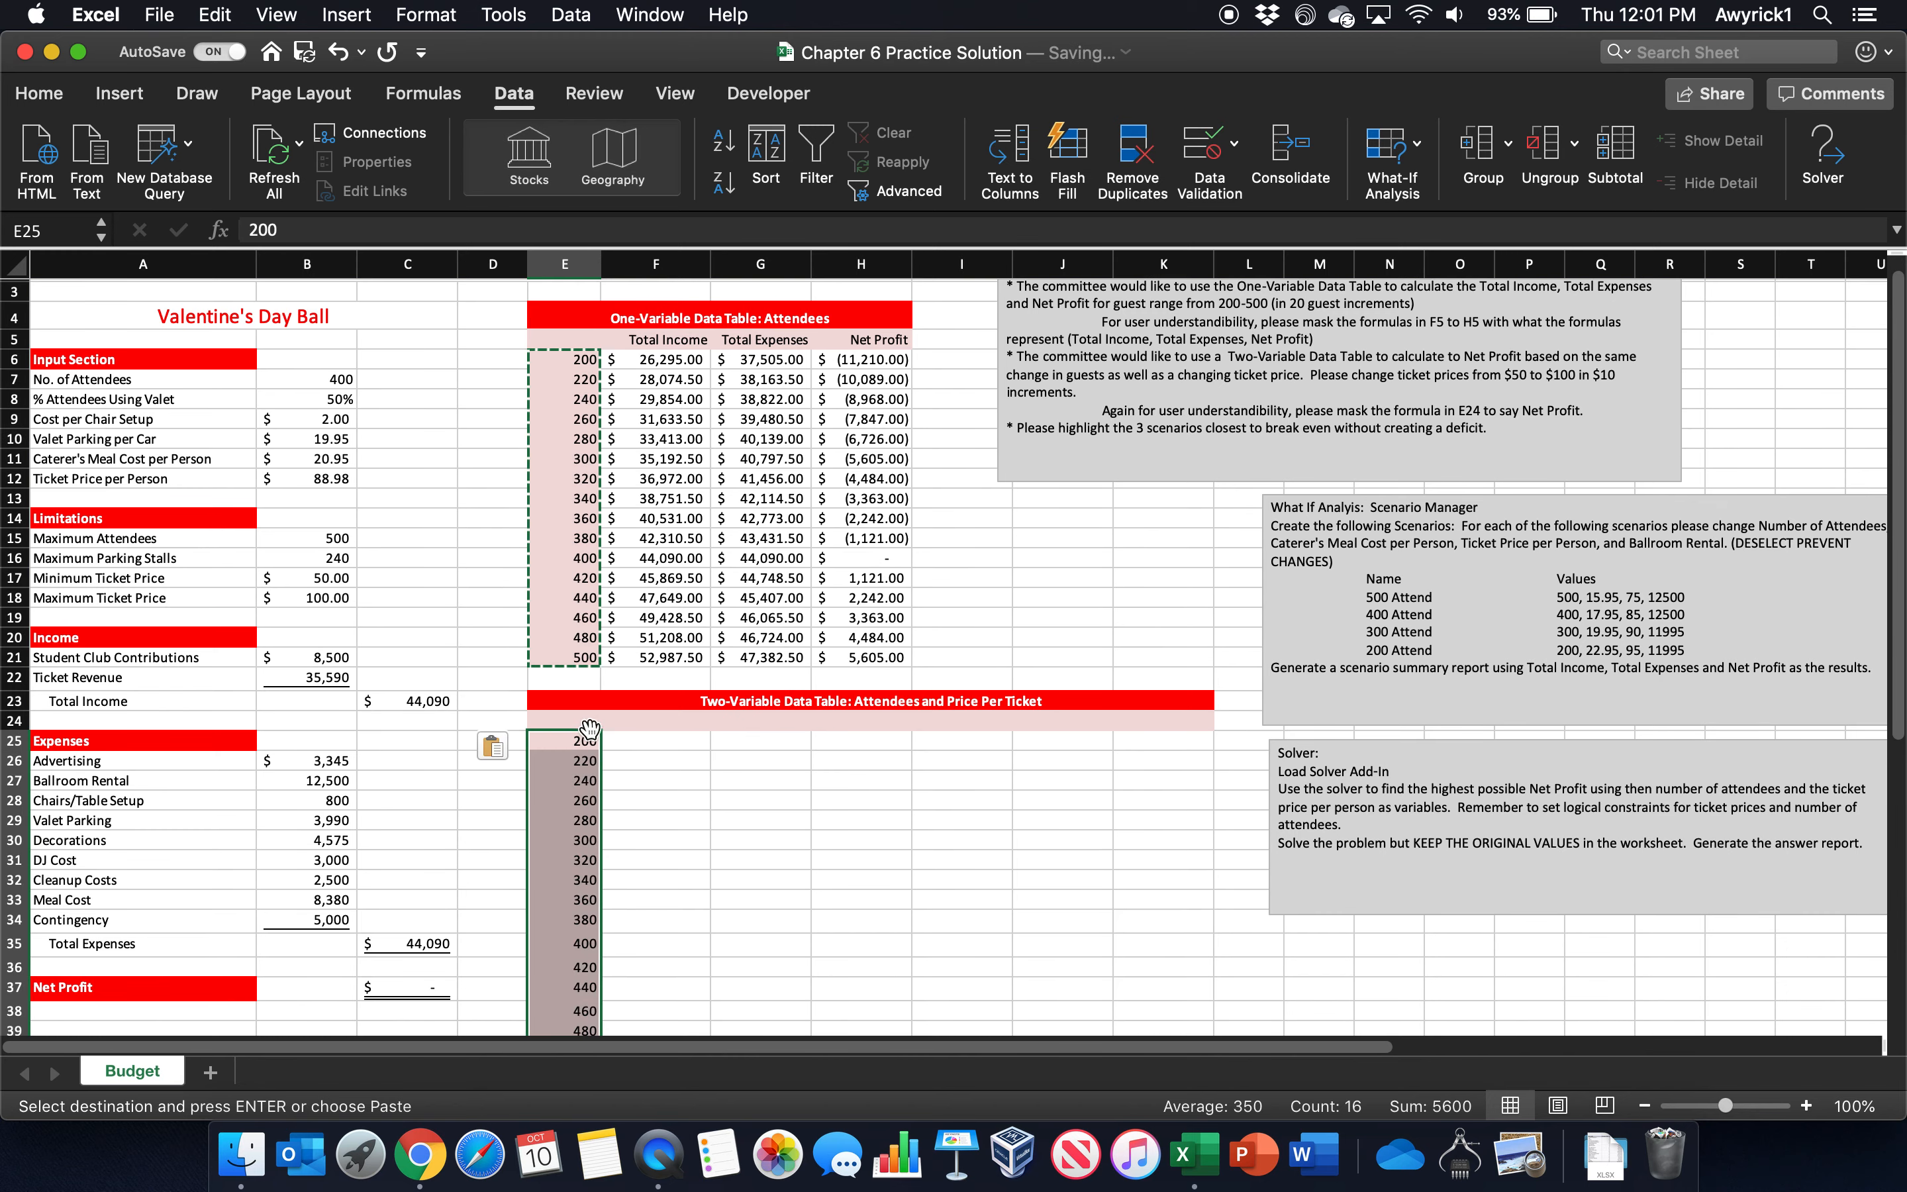
scroll(709, 678, down, 2)
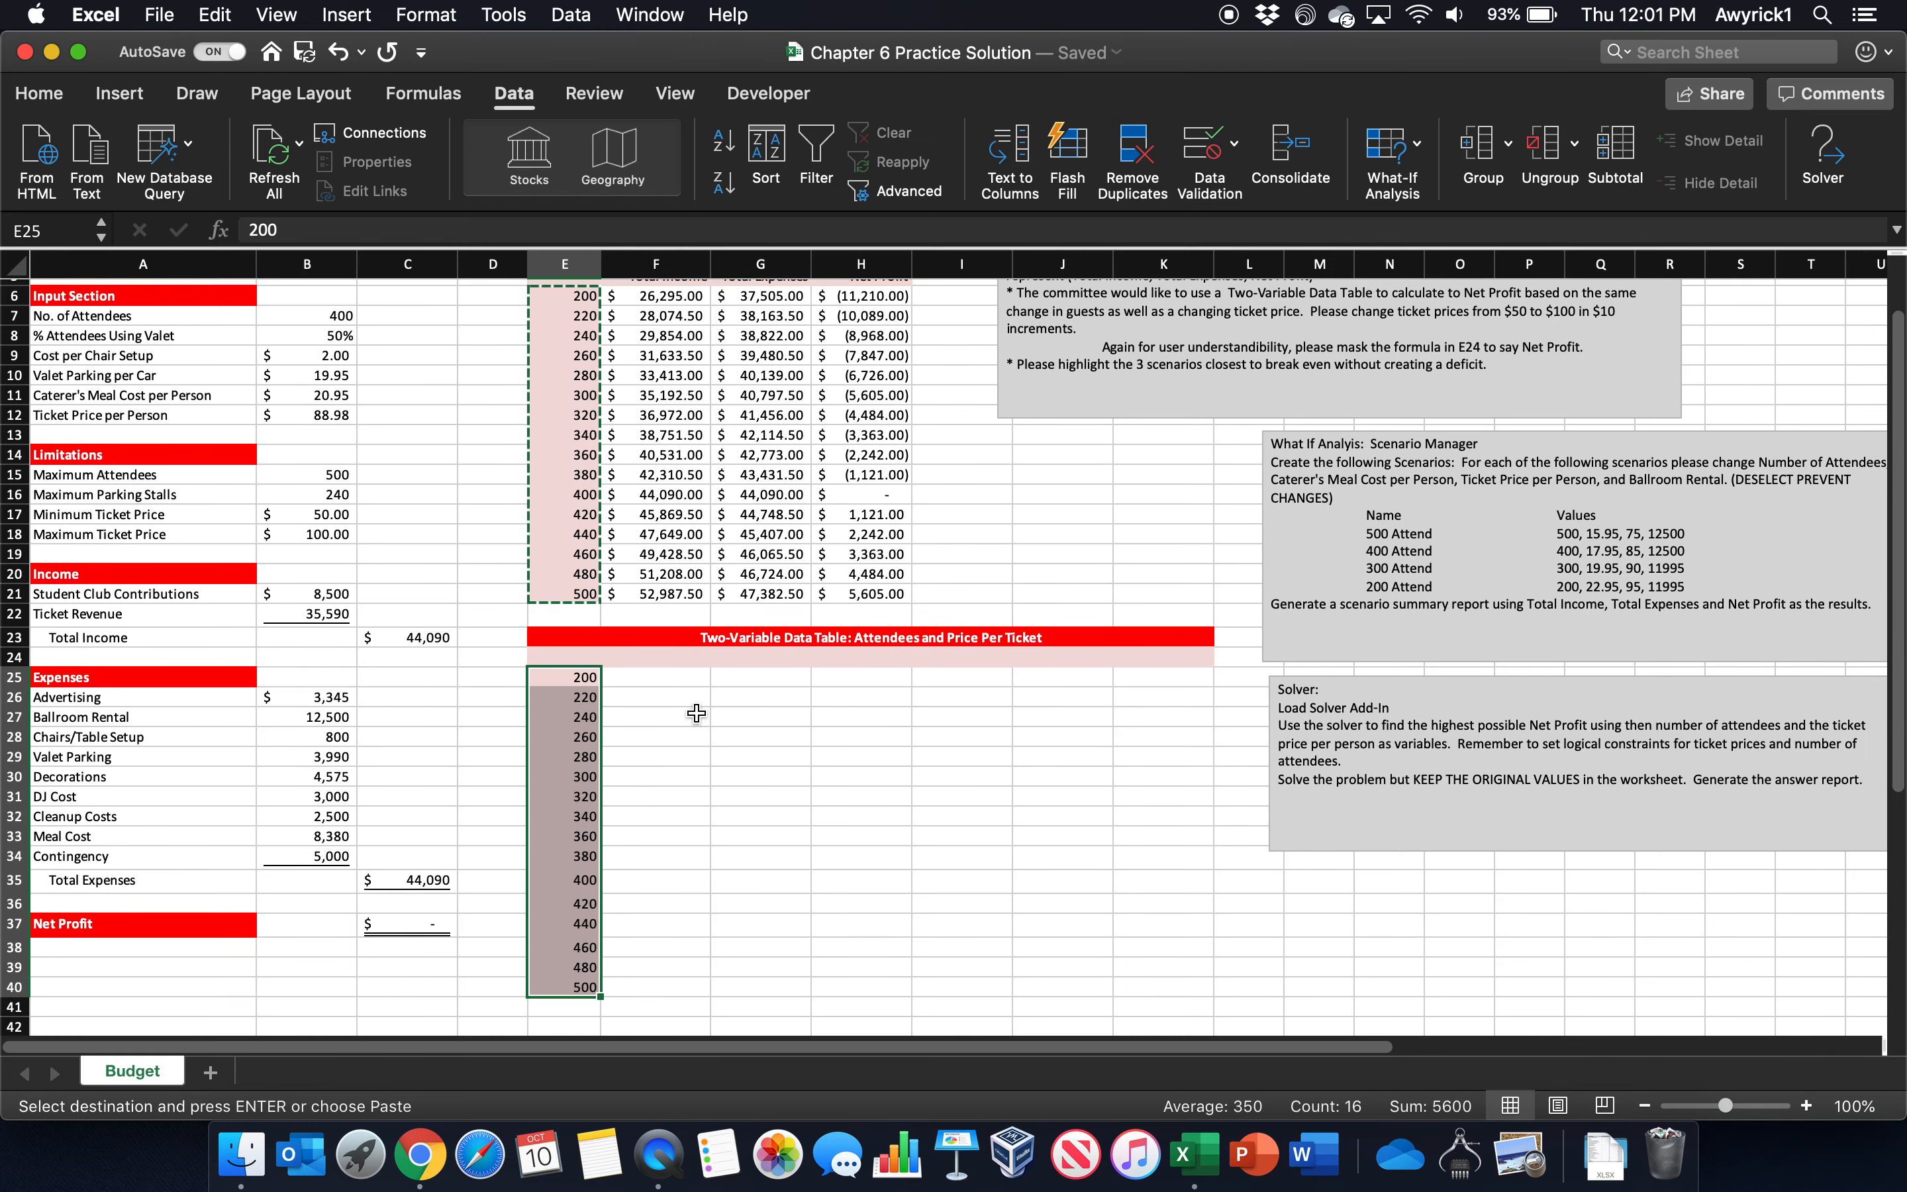
scroll(697, 714, down, 1)
scroll(709, 670, down, 10)
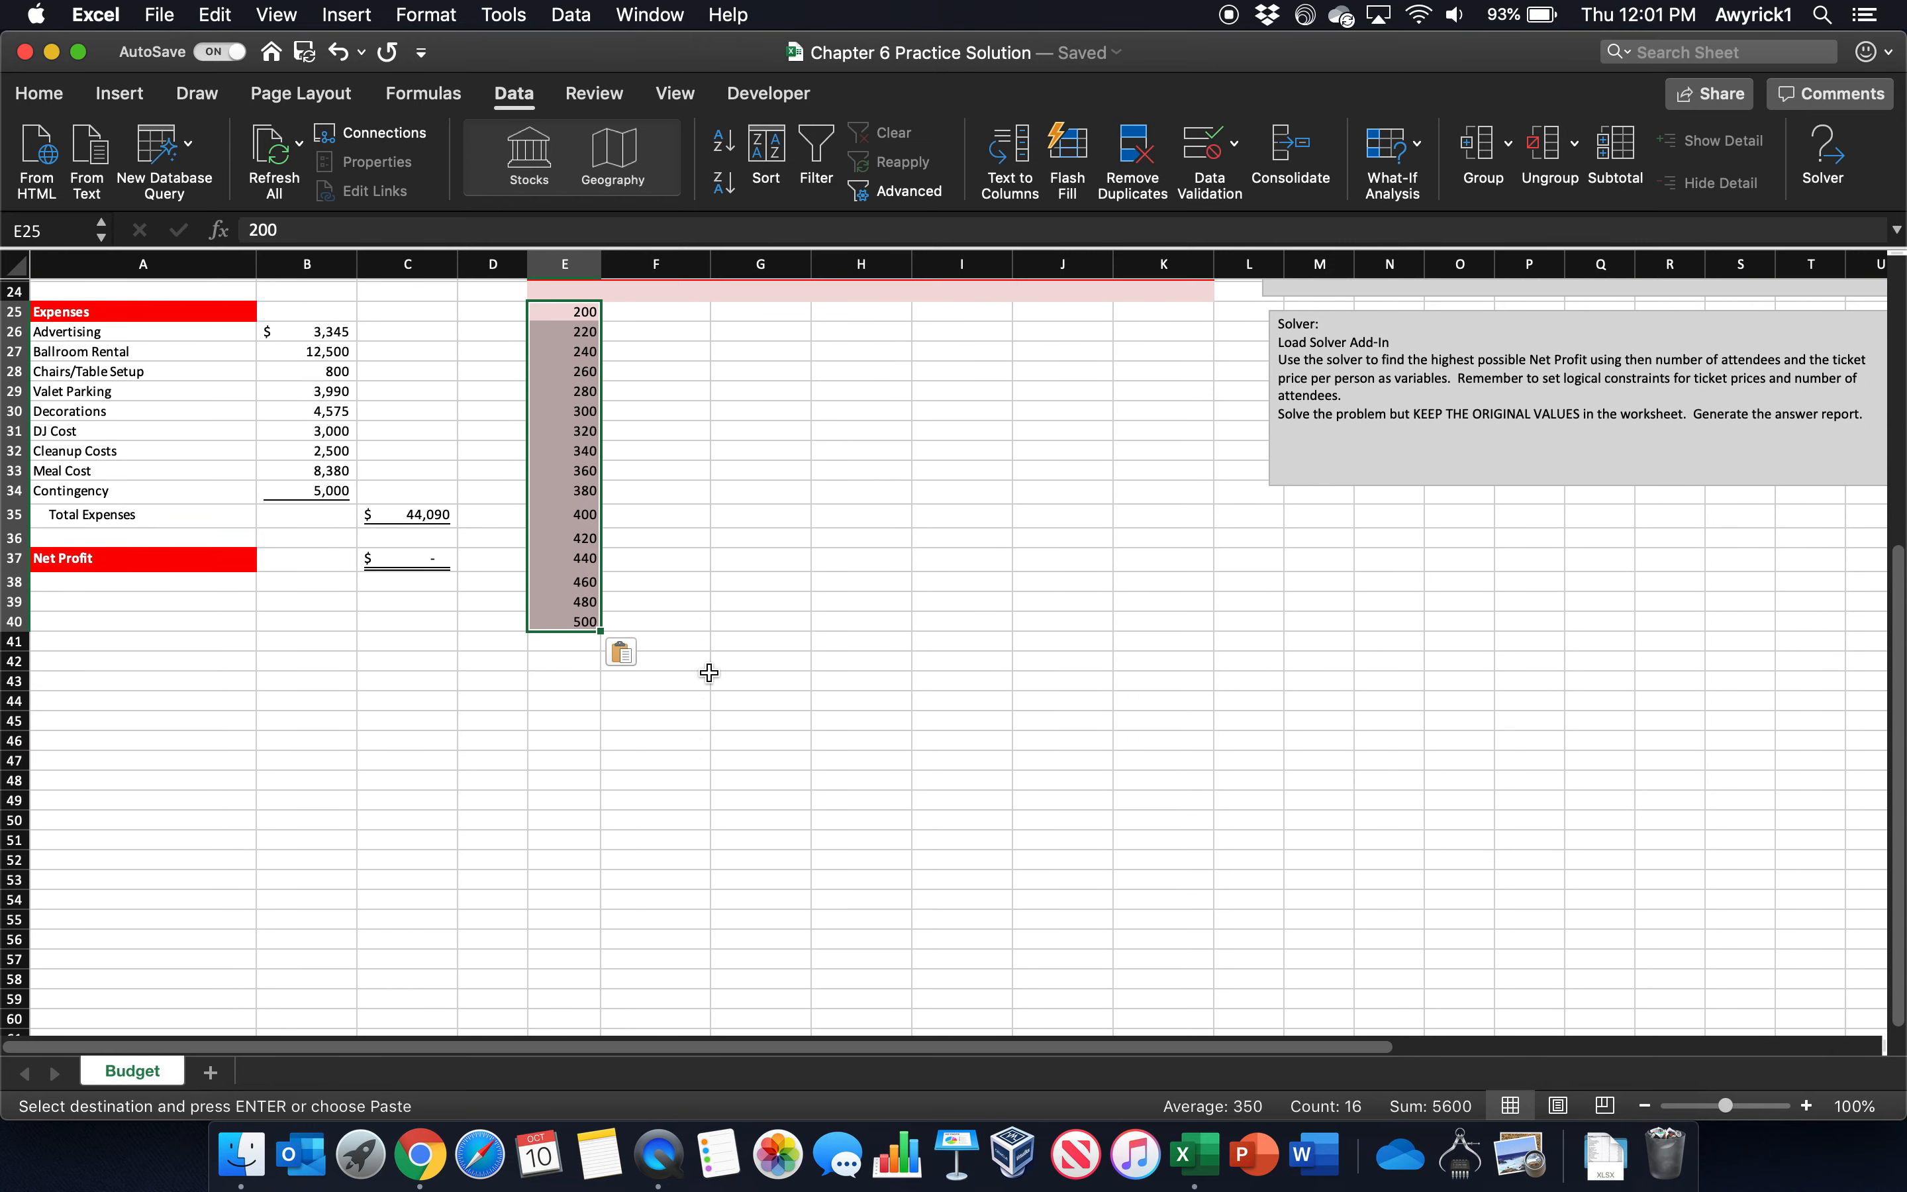
drag(1895, 716, 1883, 345)
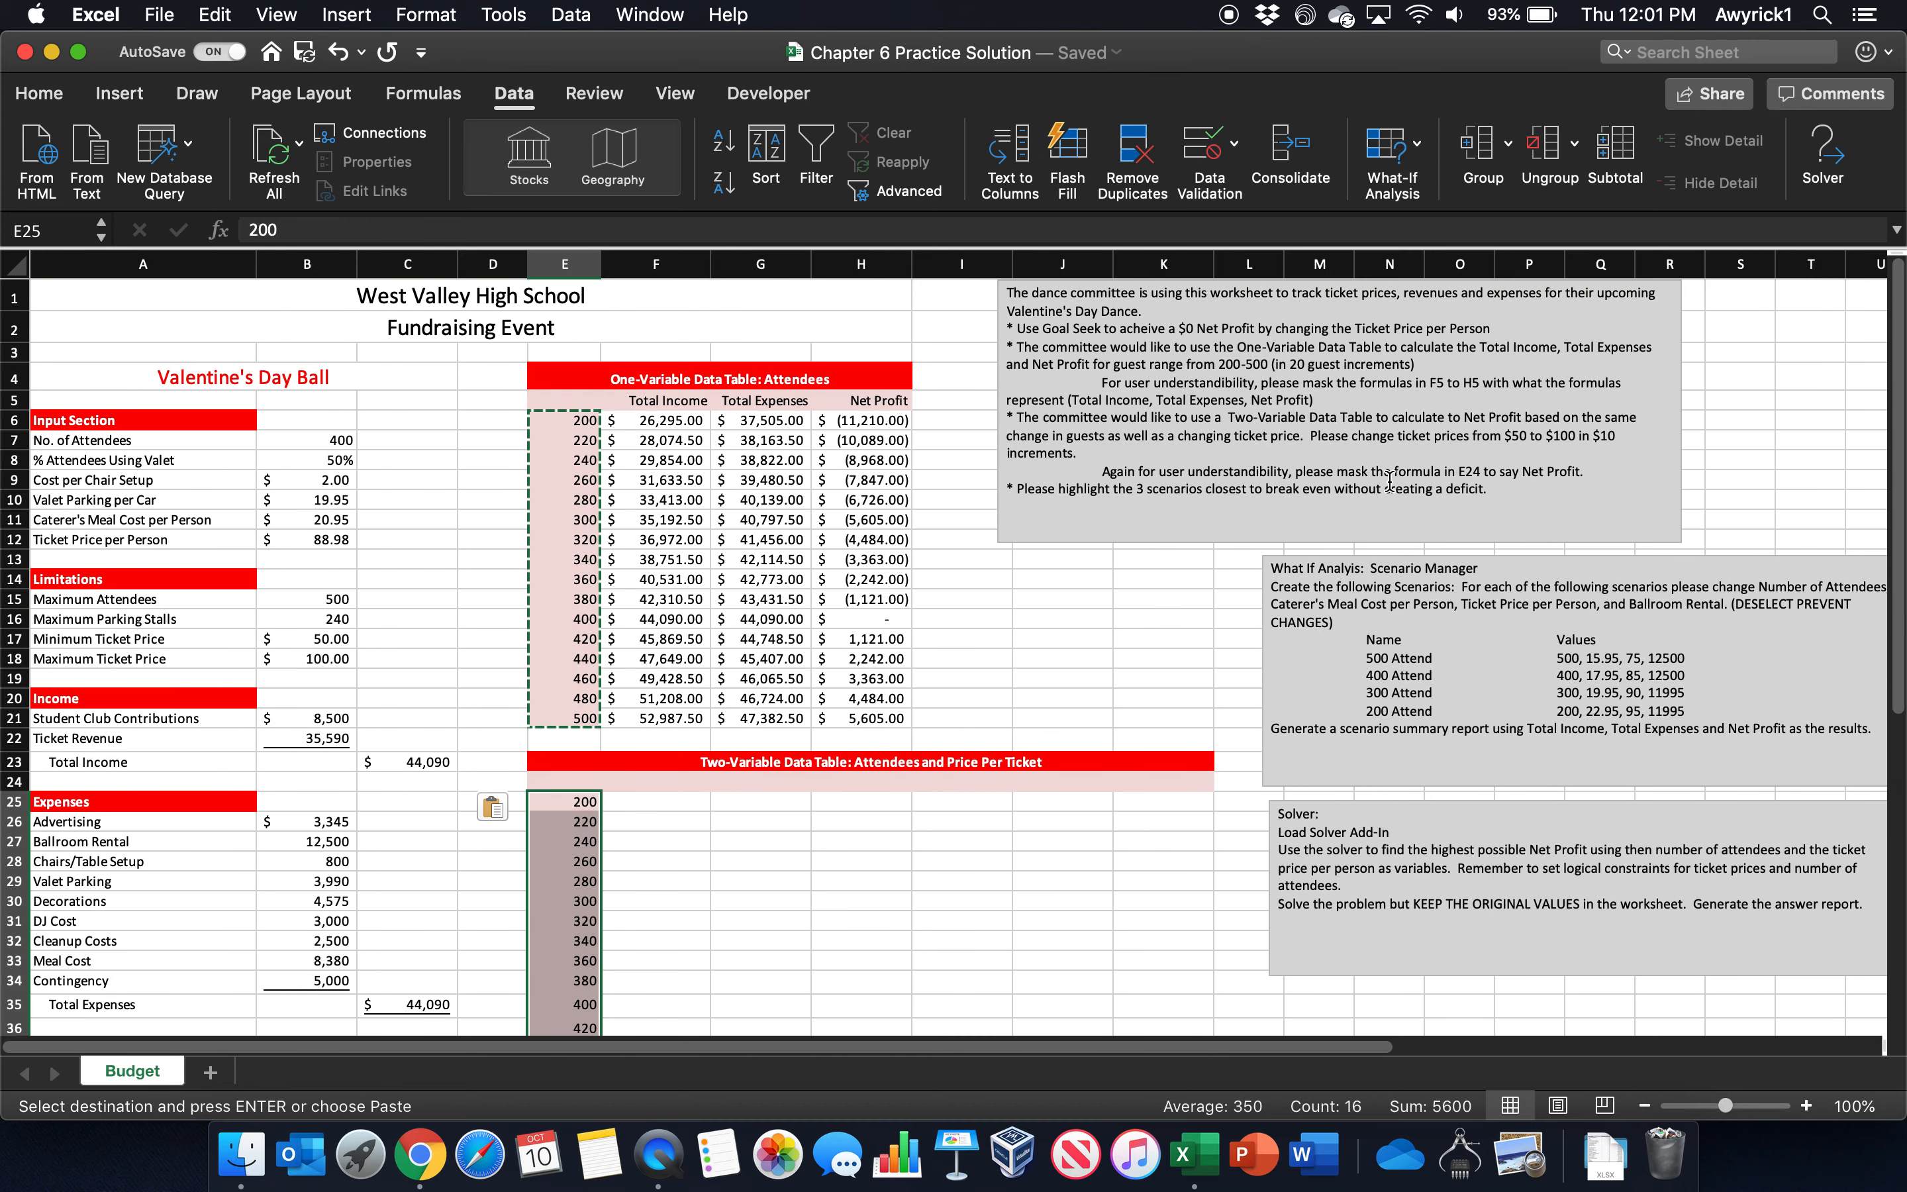
Step: Fill F24:K24 with ticket prices from 50 to 100 in increments of 10
click(688, 781)
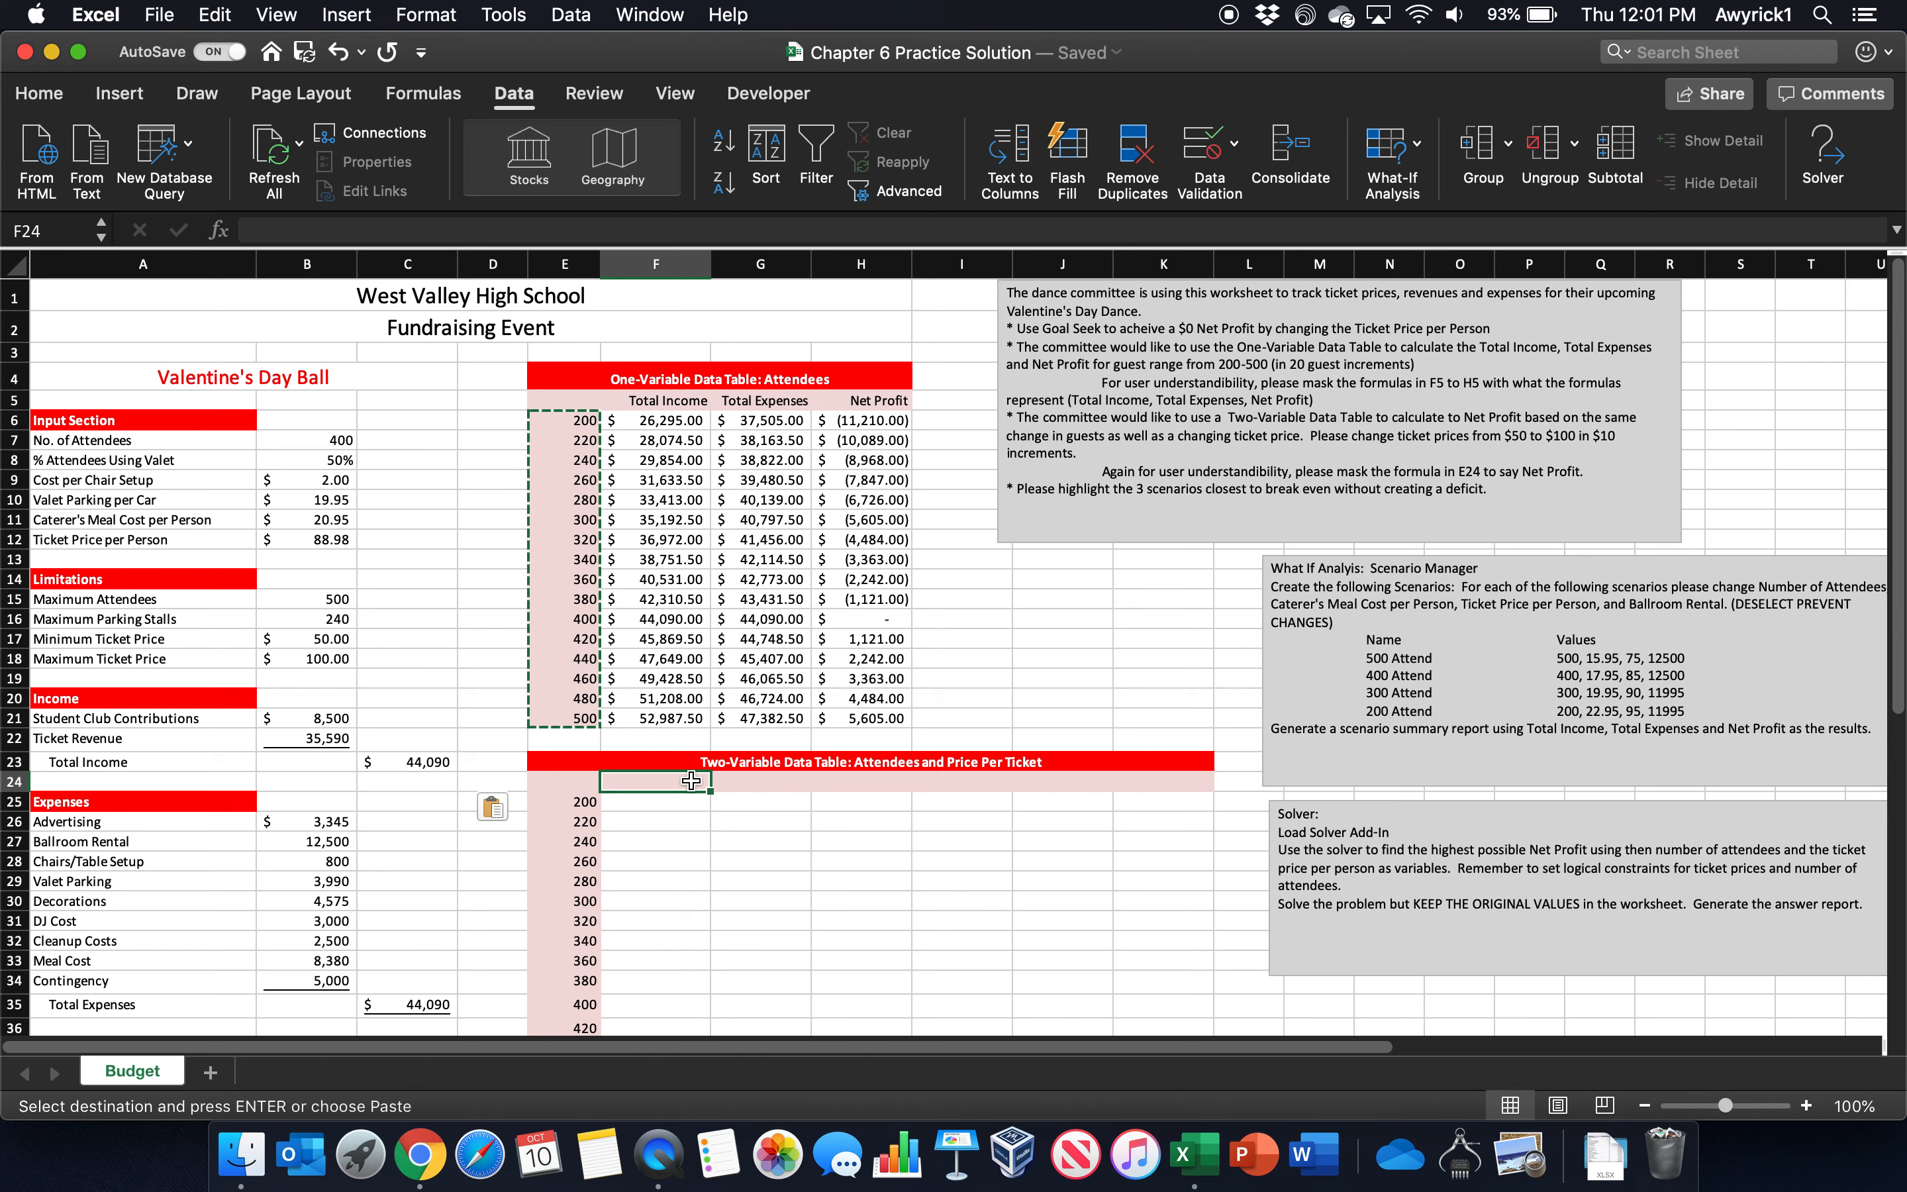
text(50)
key(Tab)
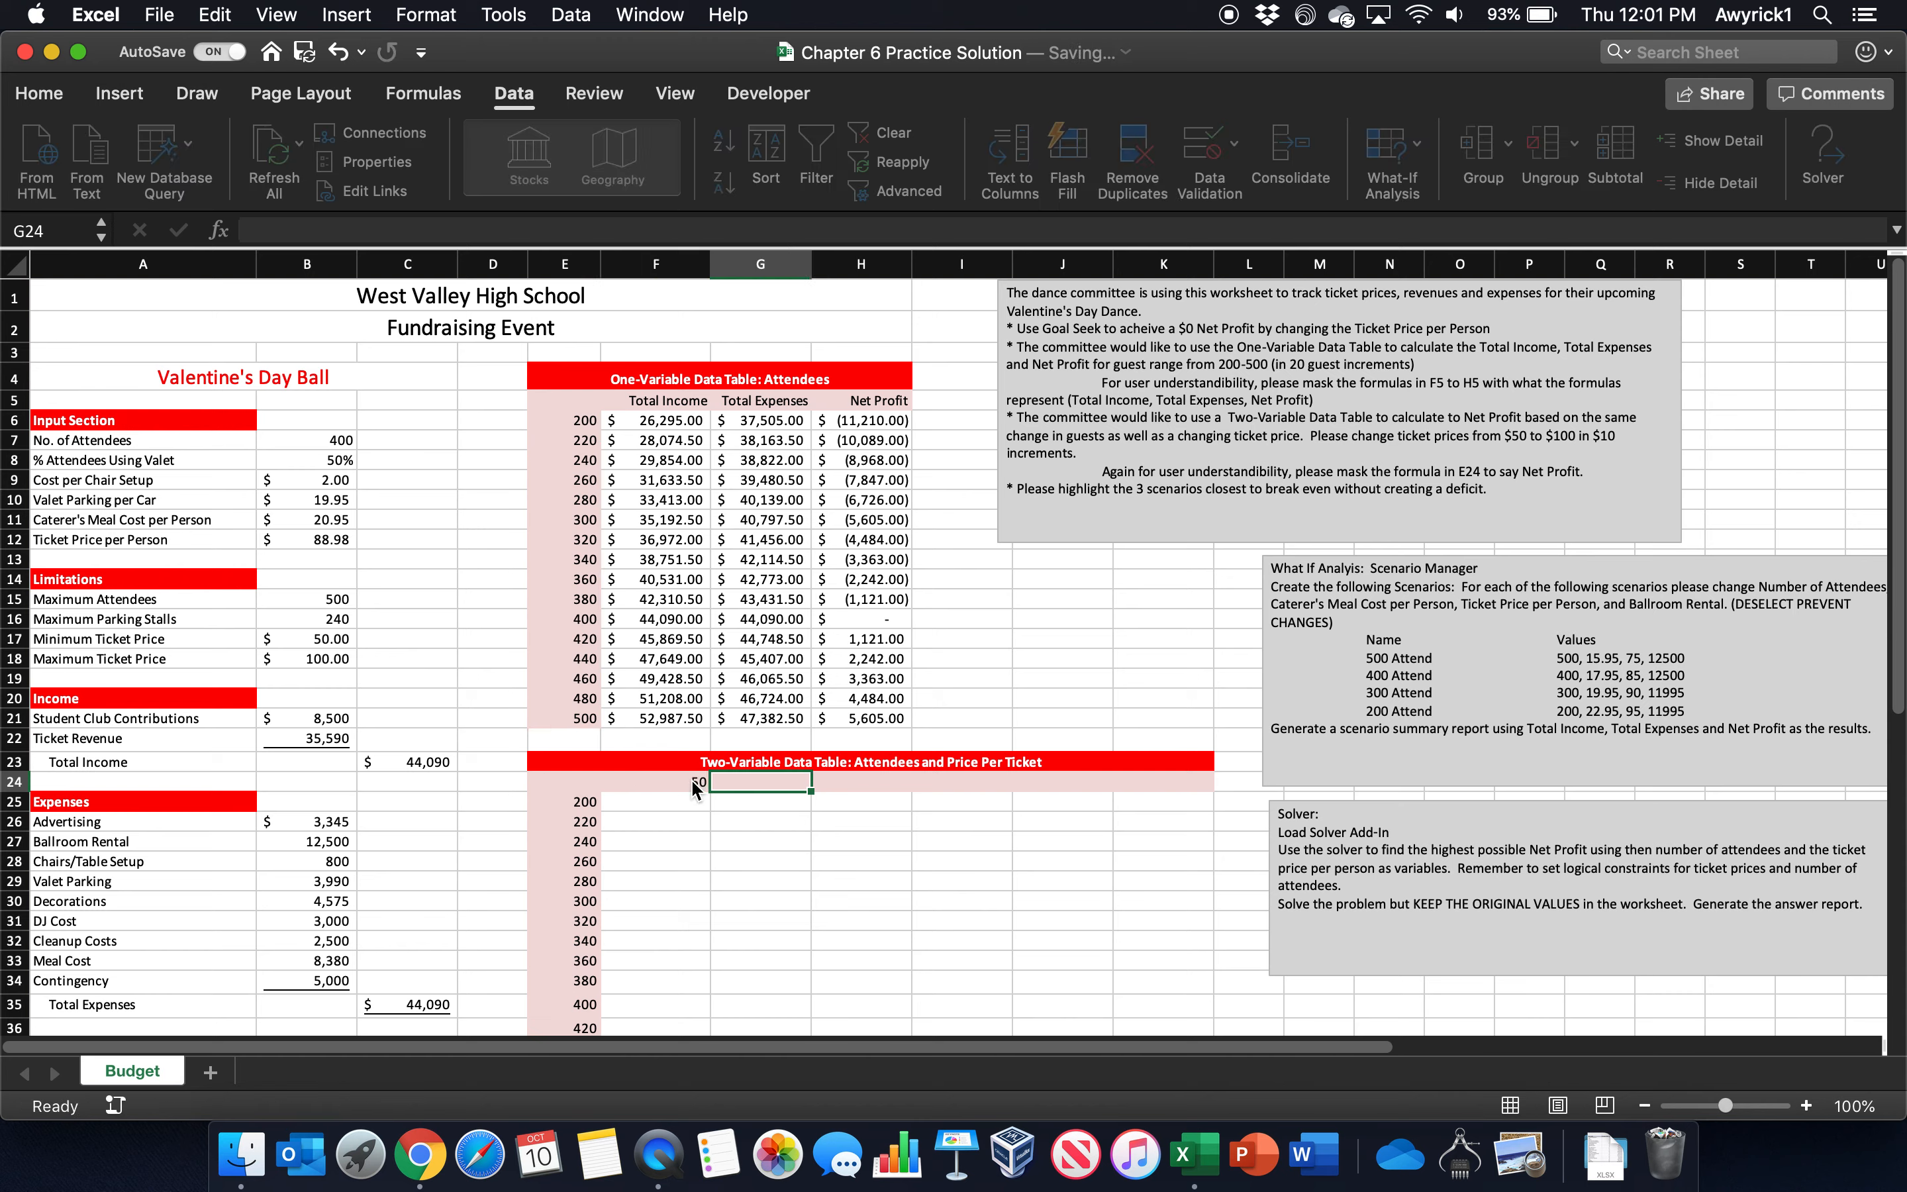
text(60)
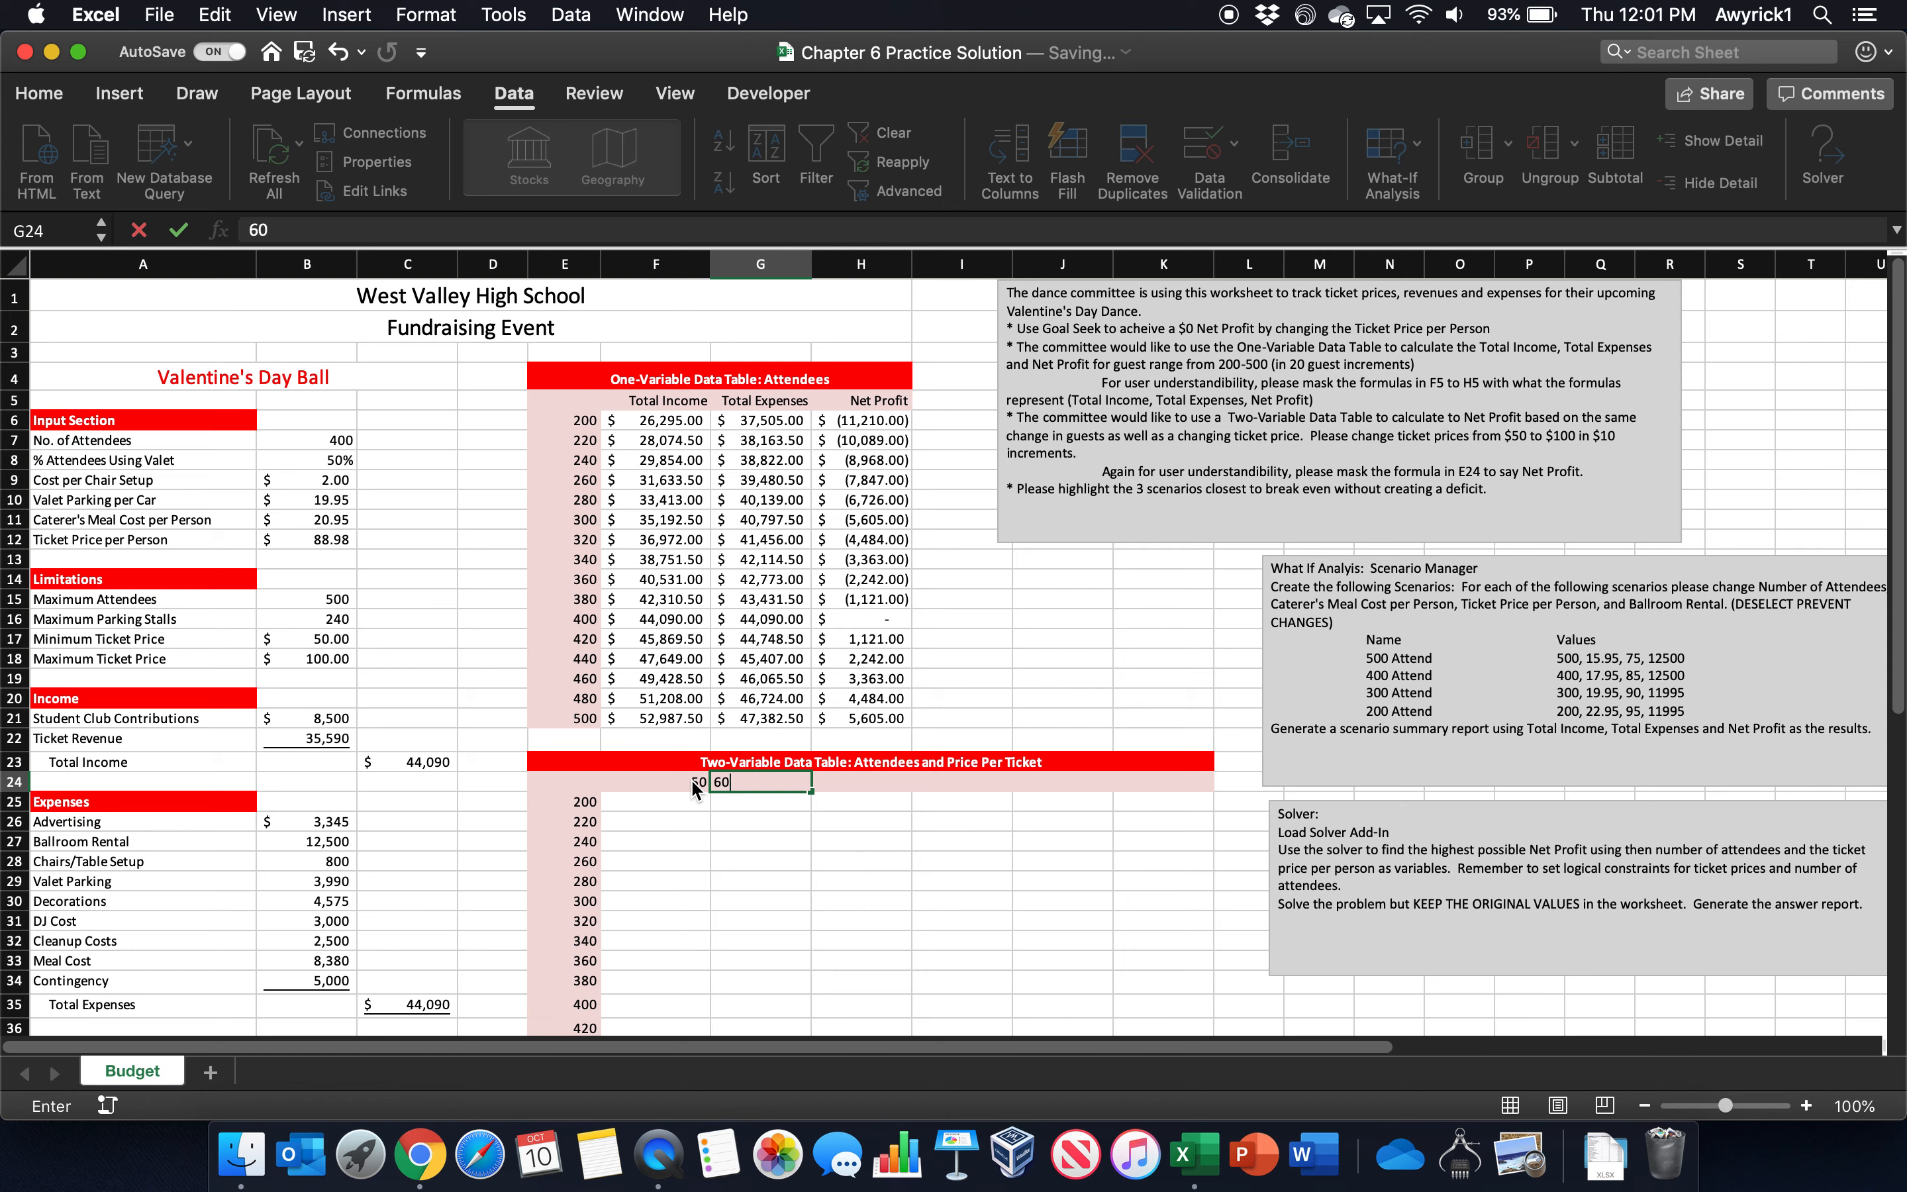
key(Return)
drag(692, 778, 1207, 788)
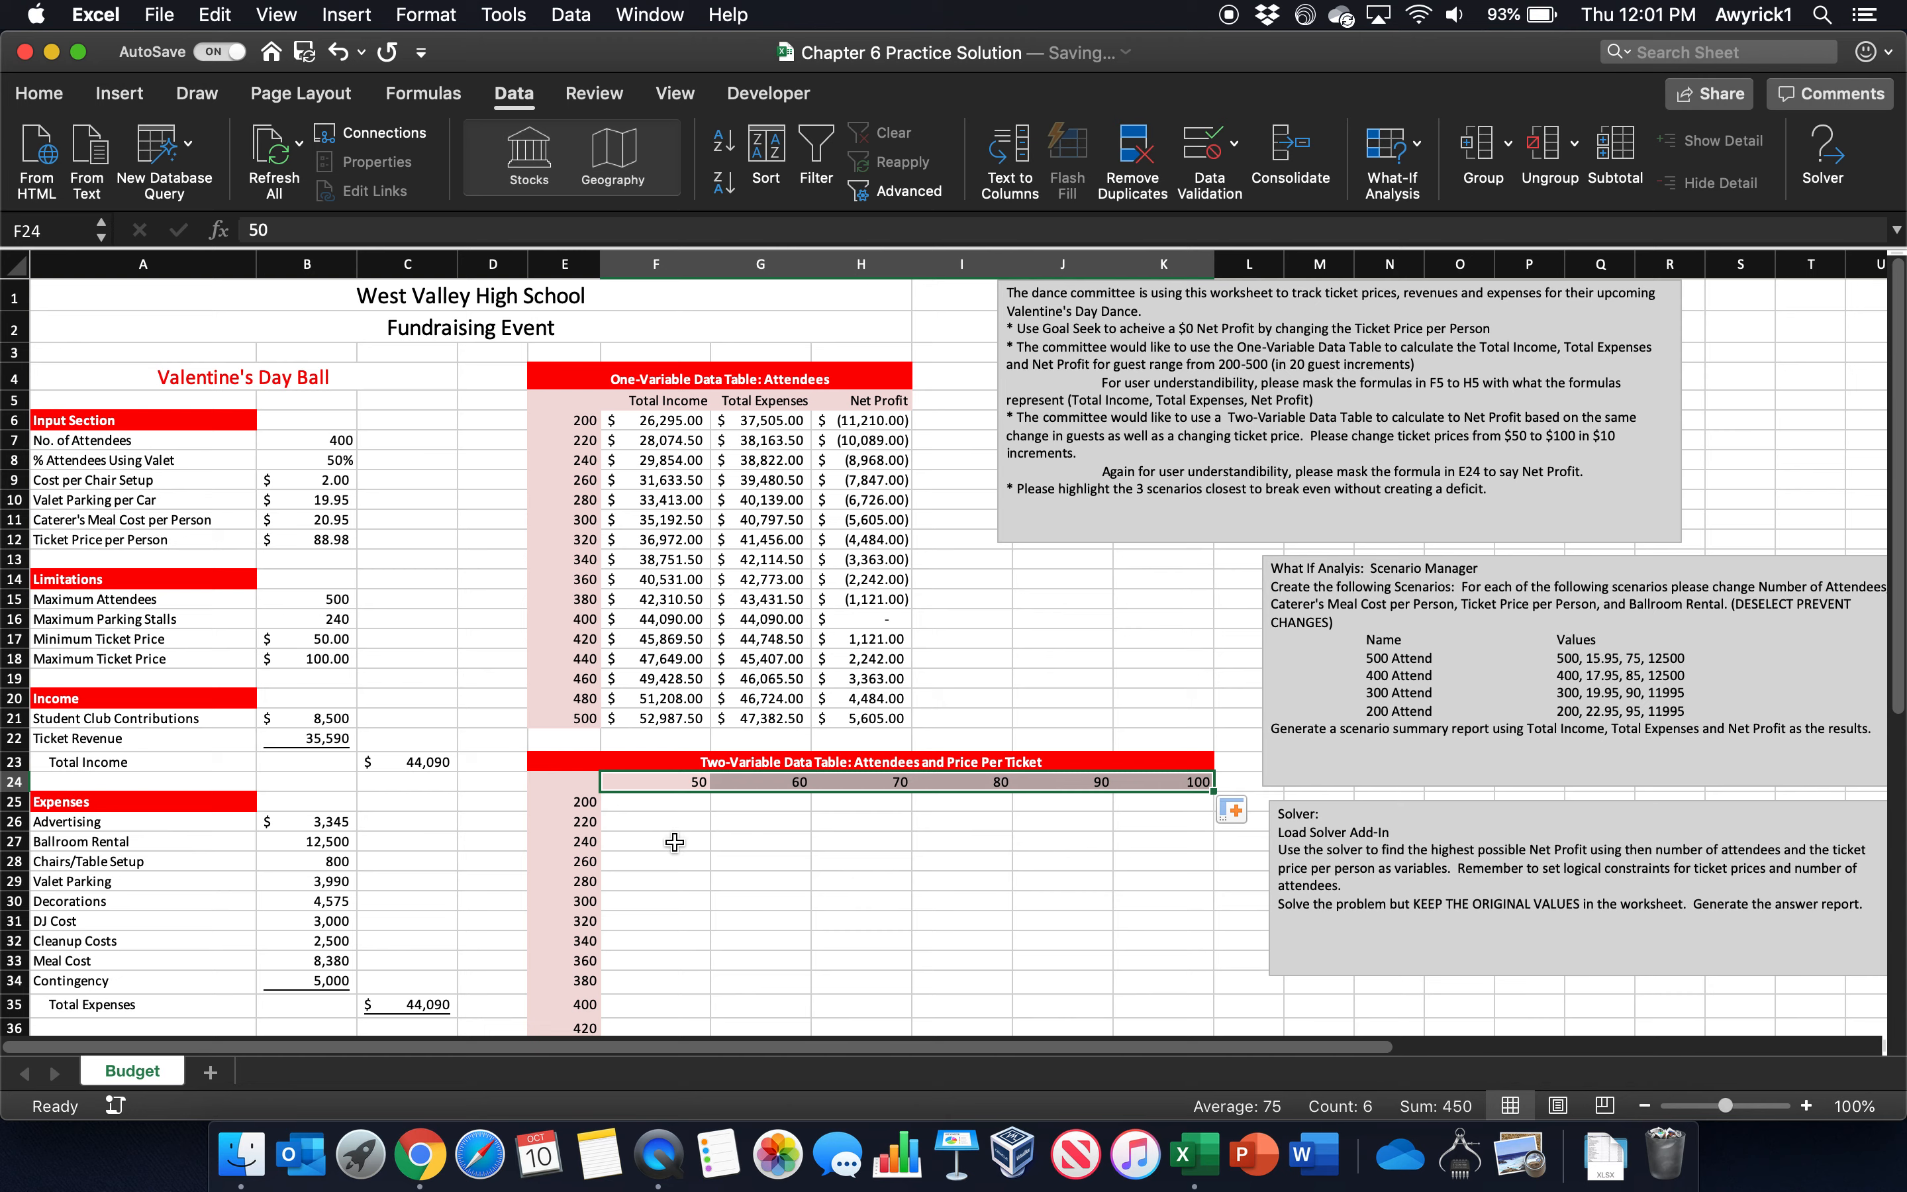
drag(958, 791, 1059, 783)
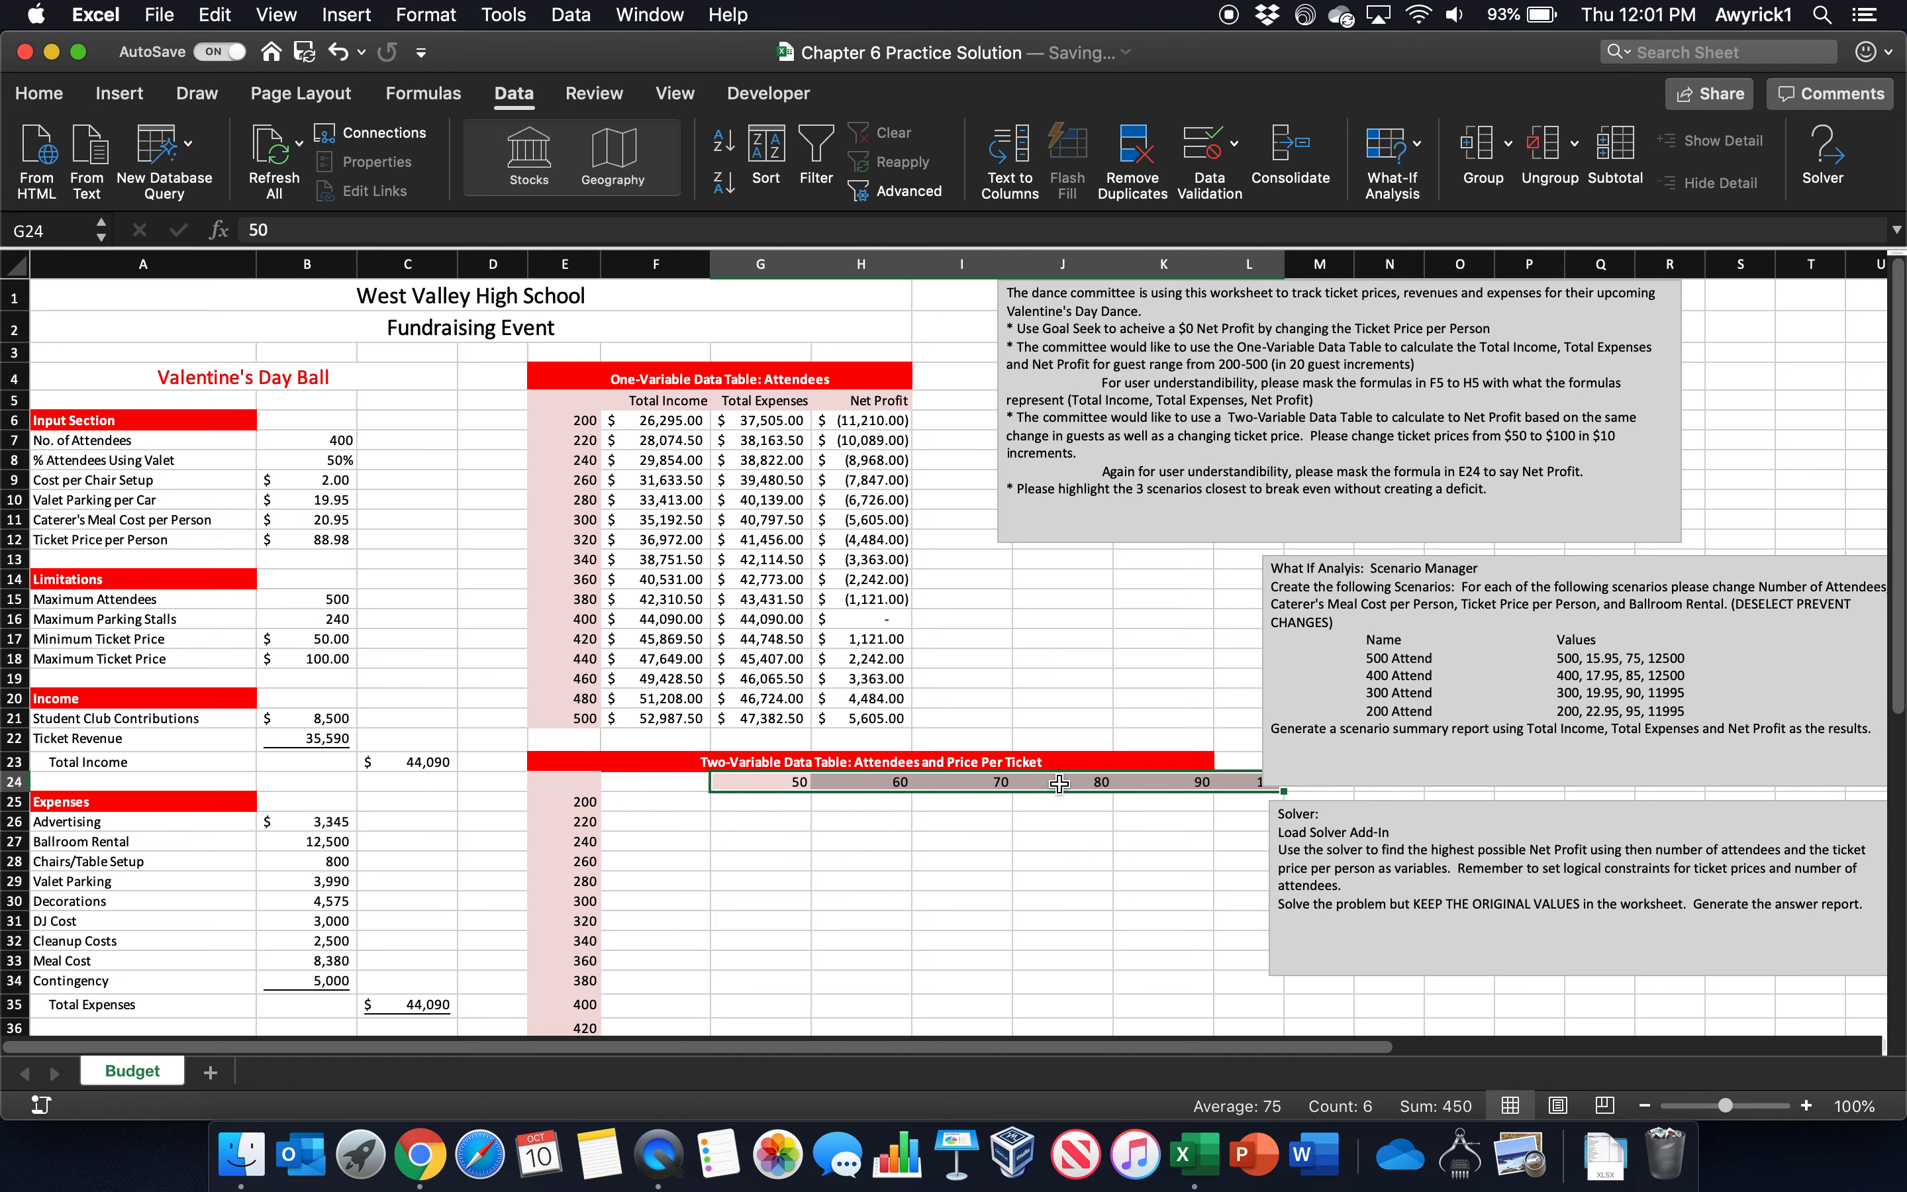
key(super+z)
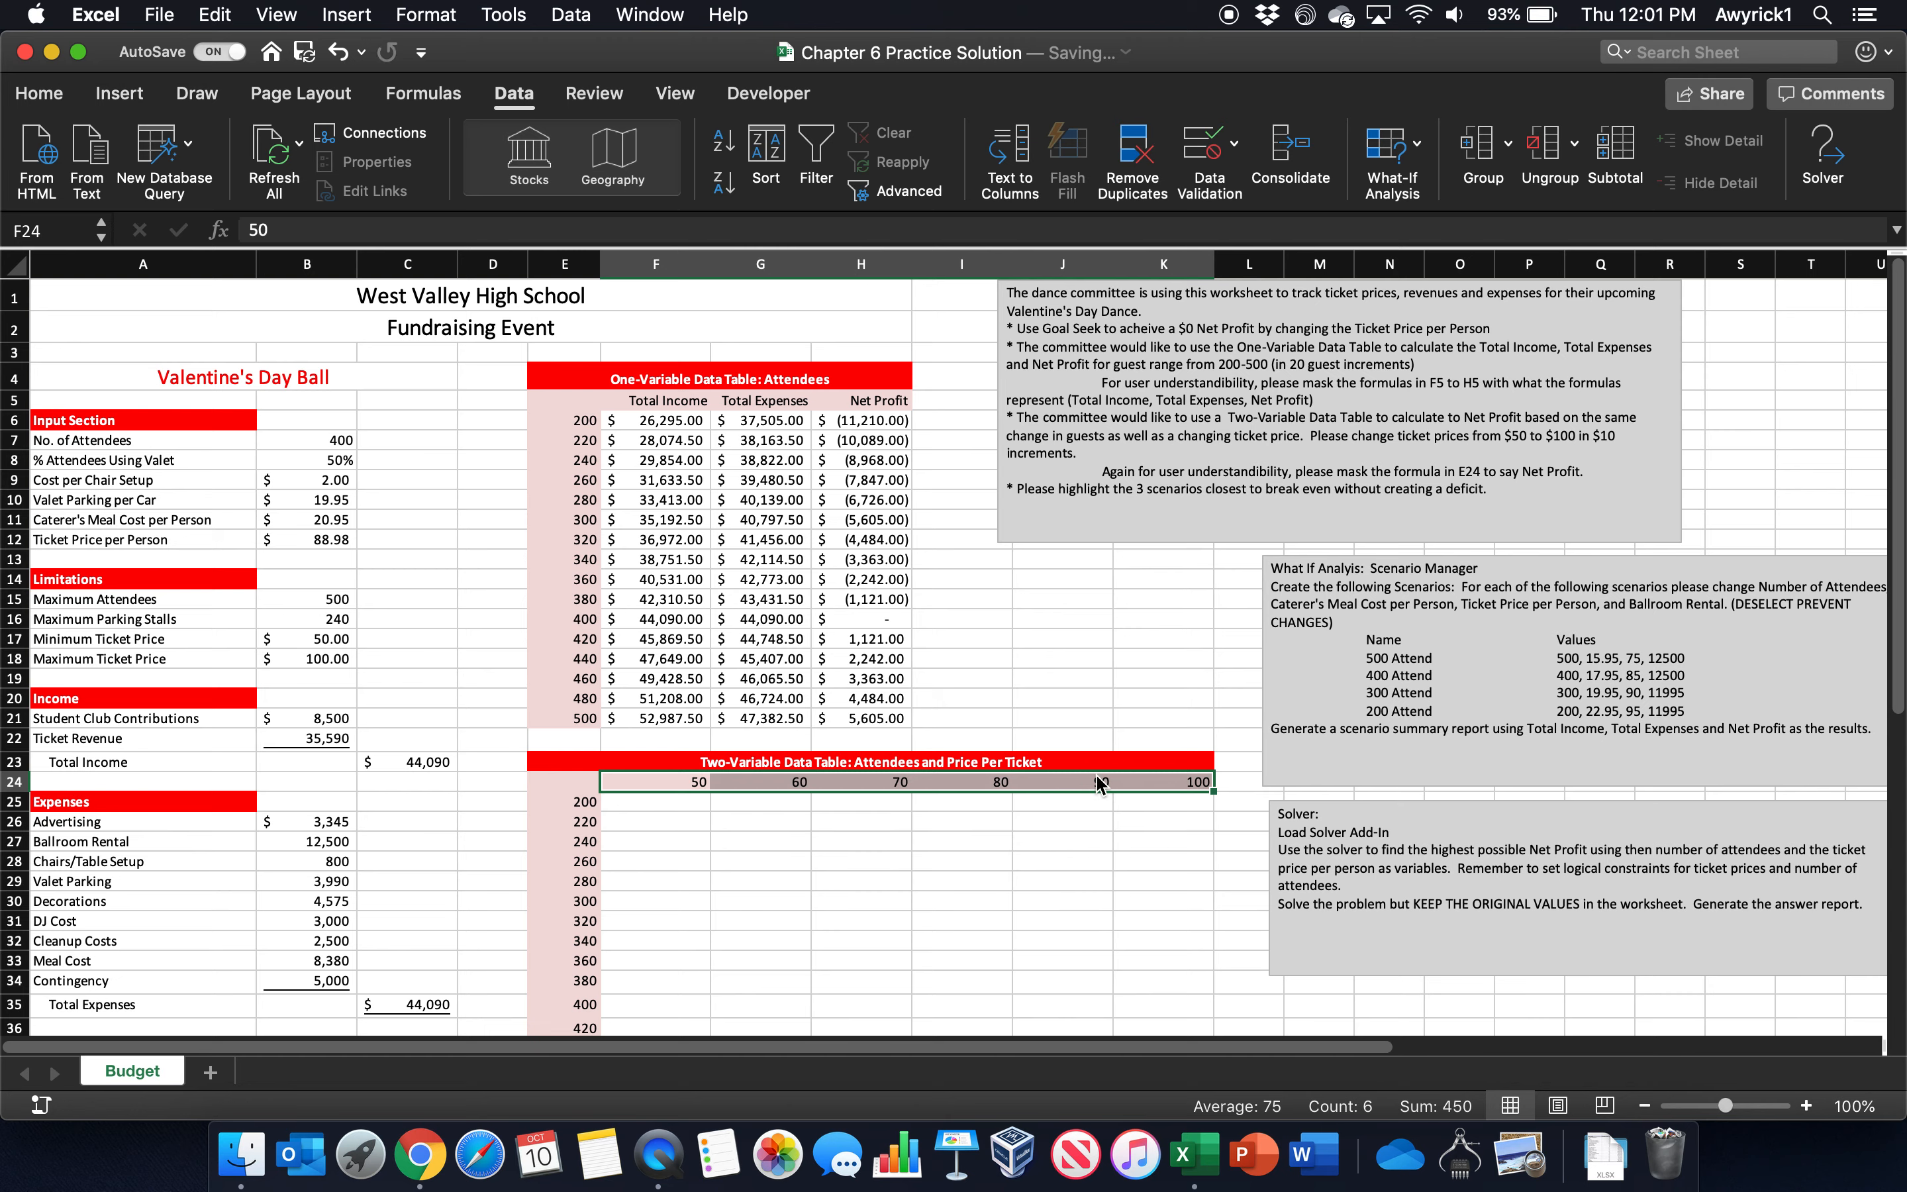
click(677, 788)
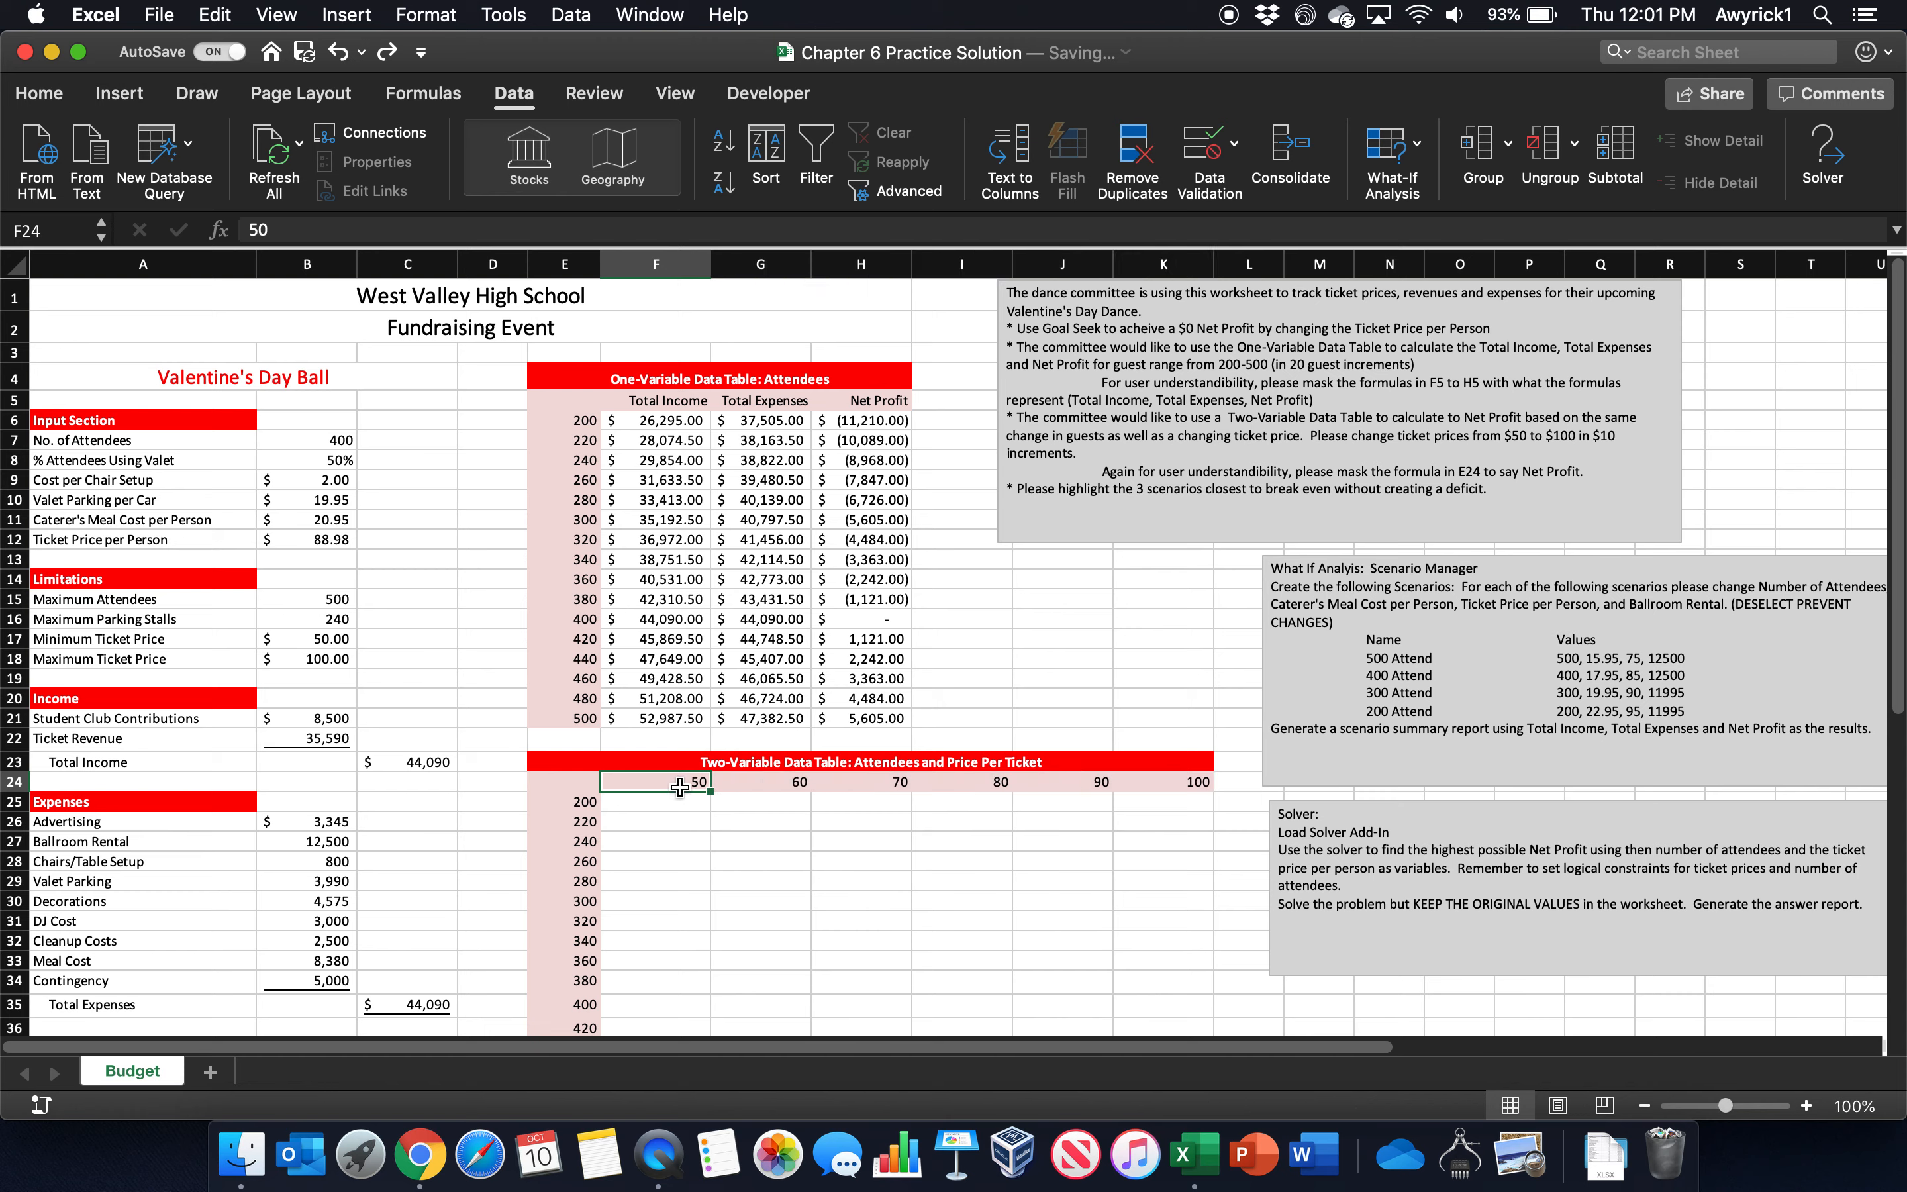
drag(583, 808, 584, 883)
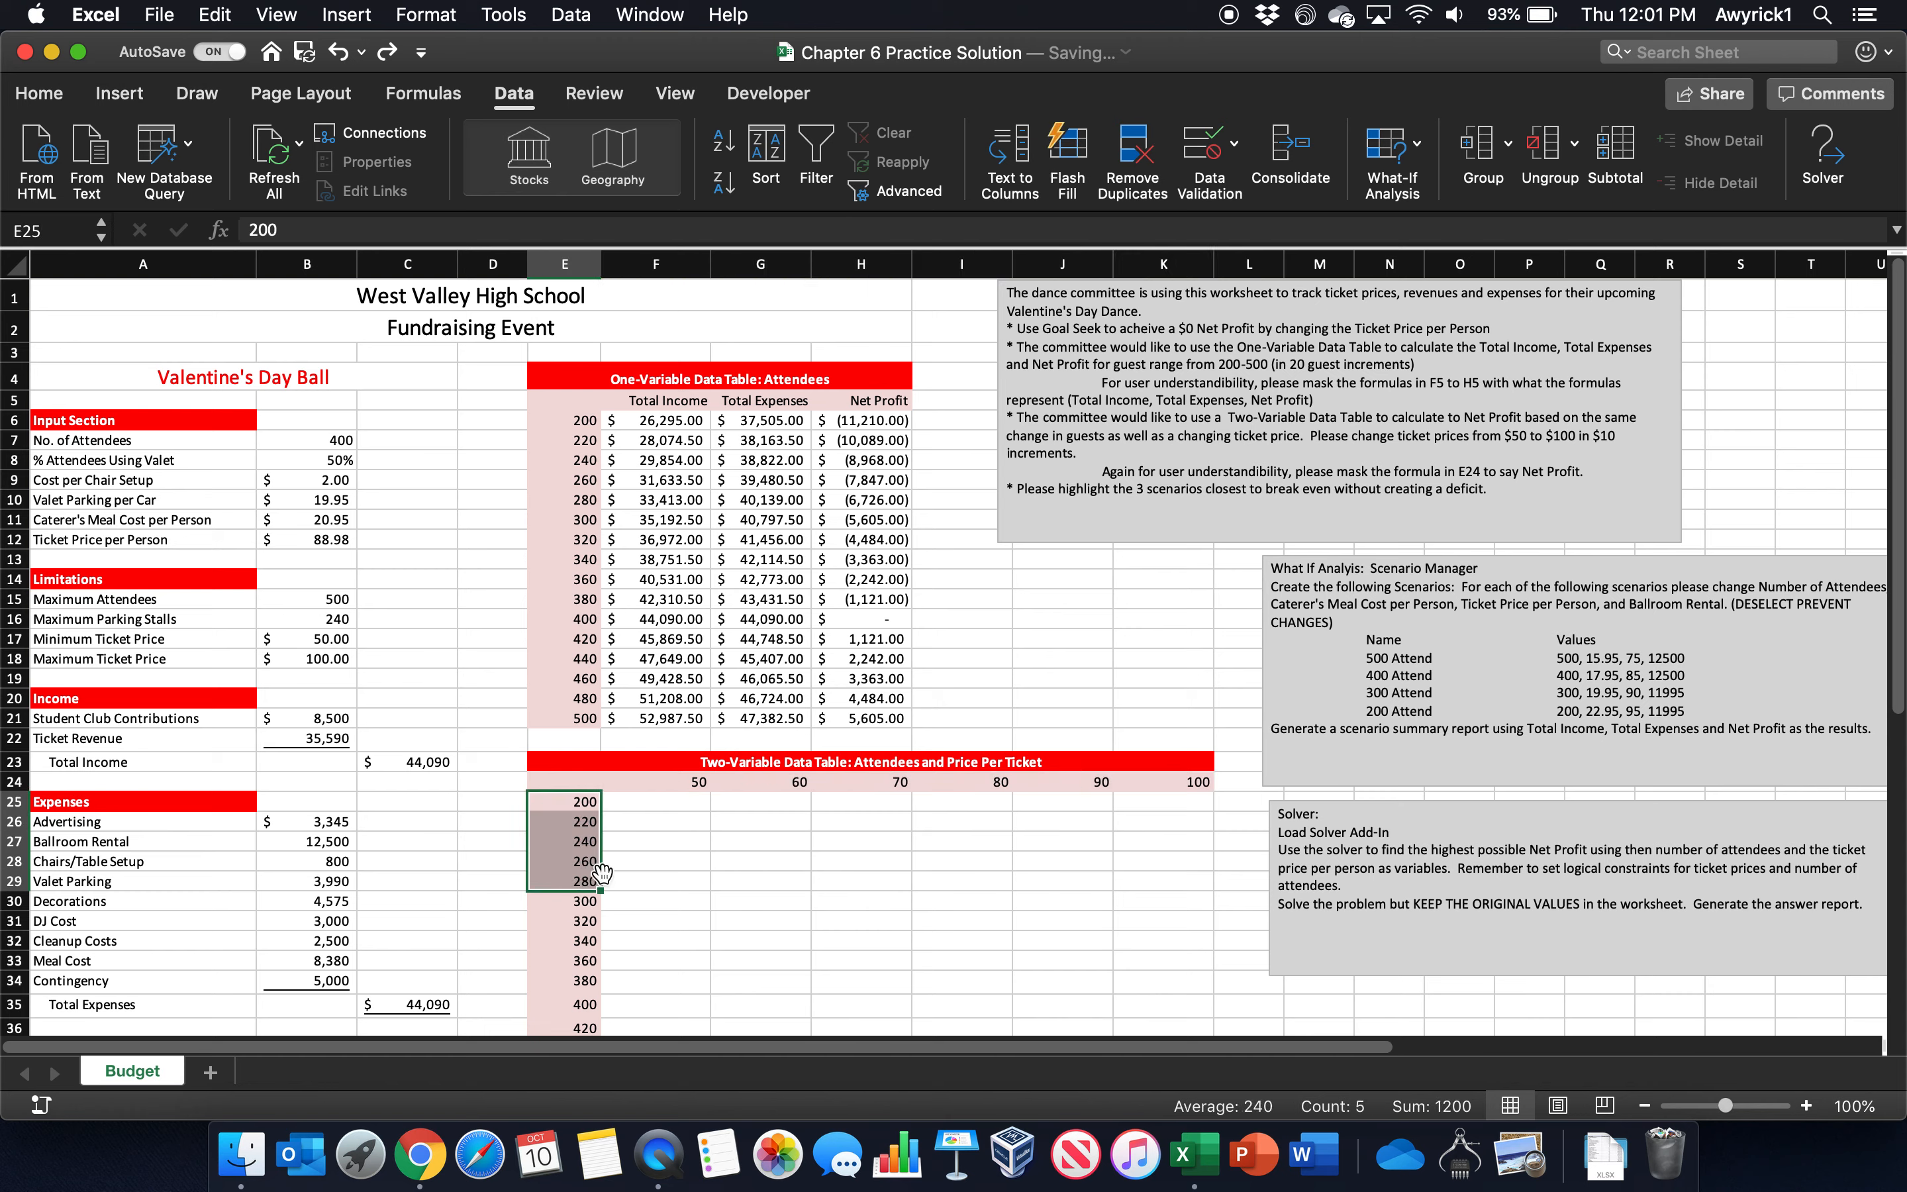
Step: Enter a formula in E24 that references the Net Profit cell C37 by its name, =Balance
click(576, 779)
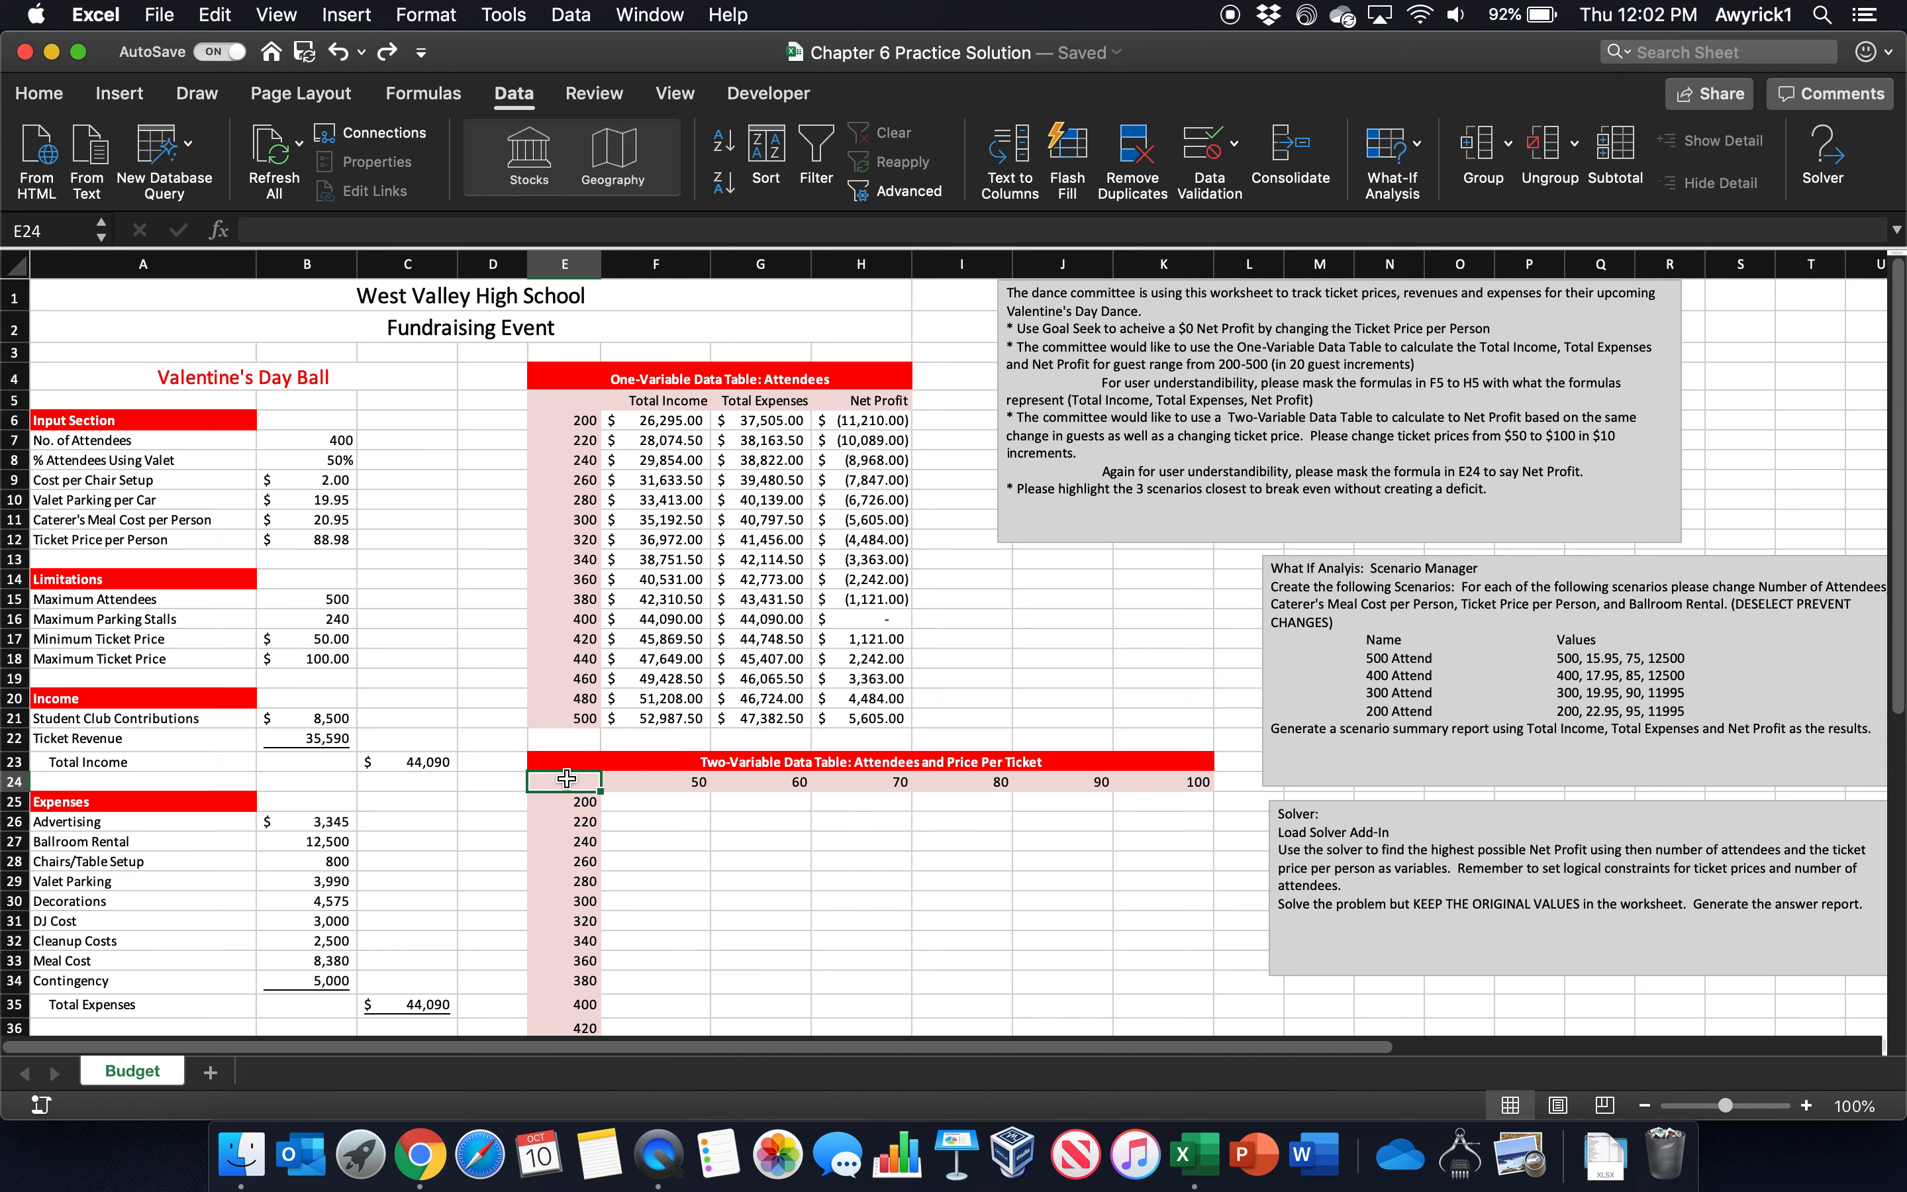
text(=)
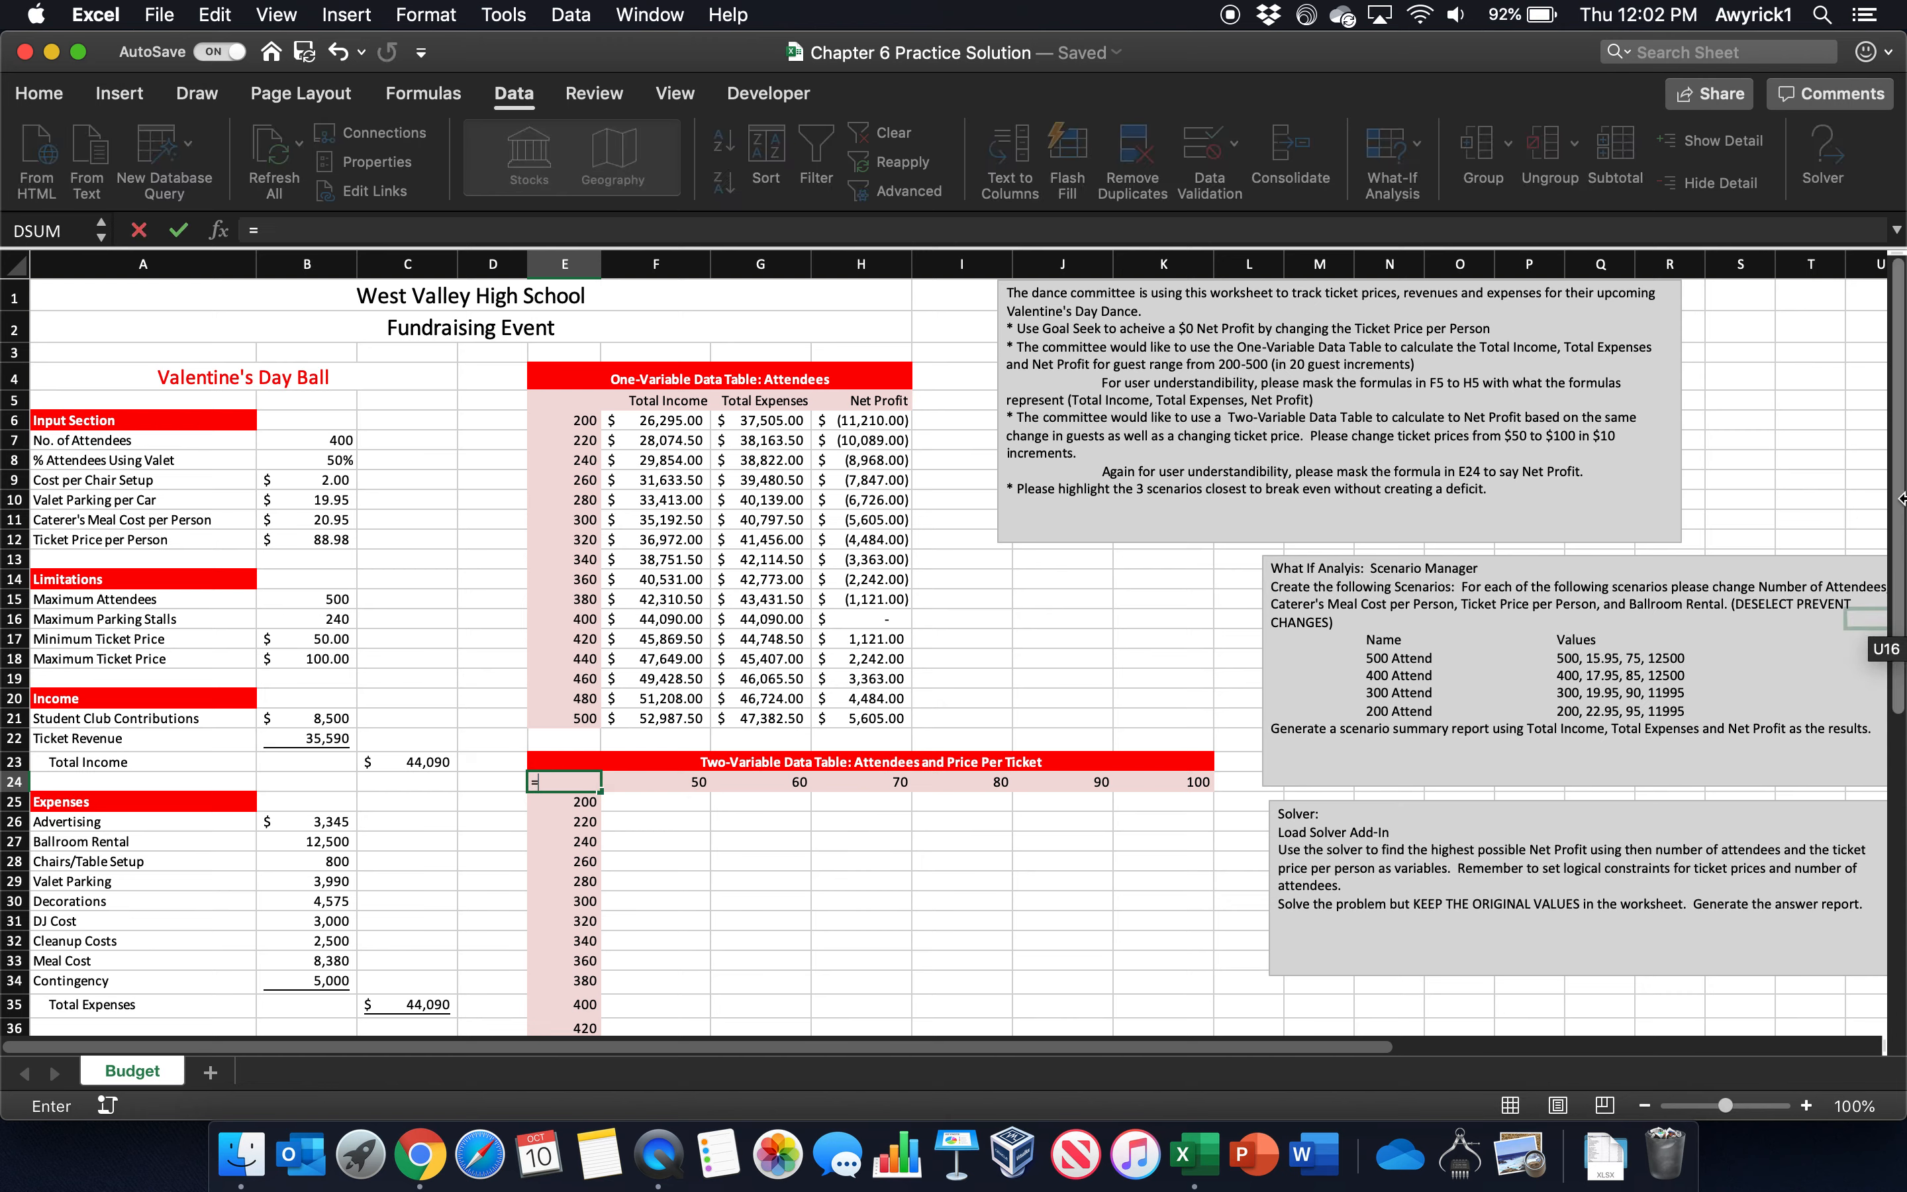
scroll(1901, 498, down, 5)
click(393, 878)
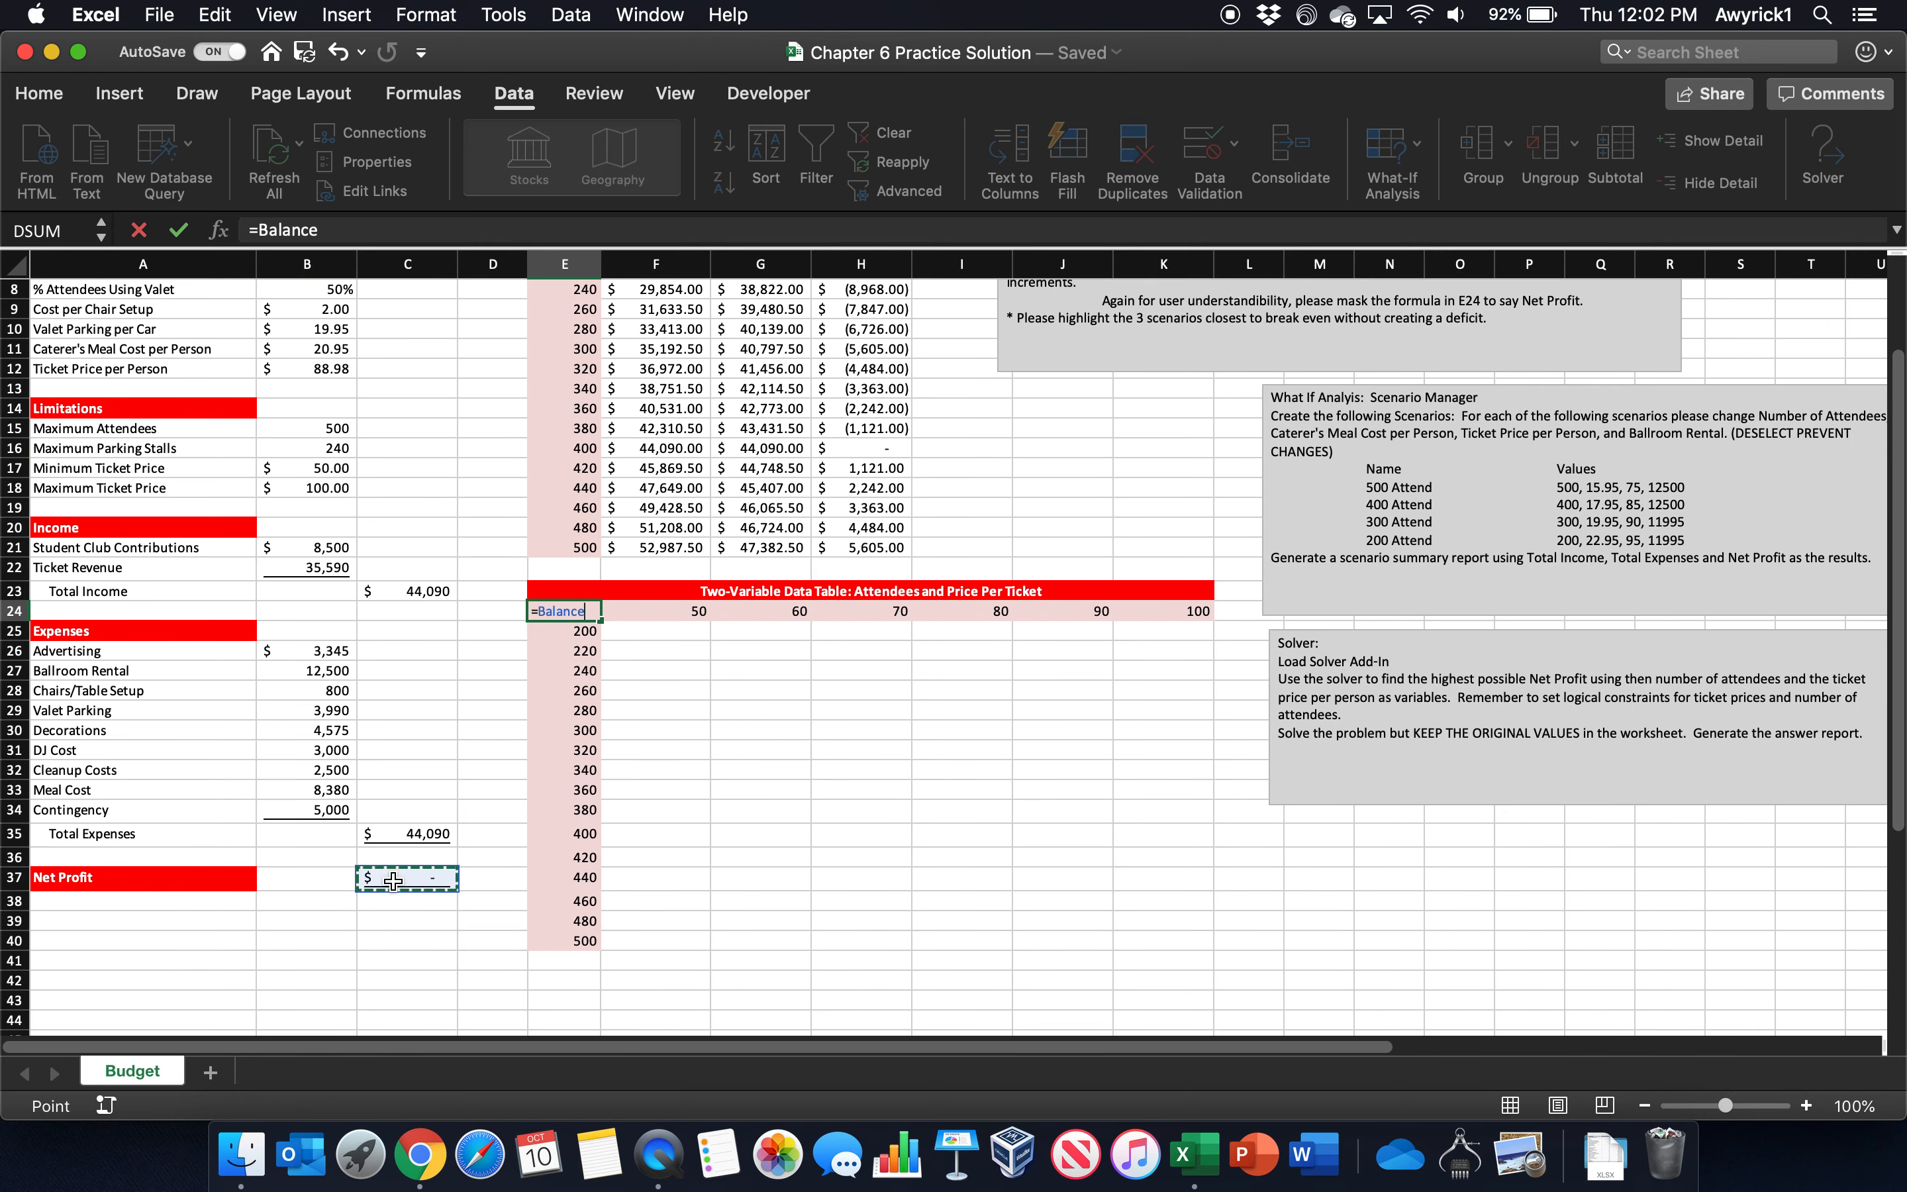
key(Return)
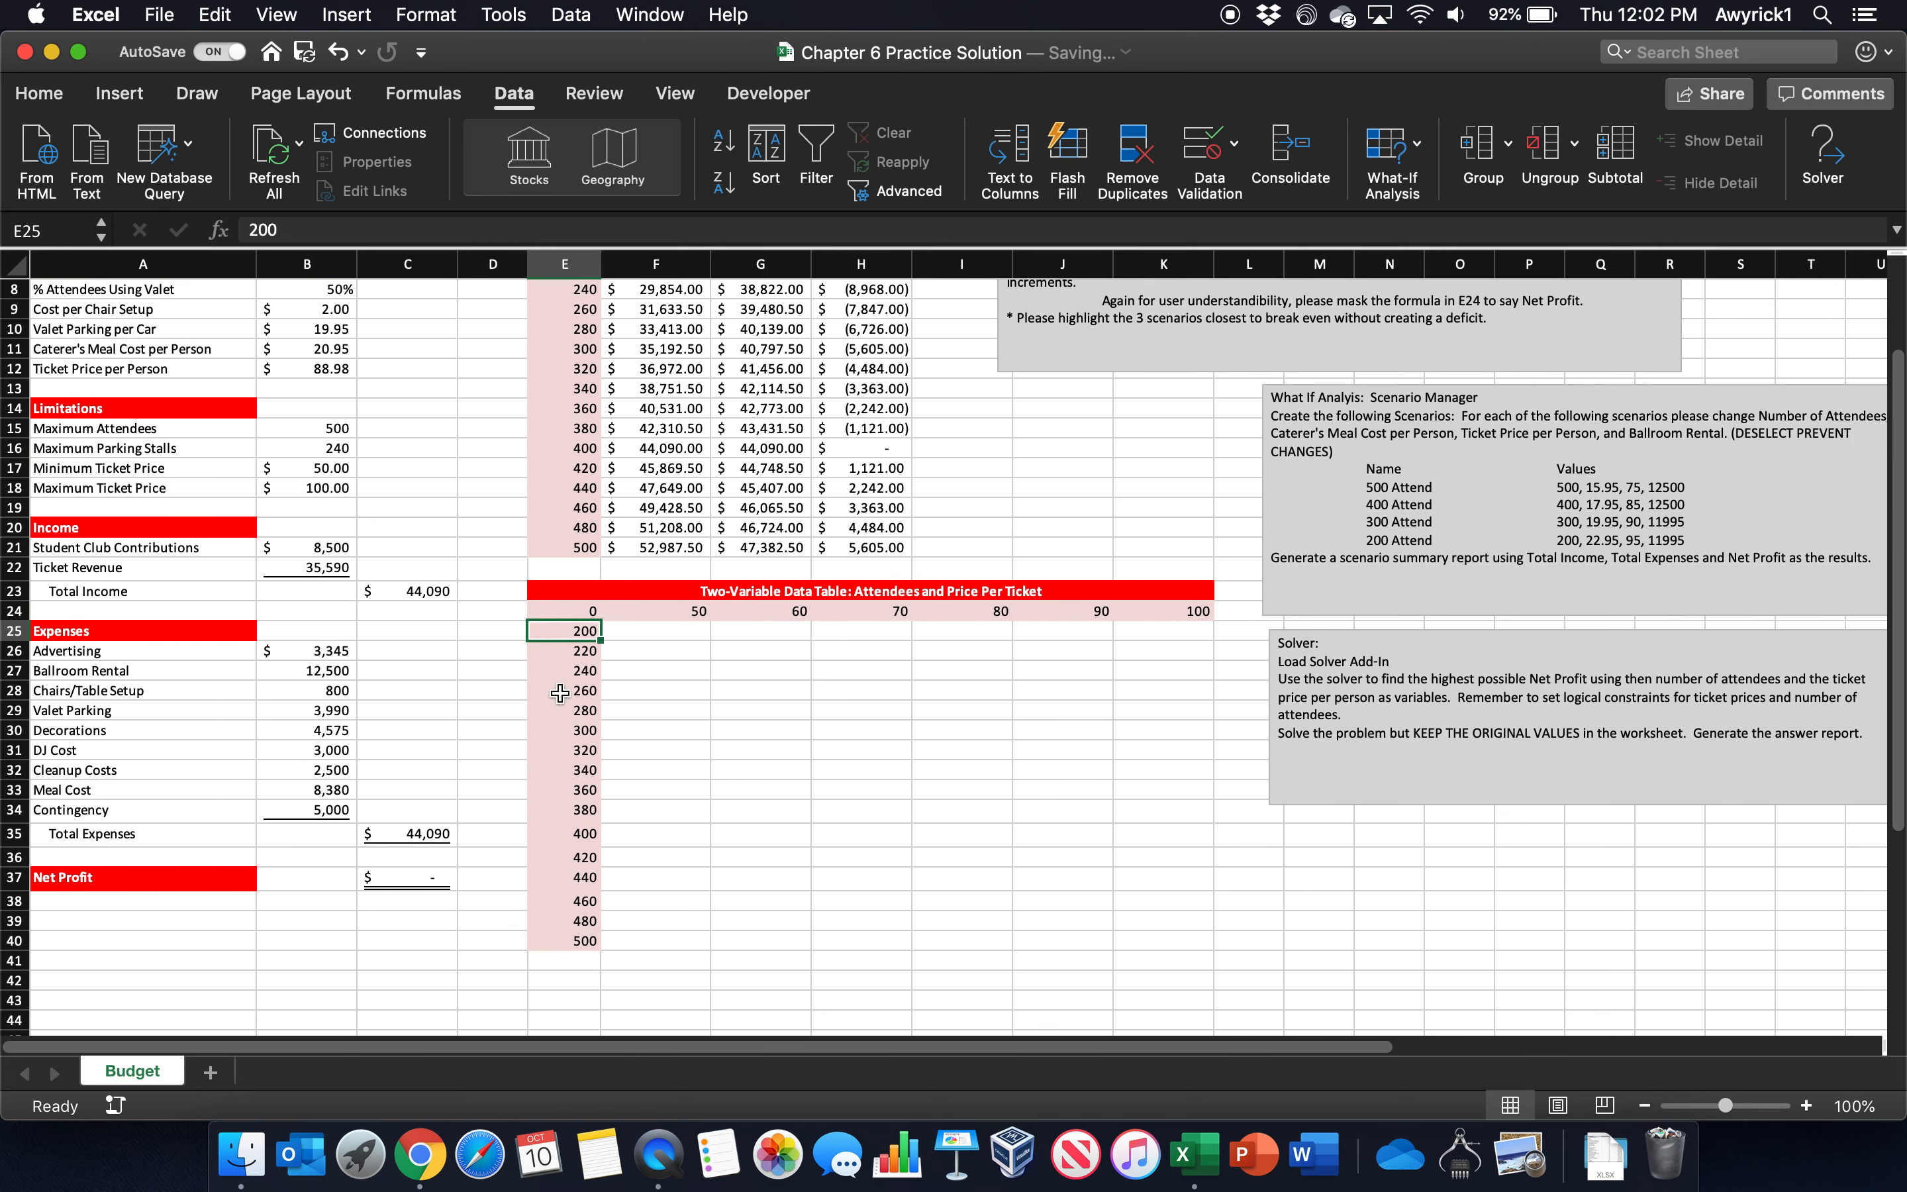
Step: Mask the formula in E24 with the custom number format "Net Profit"
click(569, 609)
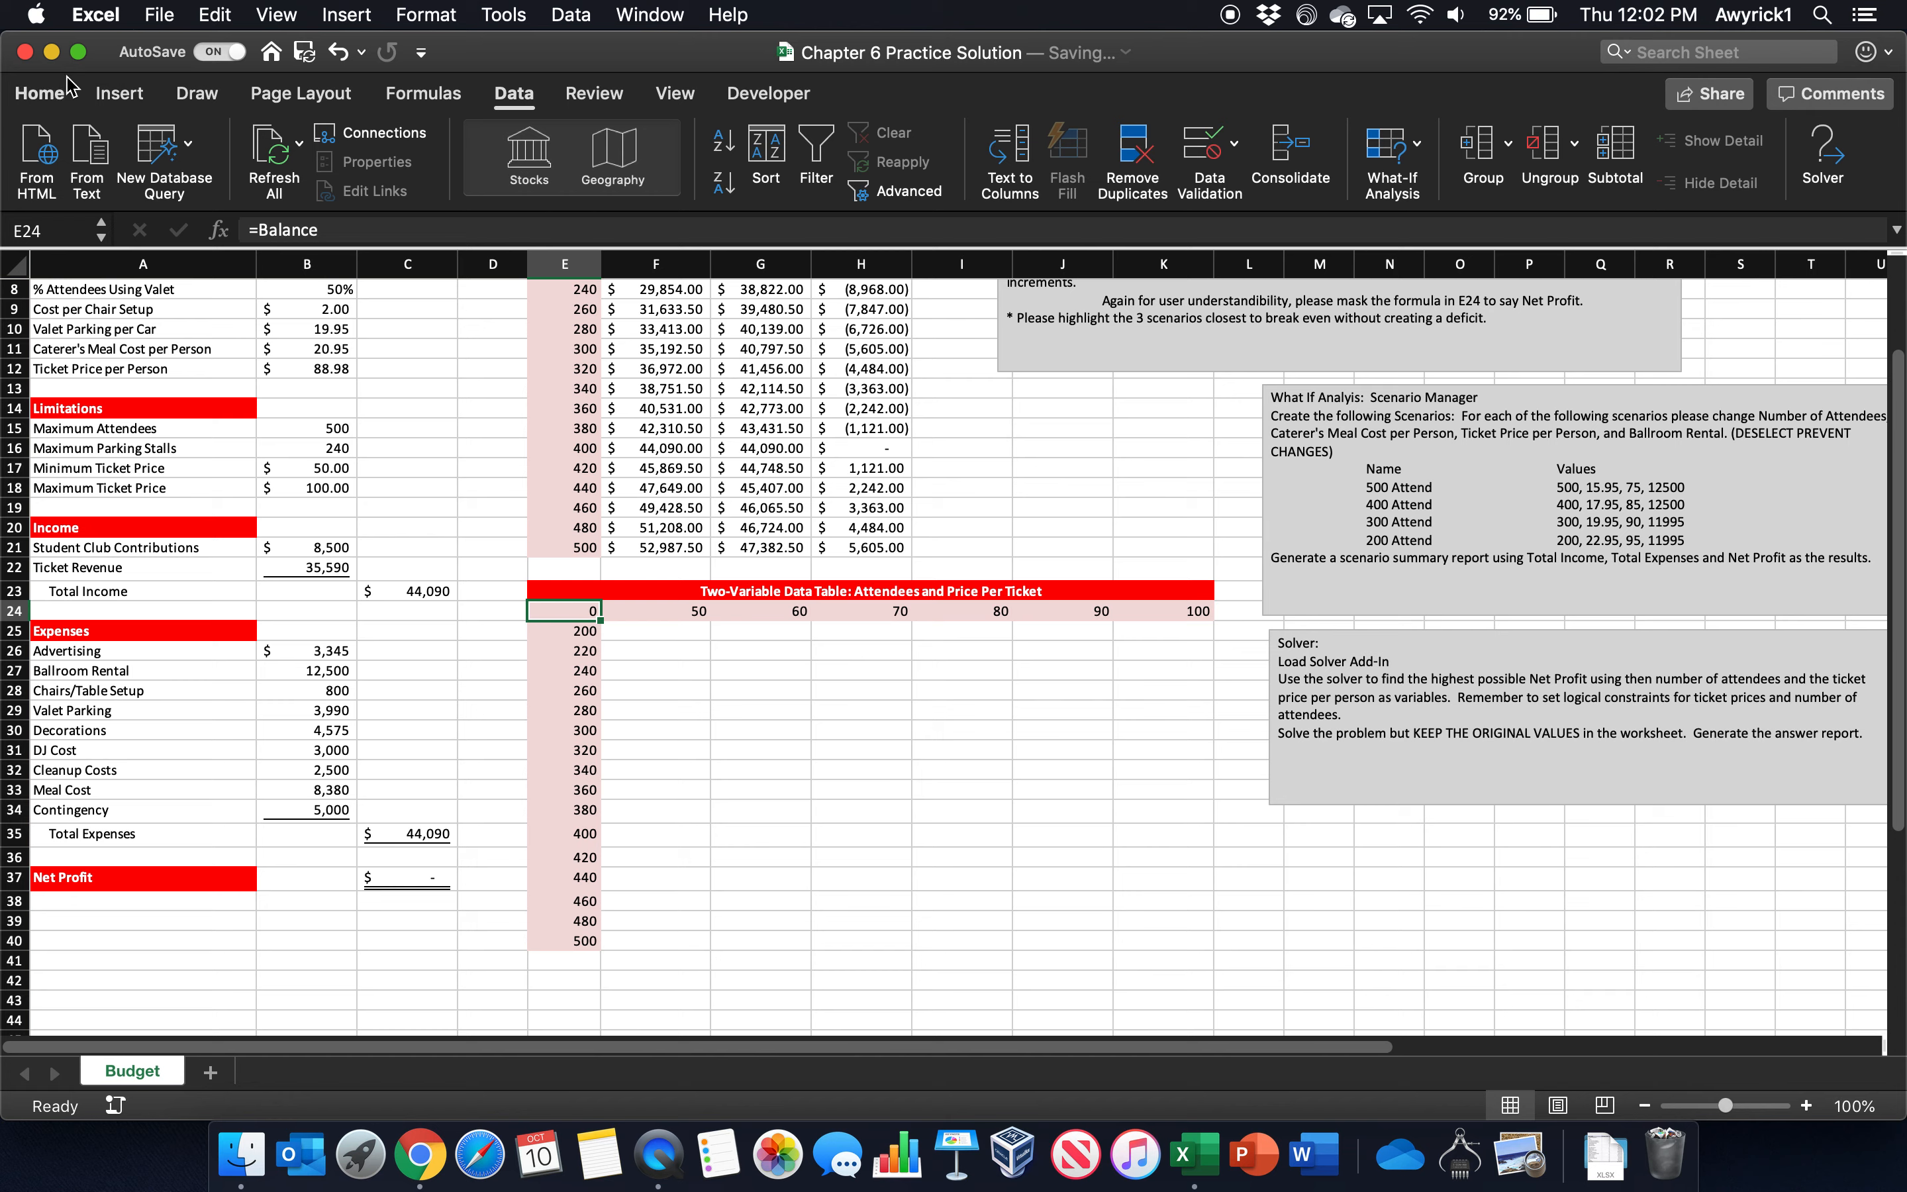
click(55, 96)
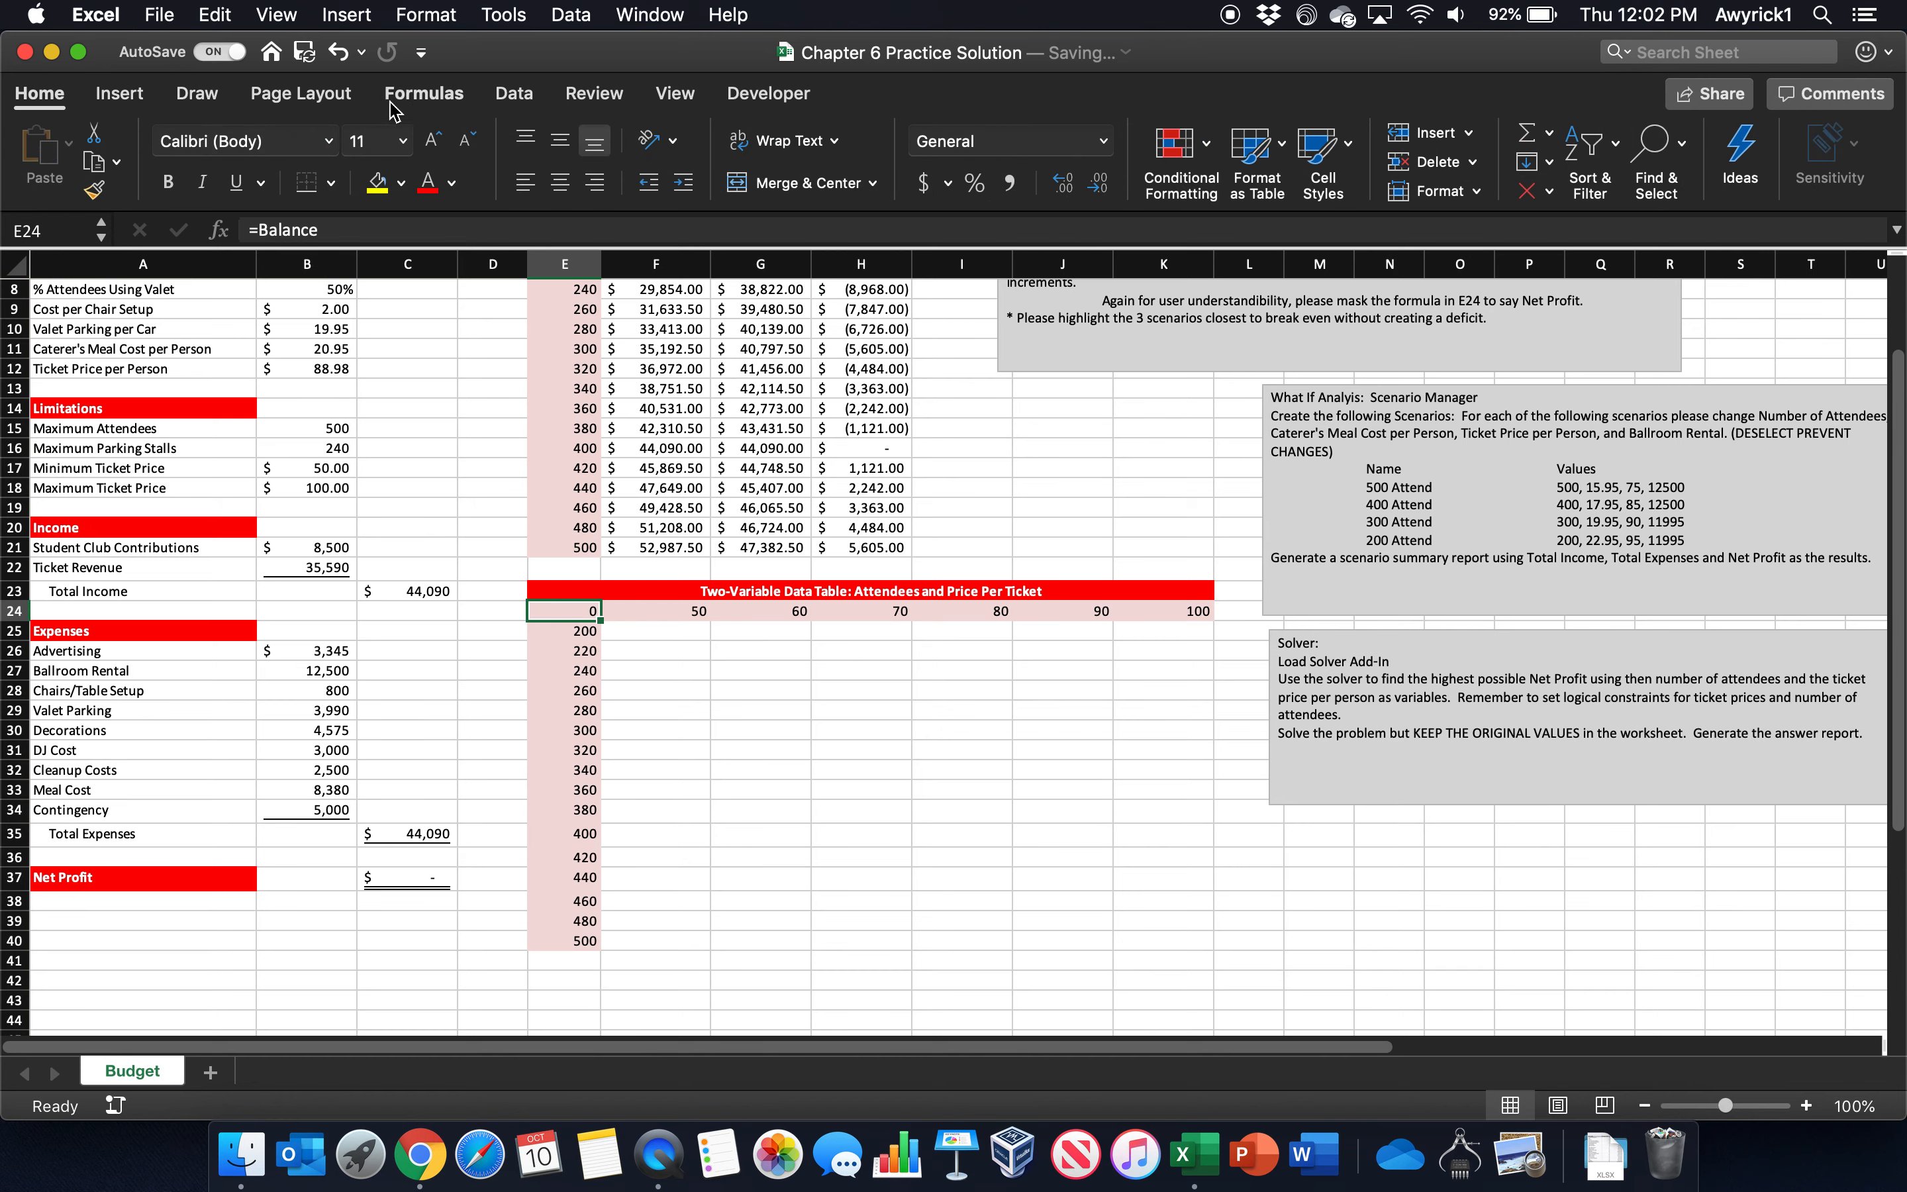
click(134, 96)
click(40, 92)
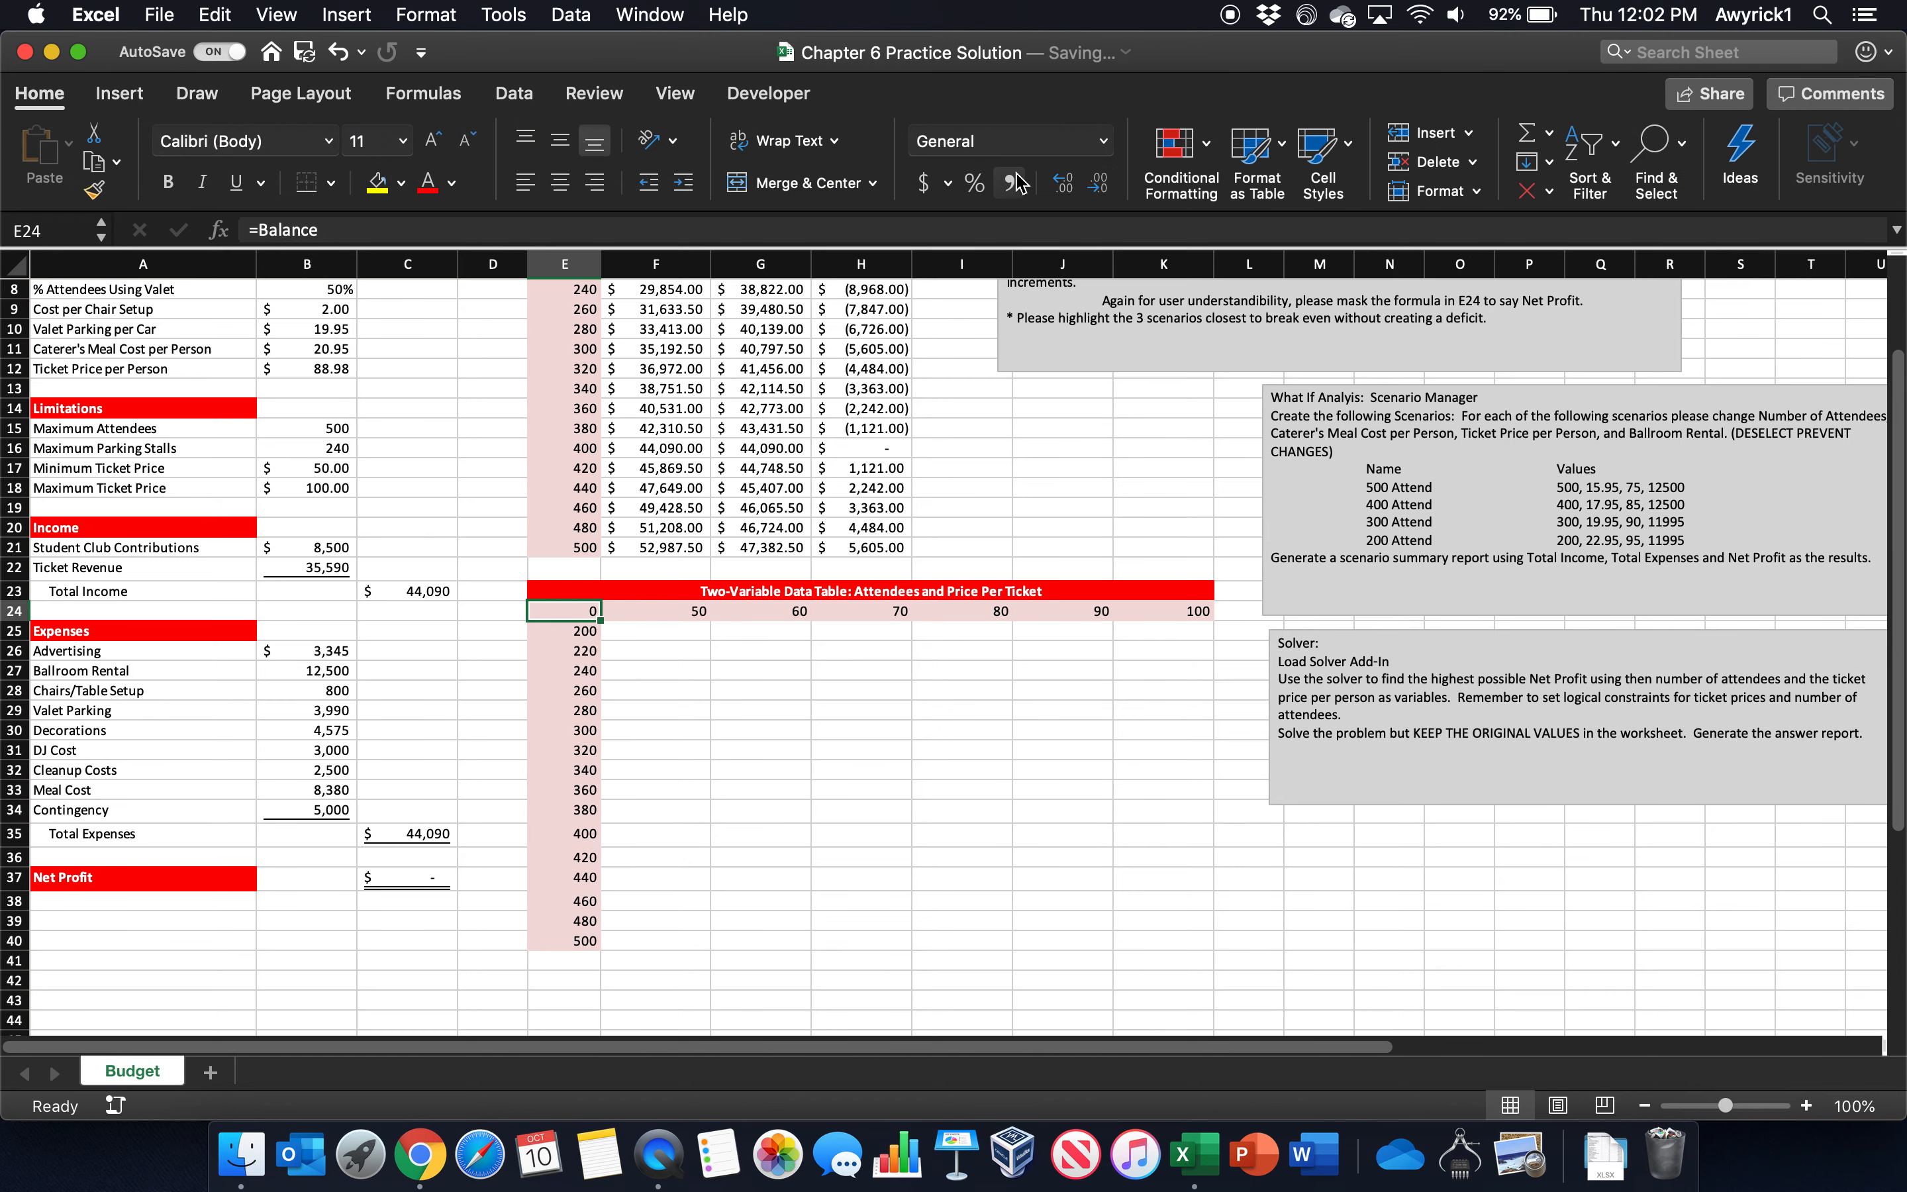
click(1103, 141)
click(1068, 694)
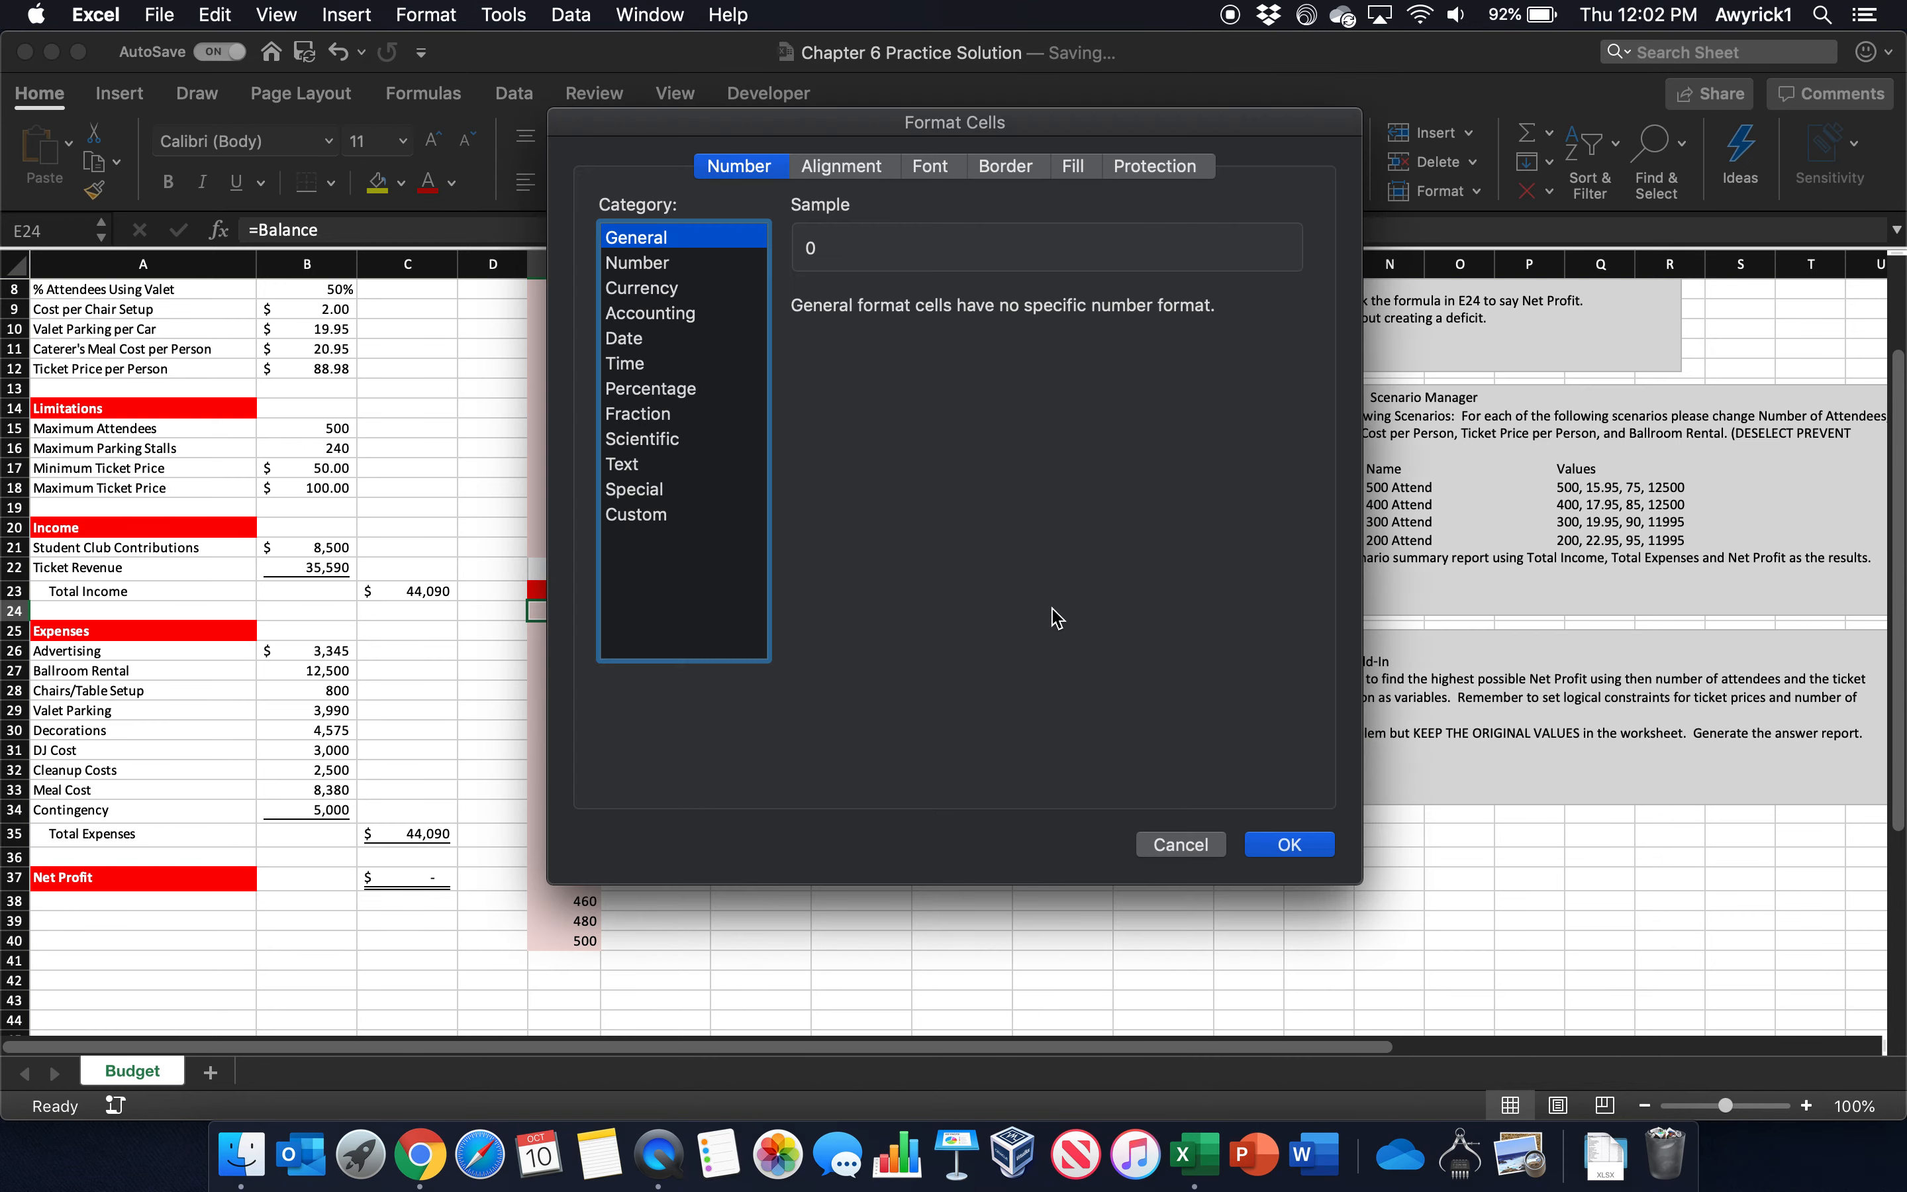
click(637, 516)
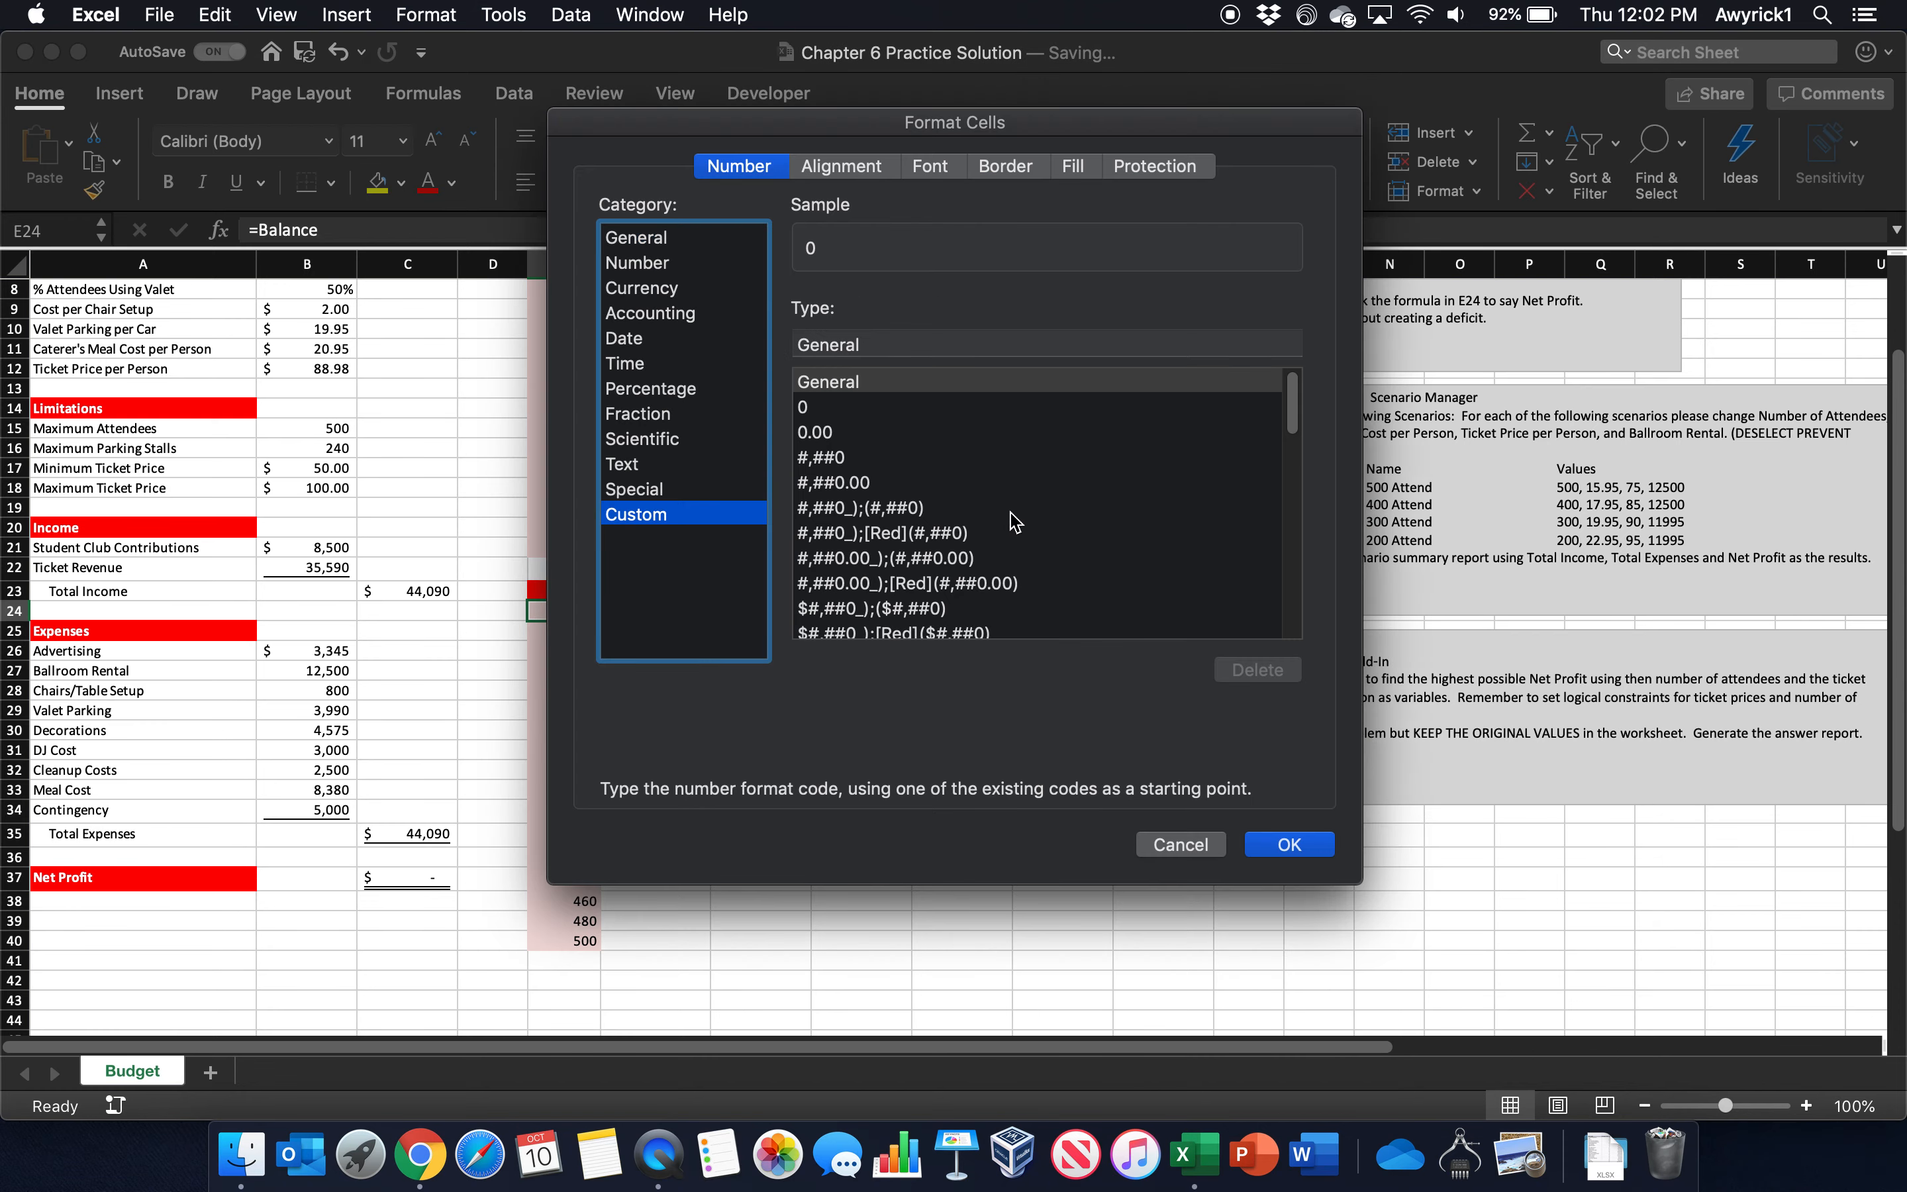
click(909, 340)
text("Net Pro)
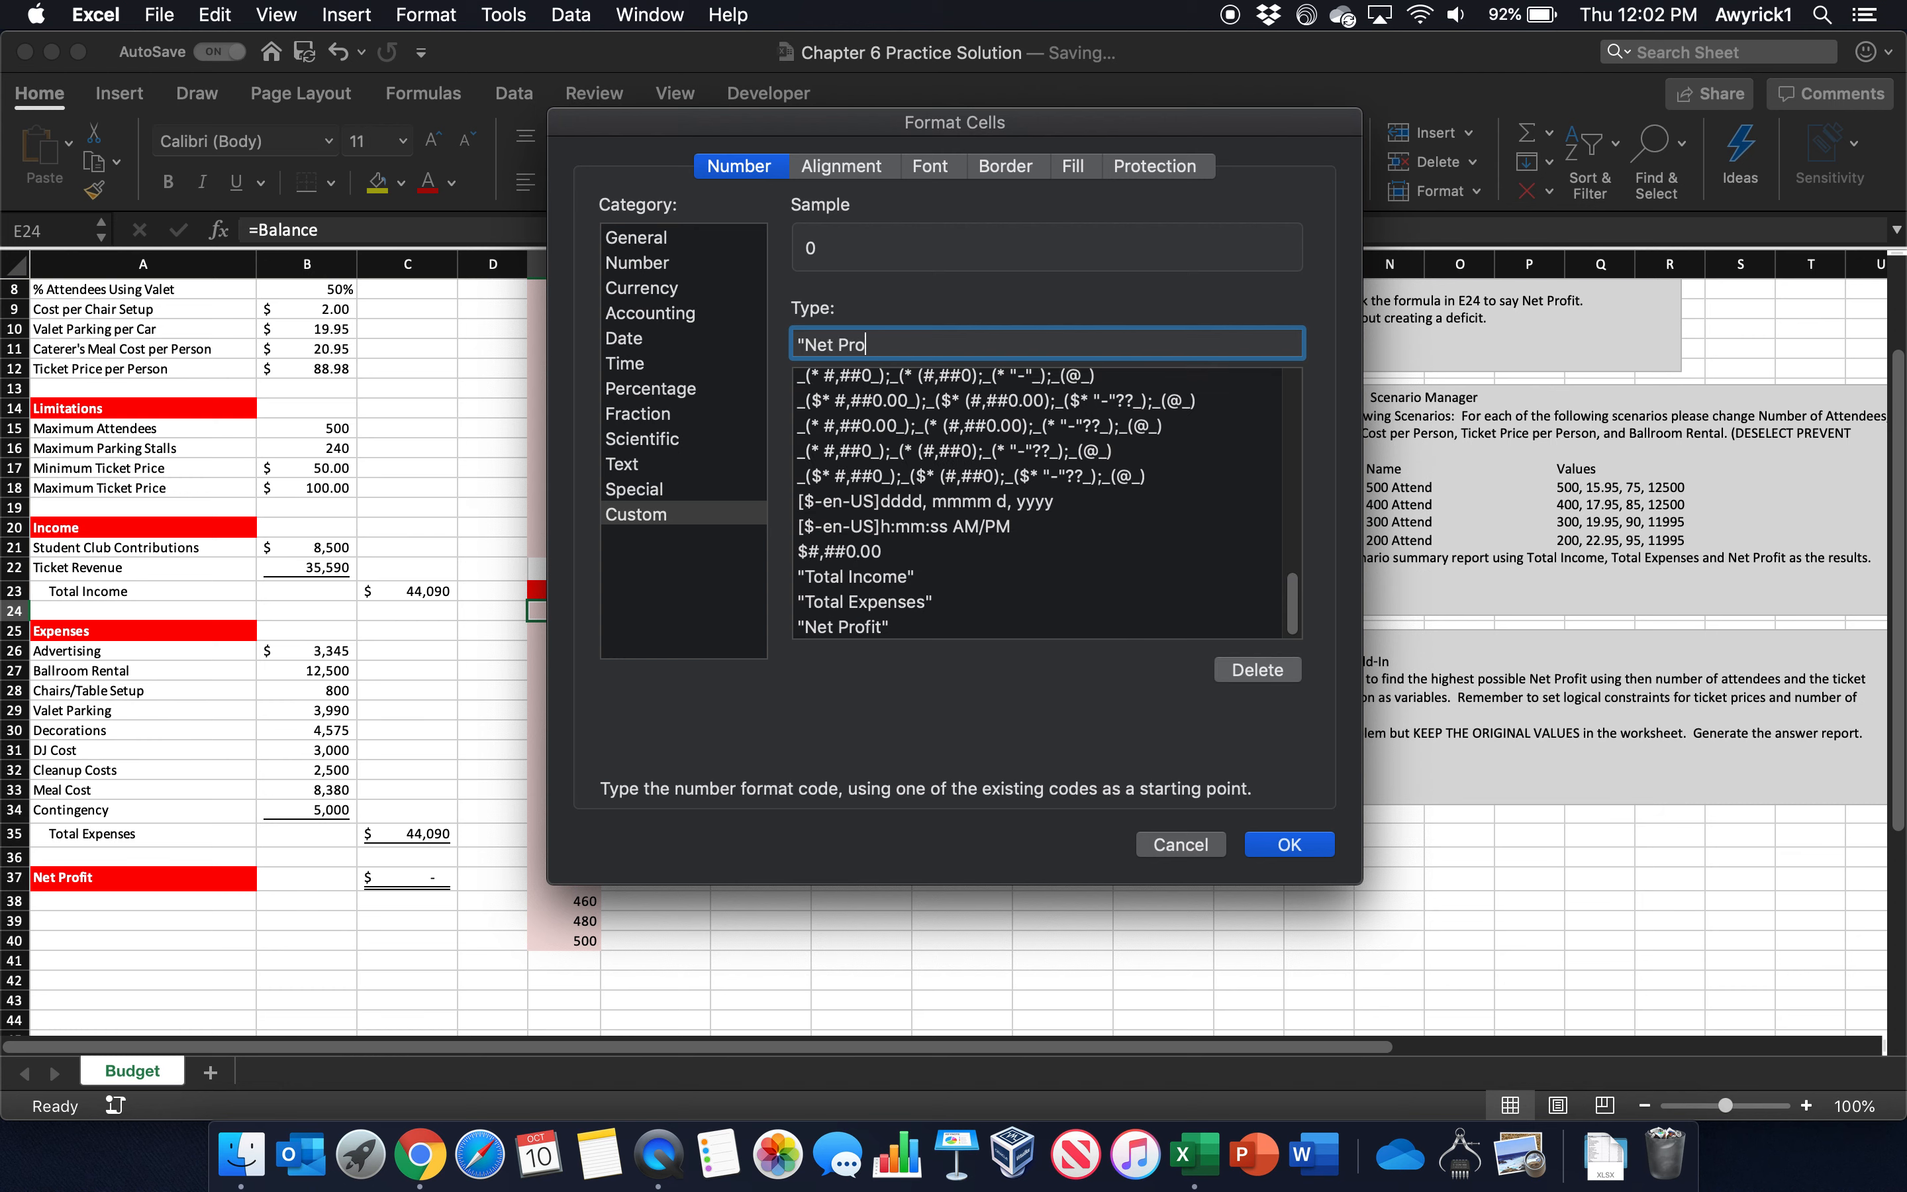
text(fit")
click(1313, 856)
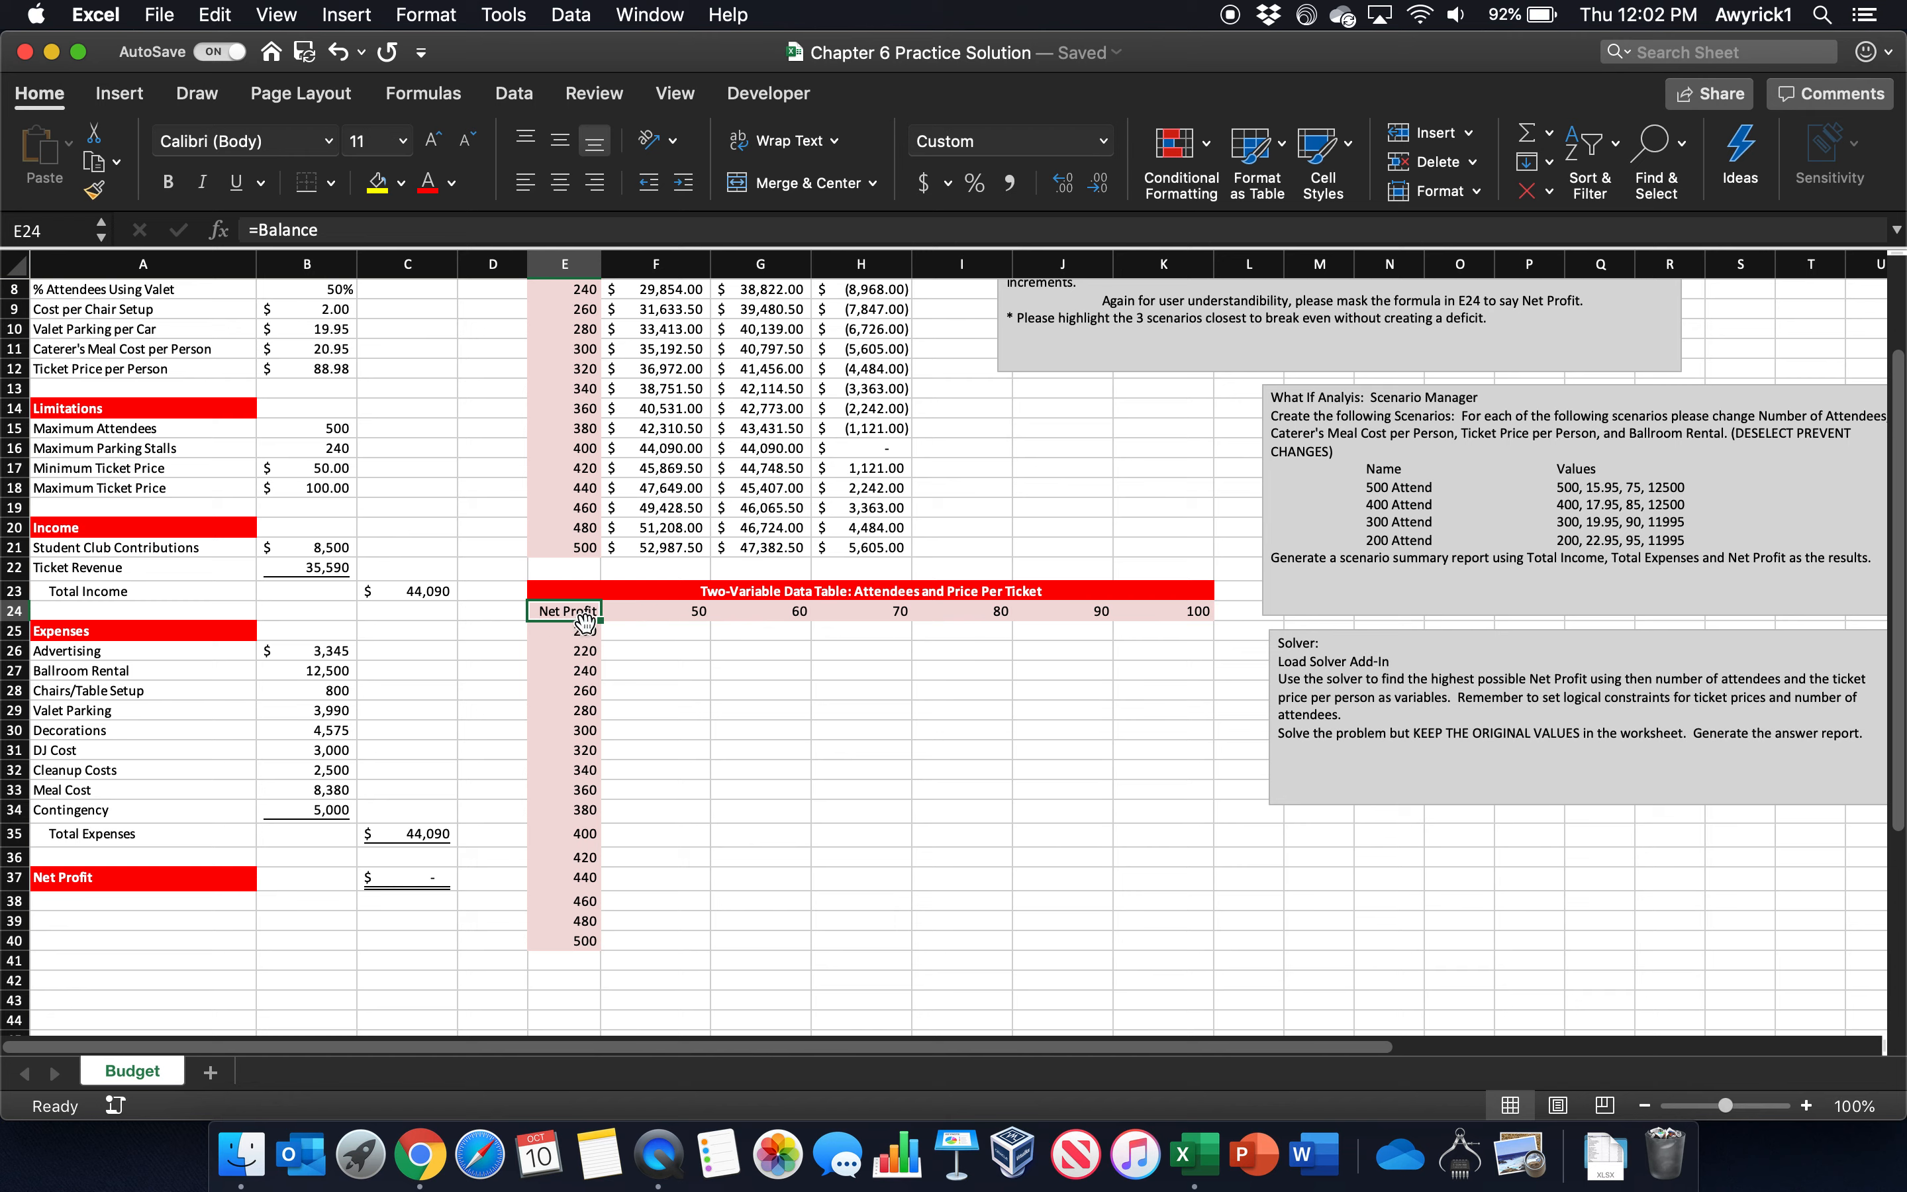
Step: Create a two-variable data table on E24:K40 with row input cell B12 and column input cell B7
drag(552, 613, 1162, 937)
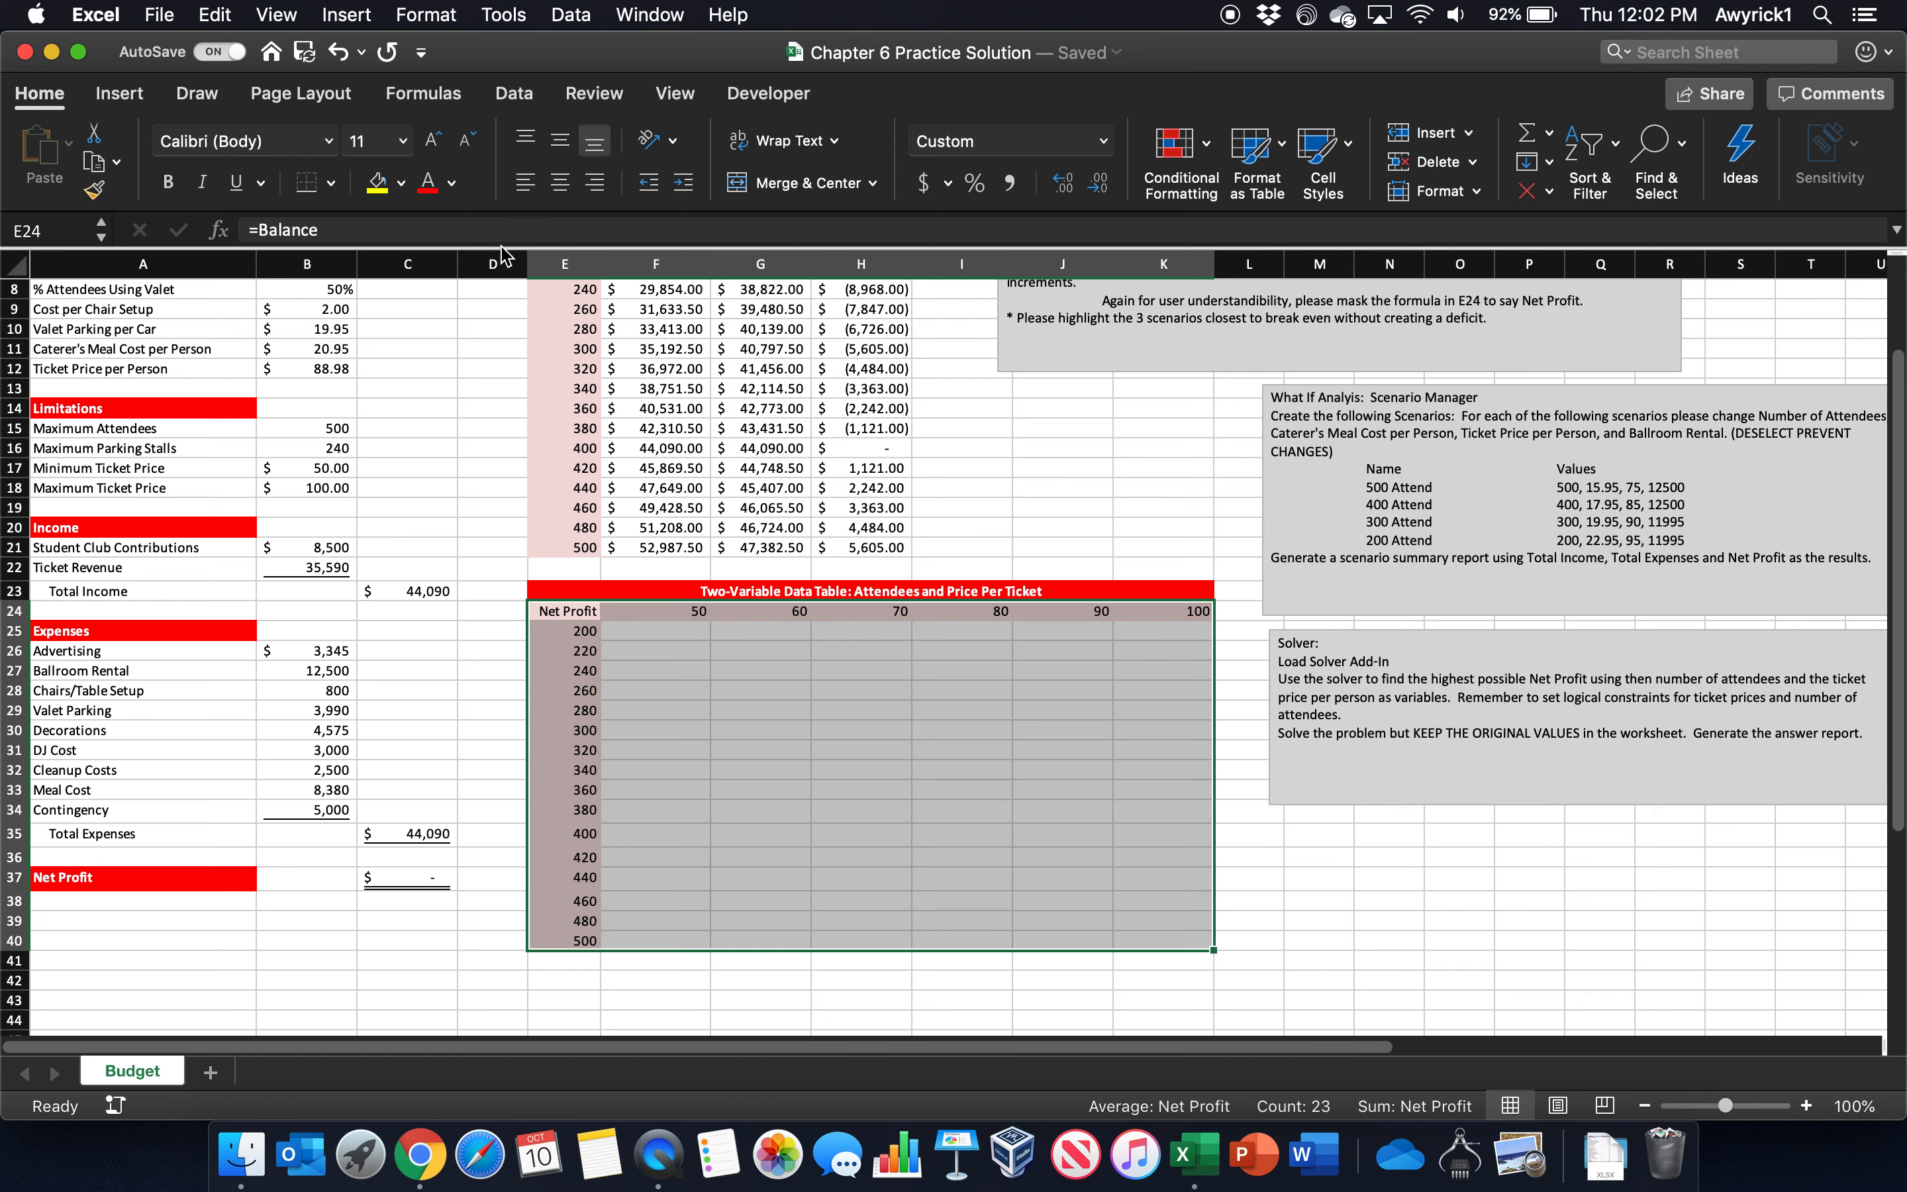
click(514, 92)
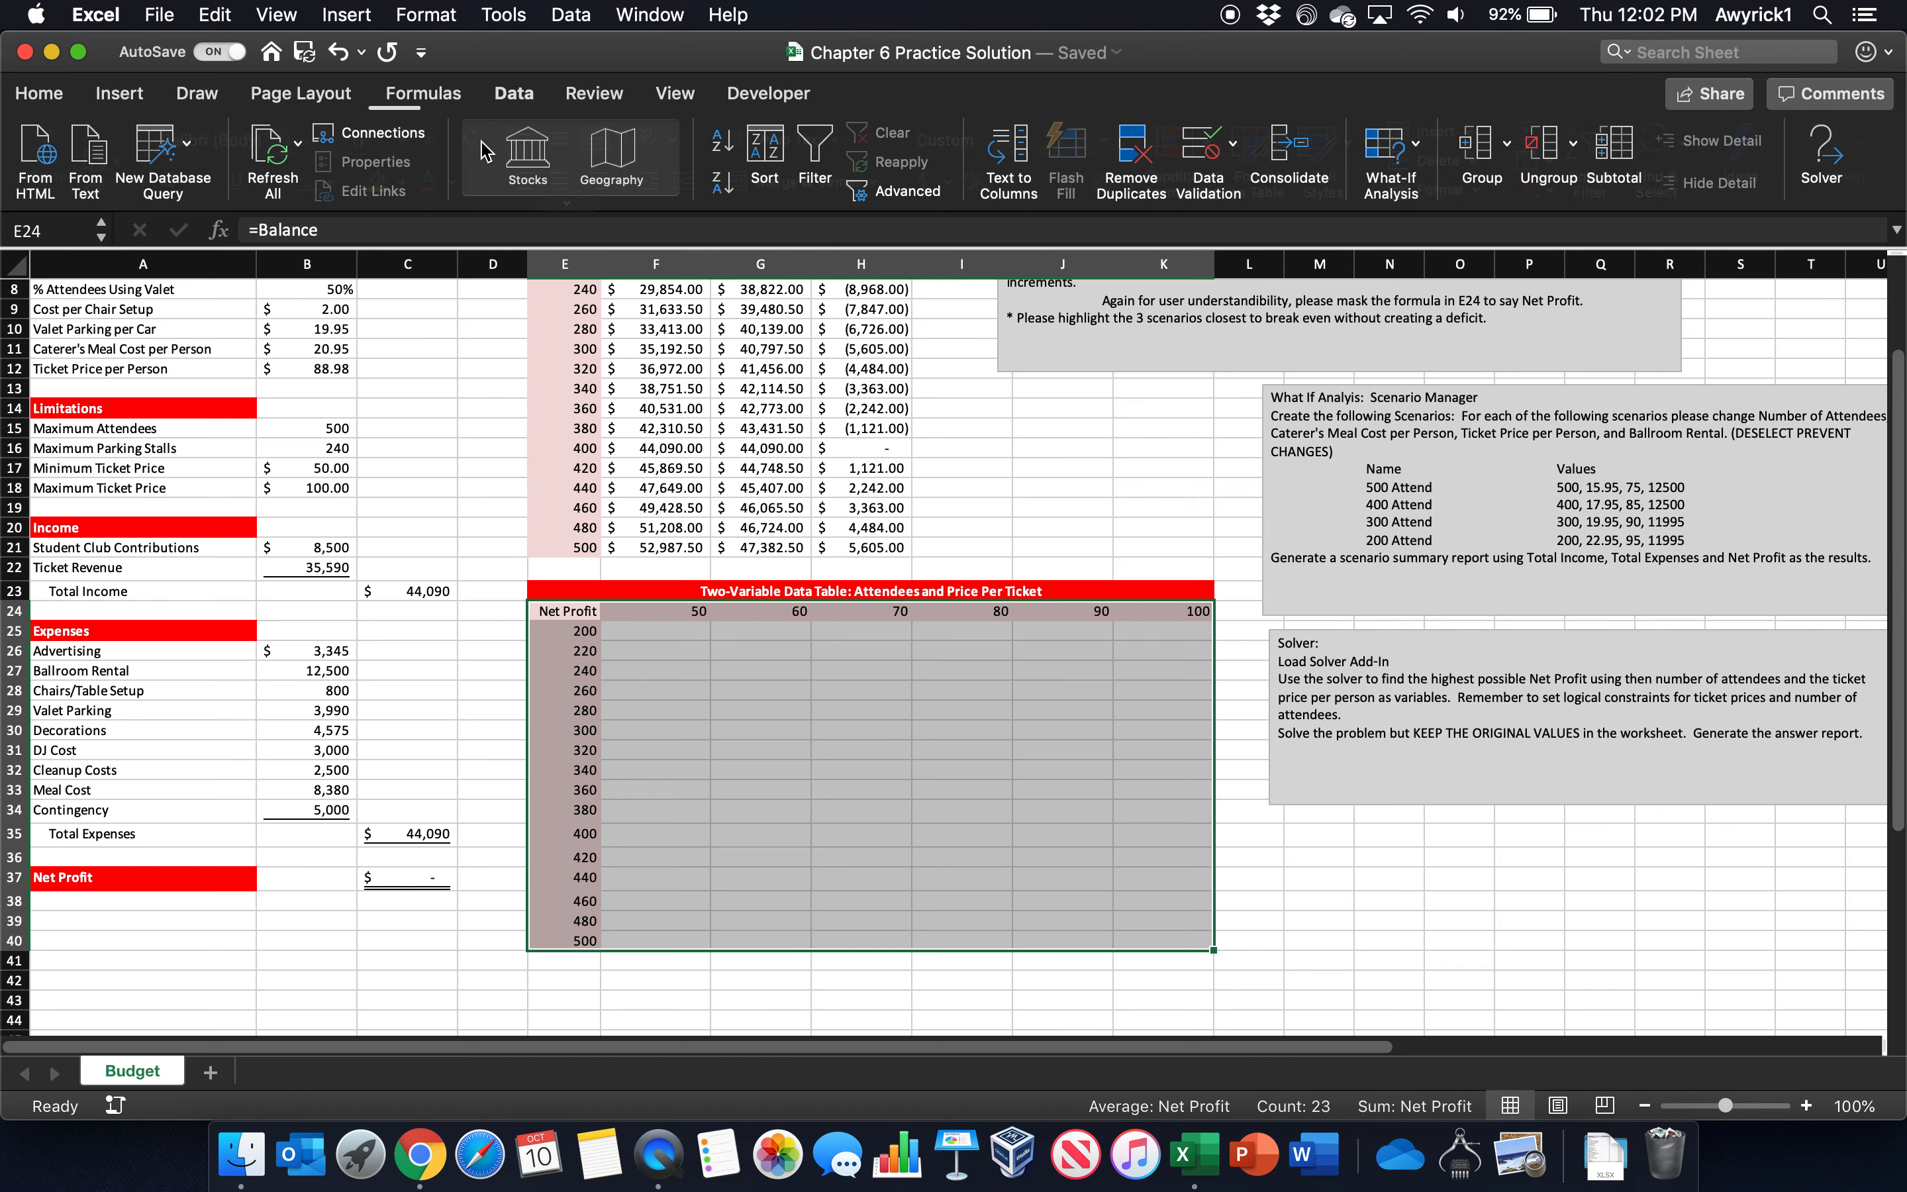
click(1423, 146)
click(1427, 253)
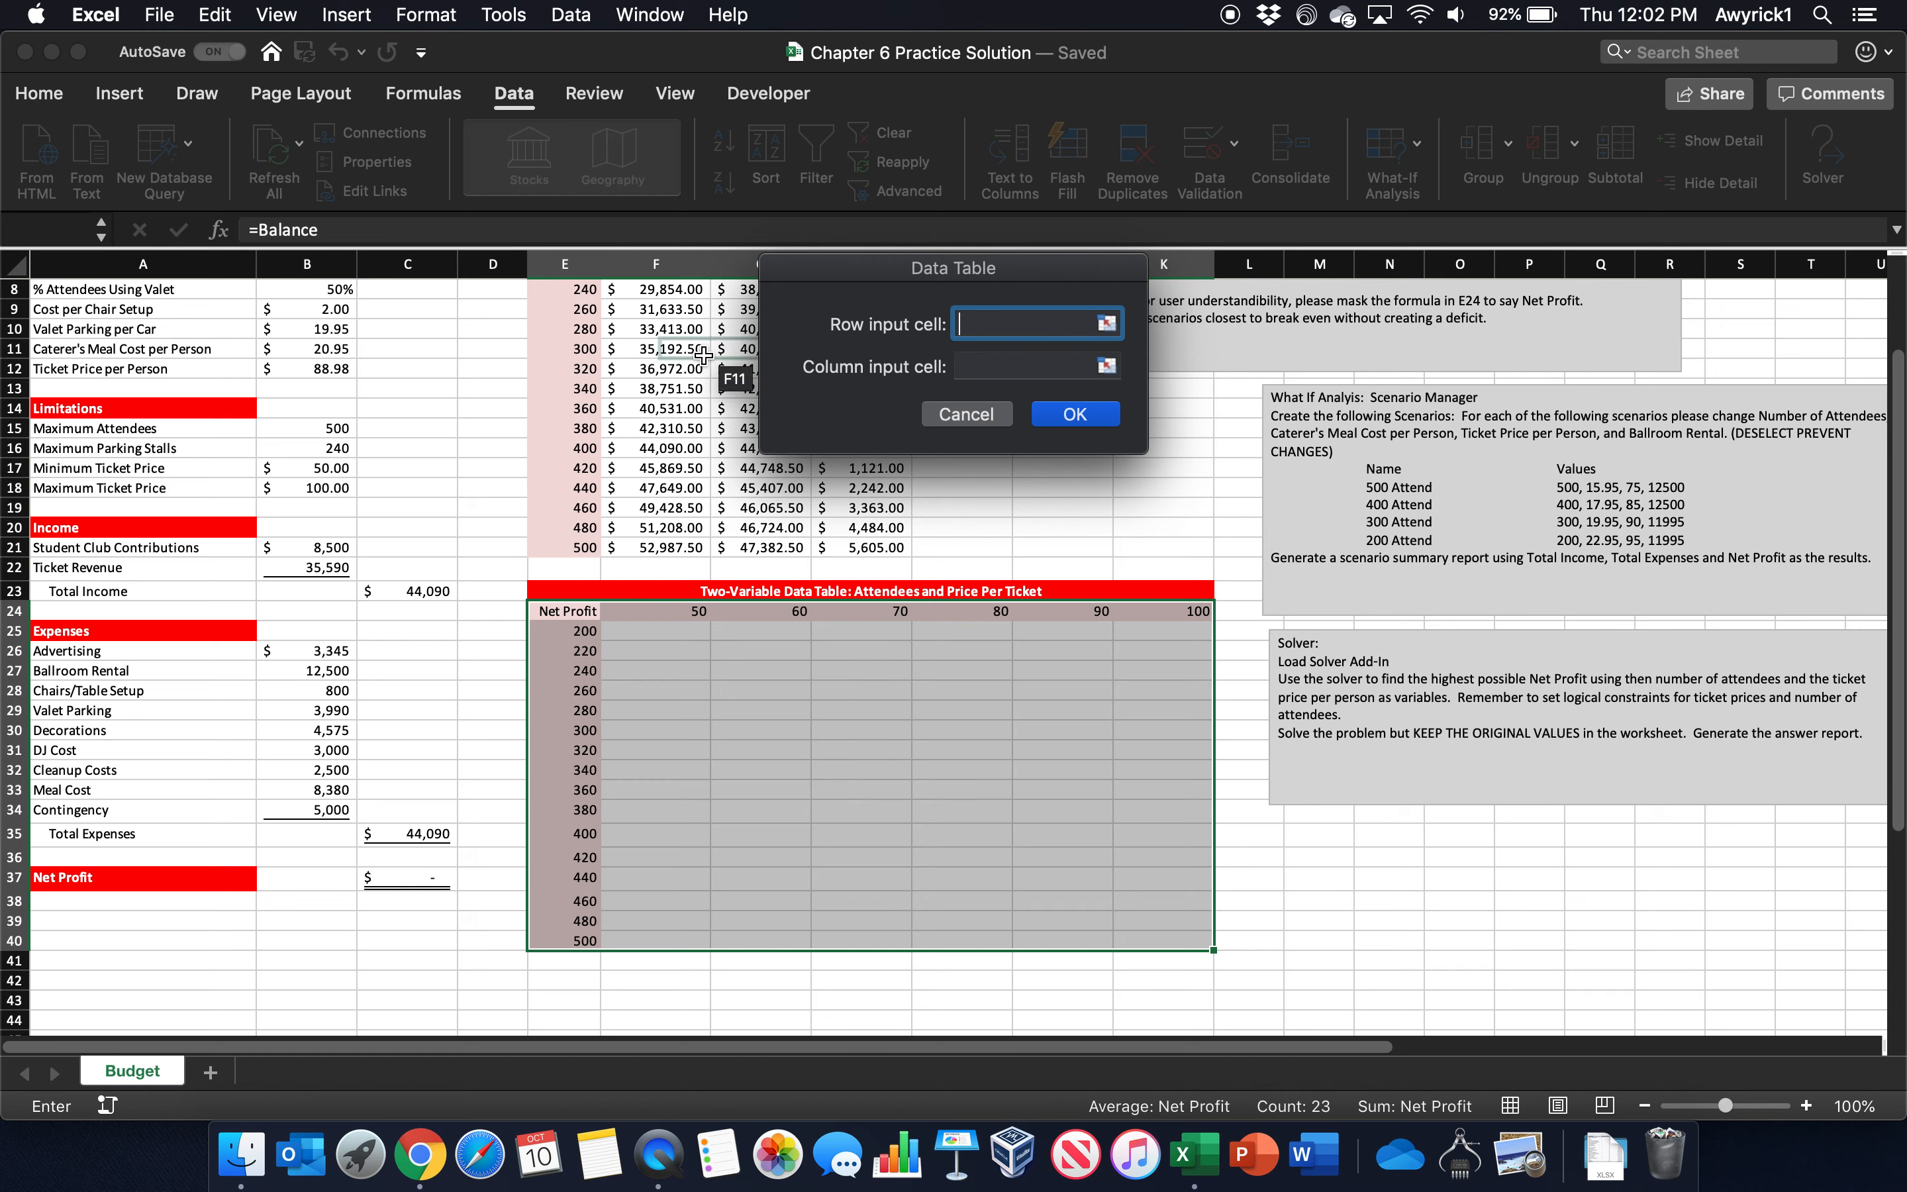
click(983, 365)
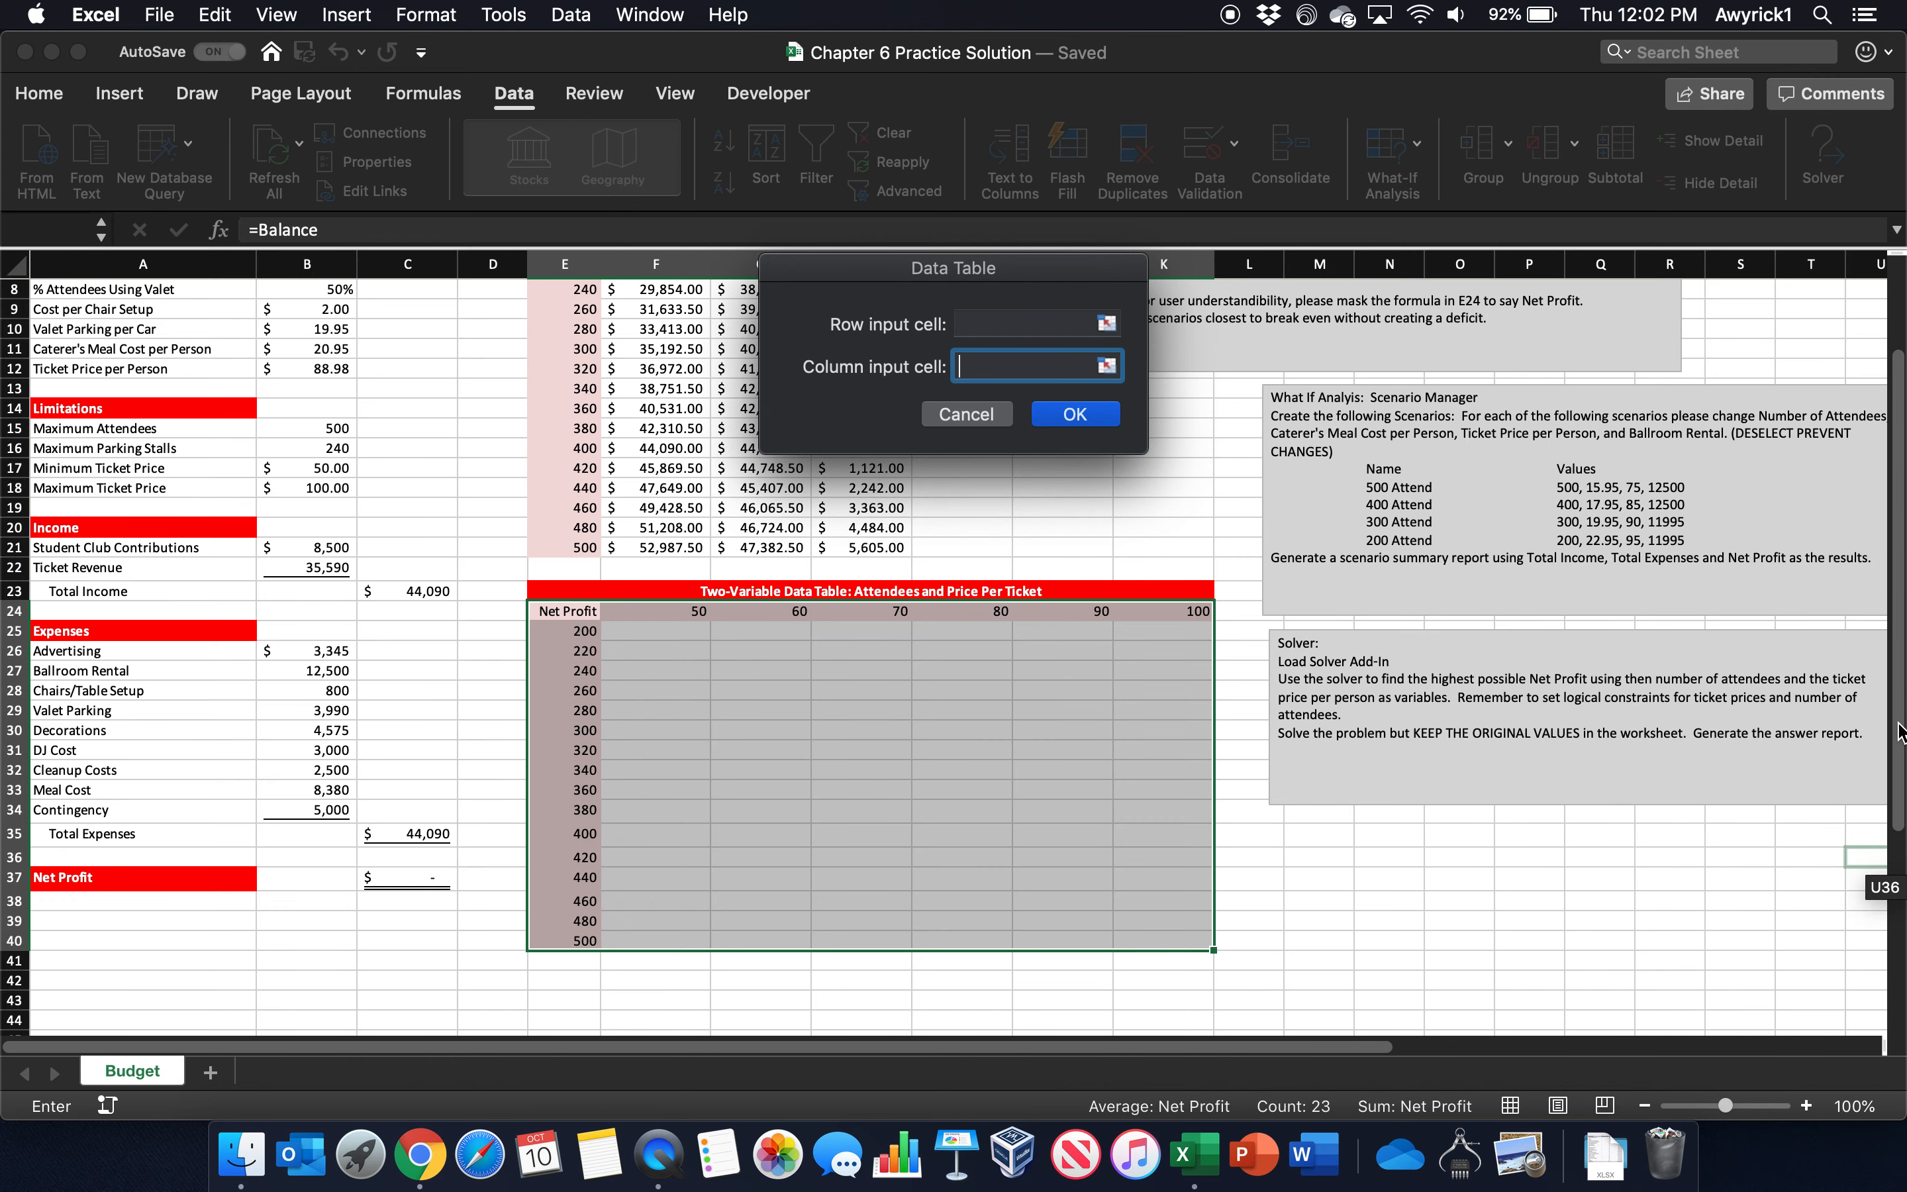
scroll(945, 630, up, 5)
click(307, 440)
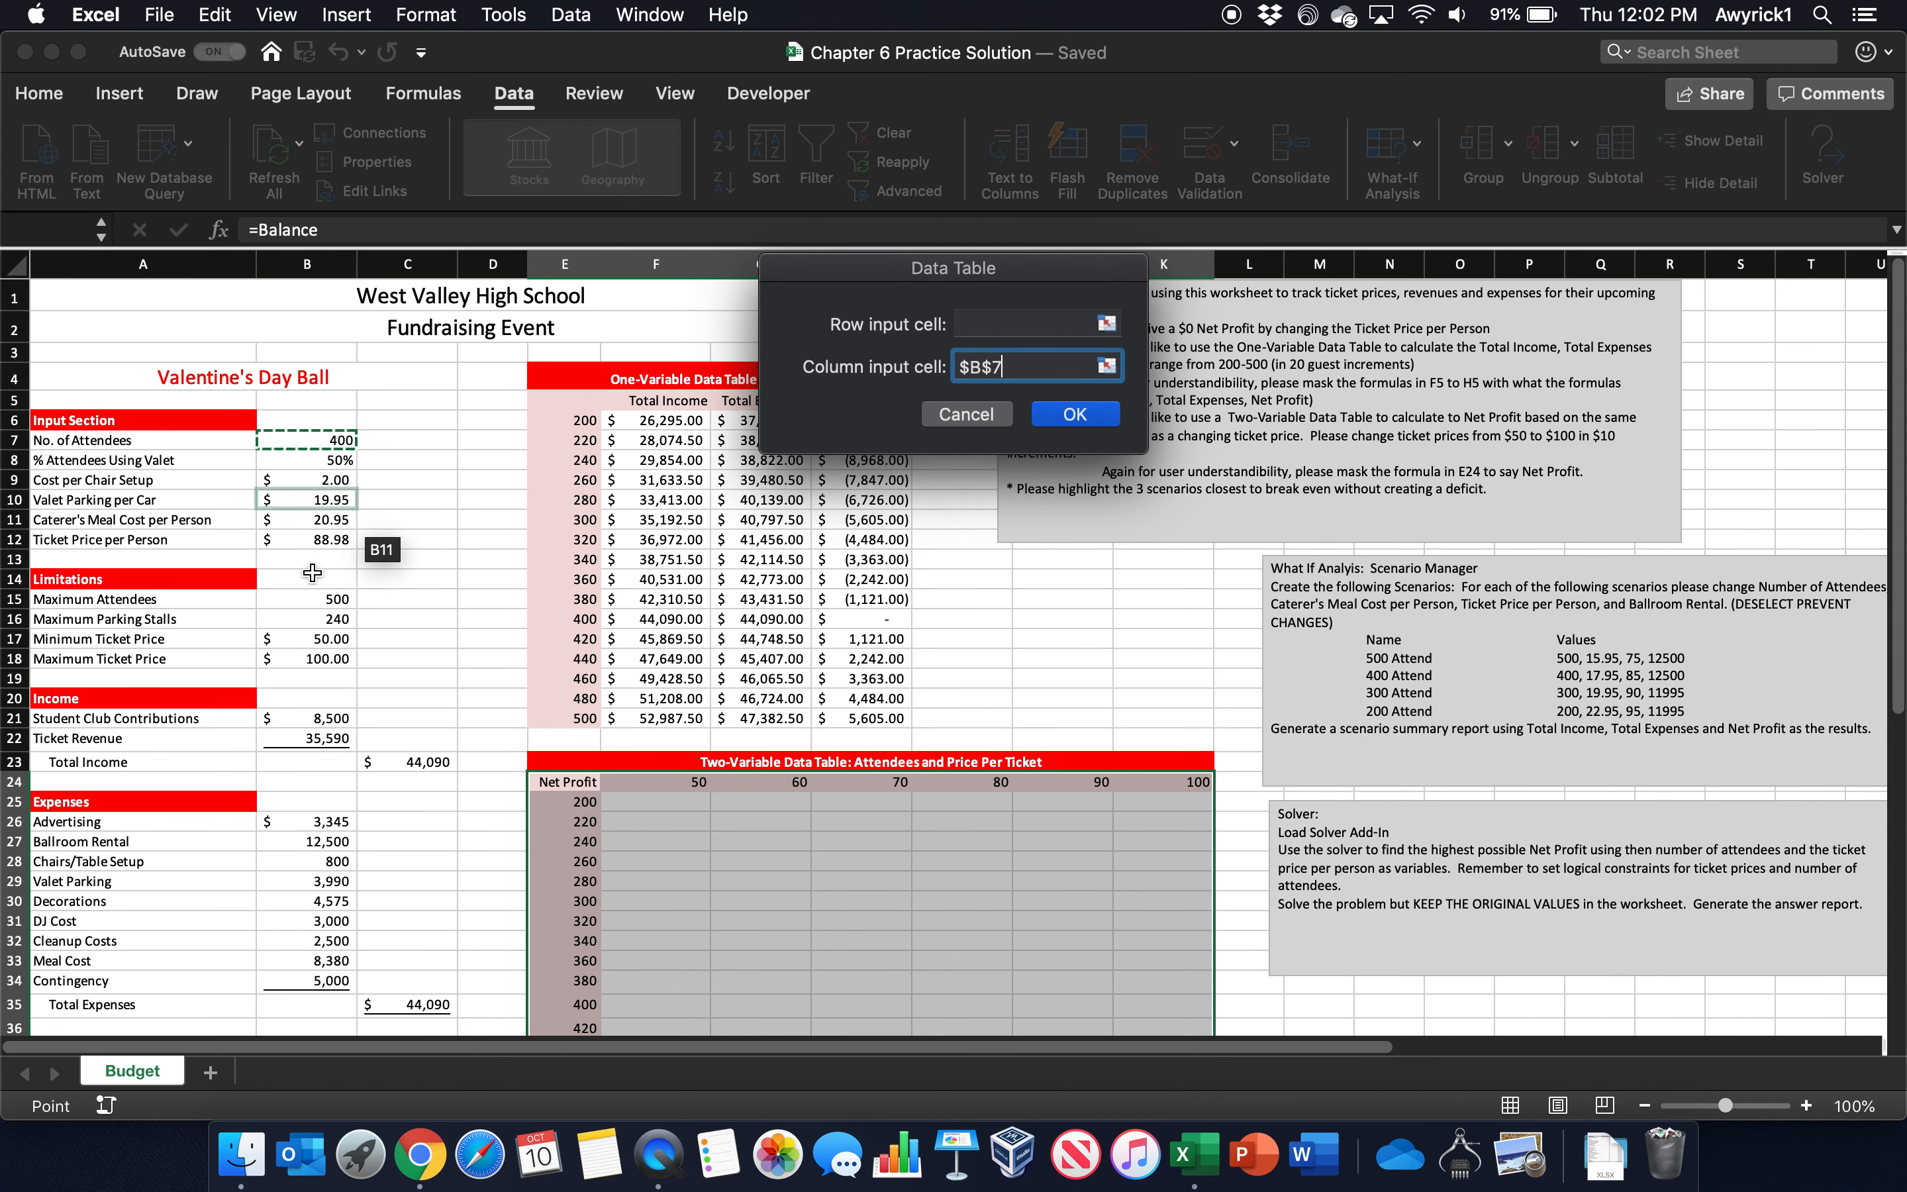
click(967, 323)
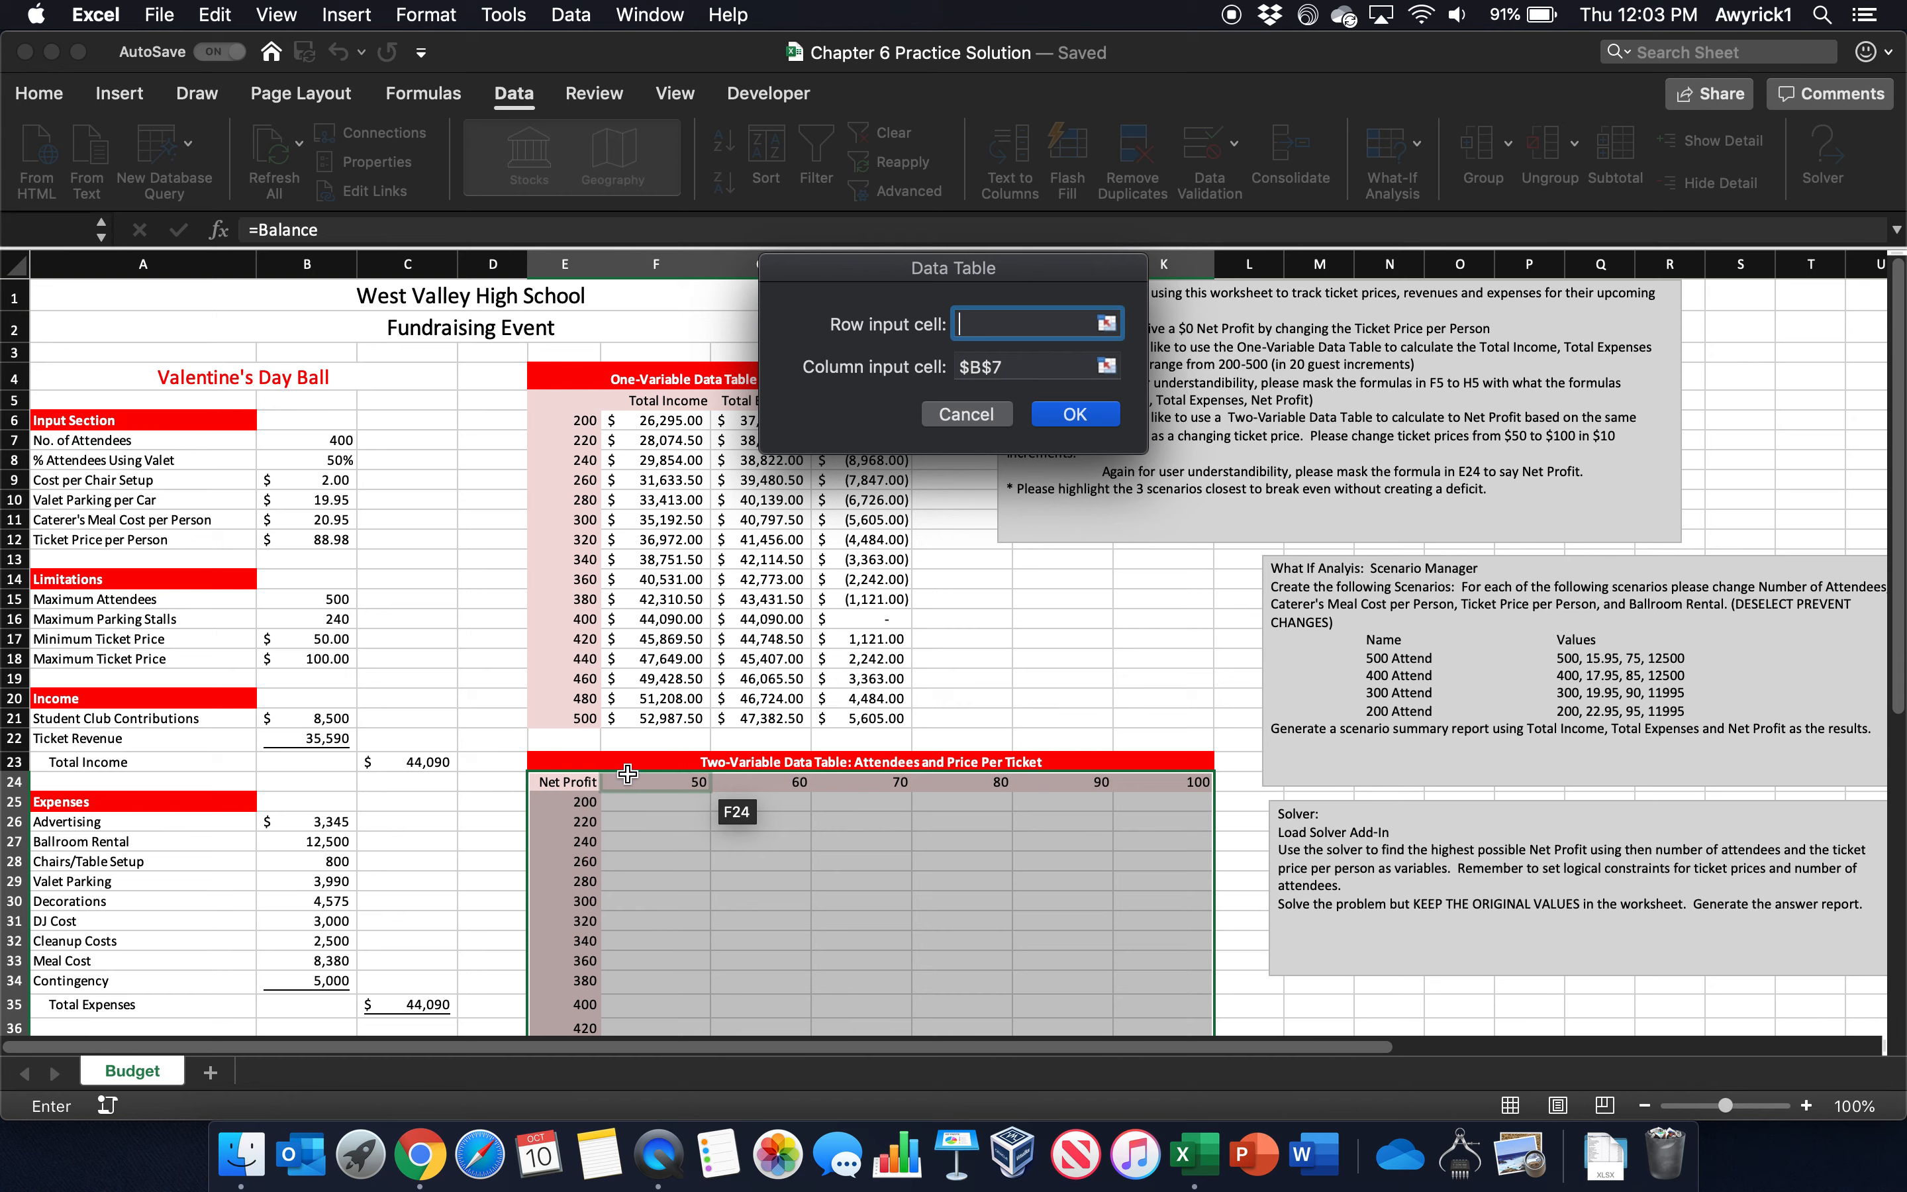
click(290, 538)
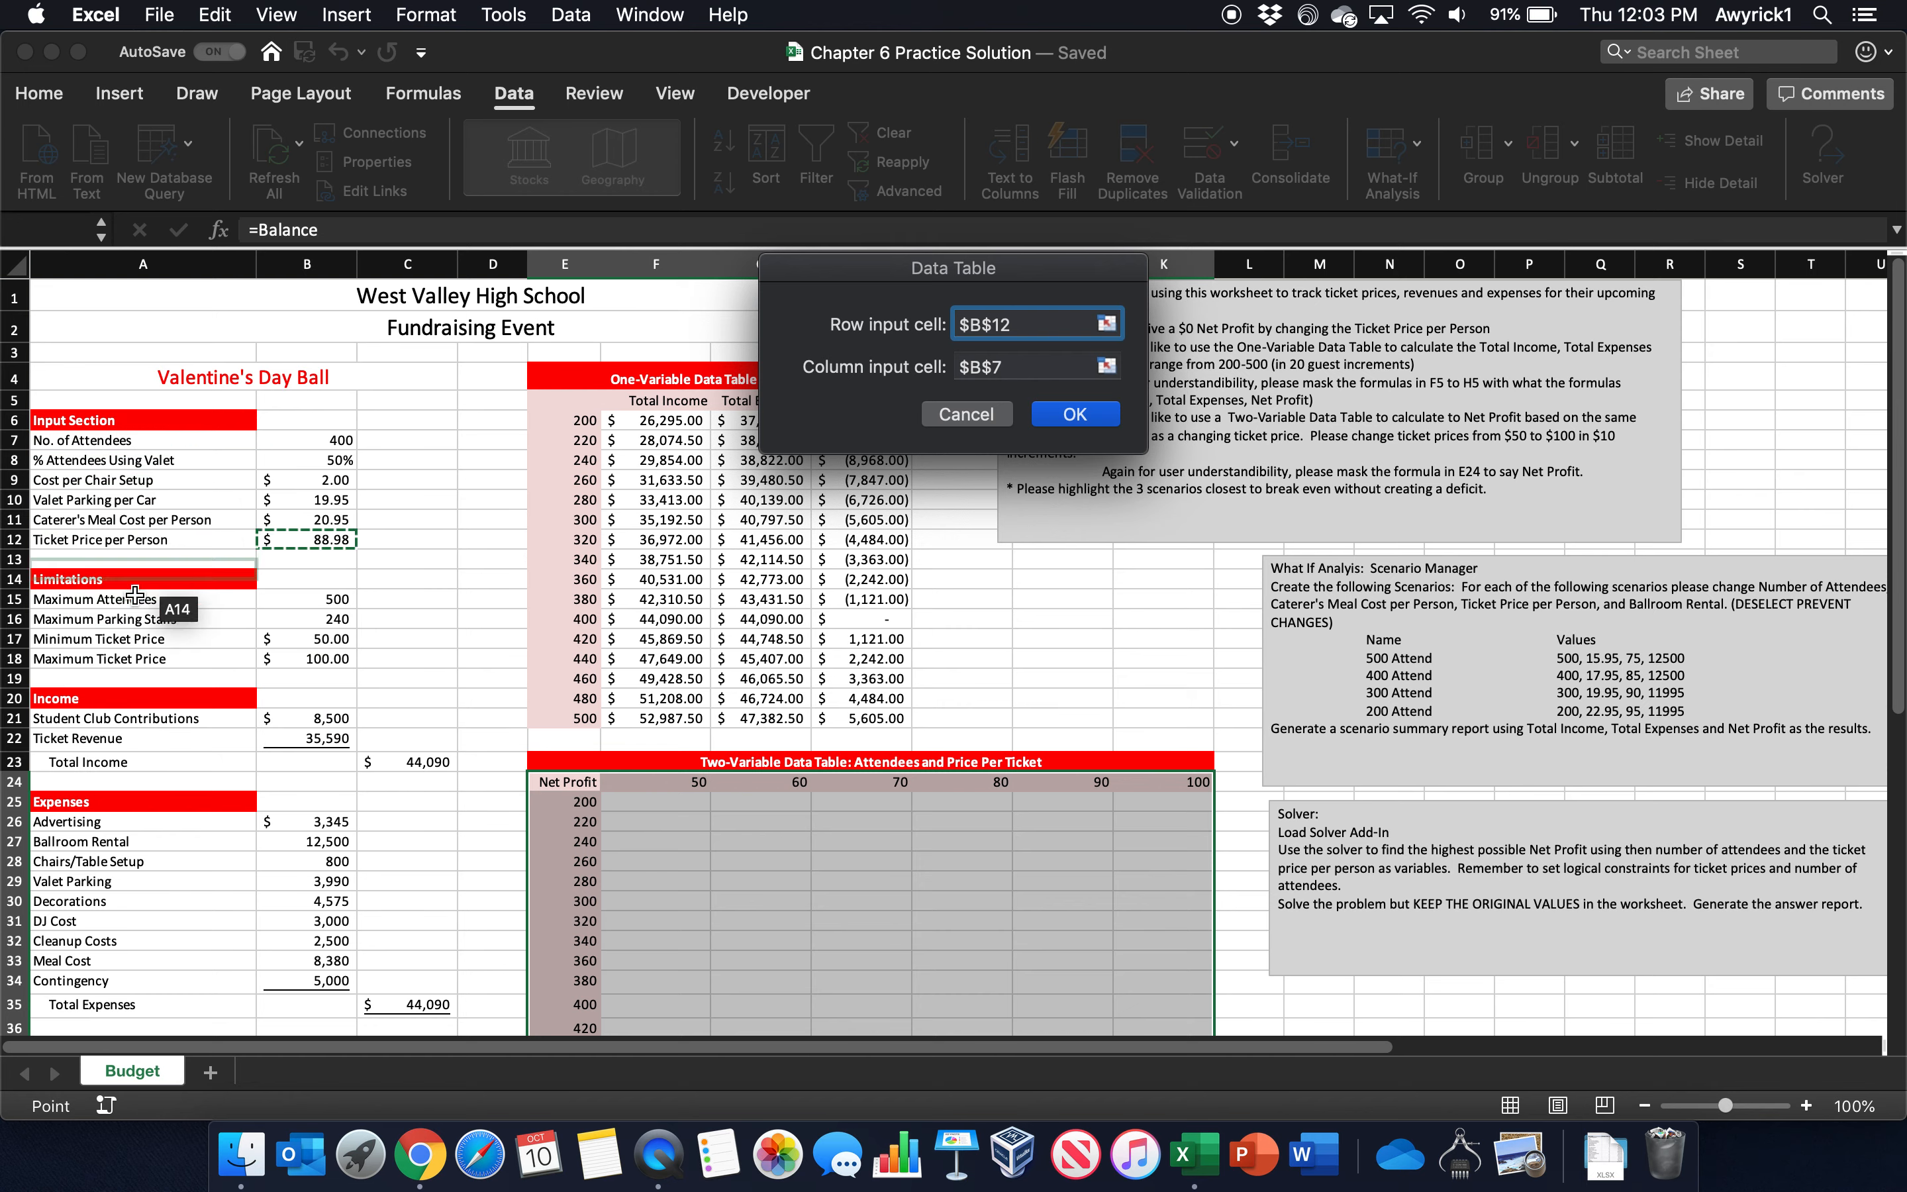
click(1075, 414)
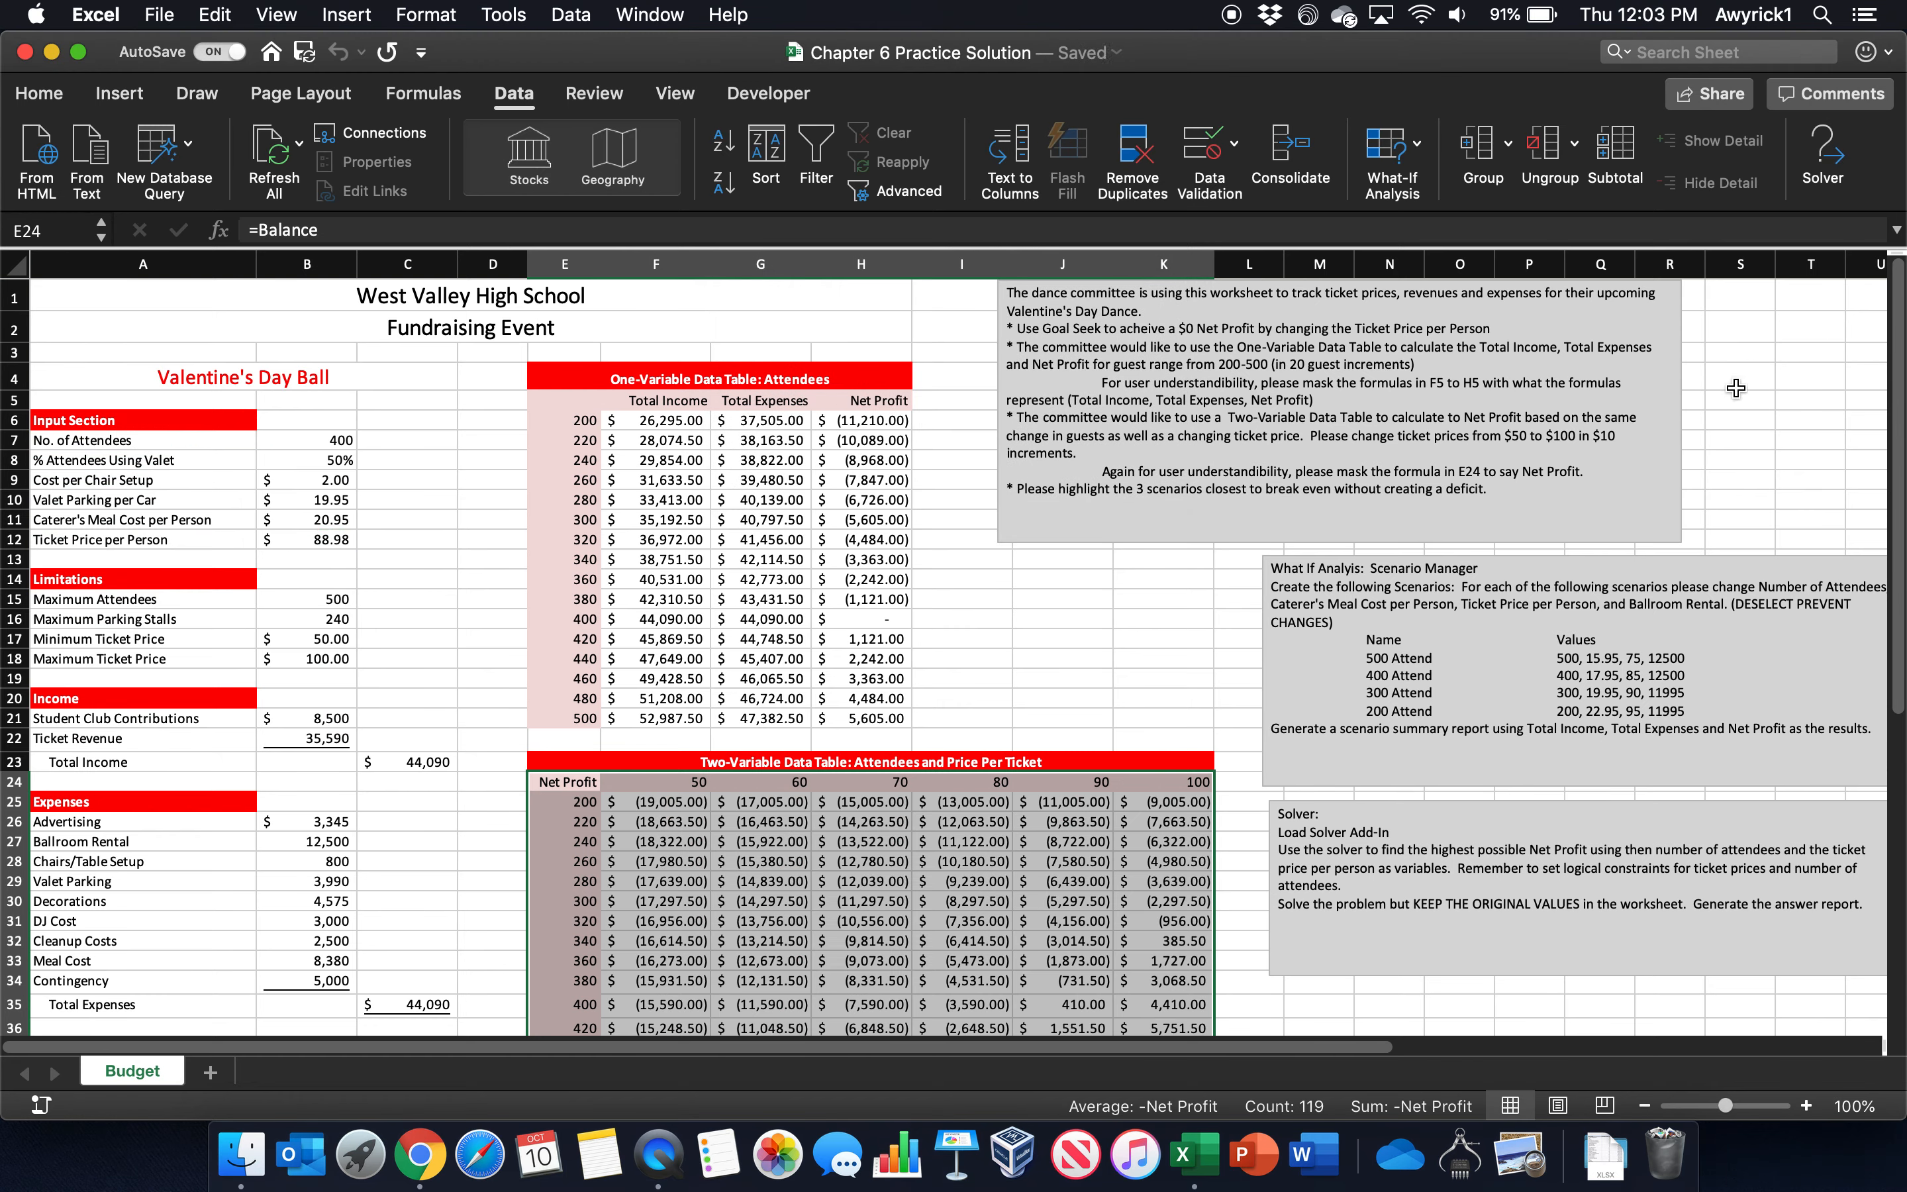
Step: Highlight the three scenarios closest to break-even without a deficit, K32, J35 and I39, with a light red fill
drag(1899, 308, 1899, 367)
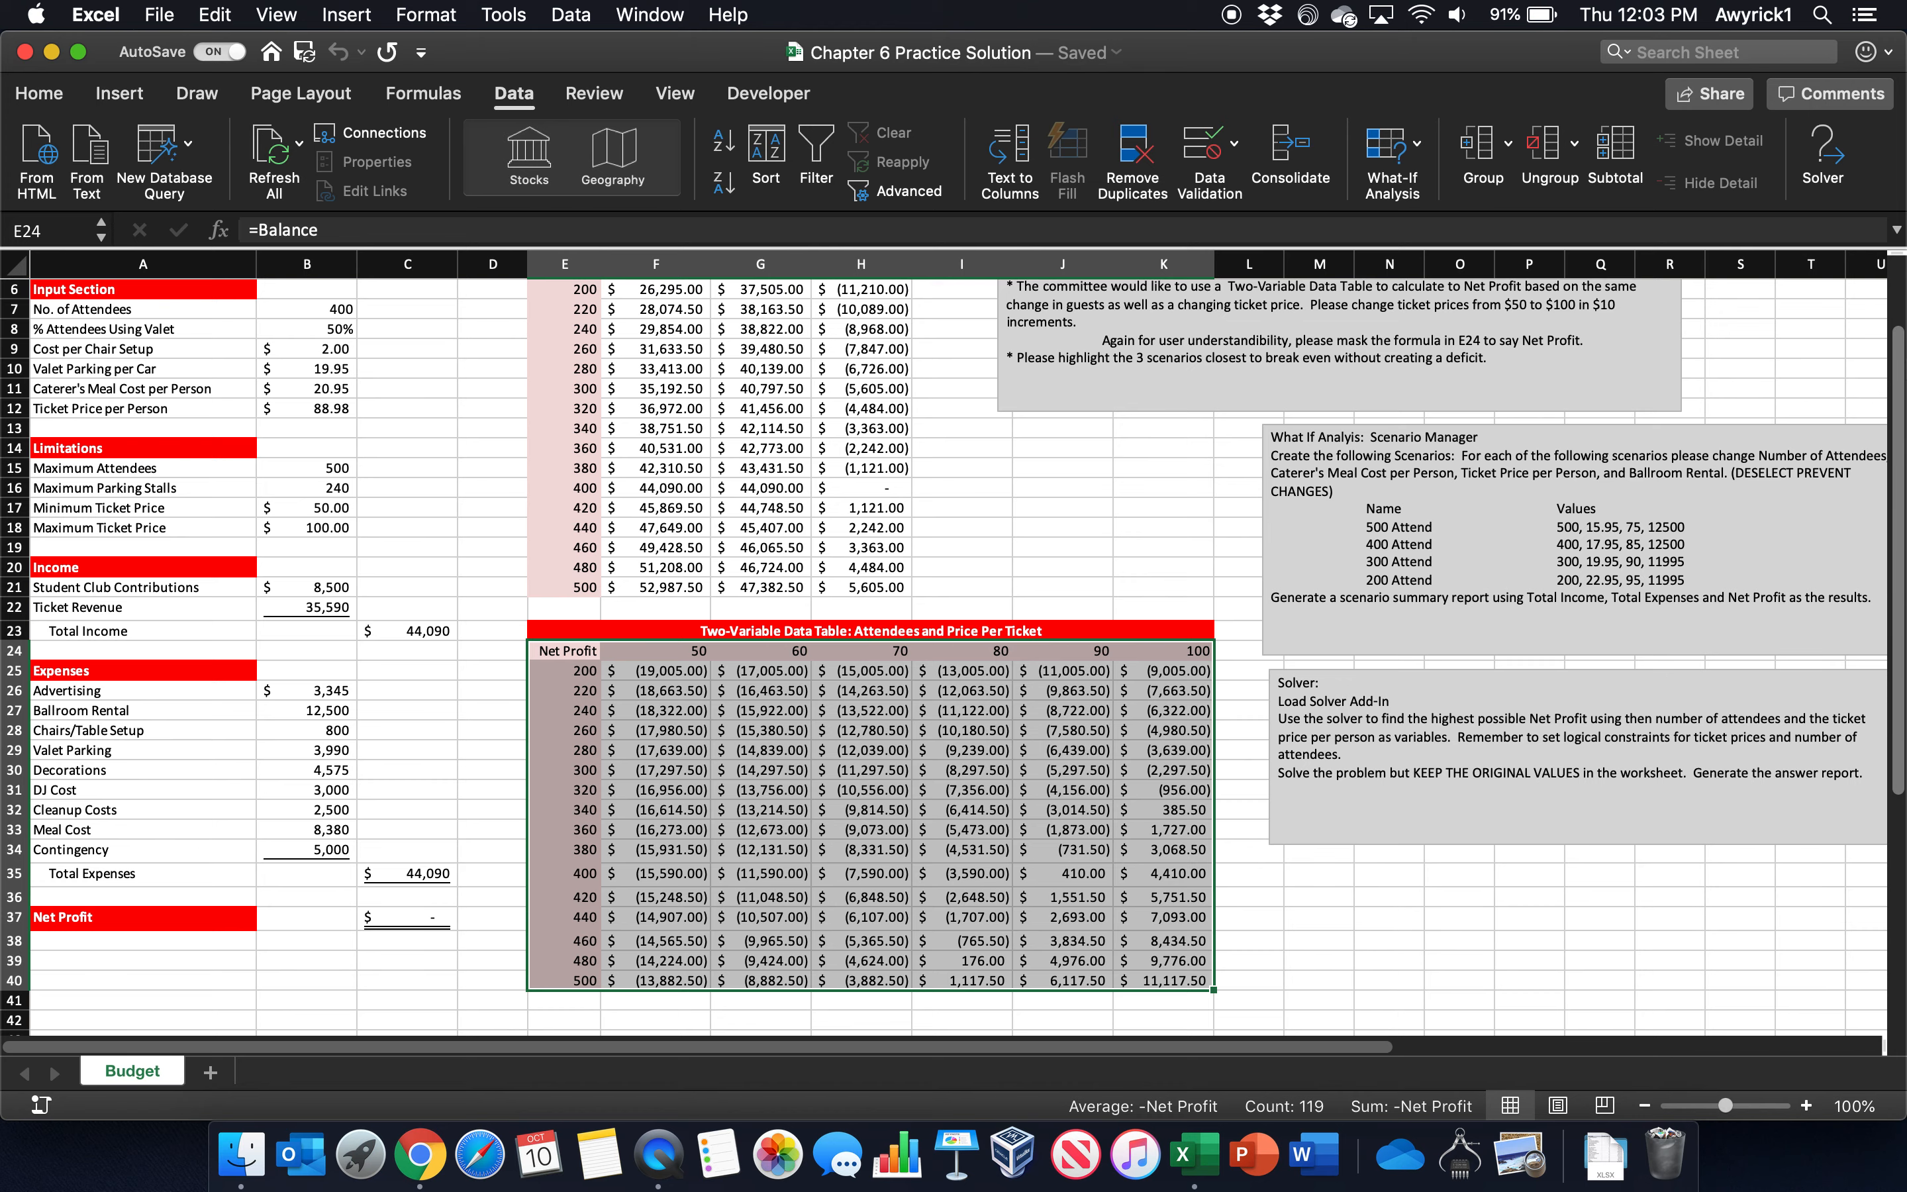
scroll(958, 655, up, 1)
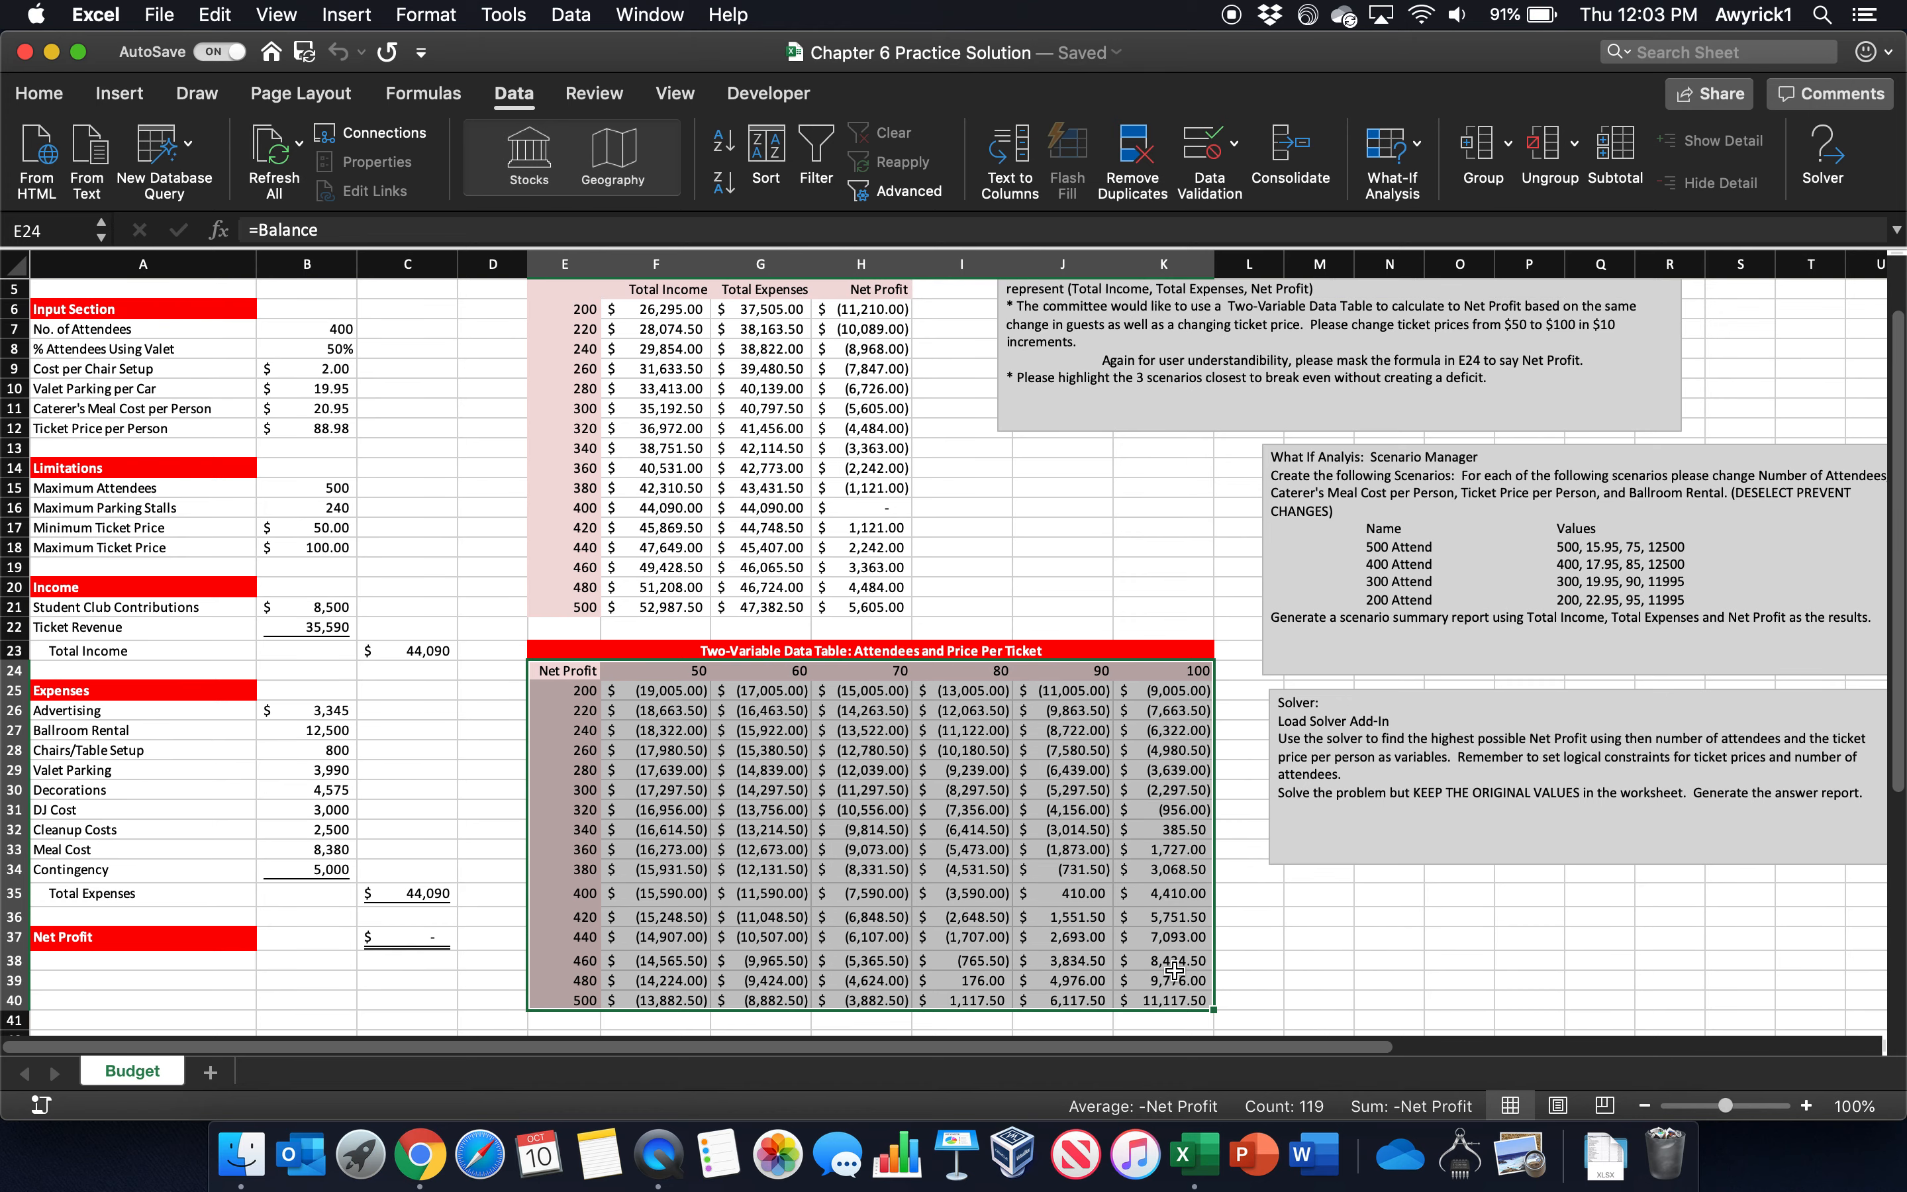
scroll(1812, 521, up, 4)
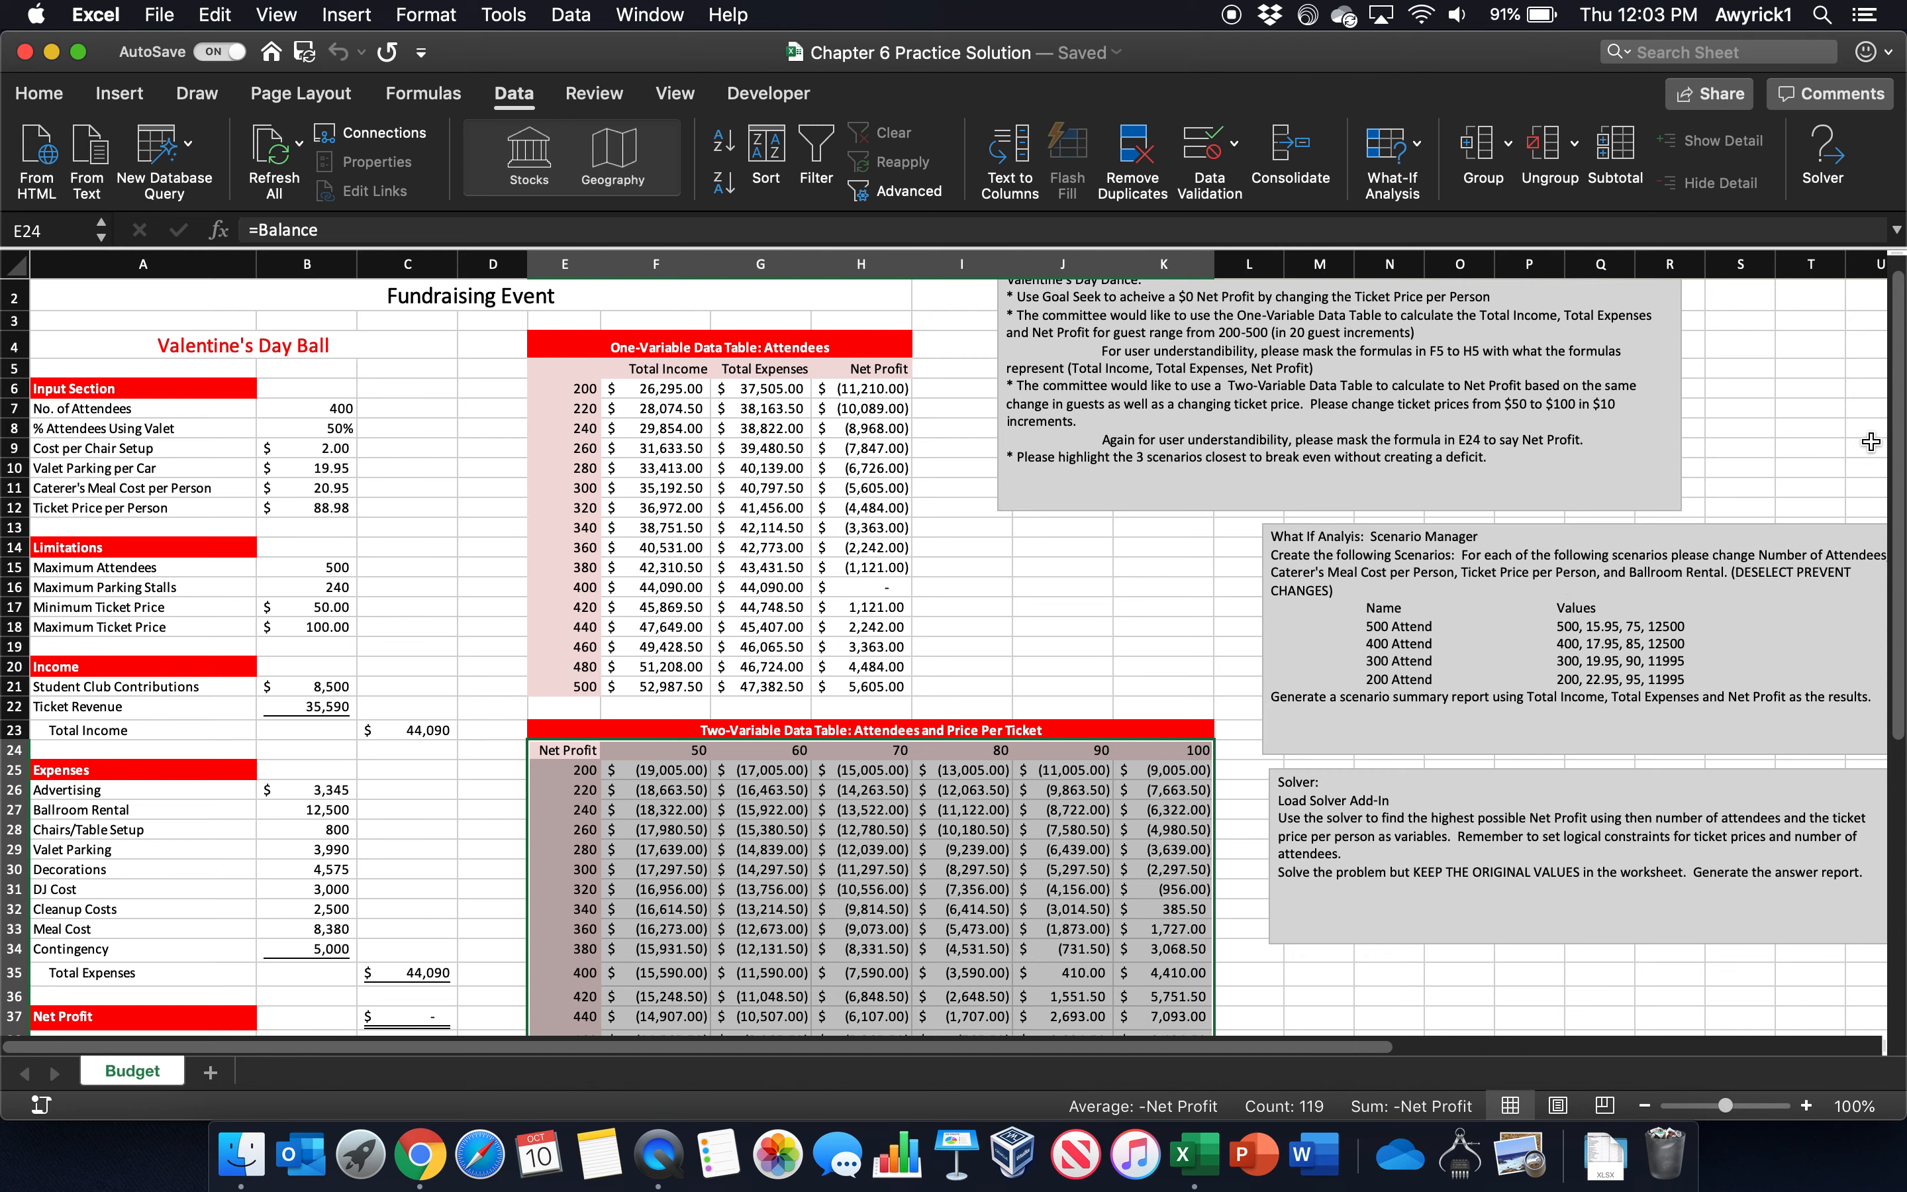
scroll(1899, 439, down, 5)
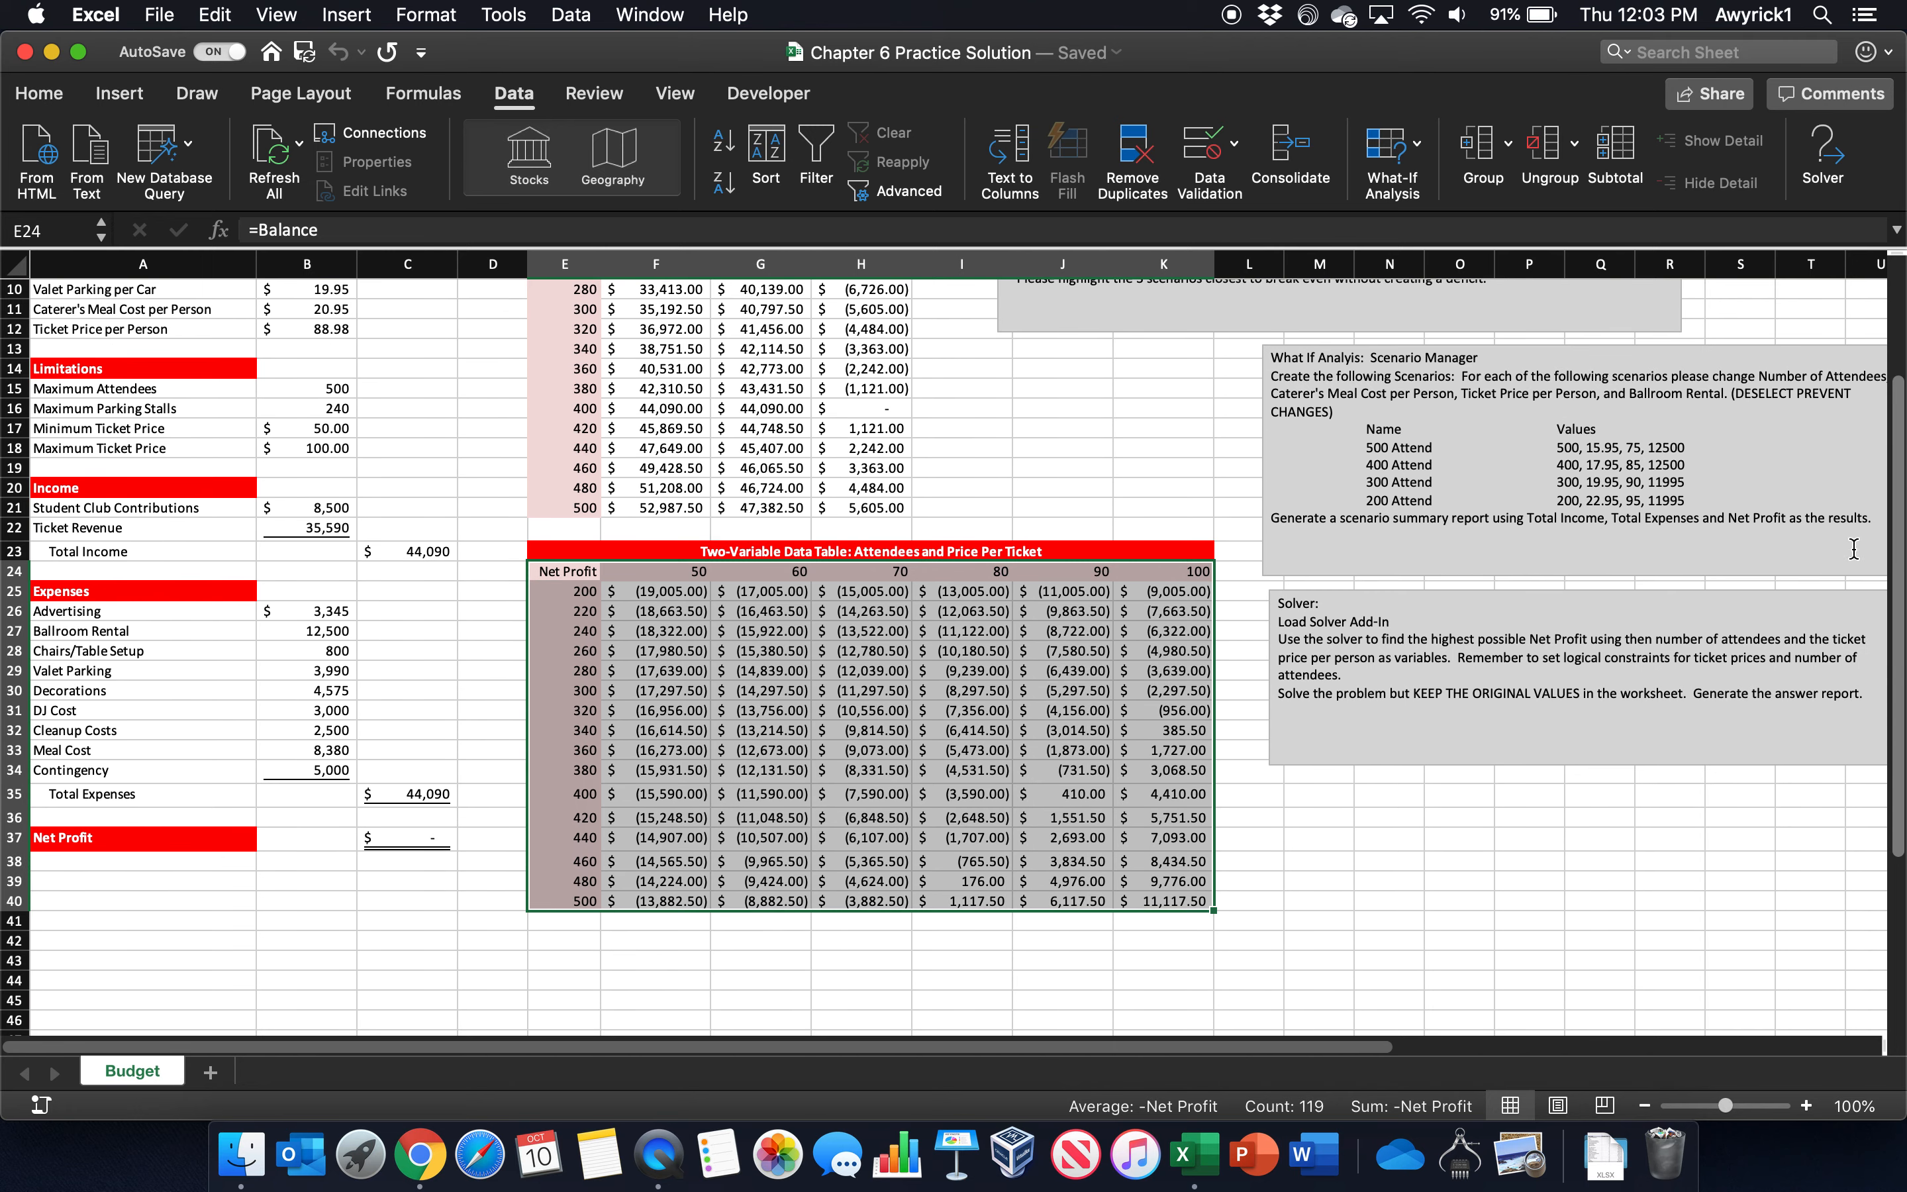
click(1208, 738)
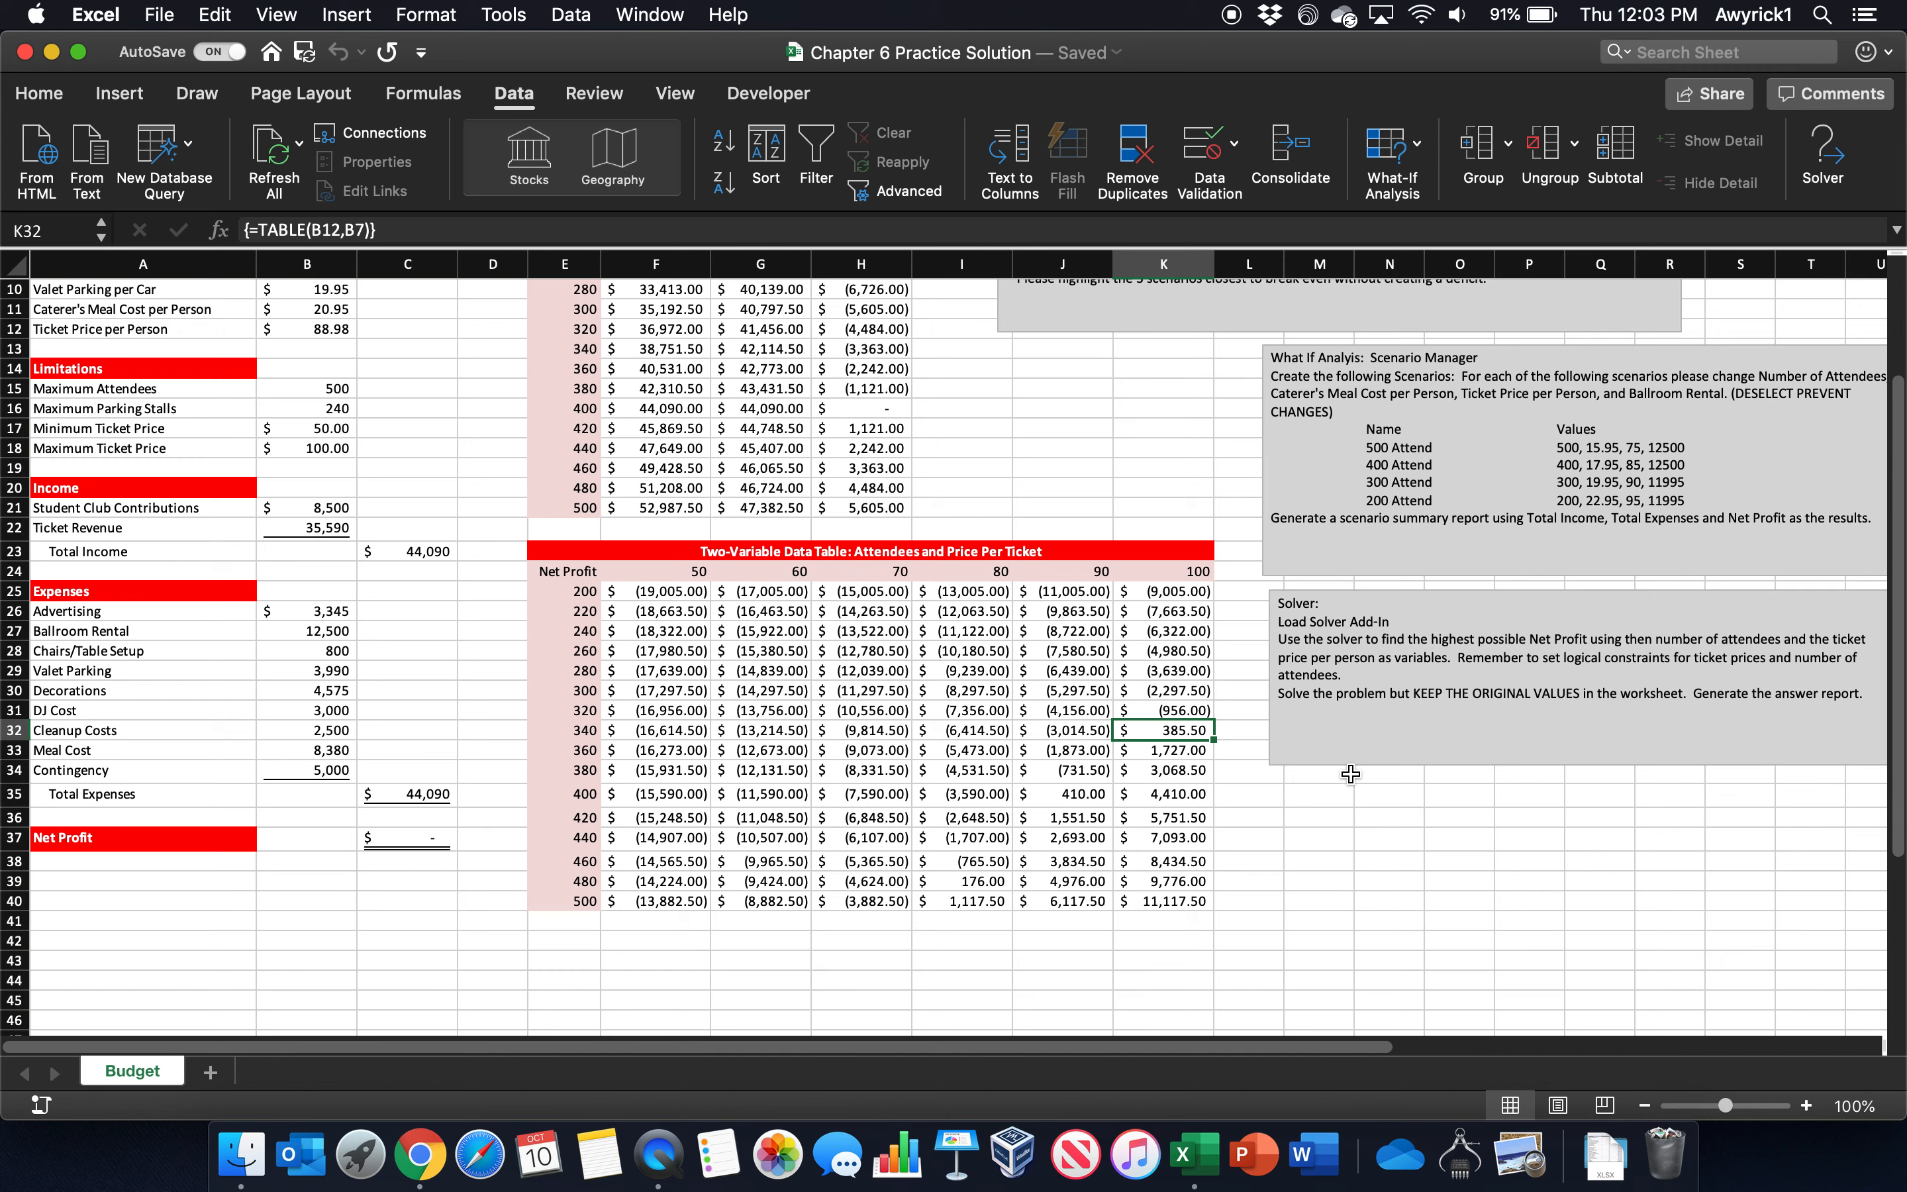
super+click(1064, 795)
super+click(985, 881)
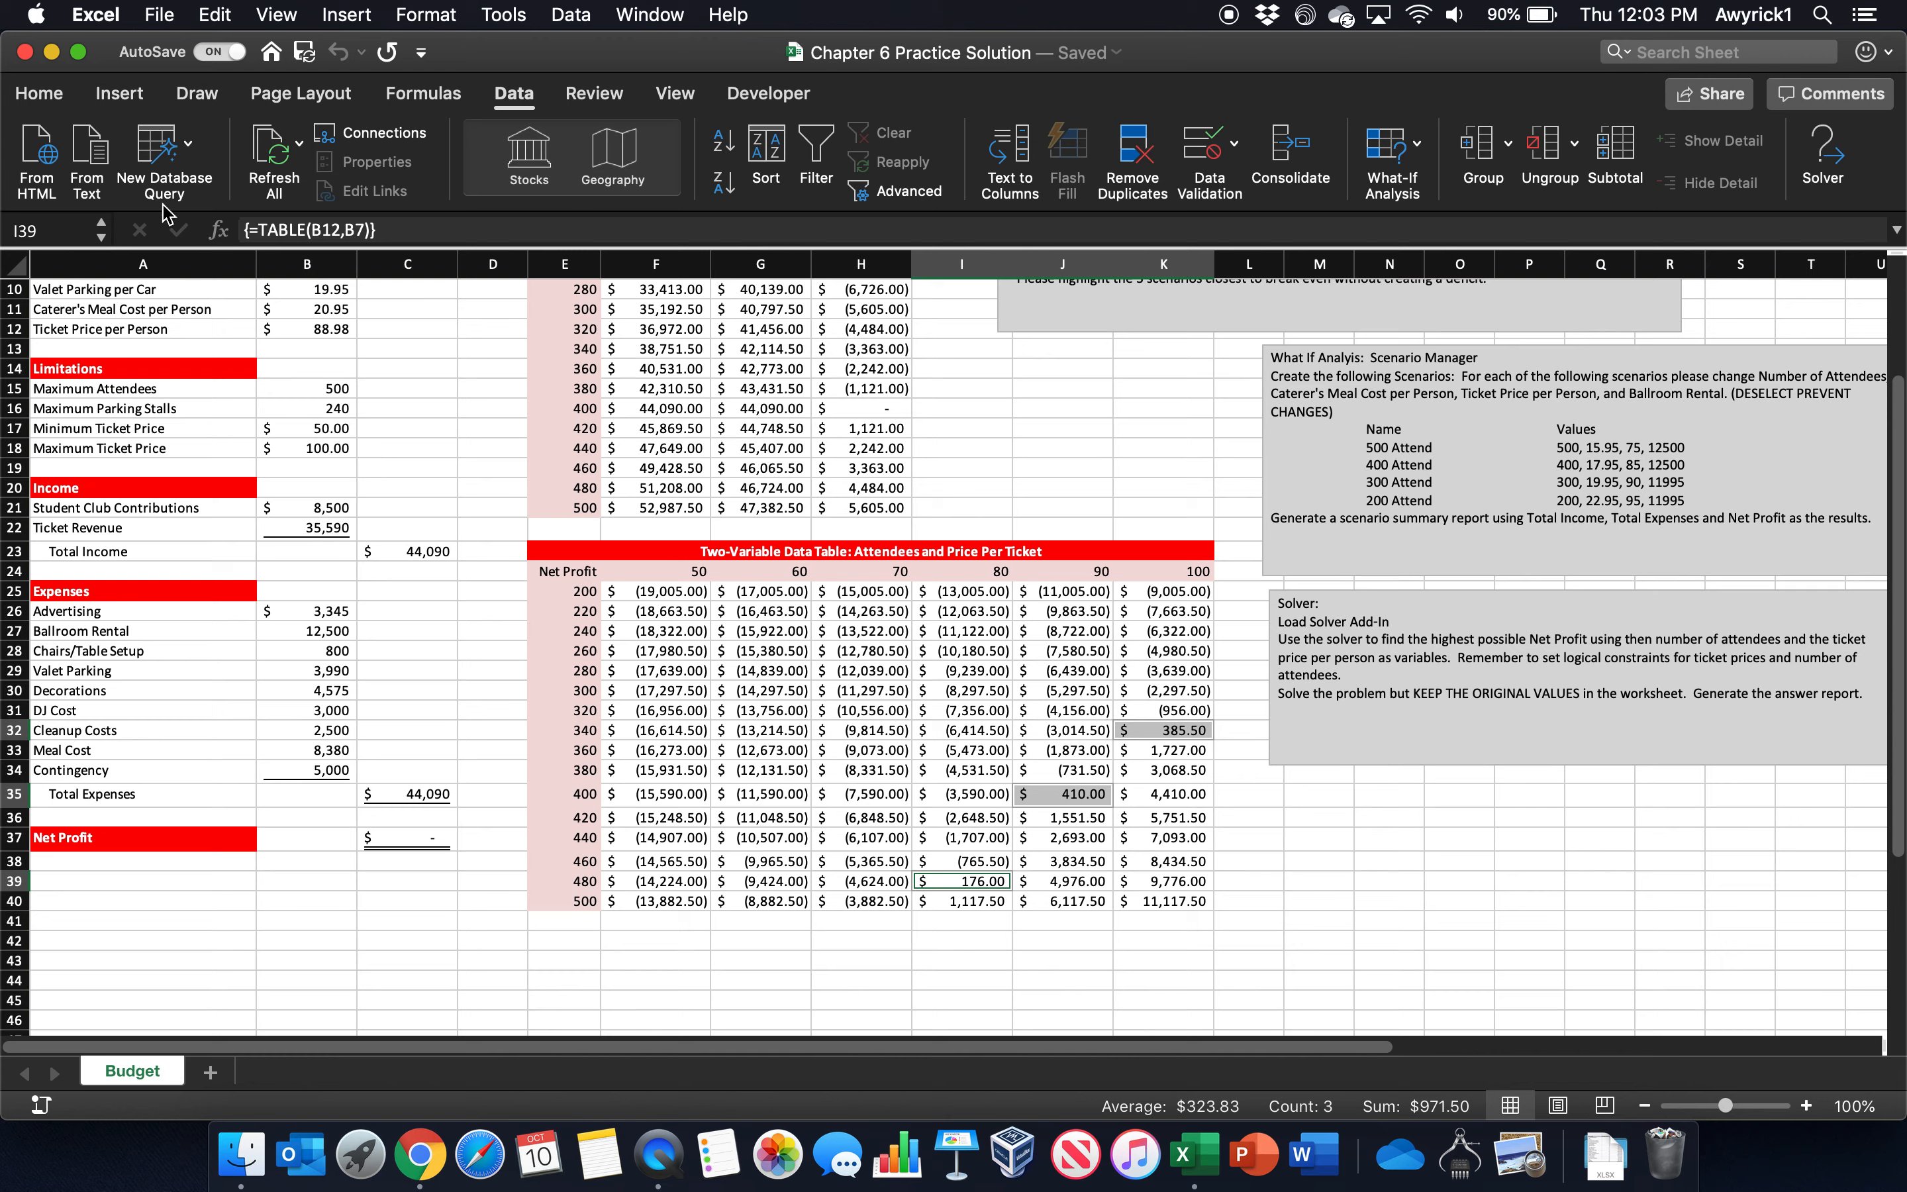
click(39, 94)
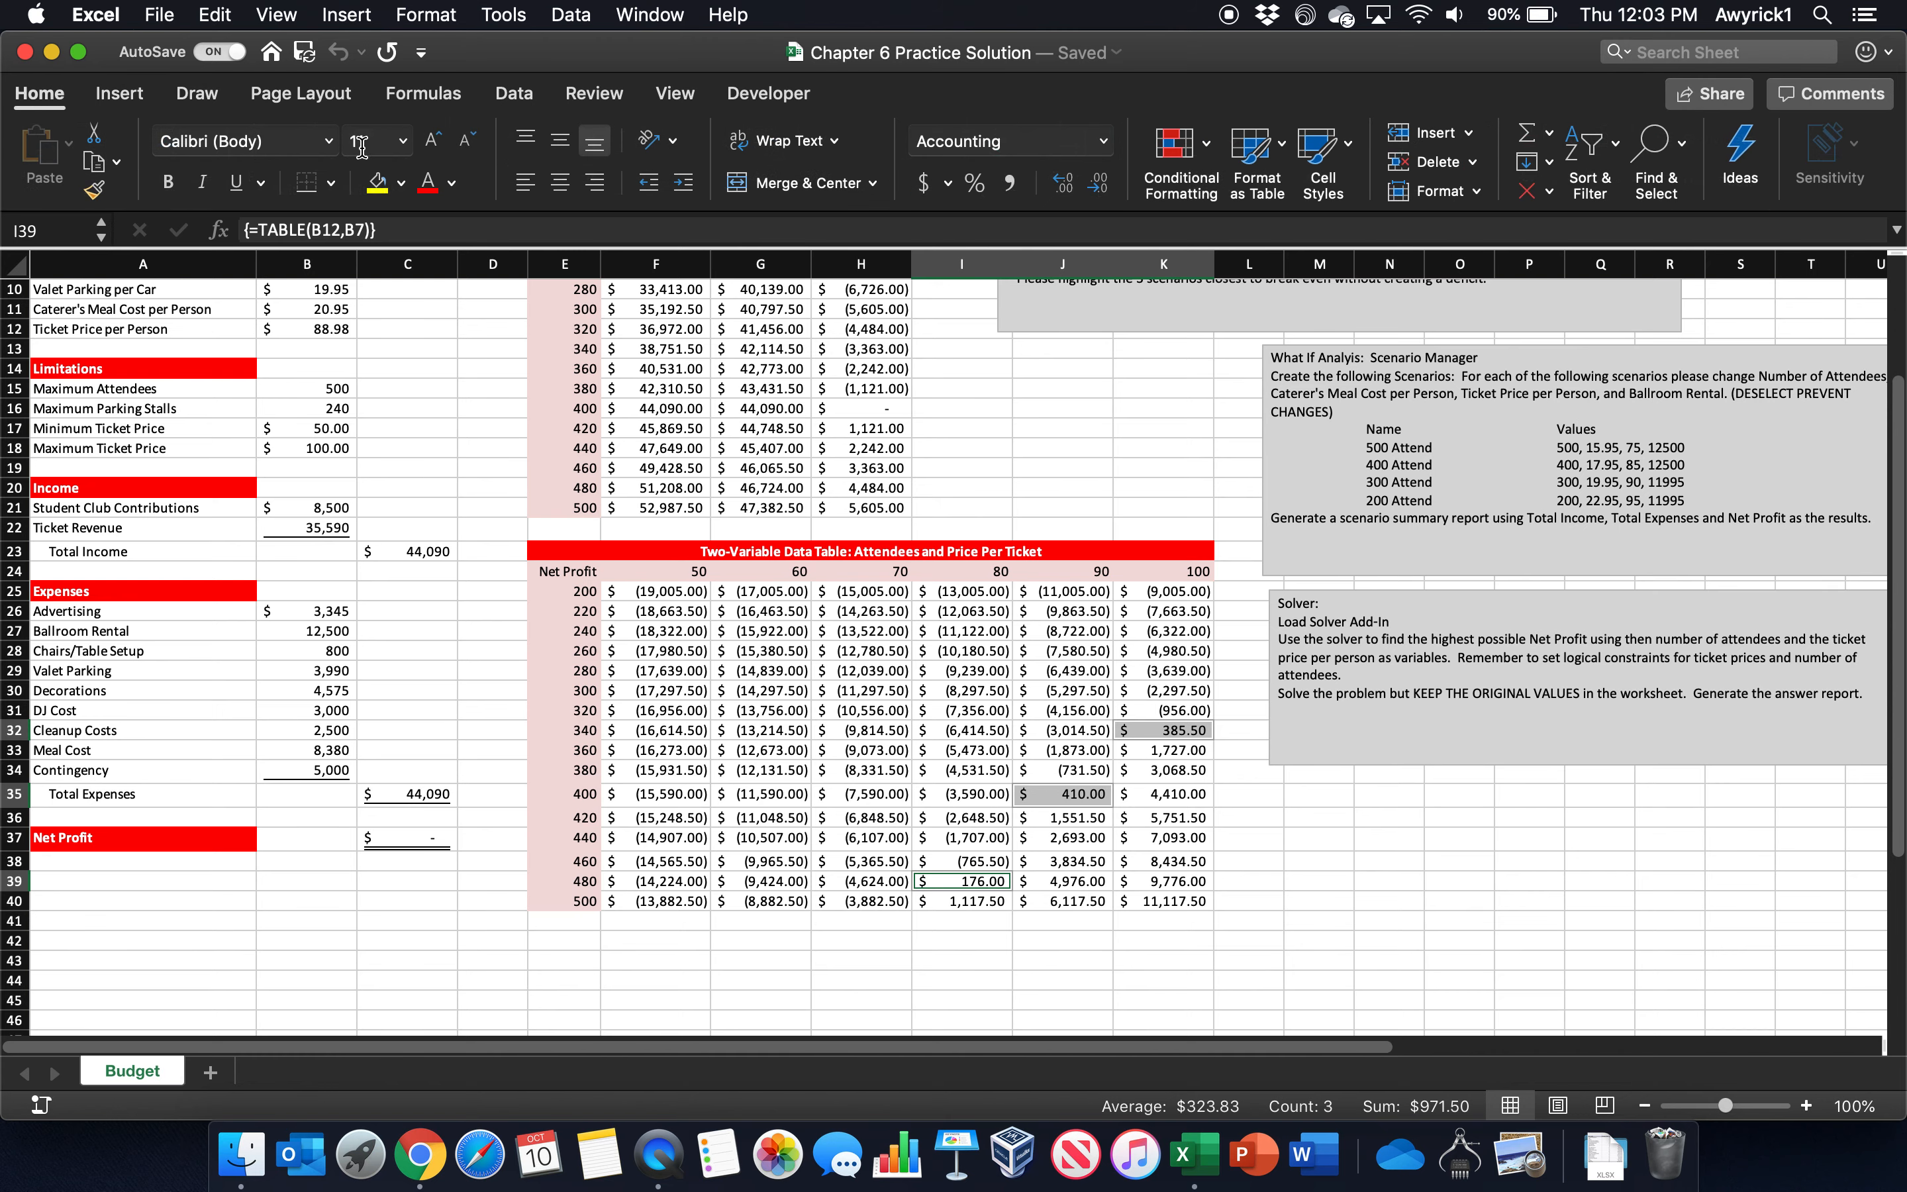
click(402, 183)
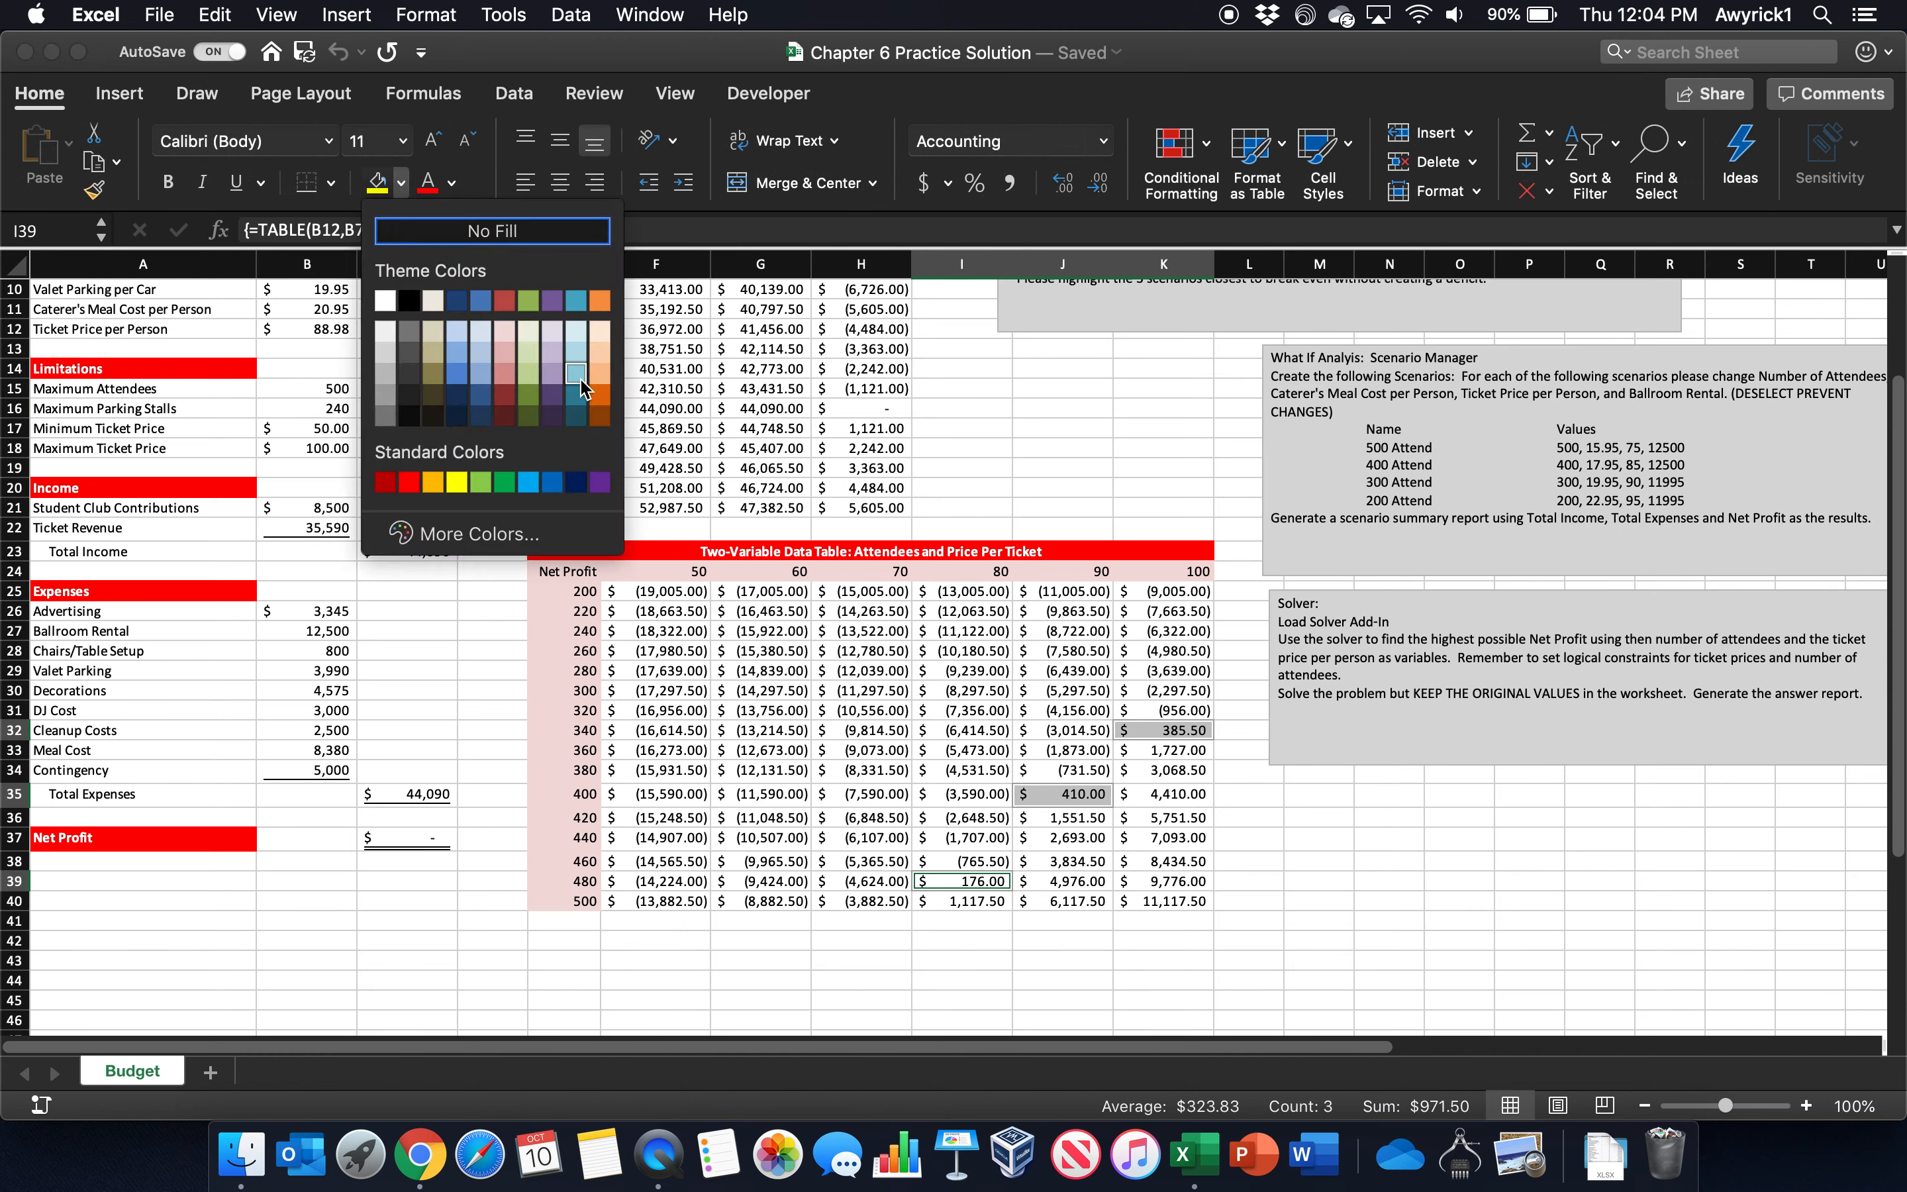
click(505, 364)
click(1229, 816)
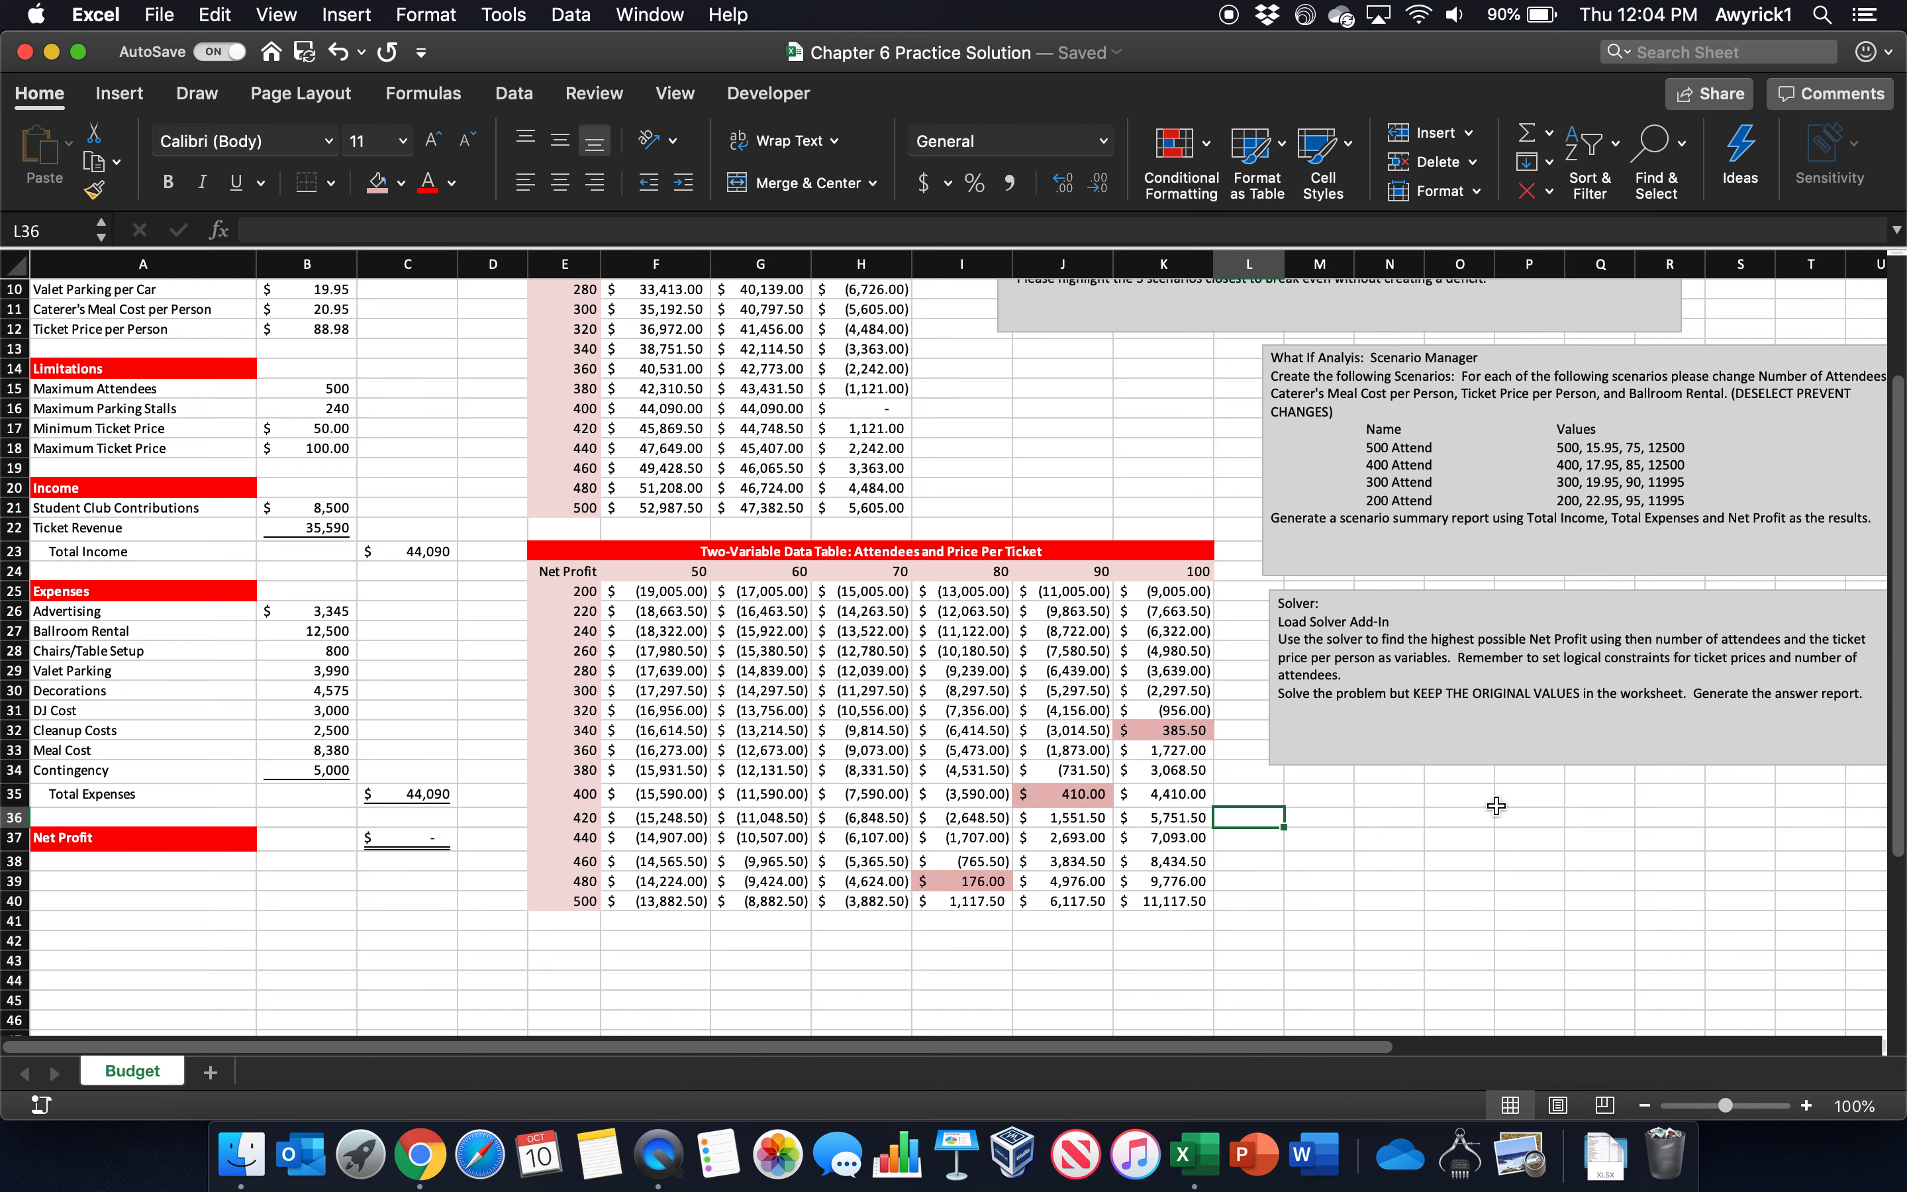
Step: Delete the existing 500 Attend and 400 Attend scenarios in the Scenario Manager
scroll(1399, 784, up, 2)
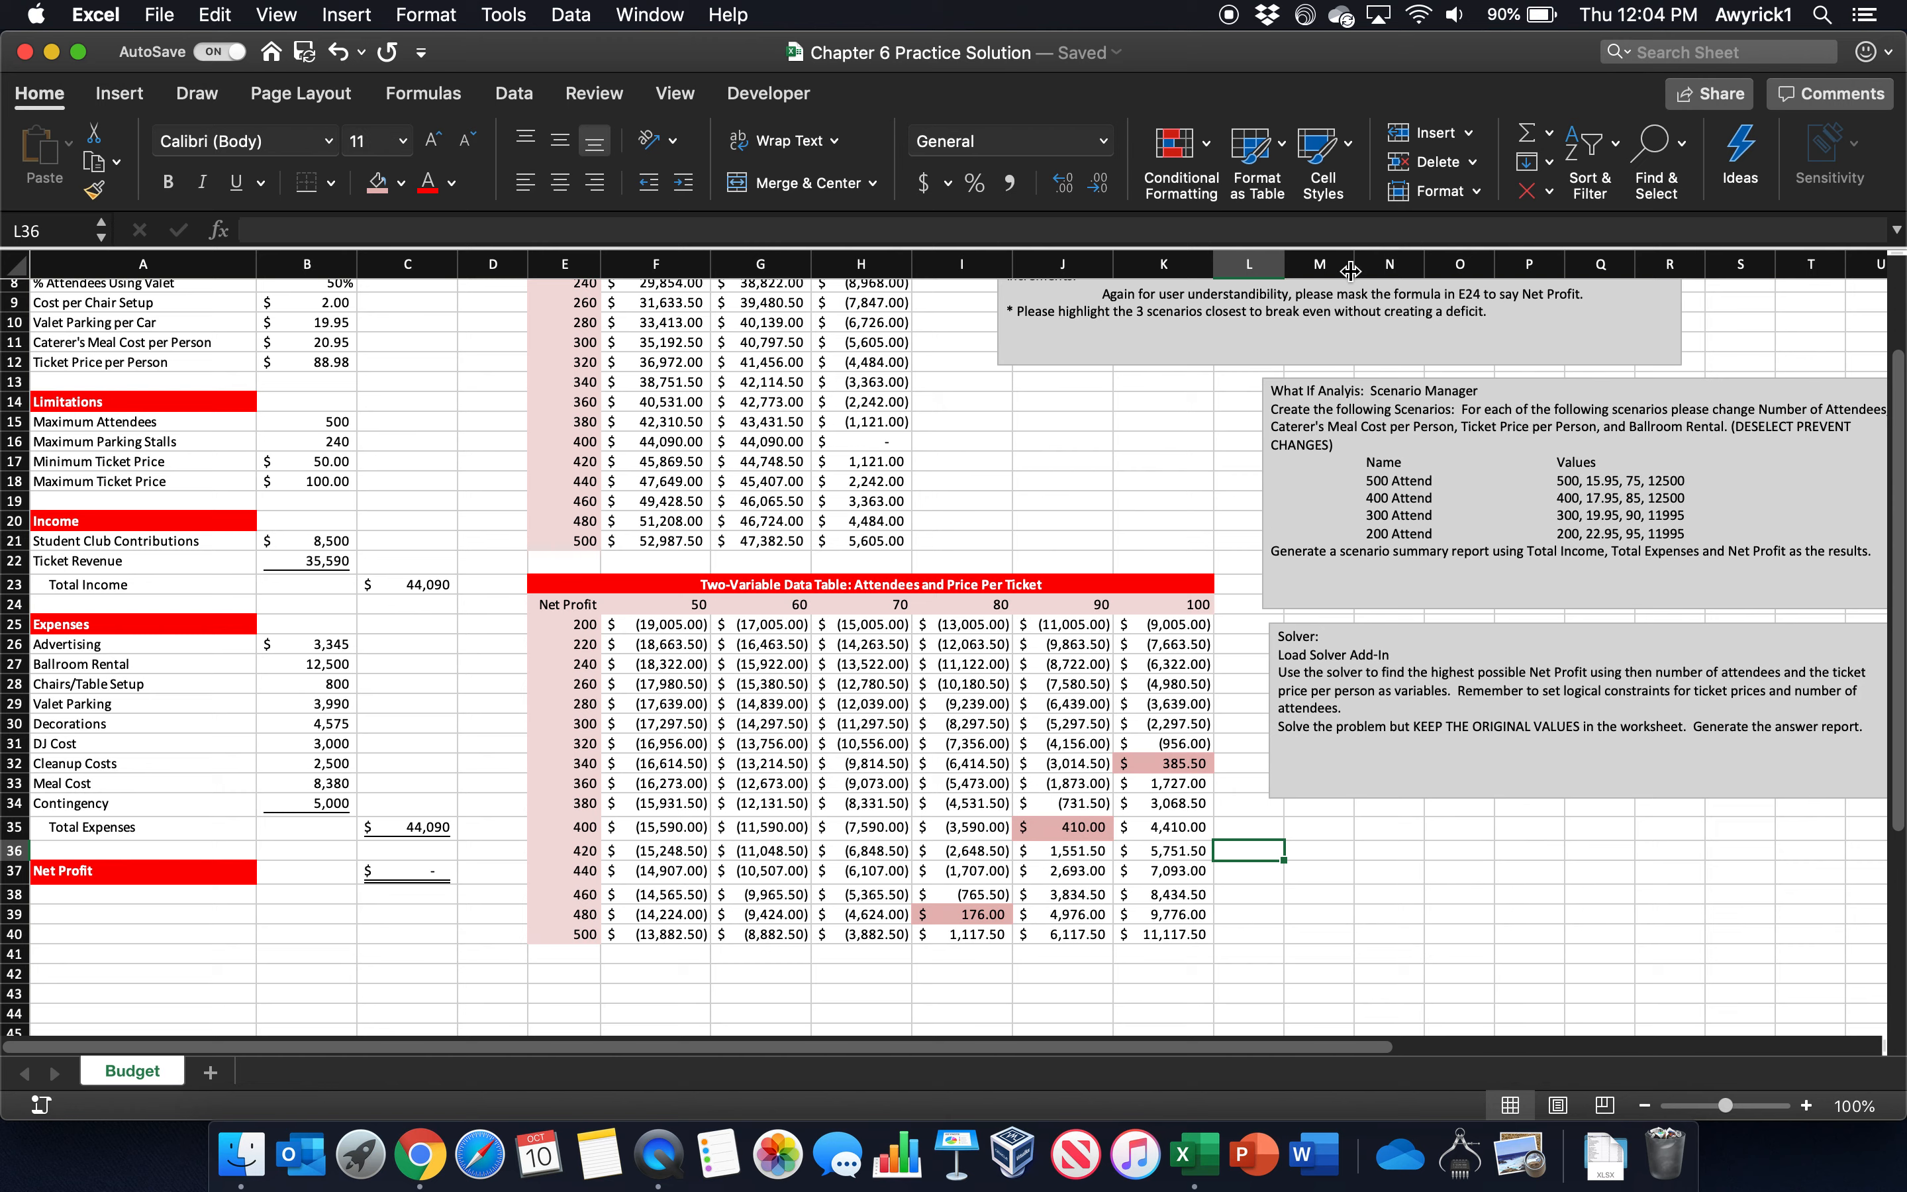
click(516, 96)
click(1417, 149)
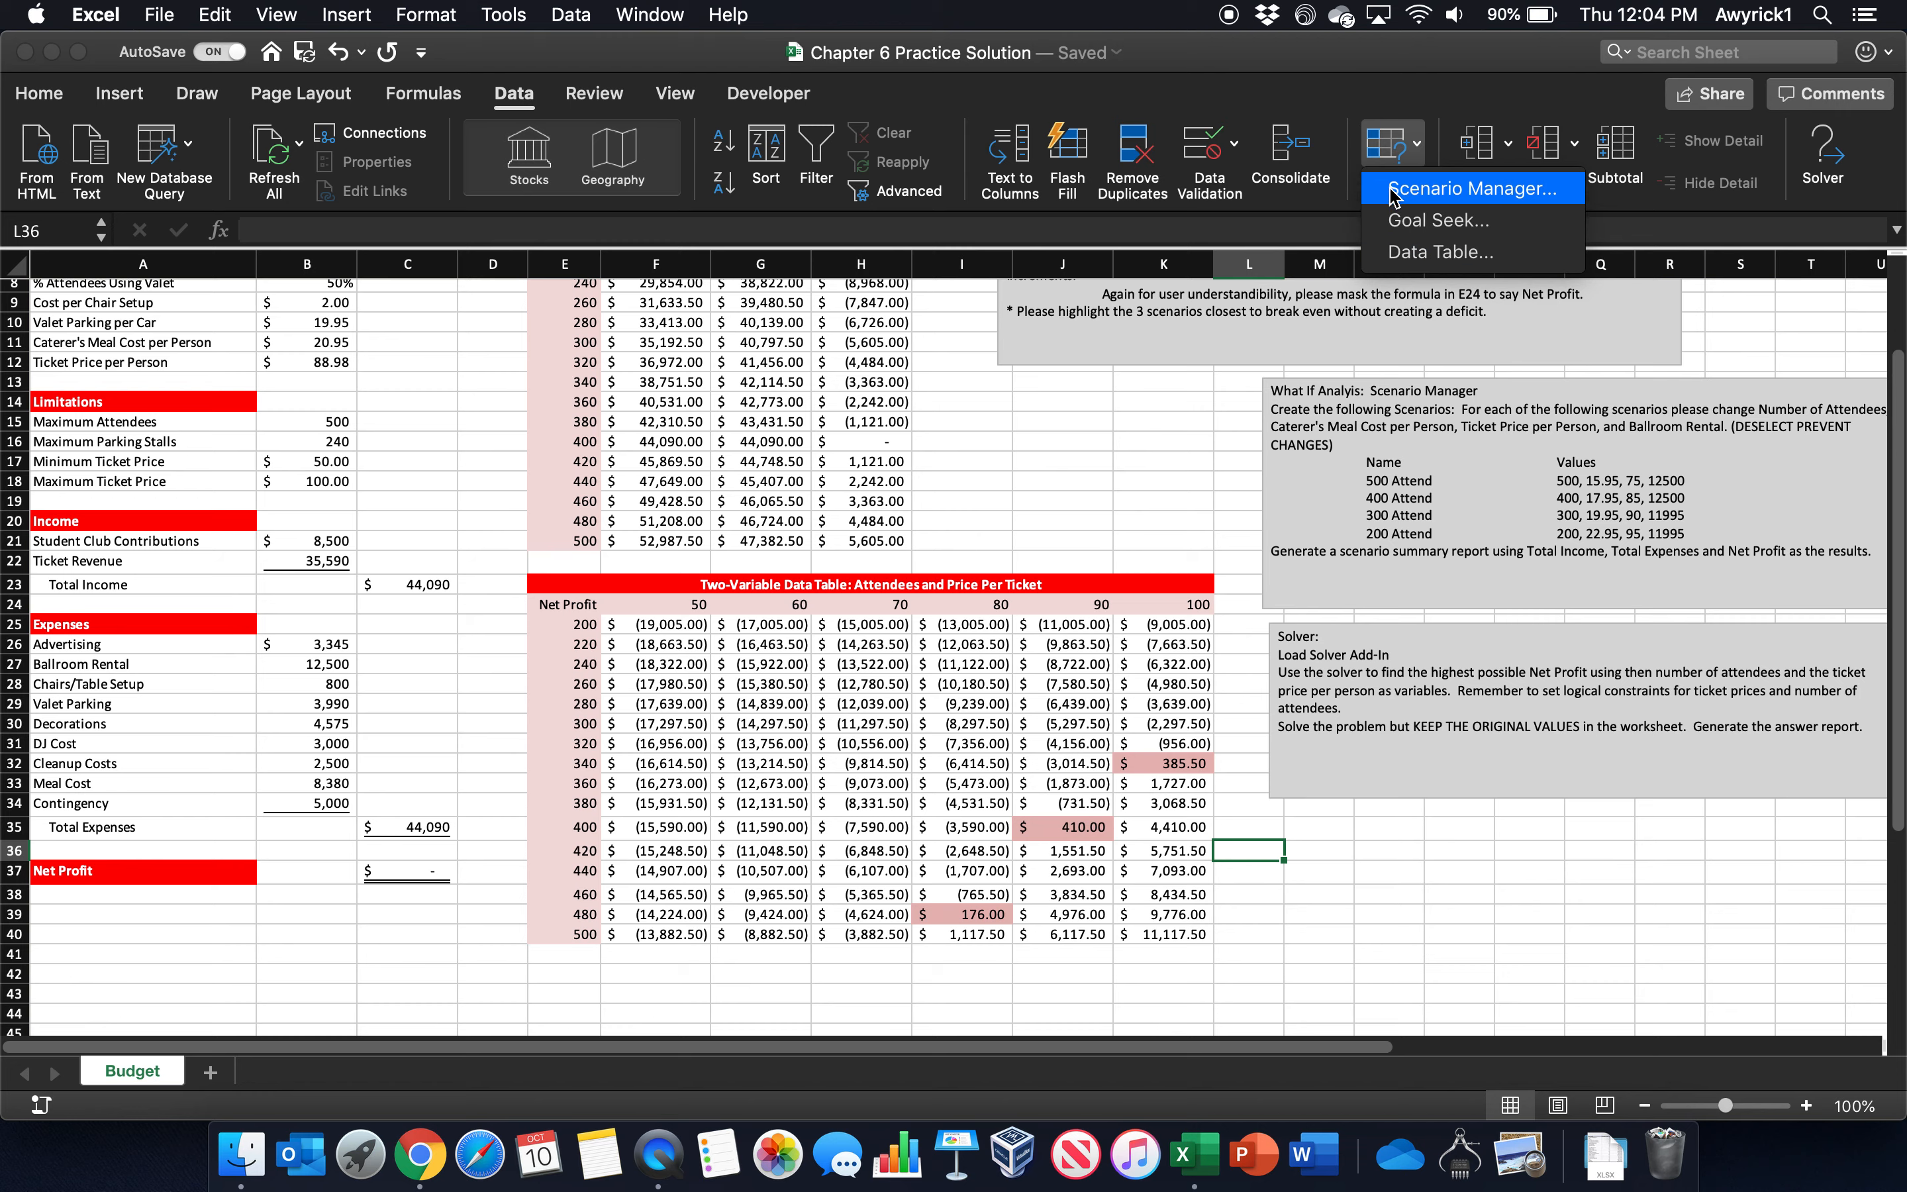
click(1429, 191)
drag(1078, 180, 753, 233)
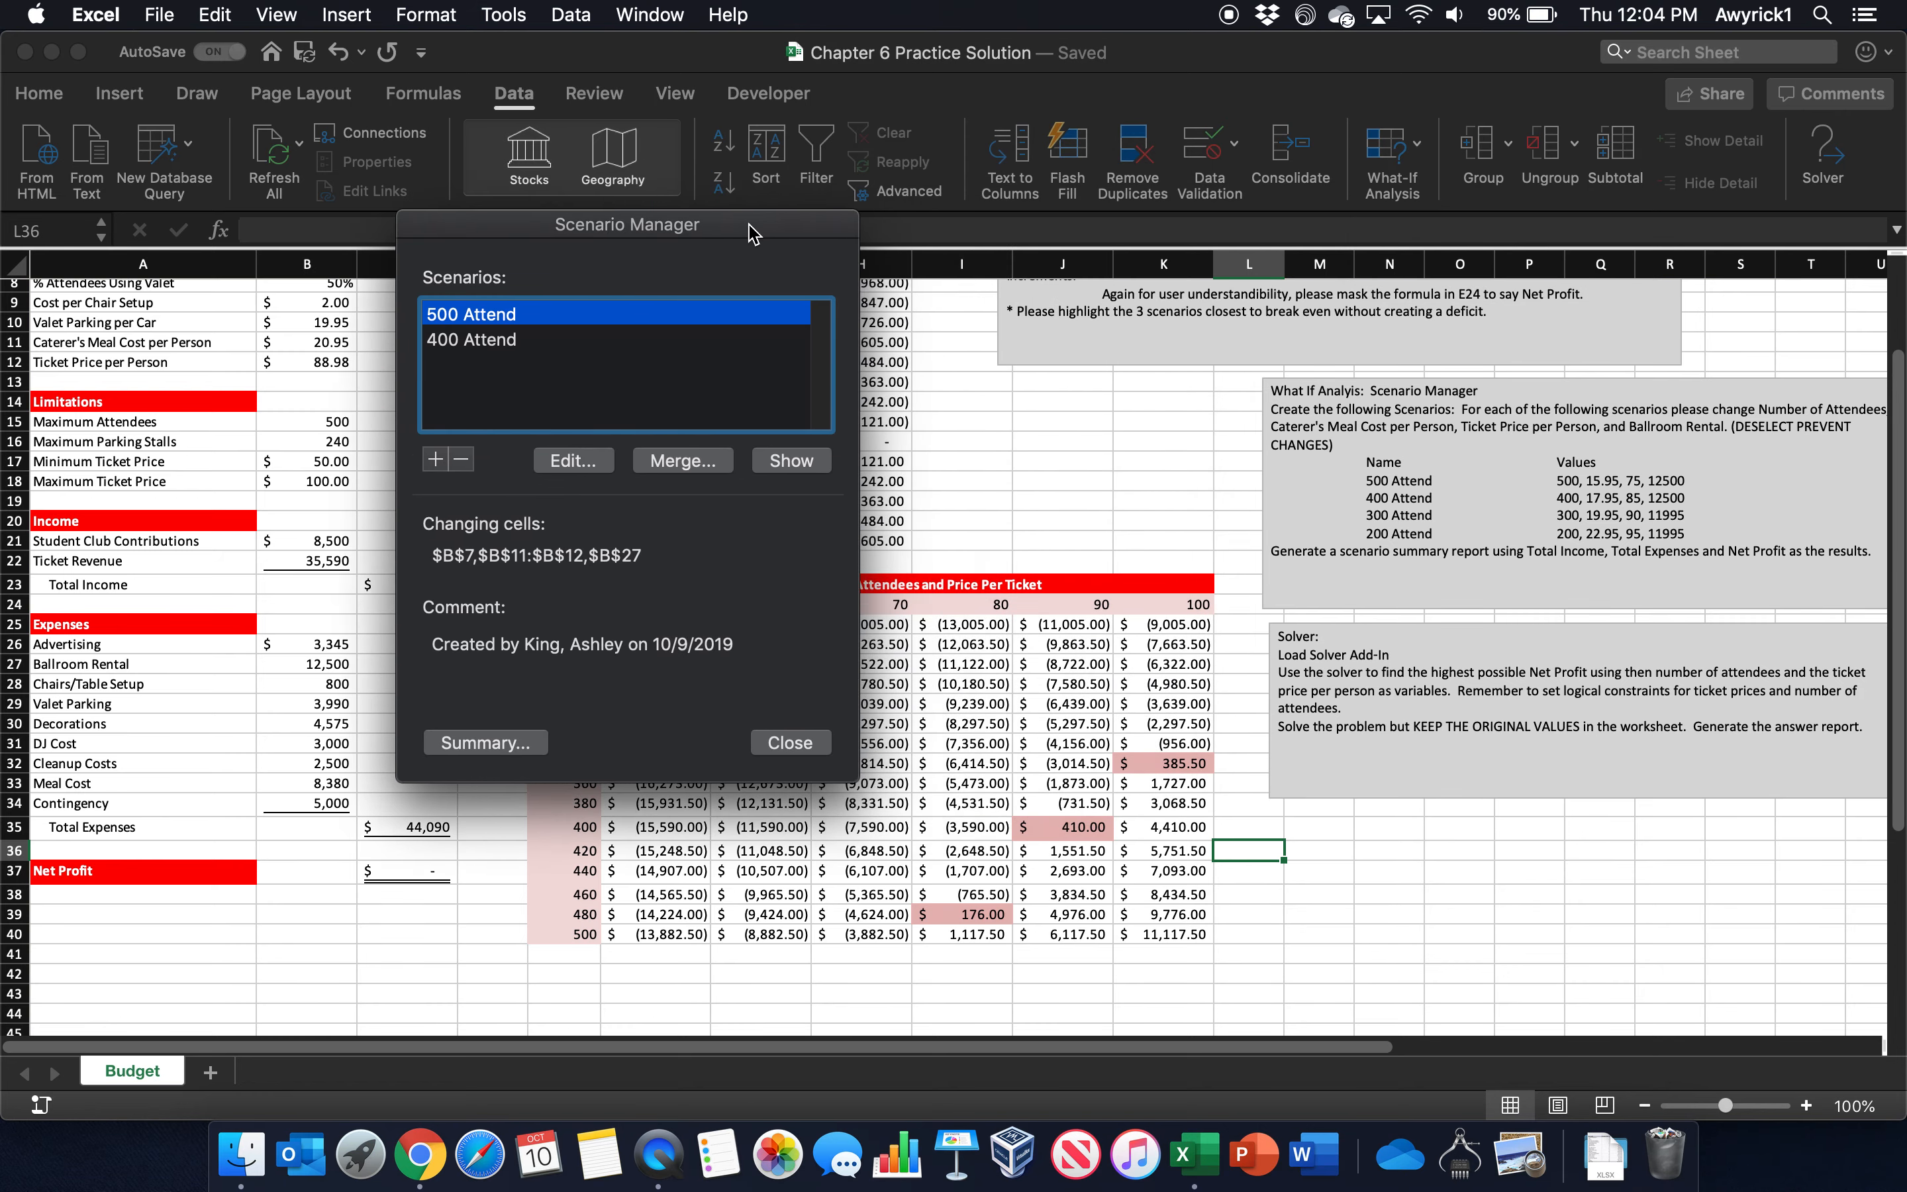
click(461, 459)
click(462, 460)
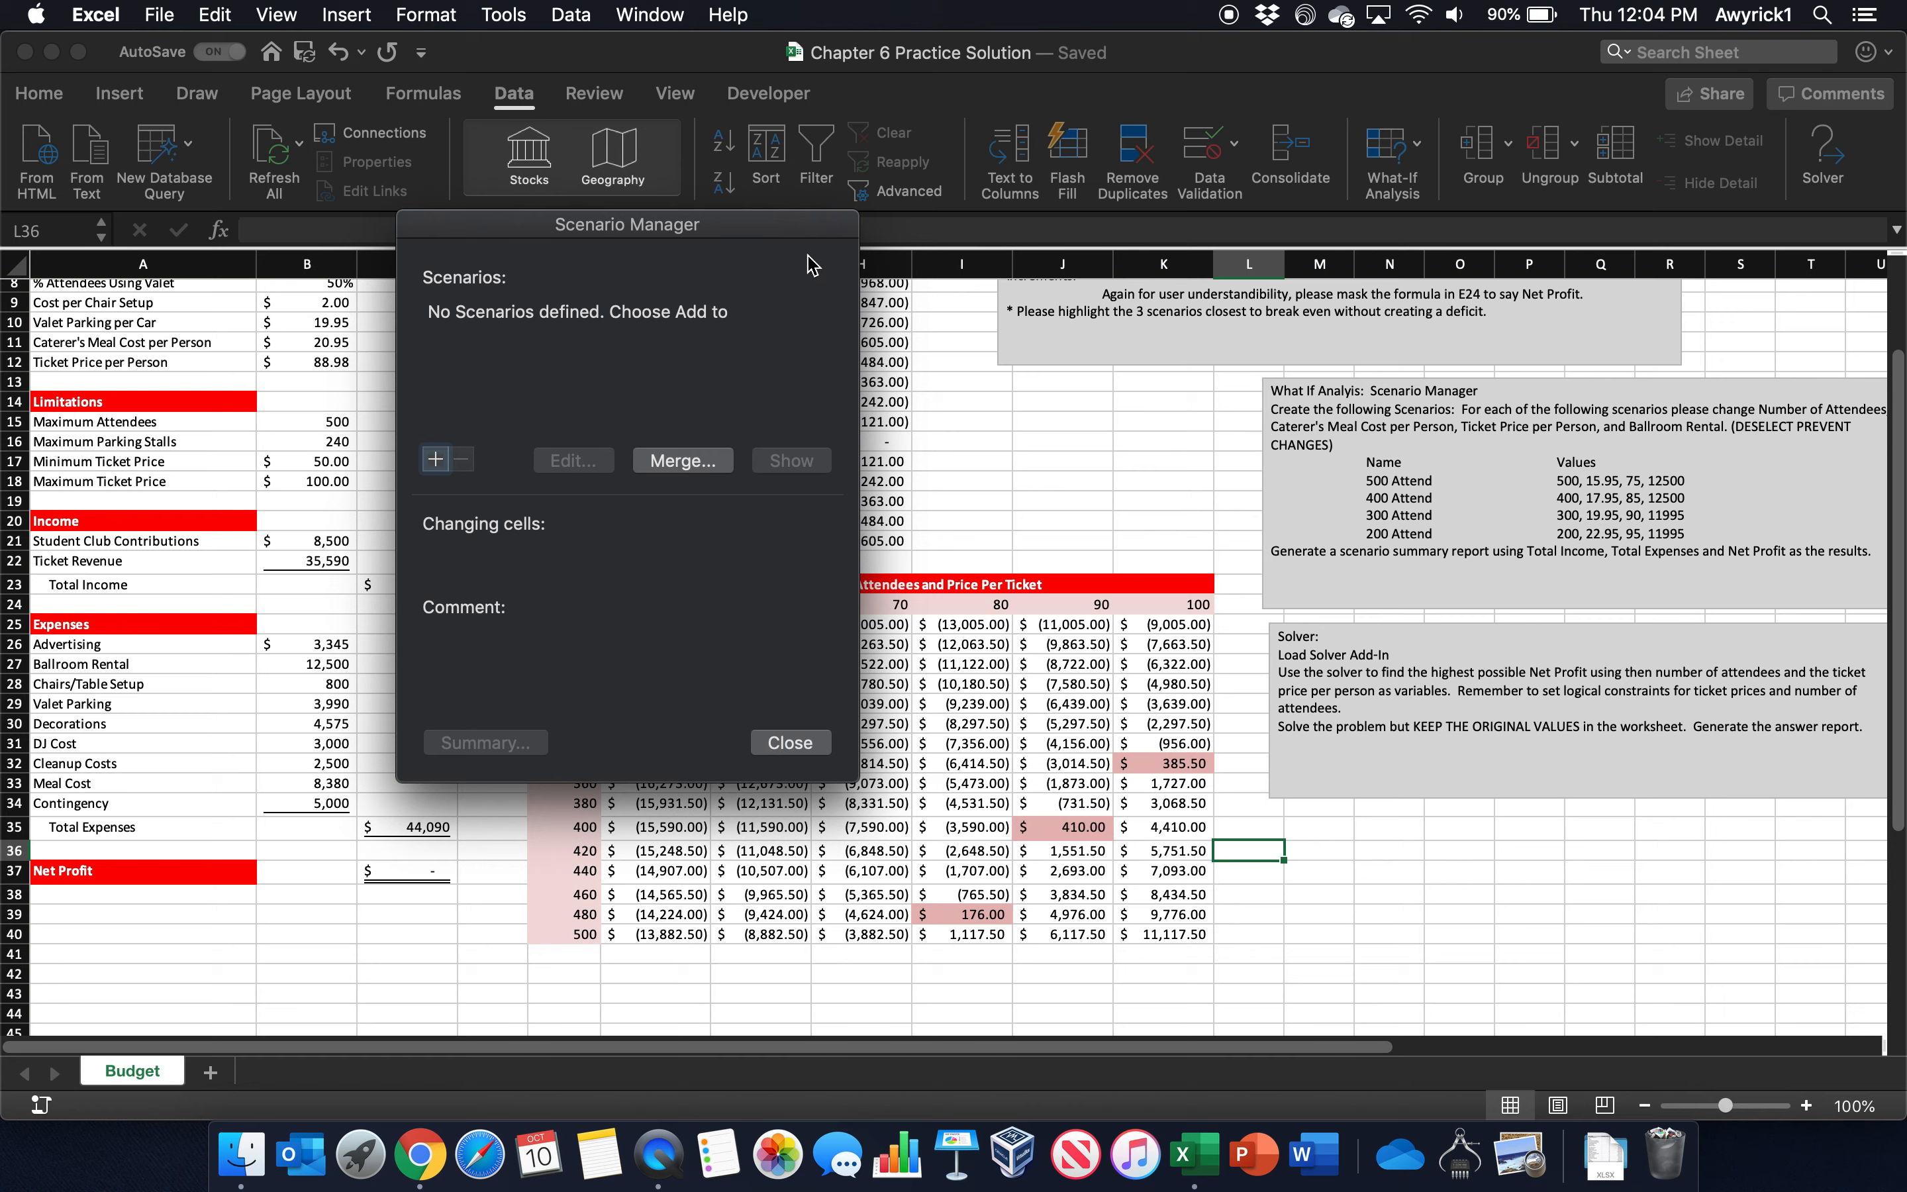
Step: Add a scenario named 500 Attend with changing cells B7, B11, B12 and B27, and deselect Prevent changes
drag(751, 231, 822, 218)
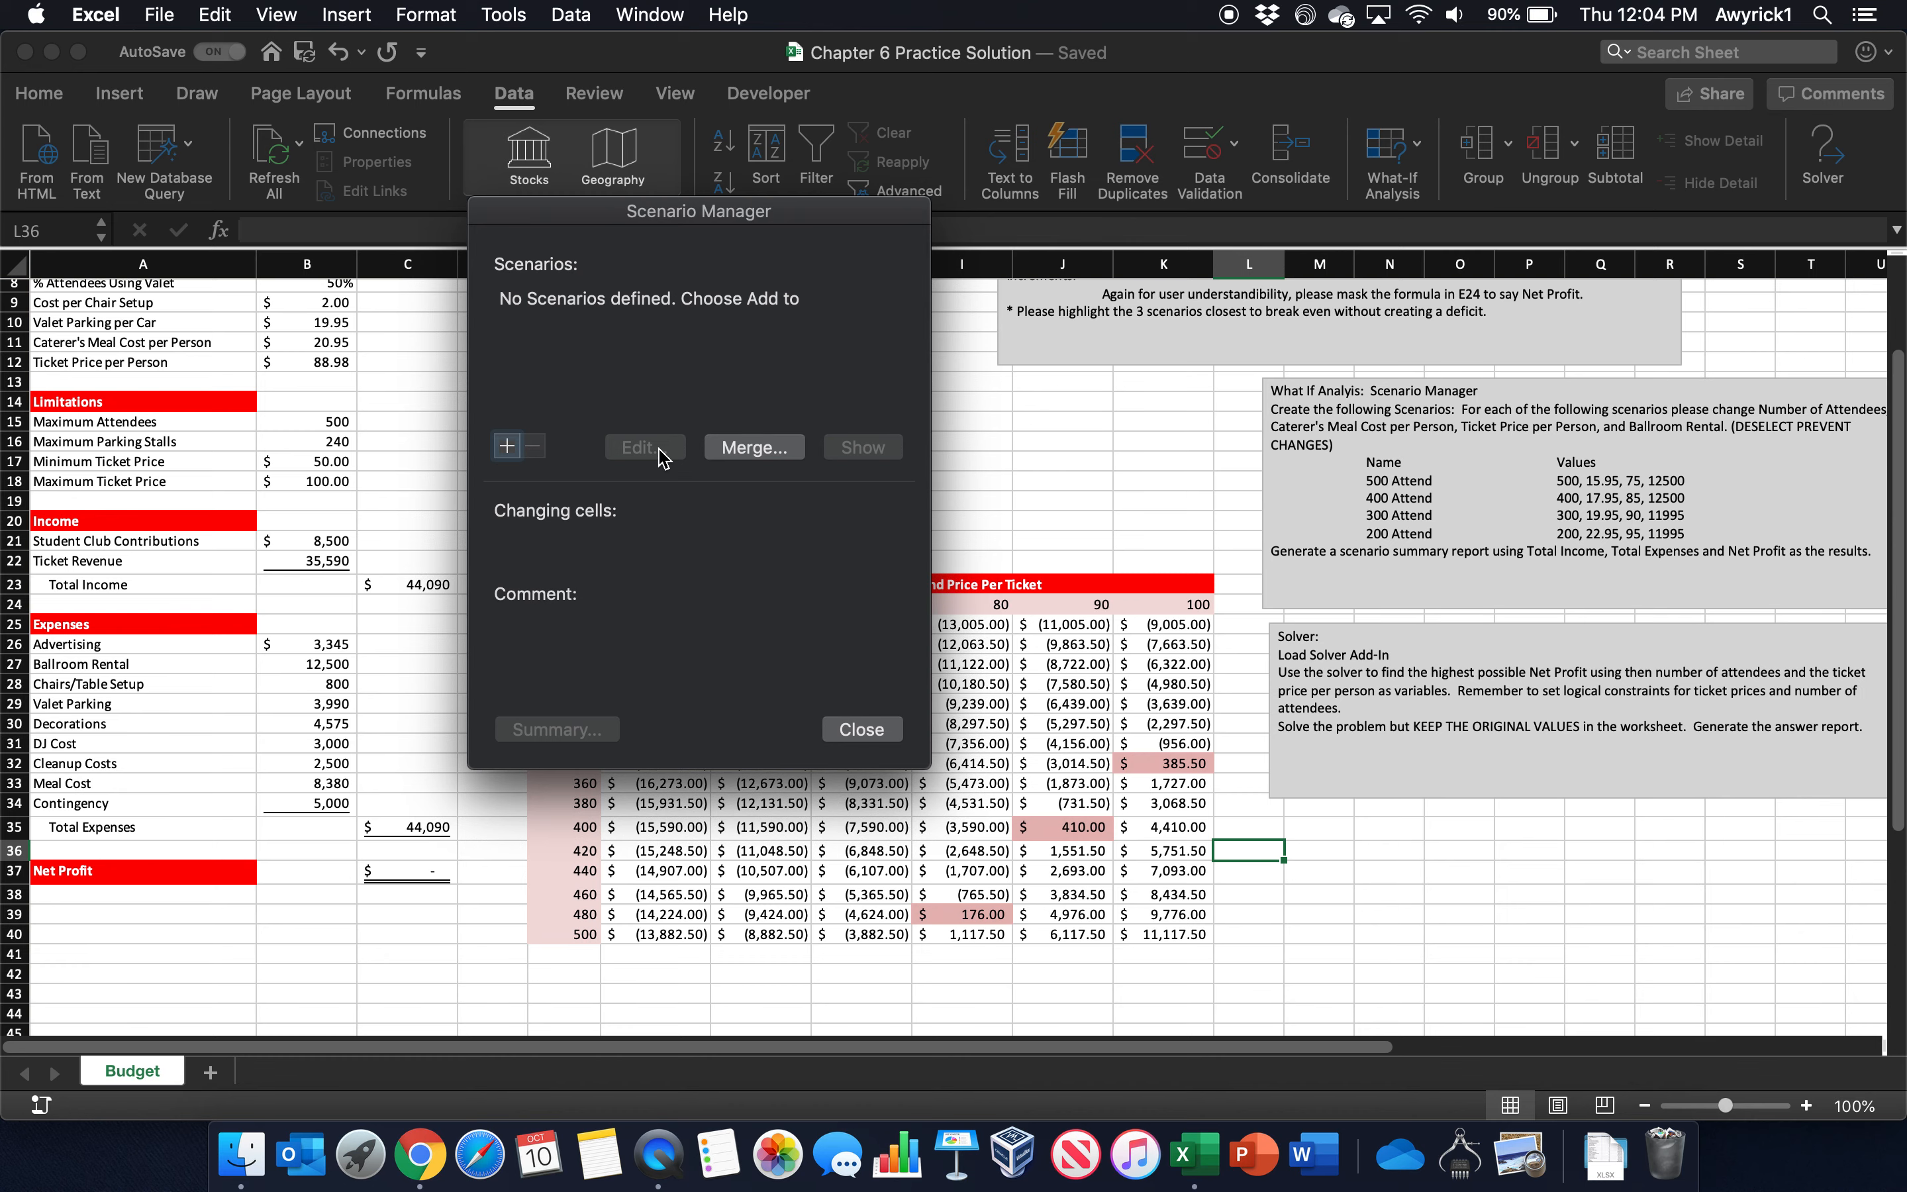
click(507, 447)
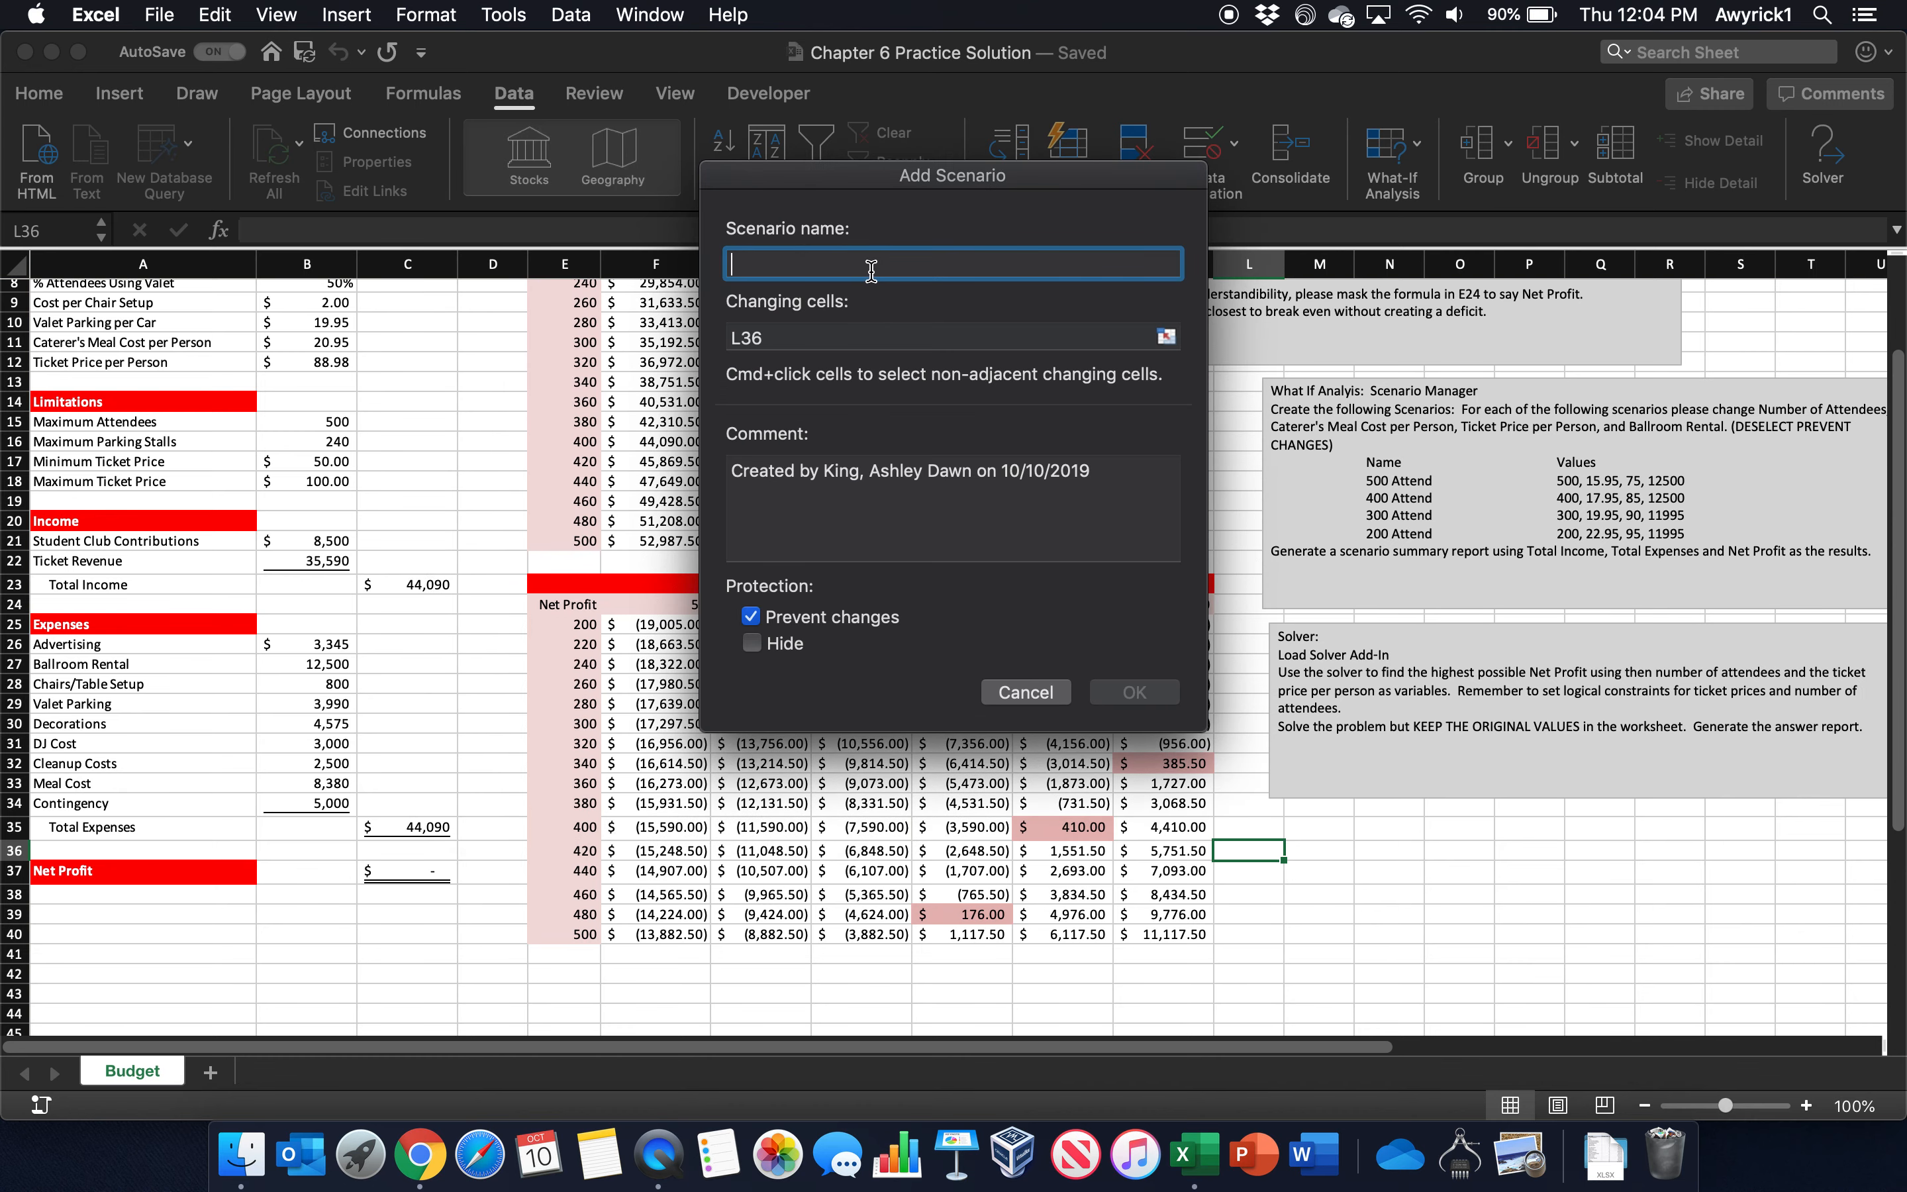
text(500 Attend)
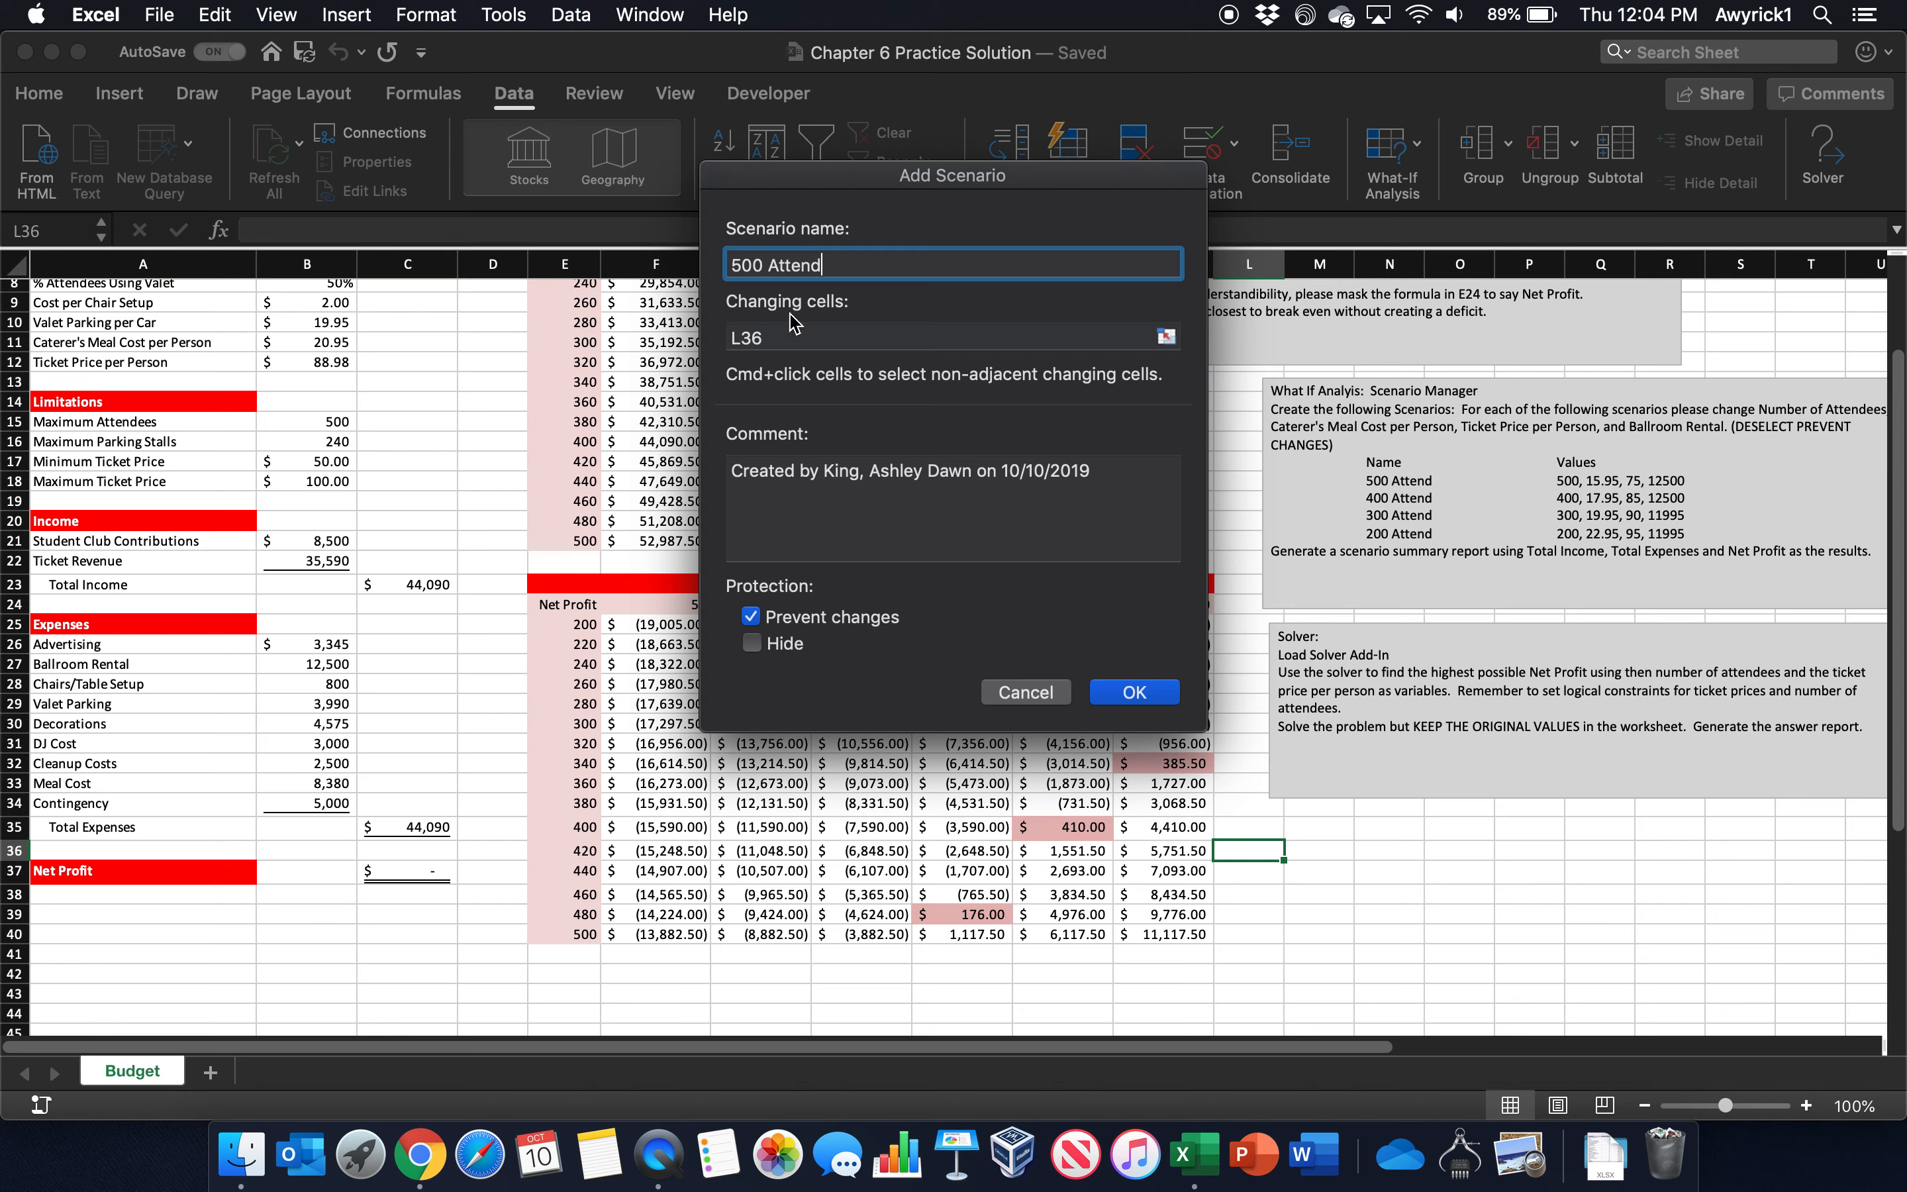
click(1166, 338)
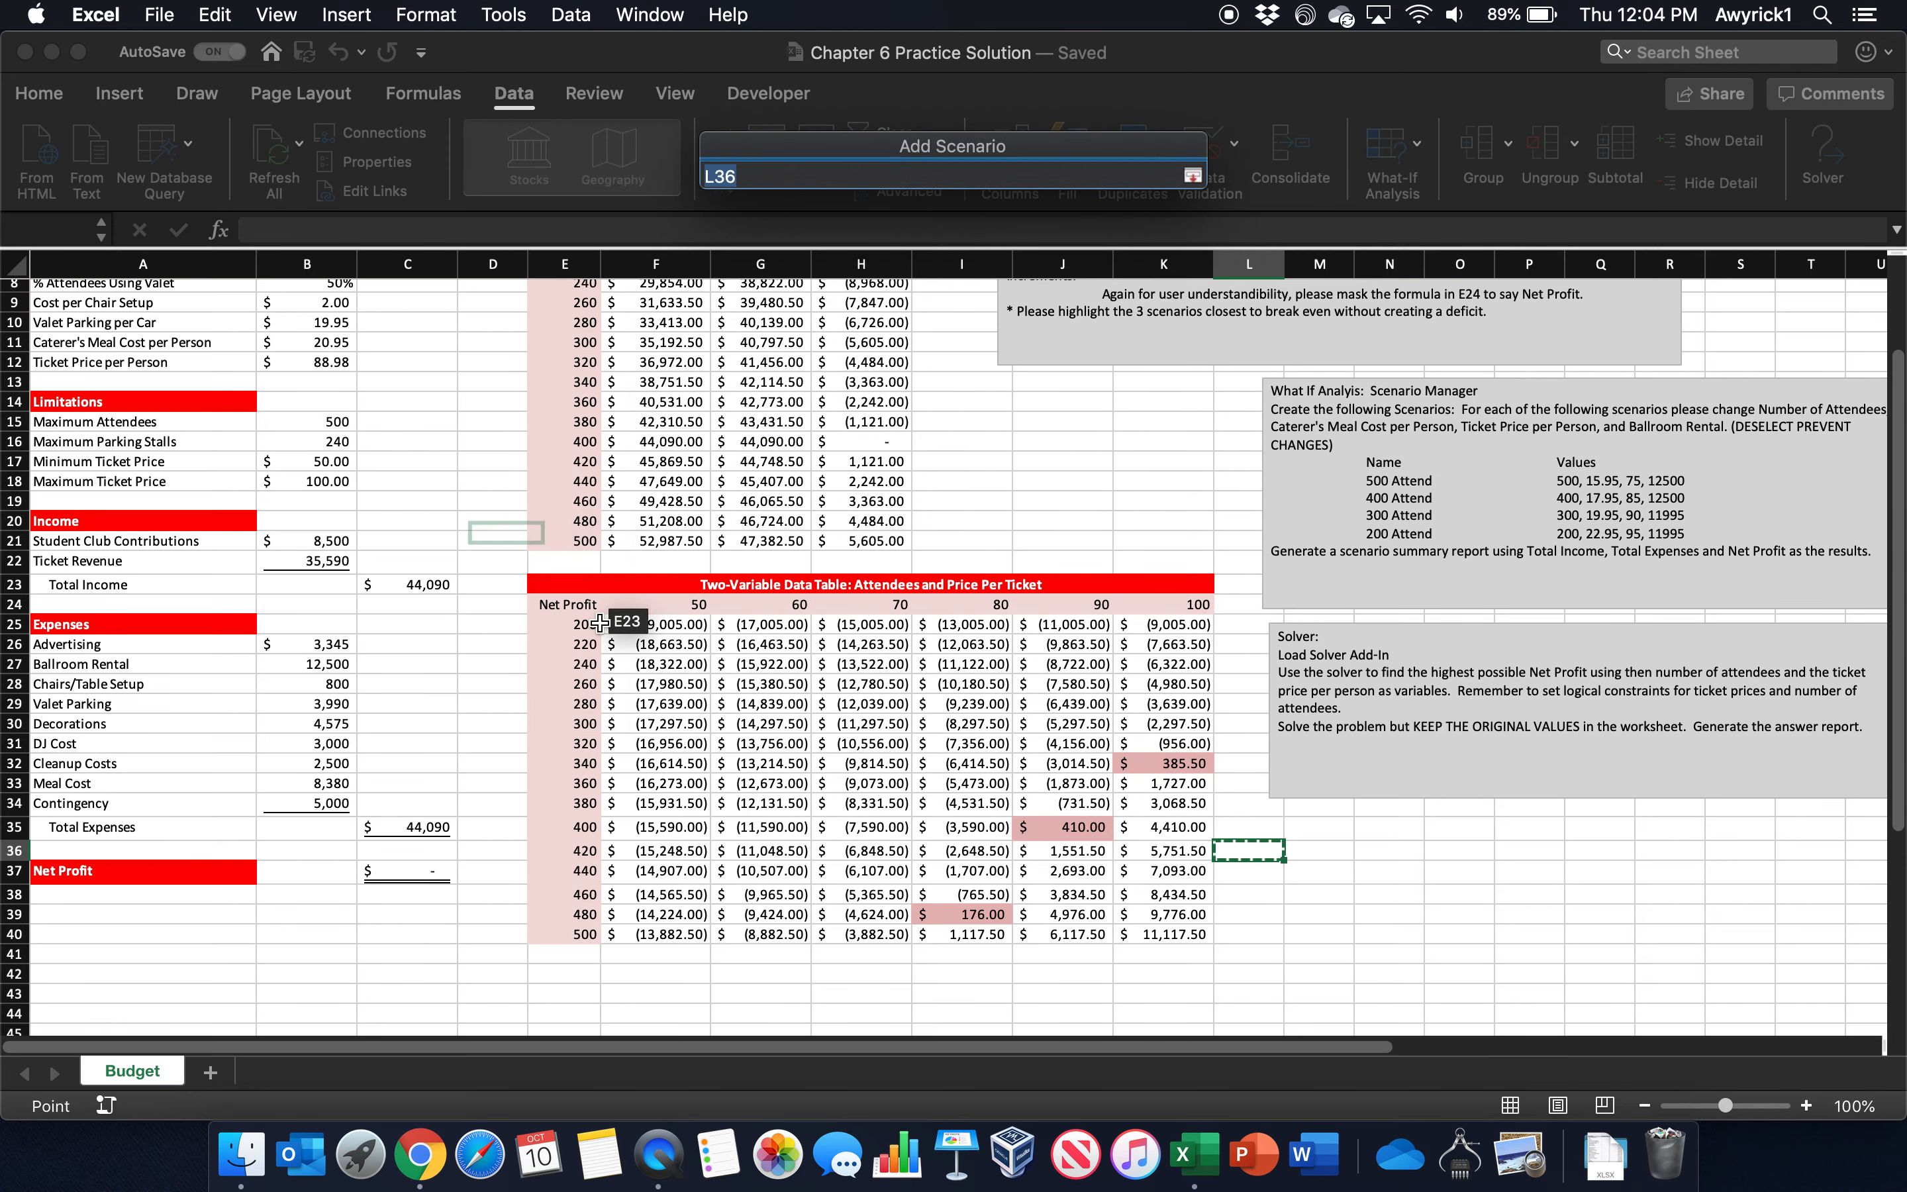
scroll(1901, 621, up, 6)
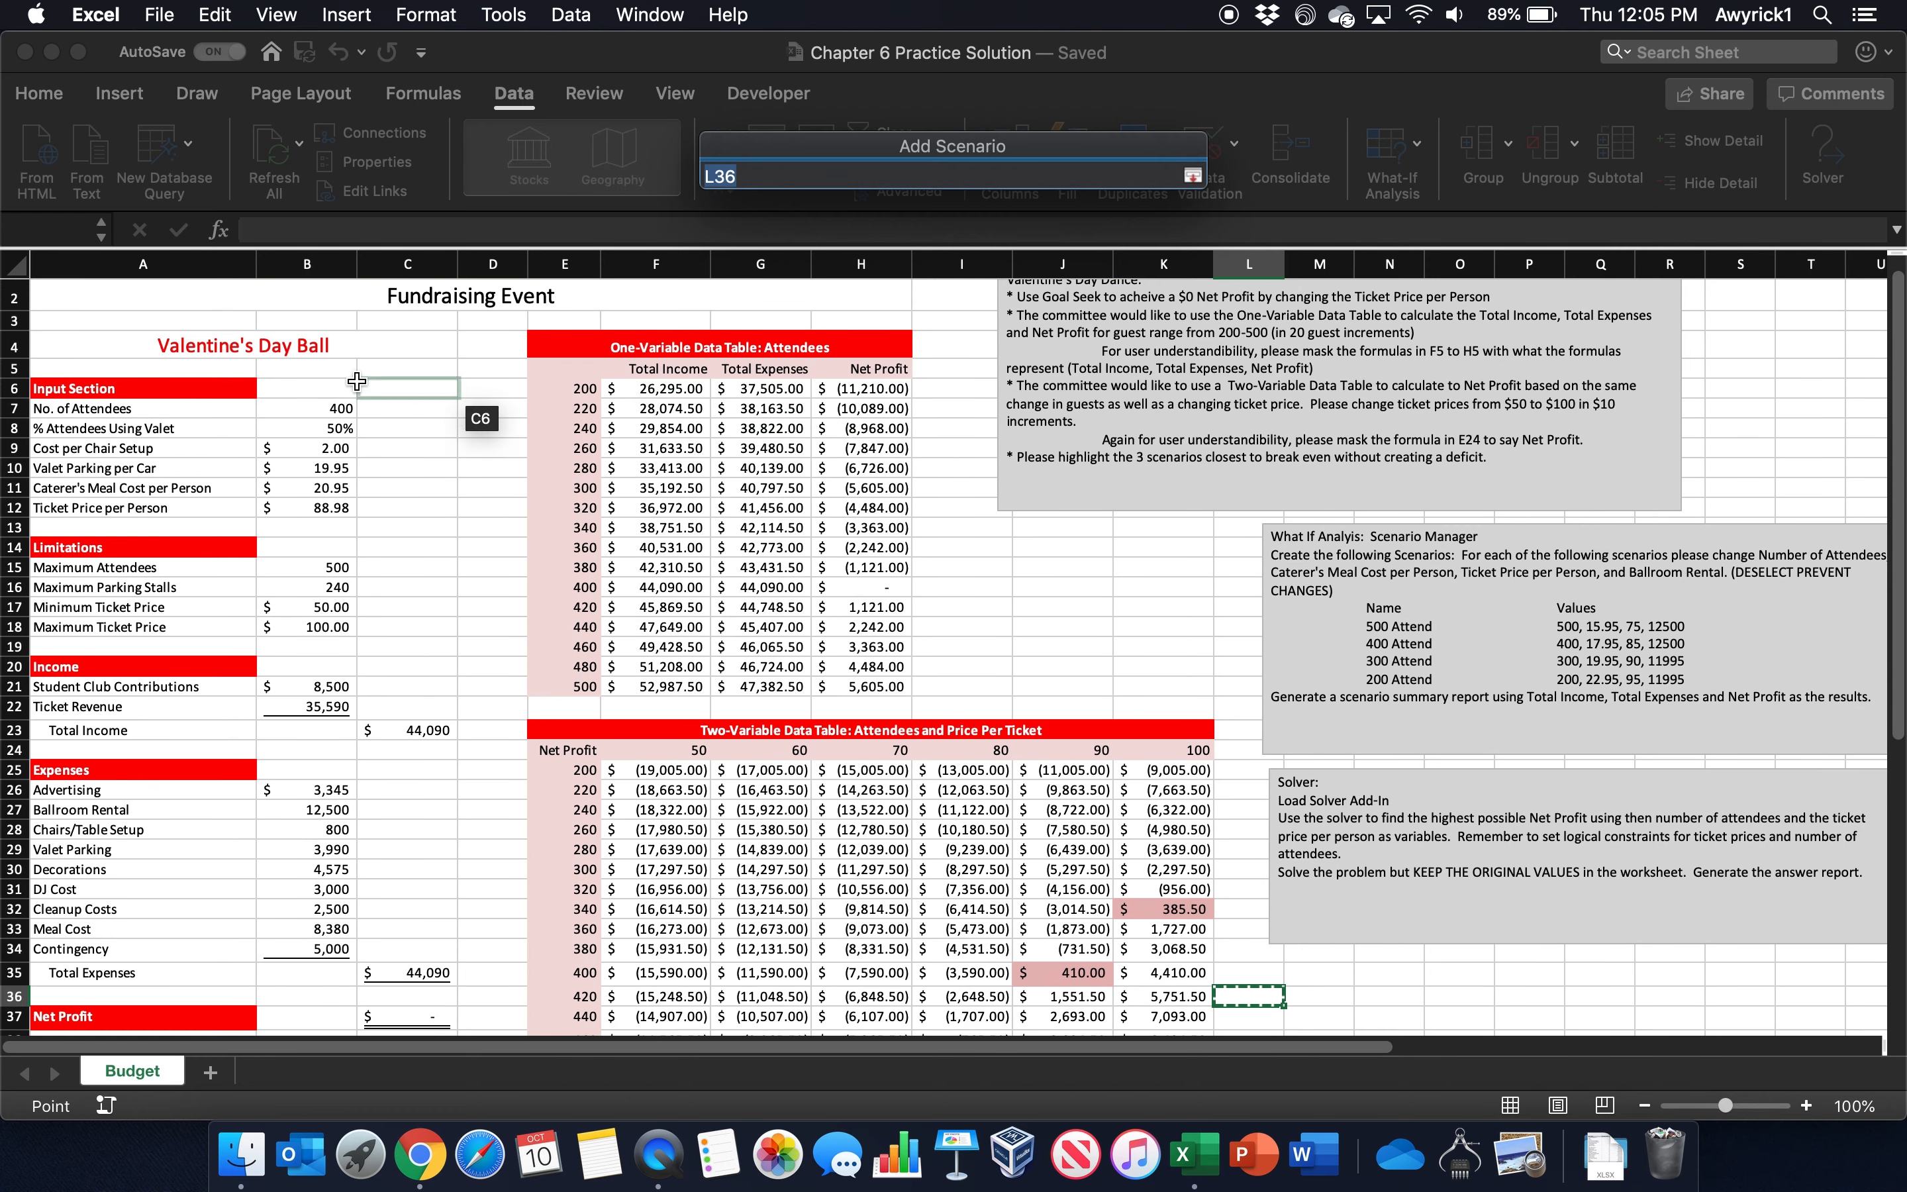
click(328, 410)
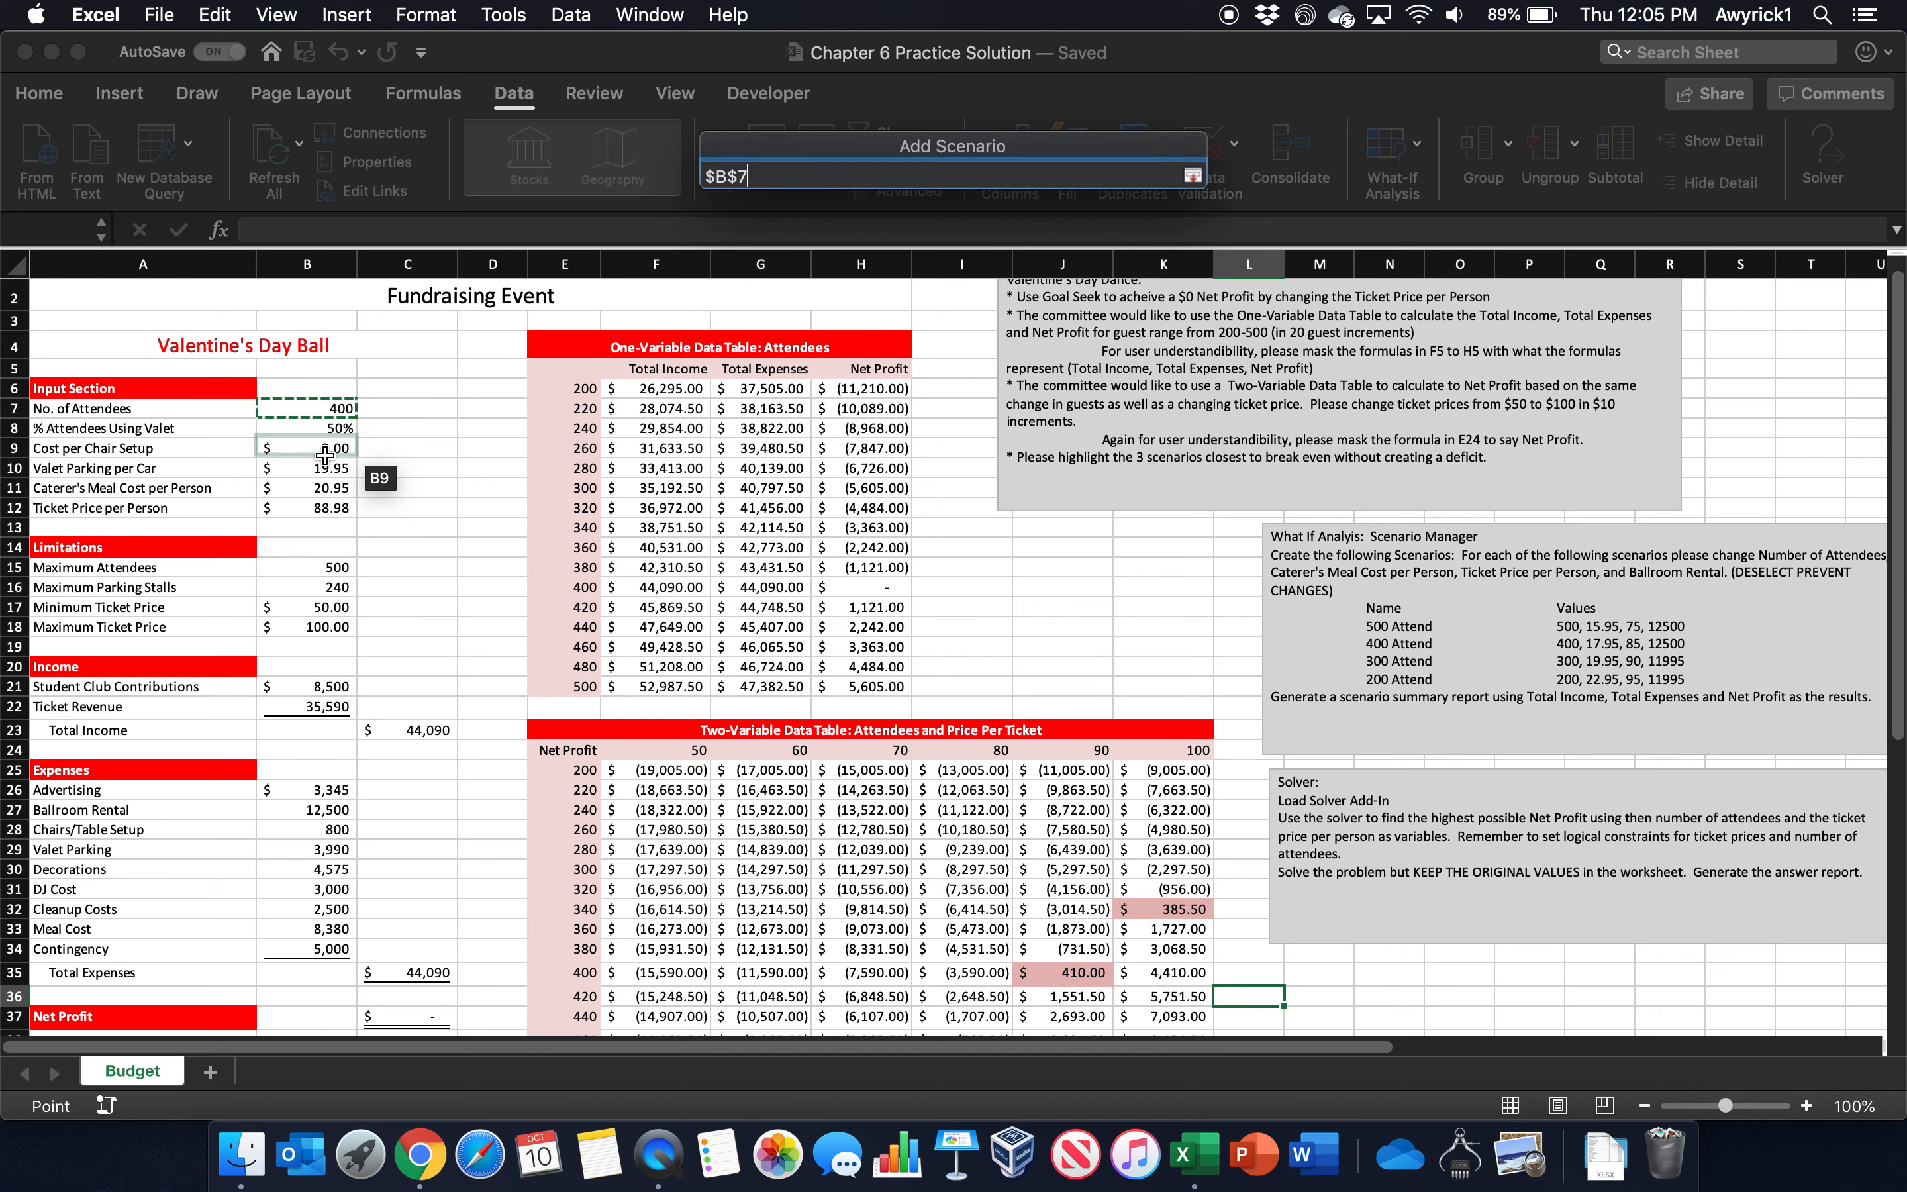
super+click(327, 489)
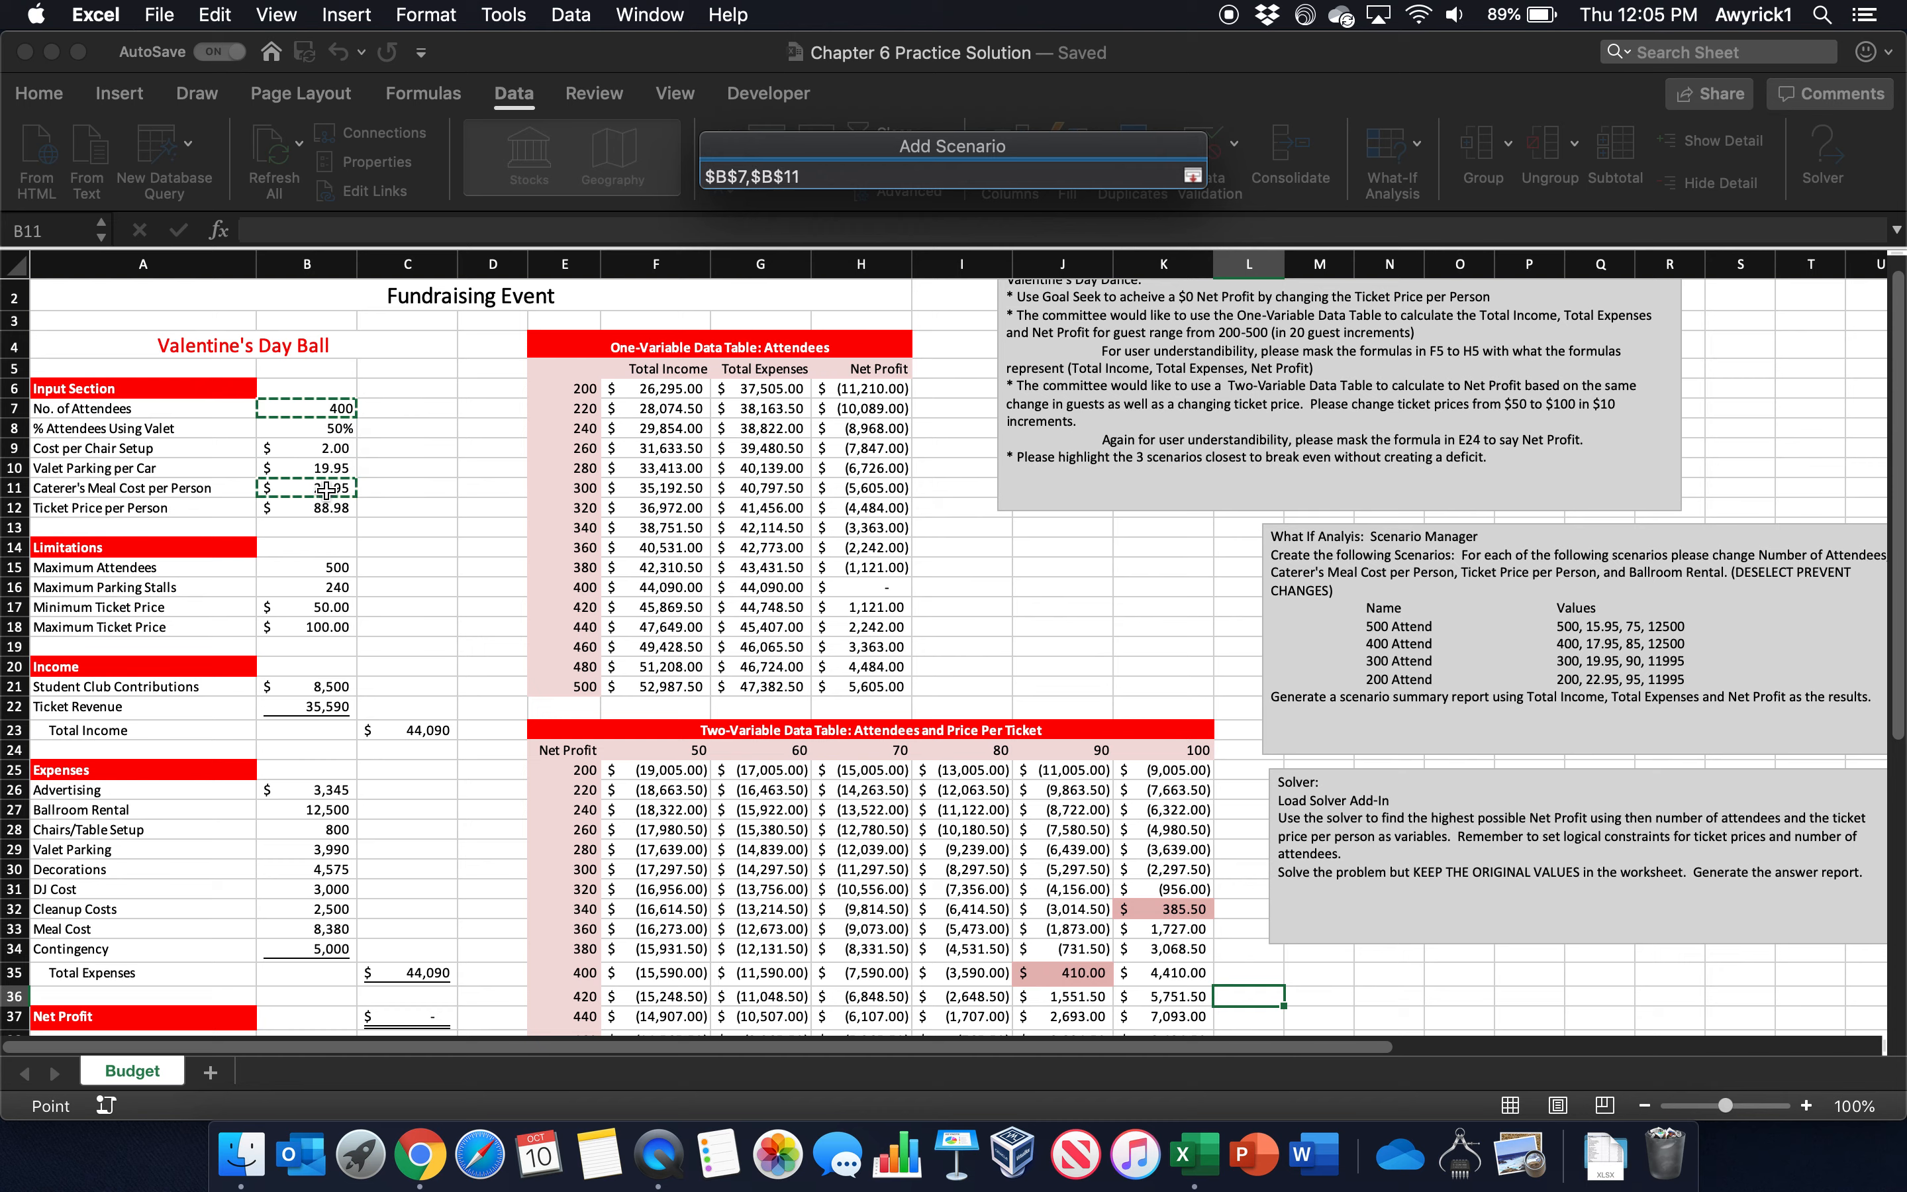
super+click(329, 505)
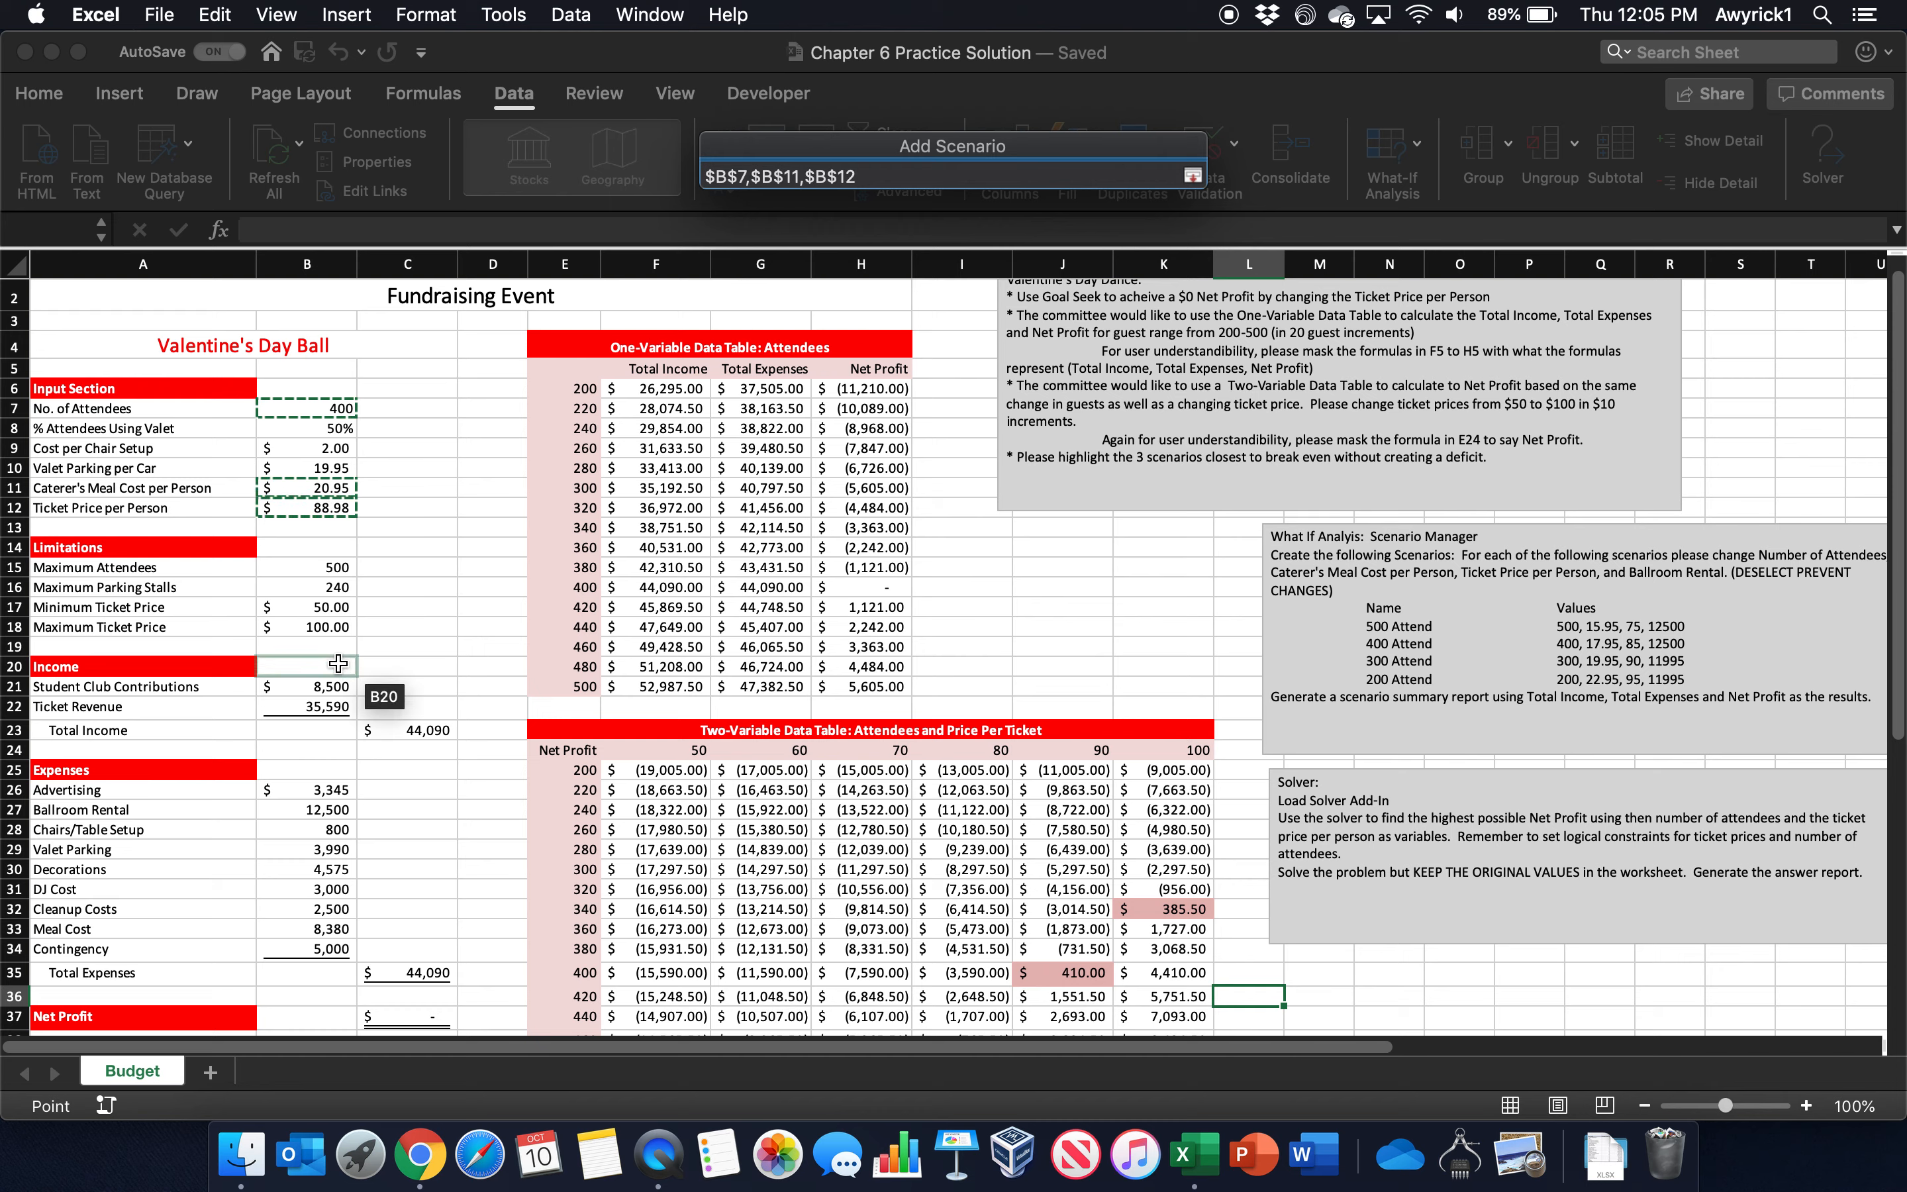
super+click(316, 812)
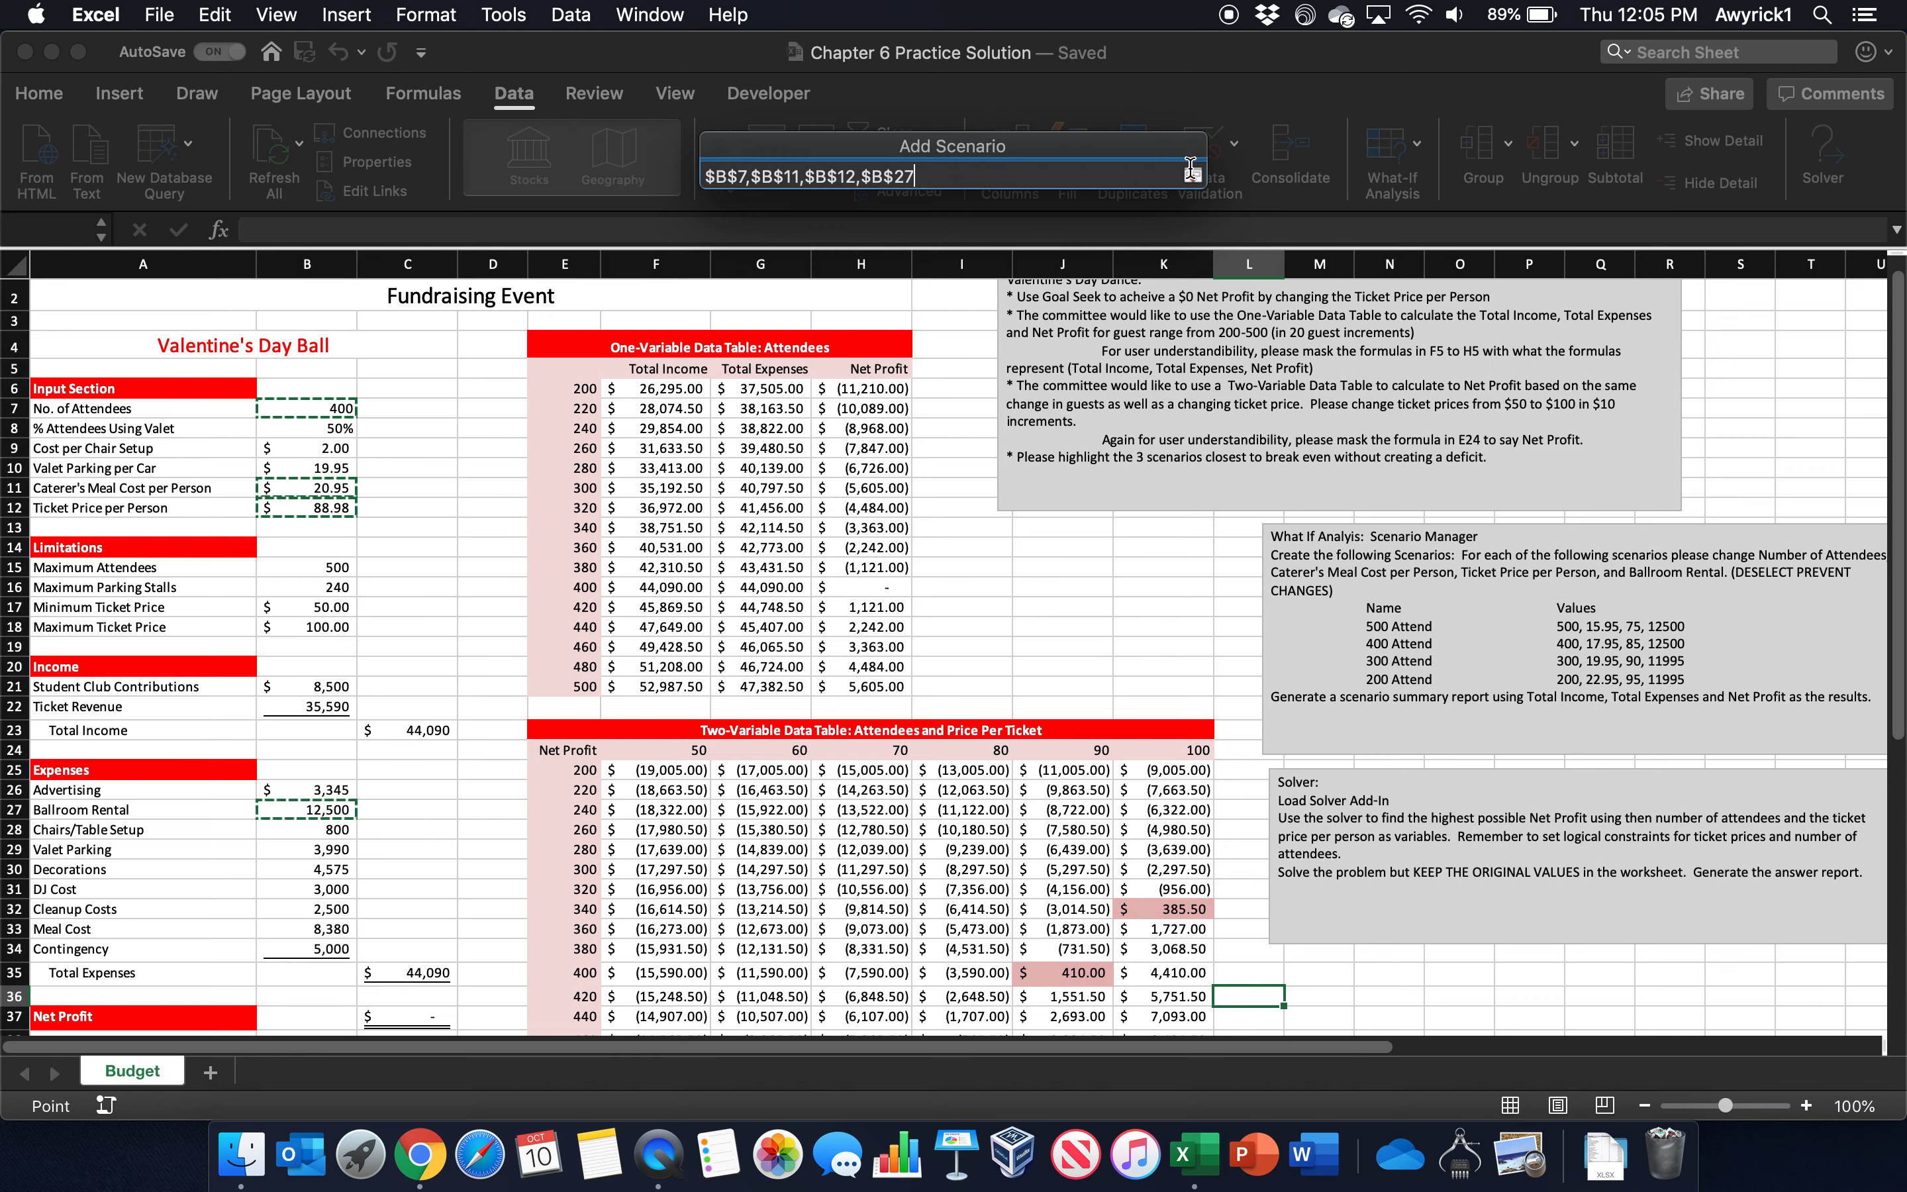
click(1192, 173)
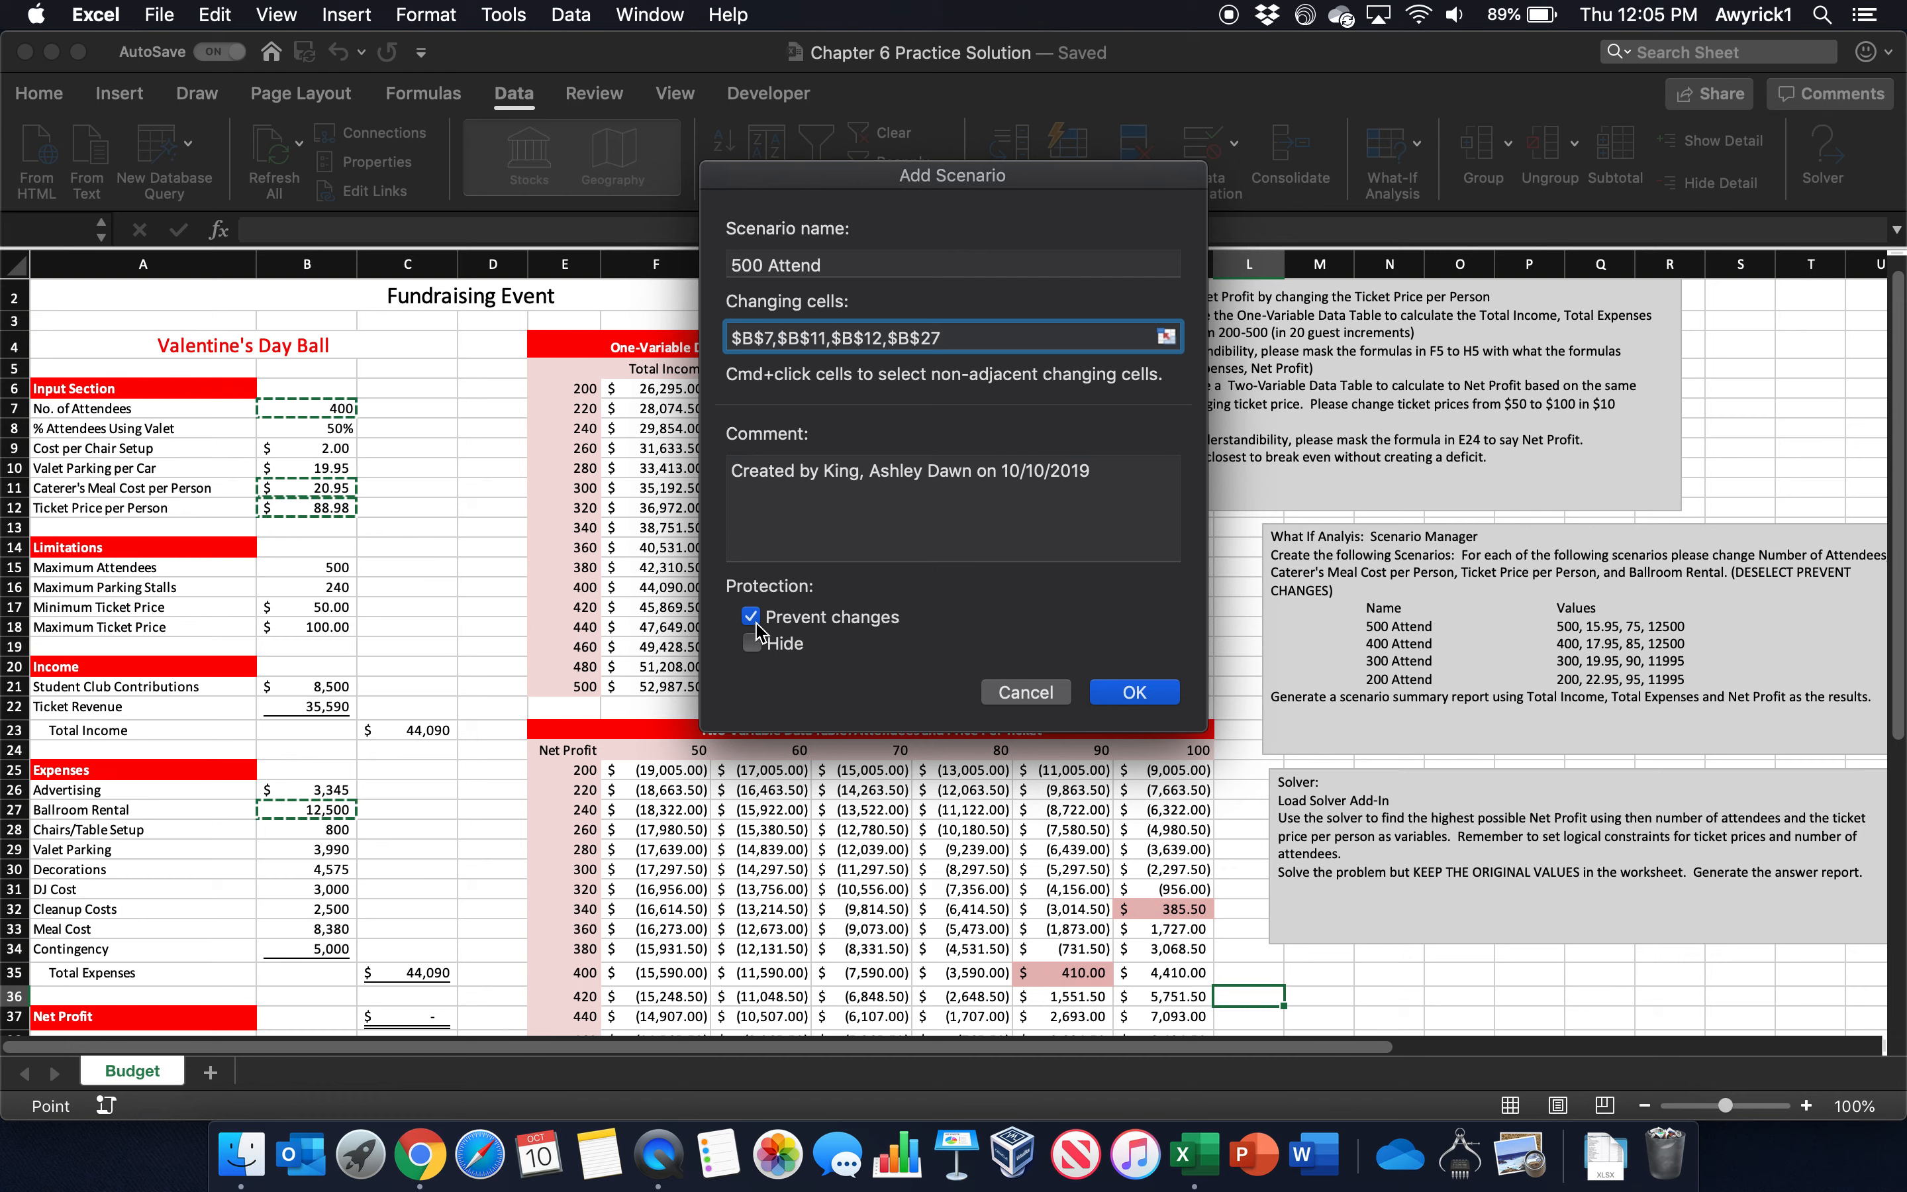
click(749, 619)
click(1137, 694)
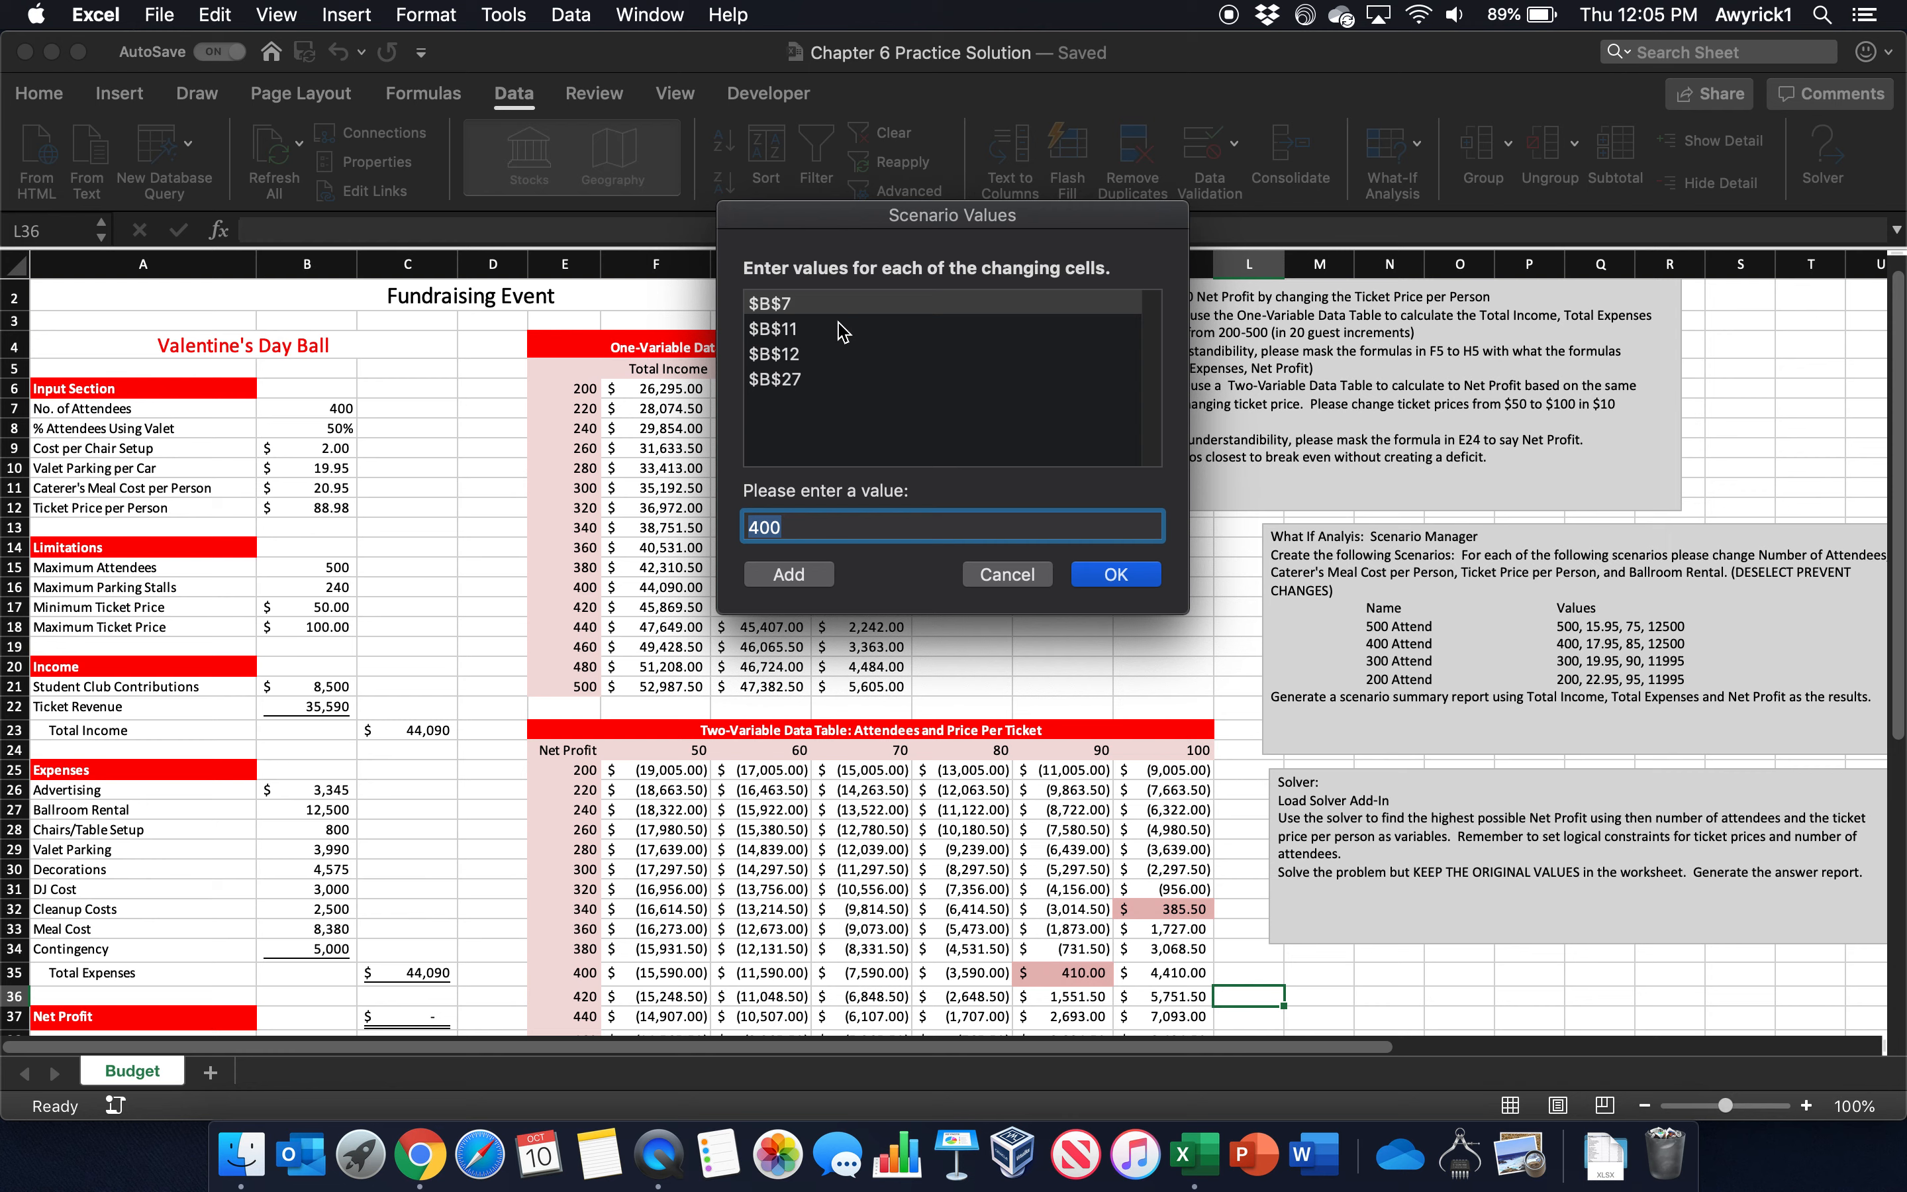
Step: Give the 500 Attend scenario the values 500 for B7, 15.95 for B11, 75 for B12 and 12500 for B27
text(500)
click(777, 328)
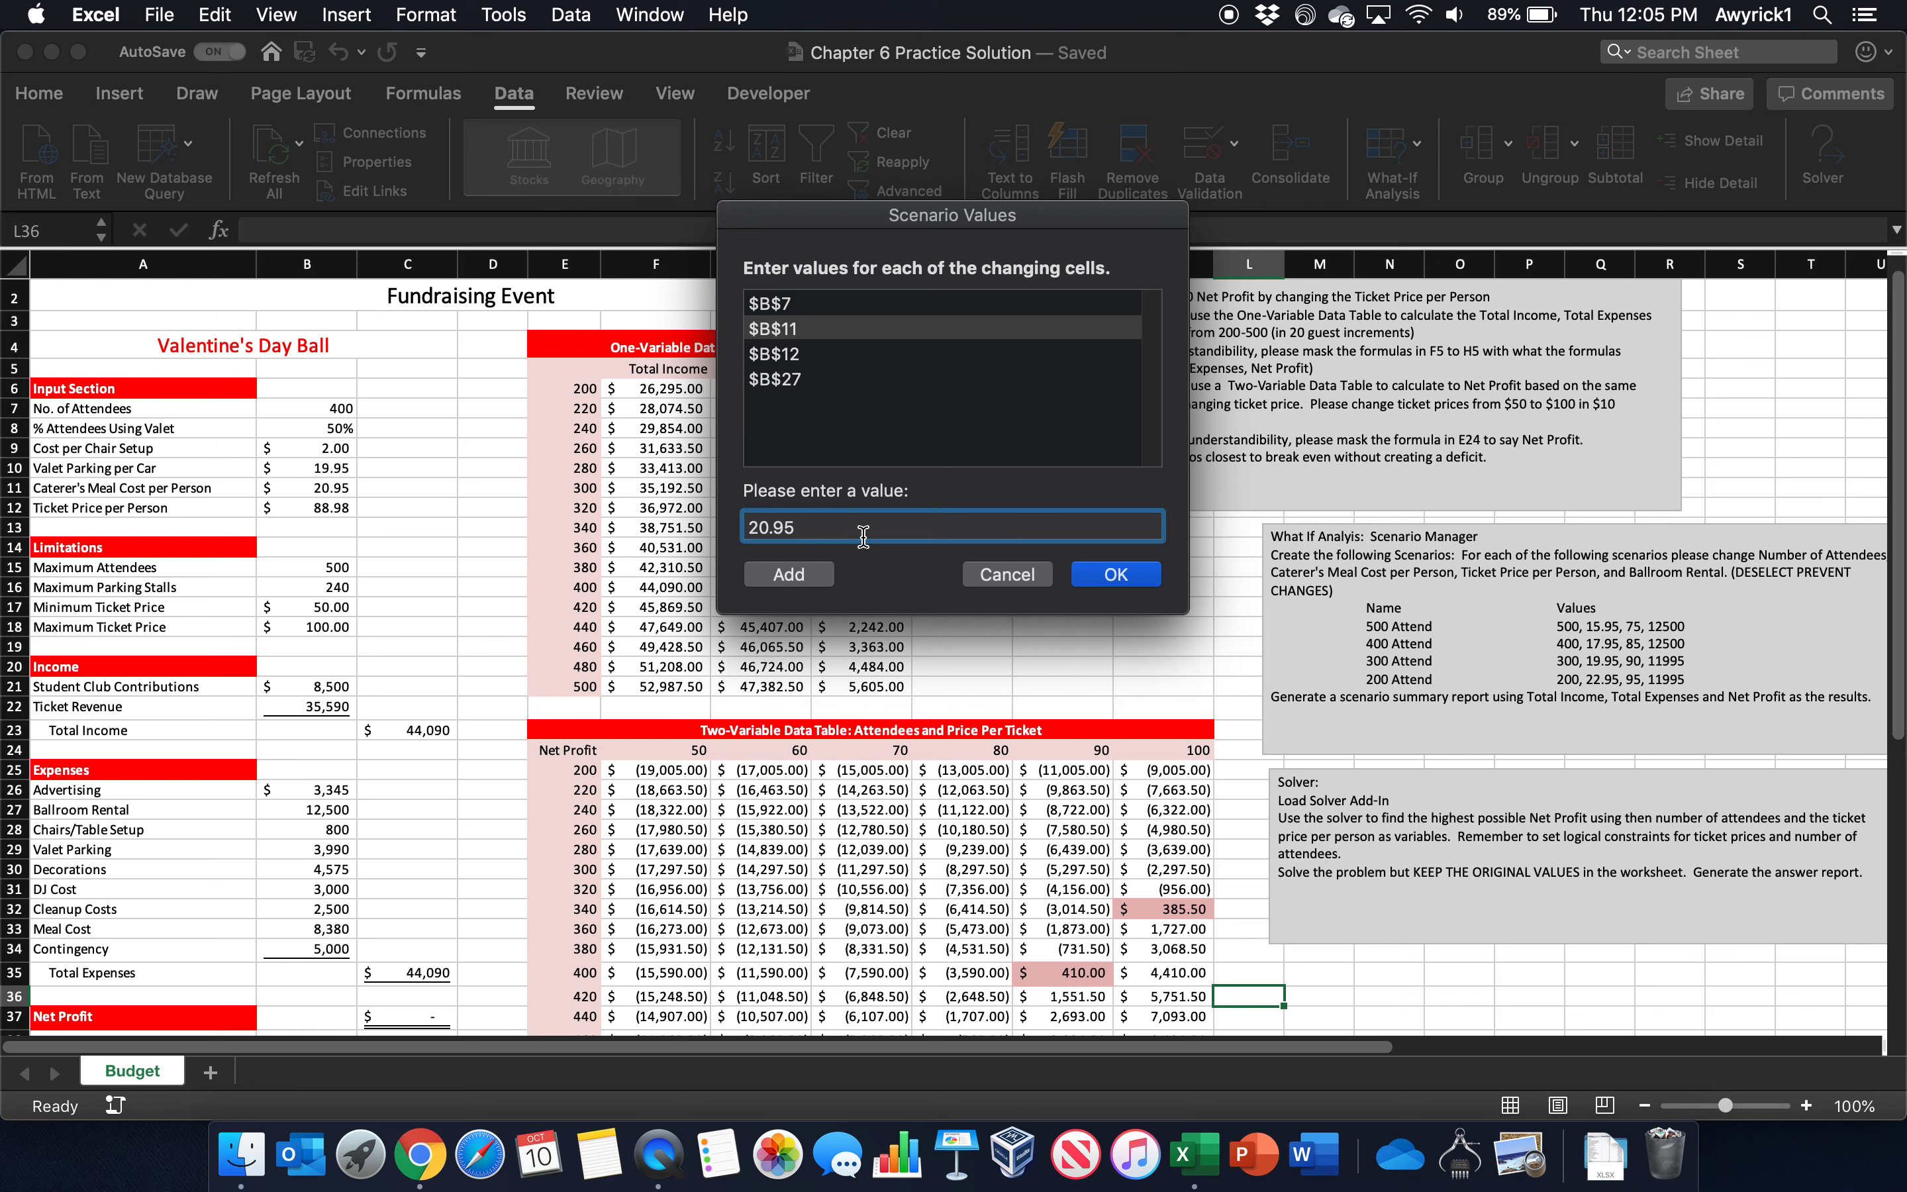
drag(863, 537, 663, 520)
text(1)
click(787, 306)
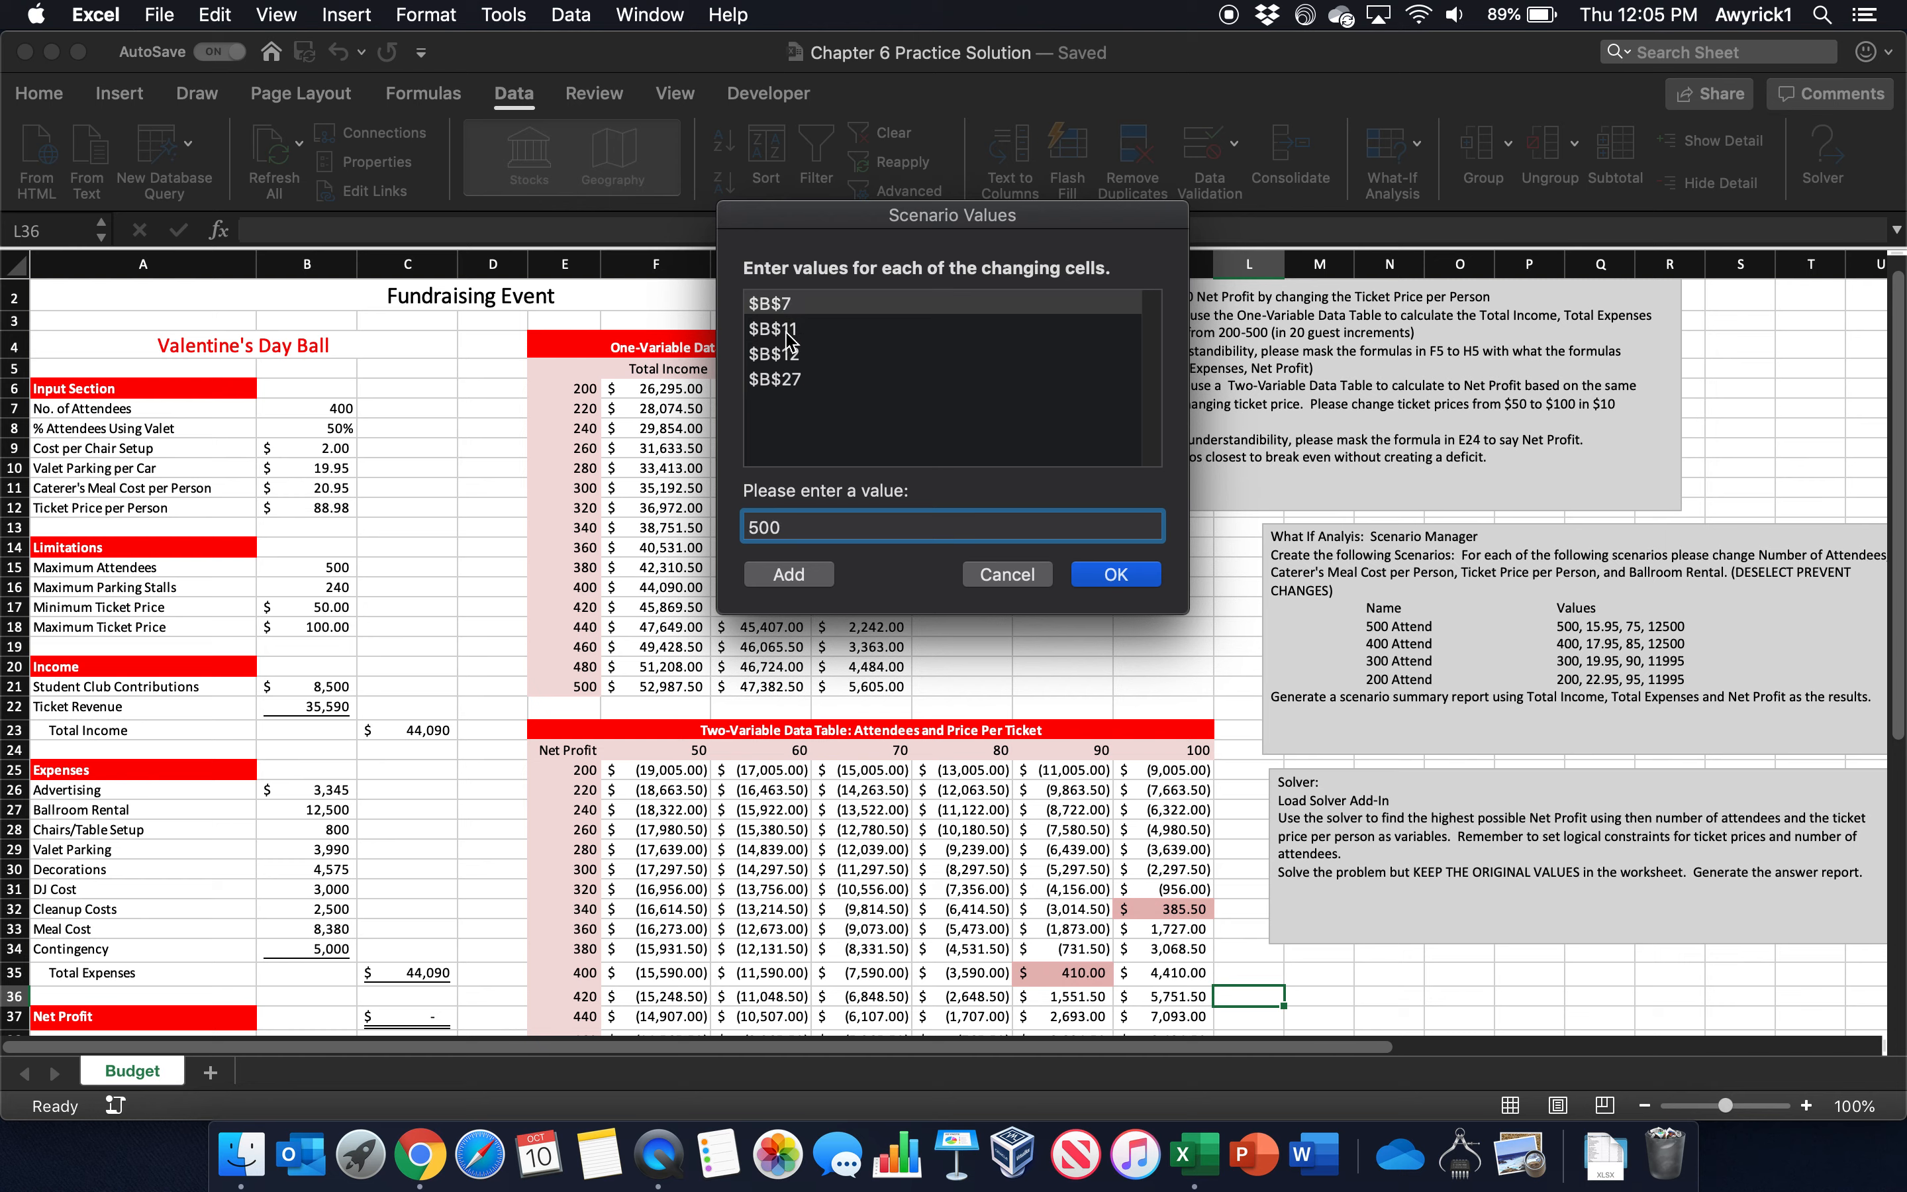
click(787, 329)
click(787, 359)
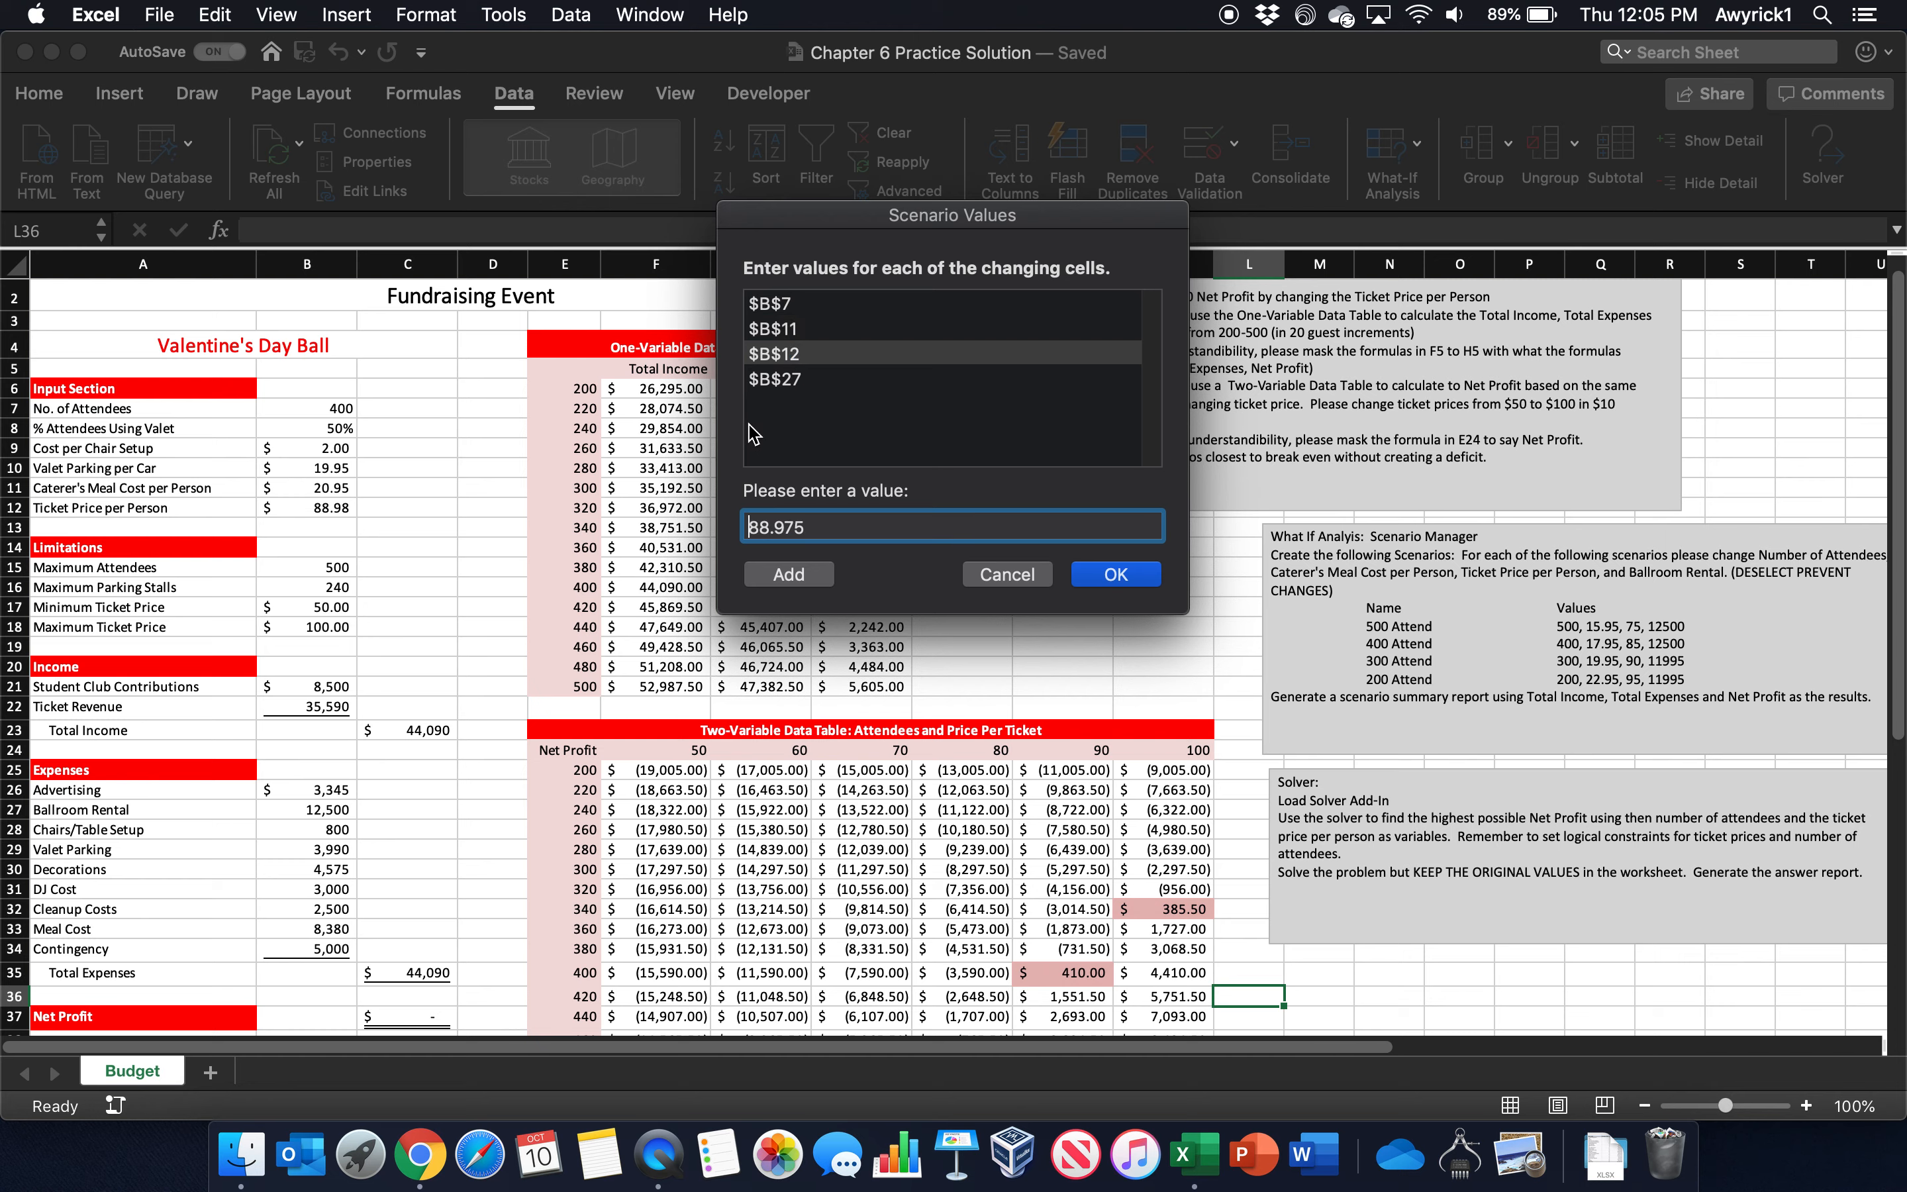
drag(812, 527, 745, 522)
text(75)
click(780, 380)
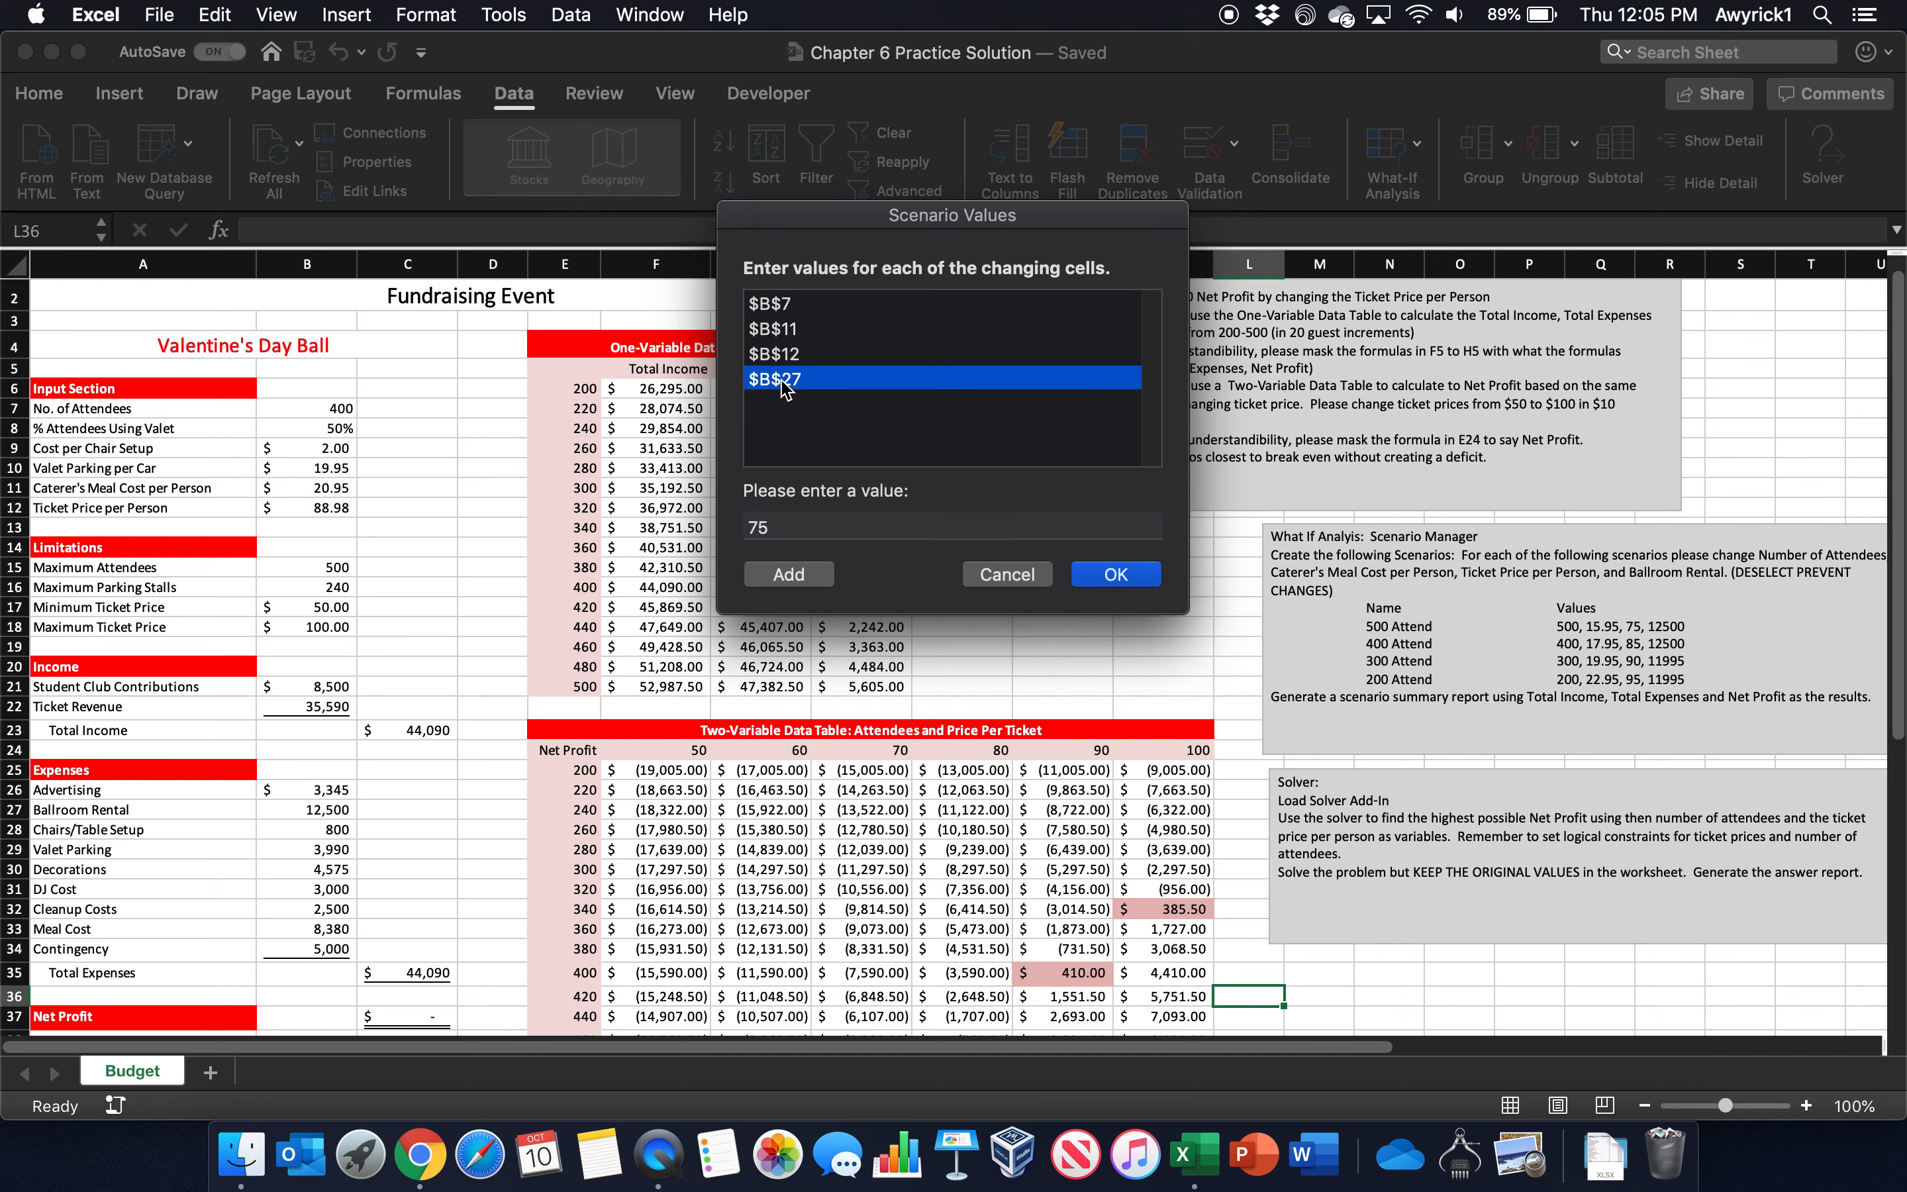
click(1123, 579)
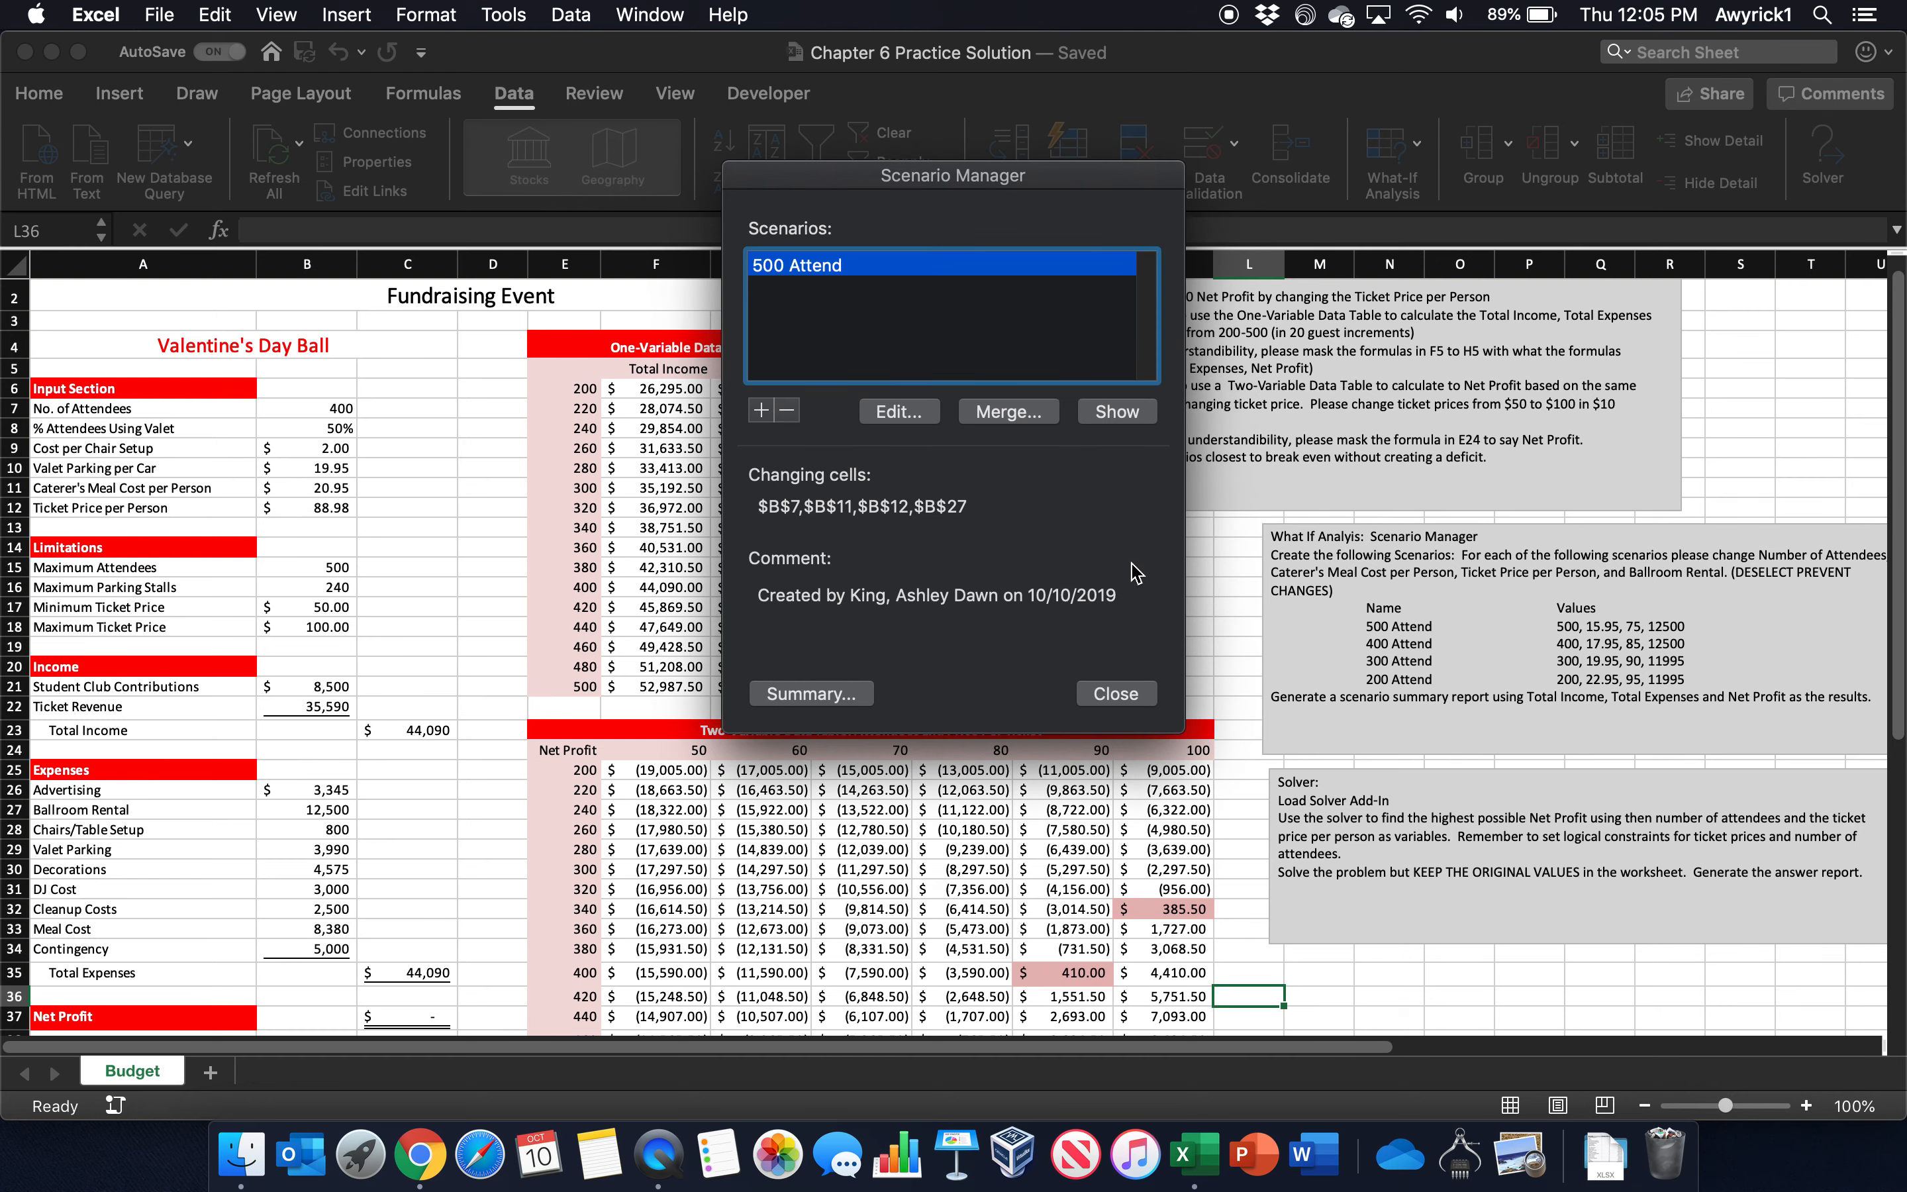
Step: Add a scenario named 400 Attend for the same changing cells with Prevent changes deselected
click(762, 411)
text(400 Attend)
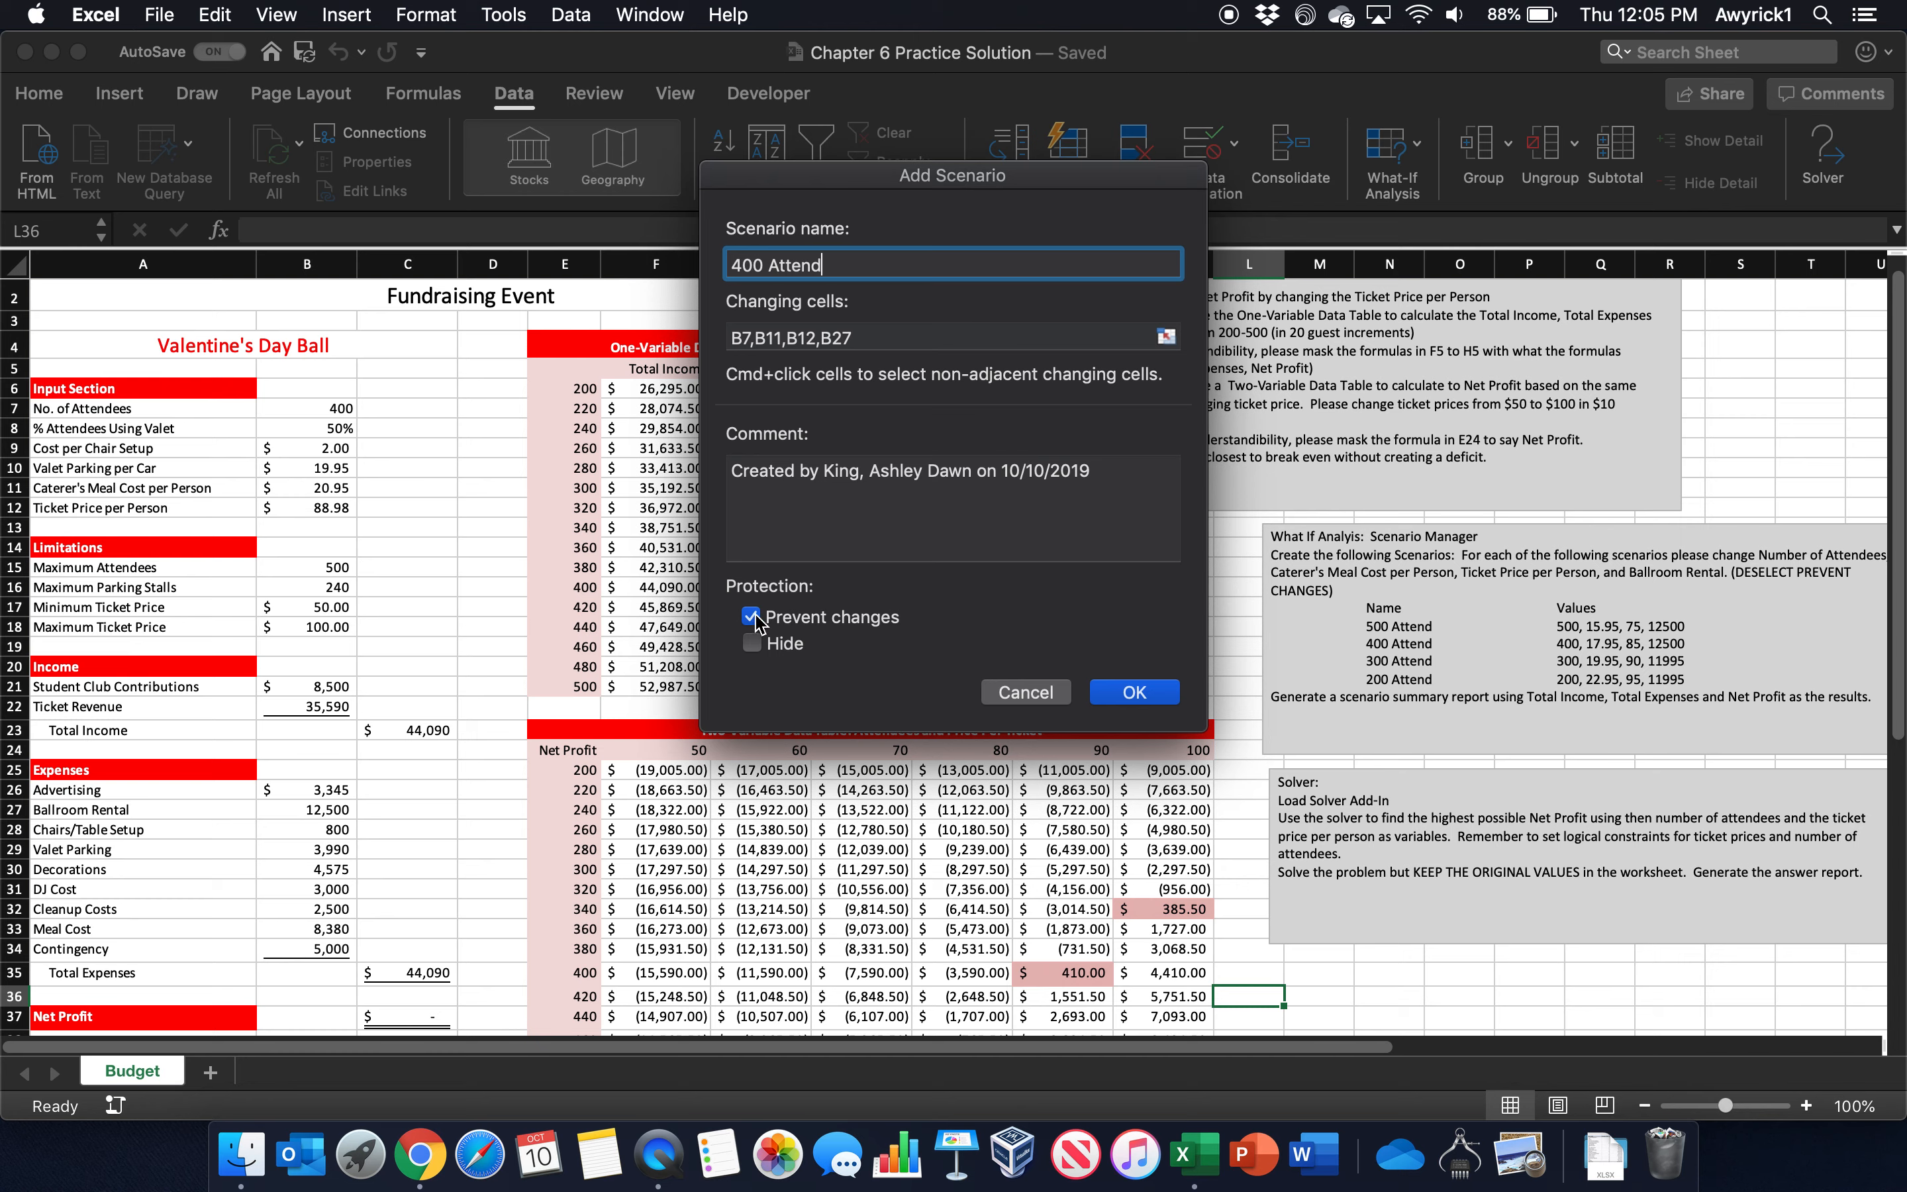
click(751, 617)
click(1135, 692)
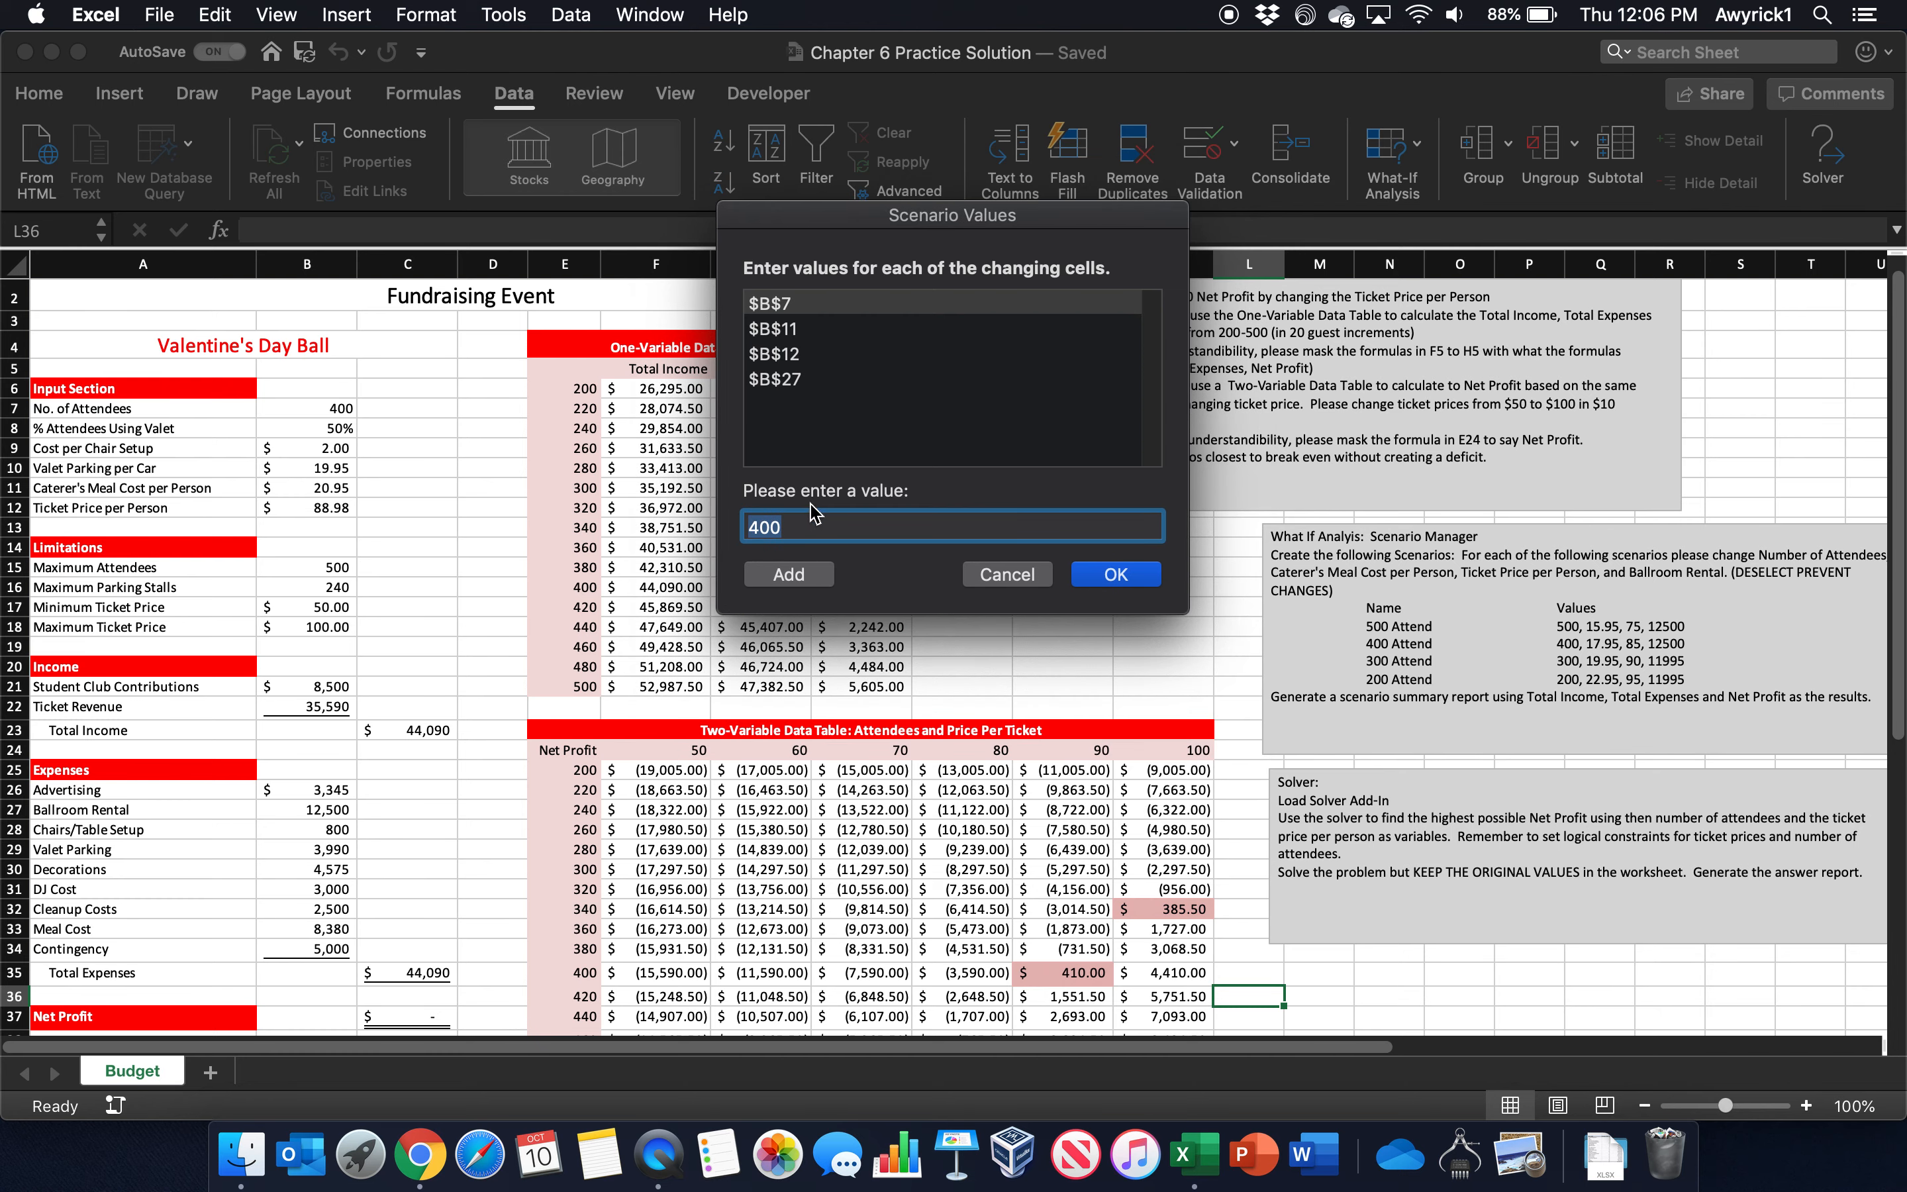
Step: Give the 400 Attend scenario the values 400 for B7, 17.95 for B11, 85 for B12 and 12500 for B27
click(782, 330)
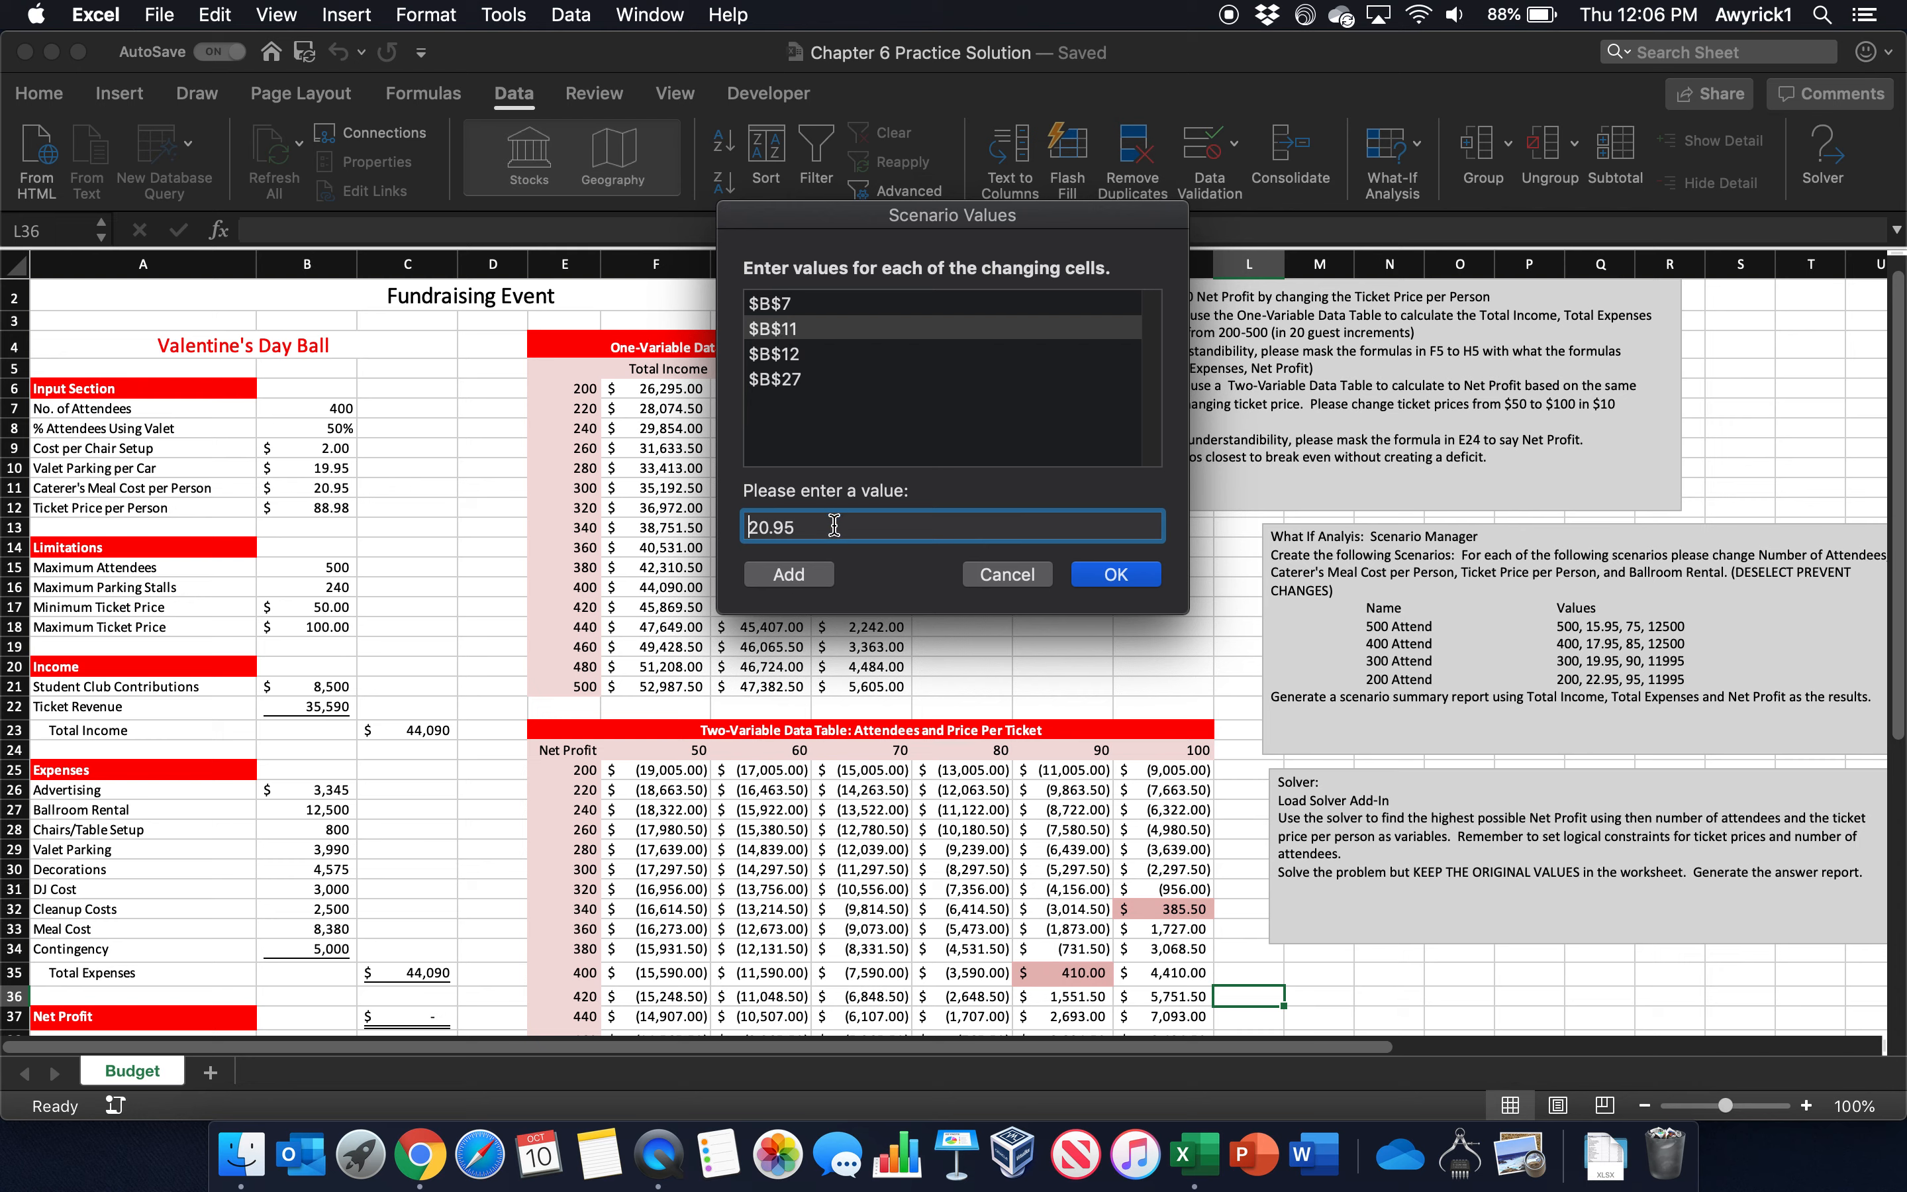
drag(833, 526, 722, 523)
text(17)
click(791, 356)
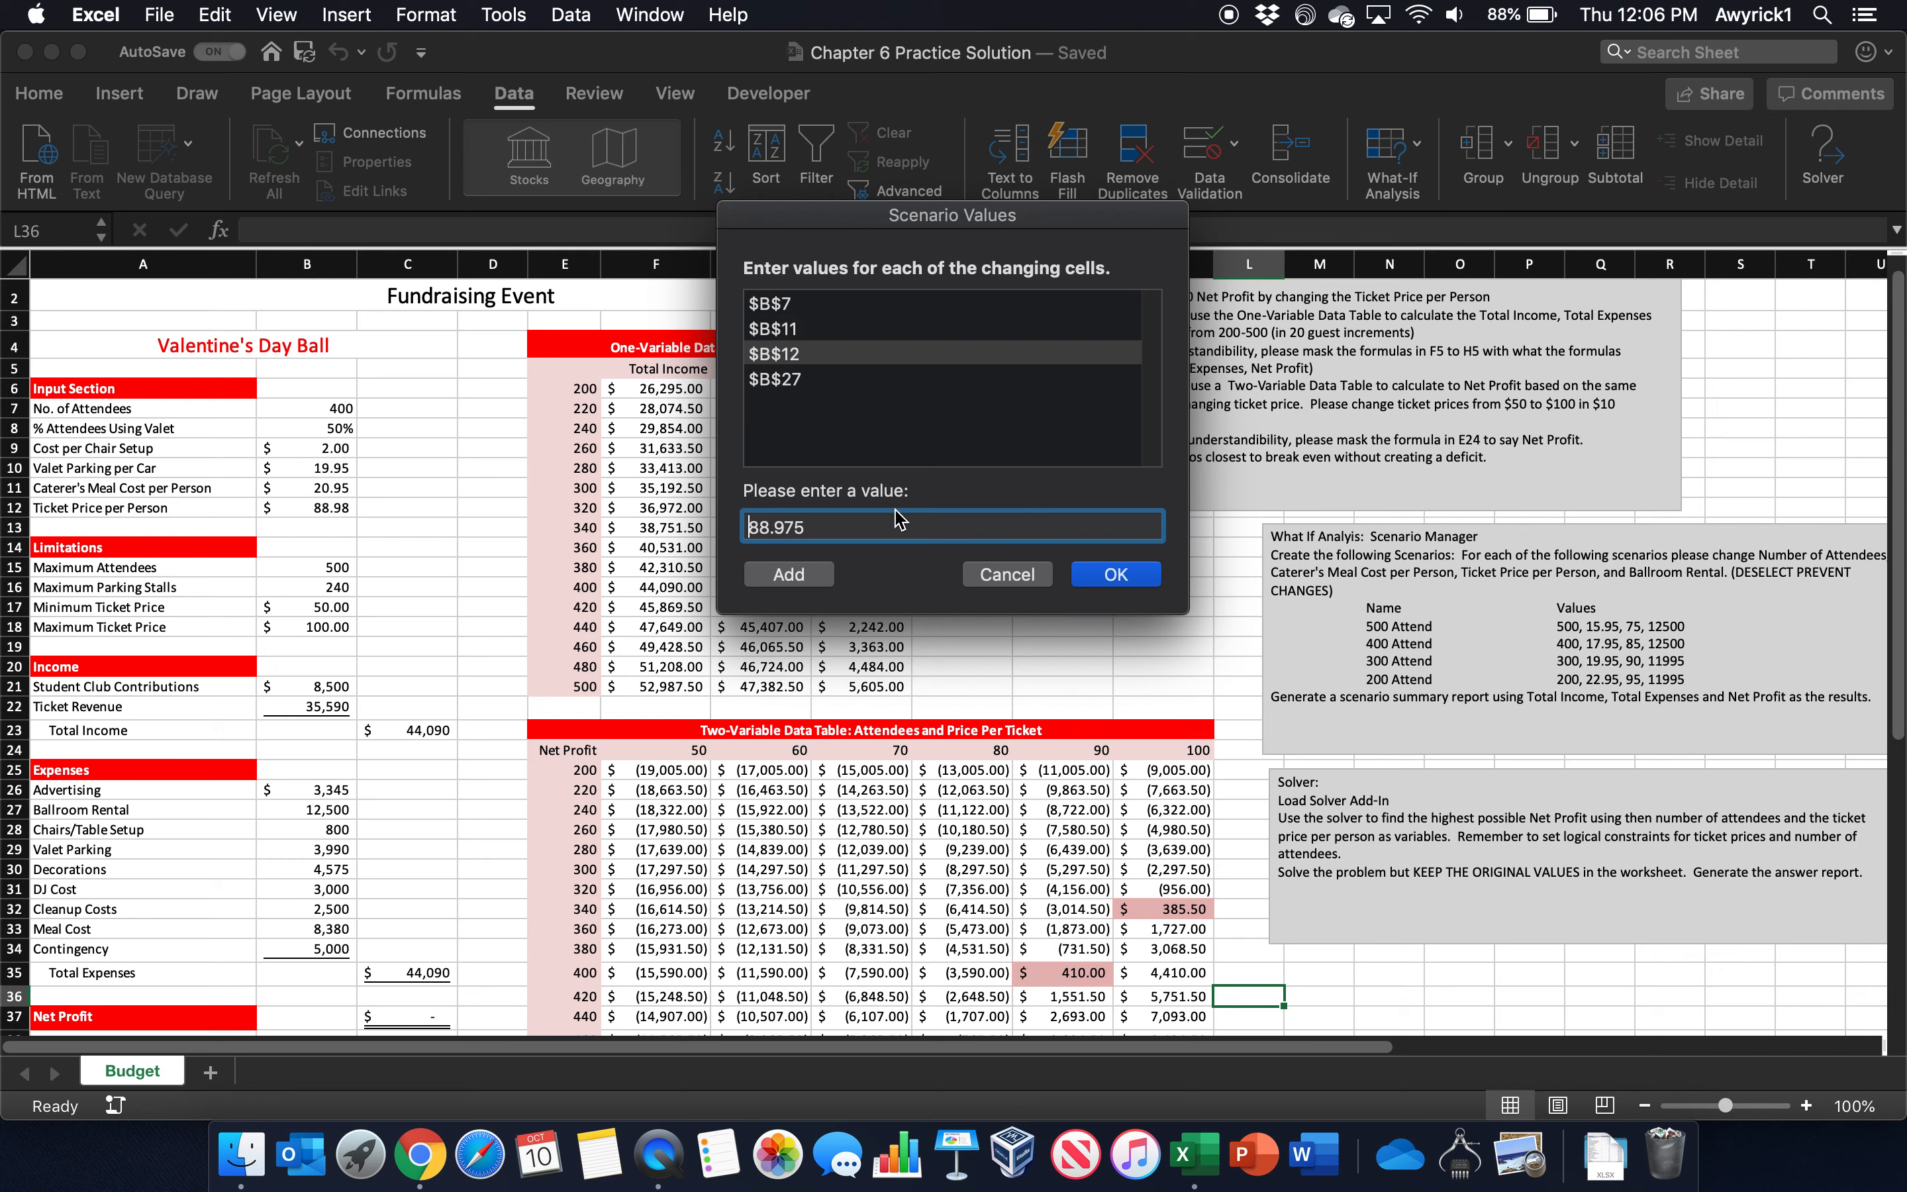
drag(824, 526, 643, 521)
text(85)
click(859, 379)
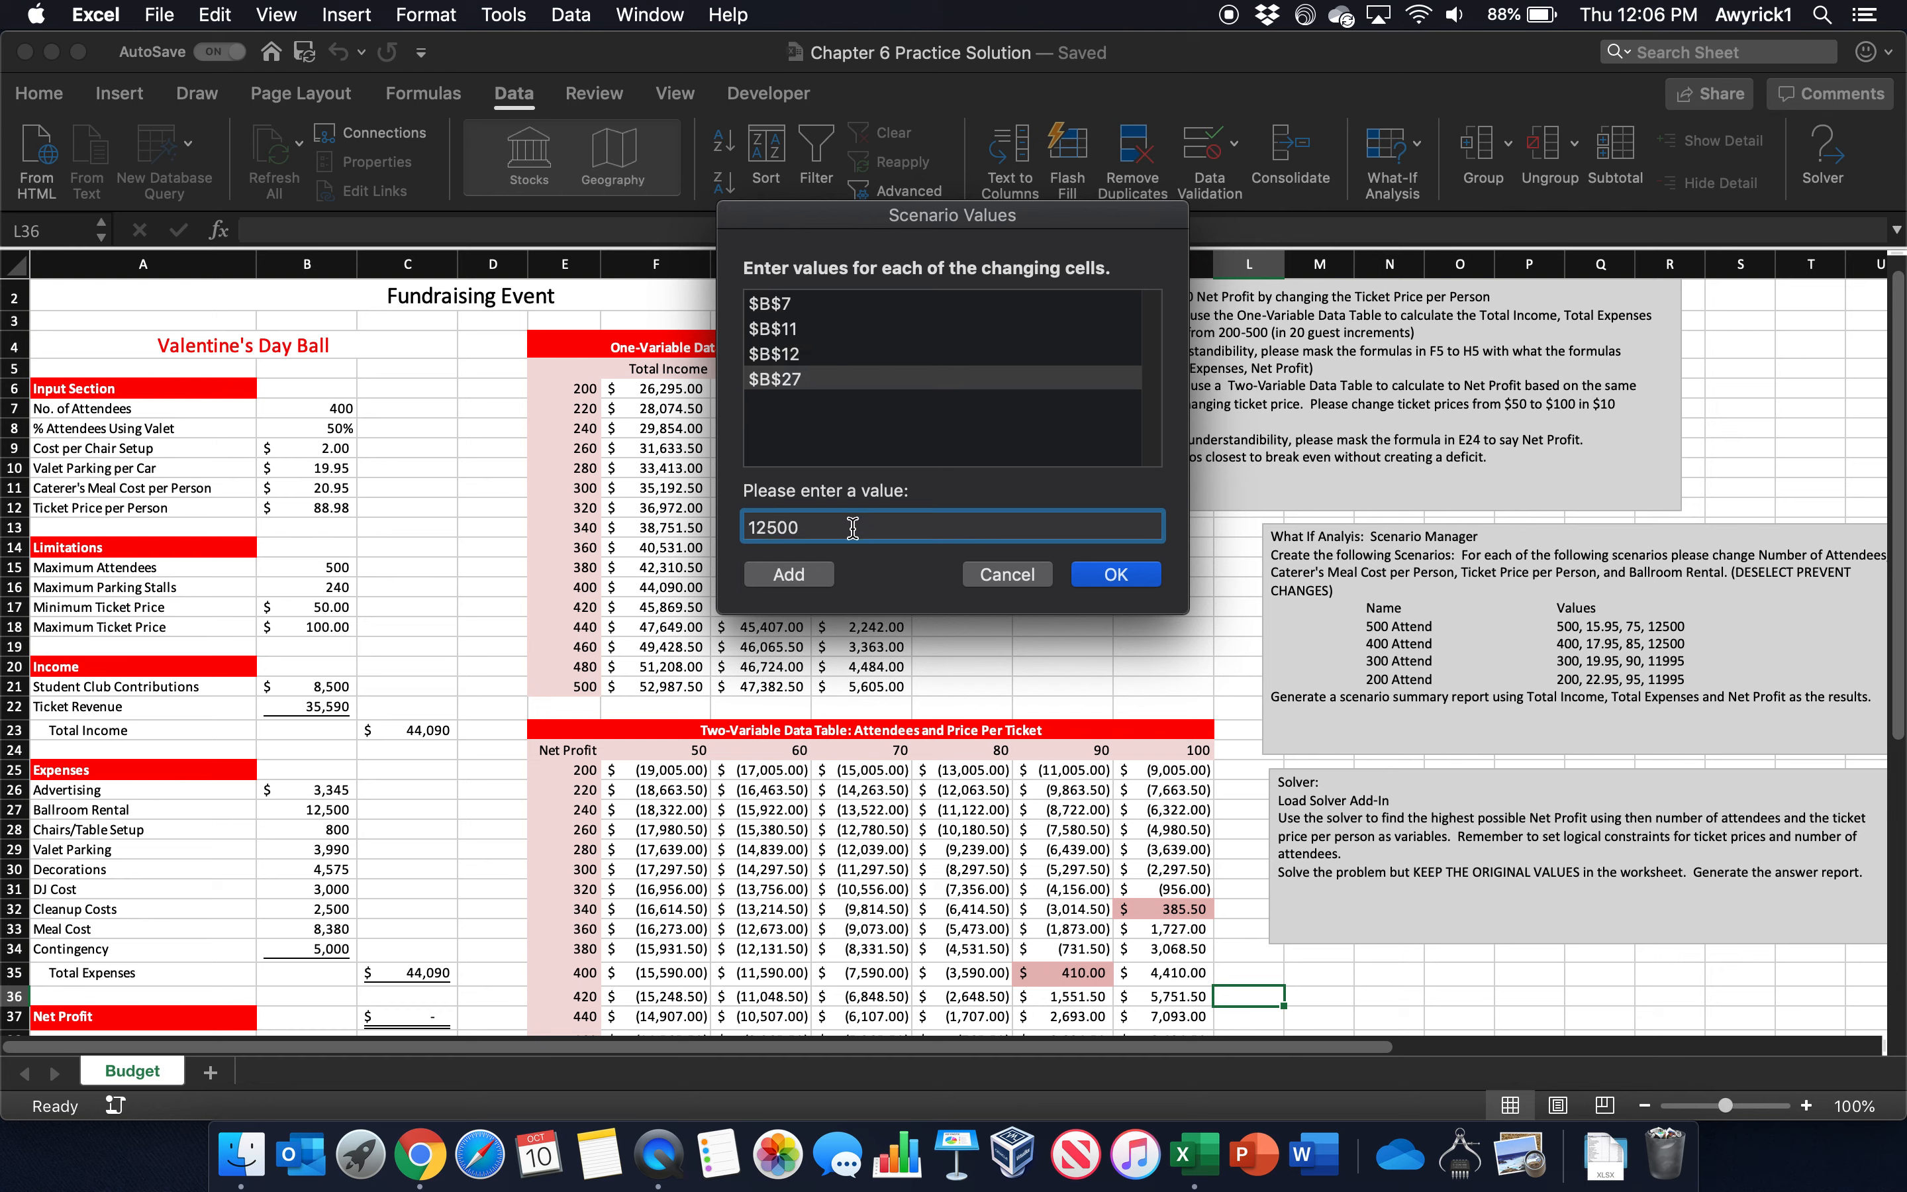
click(758, 579)
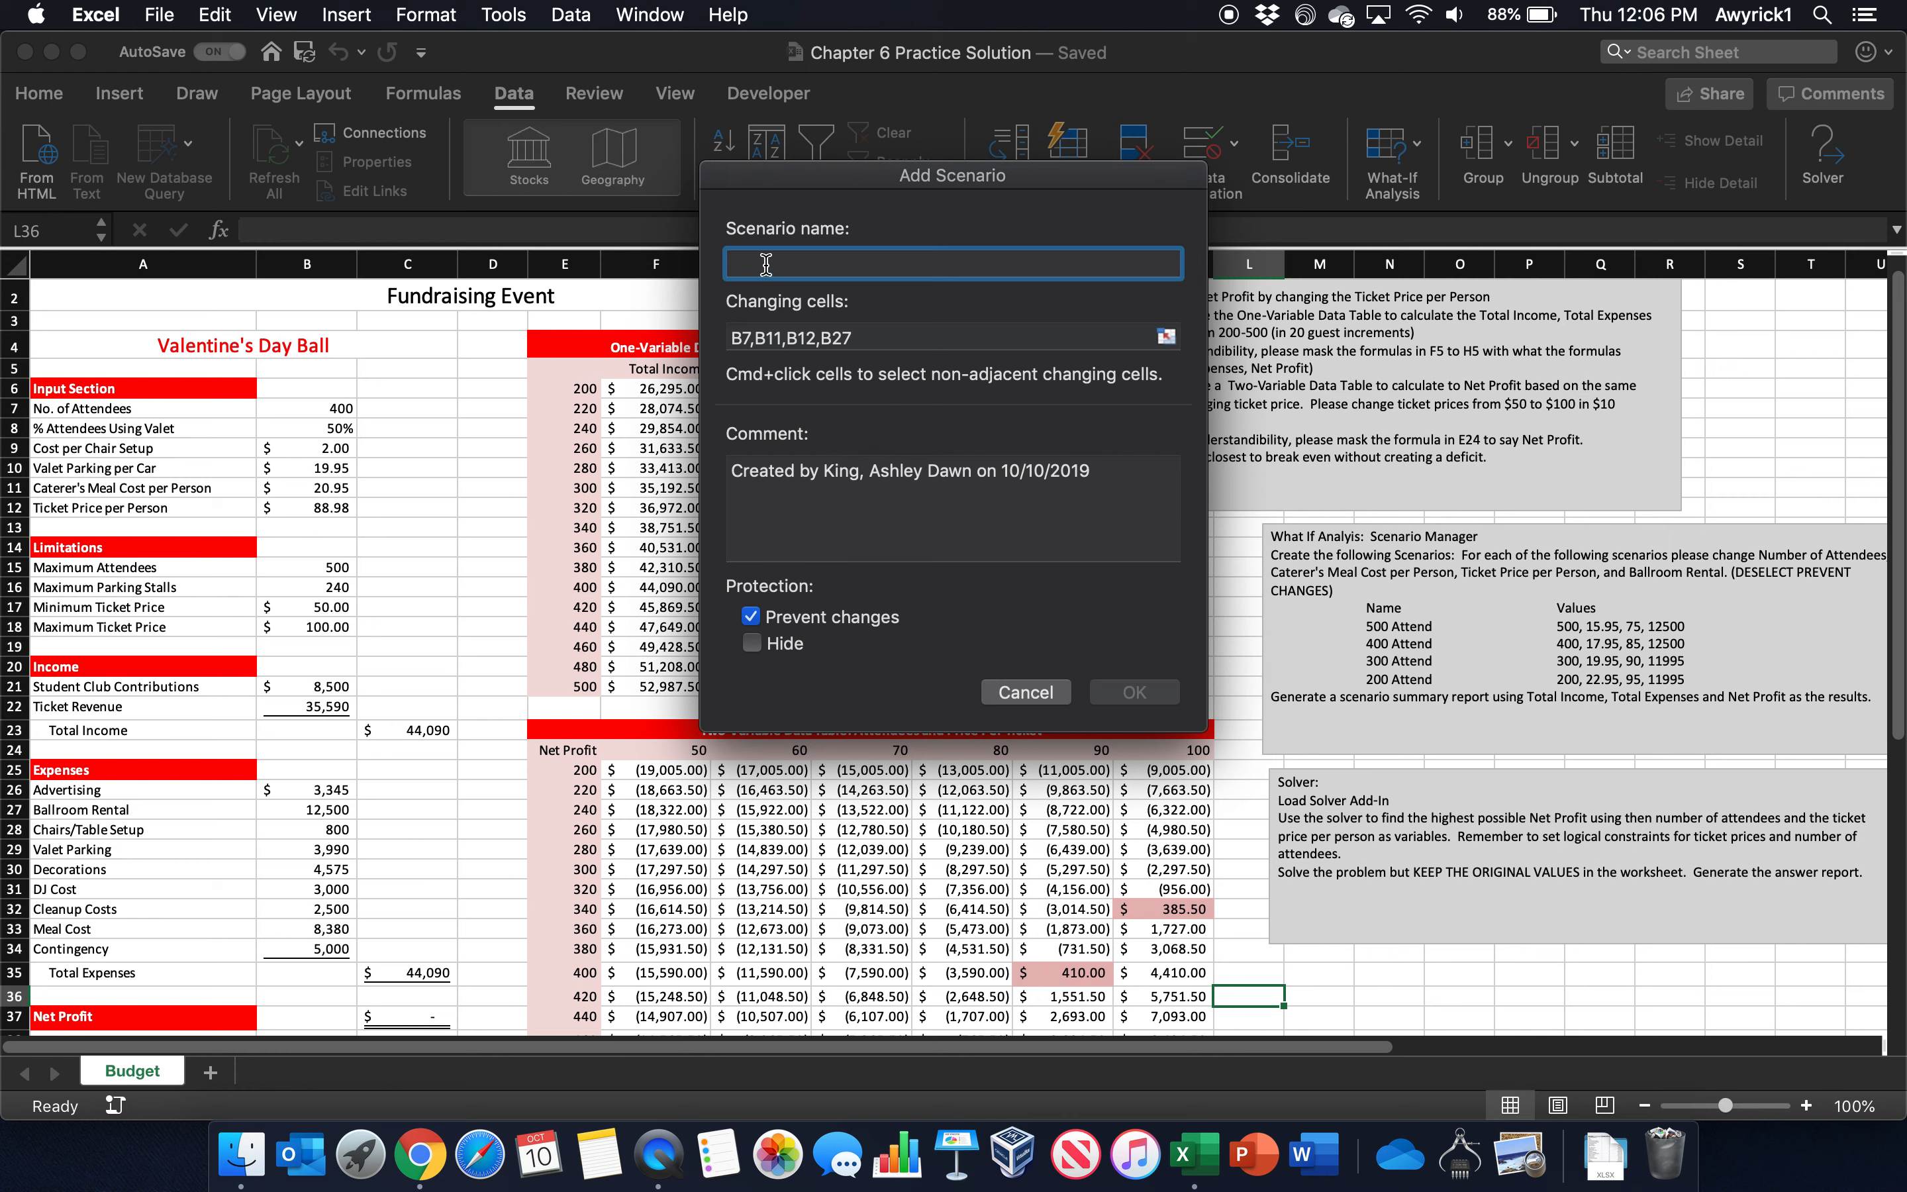
Step: Name the new scenario 300 Attend and deselect Prevent changes, keeping the same changing cells
text(300 Attend)
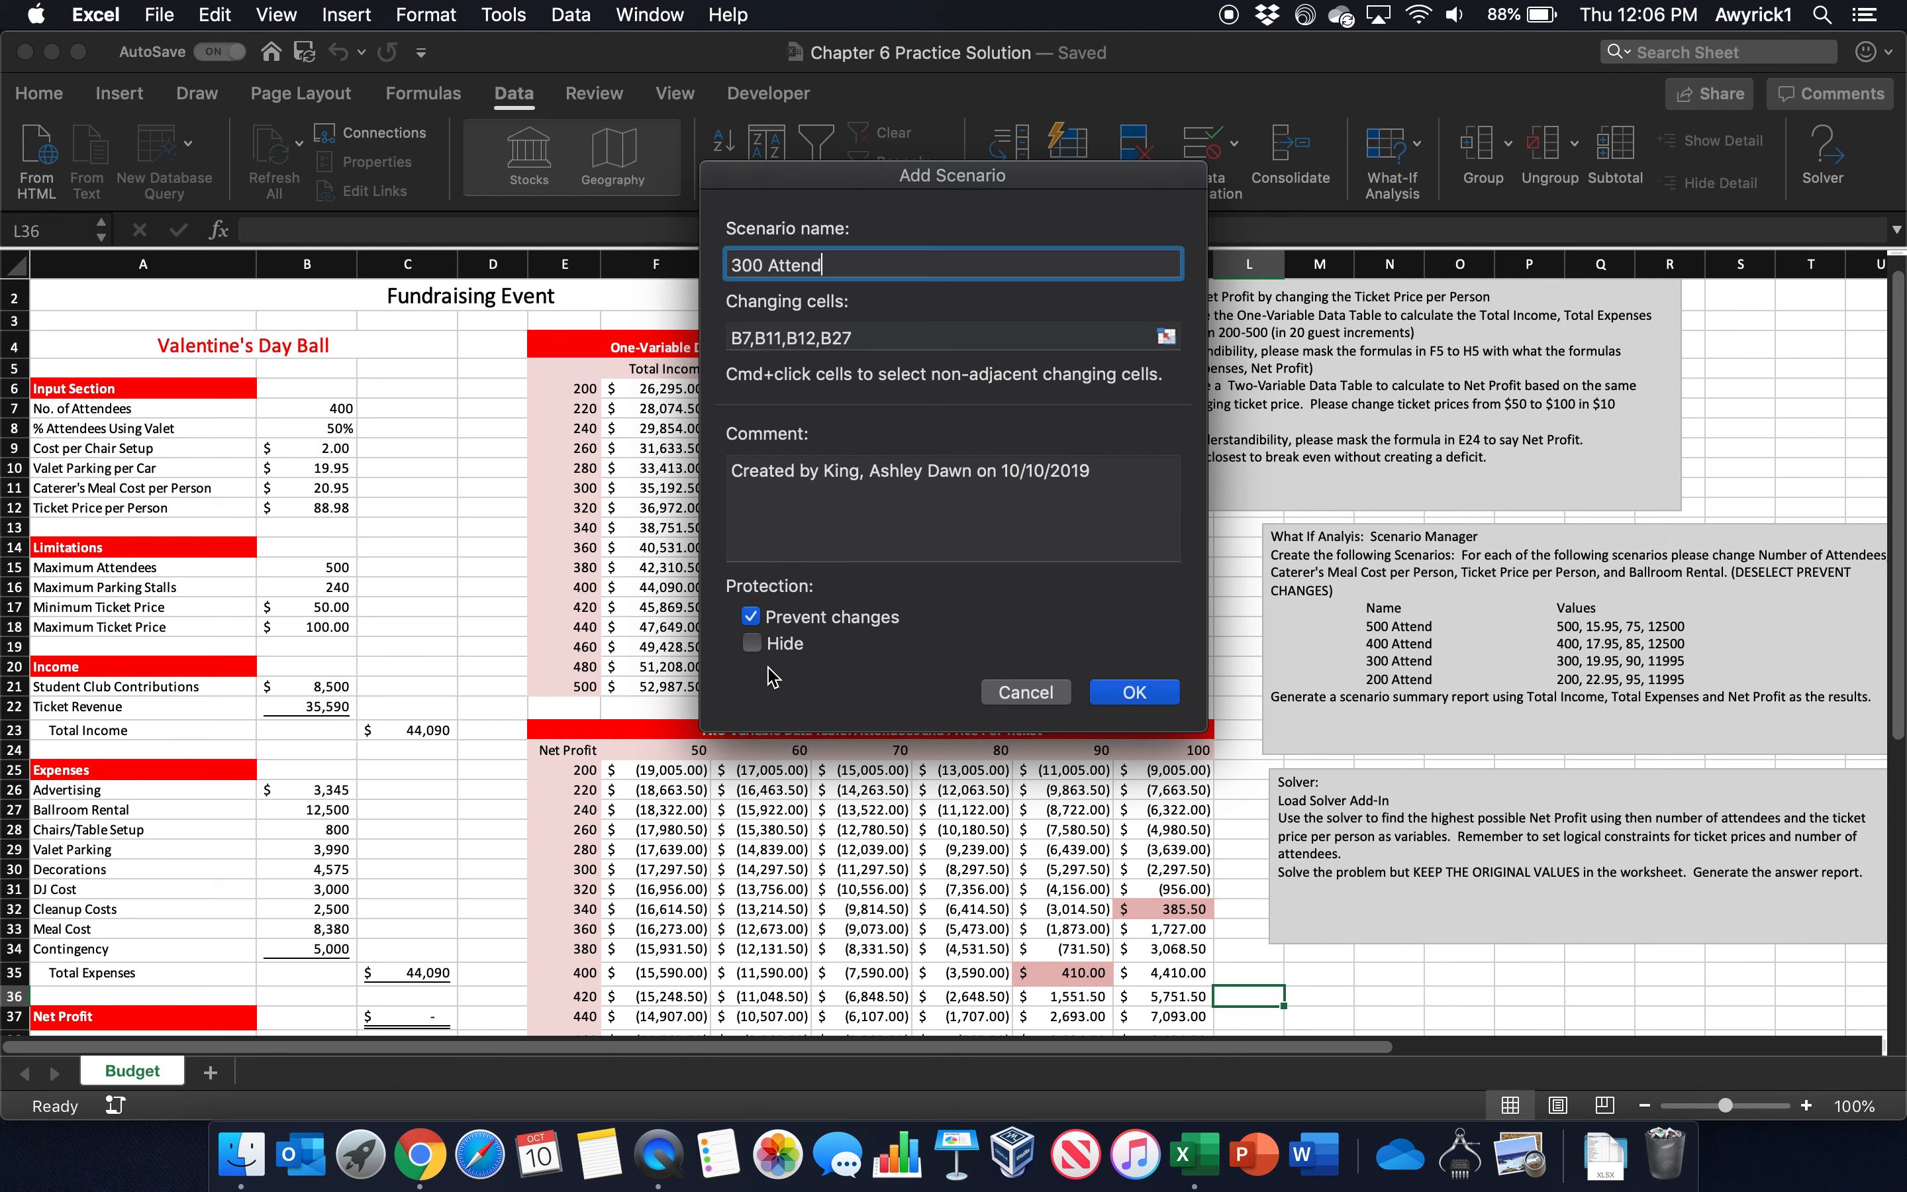
click(751, 616)
click(1160, 694)
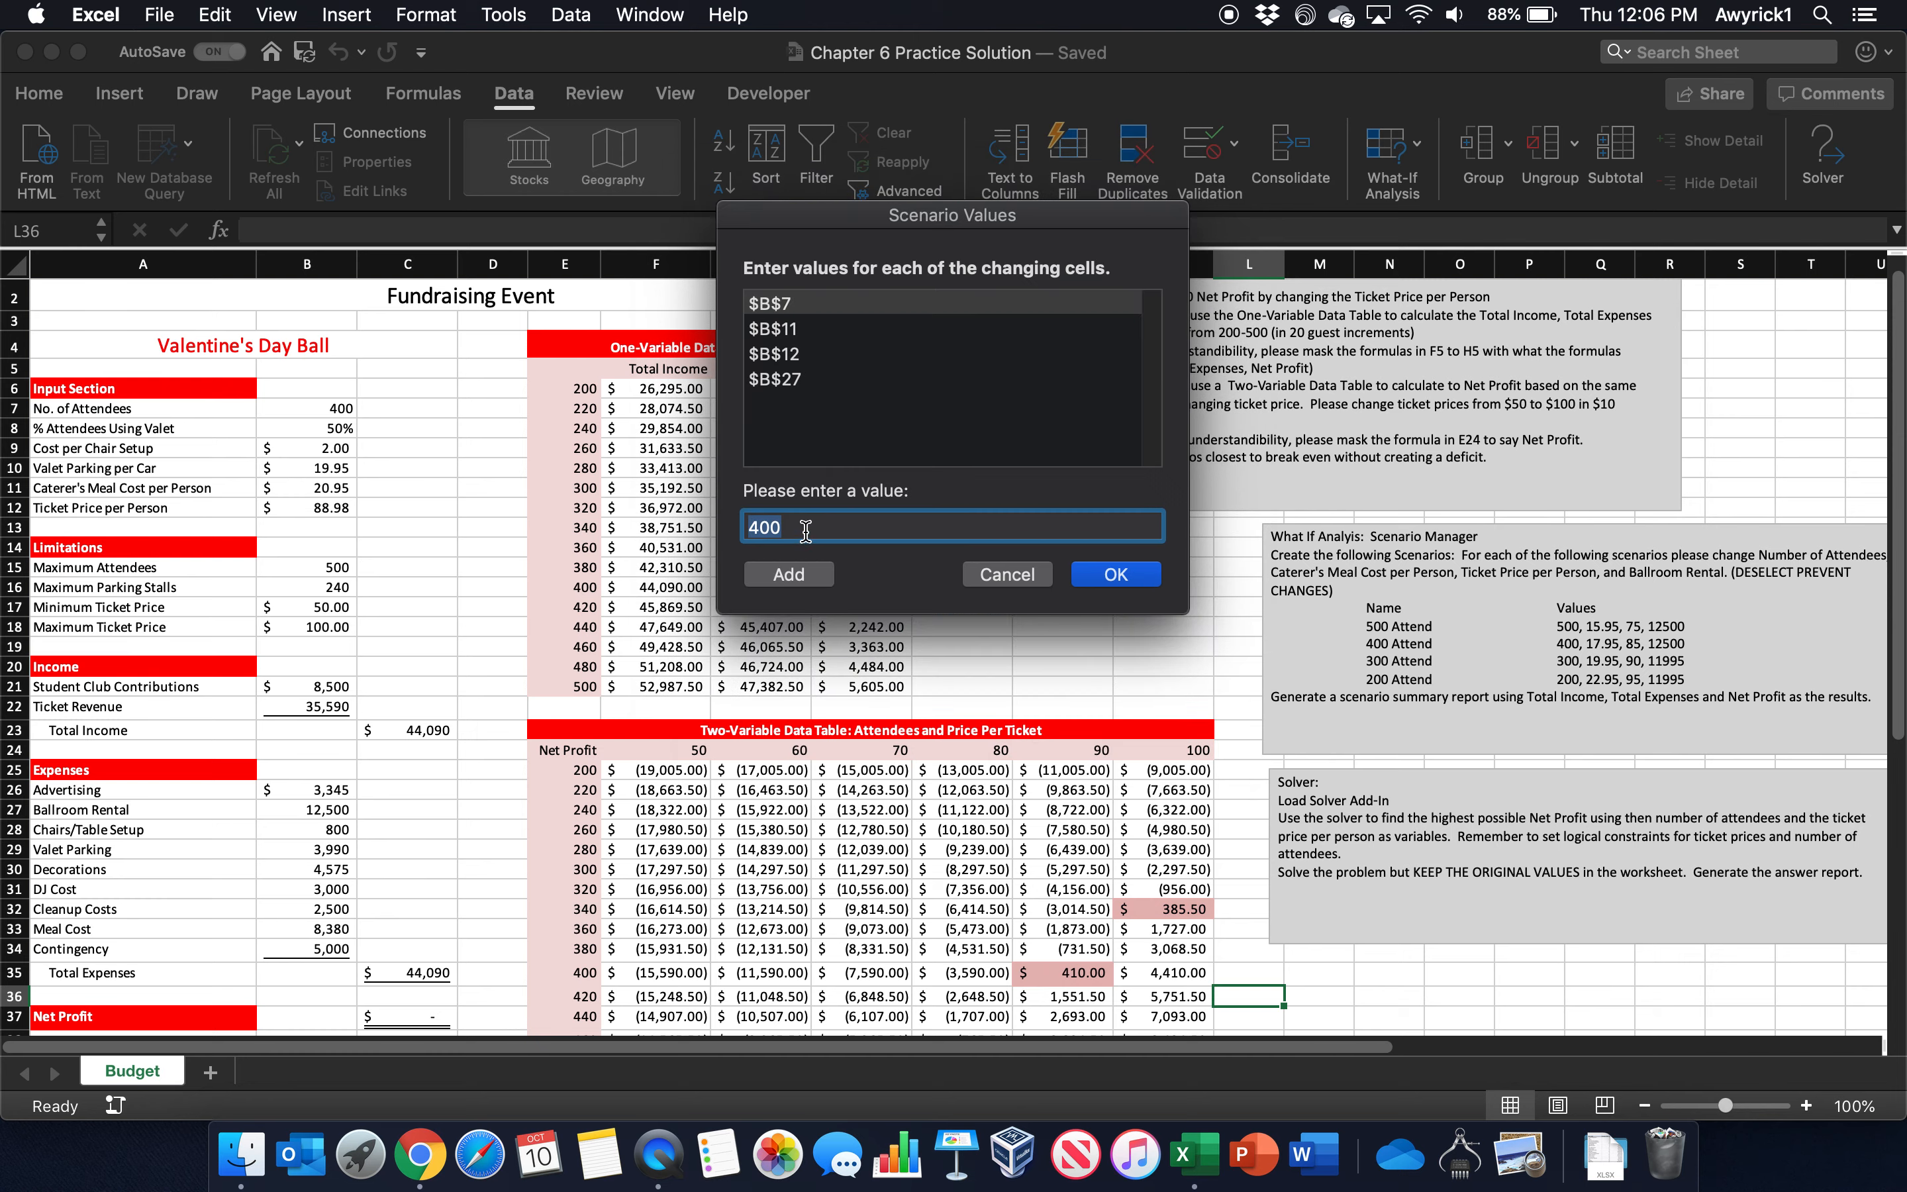
Step: Give the 300 Attend scenario the values 300 for B7, 19.95 for B11, 90 for B12 and 11995 for B27
text(3)
key(Tab)
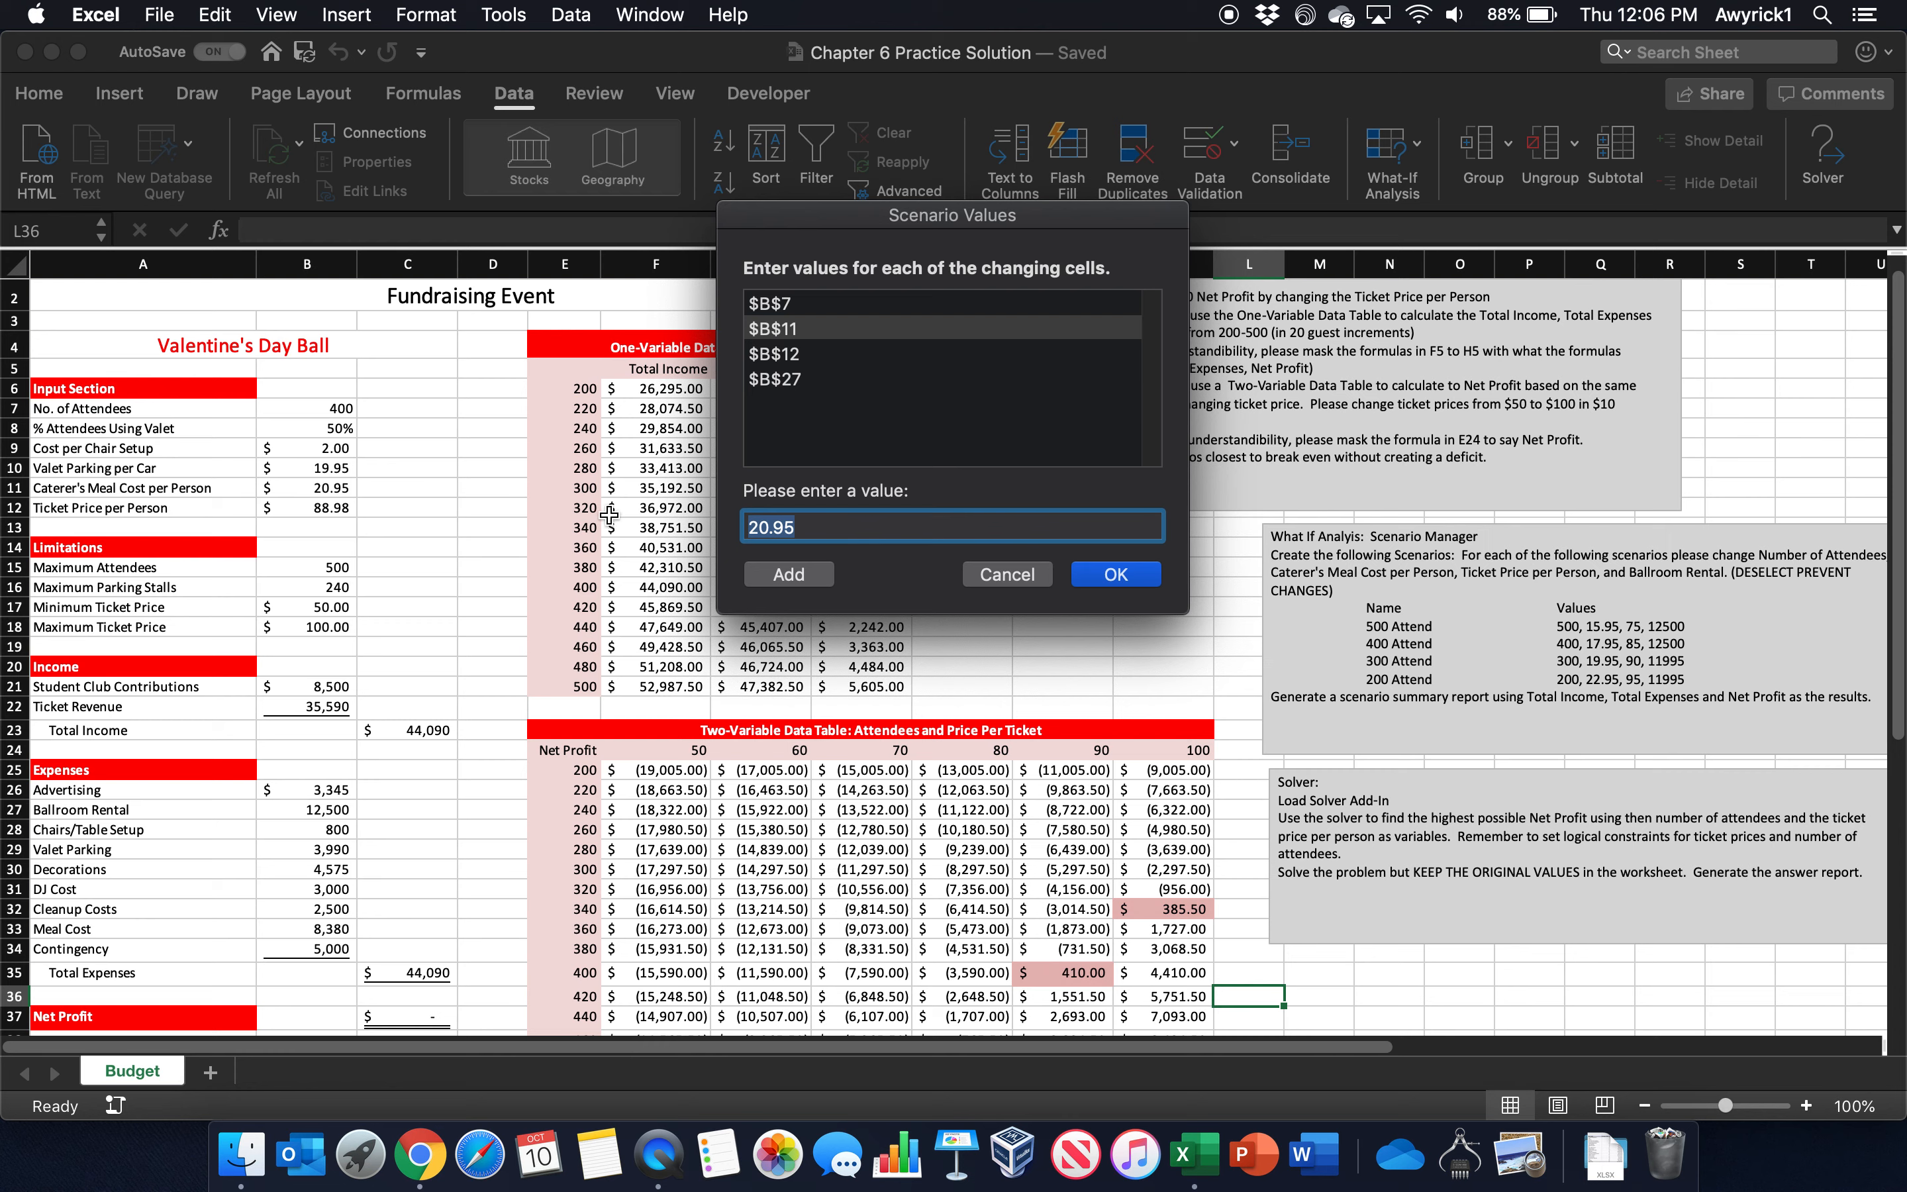
text(1)
click(780, 358)
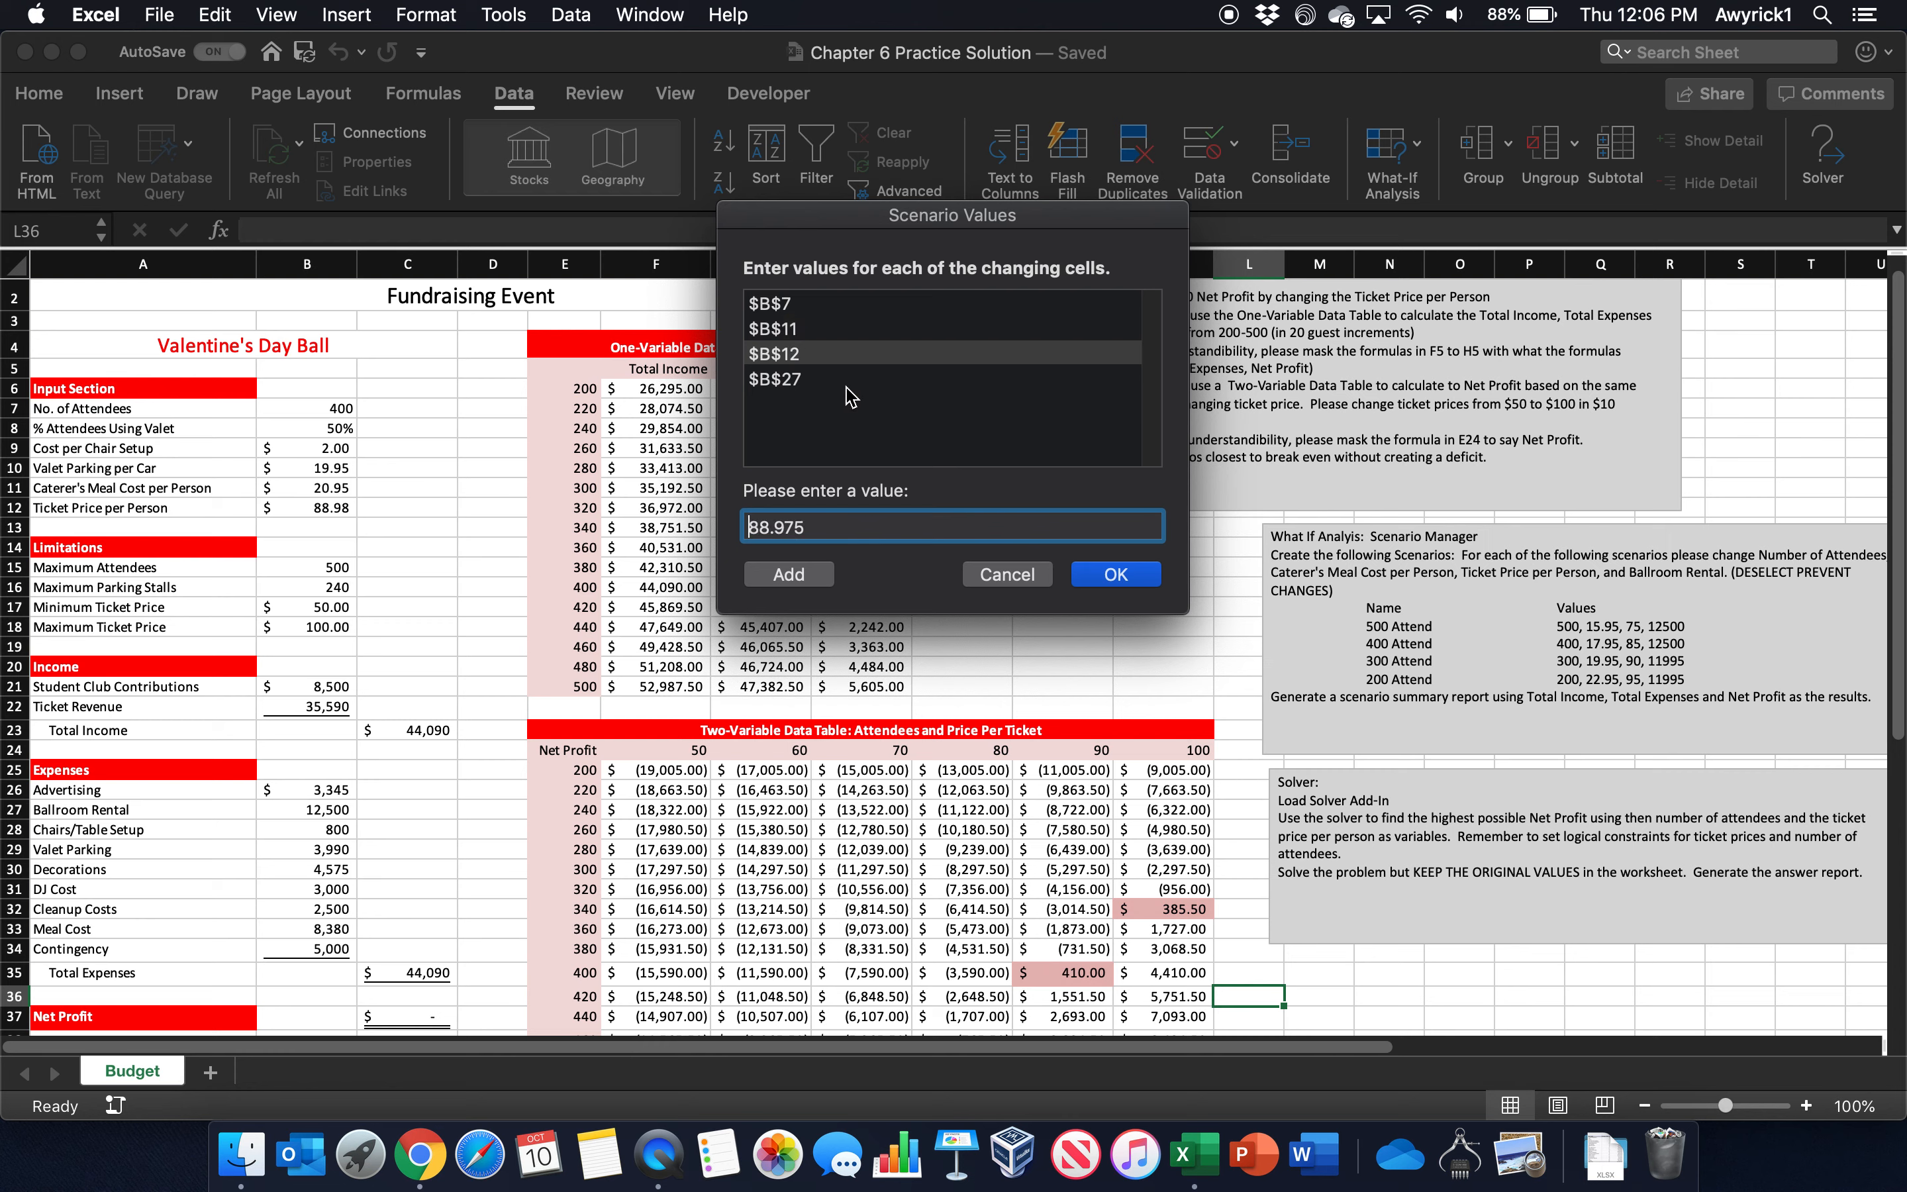
drag(833, 526, 658, 524)
text(90)
click(800, 380)
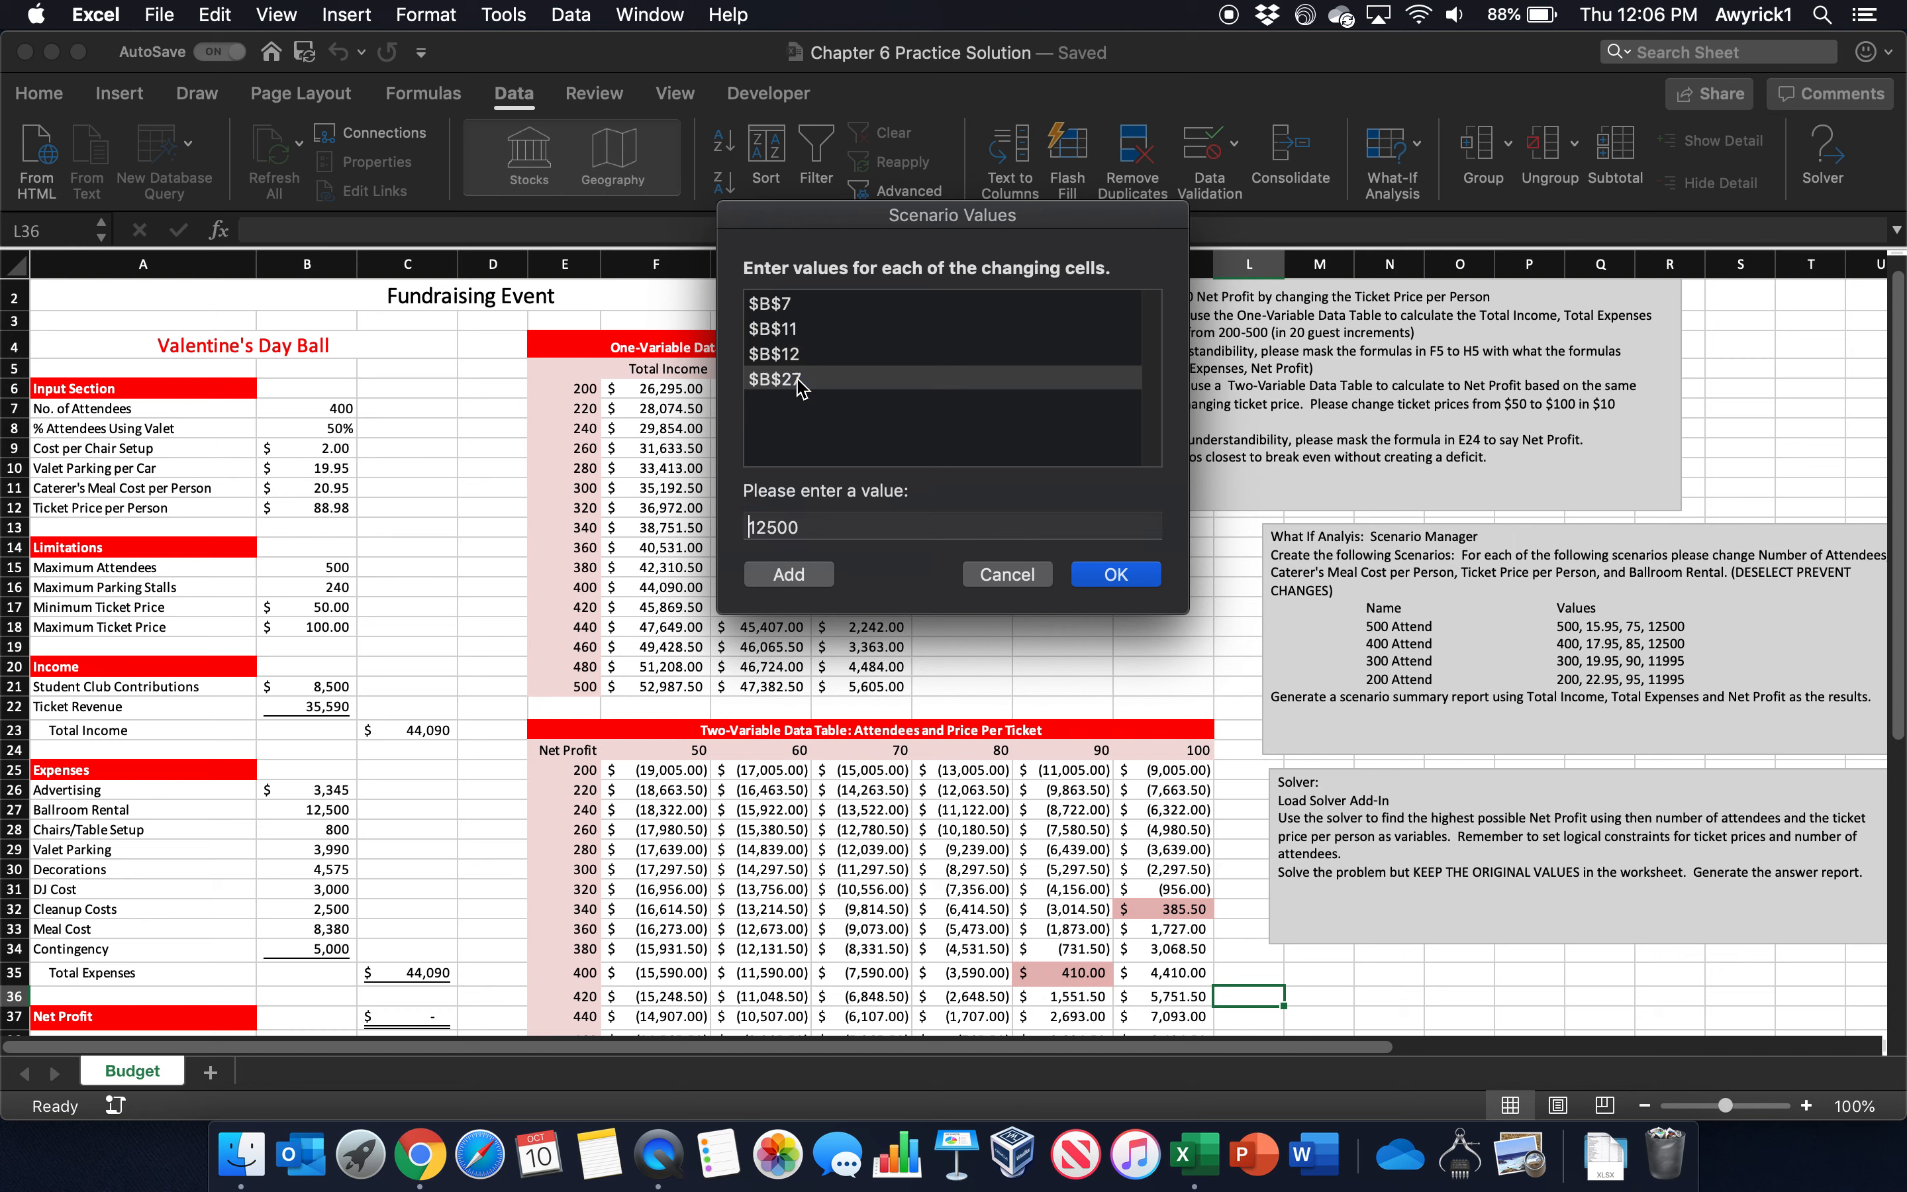
drag(836, 533, 630, 516)
text(11995)
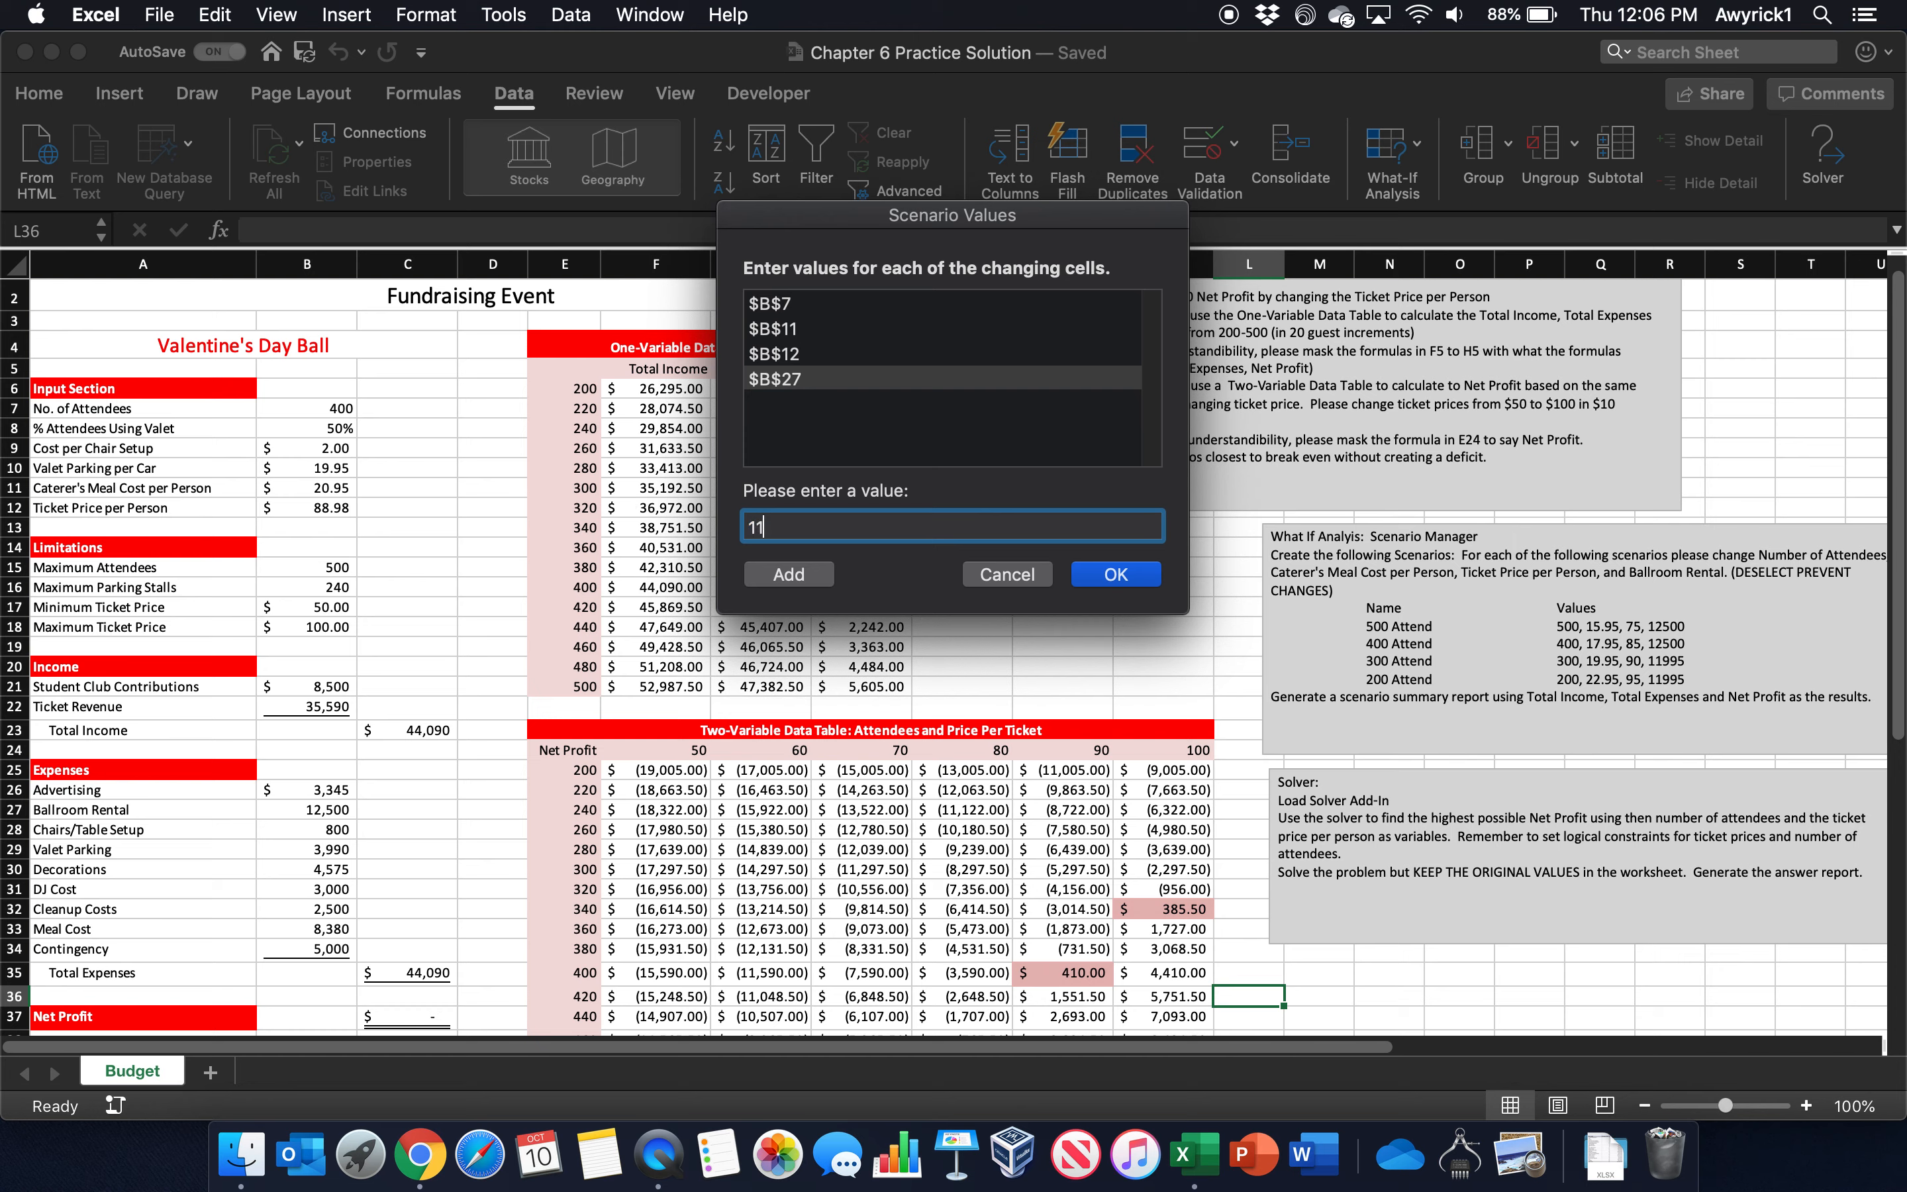
click(812, 583)
Step: Name the new scenario 200 Attend and deselect Prevent changes, keeping the same changing cells
text(200 Attend)
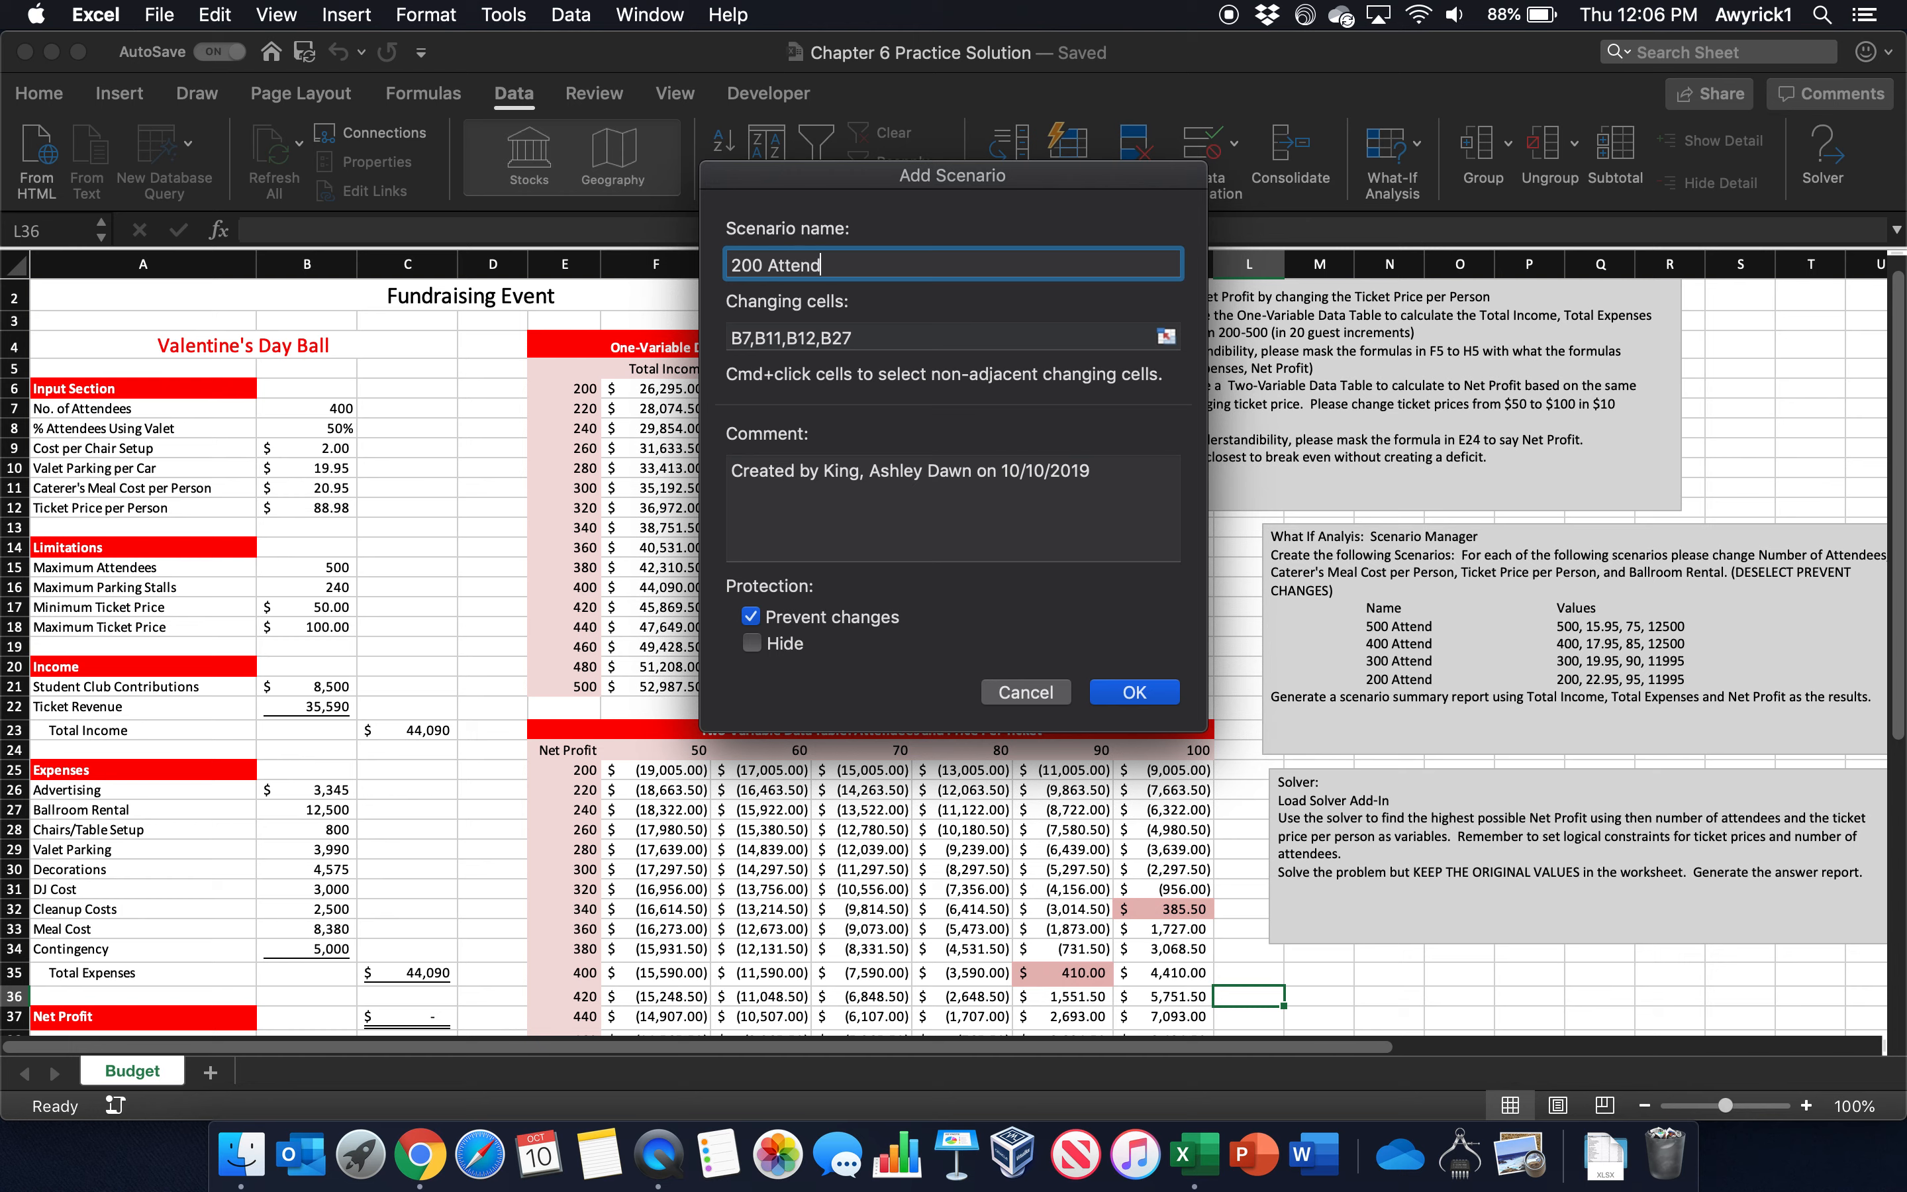
click(750, 617)
click(1135, 691)
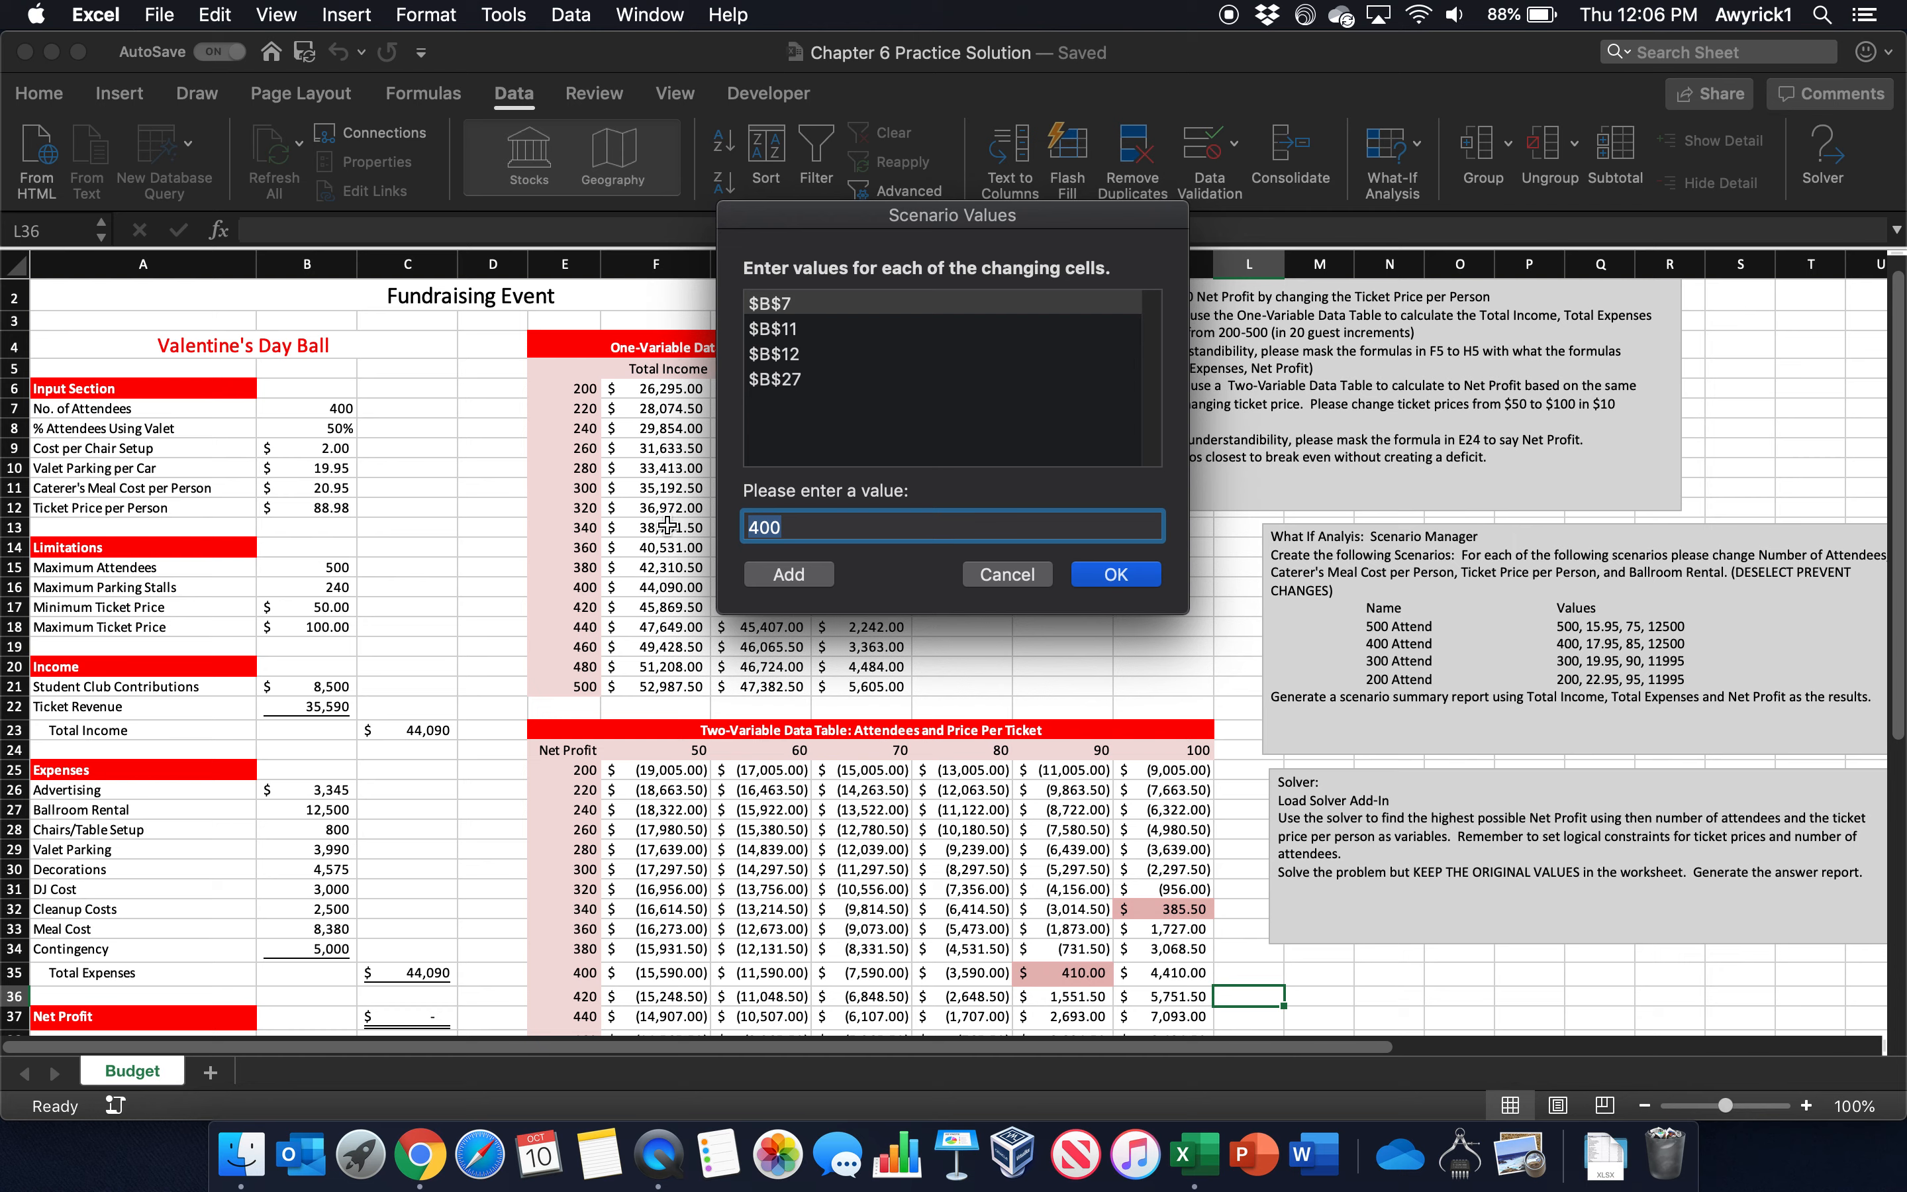
Step: Give the 200 Attend scenario the values 200 for B7, 22.95 for B11, 95 for B12 and 11995 for B27
text(200)
click(778, 330)
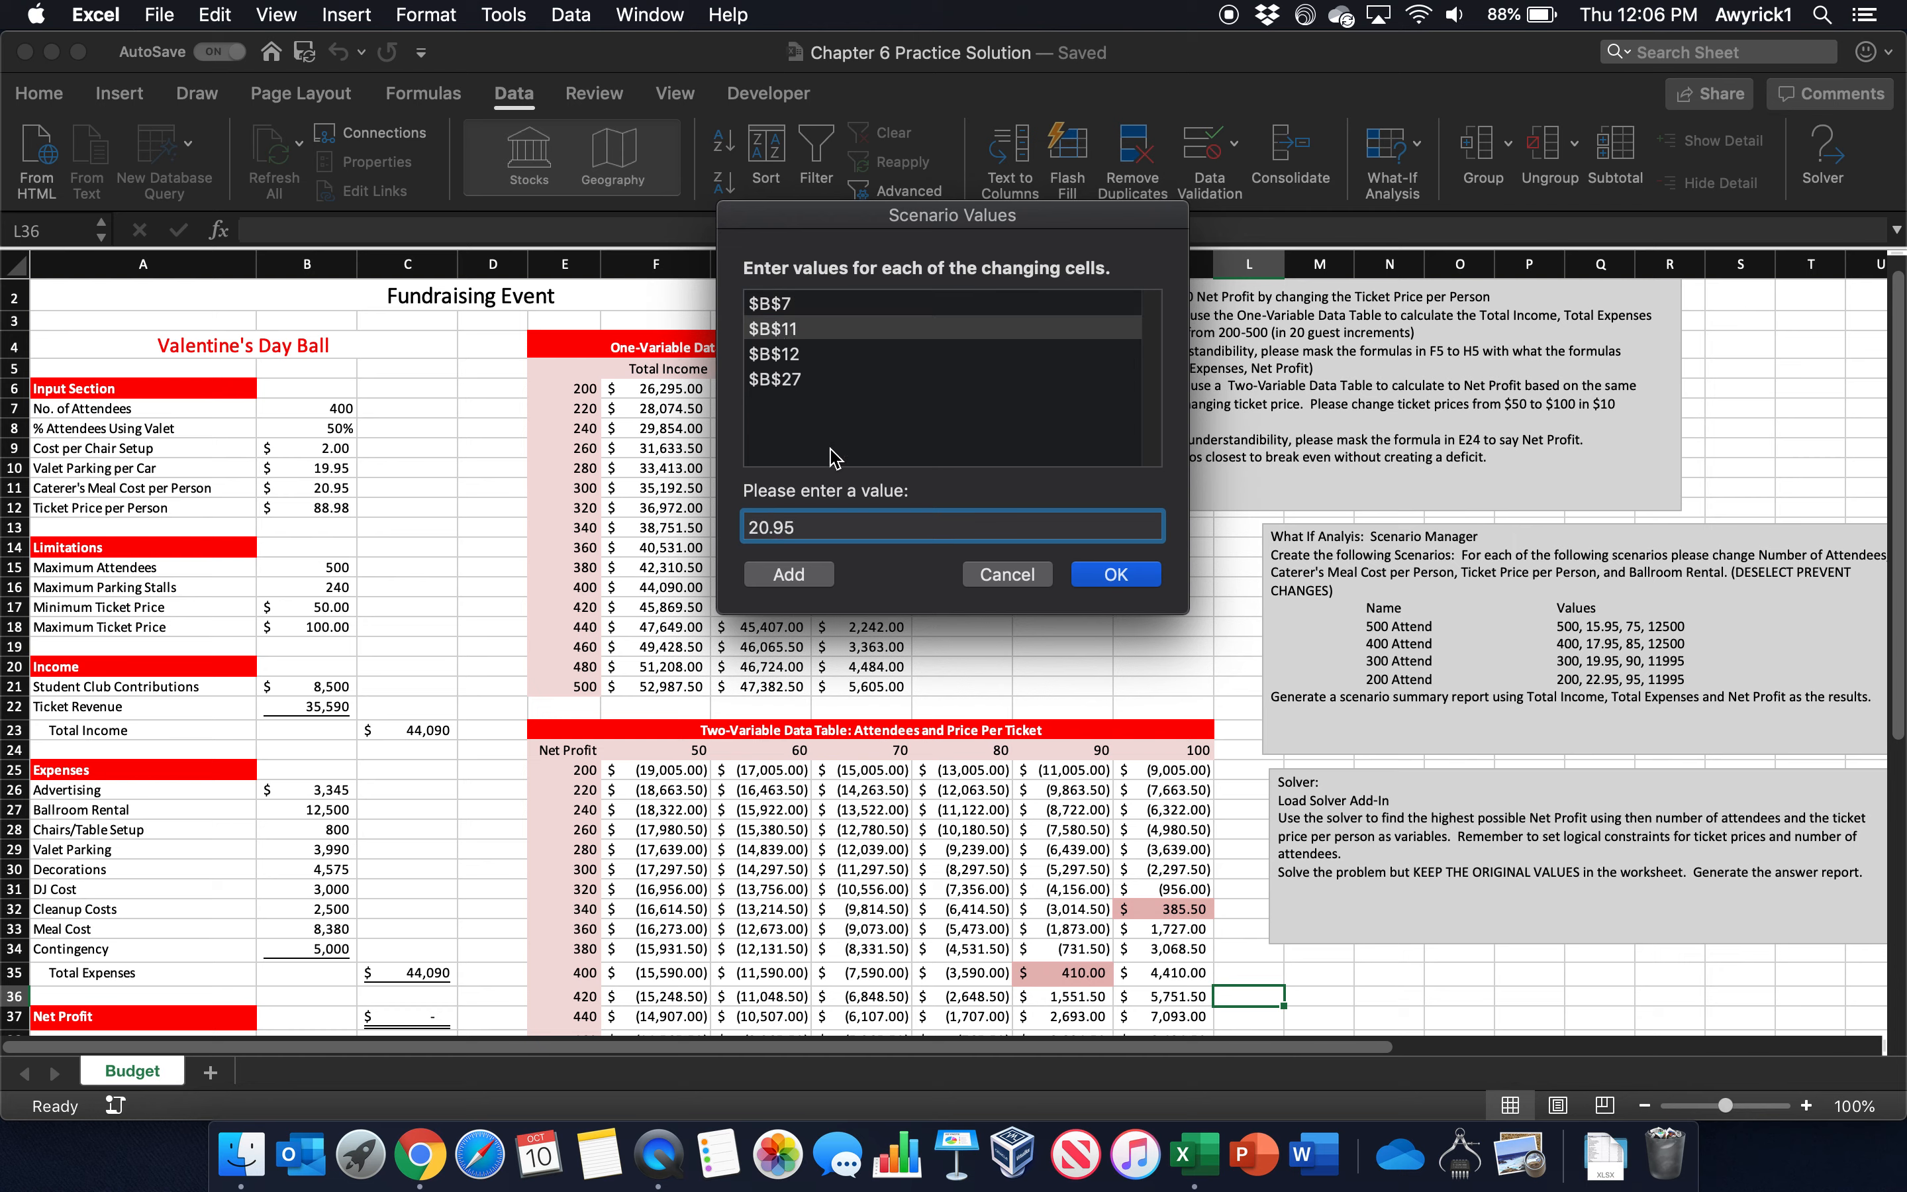
double_click(805, 523)
text(22)
click(816, 355)
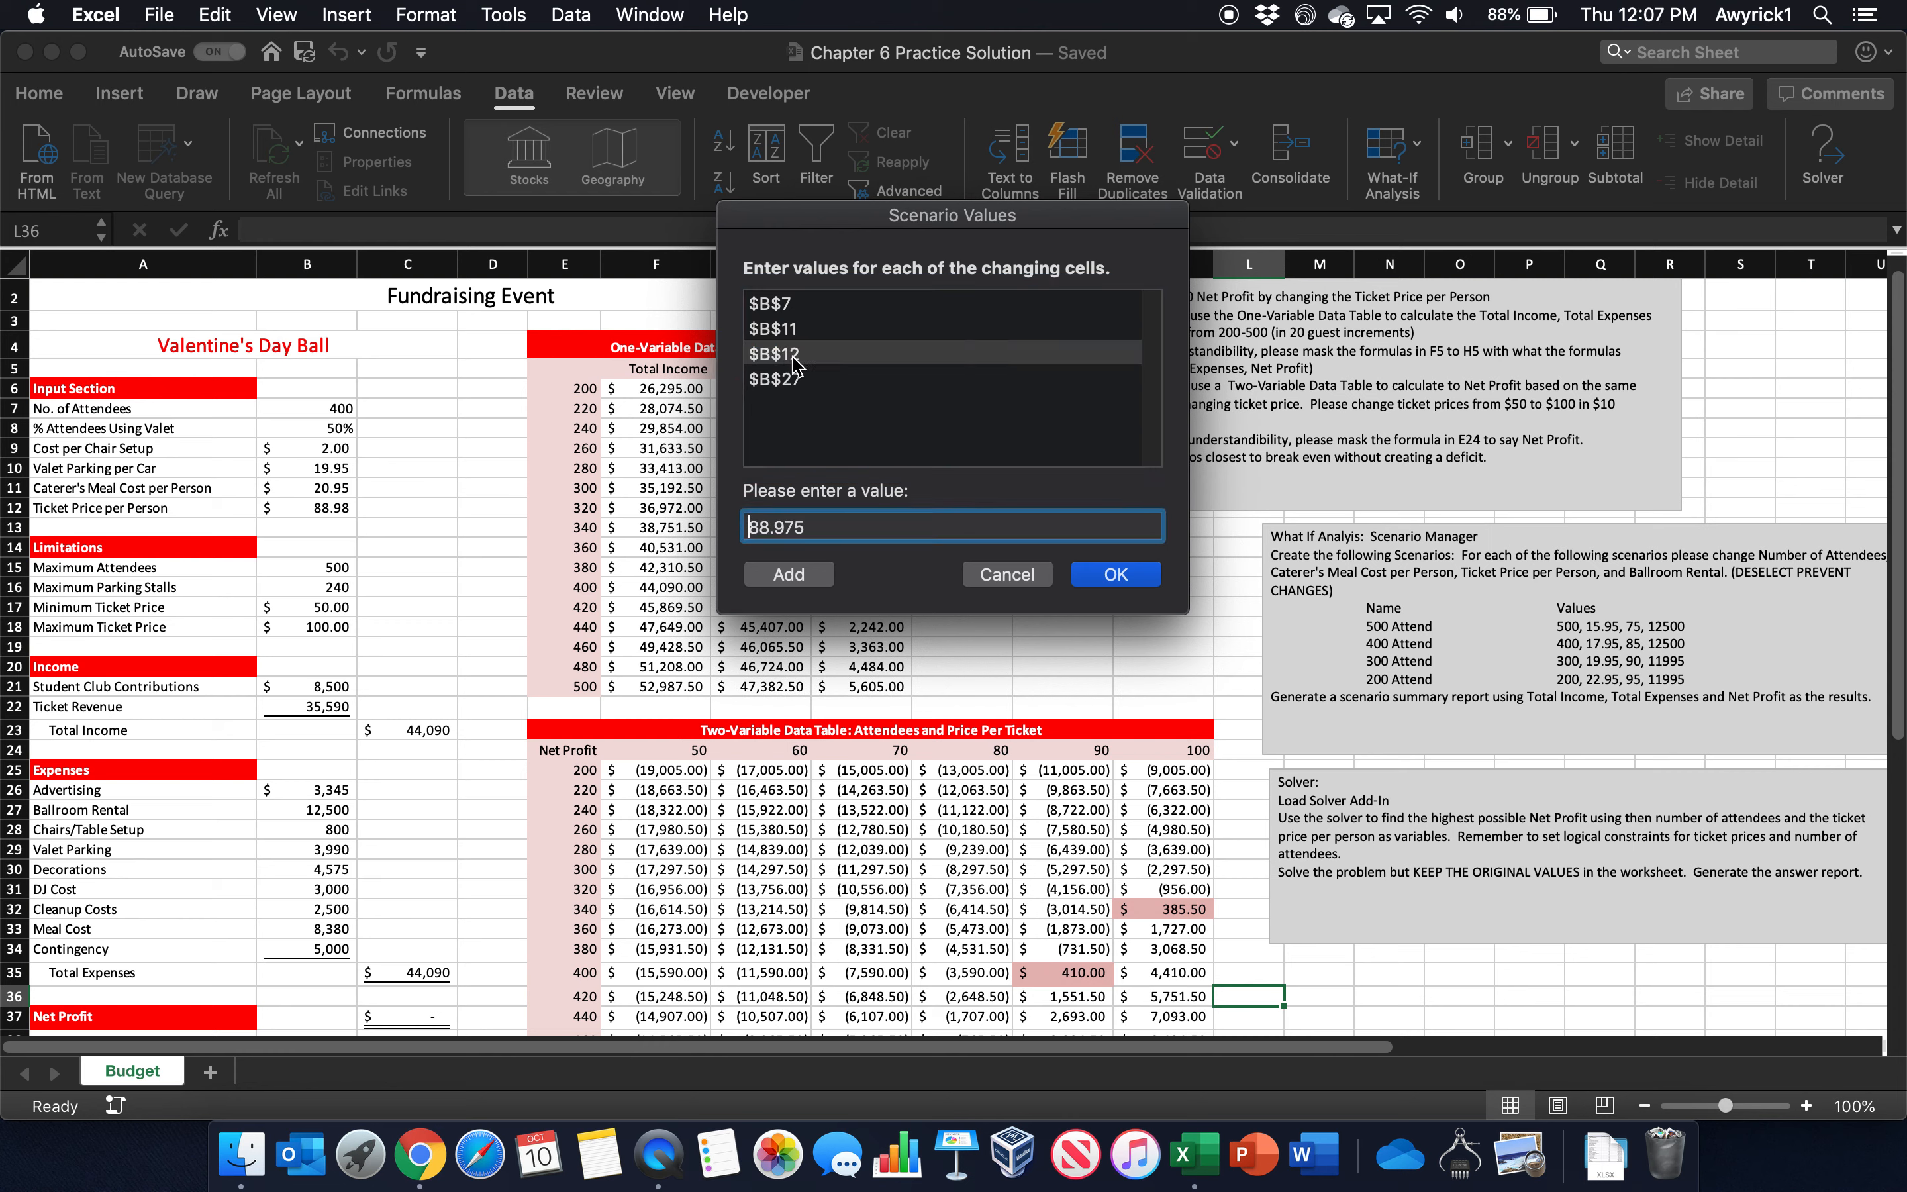
drag(804, 526, 577, 487)
text(95)
key(Tab)
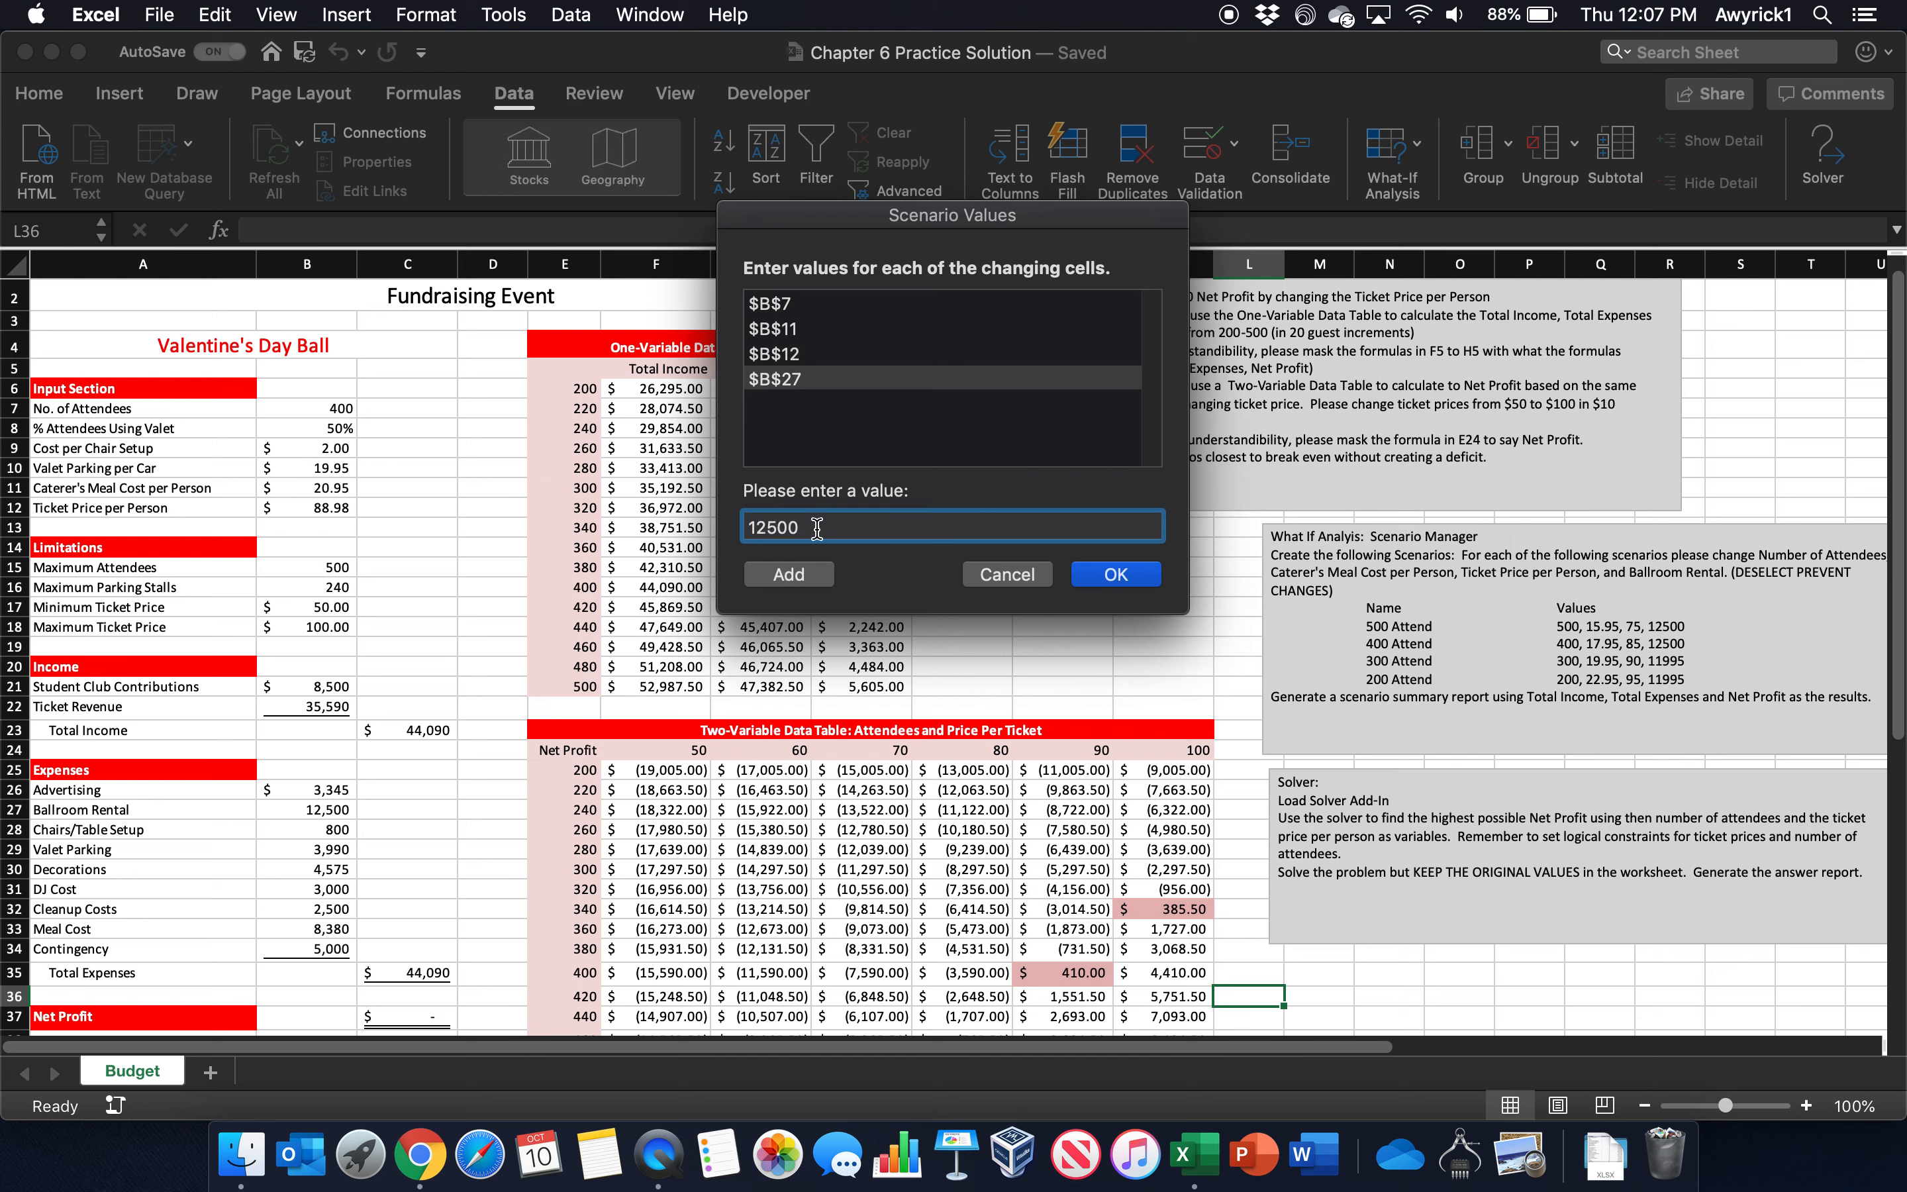
text(11995)
click(1155, 580)
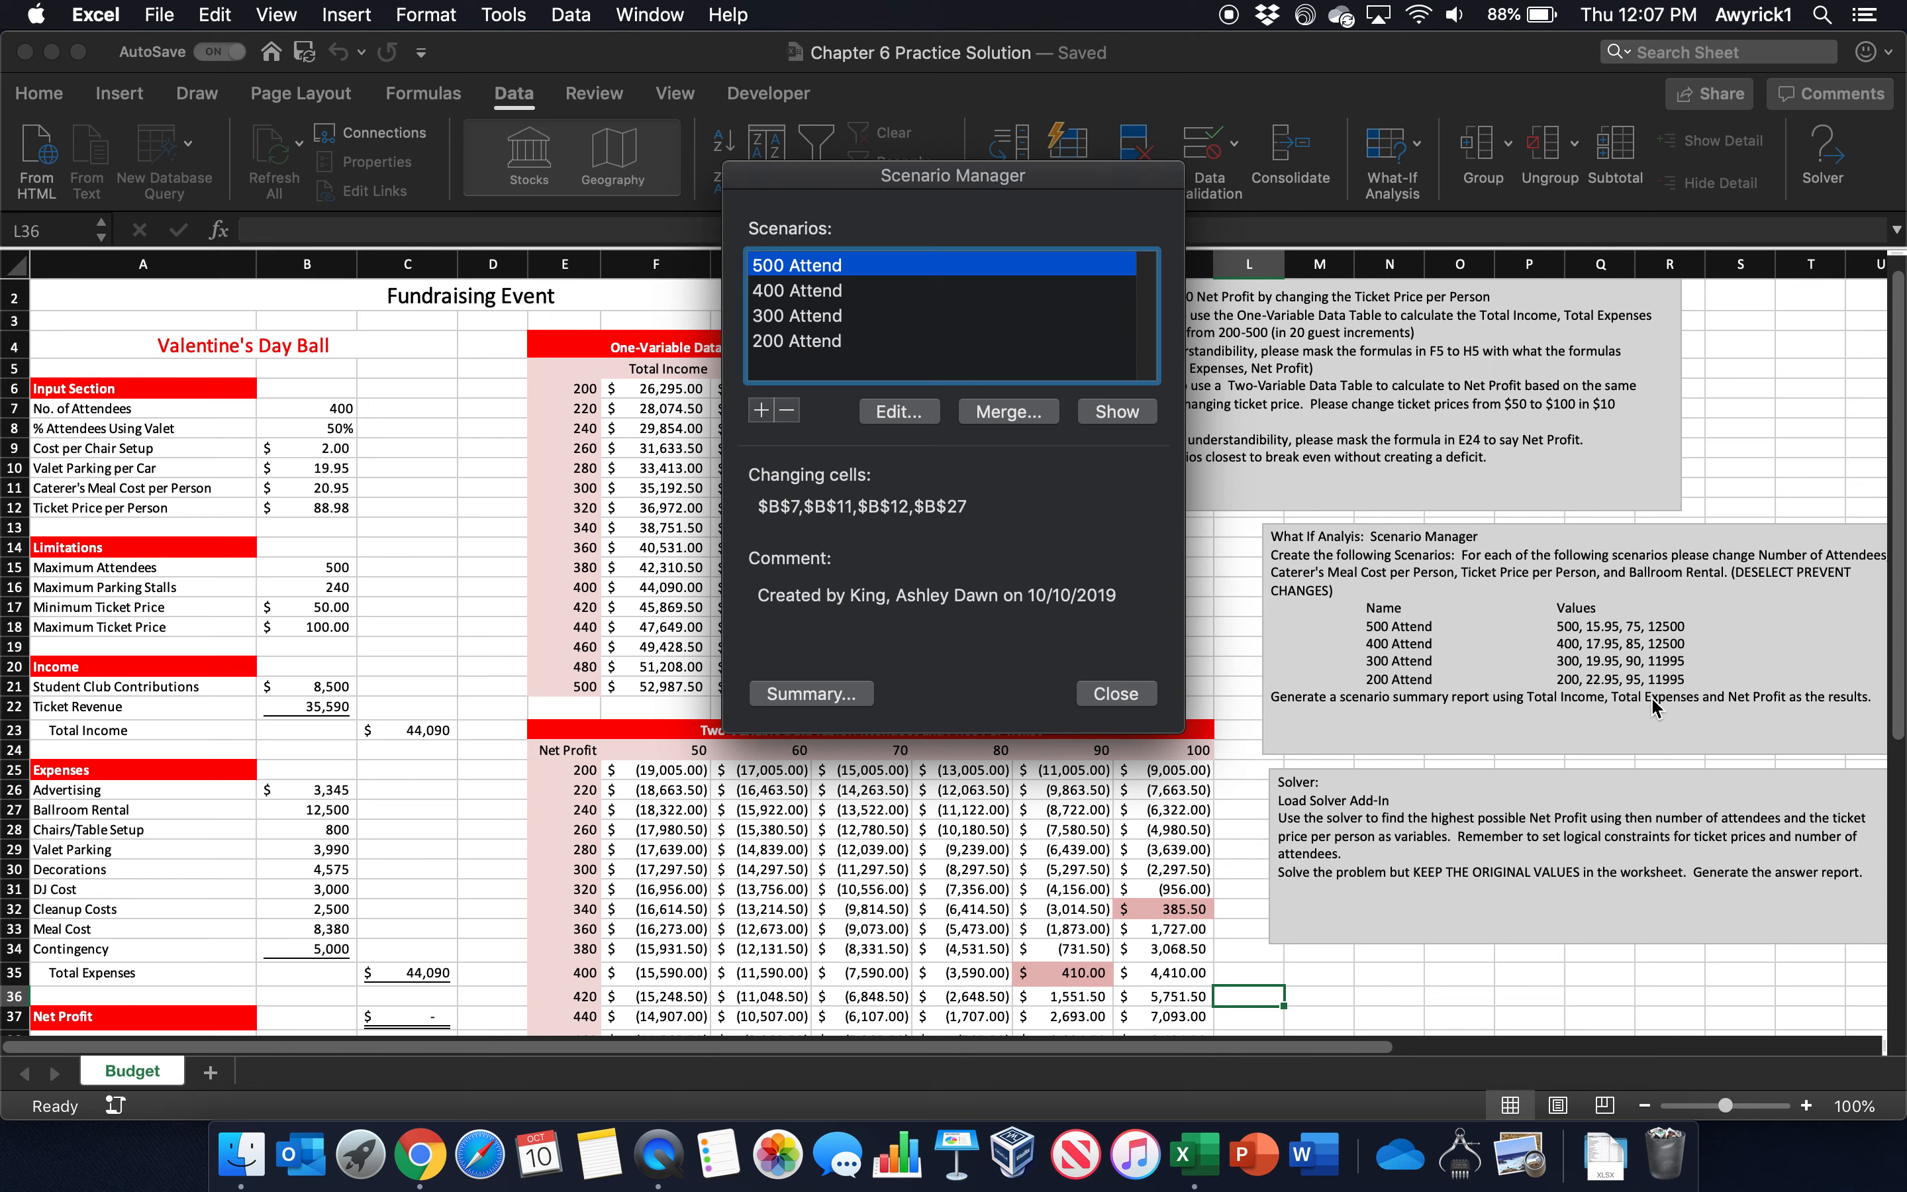
drag(1045, 183, 1244, 146)
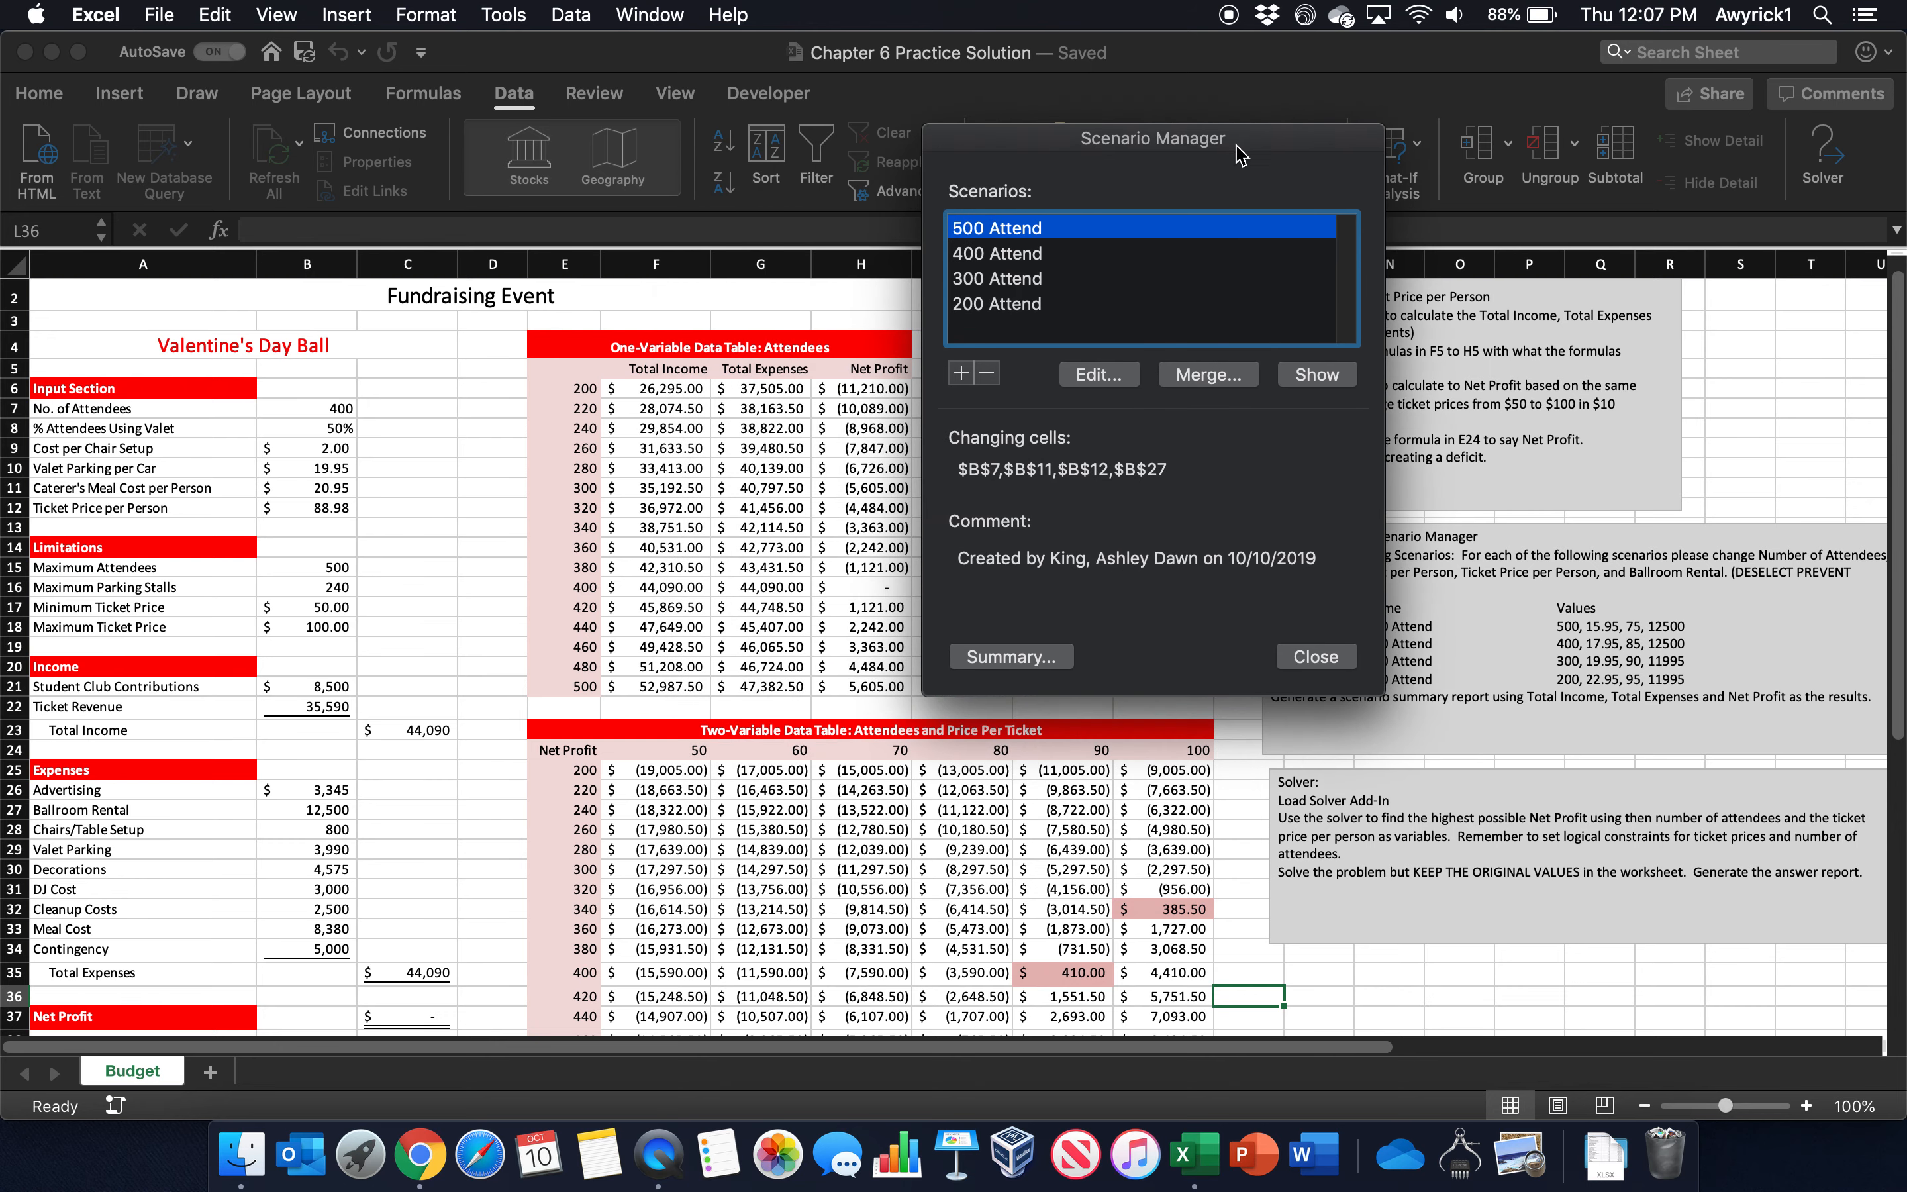
Step: Generate a scenario summary report of the attendance scenarios with result cells C23, C35 and C37
click(996, 656)
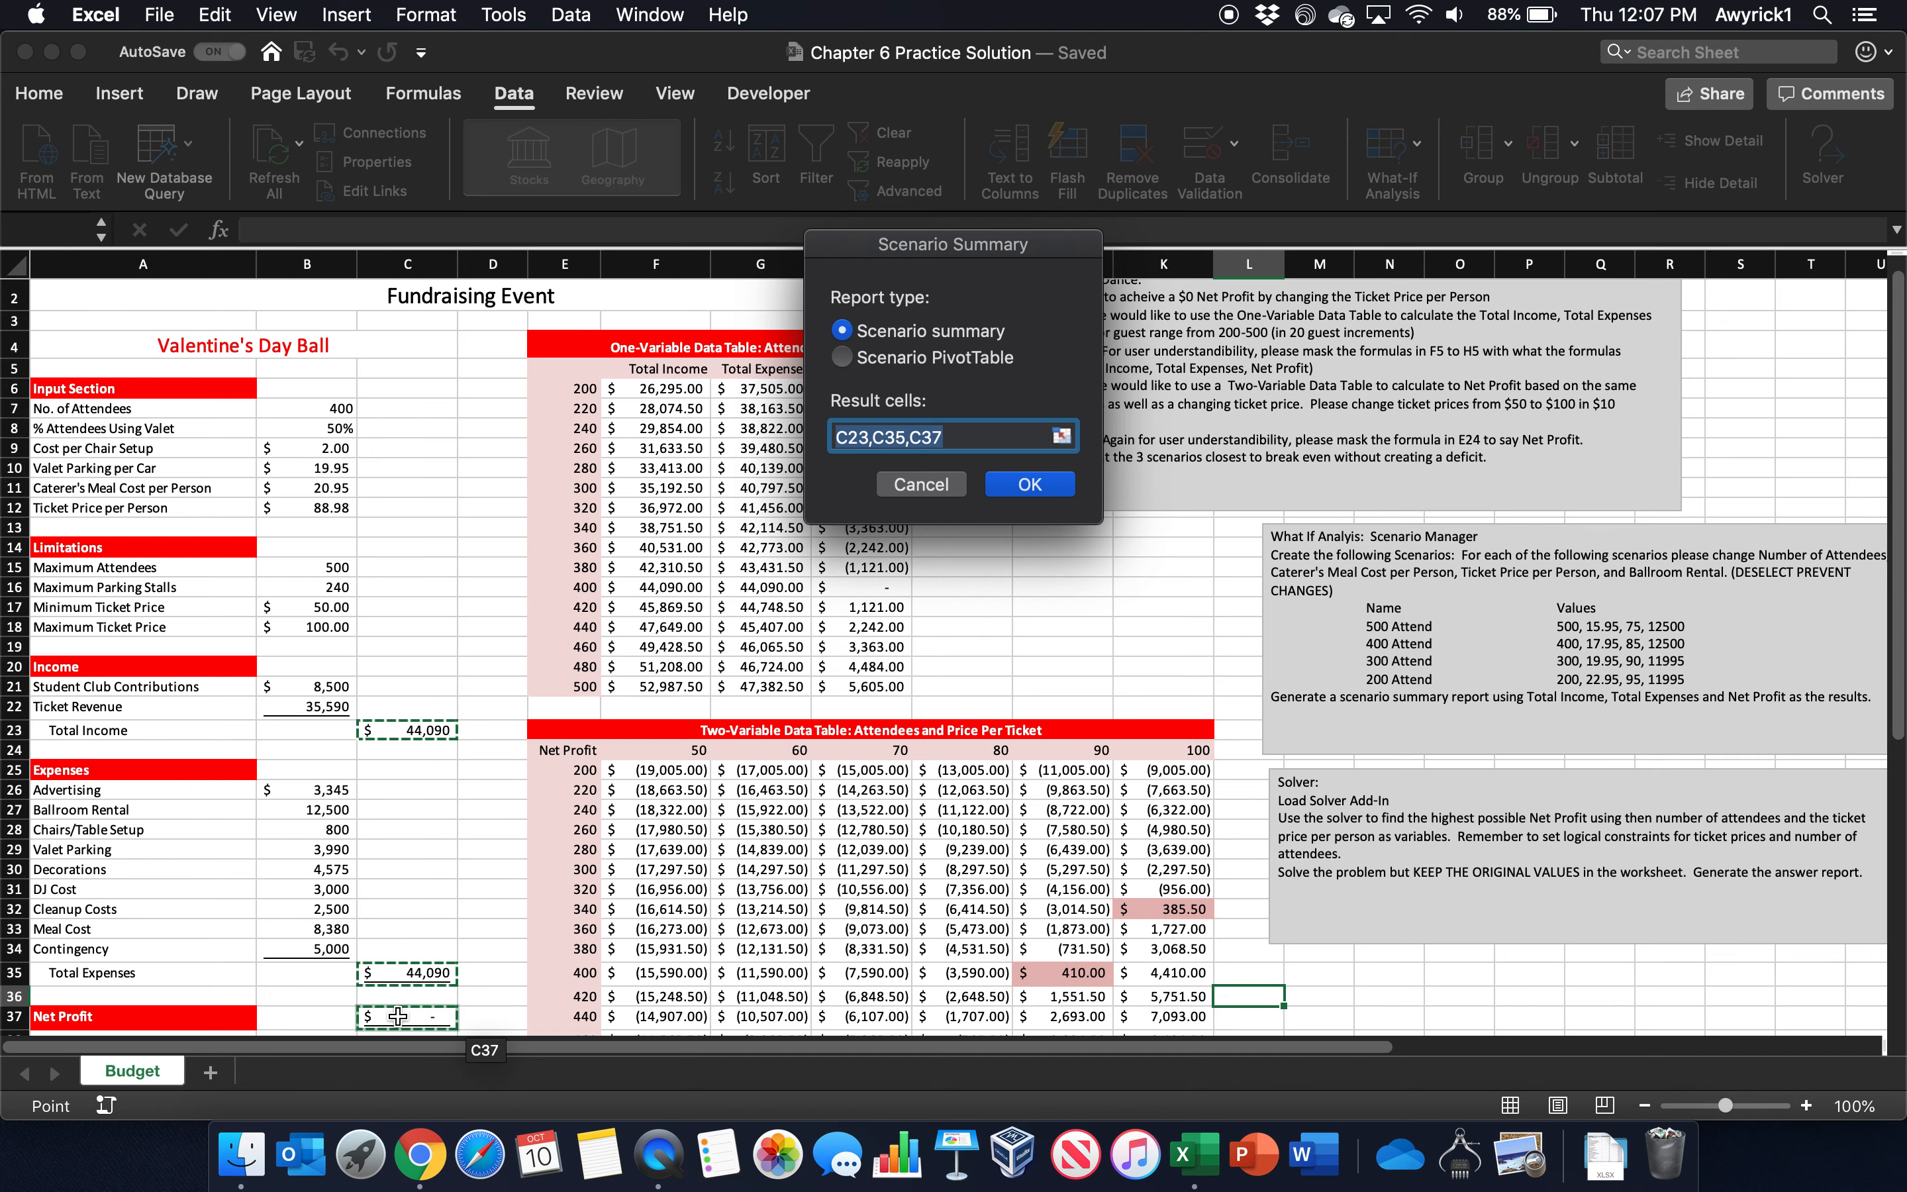
click(1030, 484)
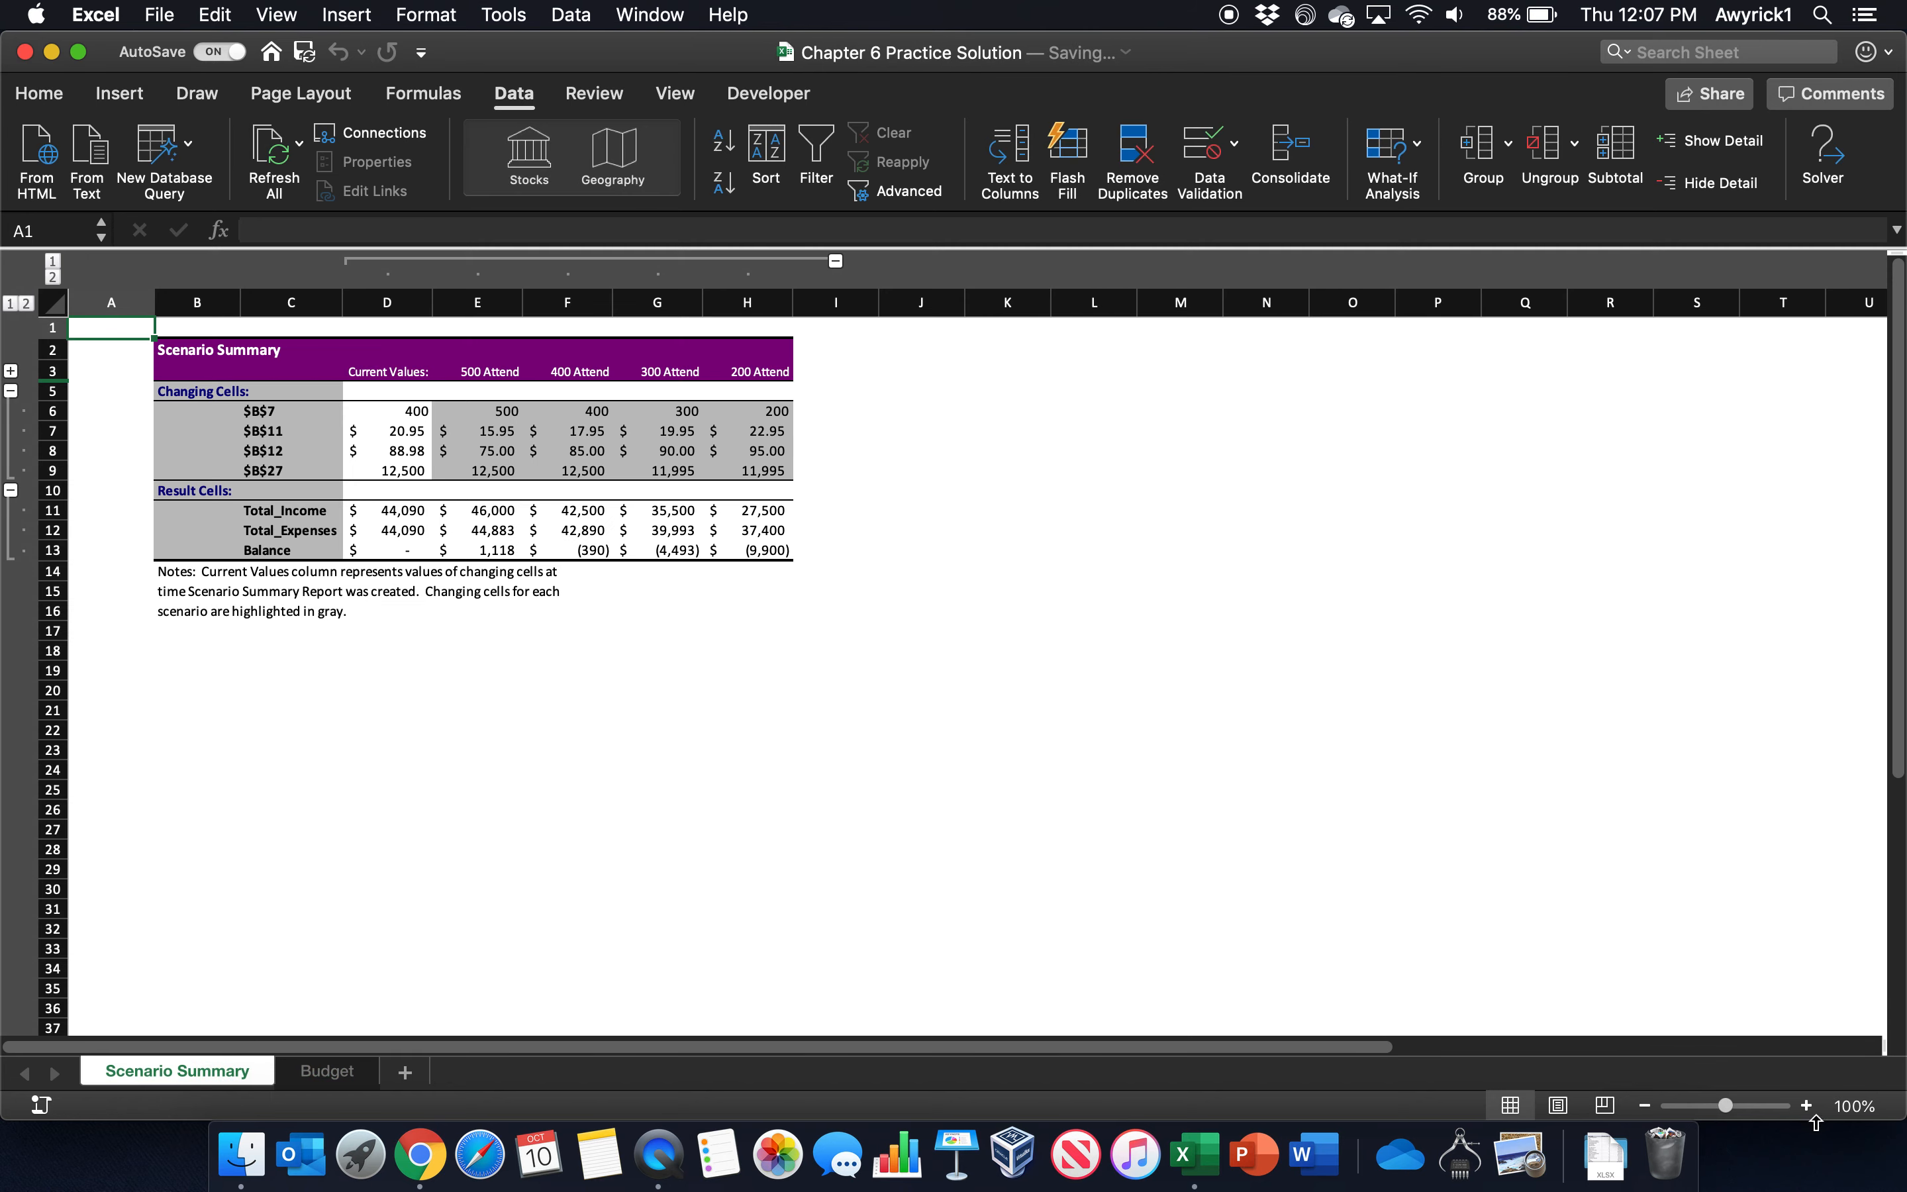
click(1807, 1106)
click(1807, 1106)
click(1807, 1106)
click(1807, 1106)
click(1807, 1106)
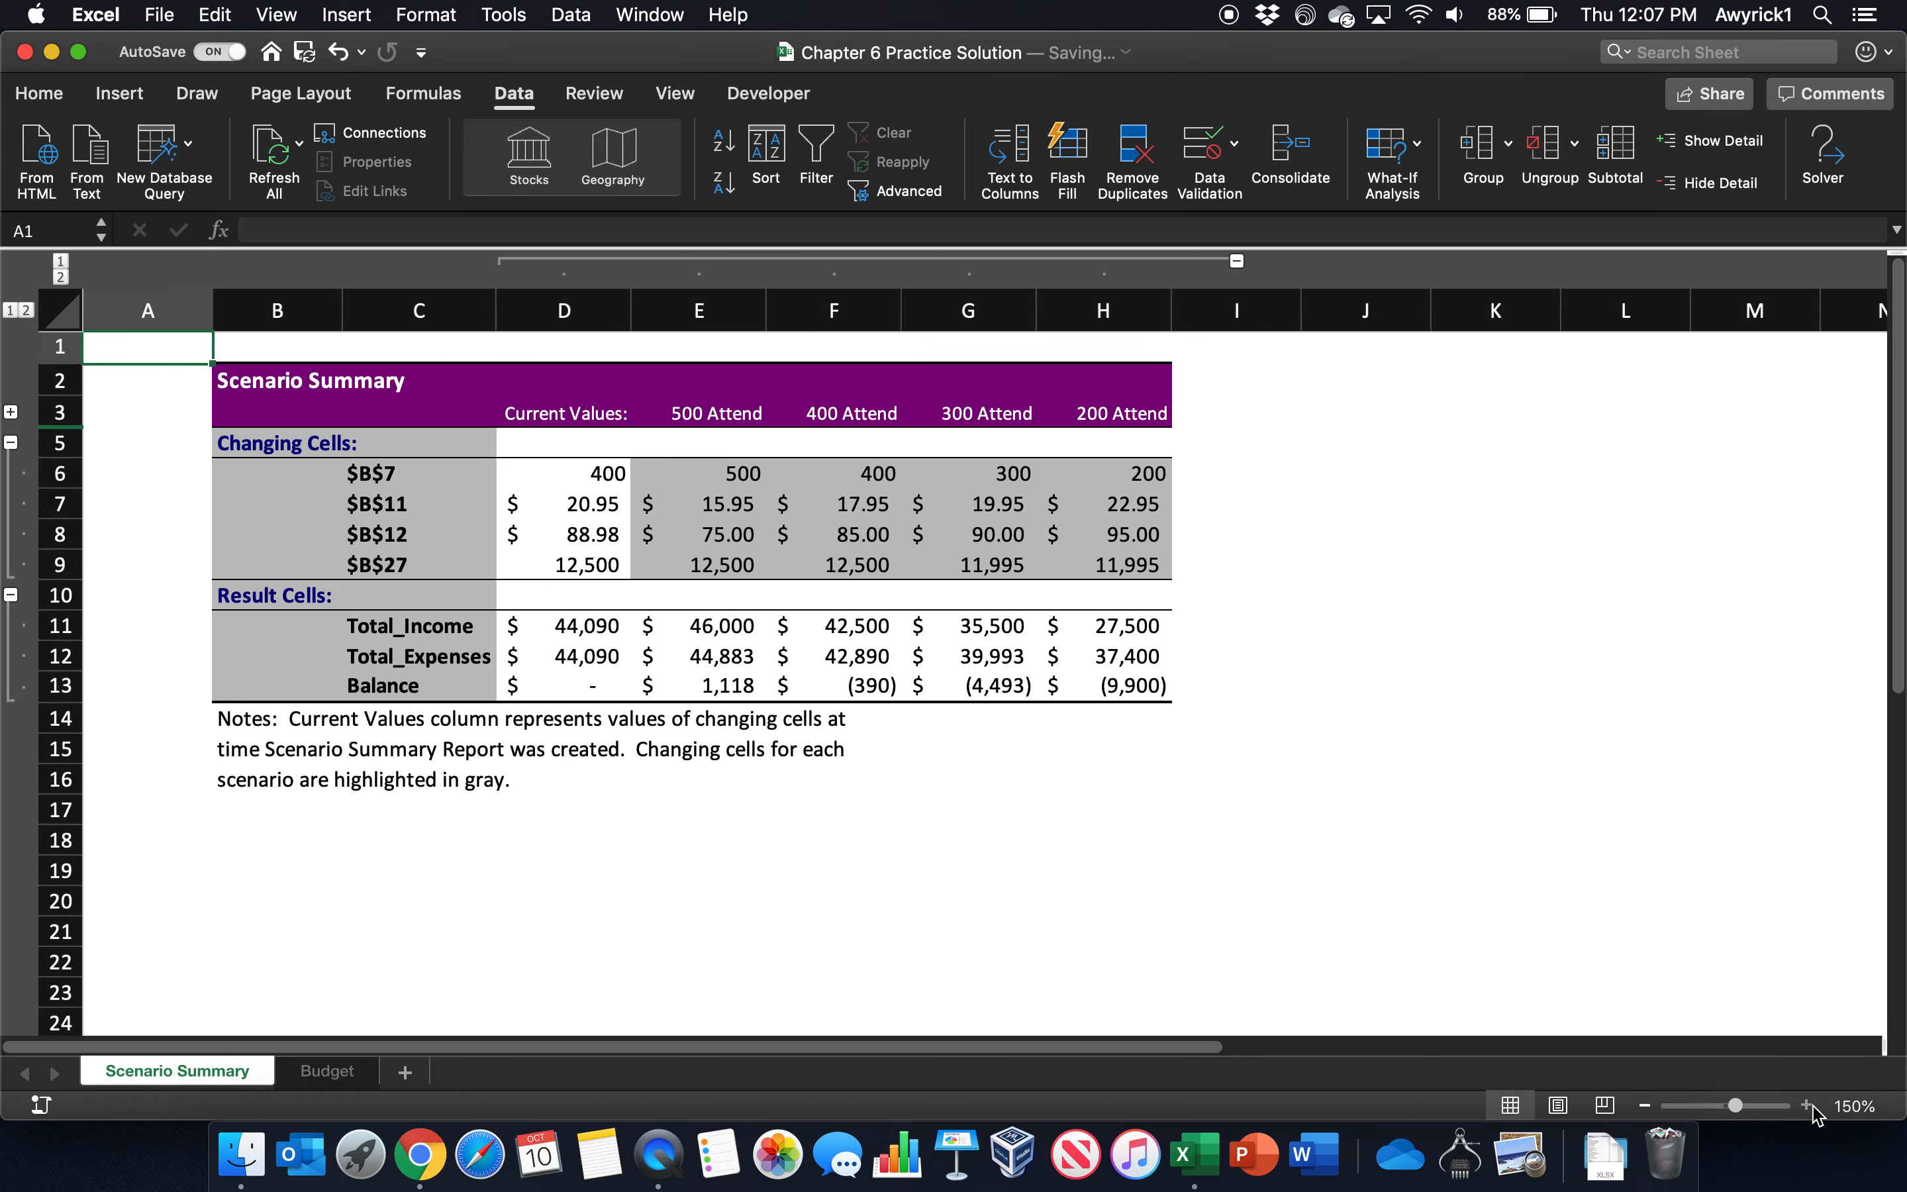
click(1807, 1106)
click(1807, 1106)
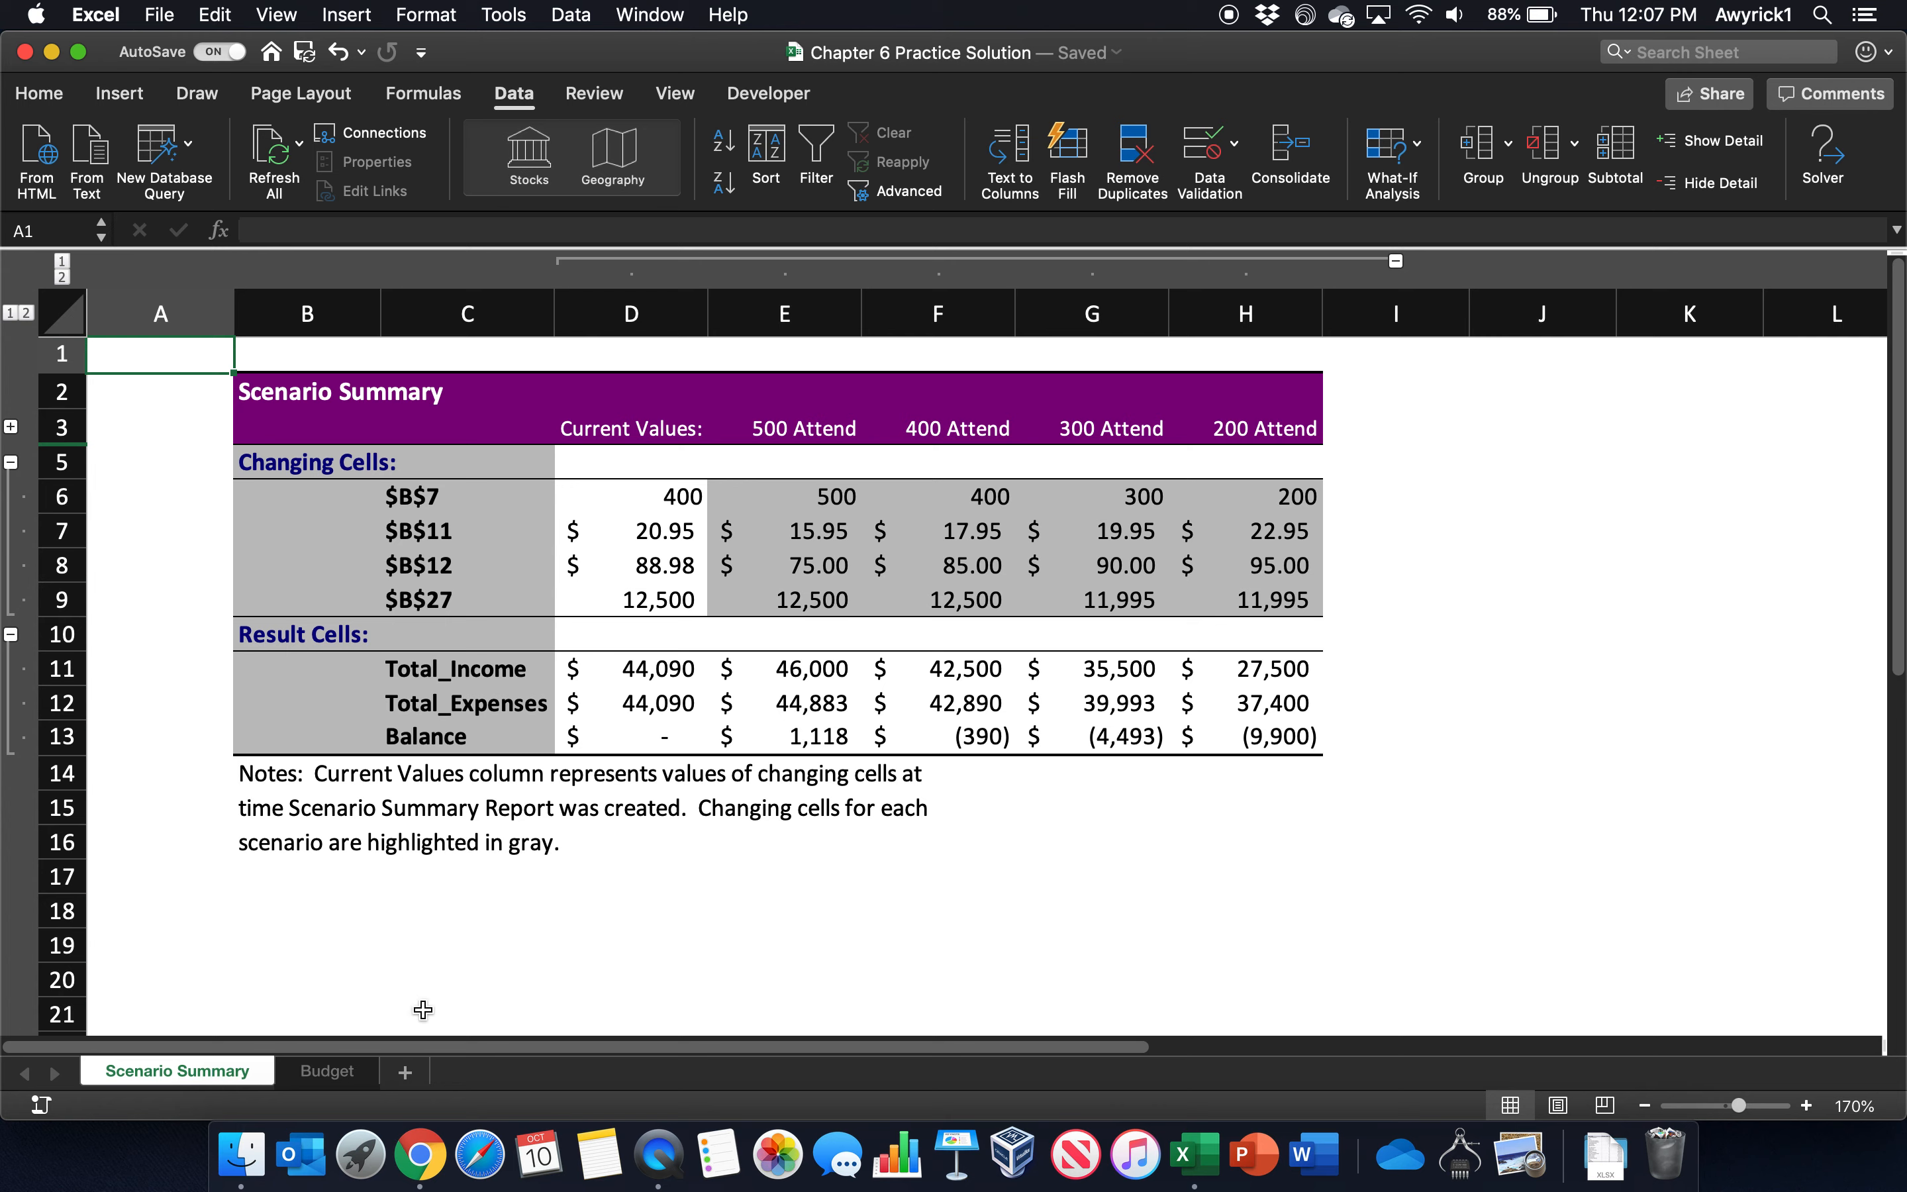
Step: Return to the Budget sheet and enable the Analysis ToolPak add-in, keeping Solver Add-In enabled
click(341, 1086)
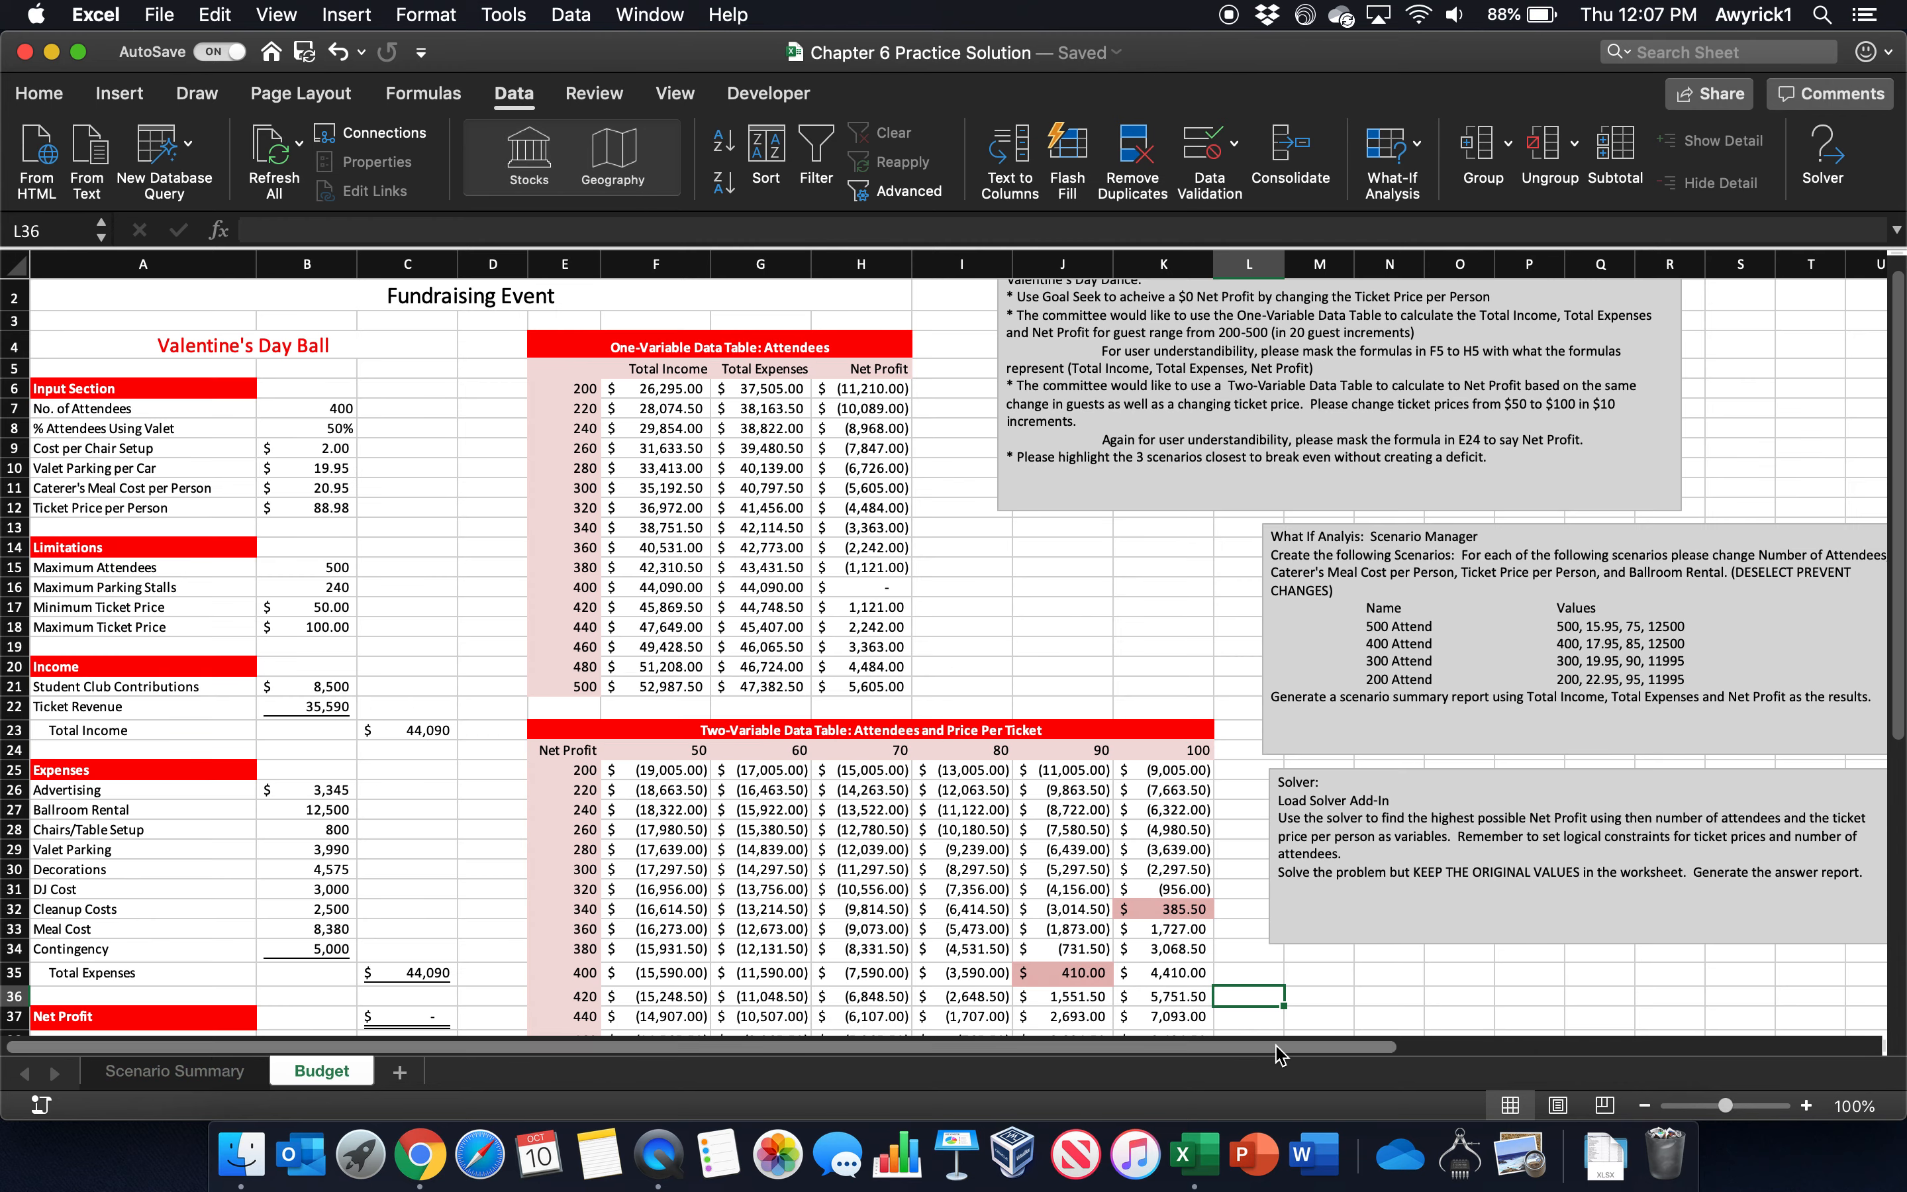
drag(1281, 1055, 1358, 1055)
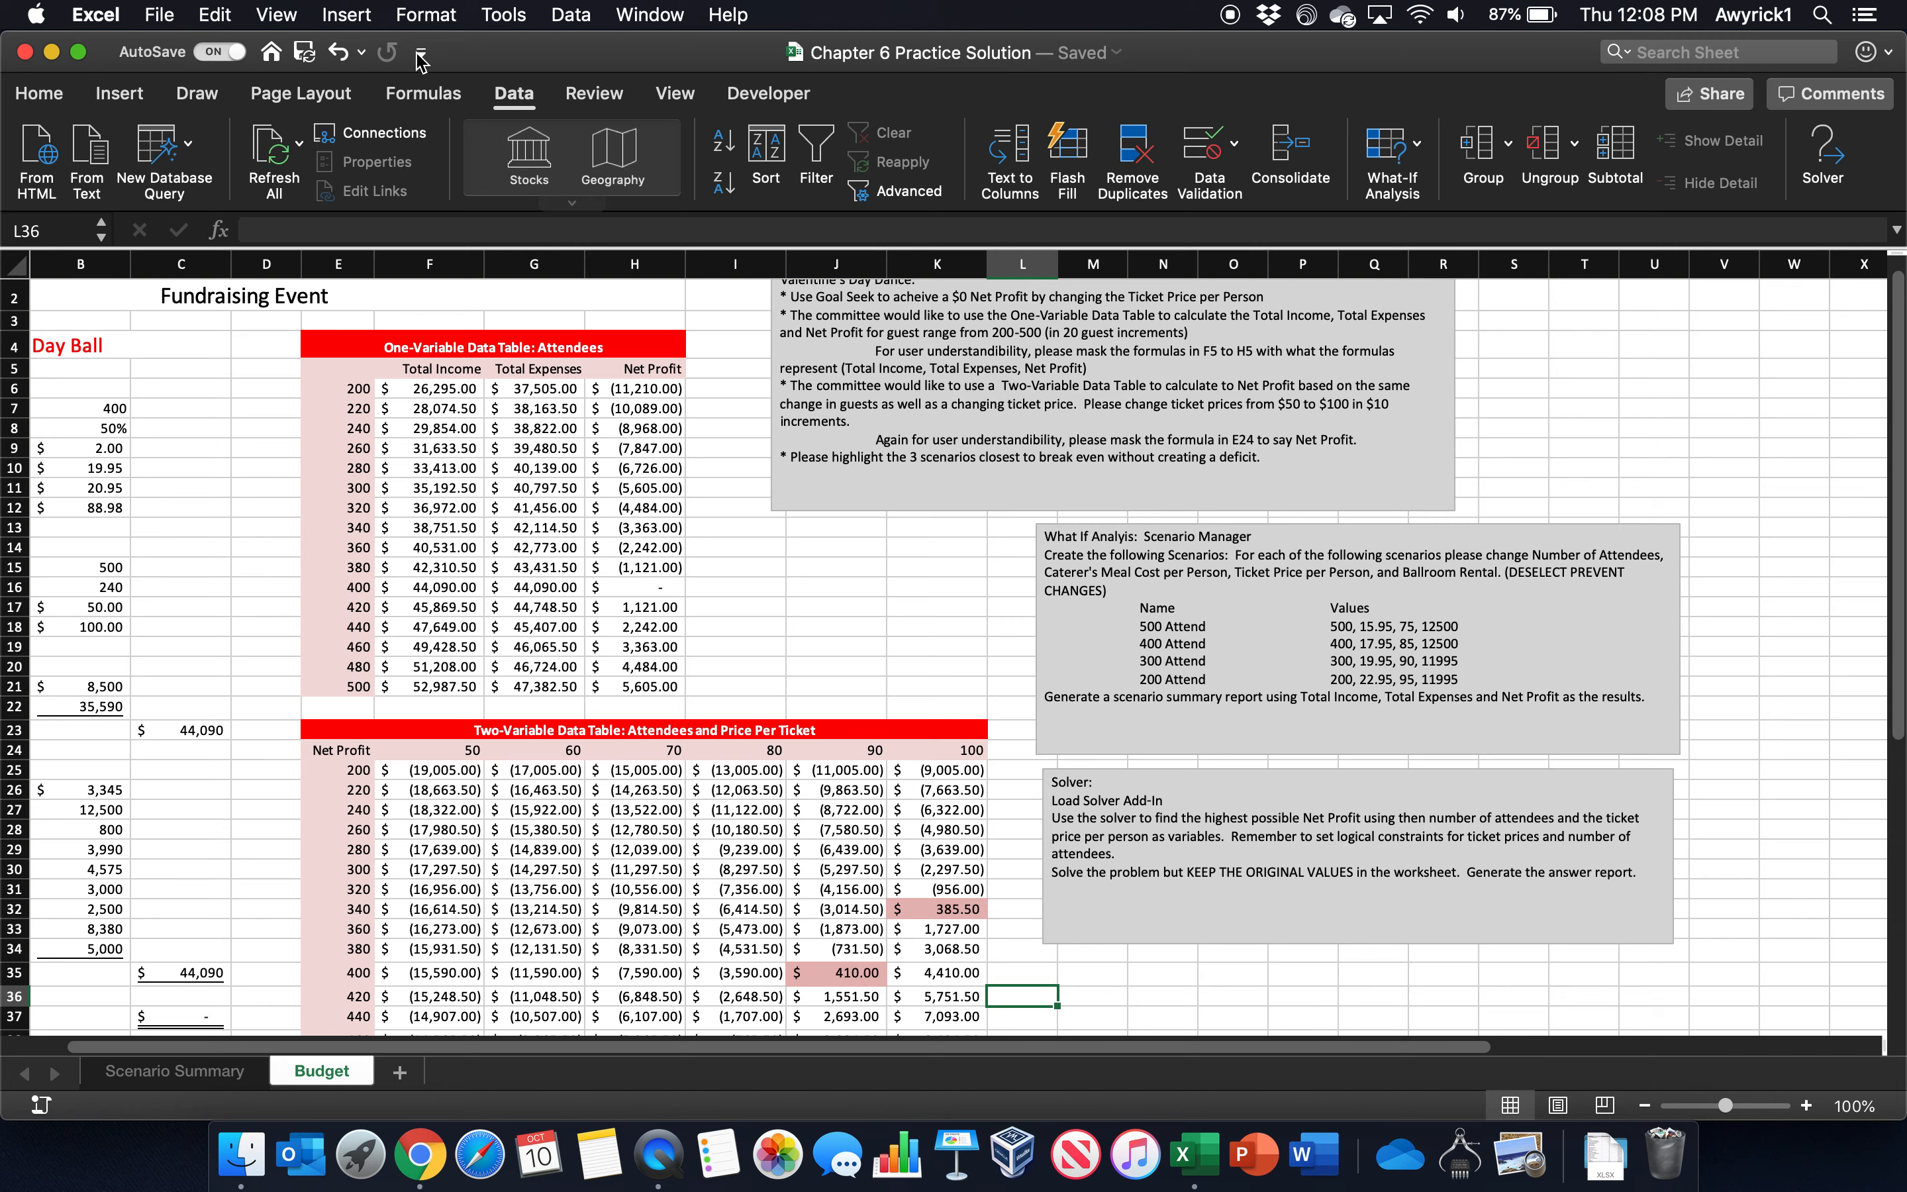
click(513, 14)
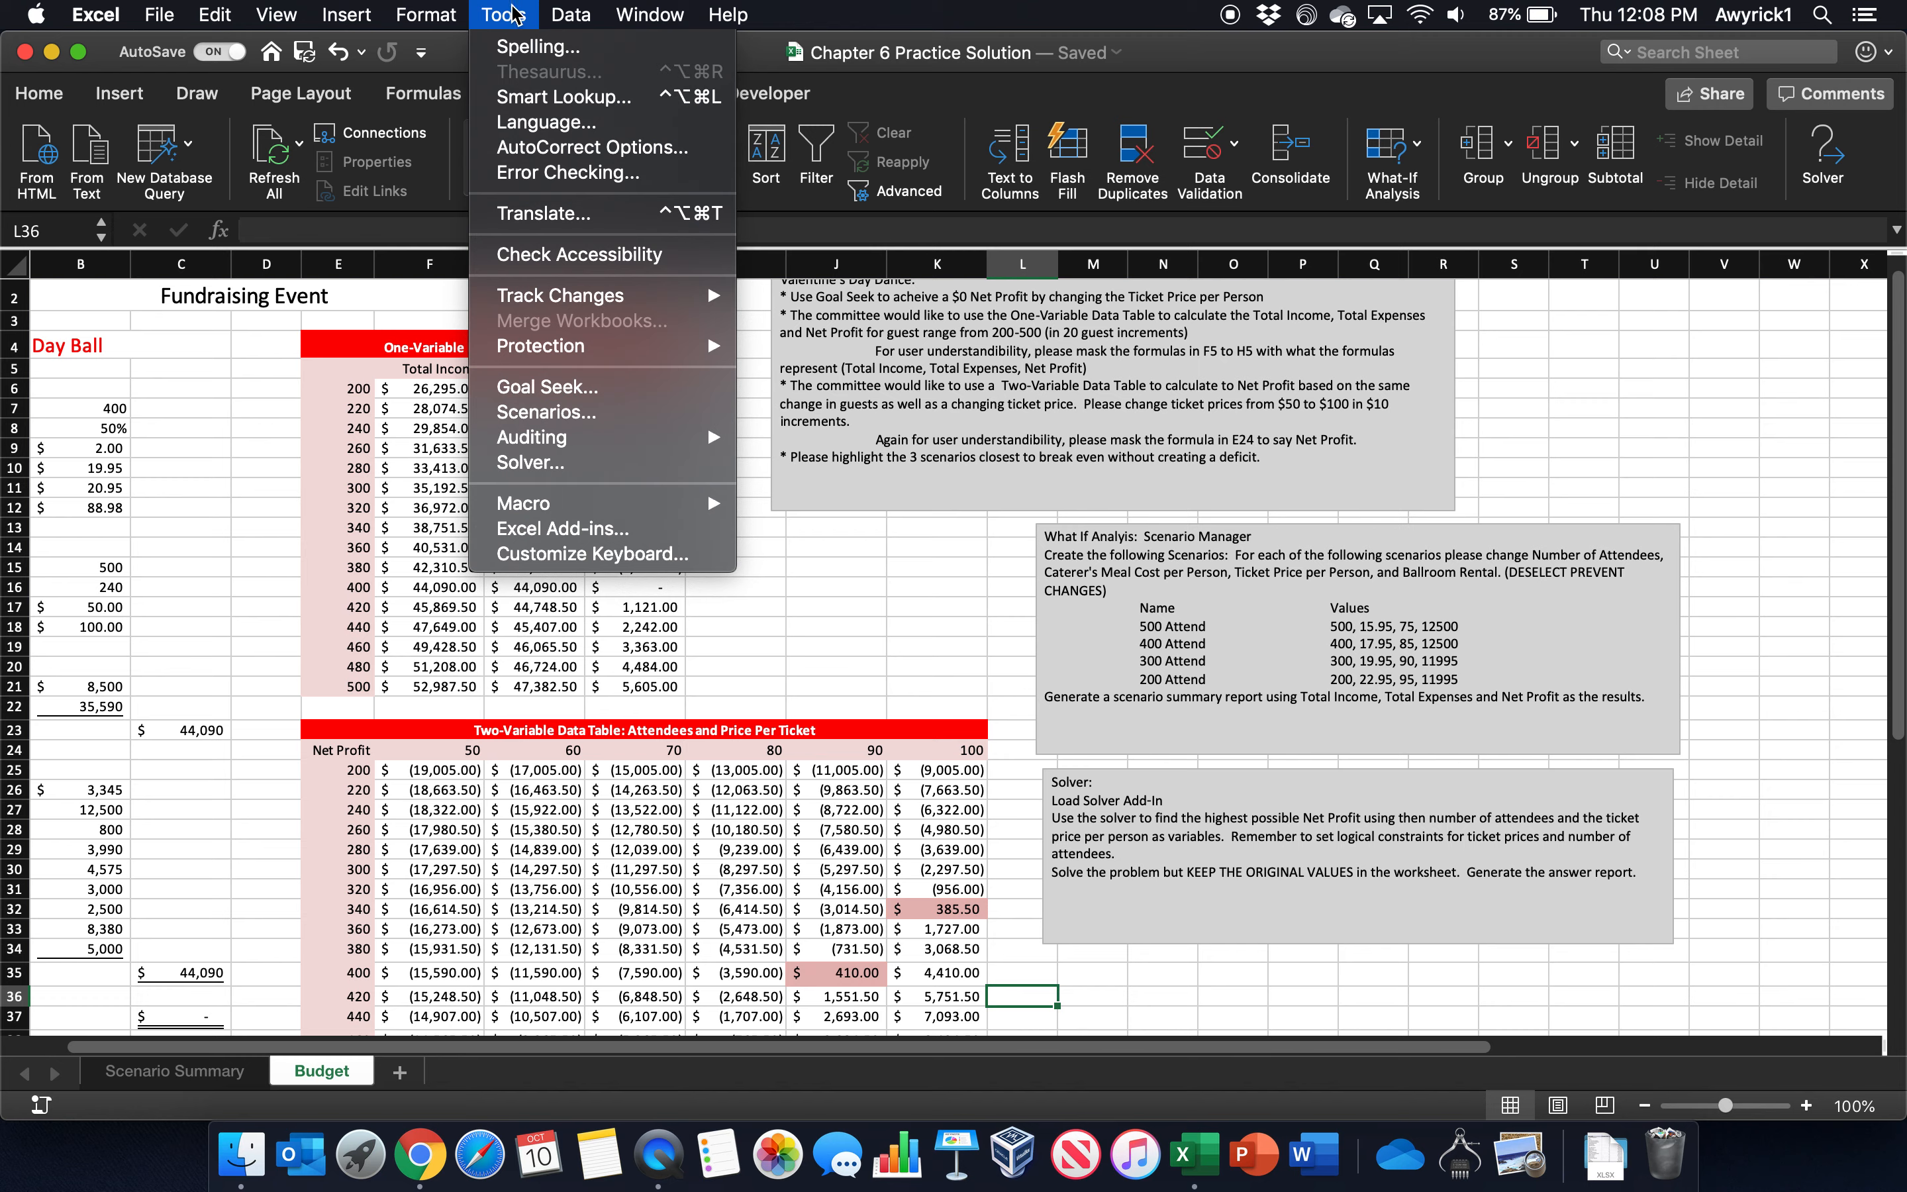
click(550, 534)
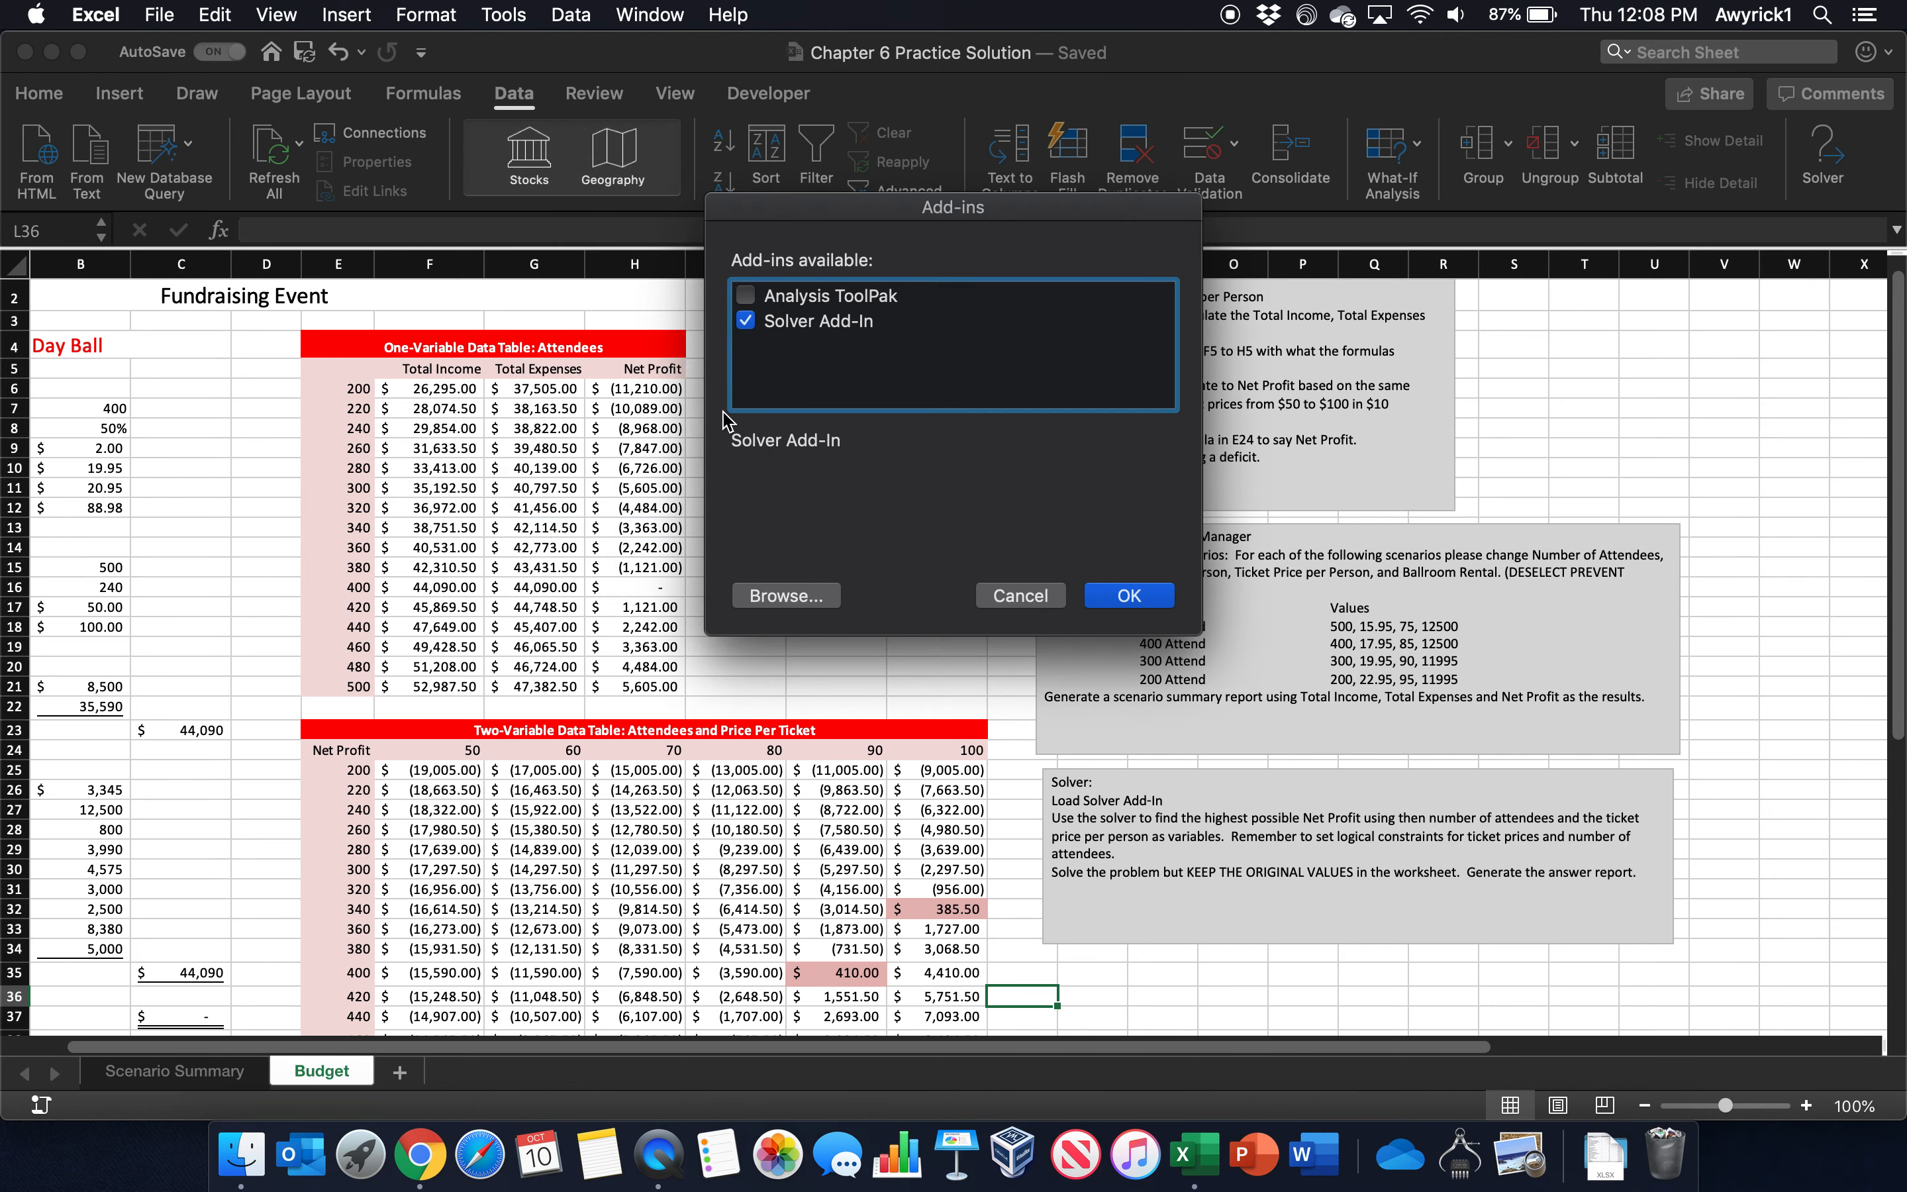
click(746, 296)
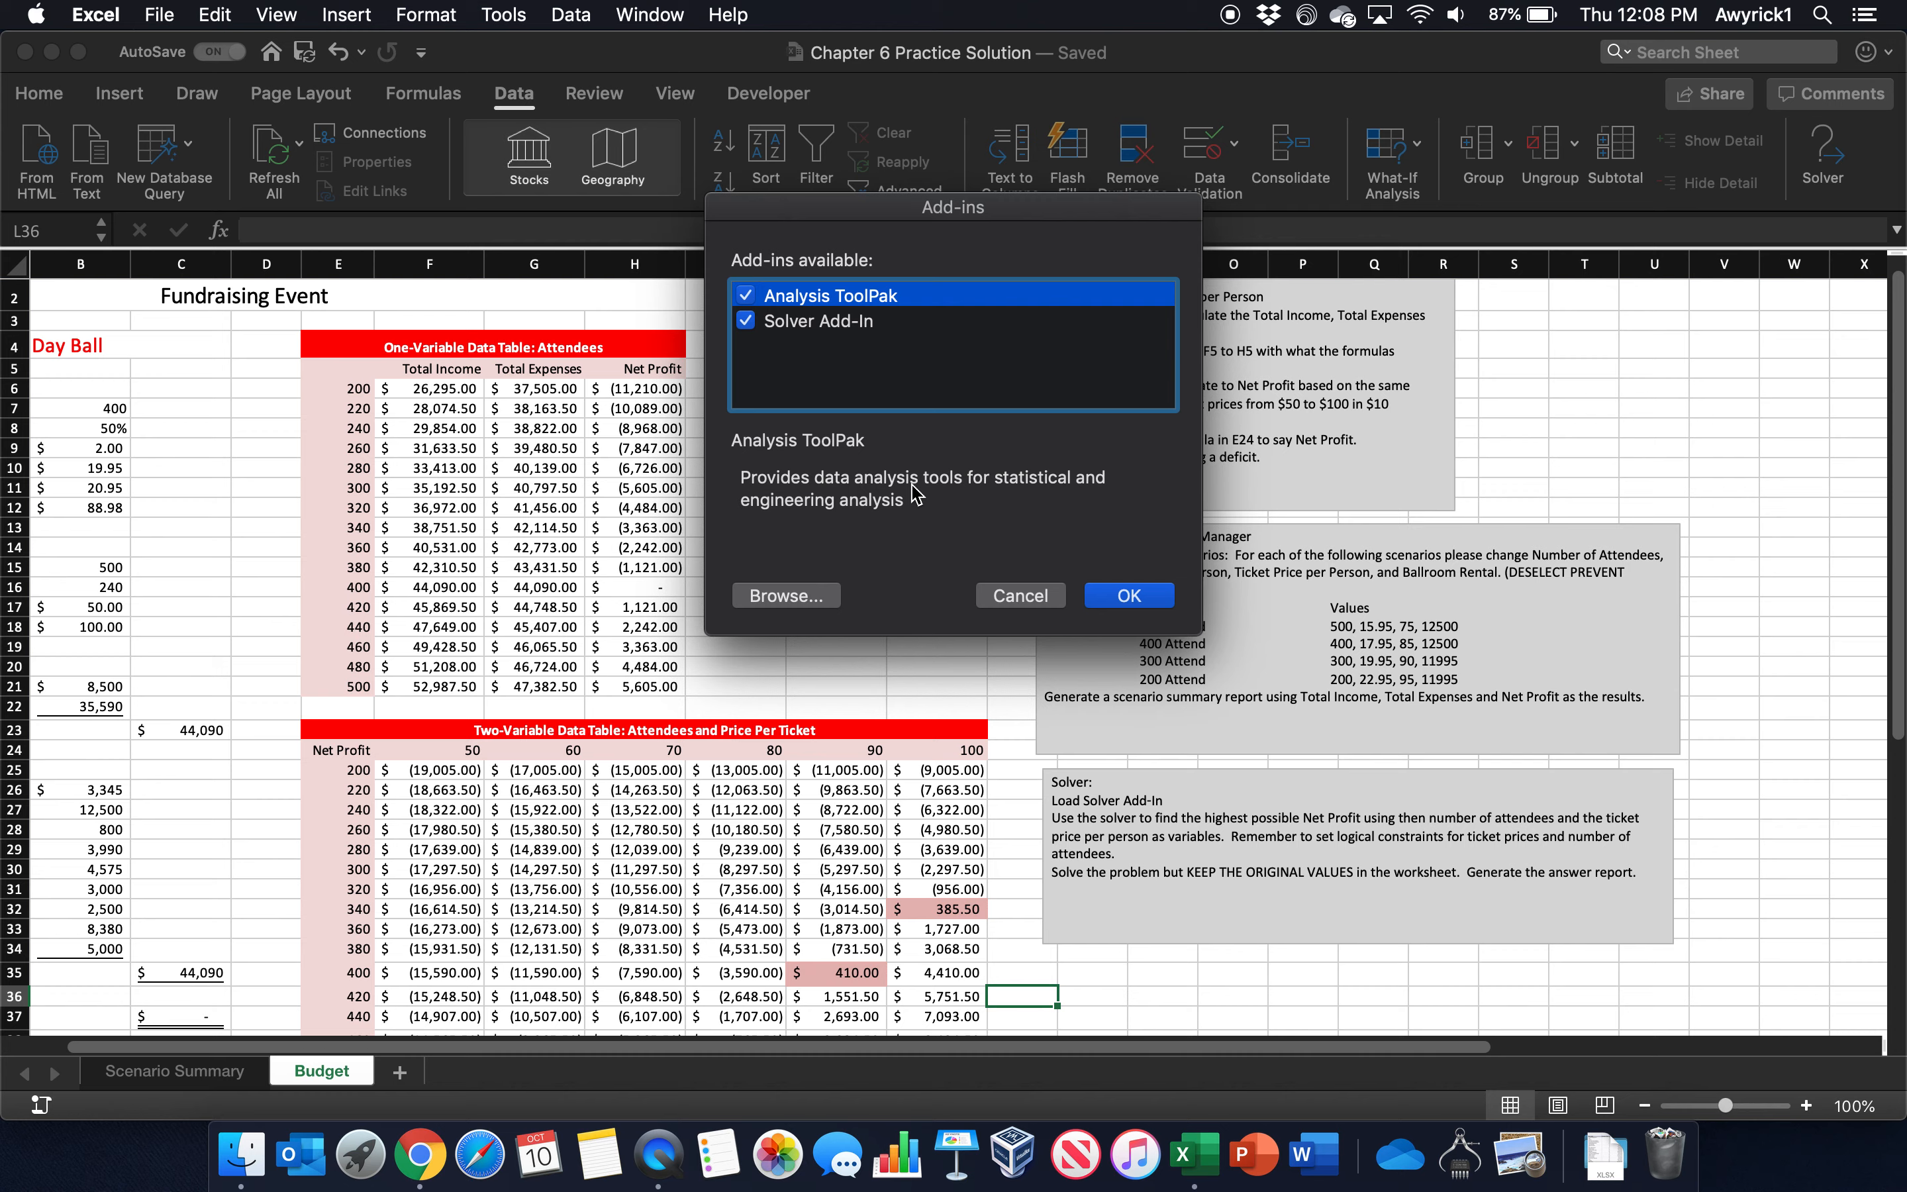
click(1128, 596)
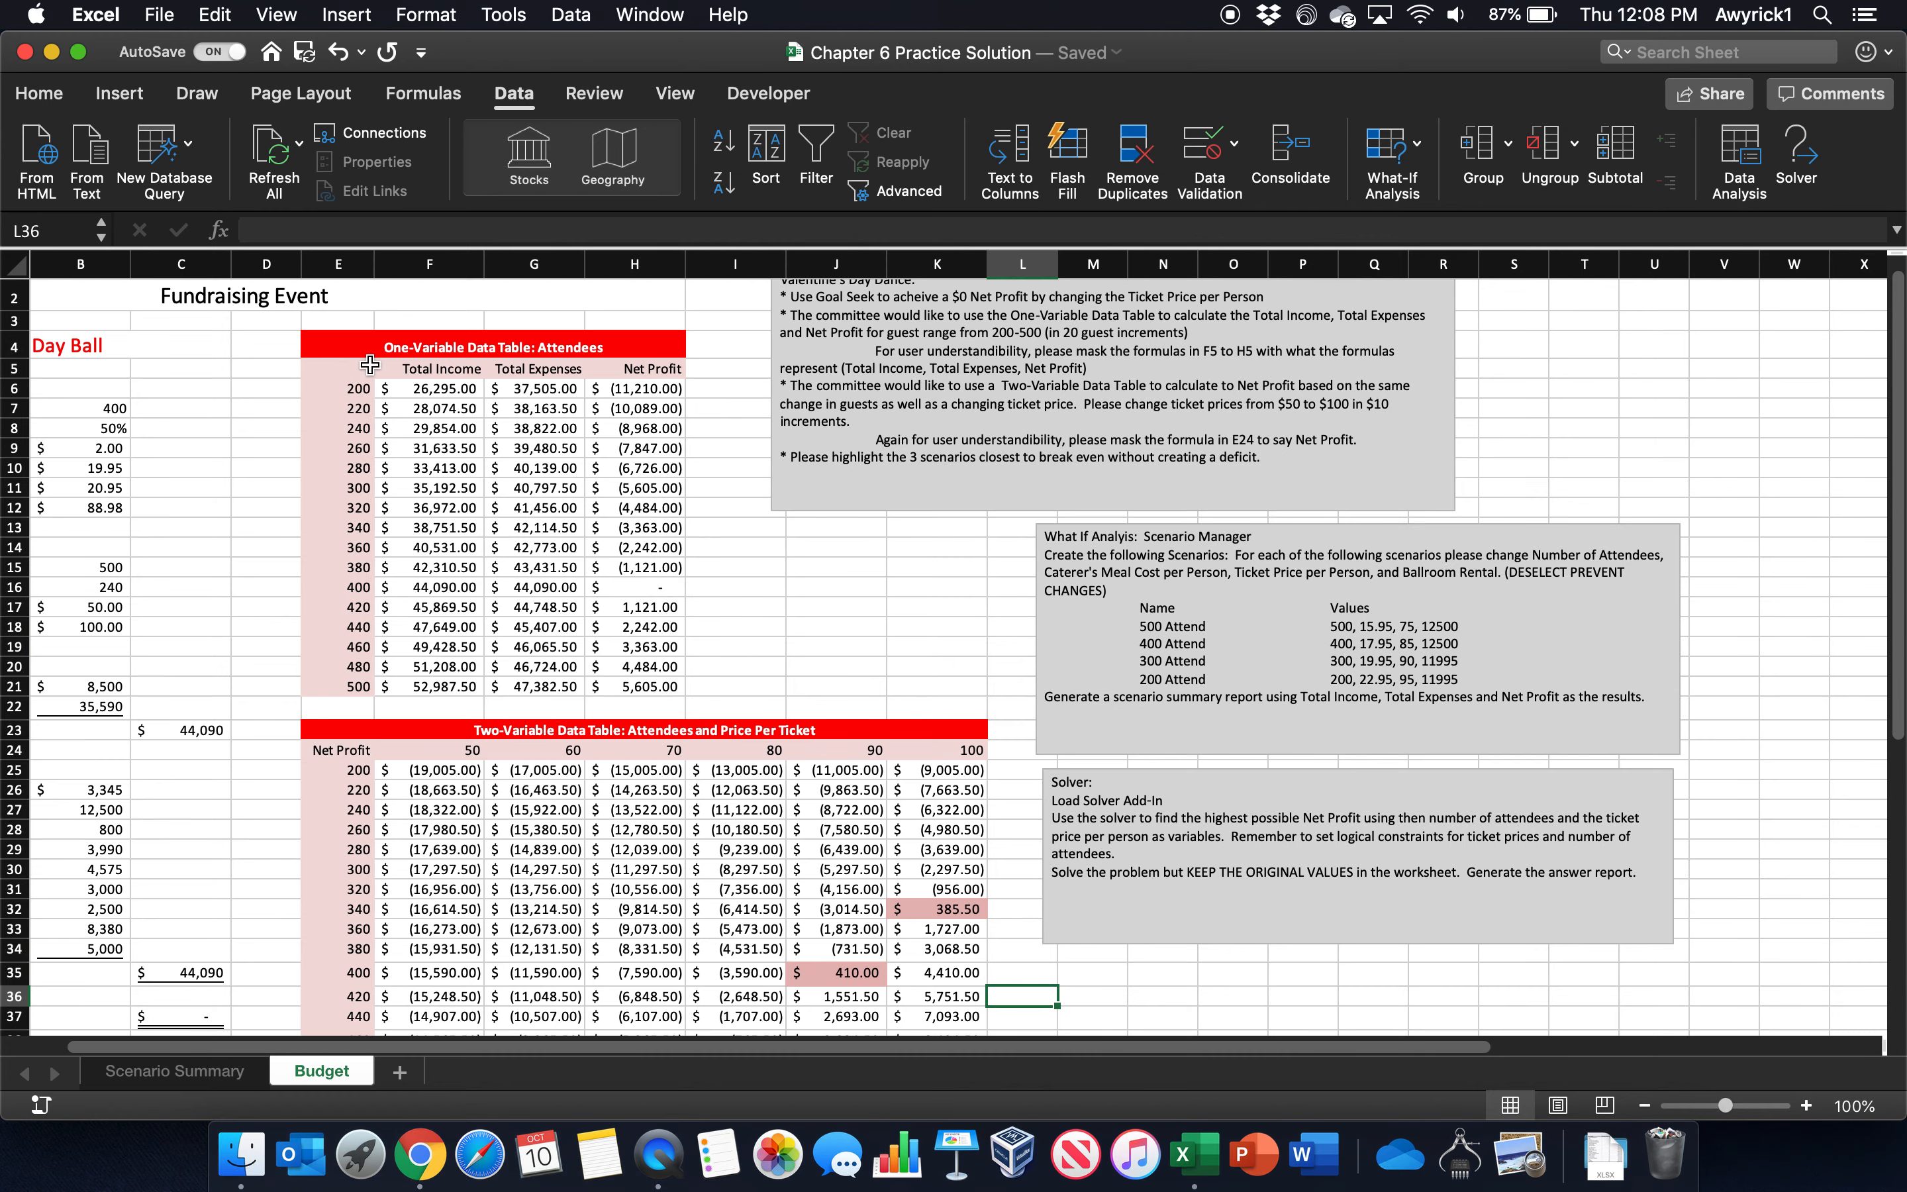
click(158, 14)
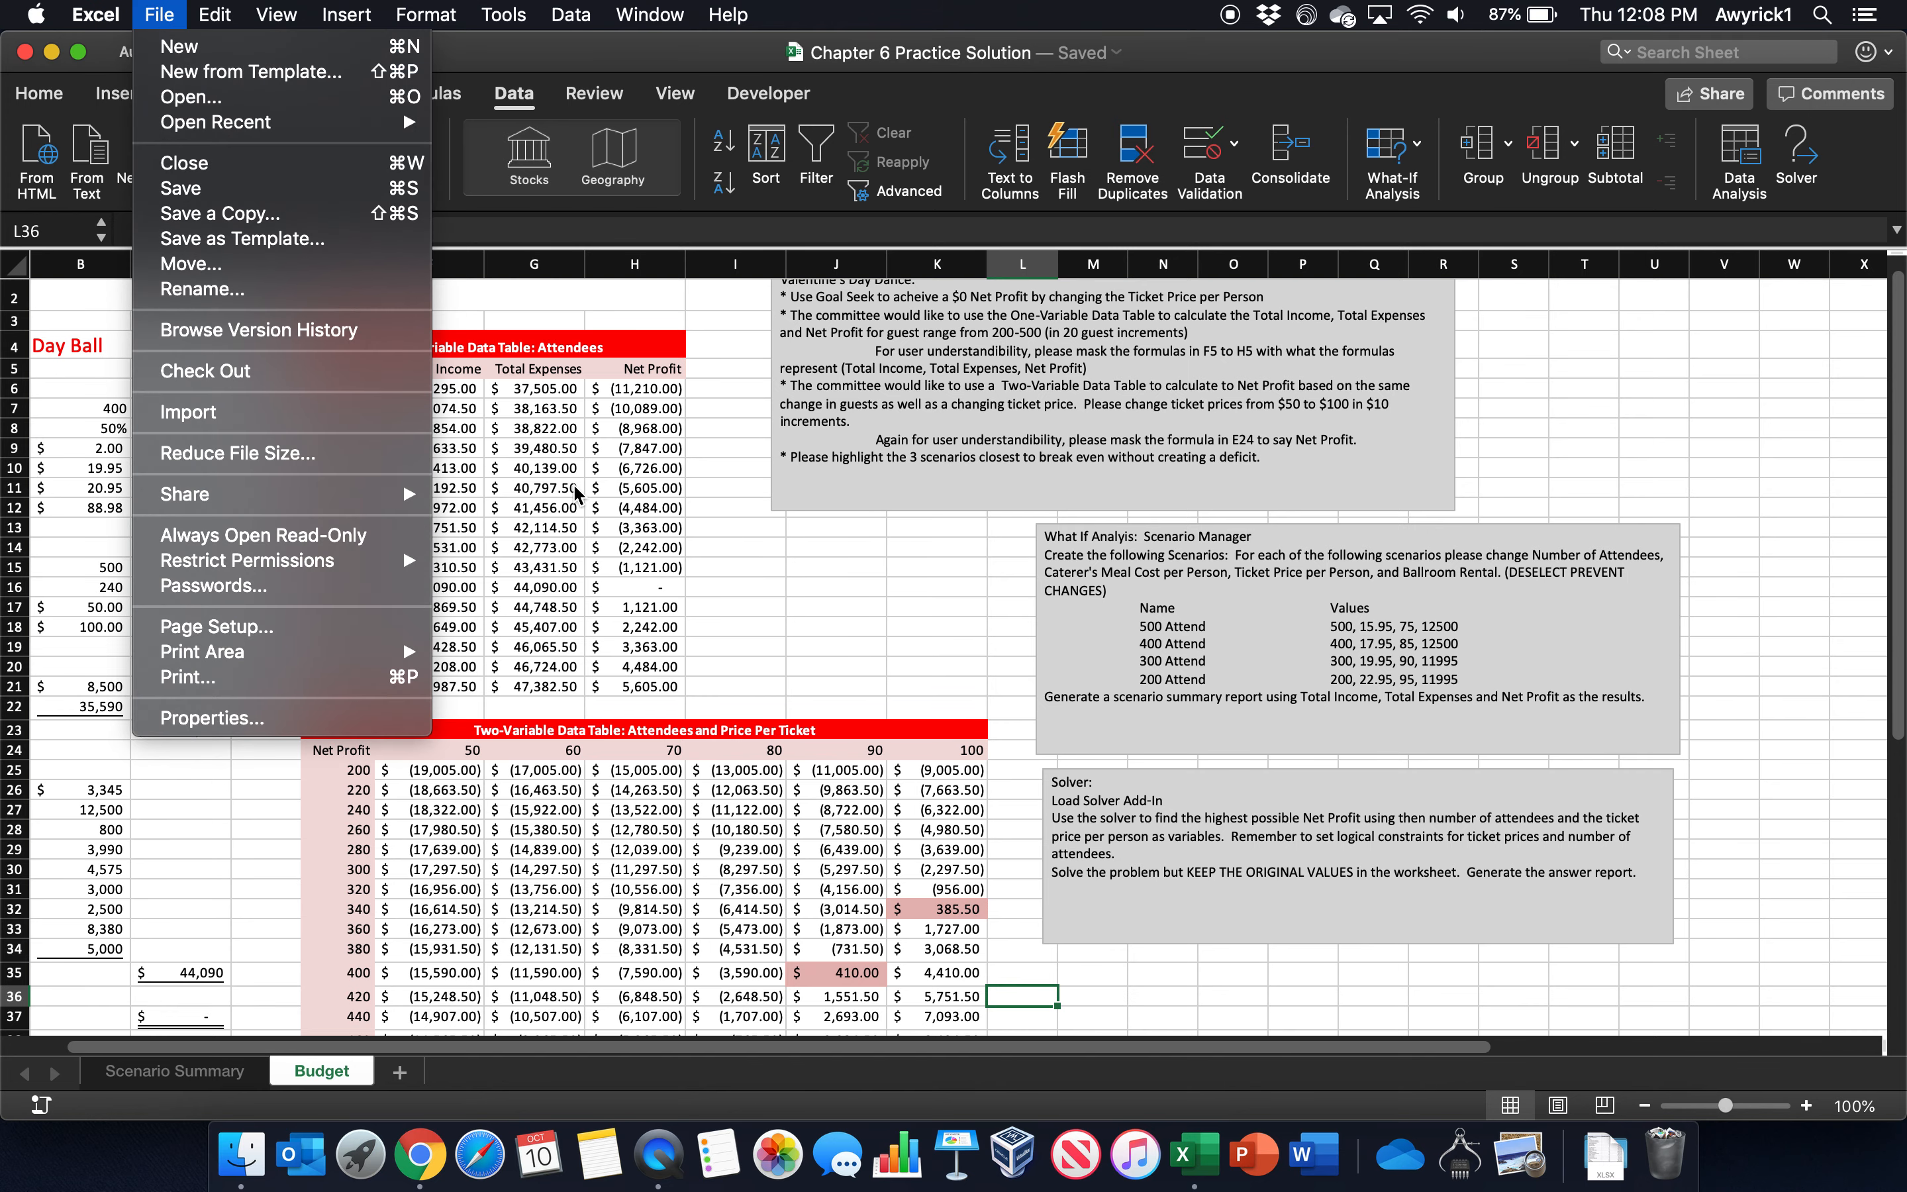
click(770, 617)
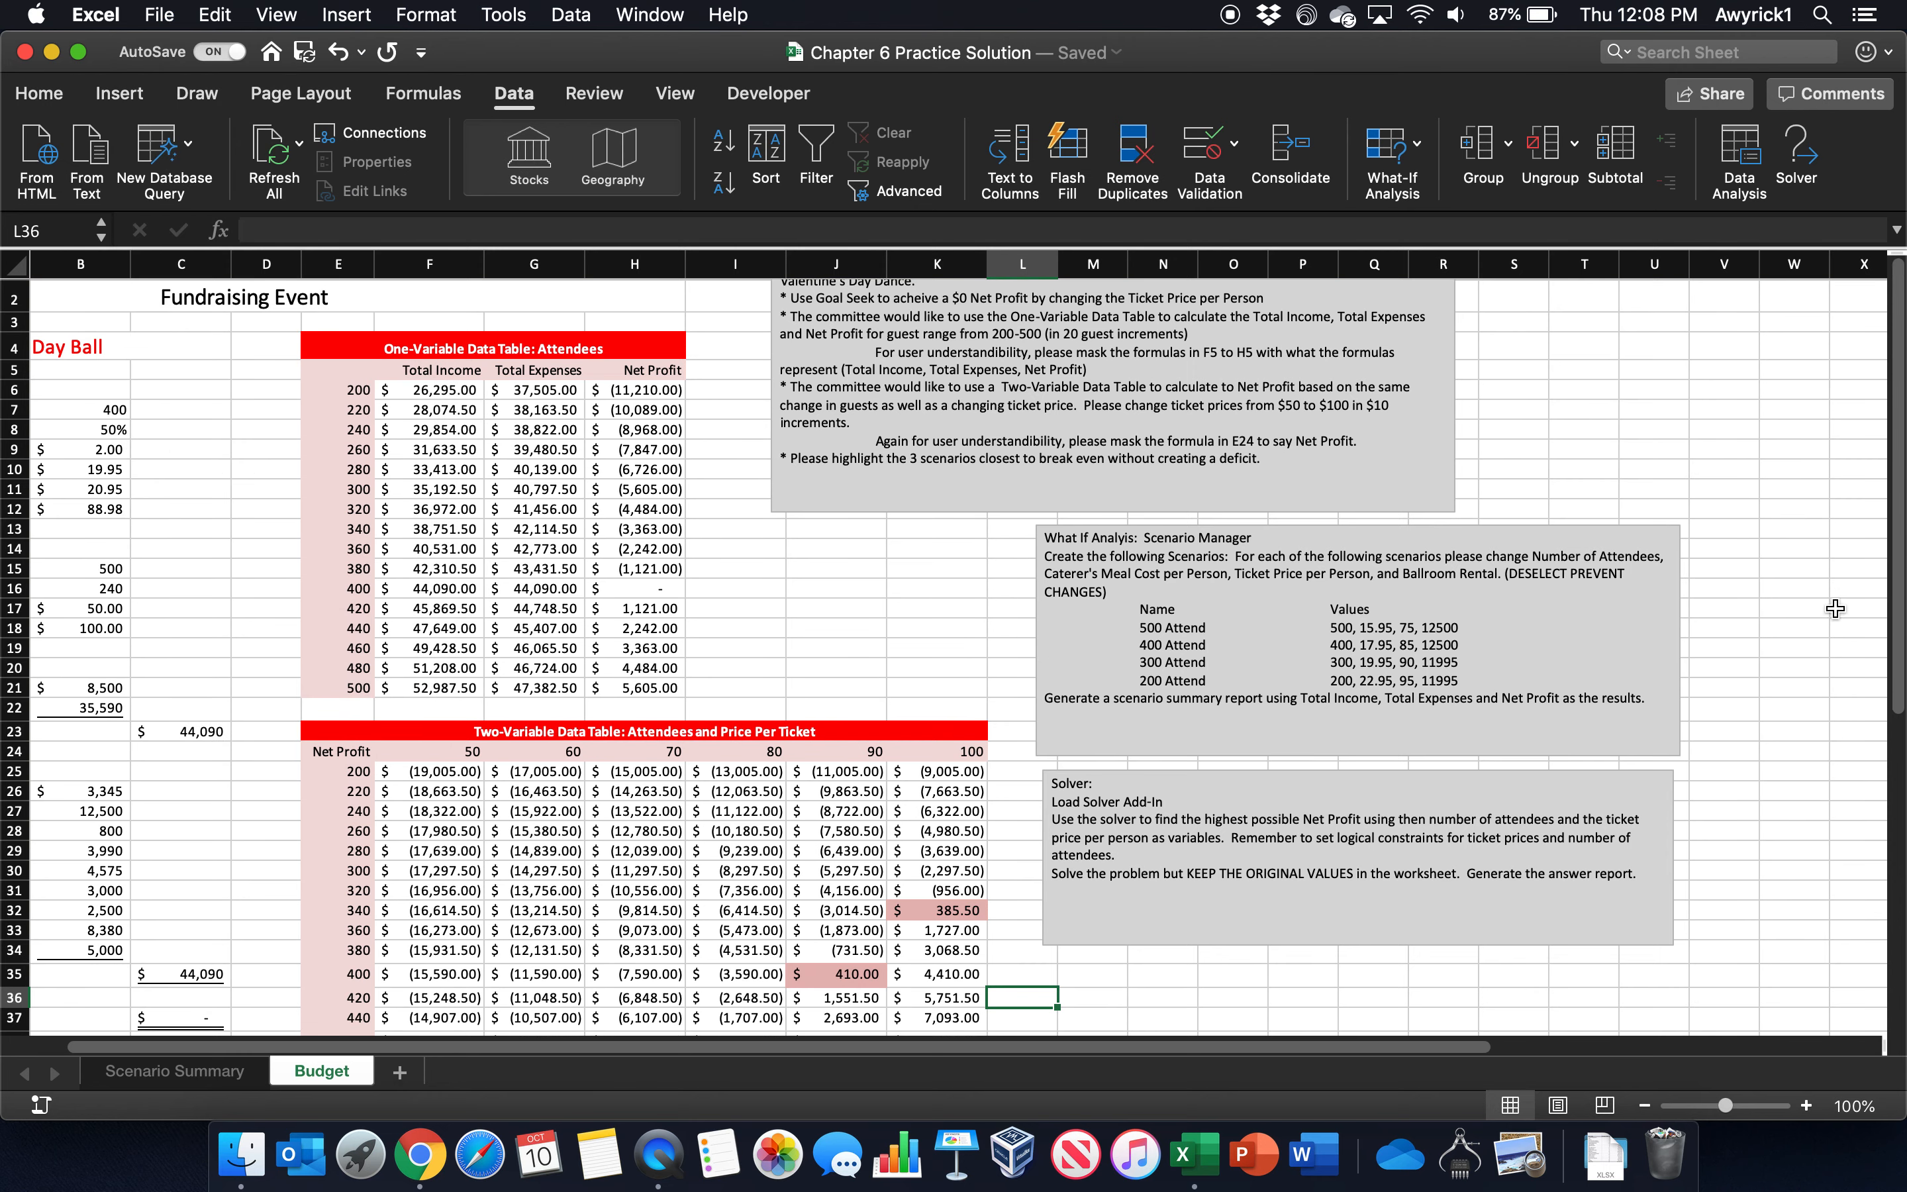
drag(1895, 551, 1902, 568)
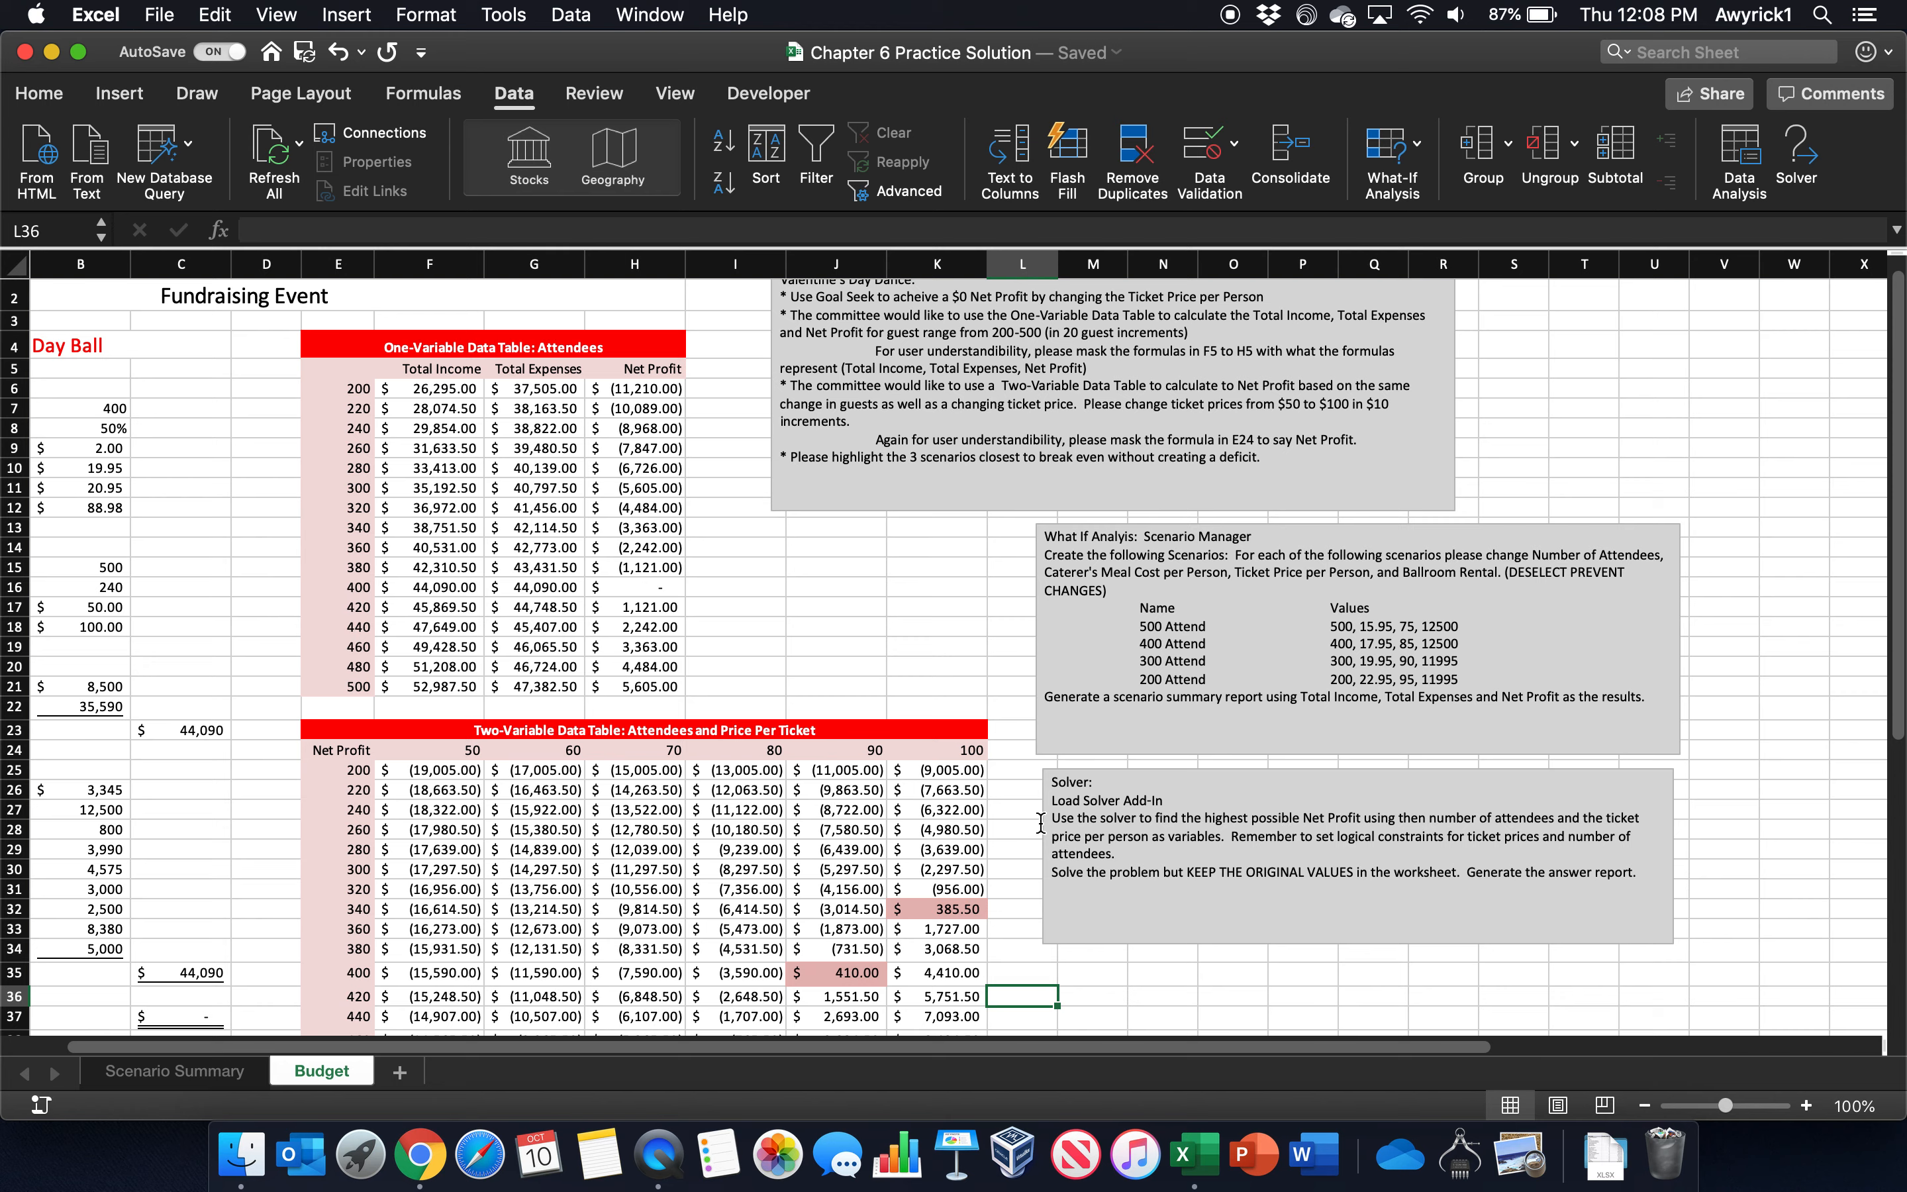
mouse_move(799, 1048)
mouse_down()
mouse_move(776, 1048)
mouse_move(801, 1048)
mouse_up()
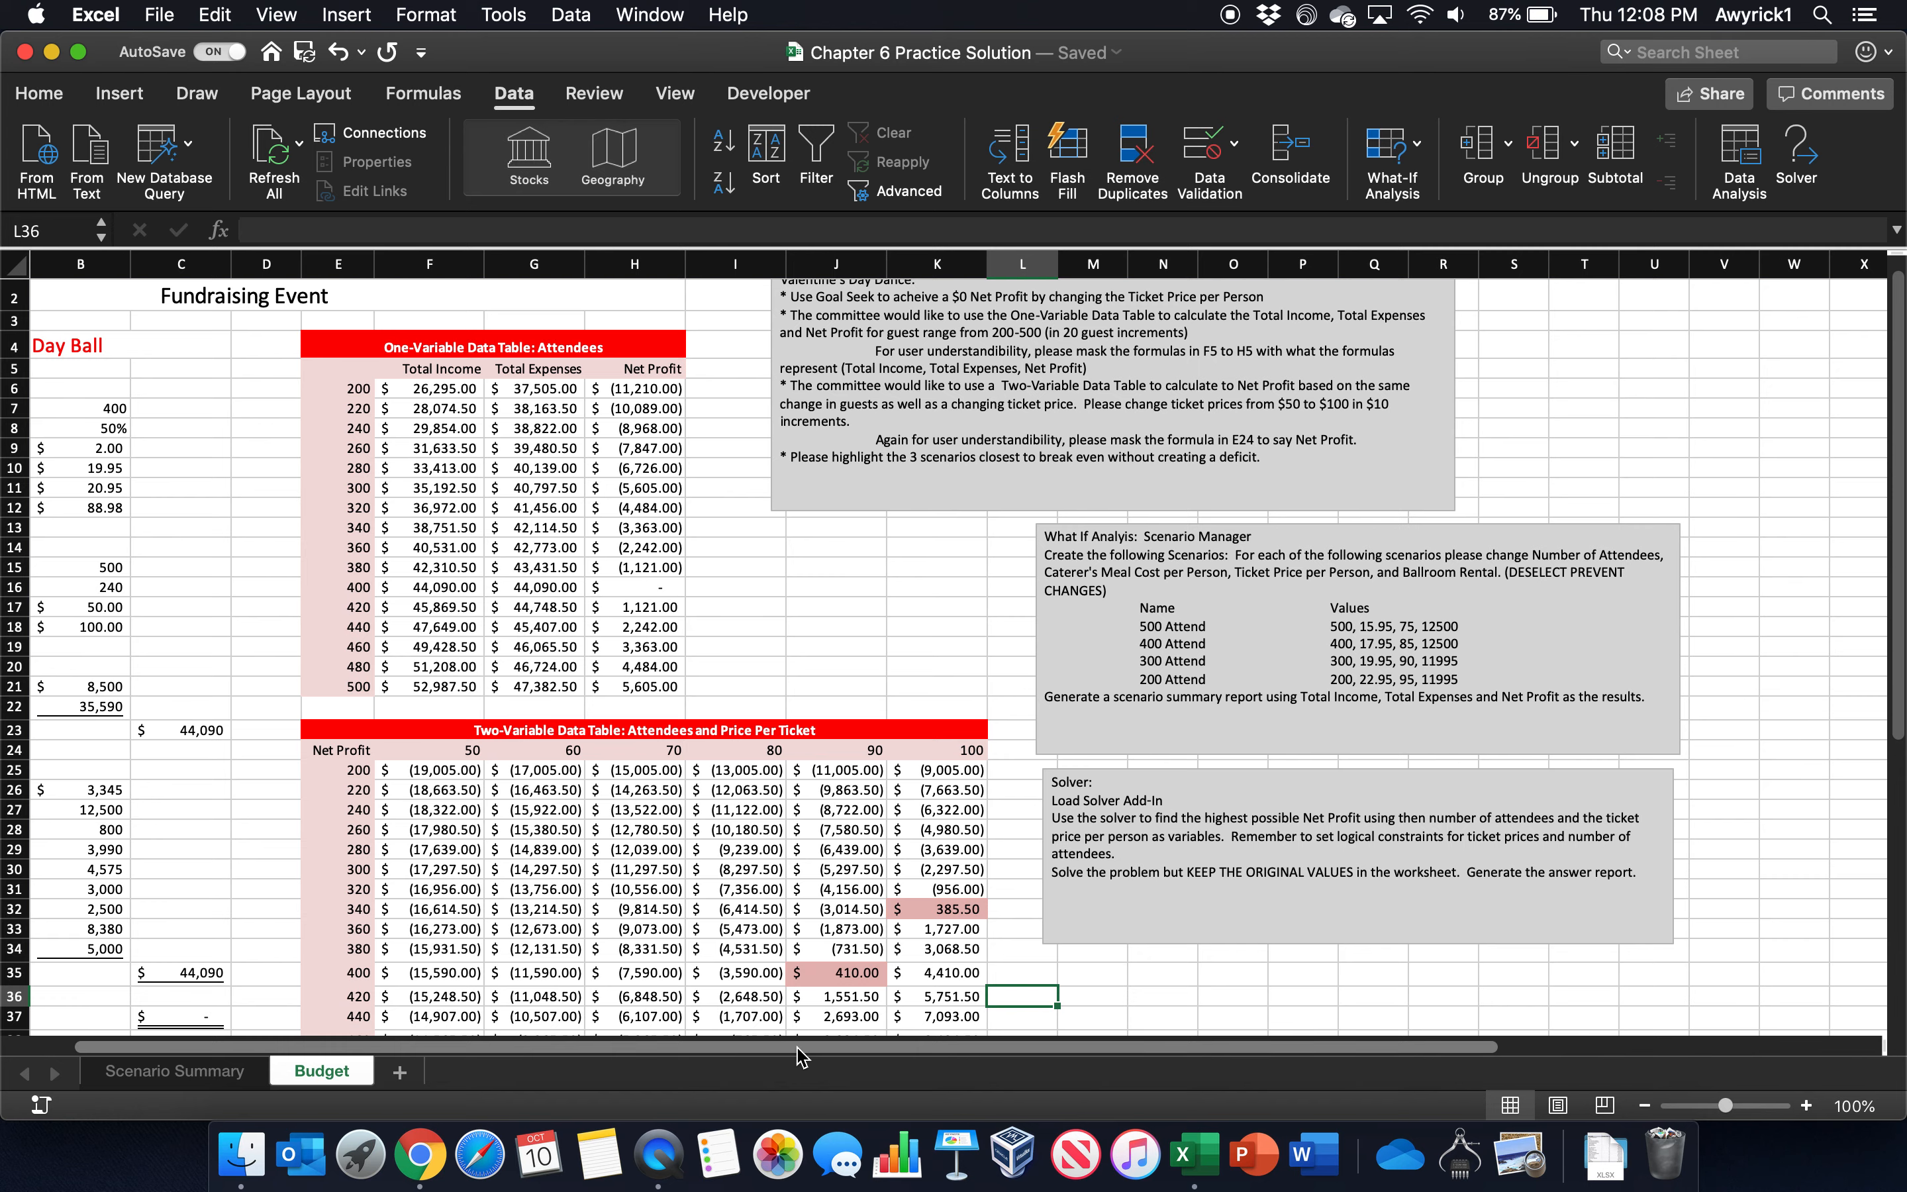
drag(799, 1048, 789, 1048)
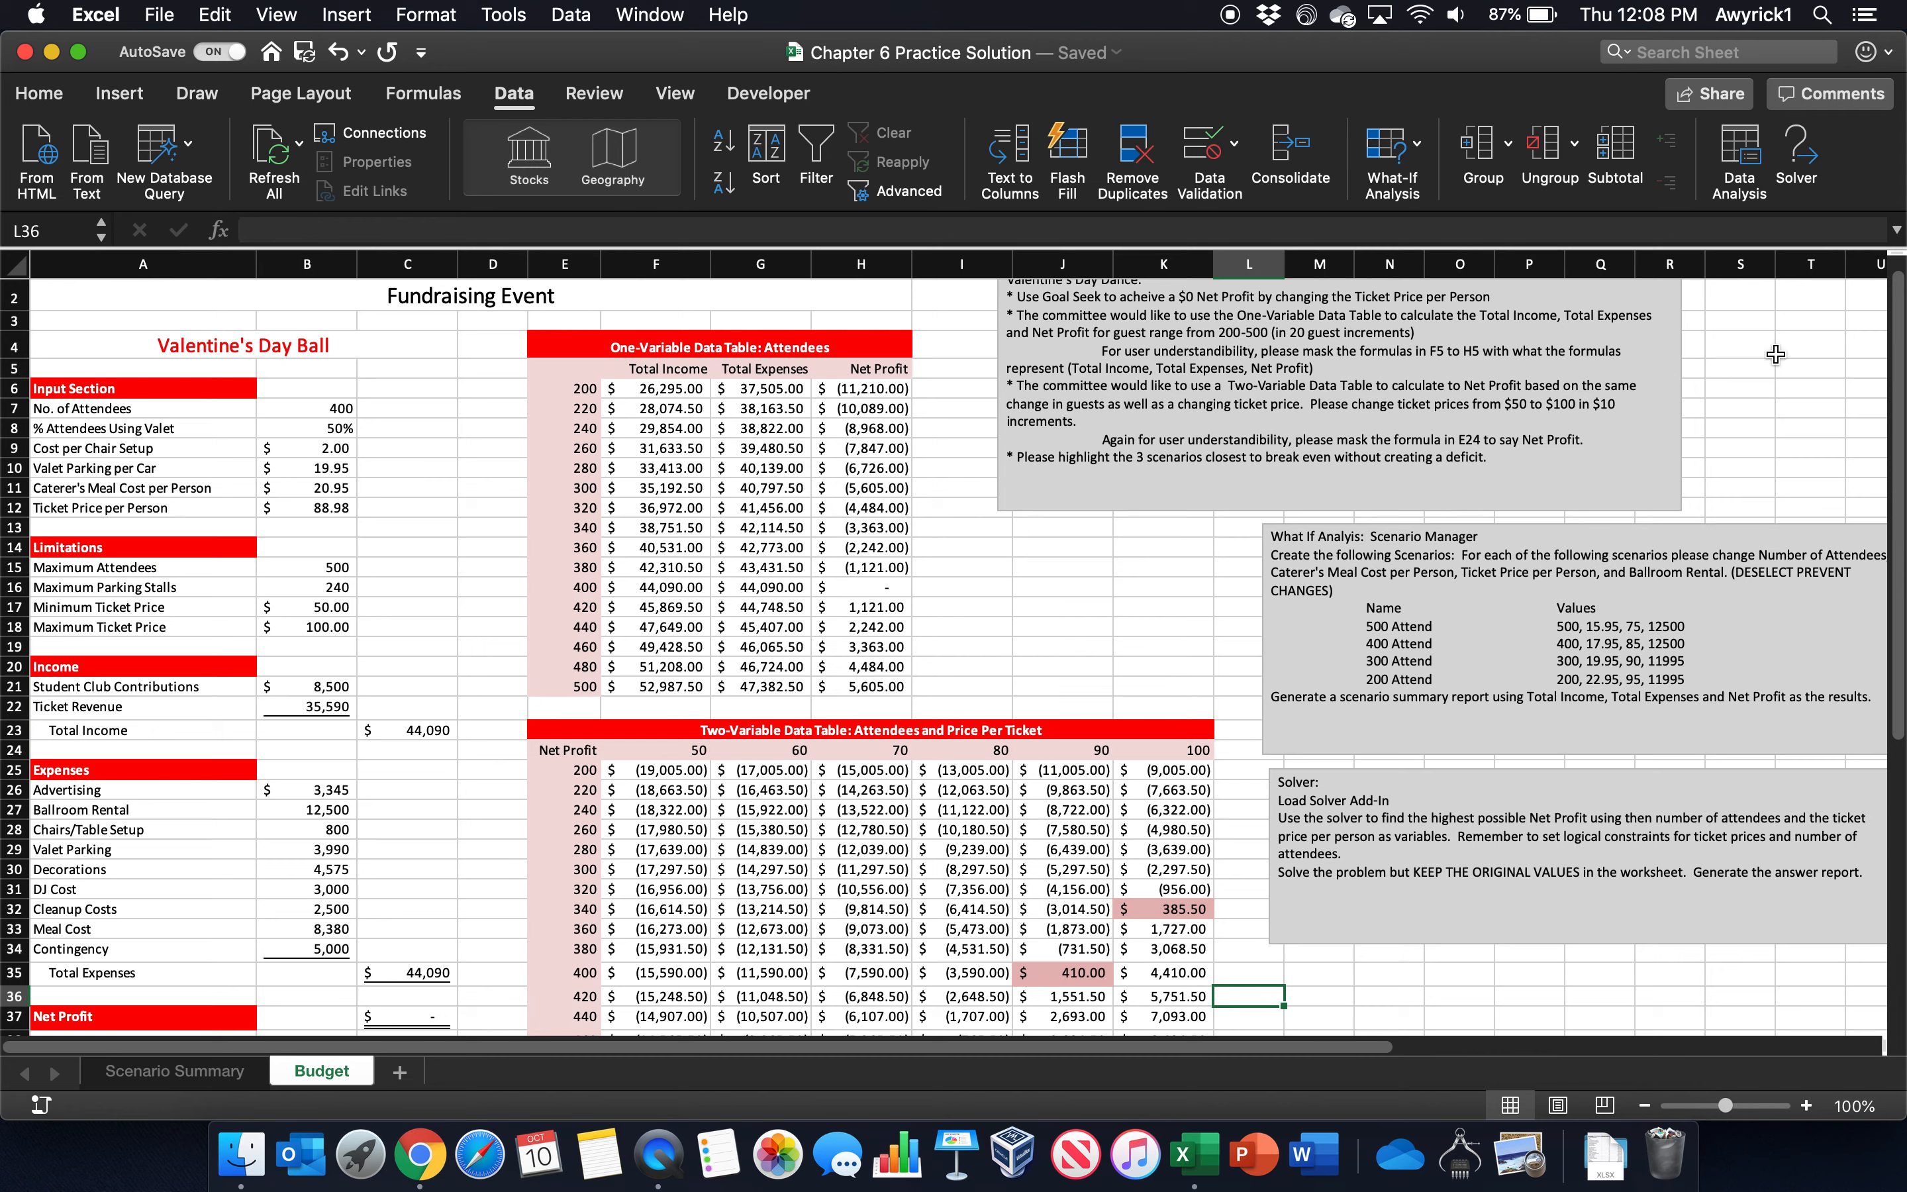
Step: Open Solver for the Budget sheet and delete all of its existing constraints
click(335, 451)
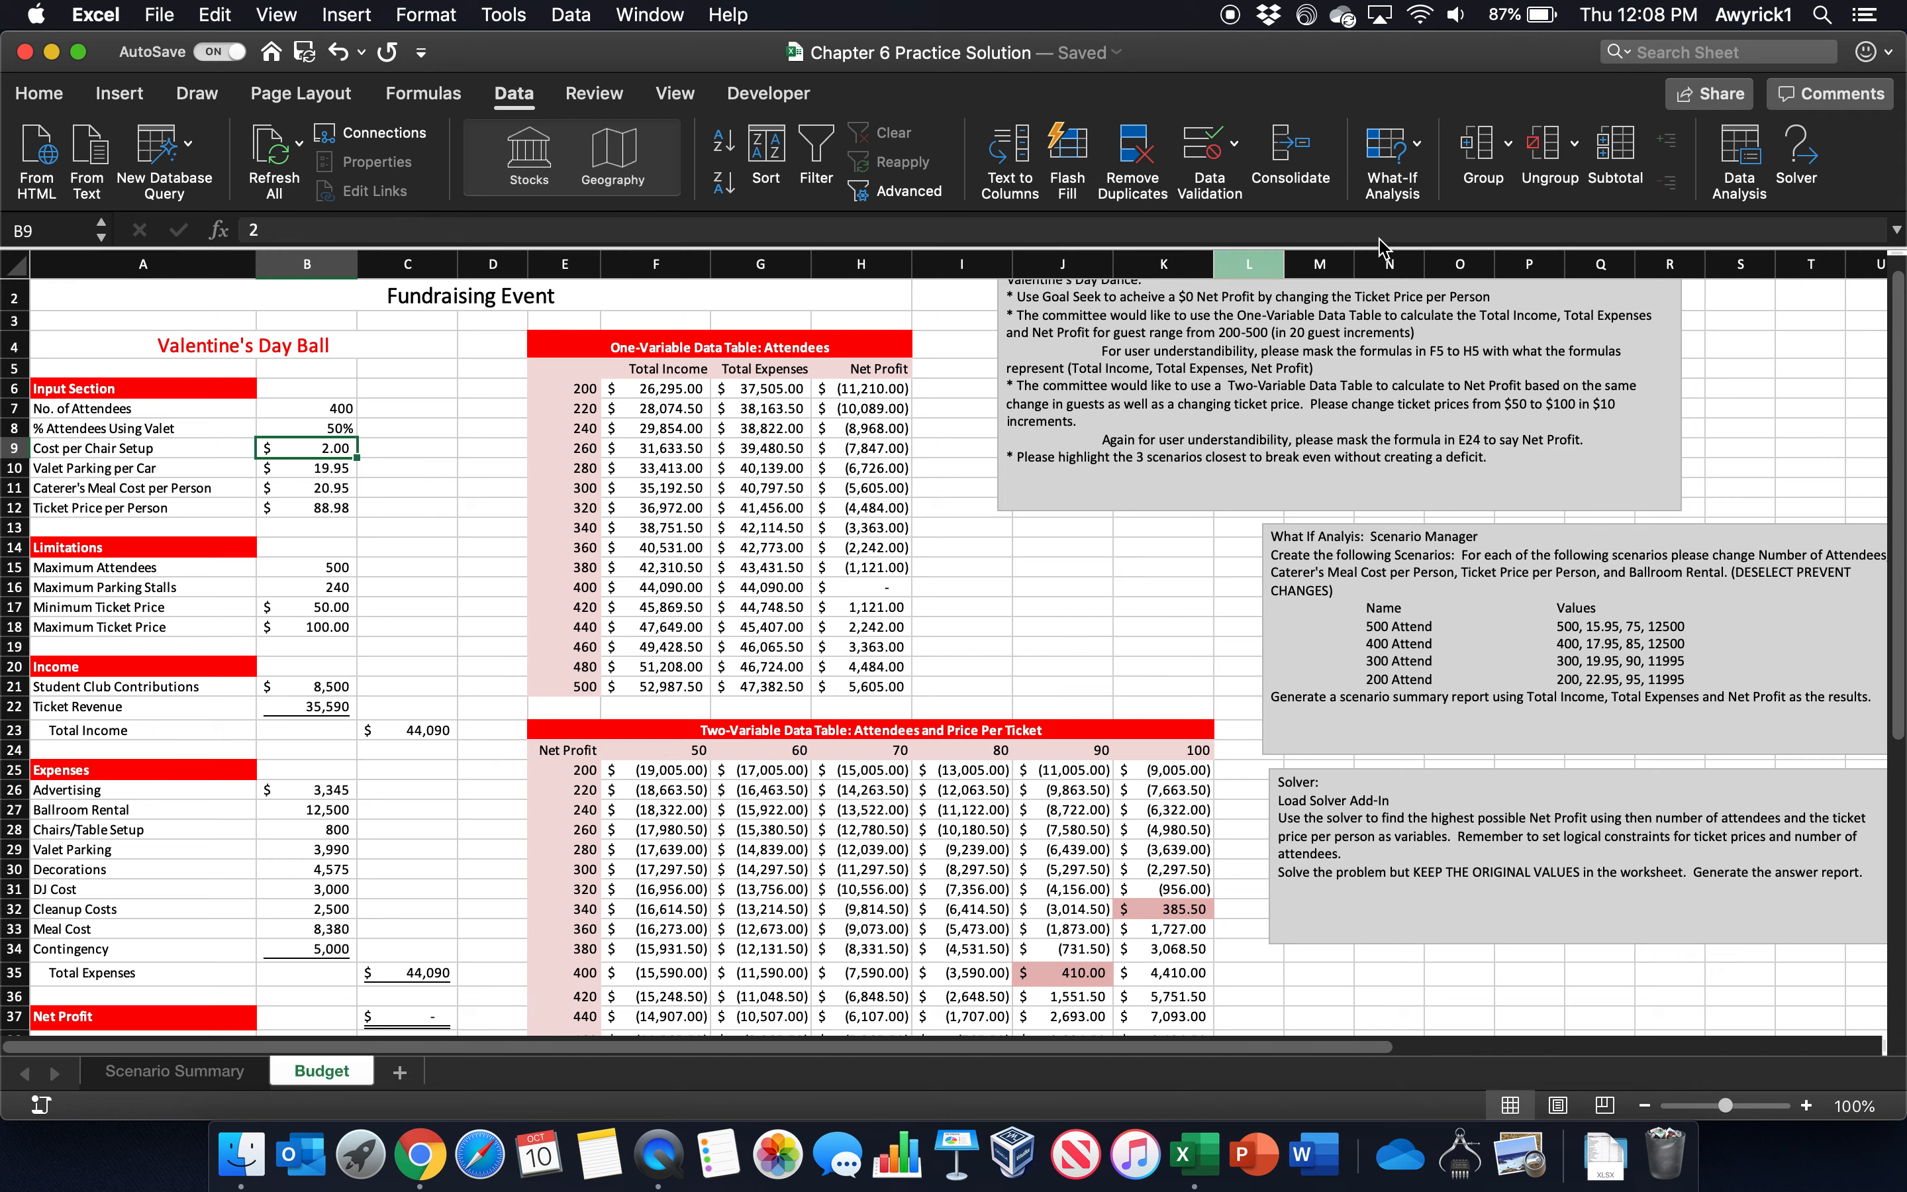
click(1795, 146)
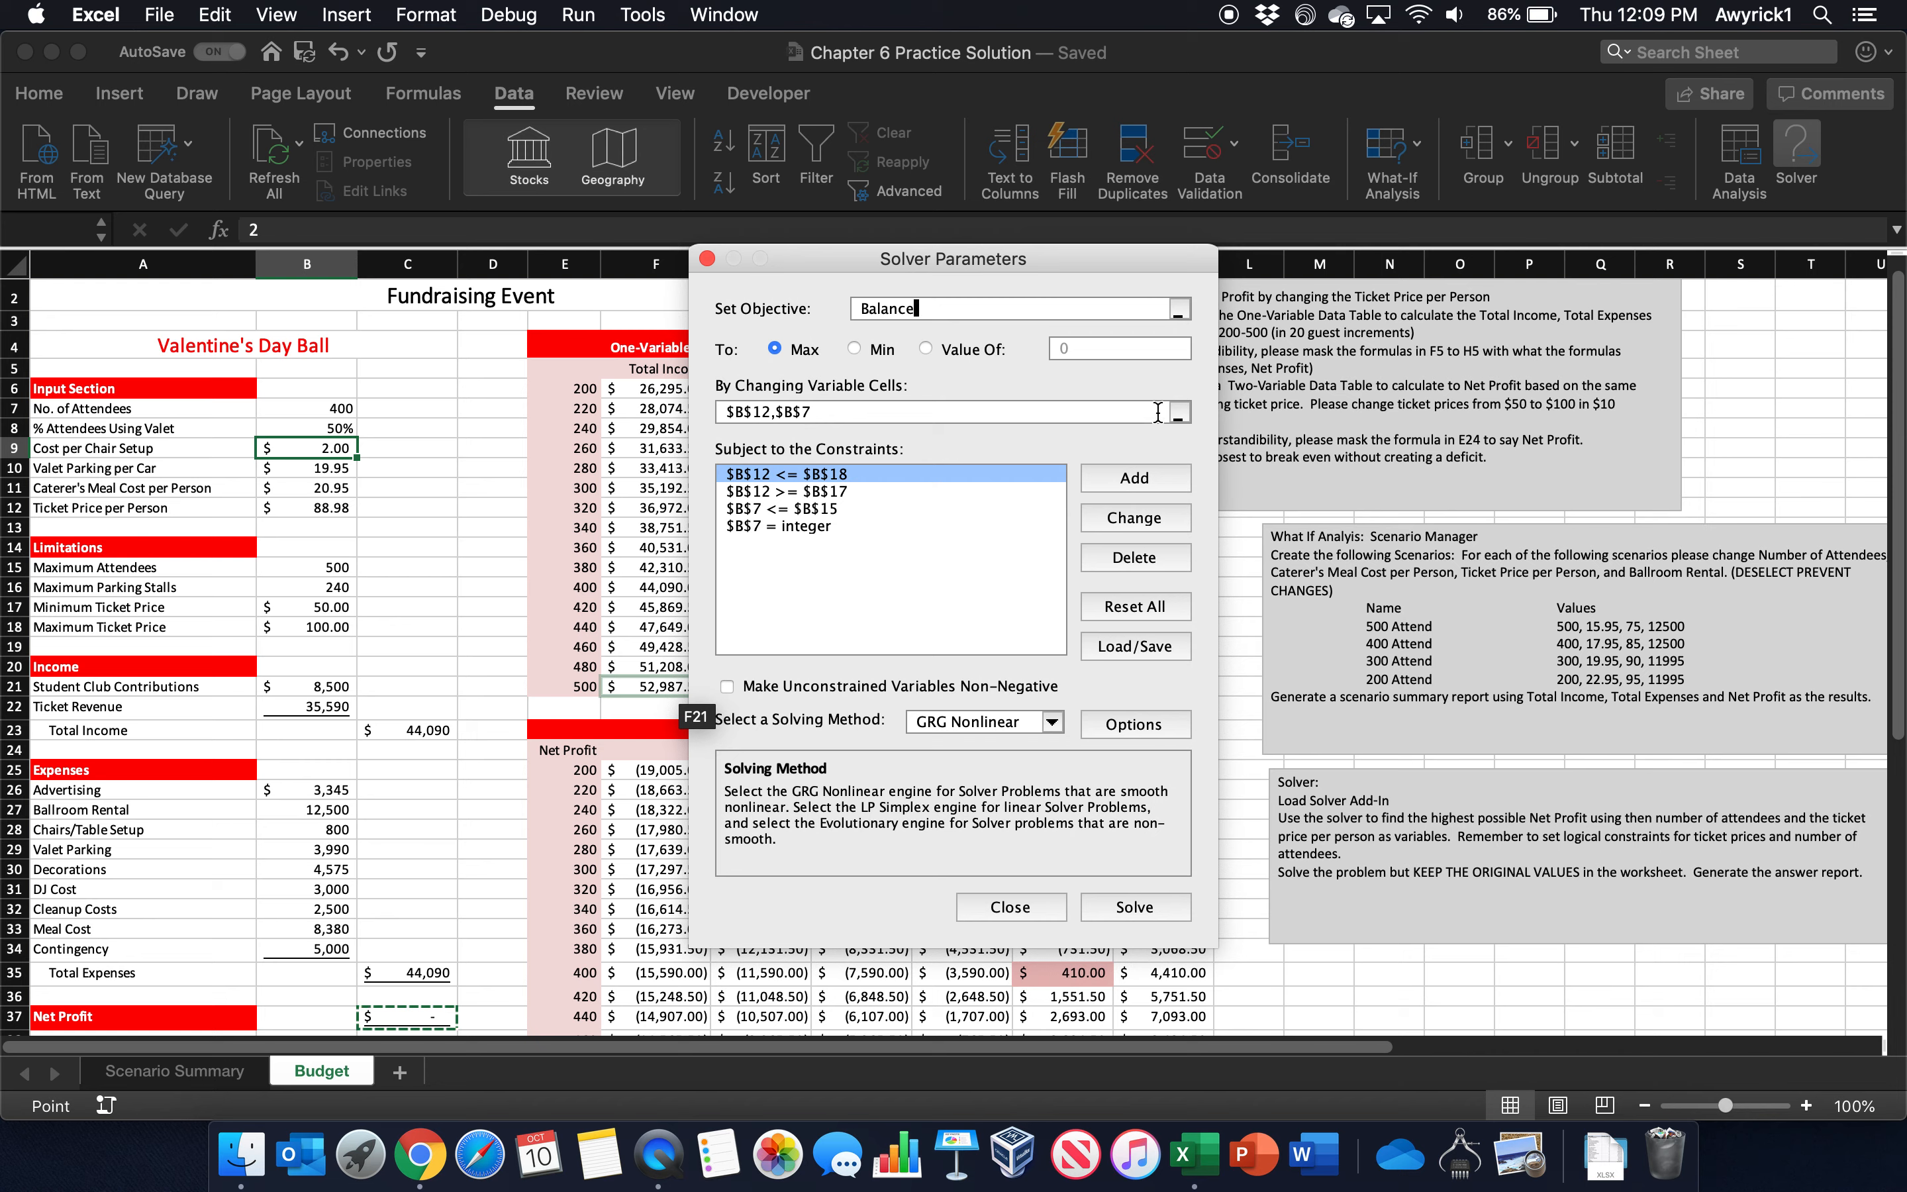
click(883, 527)
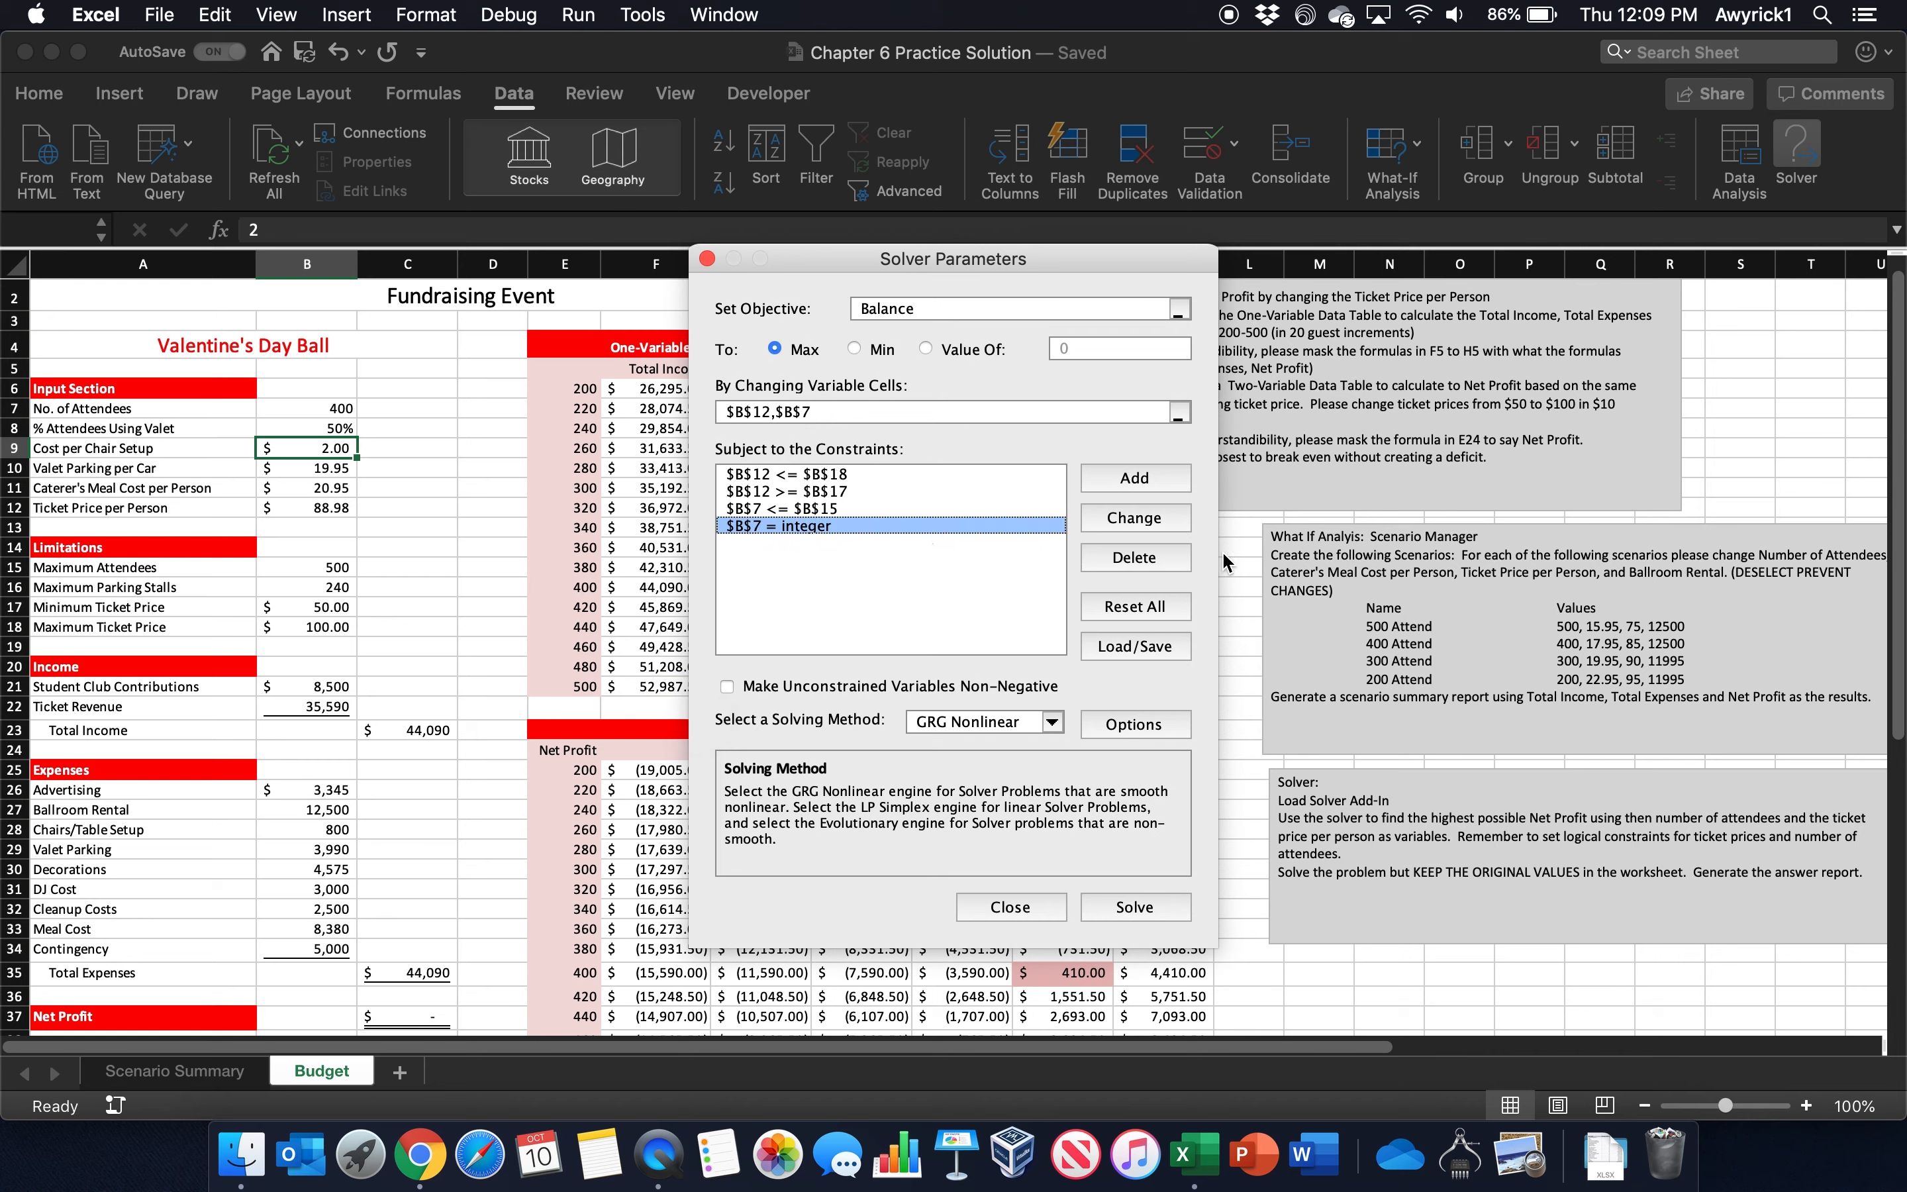
click(1131, 556)
click(1135, 559)
click(1135, 560)
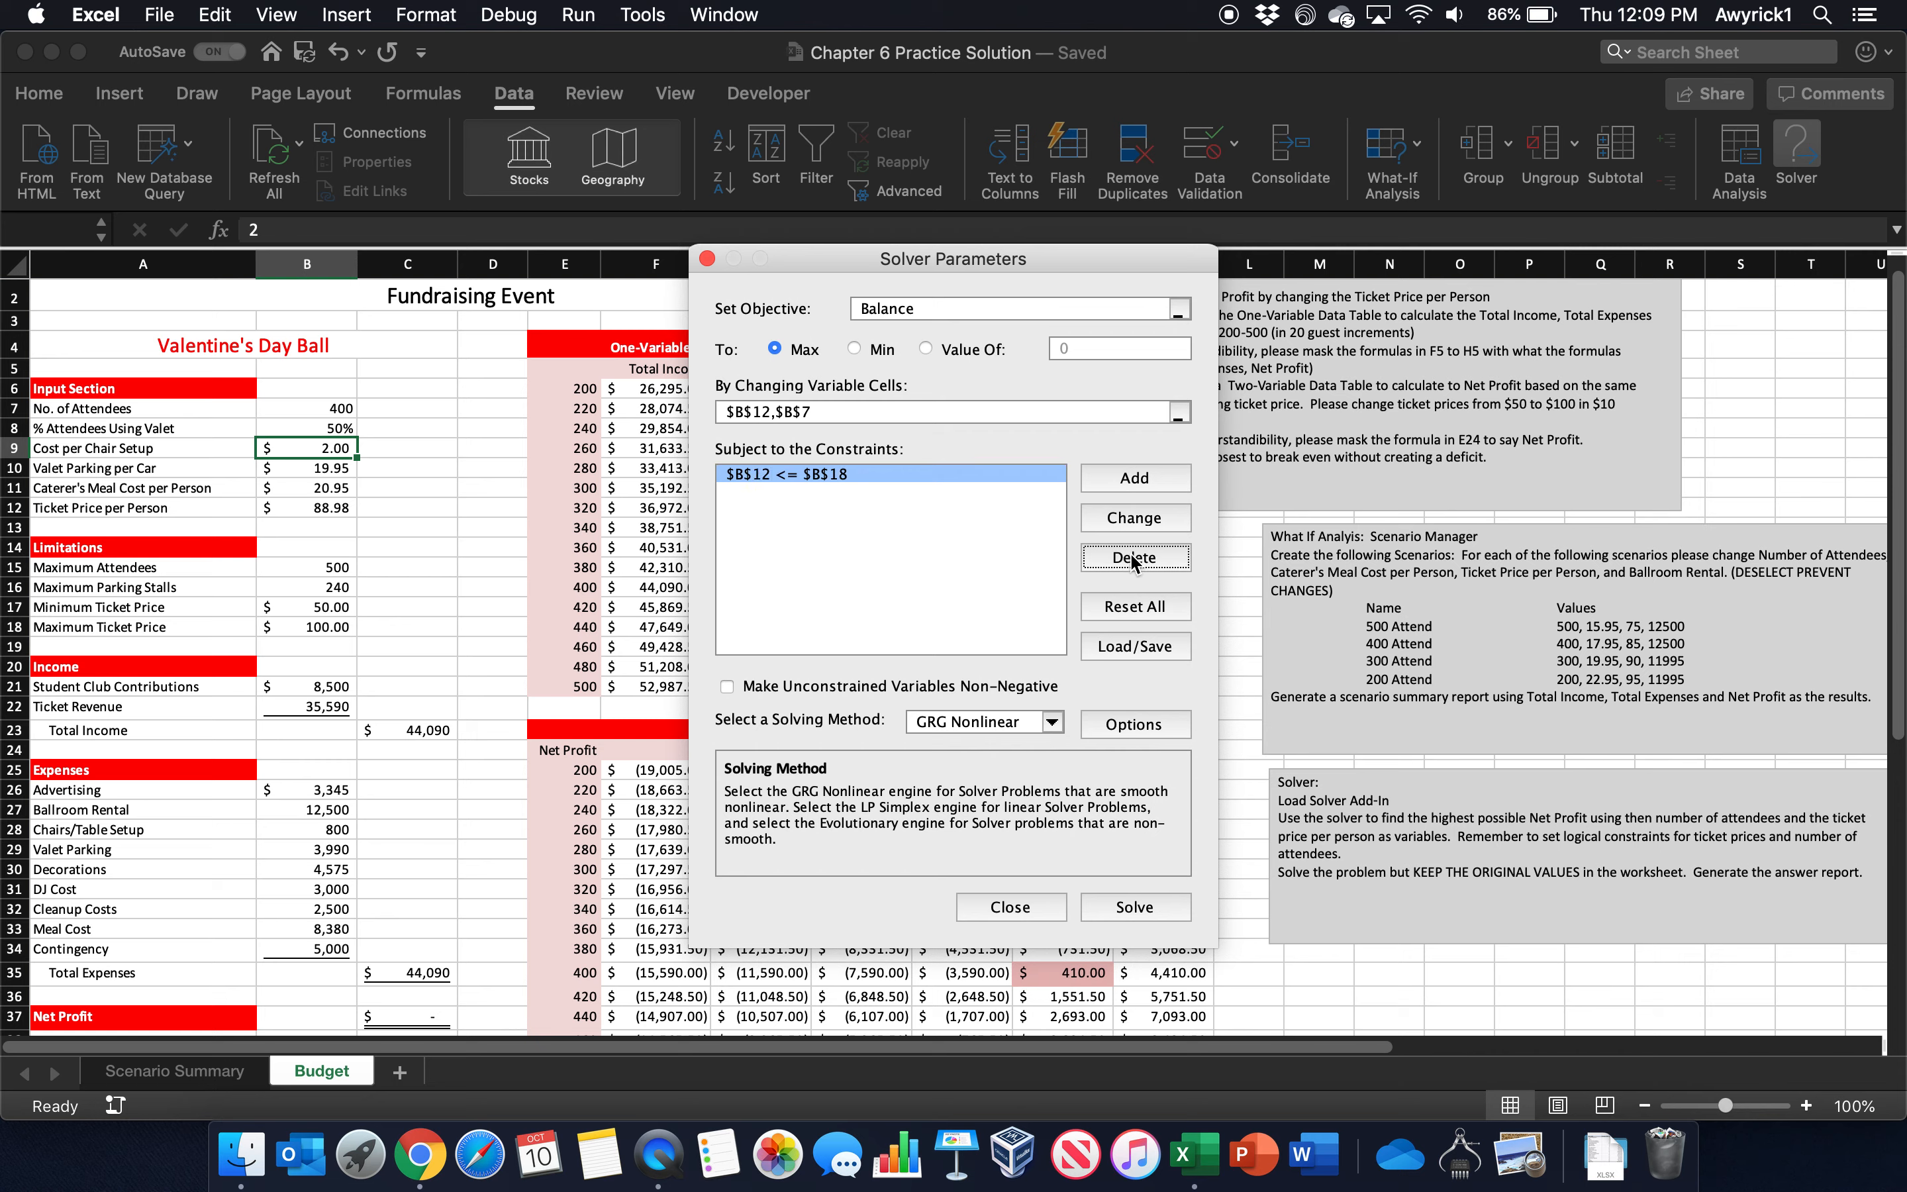
click(1132, 556)
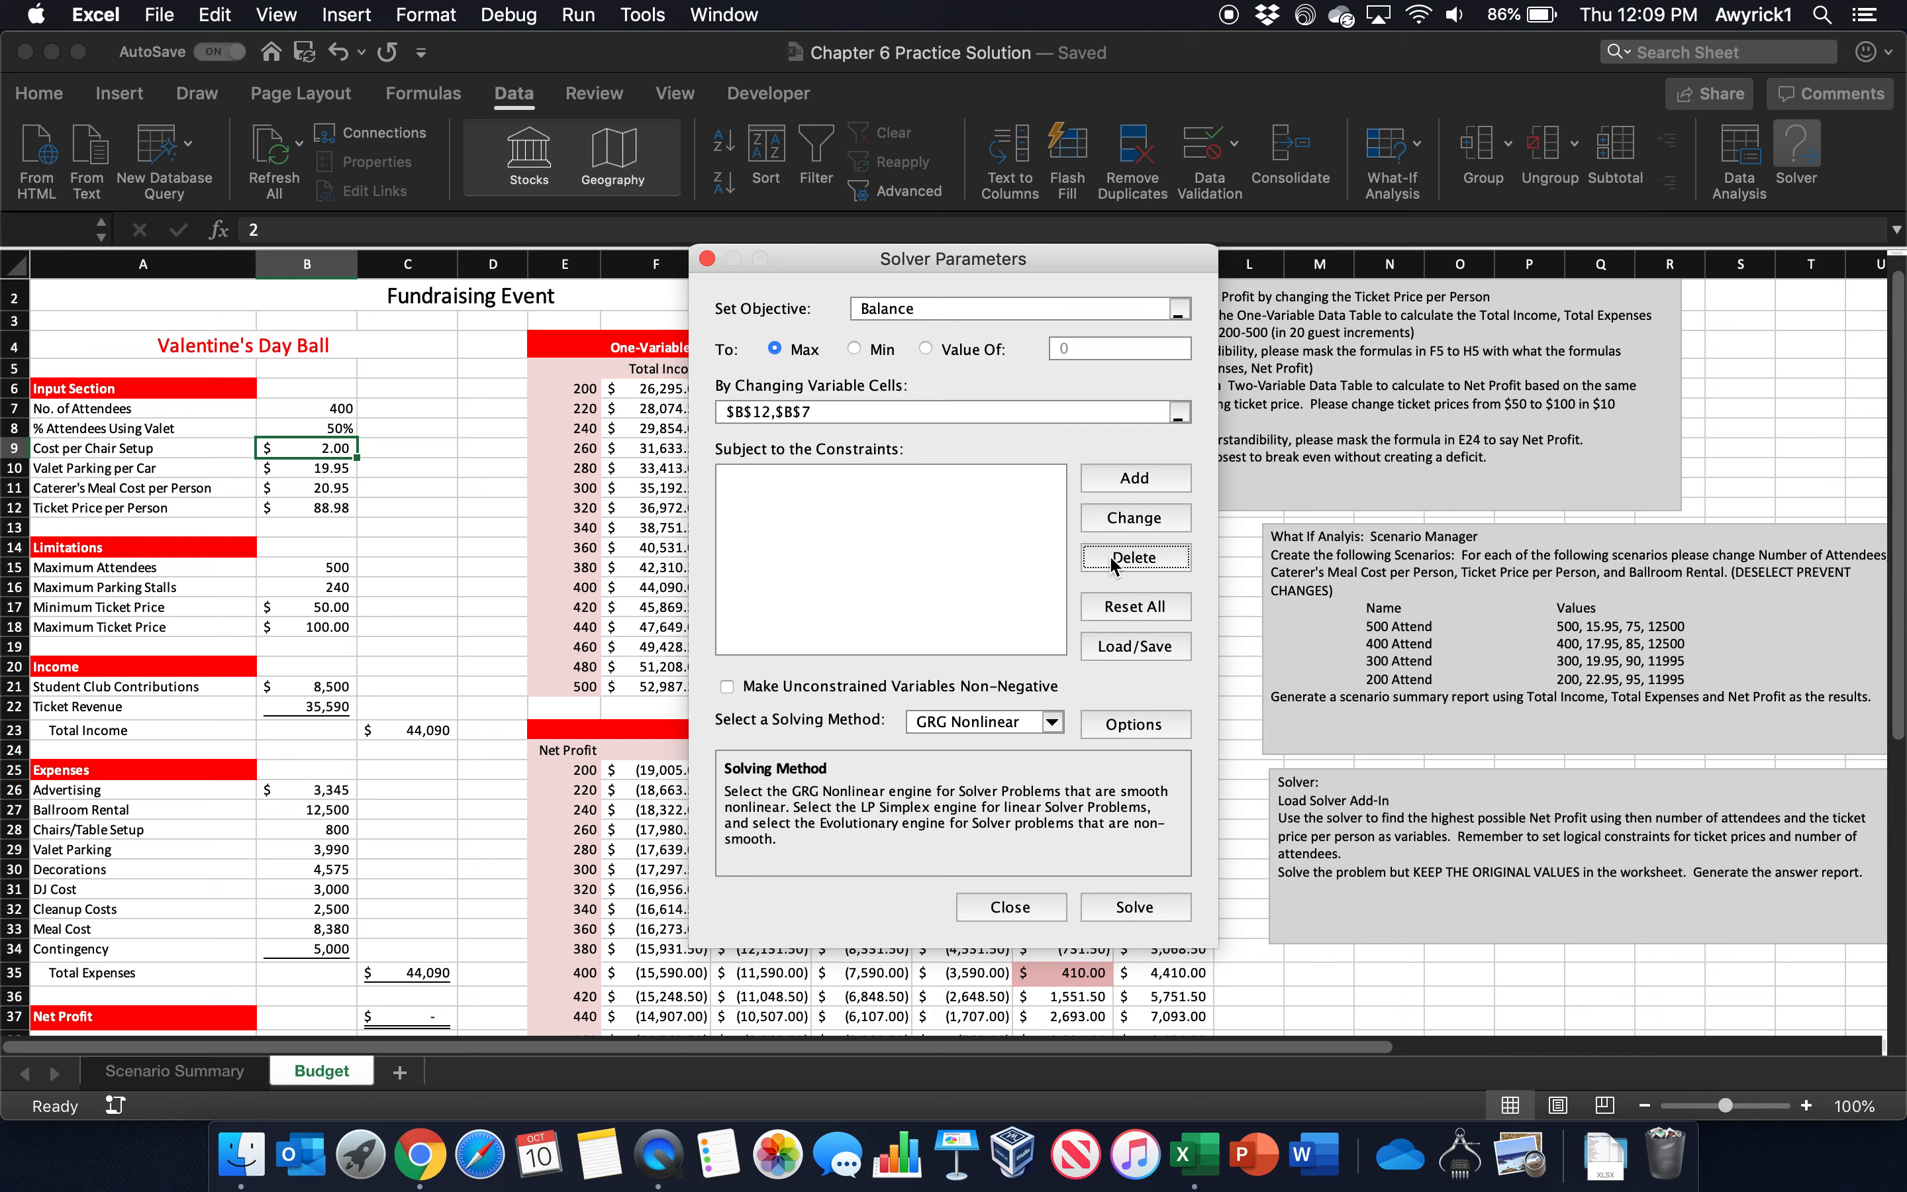
Step: Set Solver's changing variable cells to B7 and B12, then close the Solver parameters
click(1158, 412)
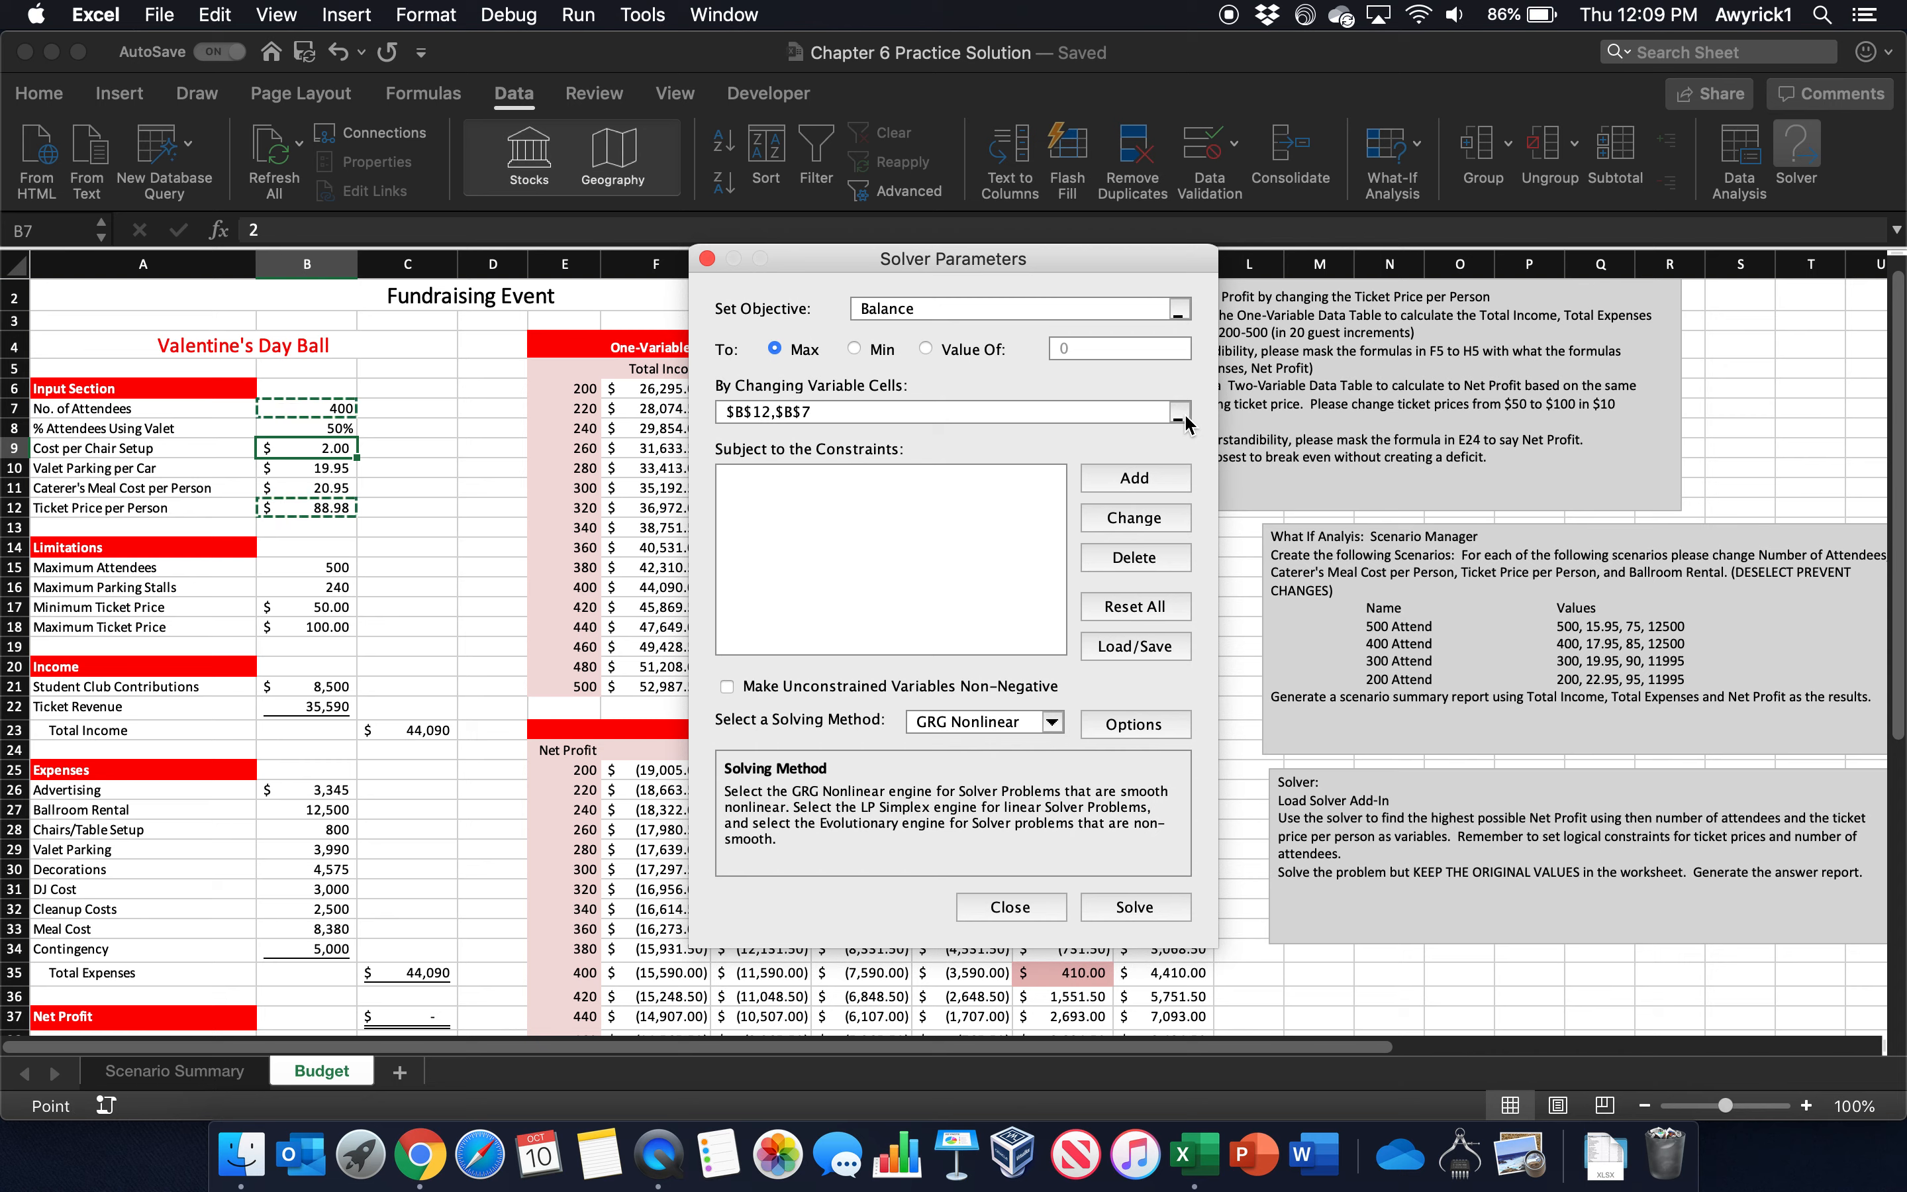
click(315, 408)
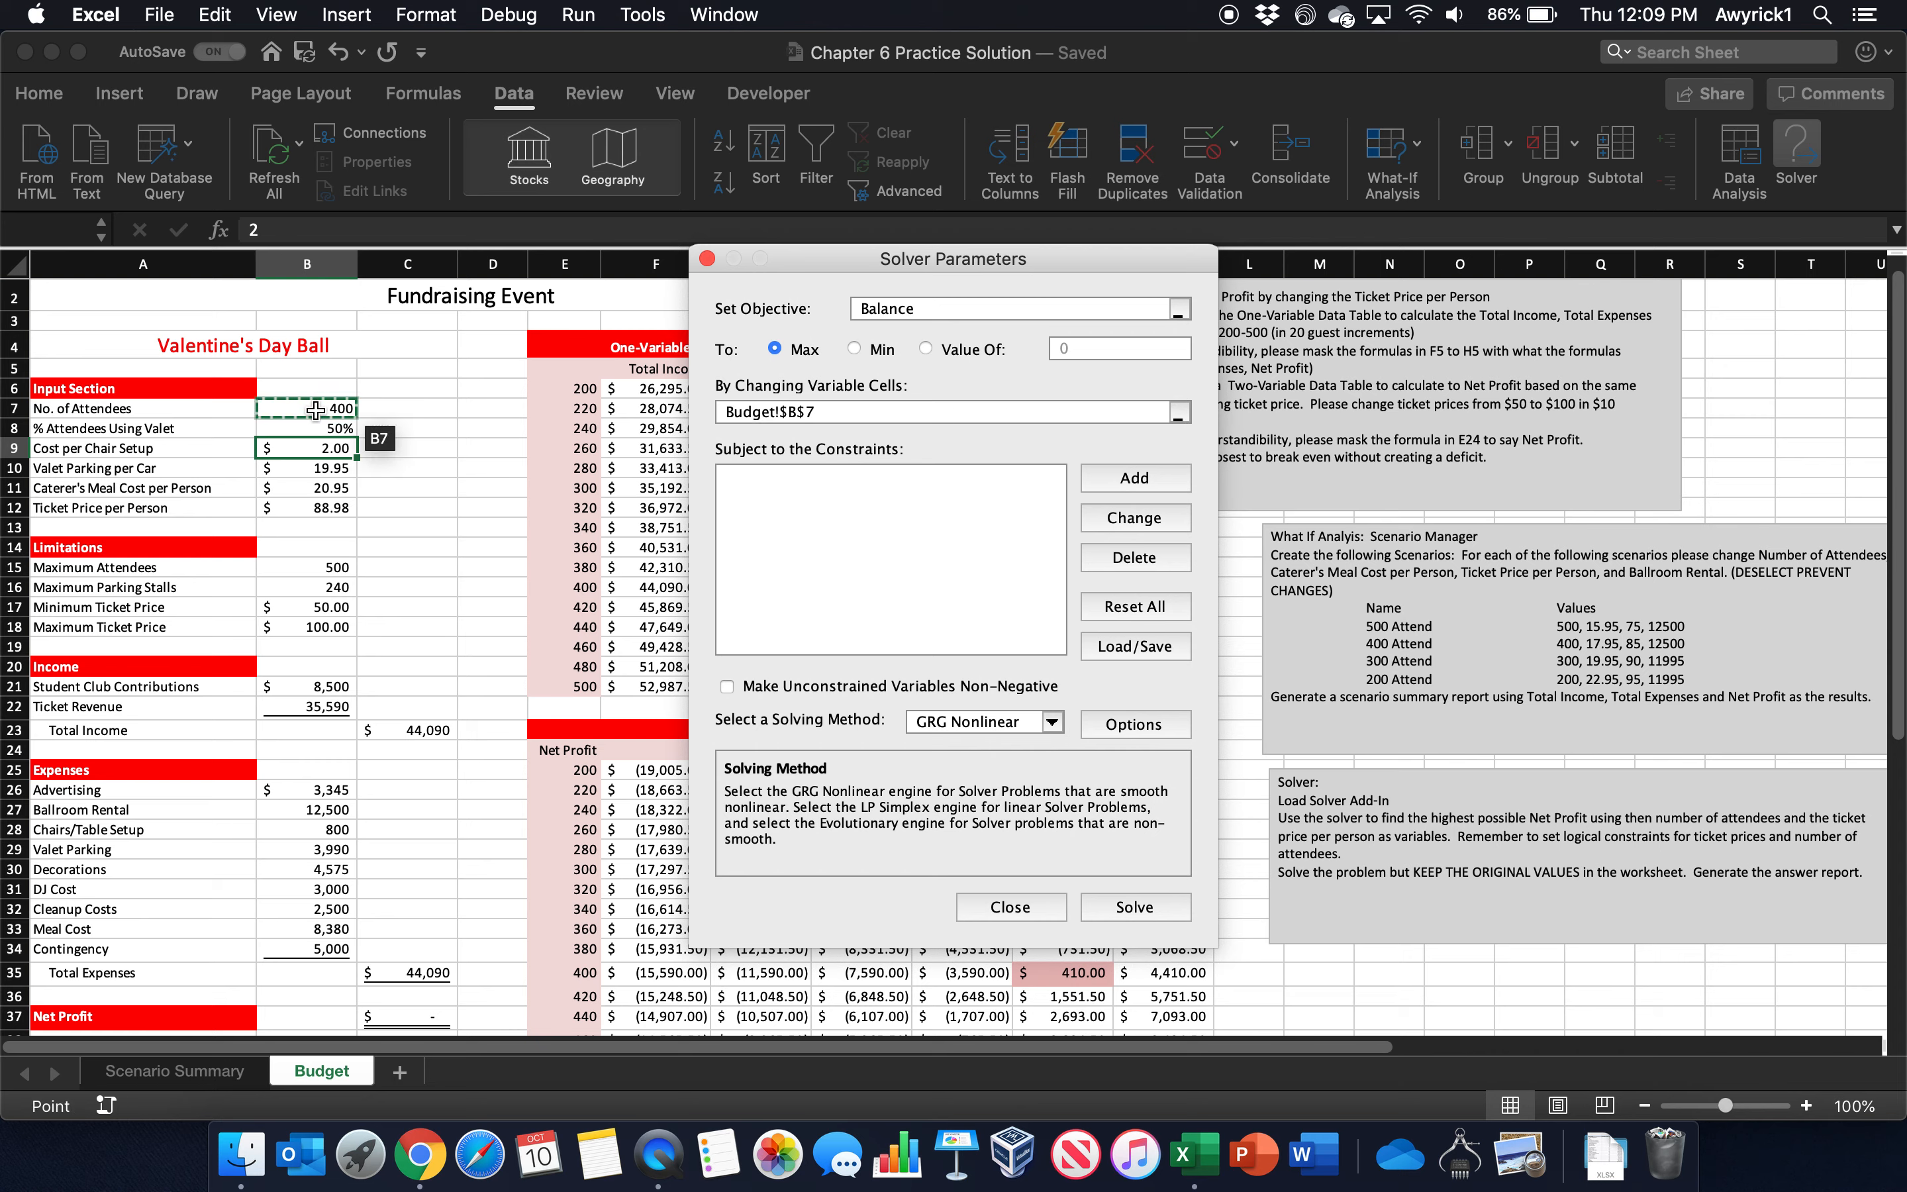
super+click(311, 506)
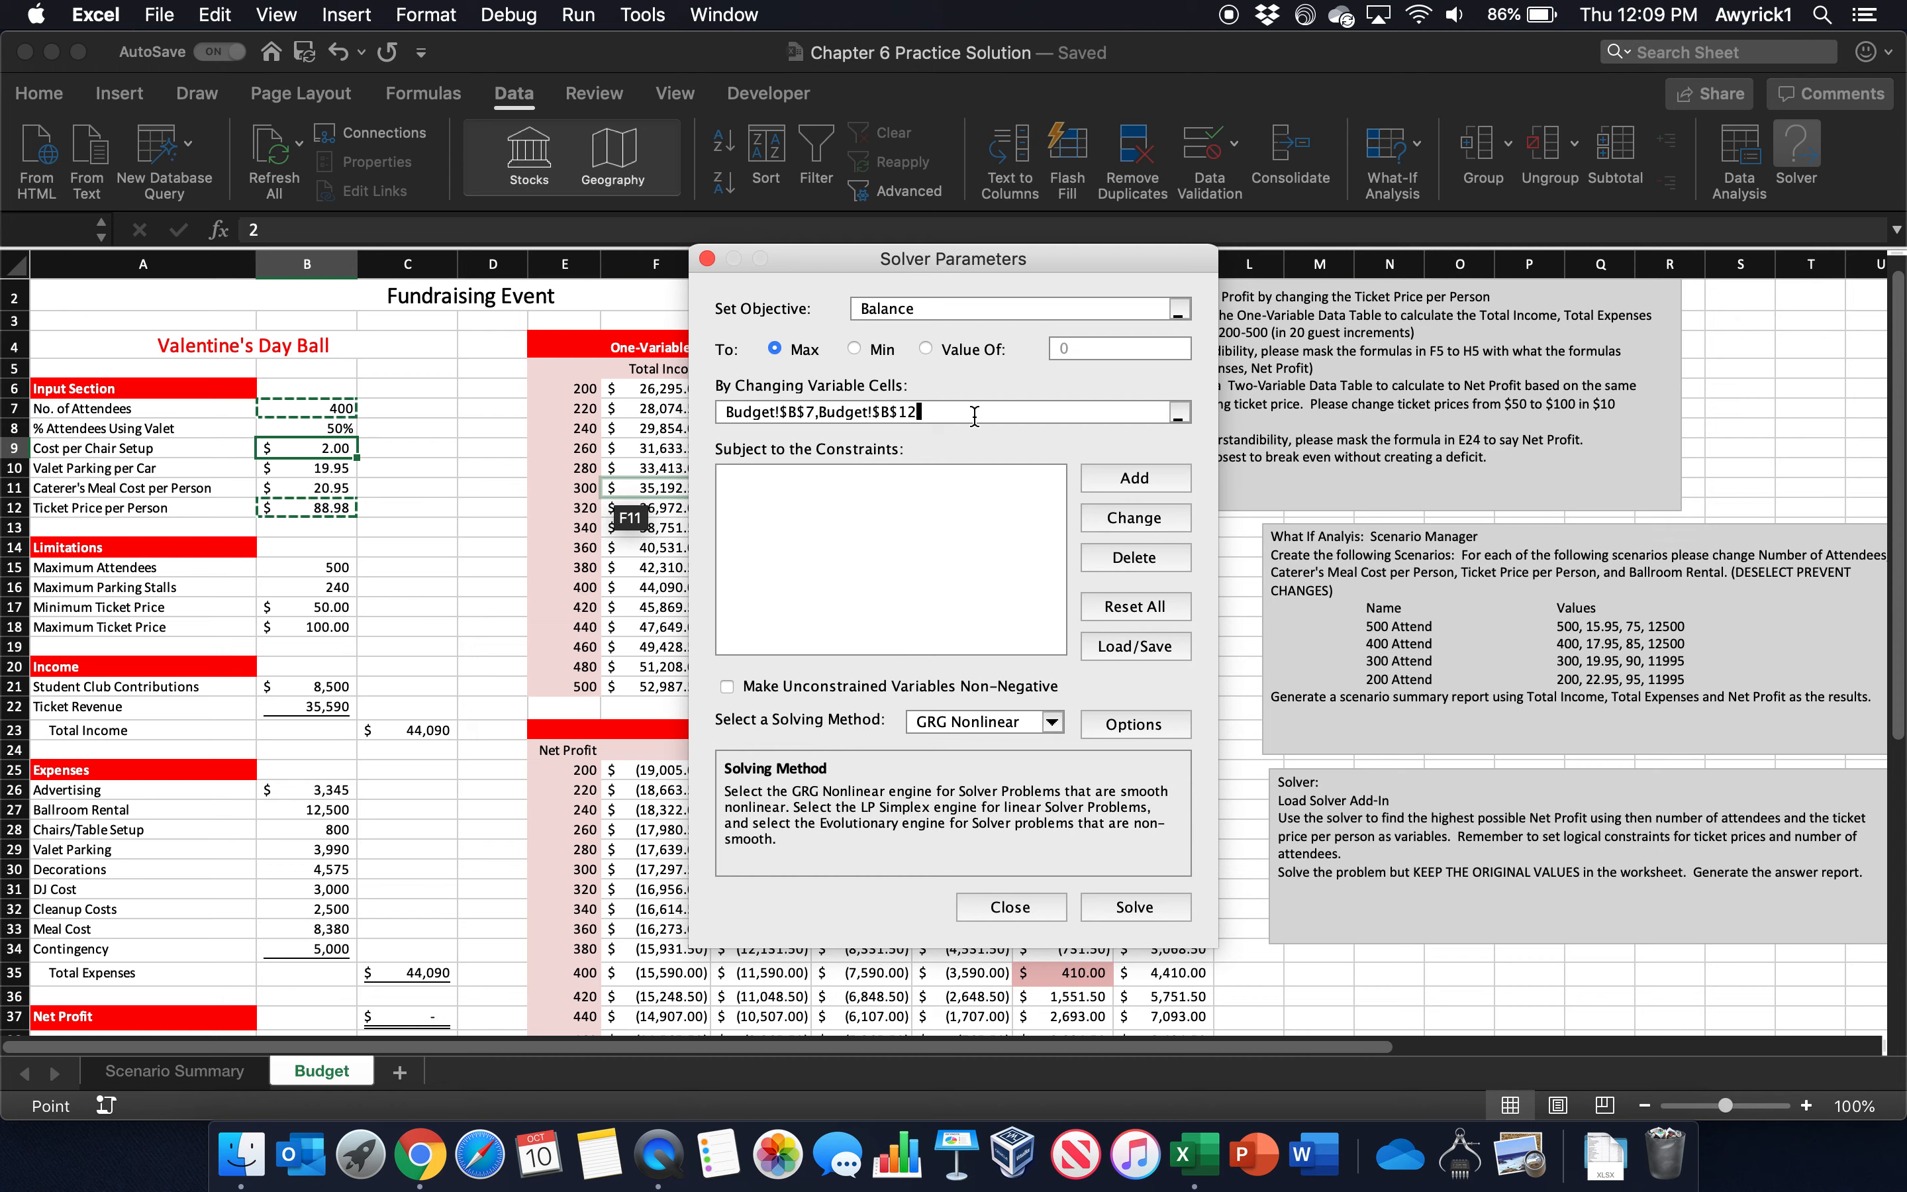
click(1010, 907)
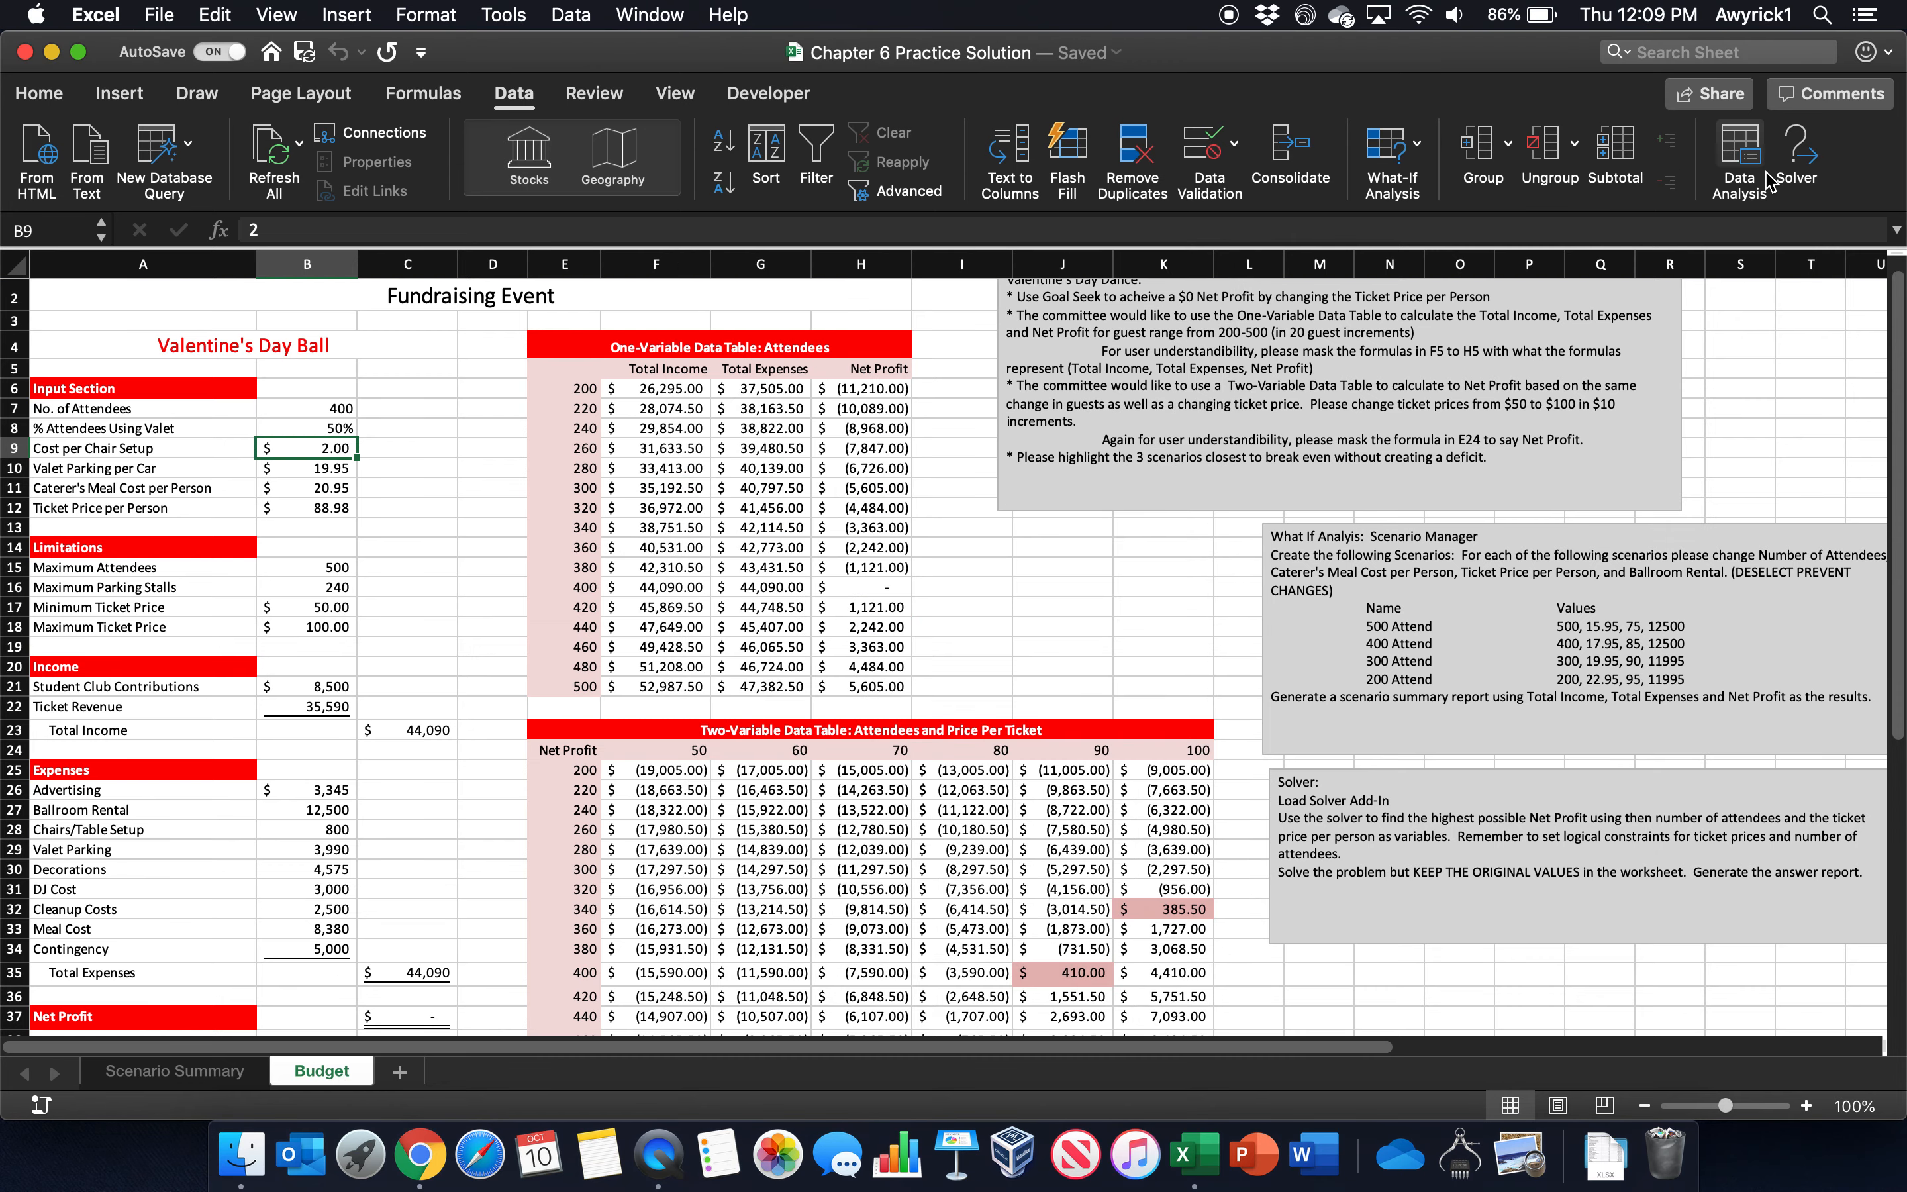
Step: Reopen Solver and add a constraint keeping the number of attendees in B7 <= the maximum attendees in B15
click(1796, 154)
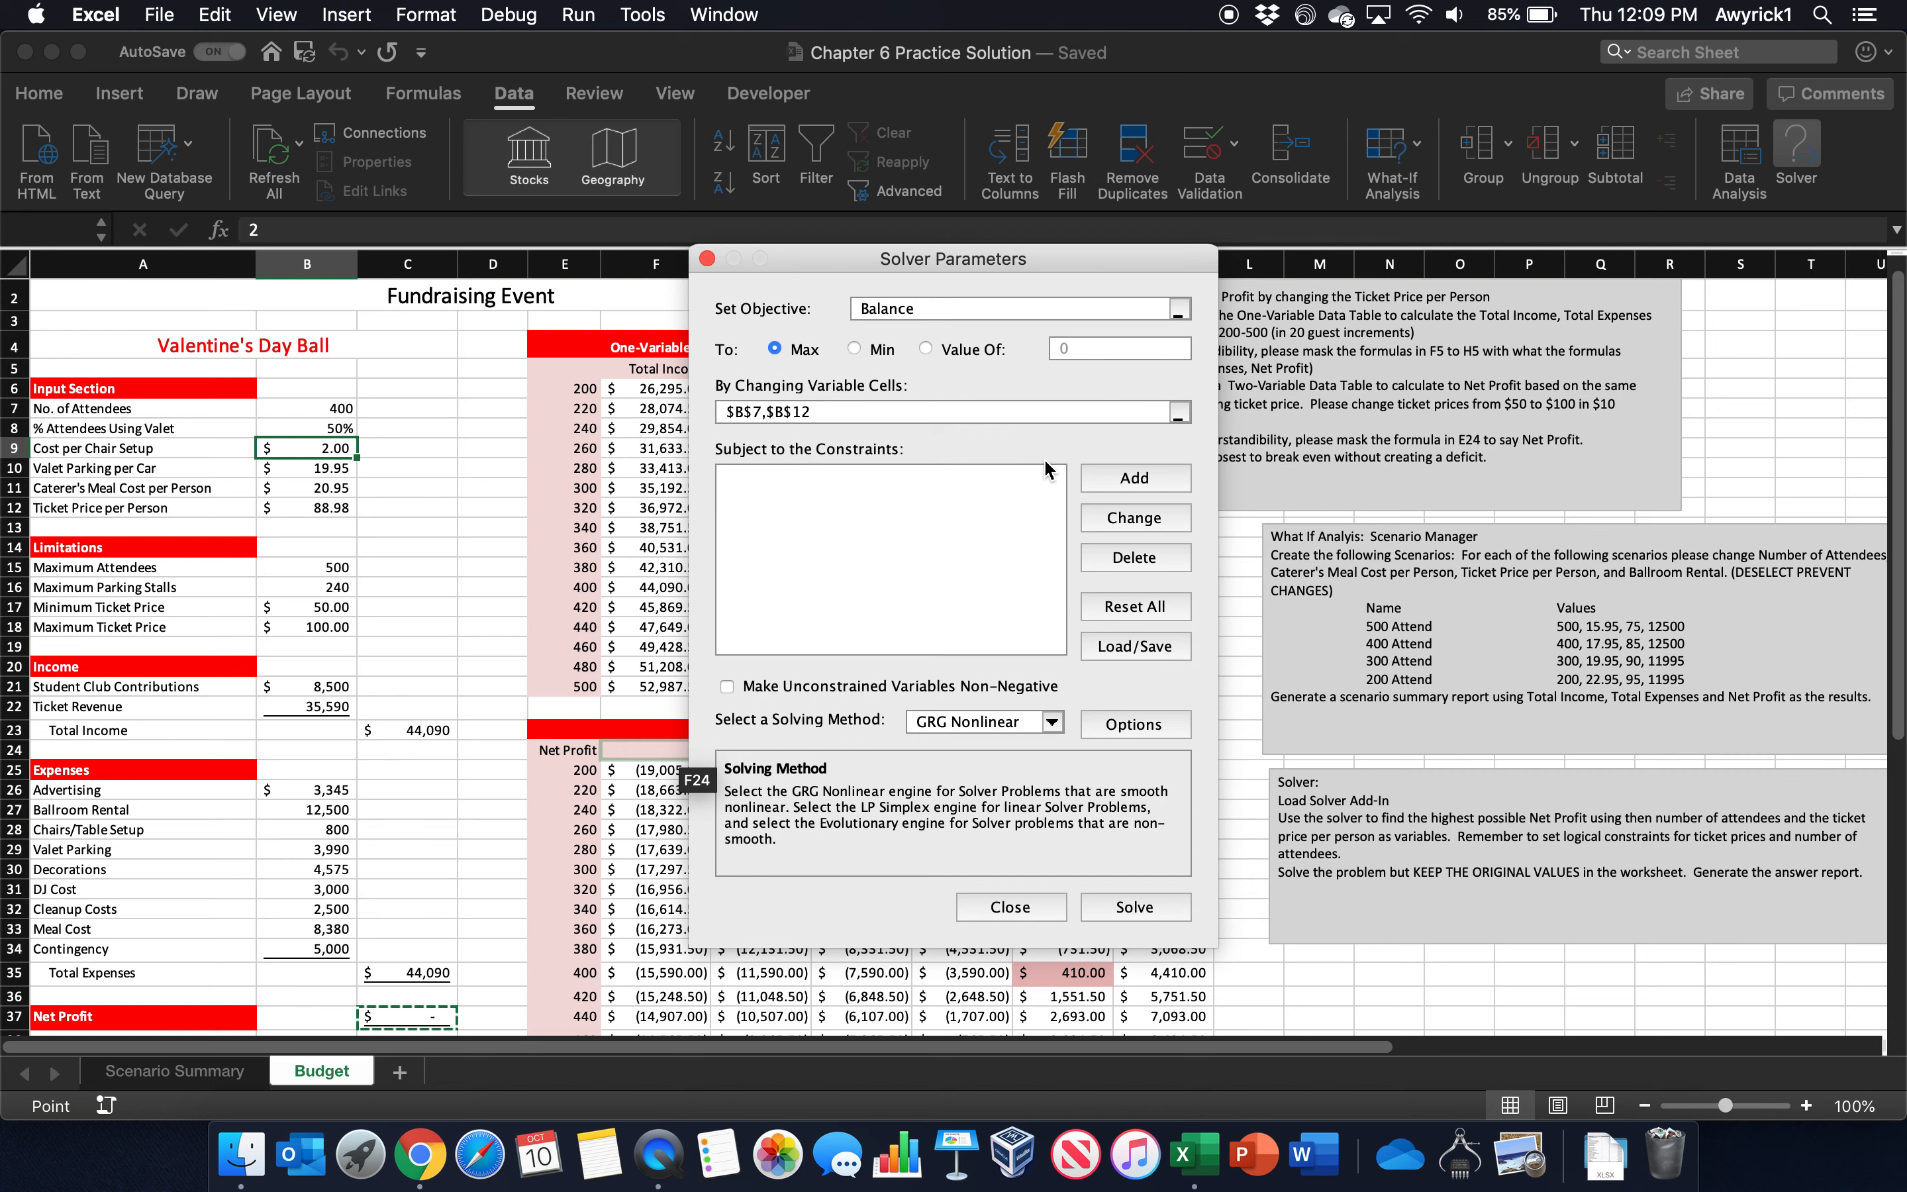
click(1132, 479)
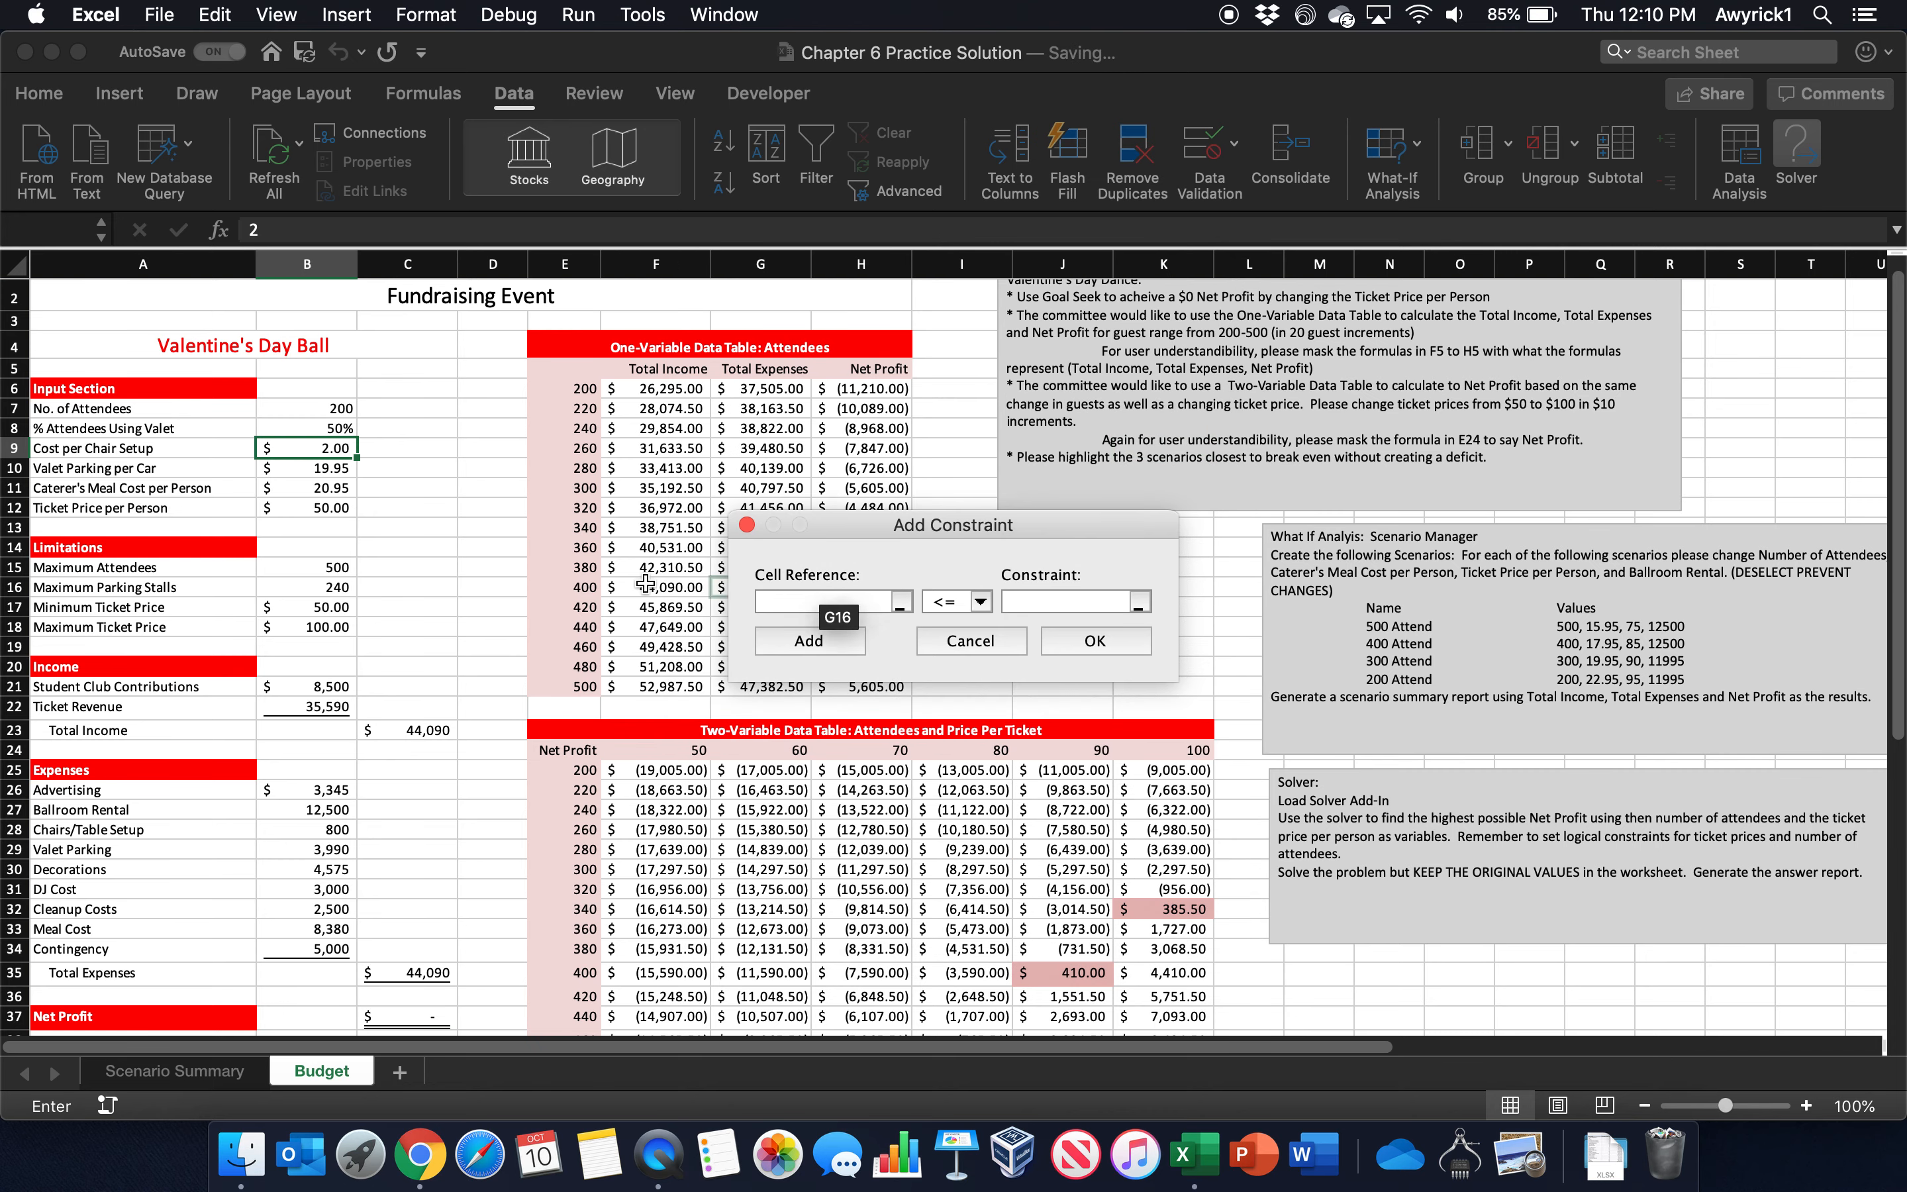
click(316, 409)
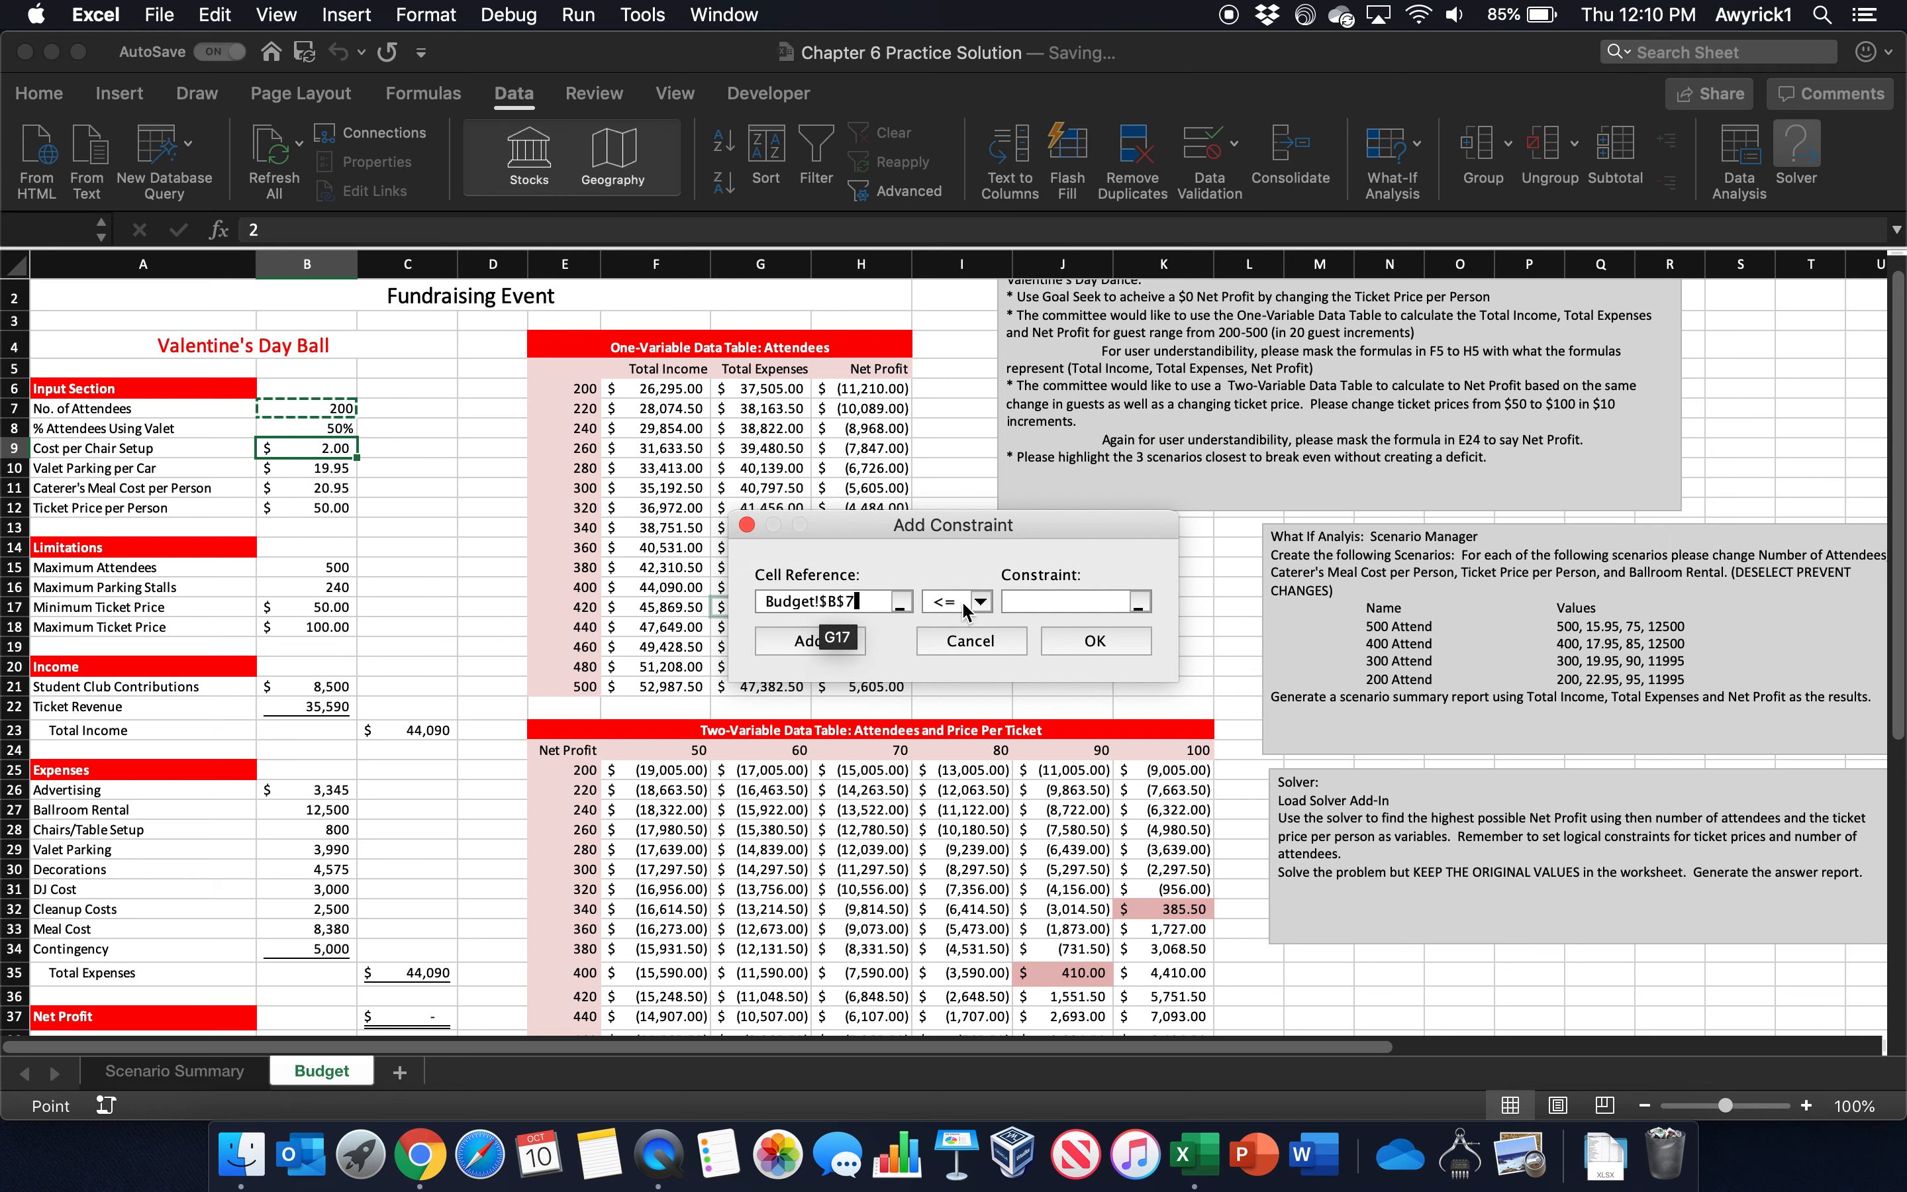
click(311, 570)
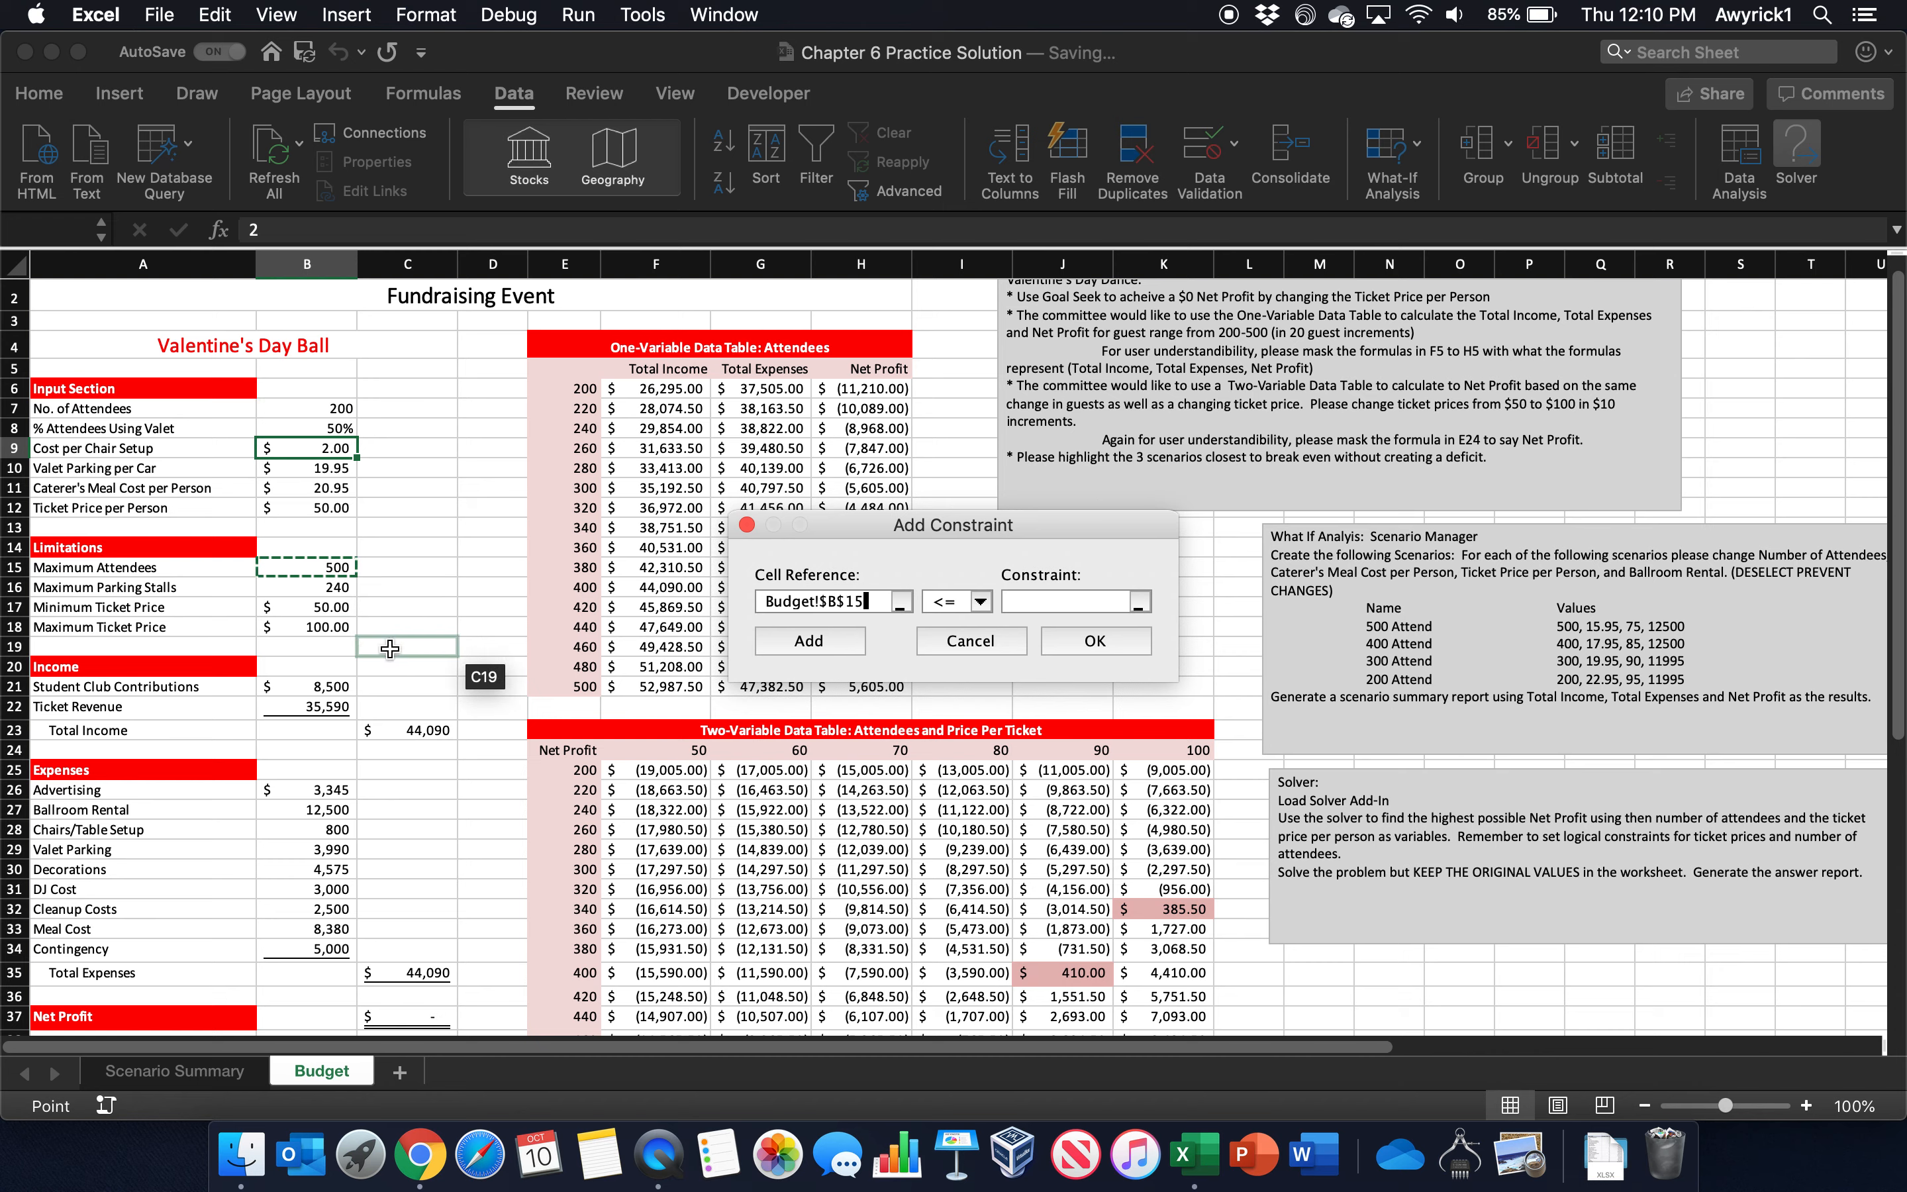
click(315, 414)
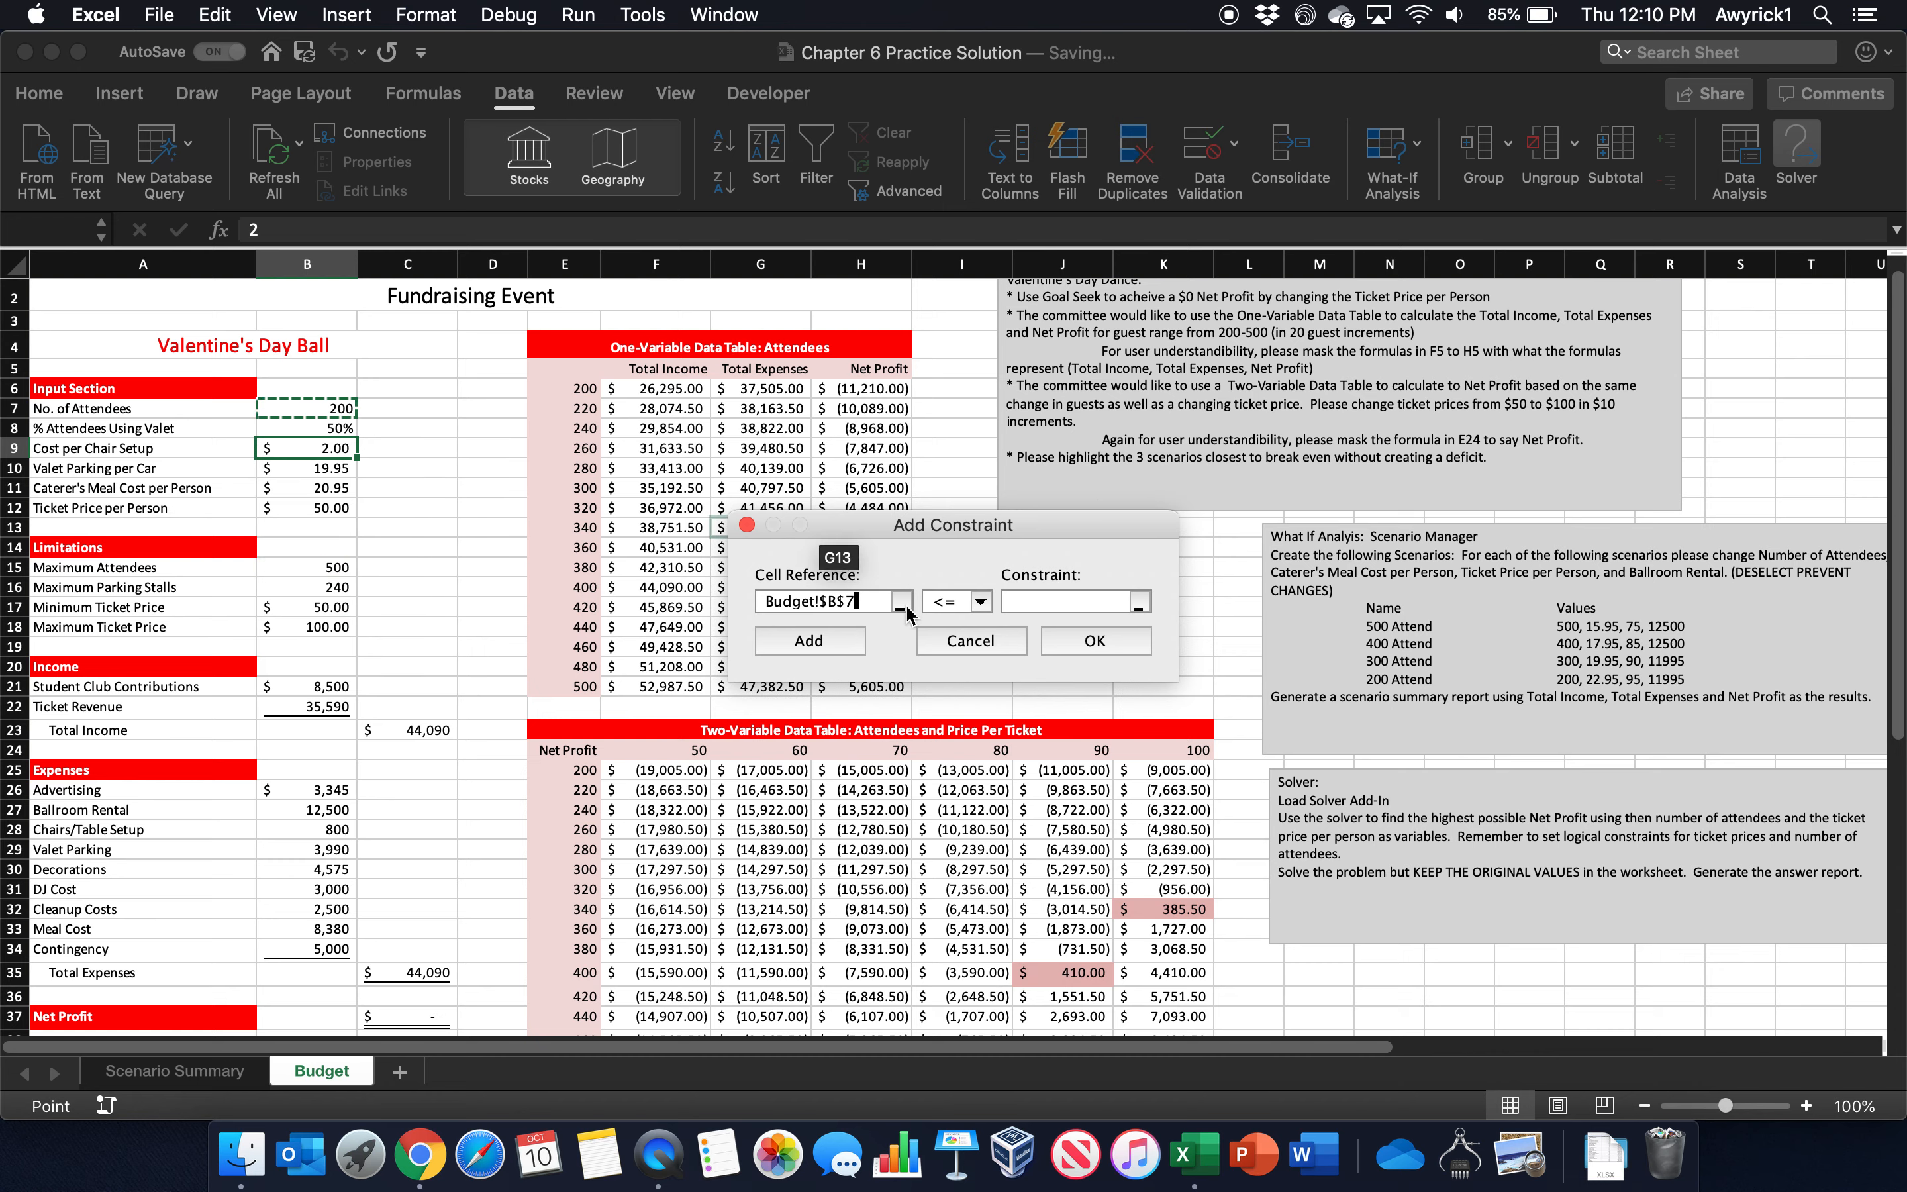
click(1029, 607)
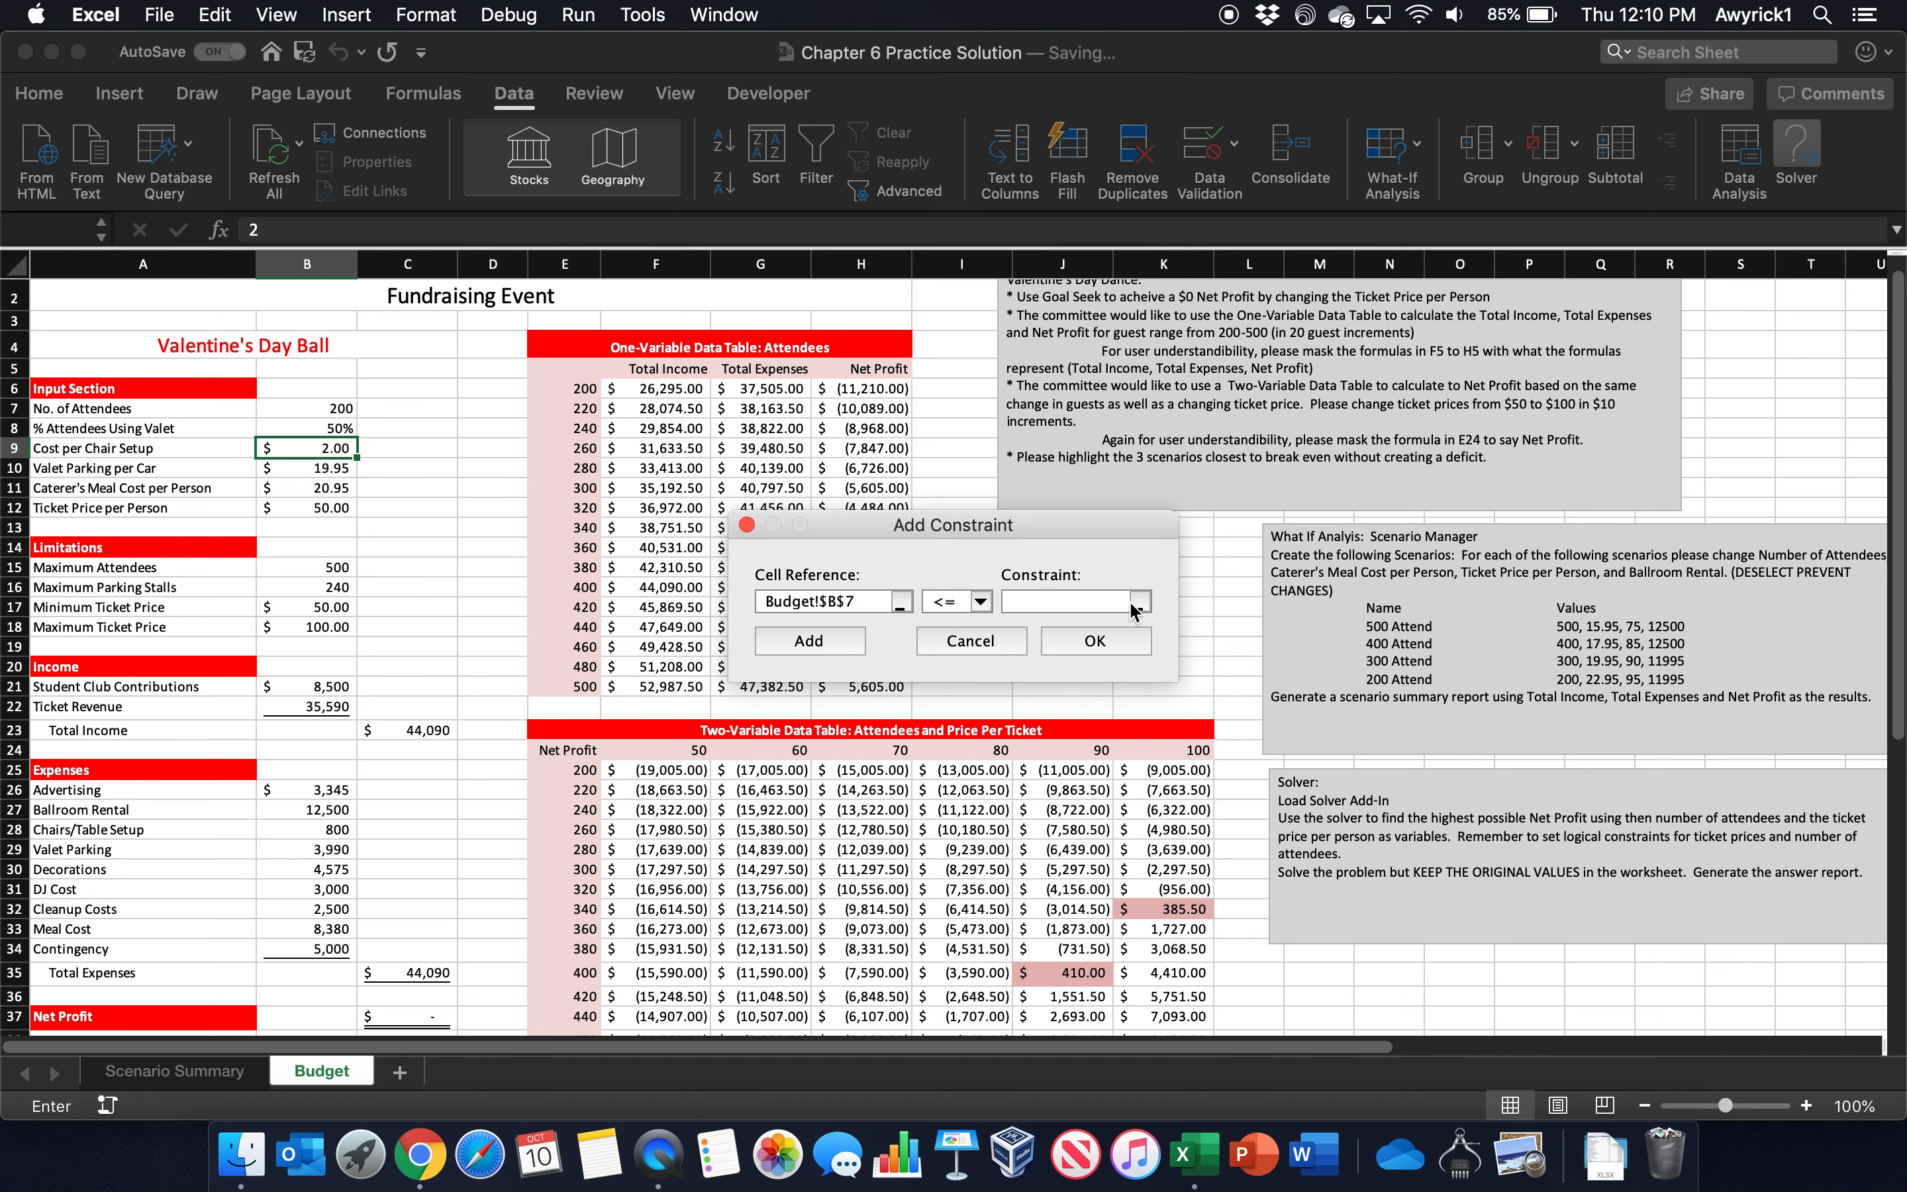
click(351, 571)
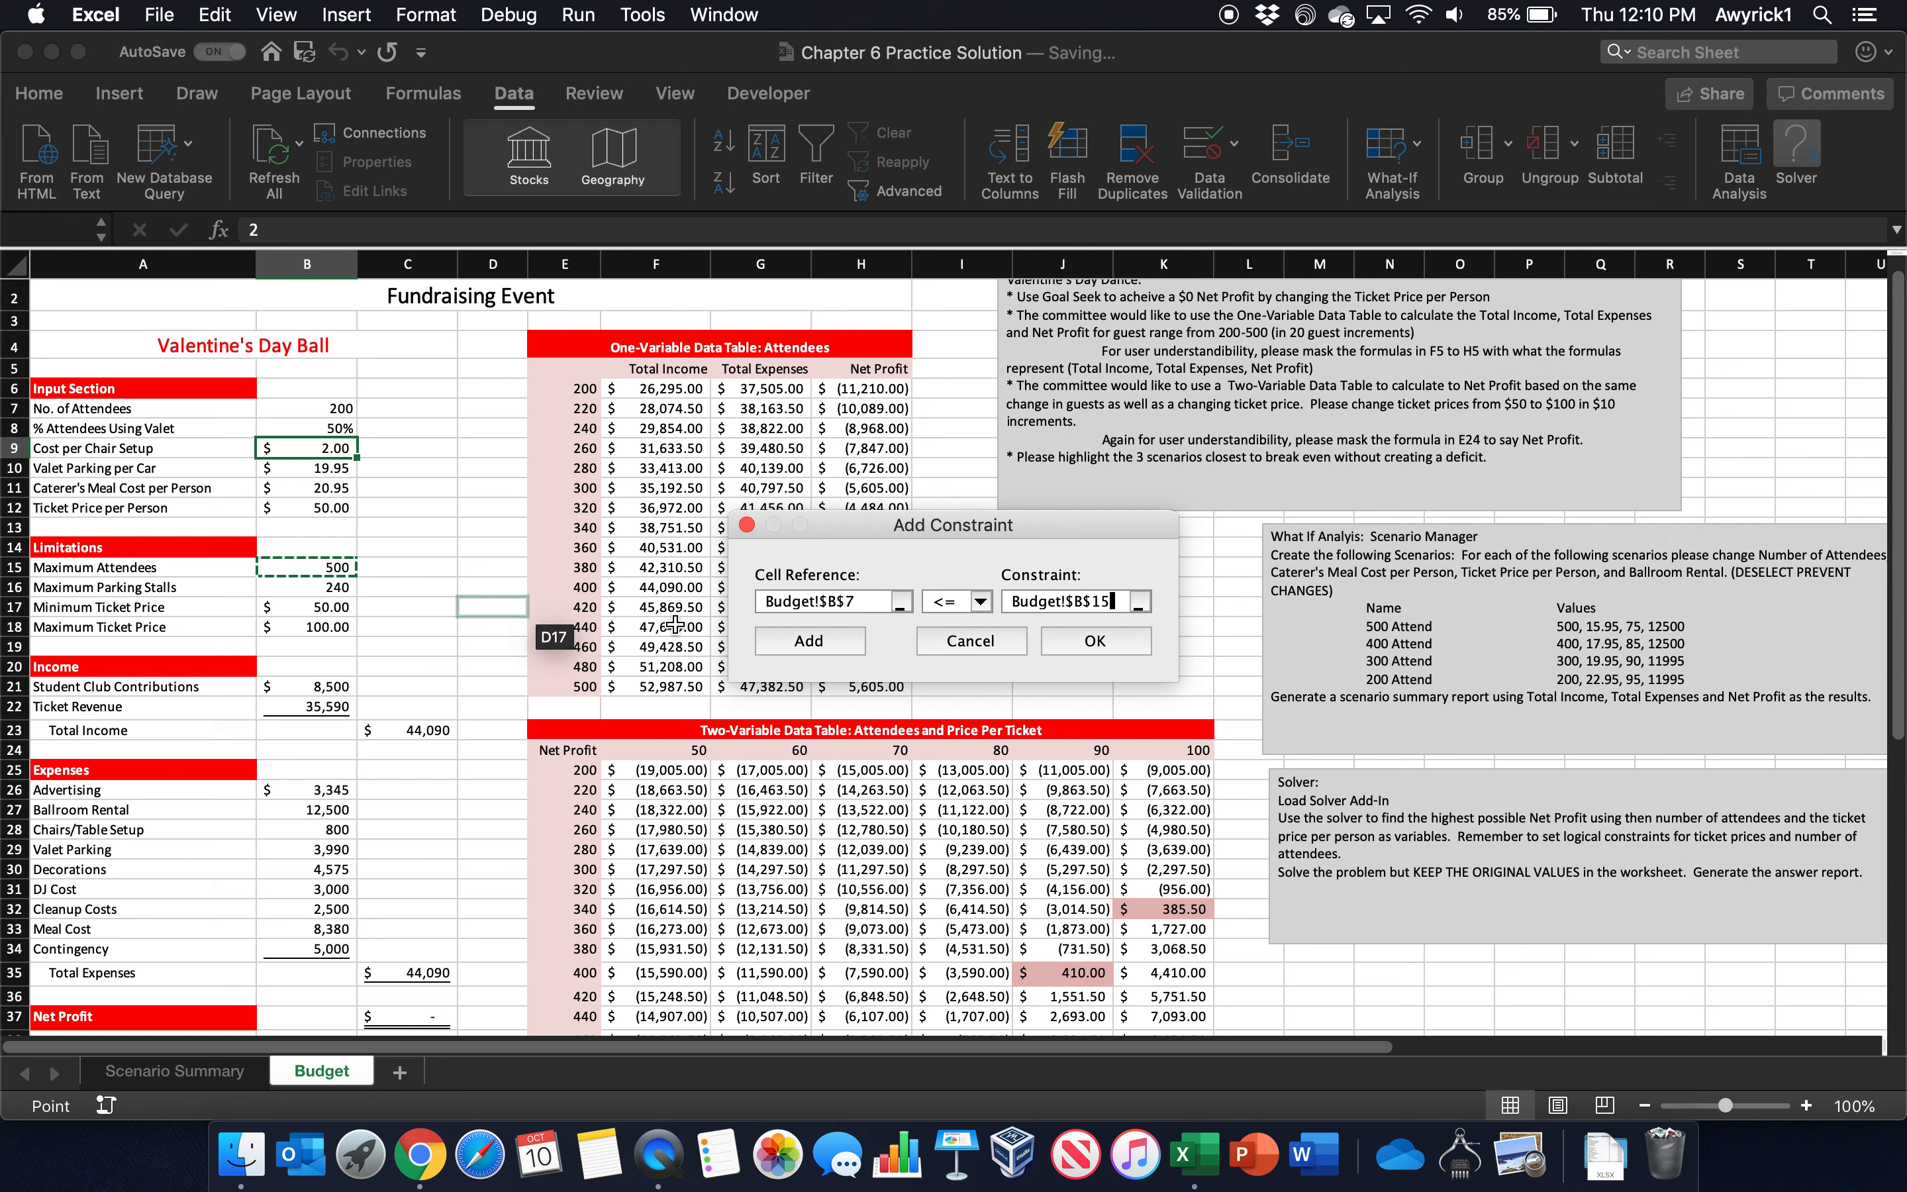
click(809, 641)
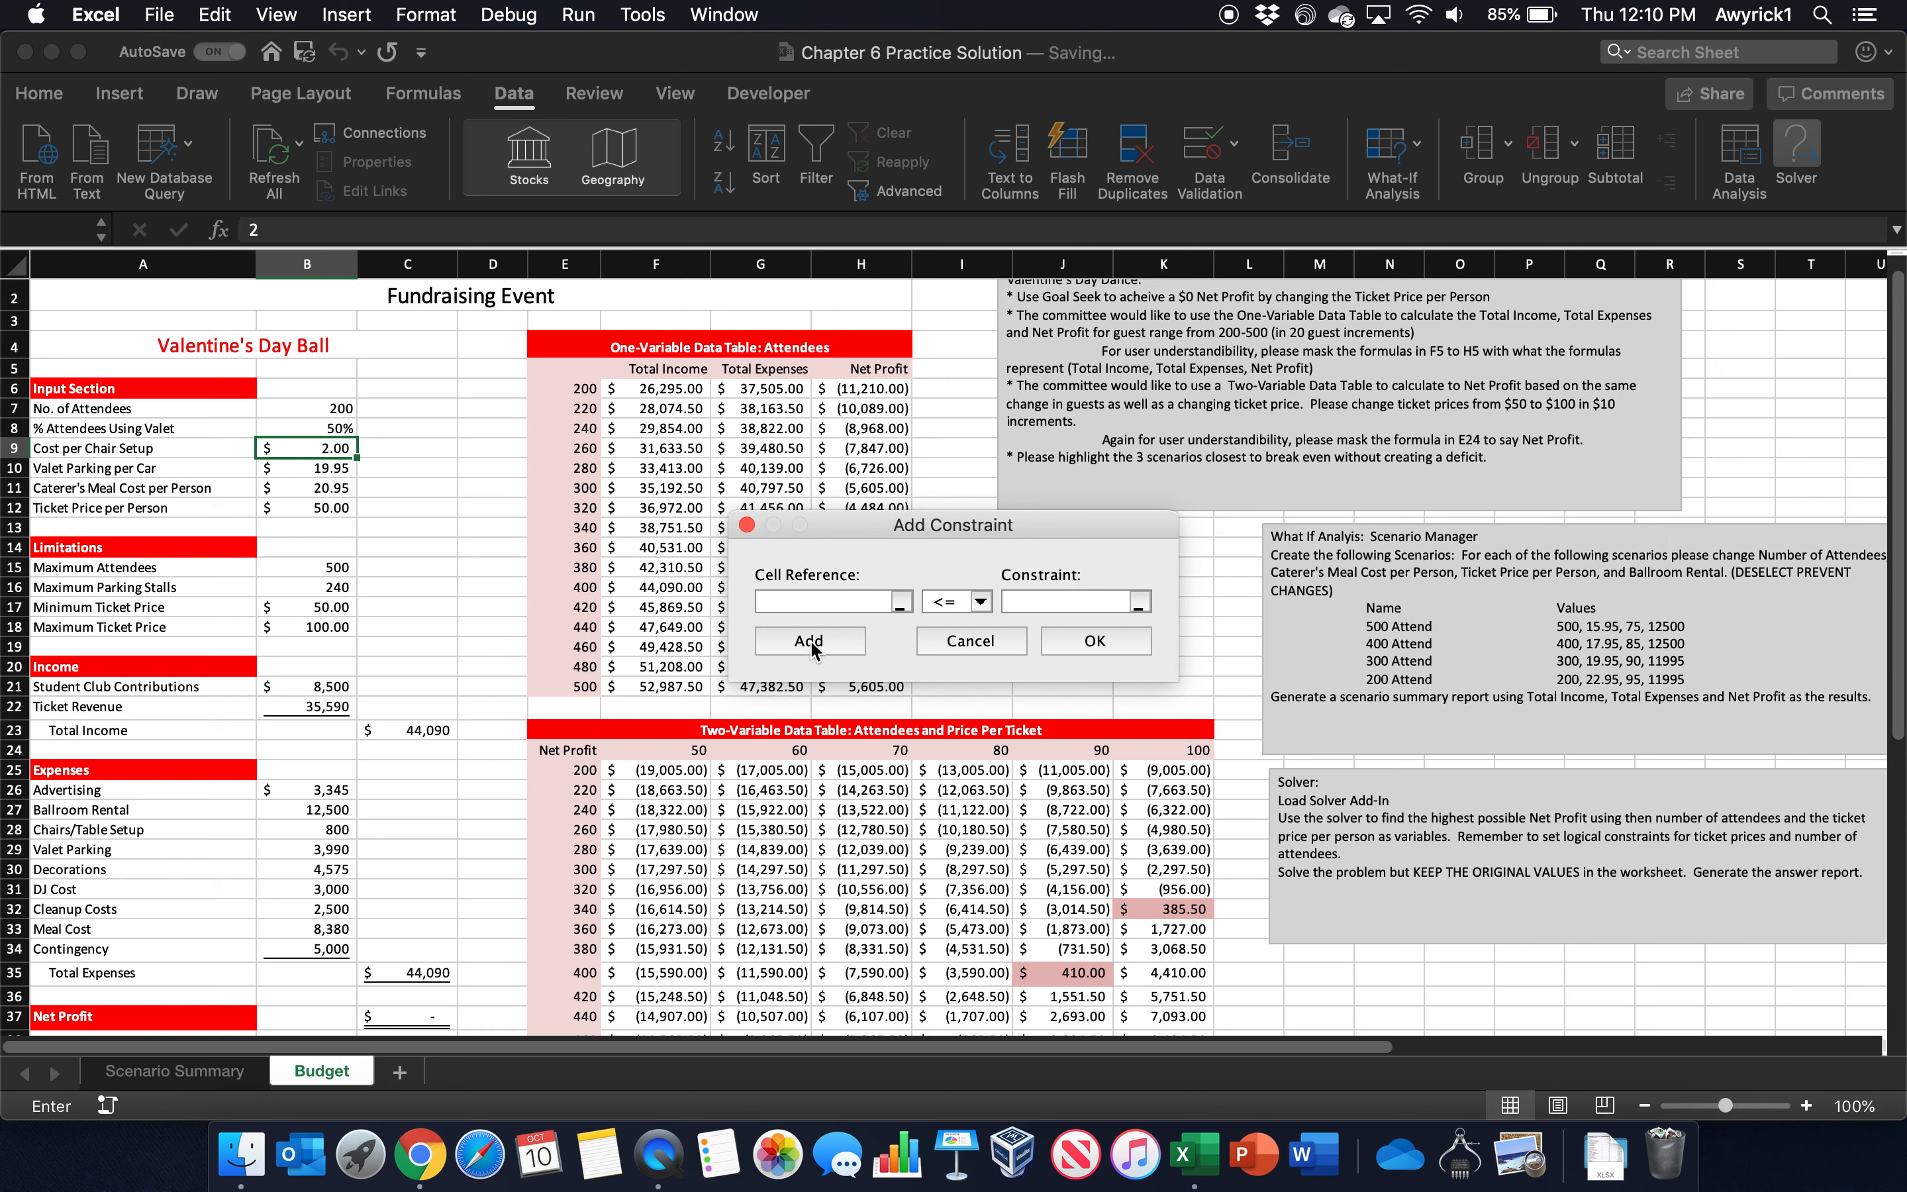
click(317, 411)
click(982, 603)
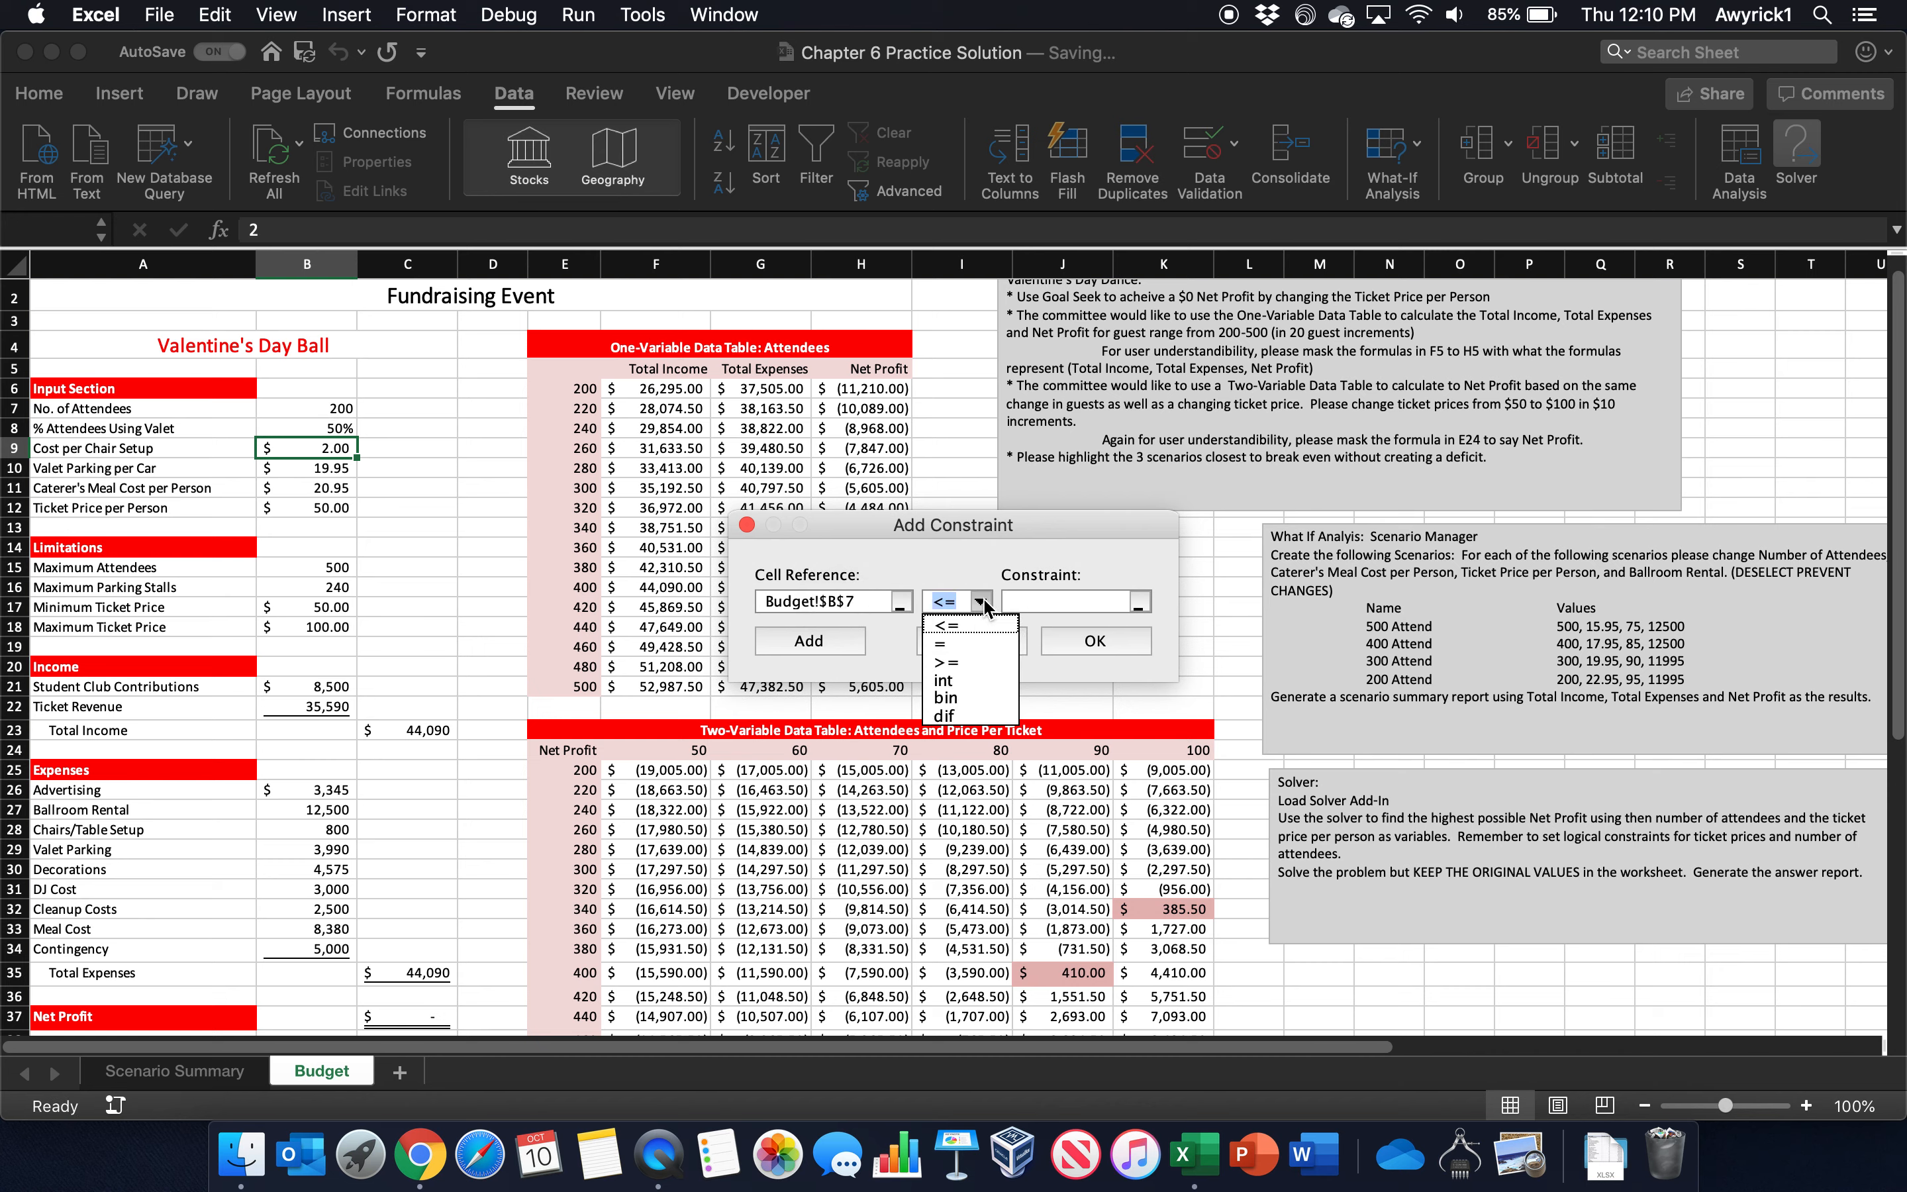
click(973, 662)
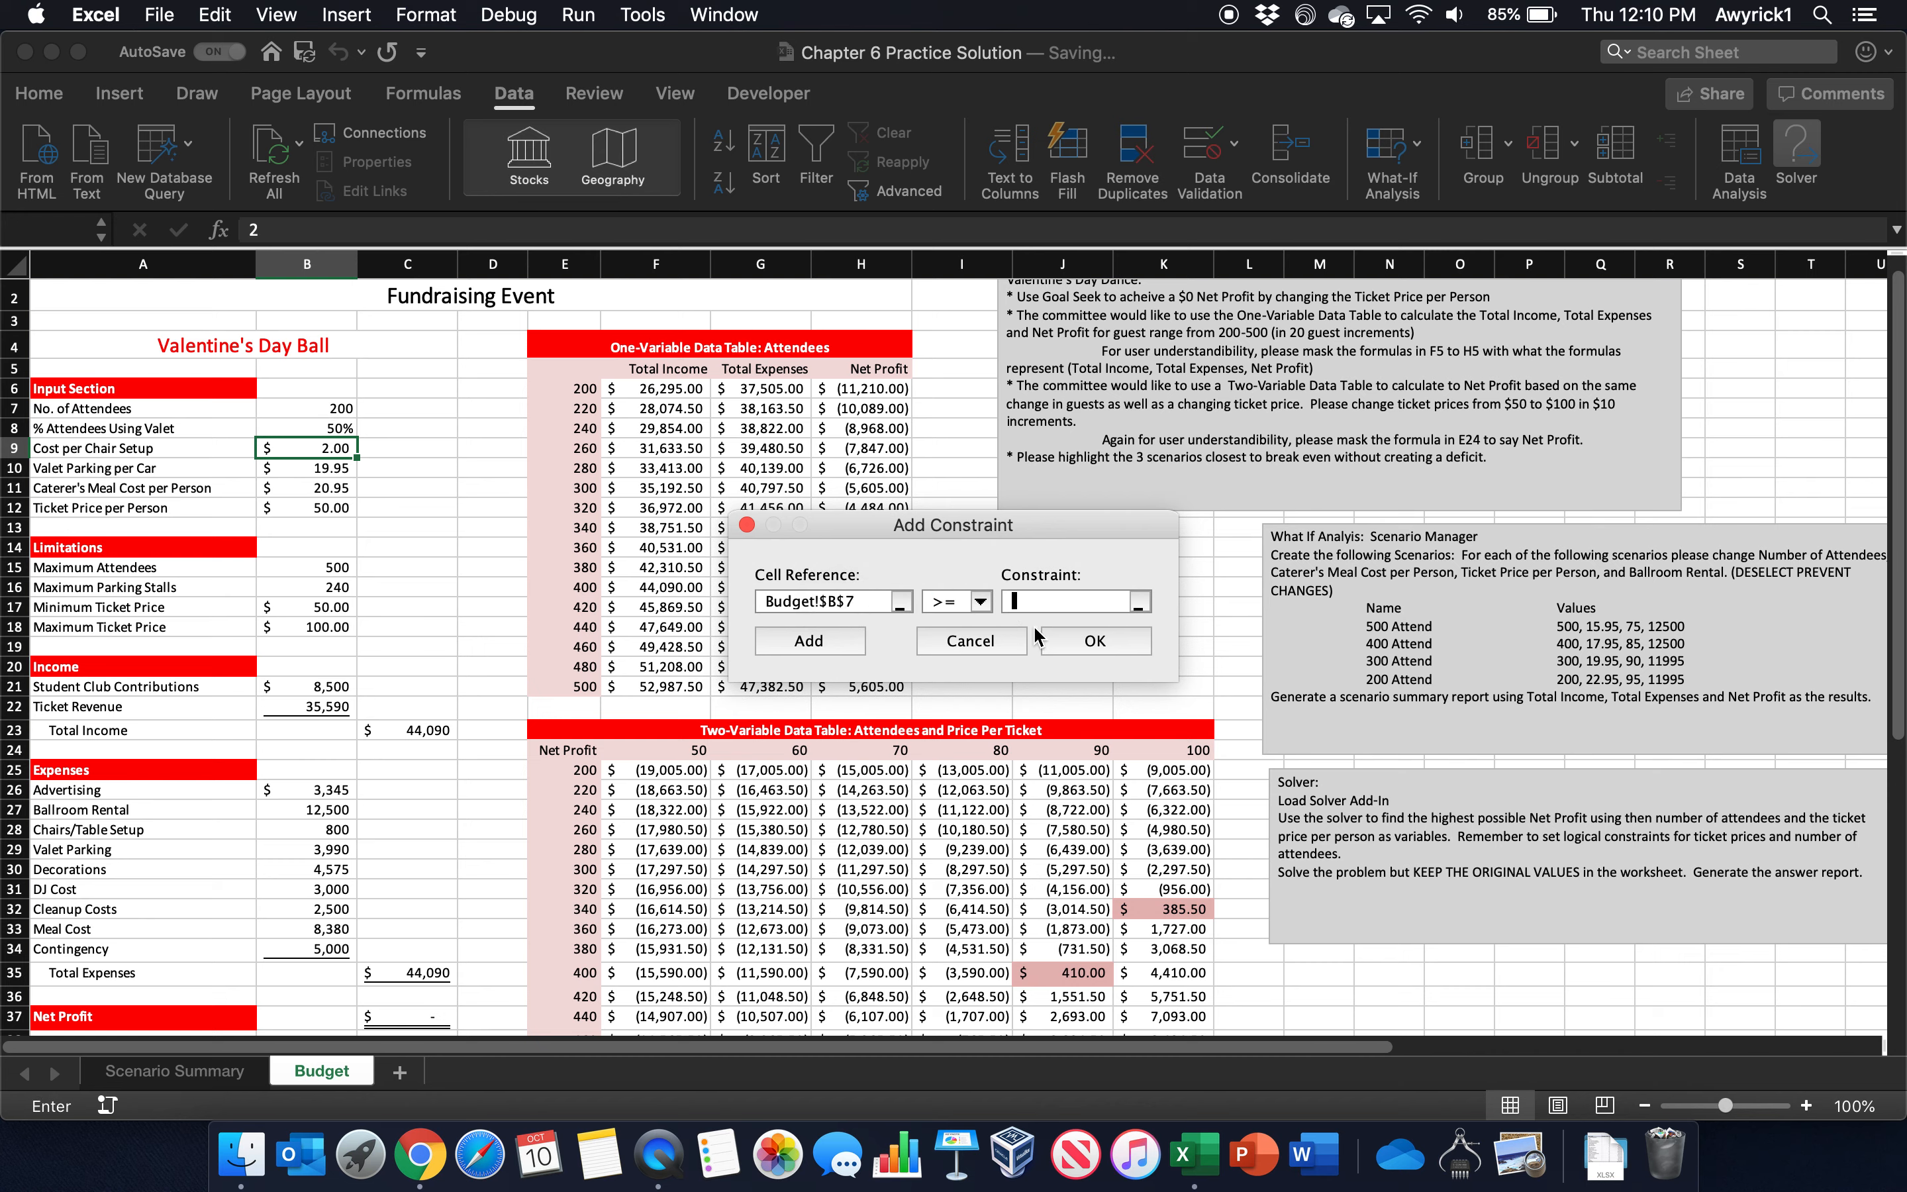
click(307, 587)
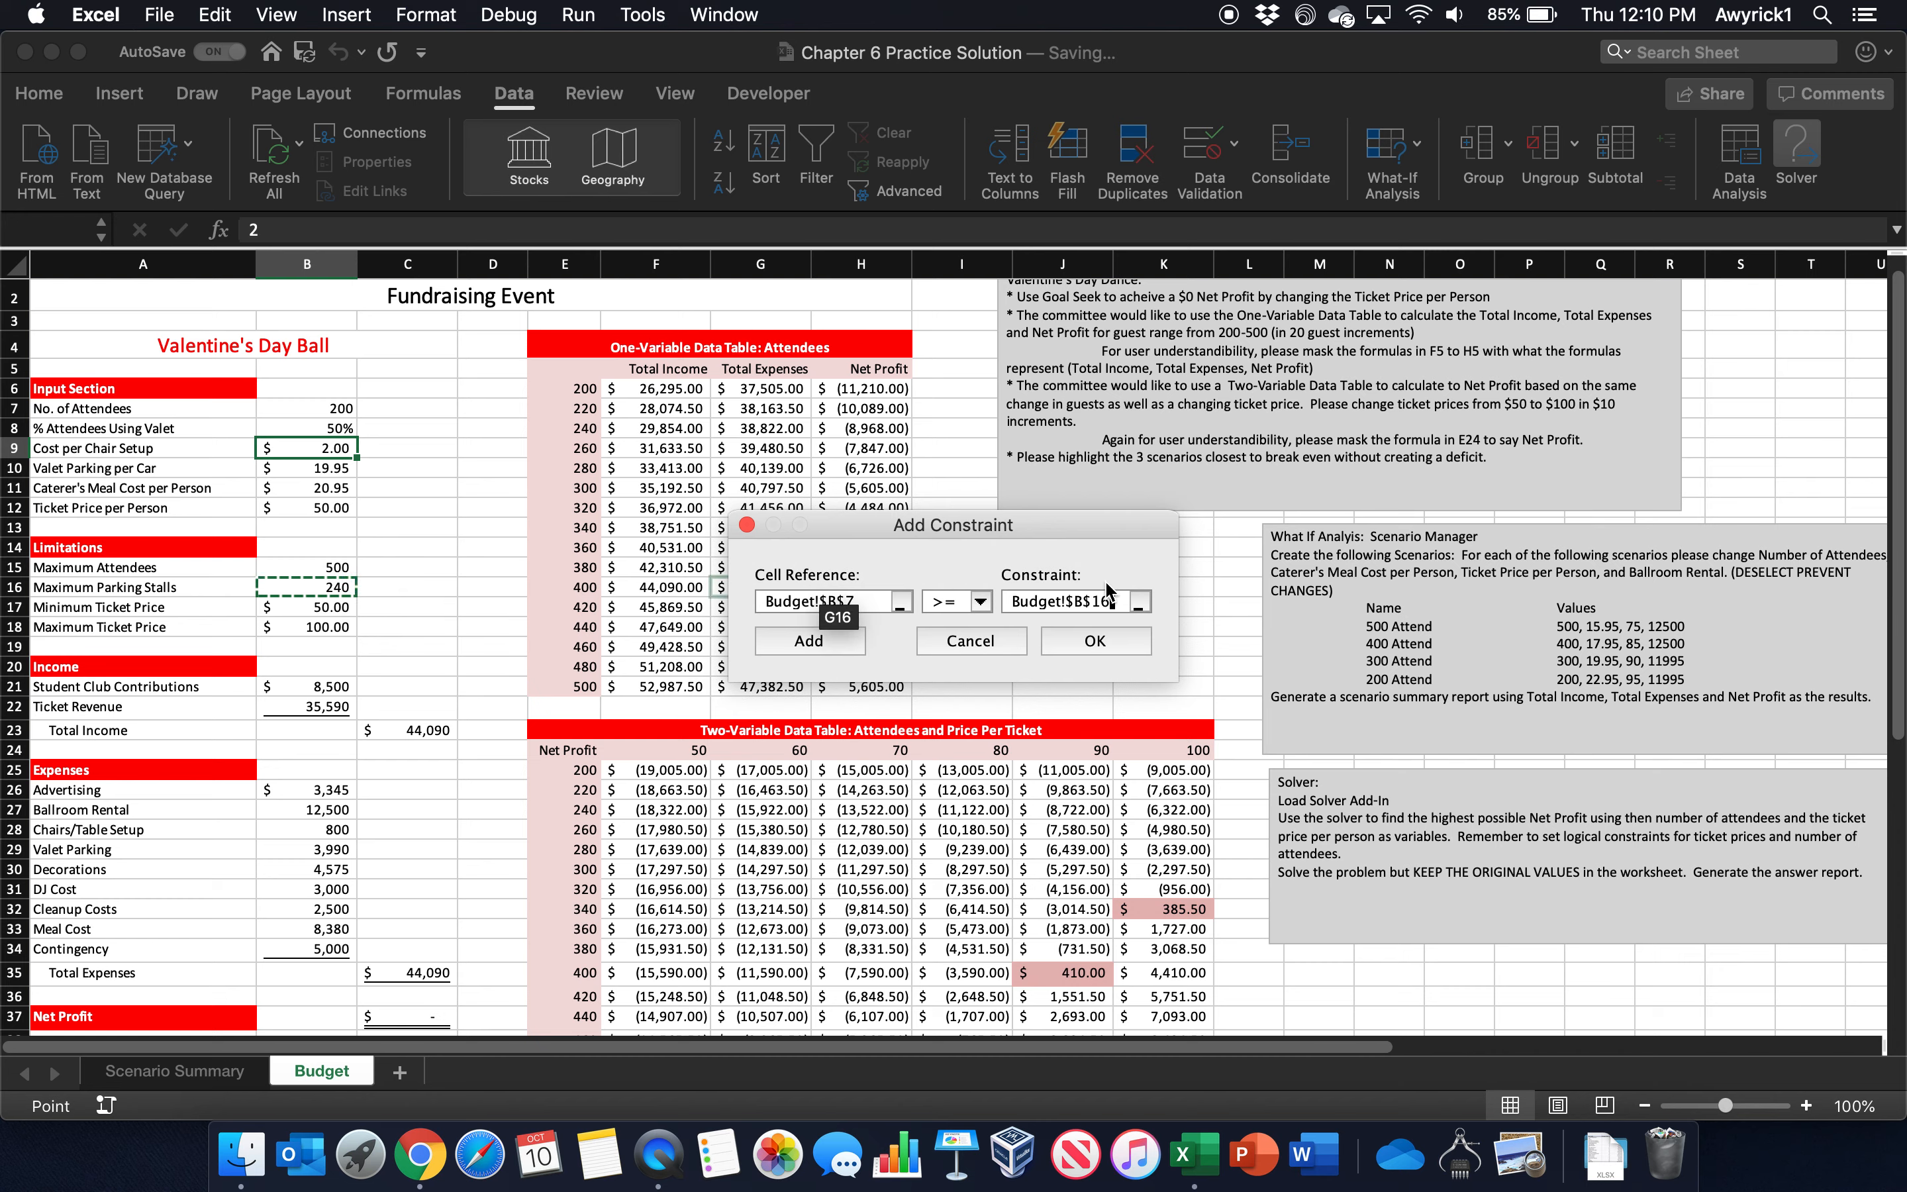
drag(1112, 608, 917, 607)
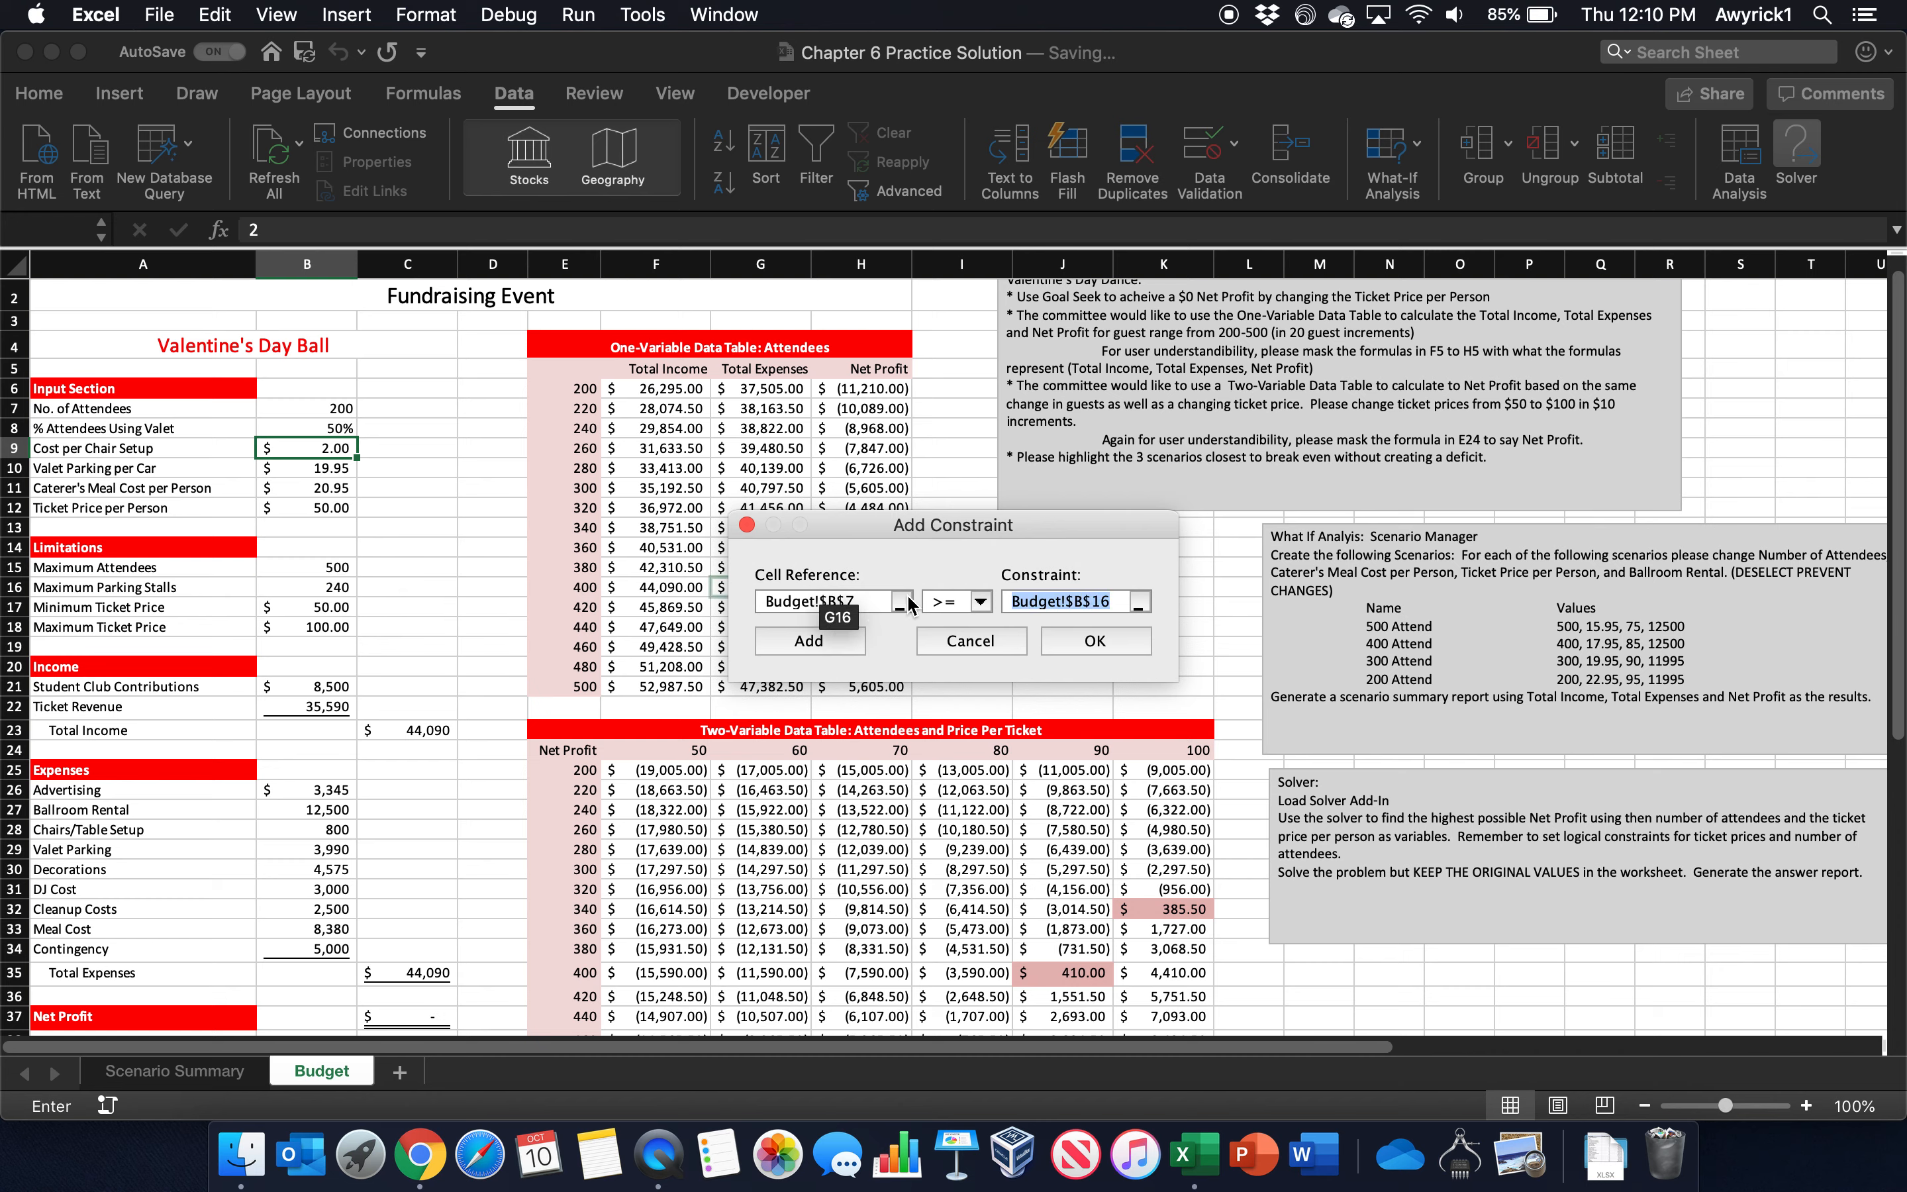
key(BackSpace)
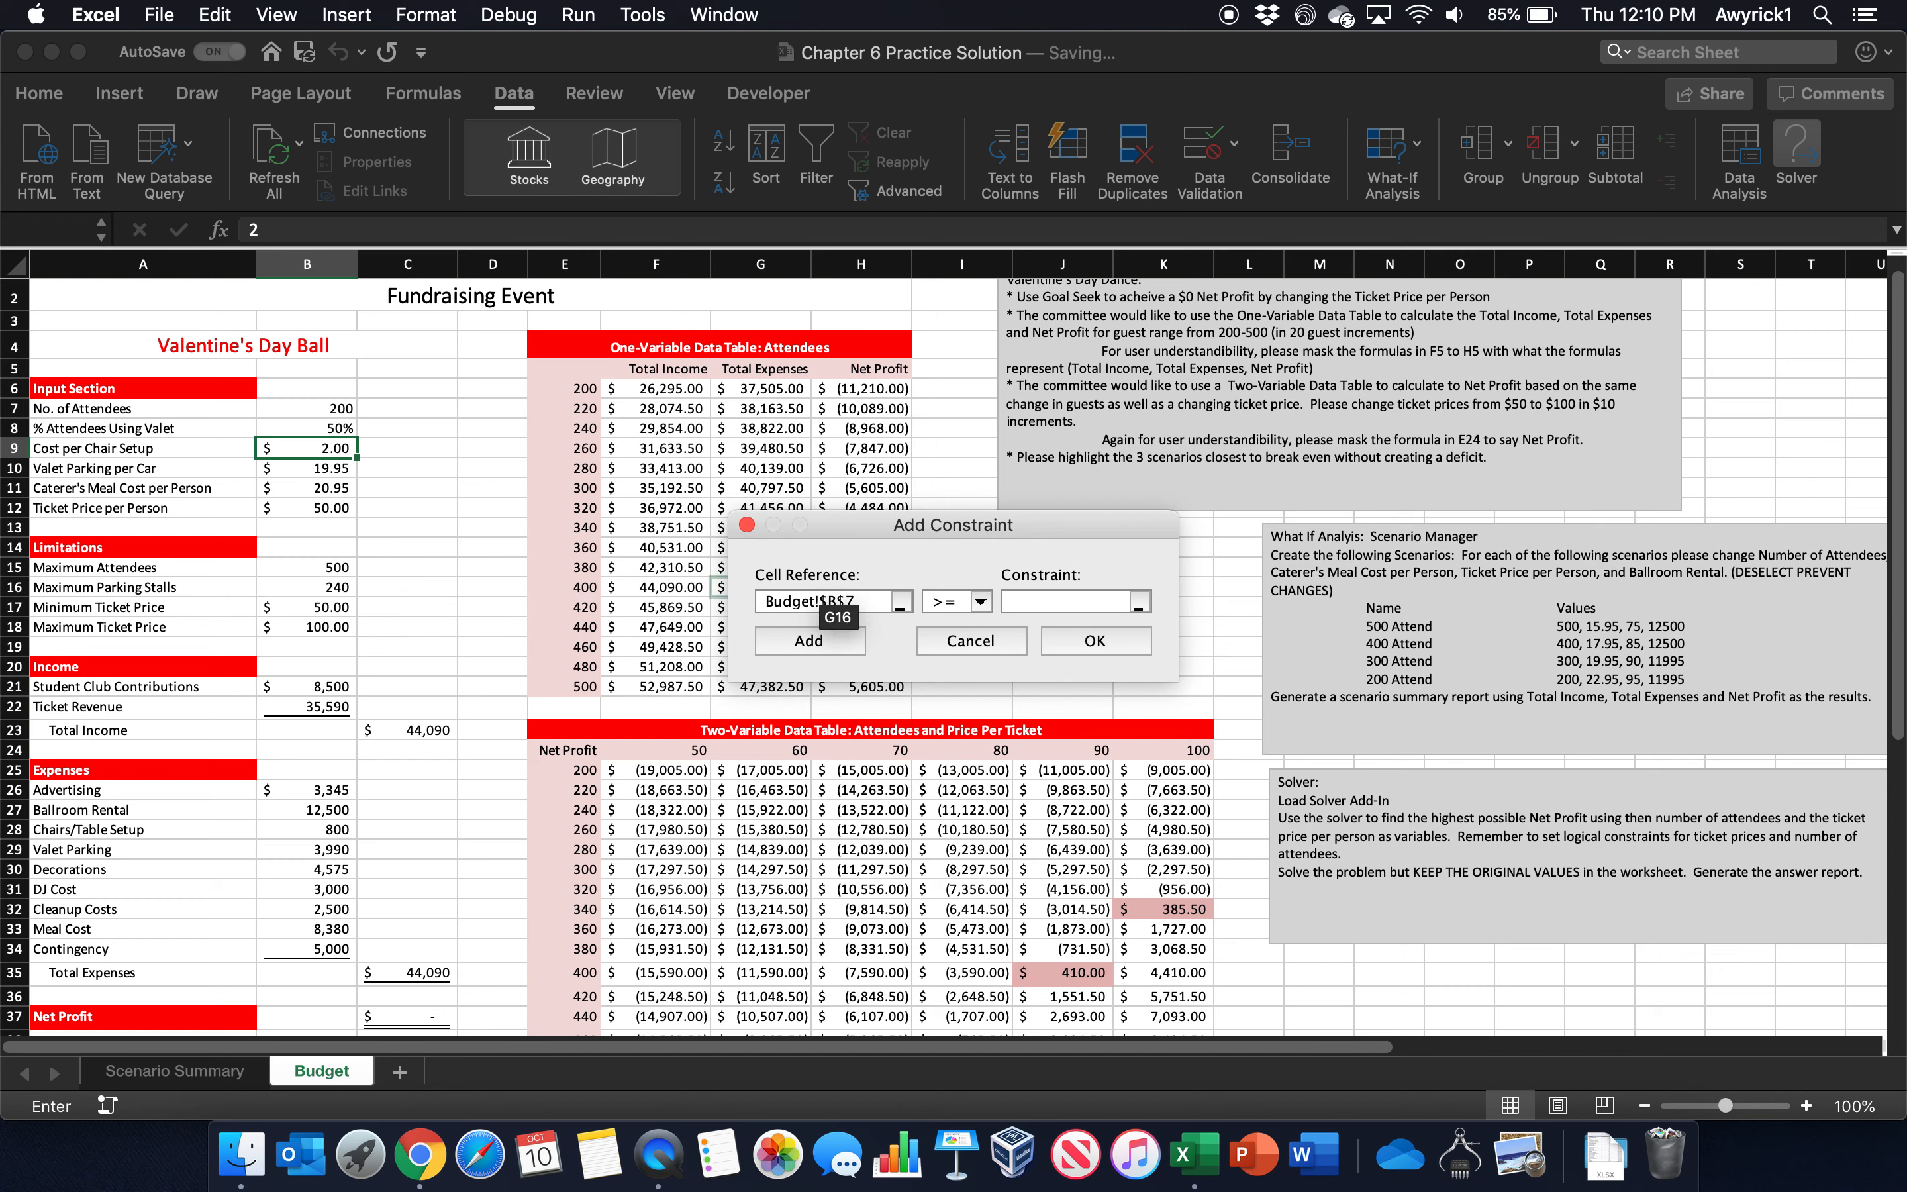
click(901, 604)
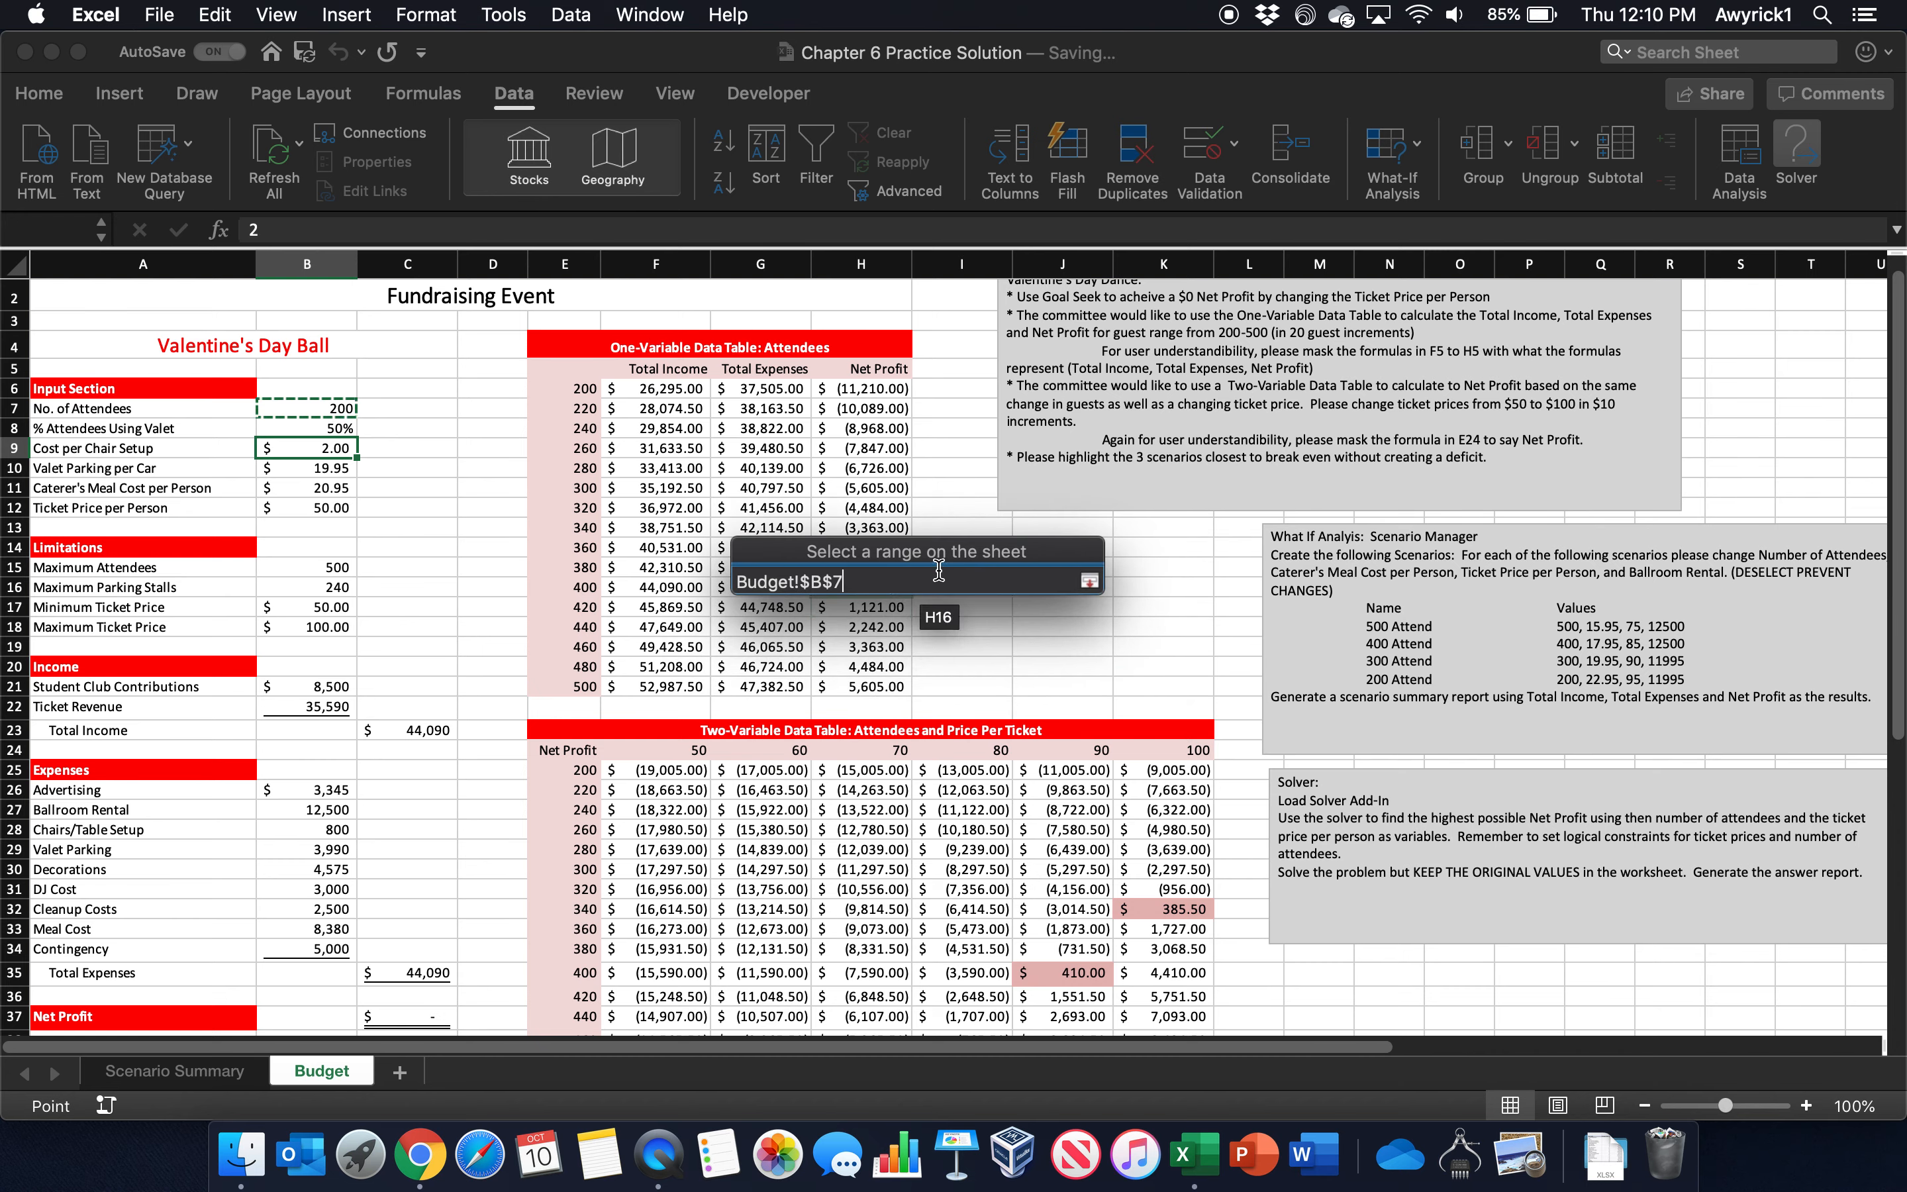
drag(906, 581, 623, 581)
key(BackSpace)
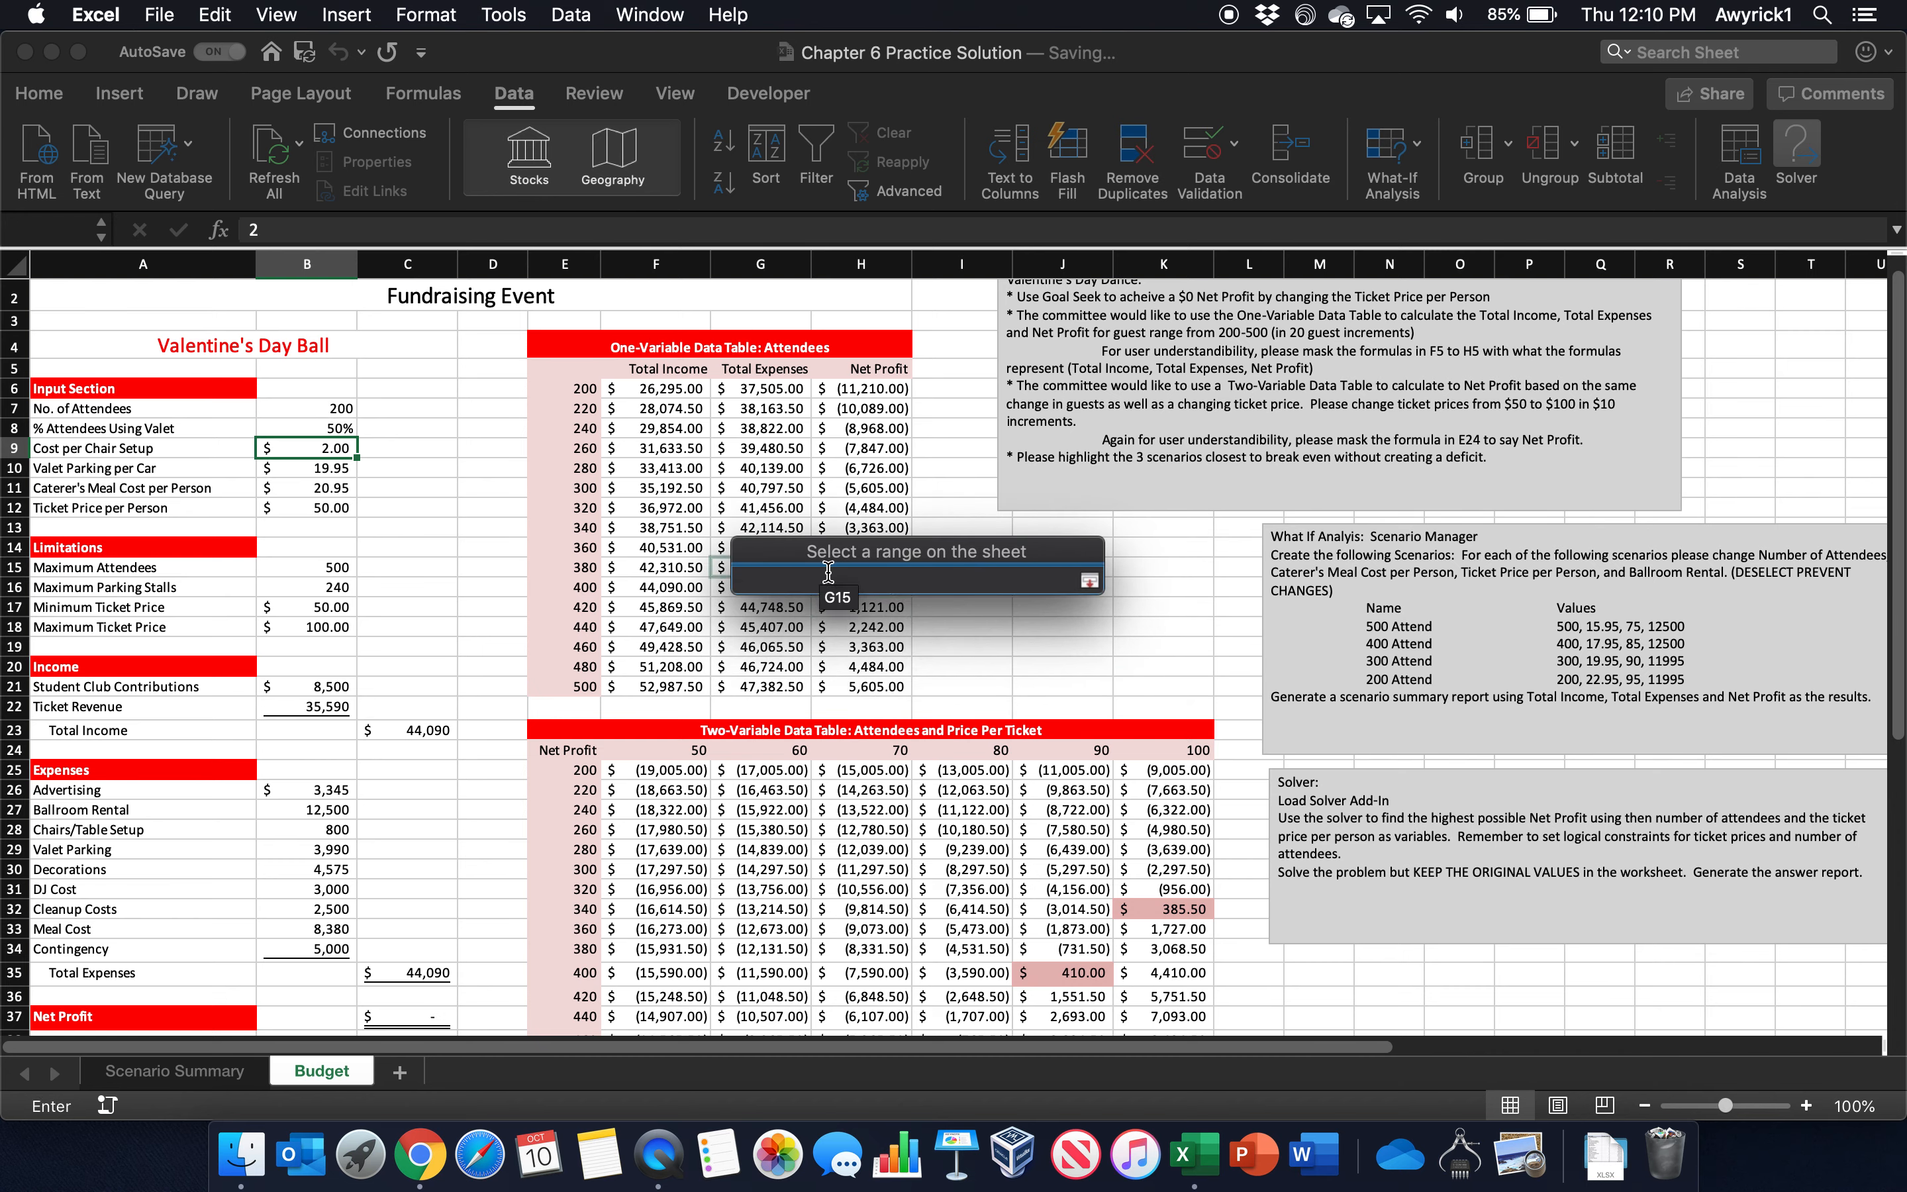
click(1090, 581)
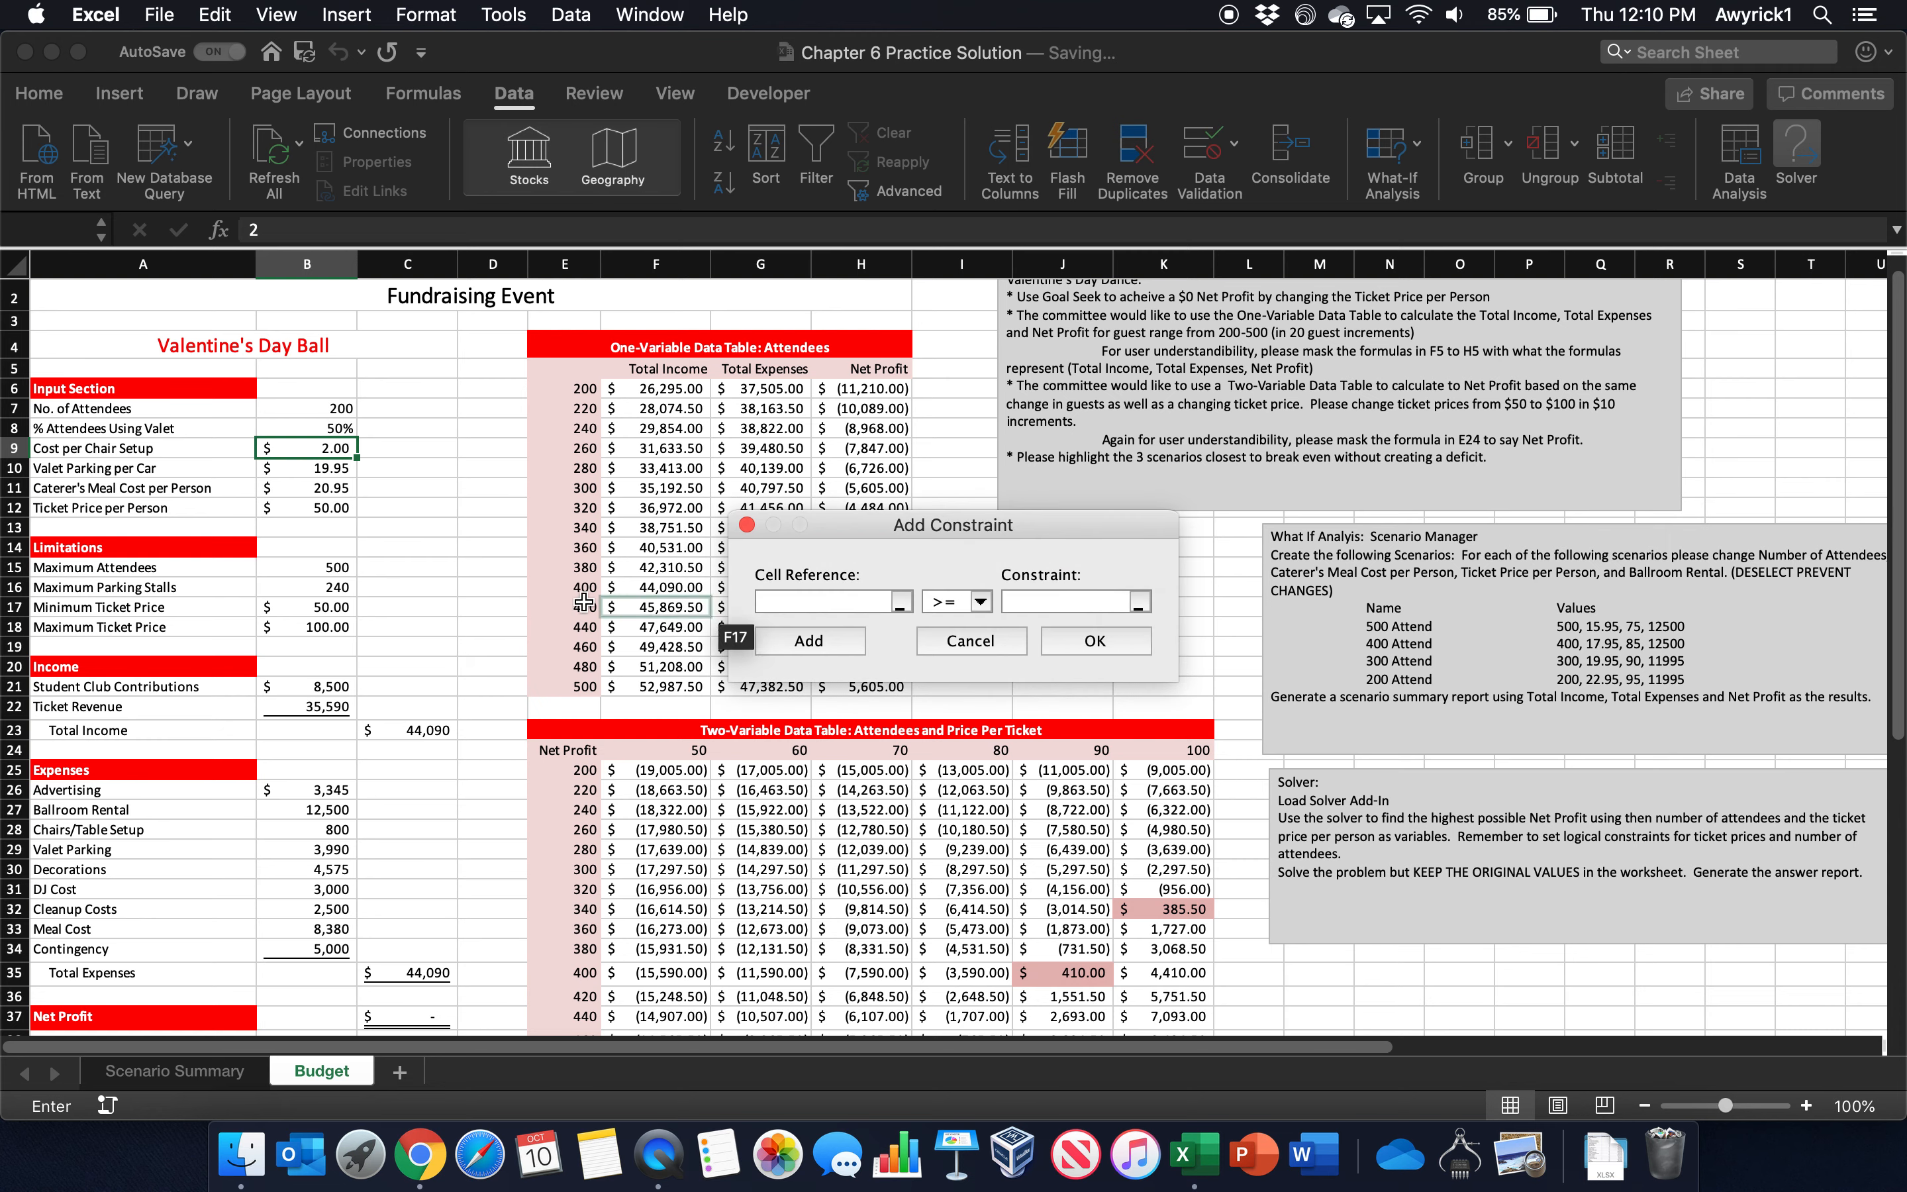
Step: Add a constraint keeping the ticket price per person in B12 >= the minimum ticket price in B17
click(310, 507)
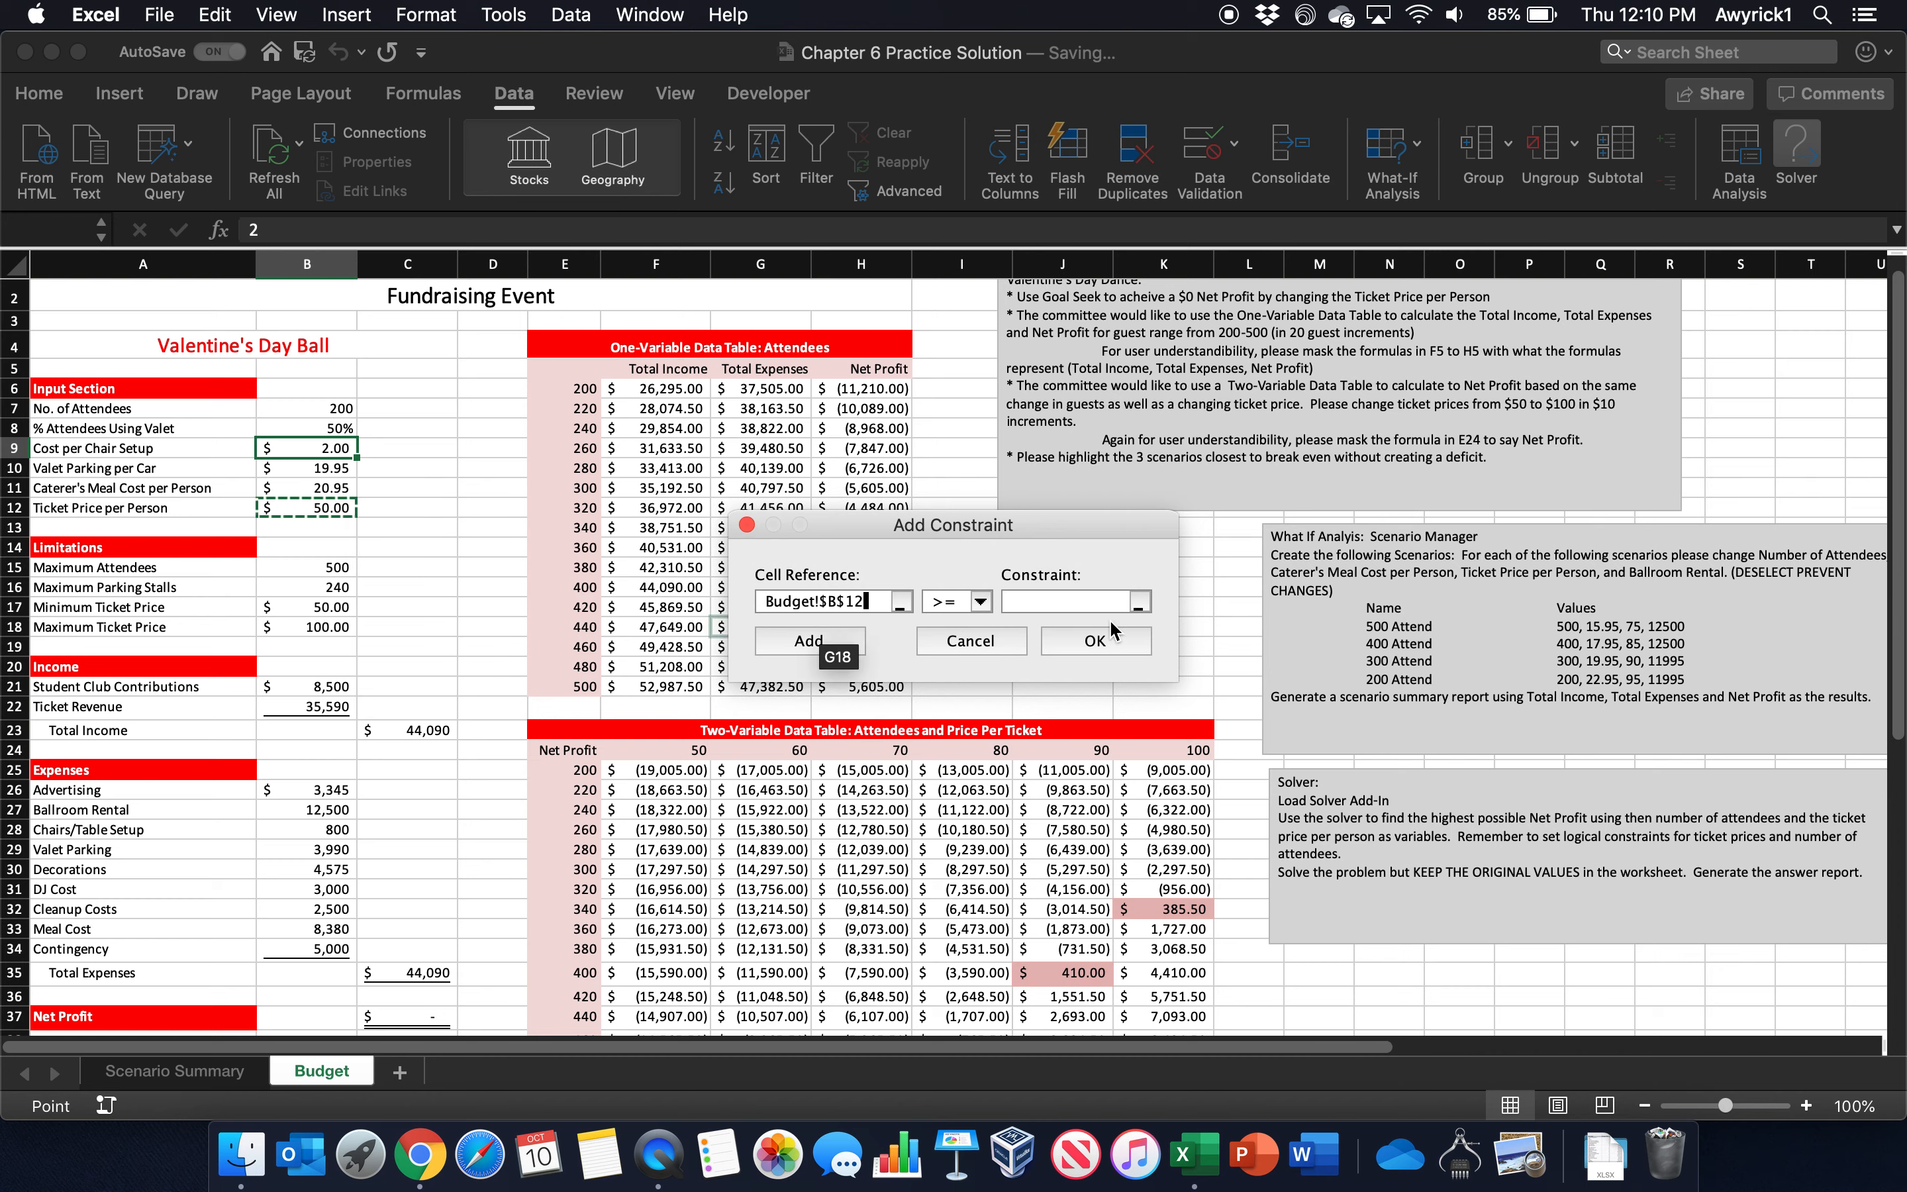
click(1092, 605)
click(315, 607)
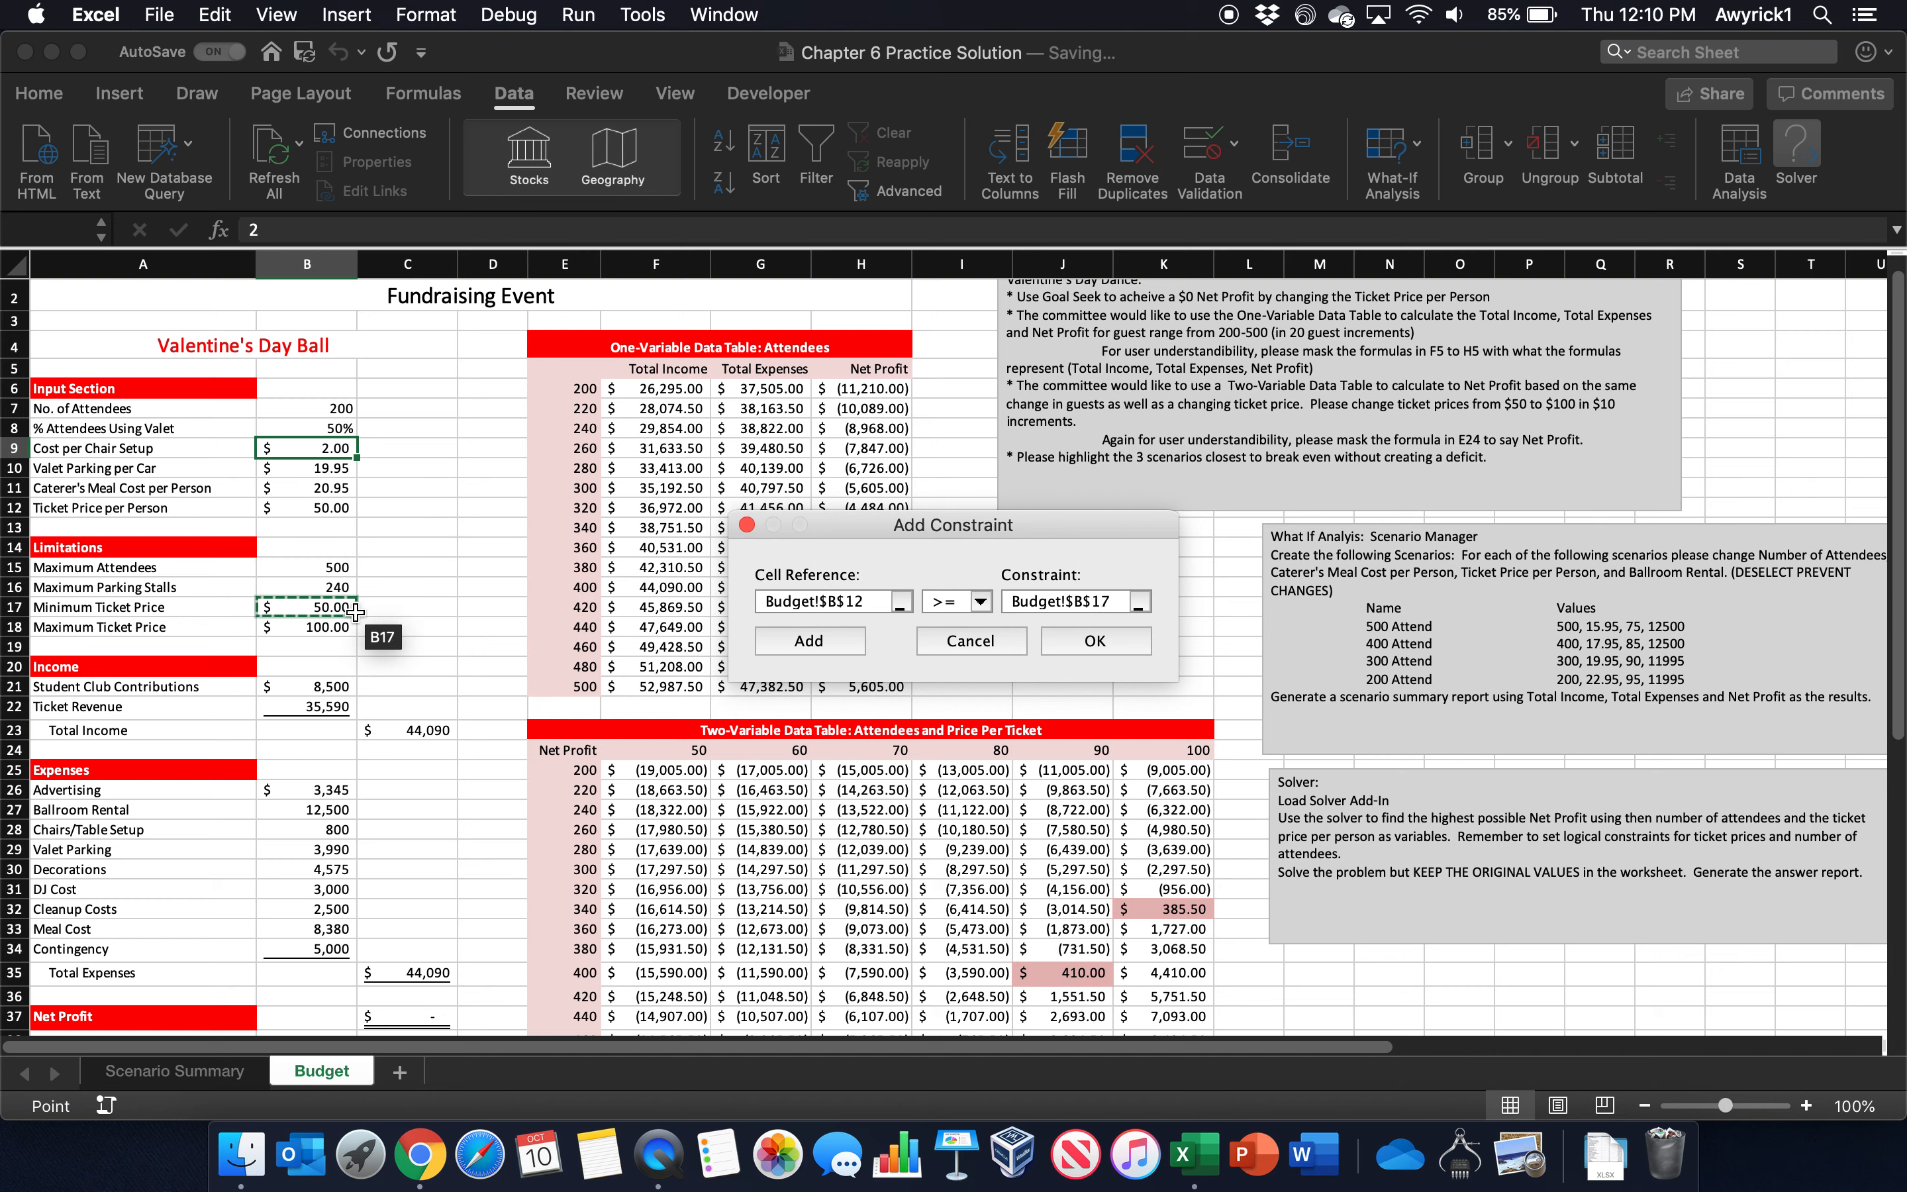
click(801, 643)
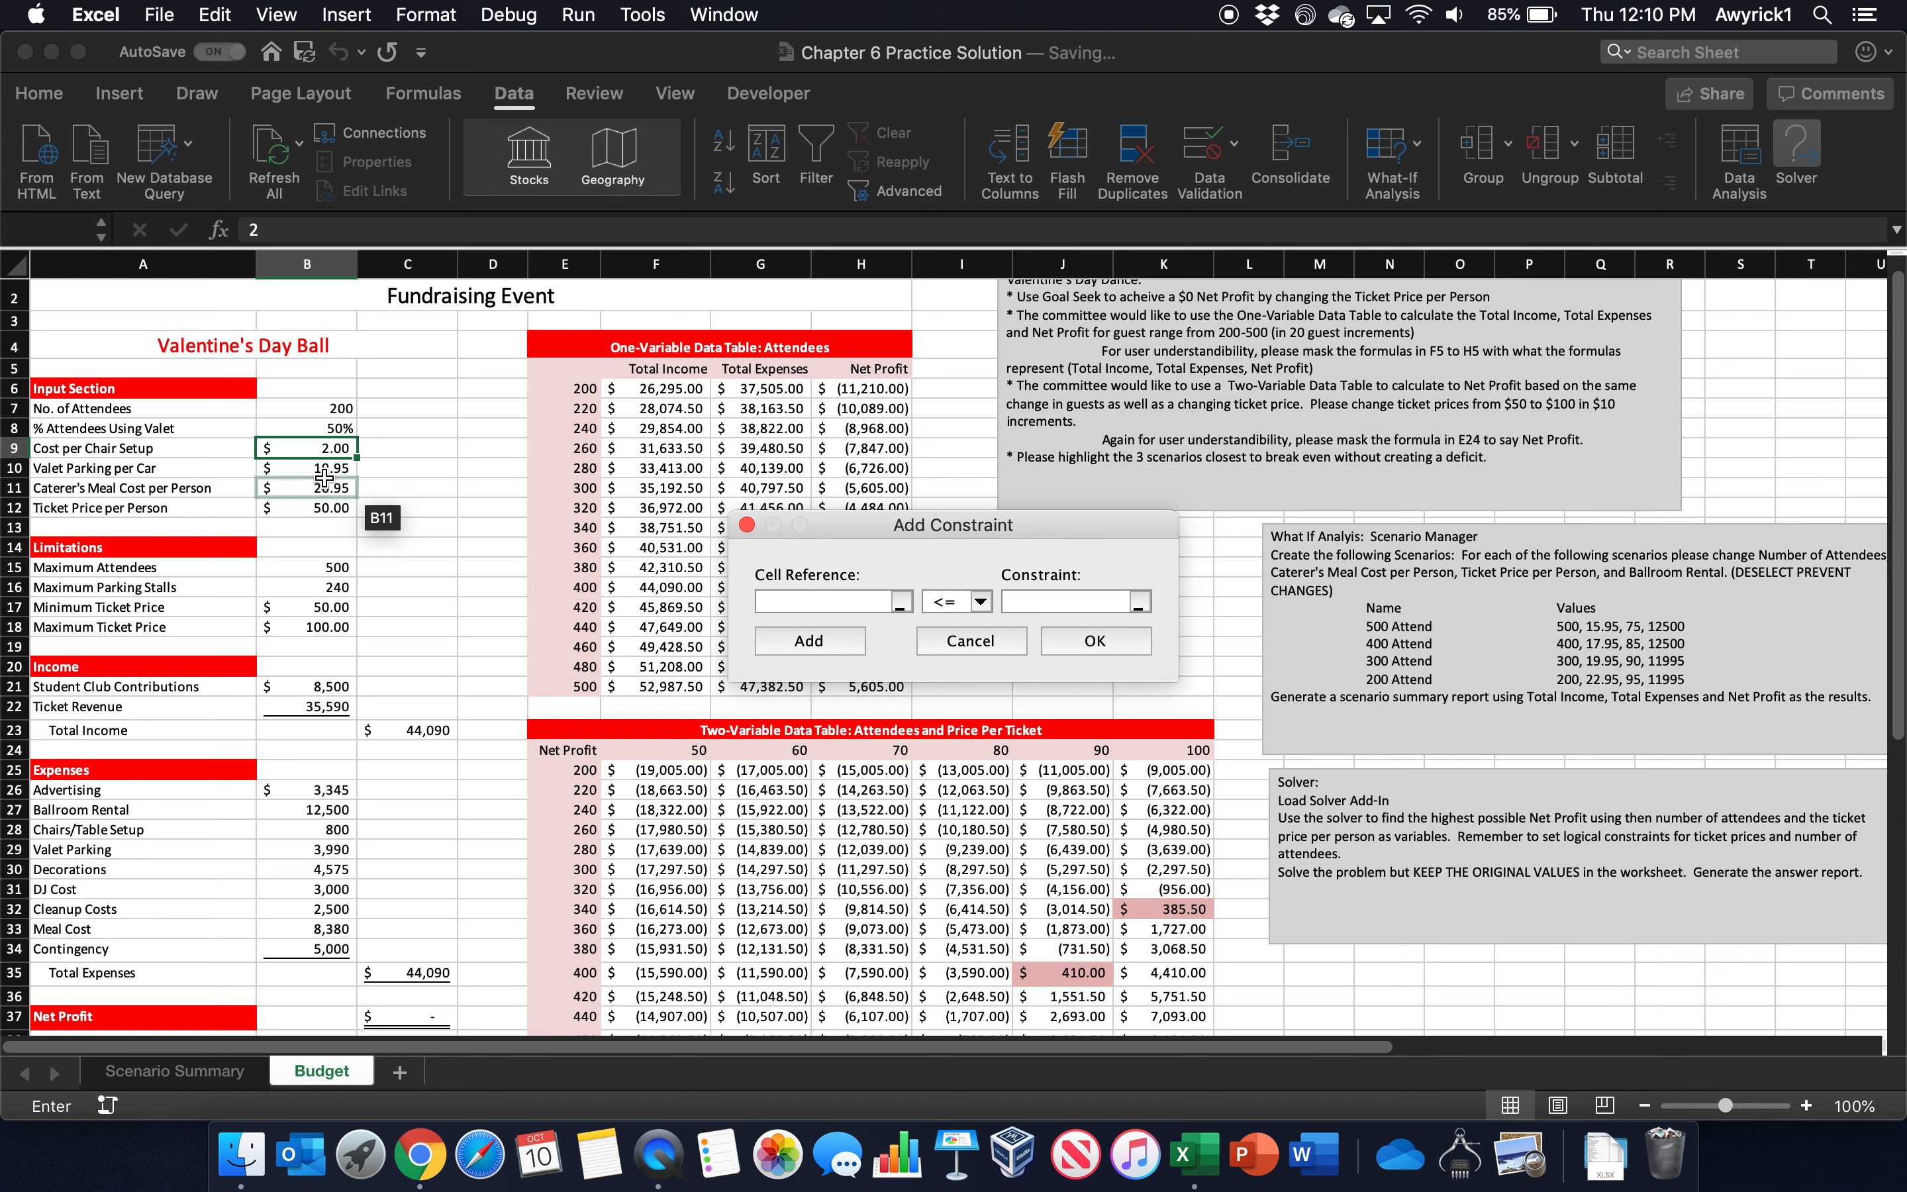
Step: Add a constraint keeping the ticket price in B12 <= the maximum ticket price in B18, and return to the Solver parameters
click(327, 508)
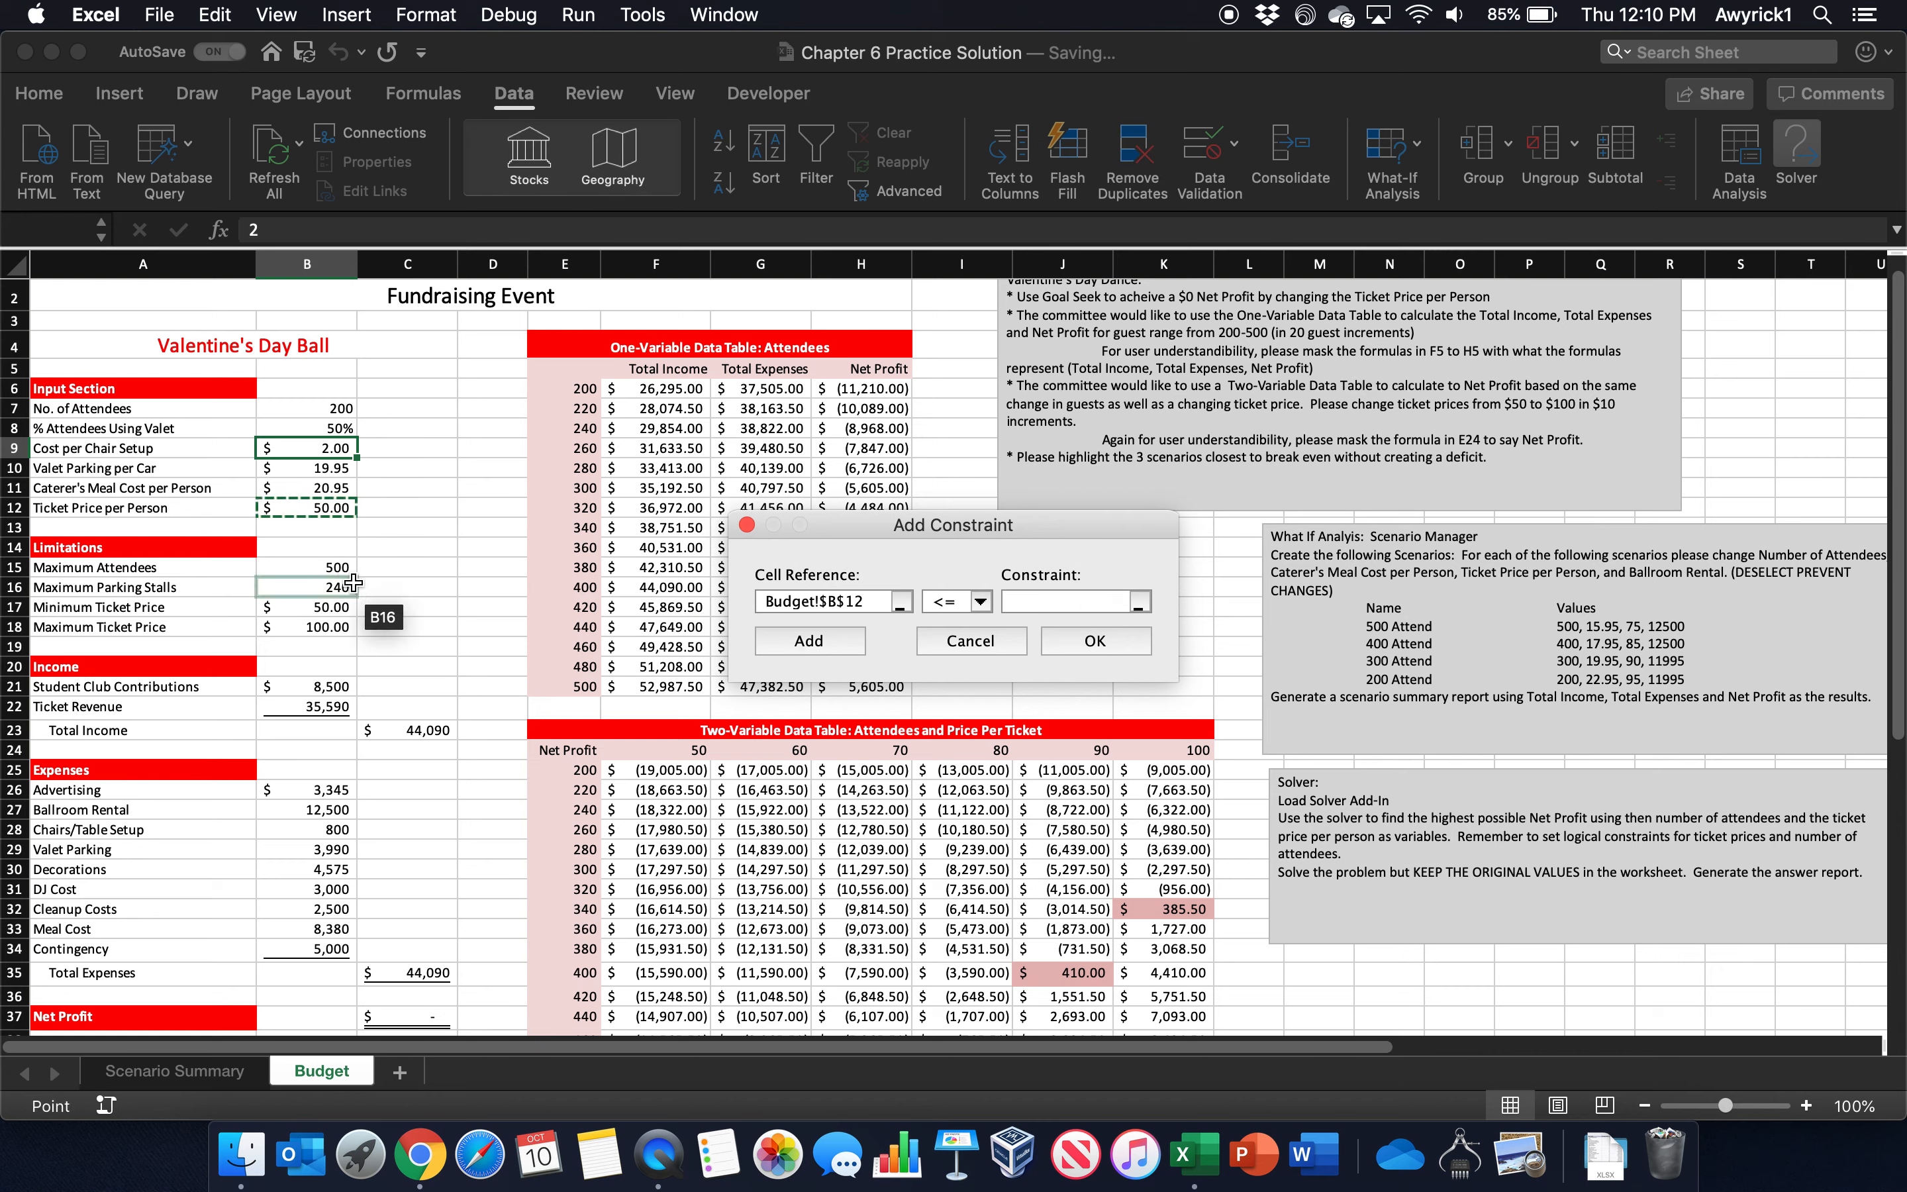
click(980, 602)
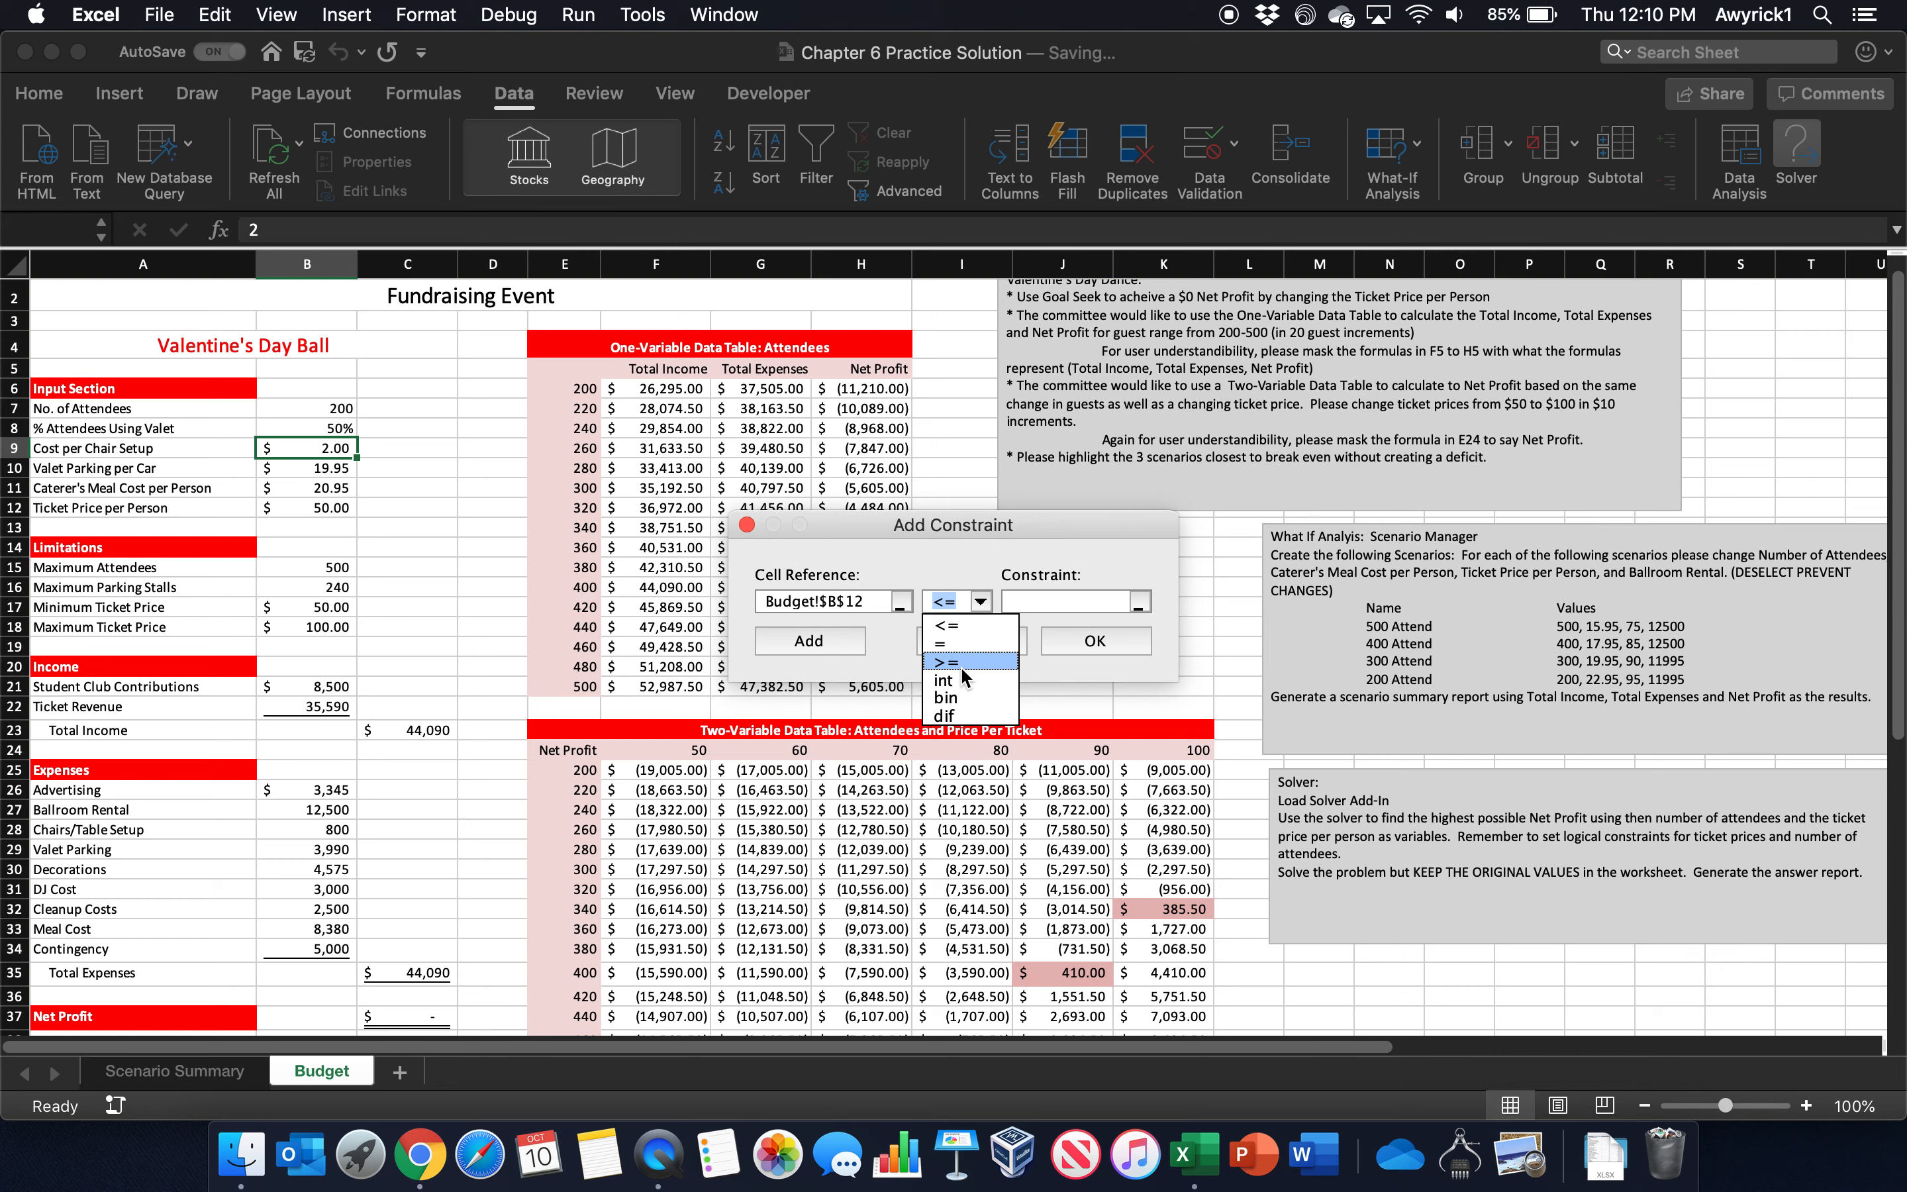
click(959, 626)
click(1049, 603)
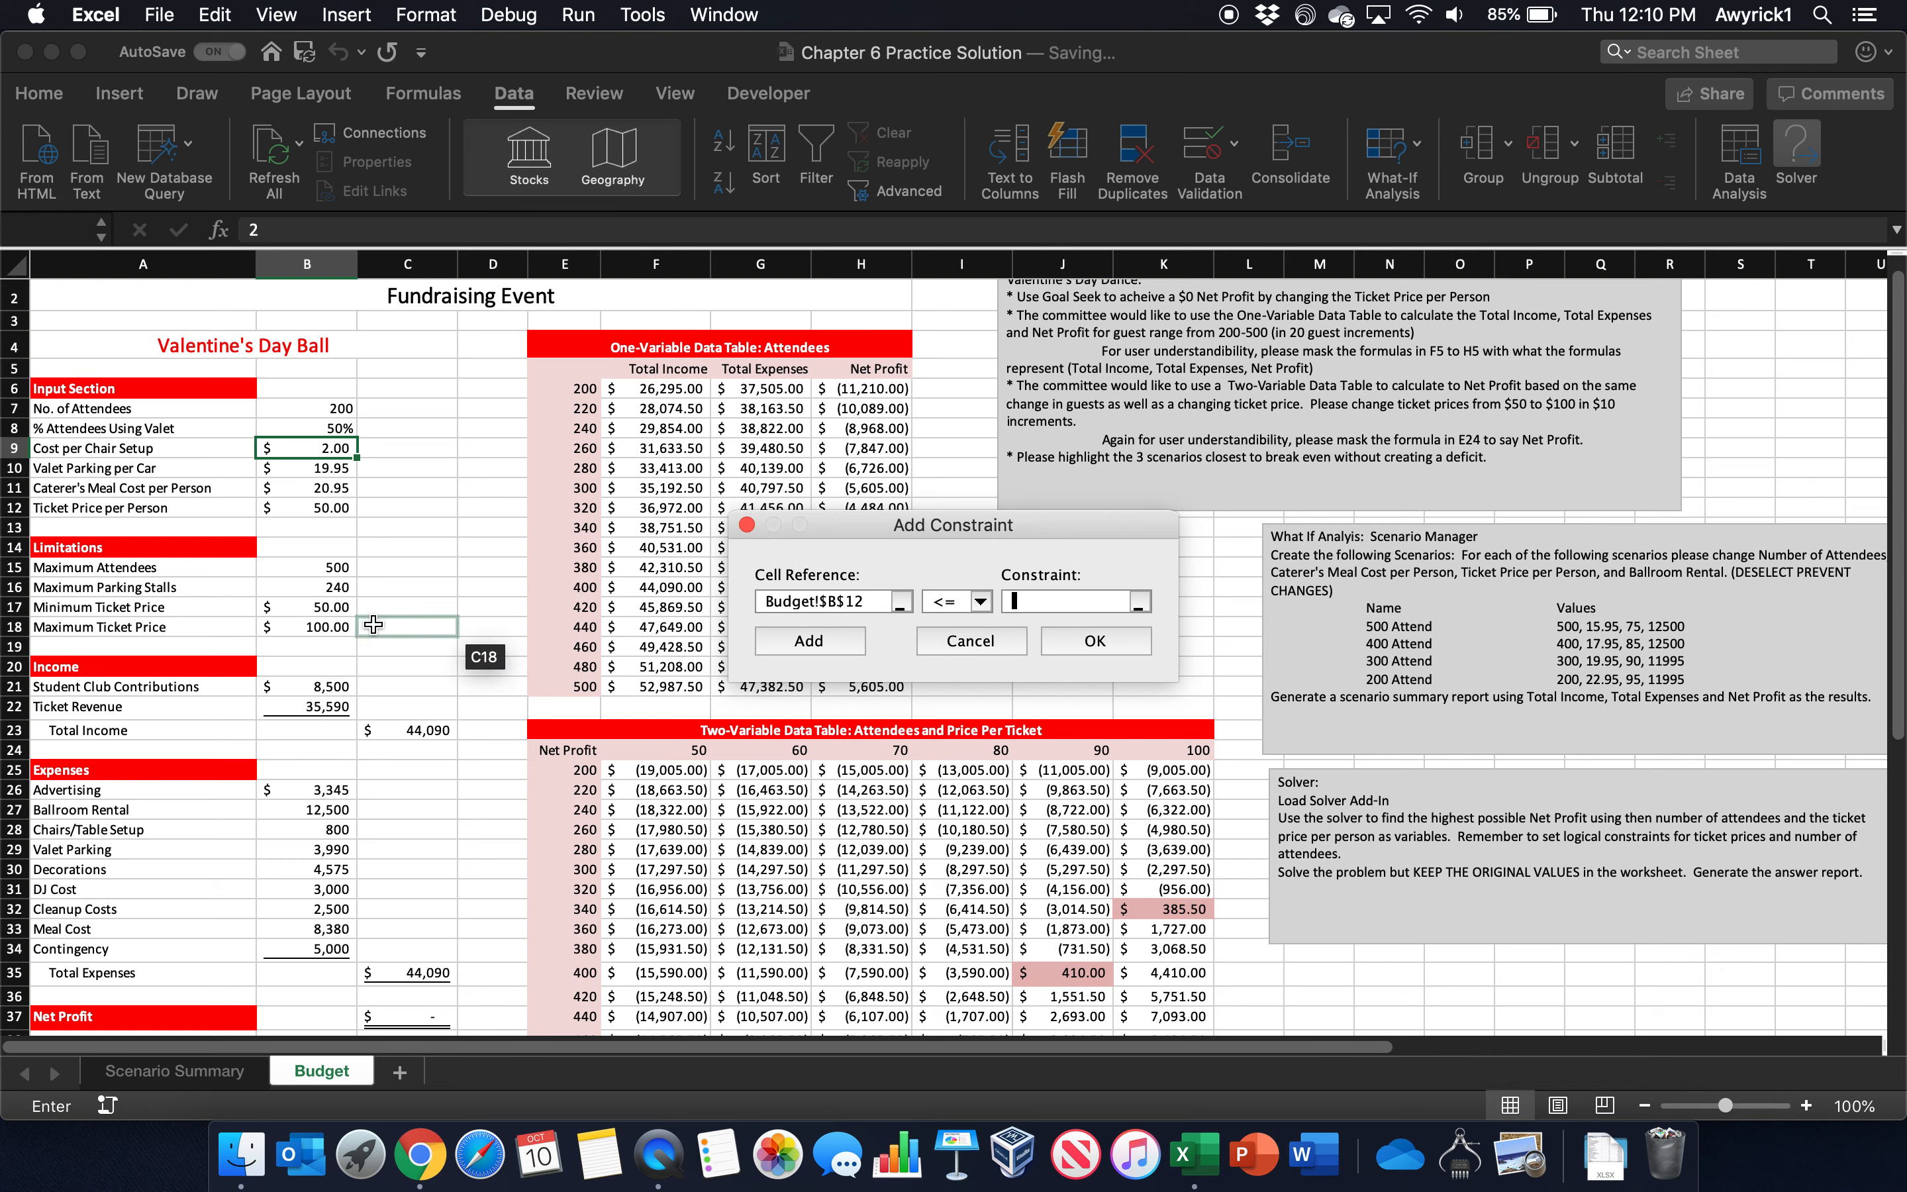
click(312, 627)
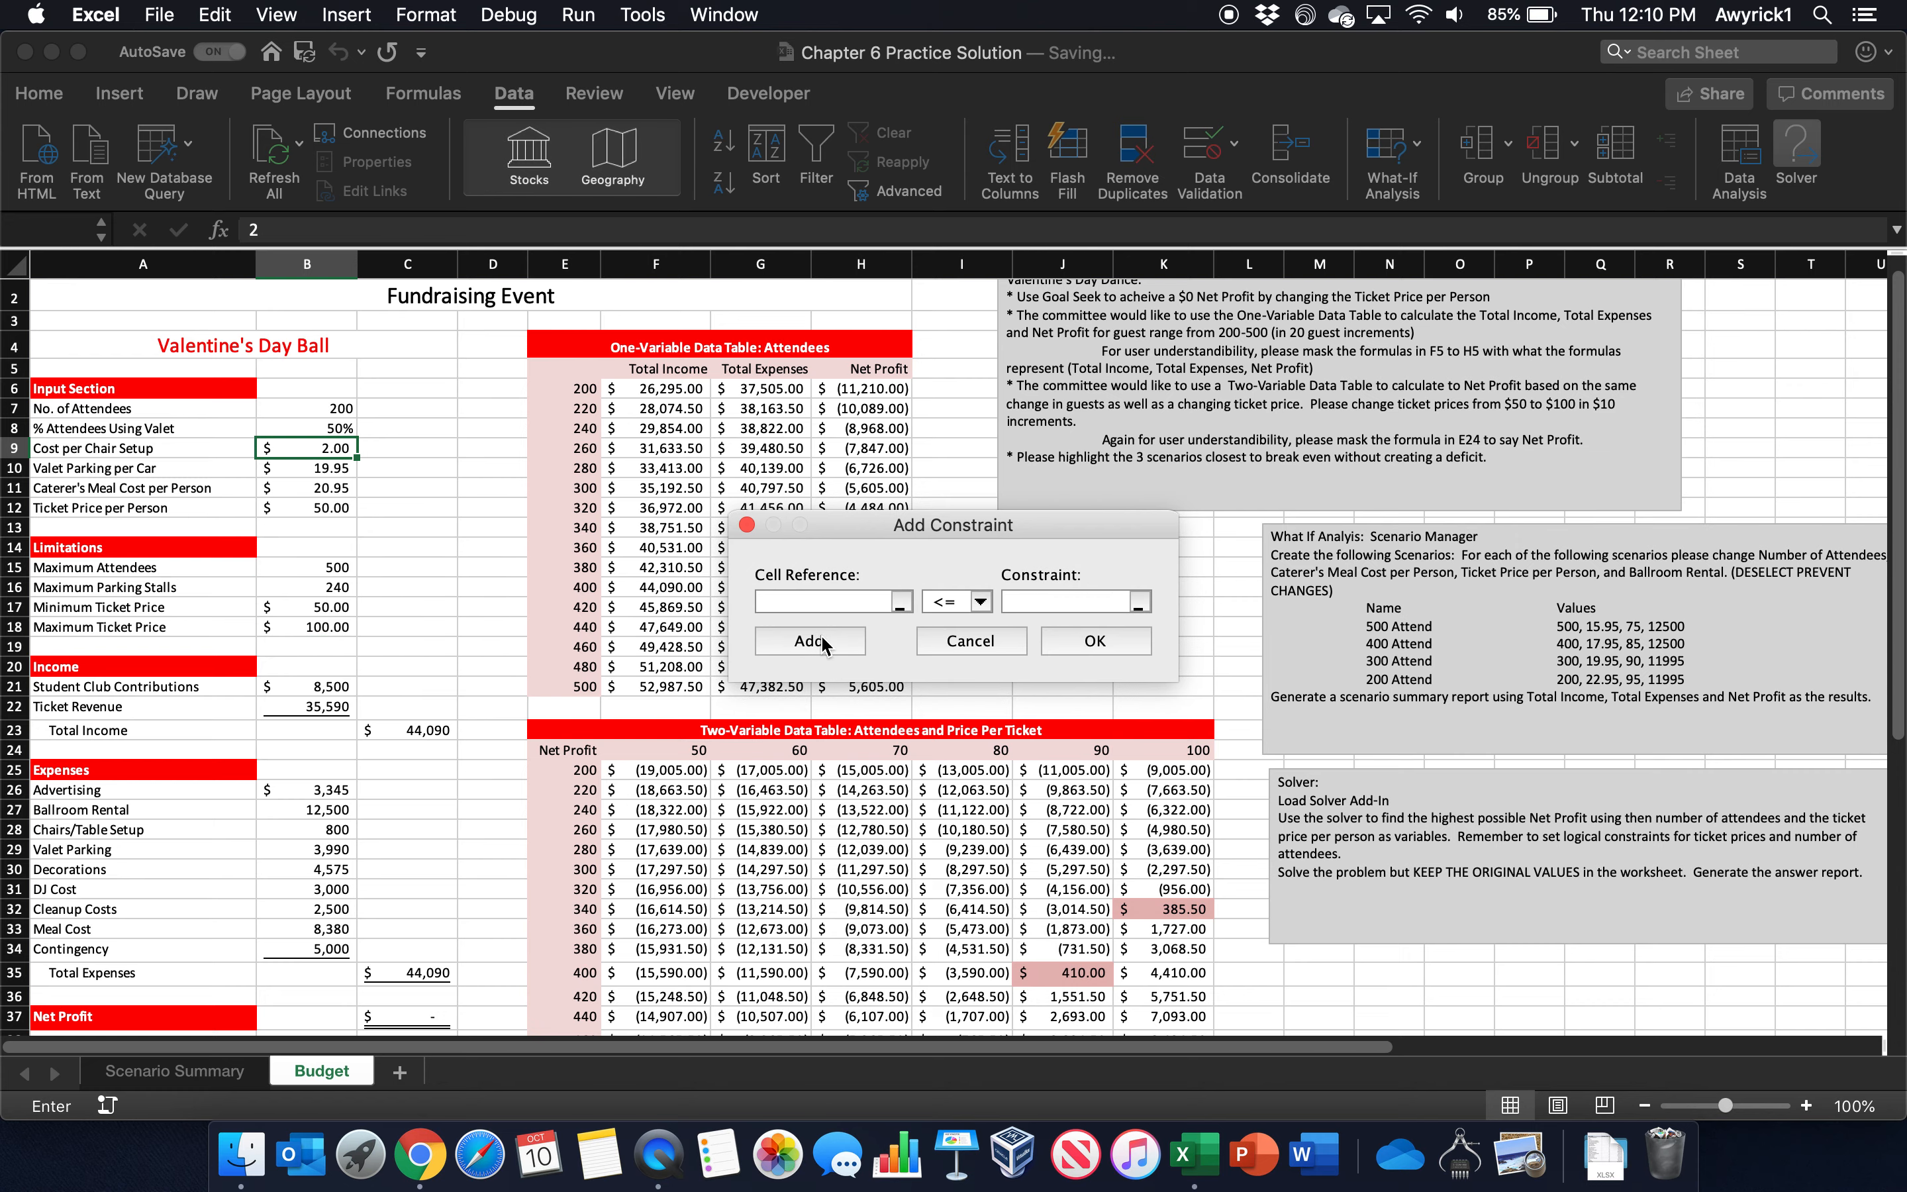
click(1107, 638)
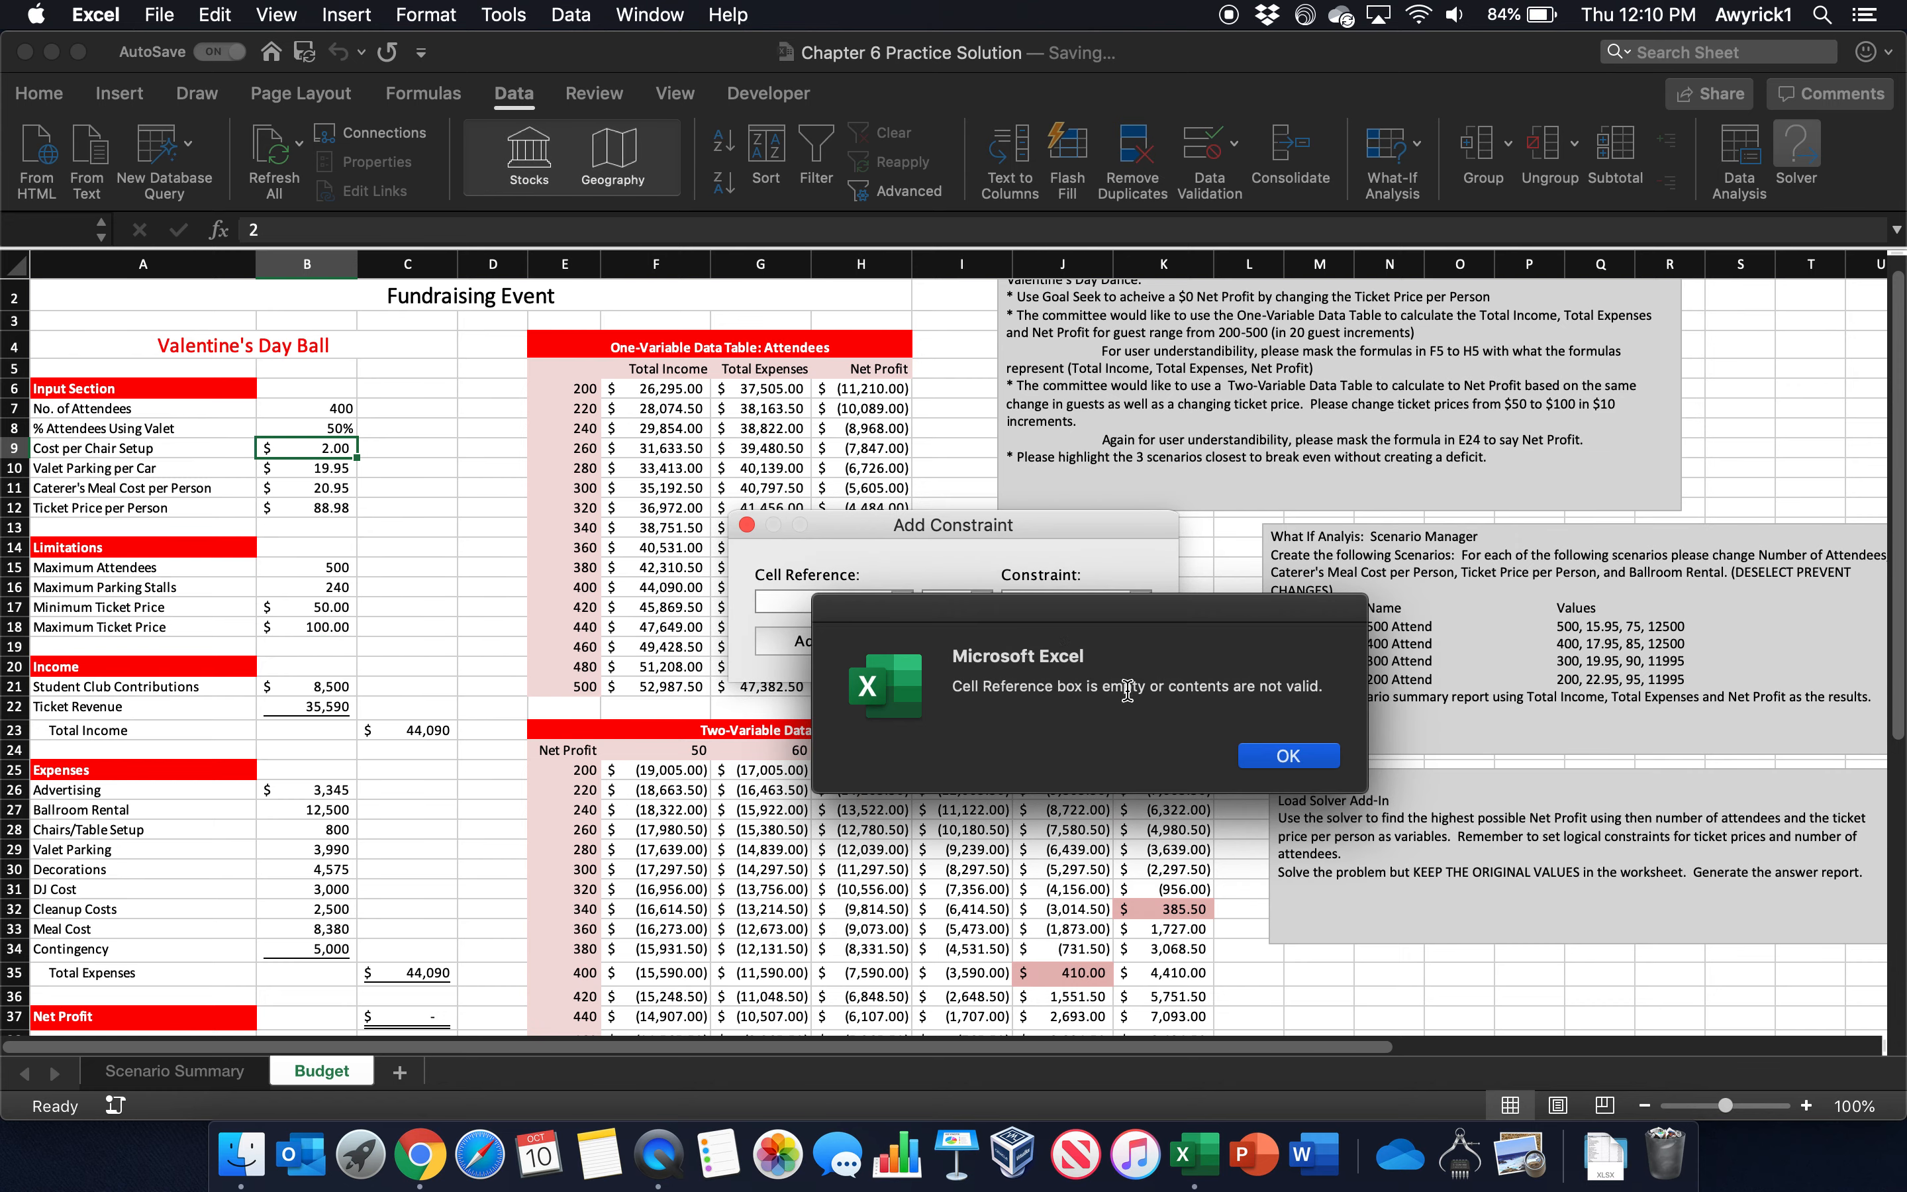
click(1308, 755)
click(967, 641)
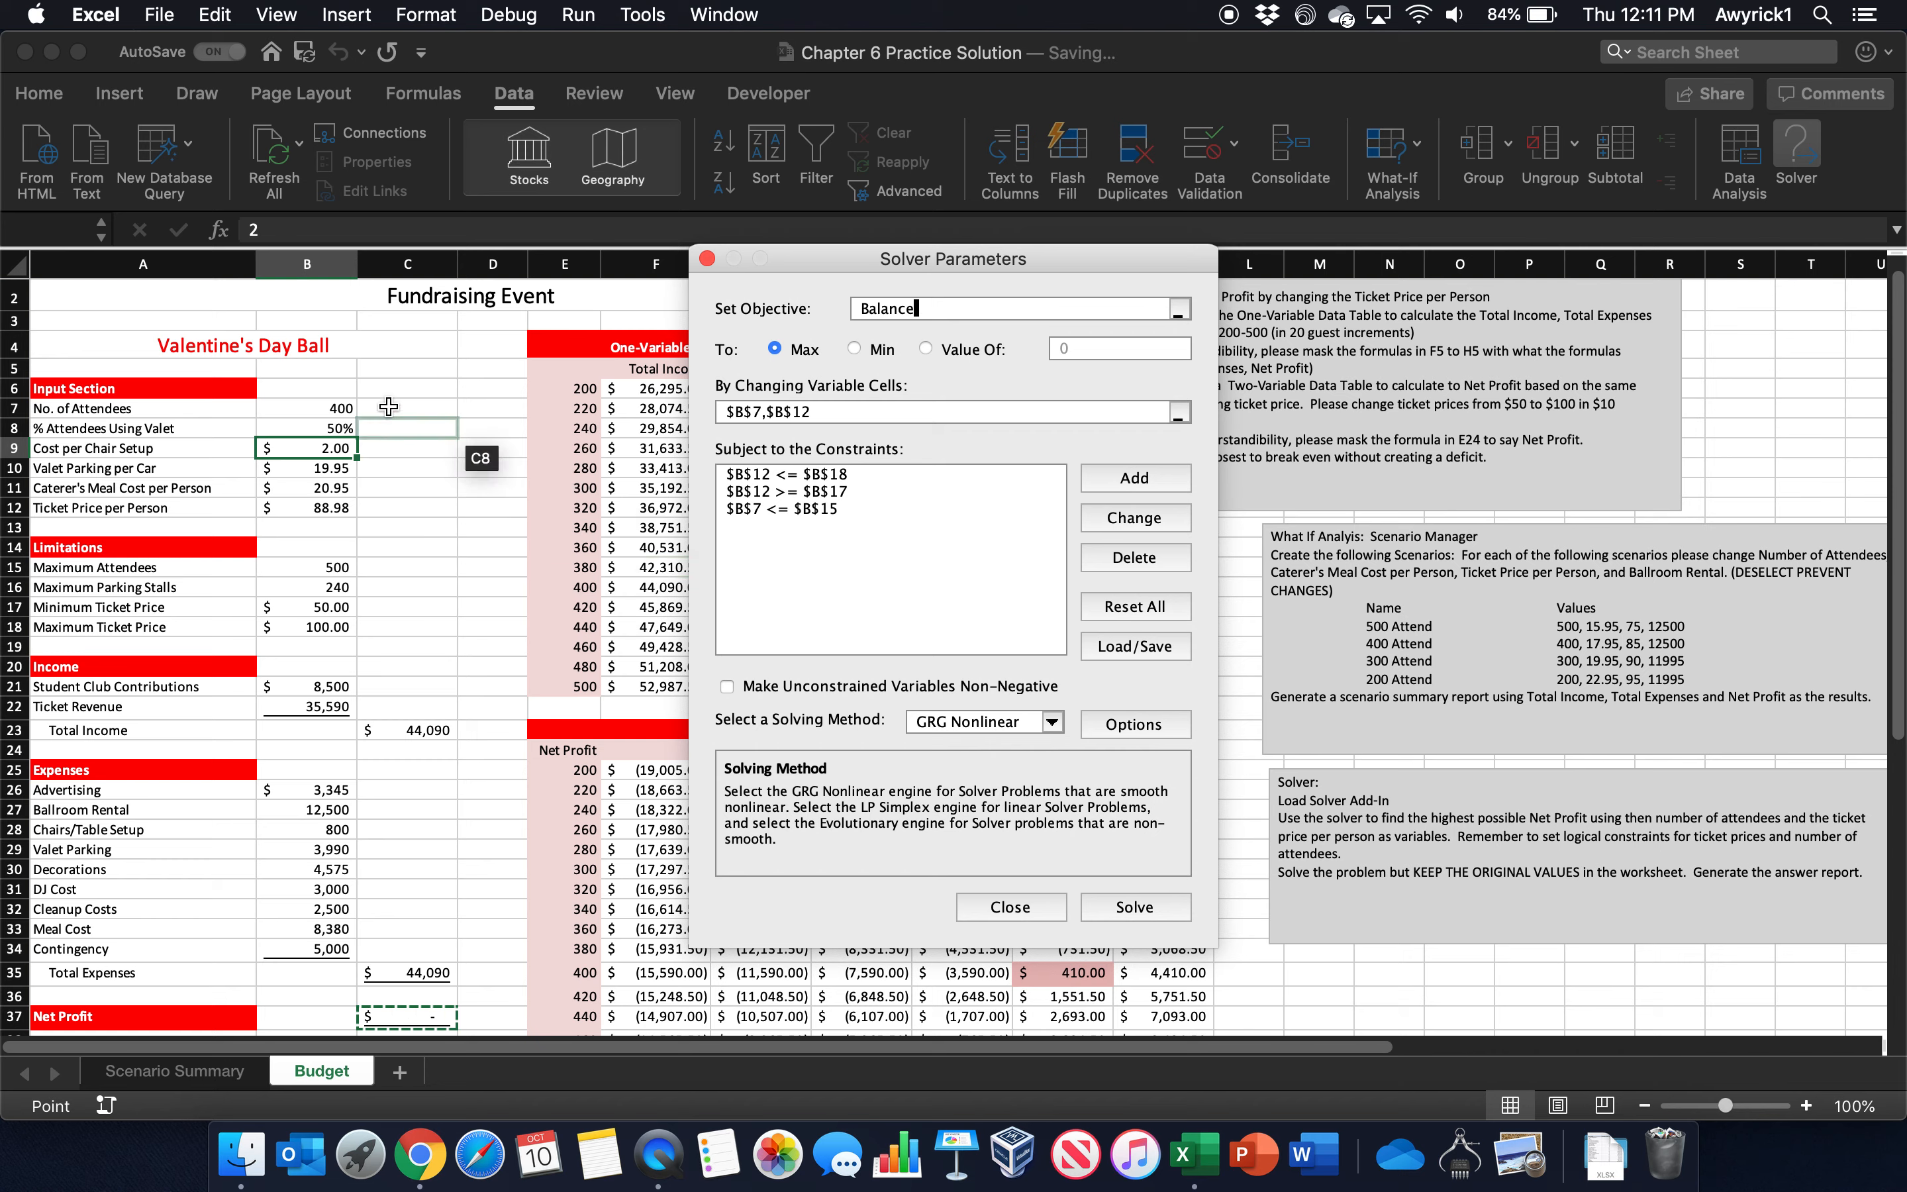
Step: Set Solver's objective to the Net Profit cell C37, with Max as the goal
click(302, 406)
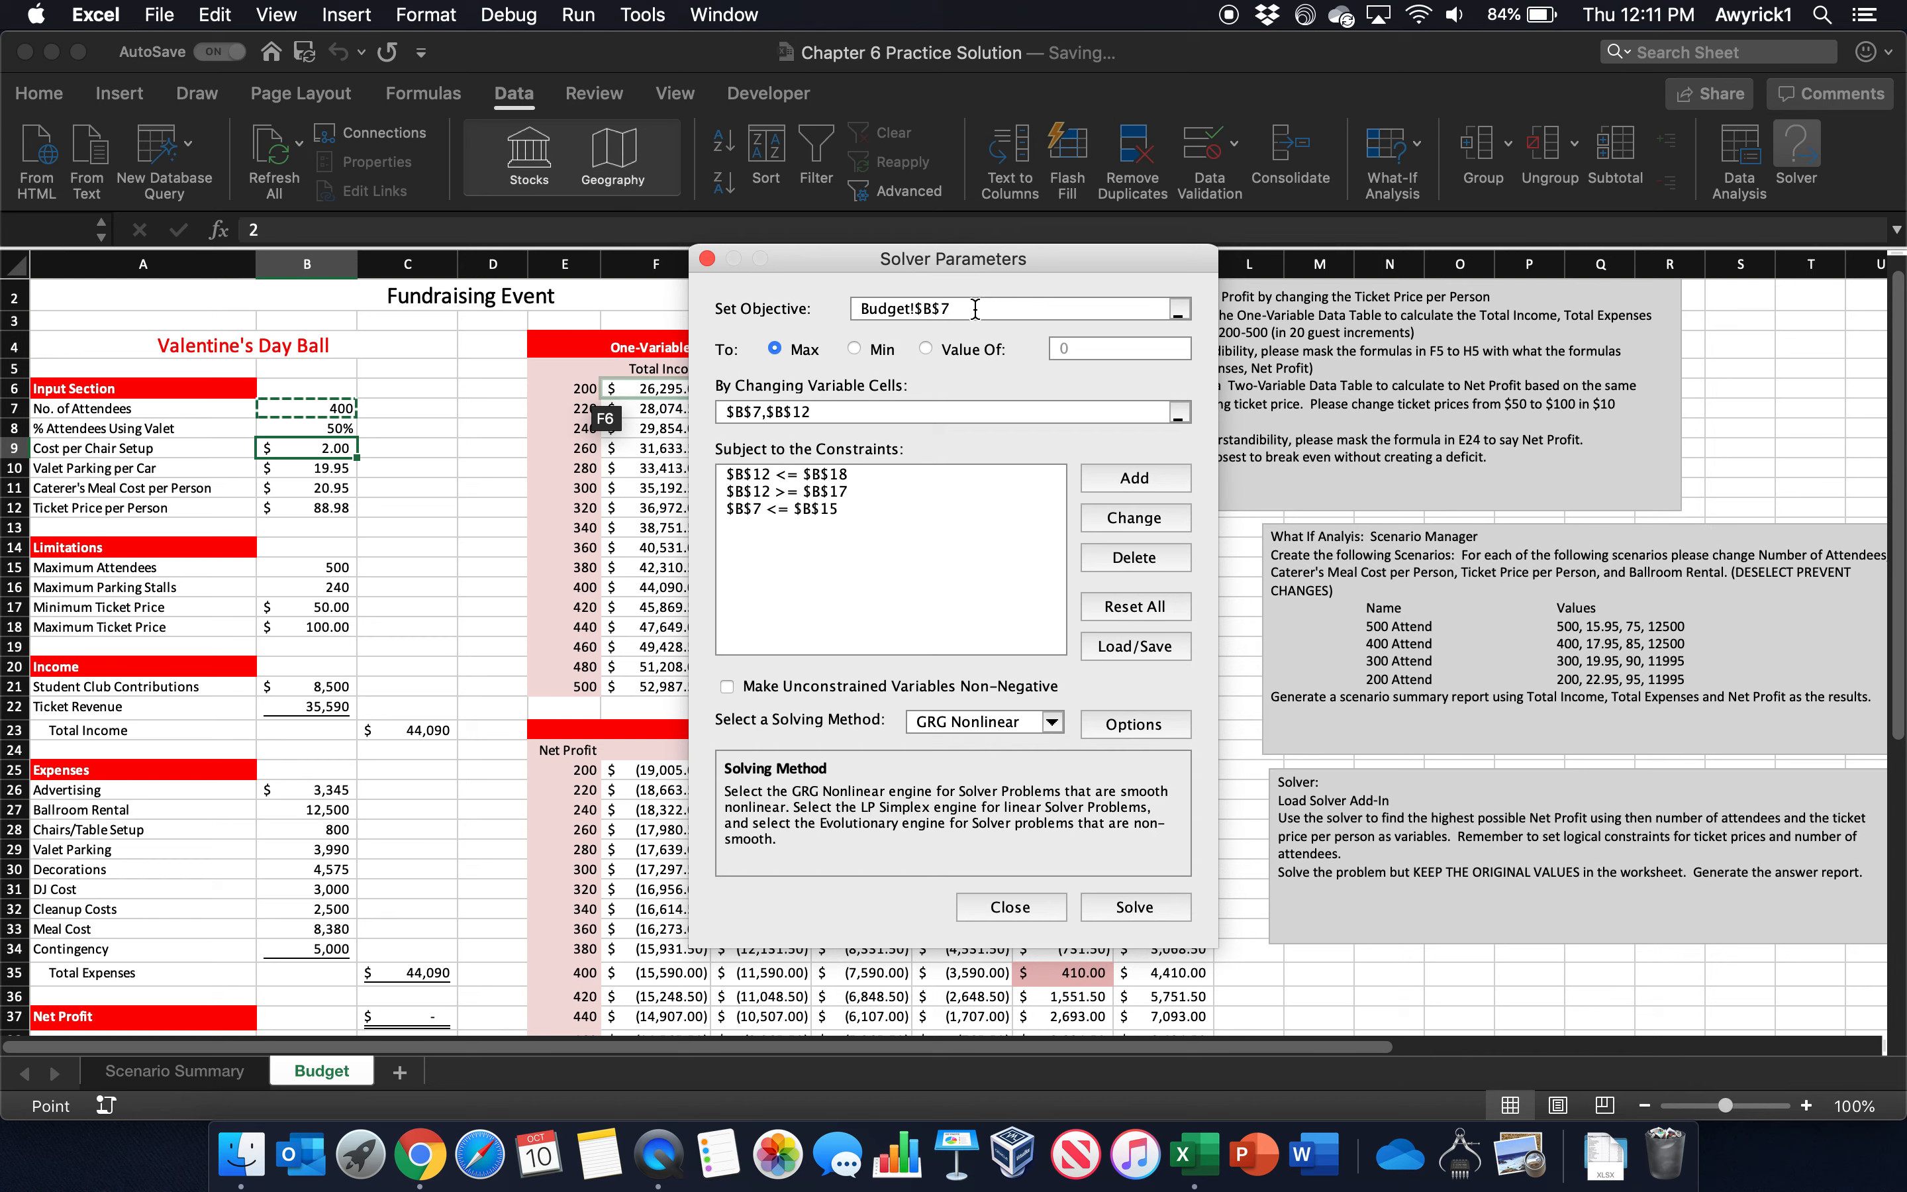
click(407, 1016)
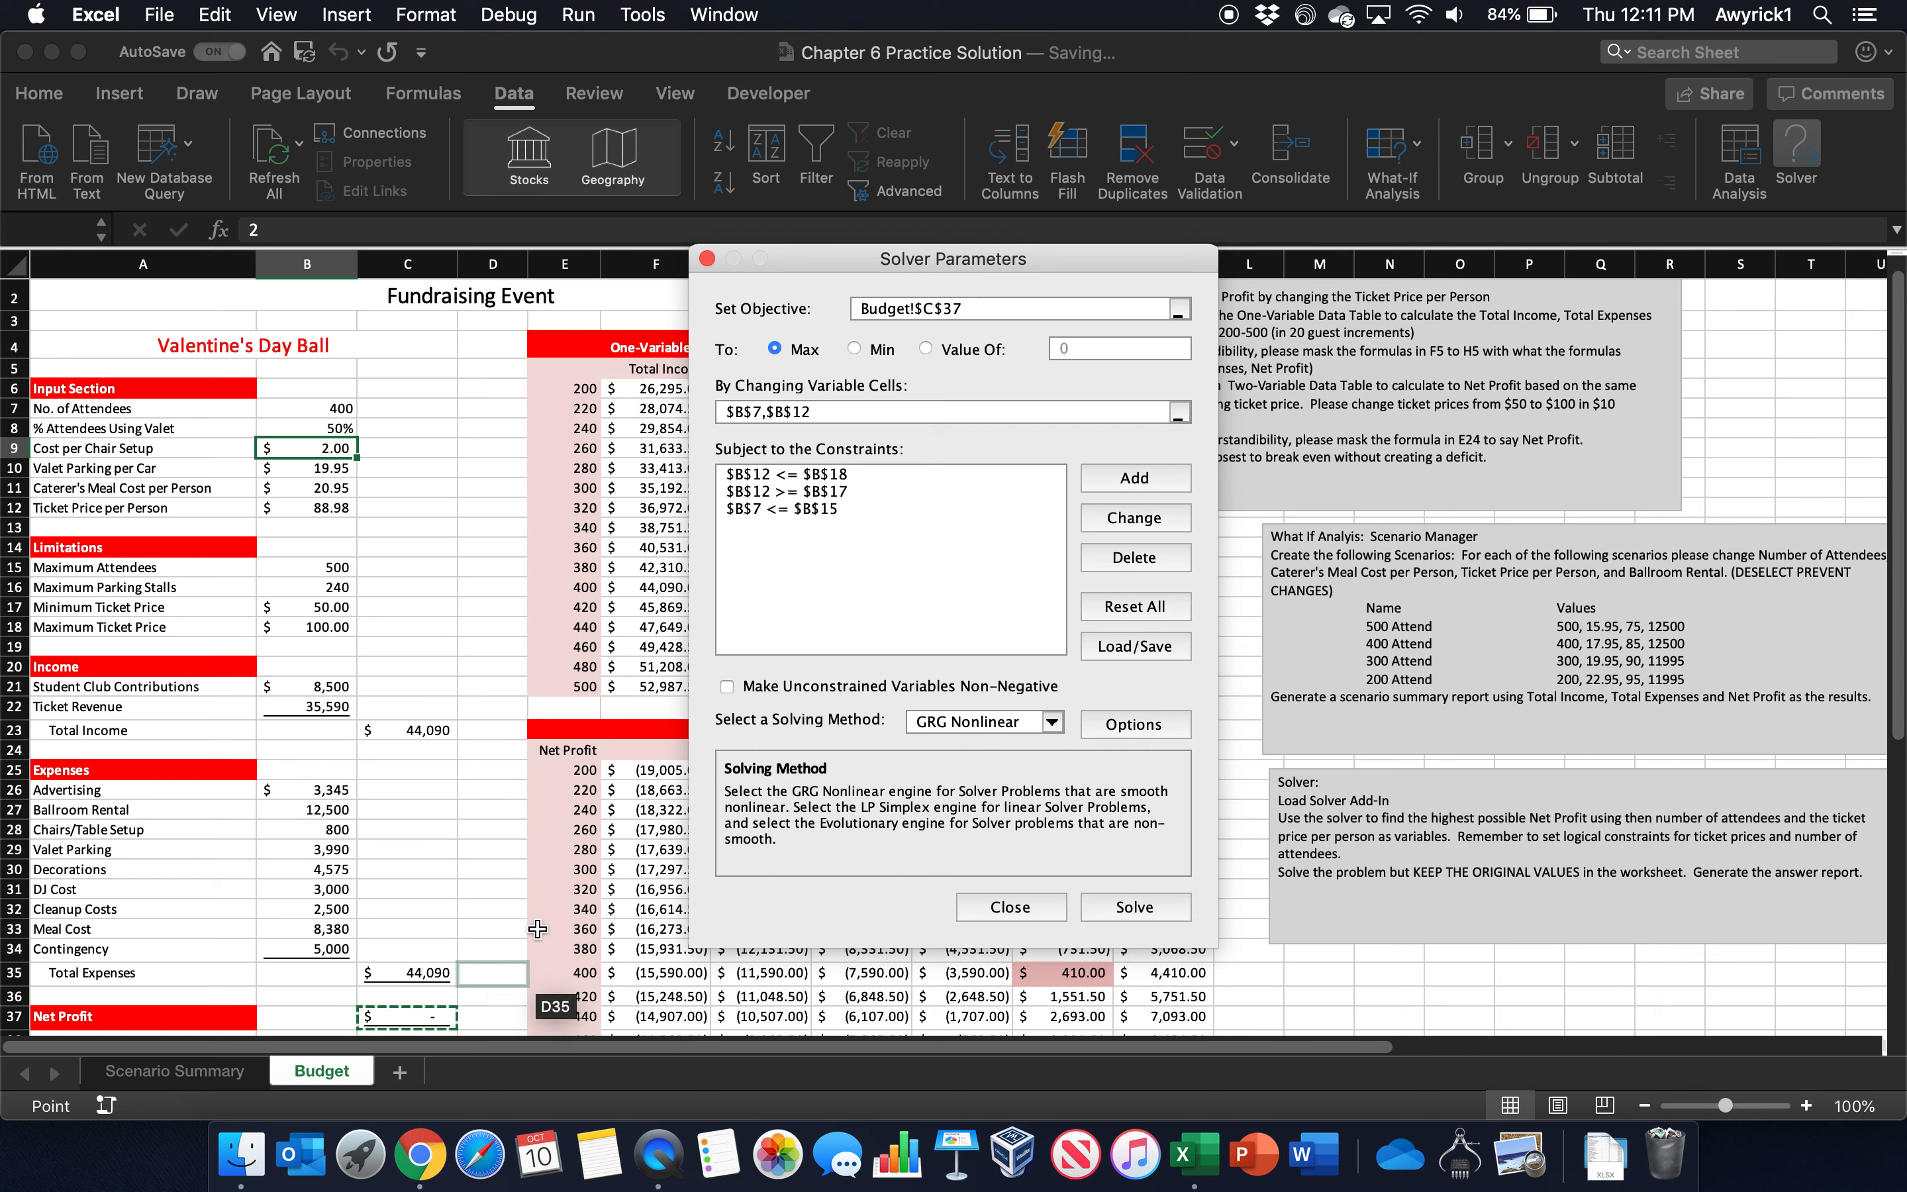
click(882, 537)
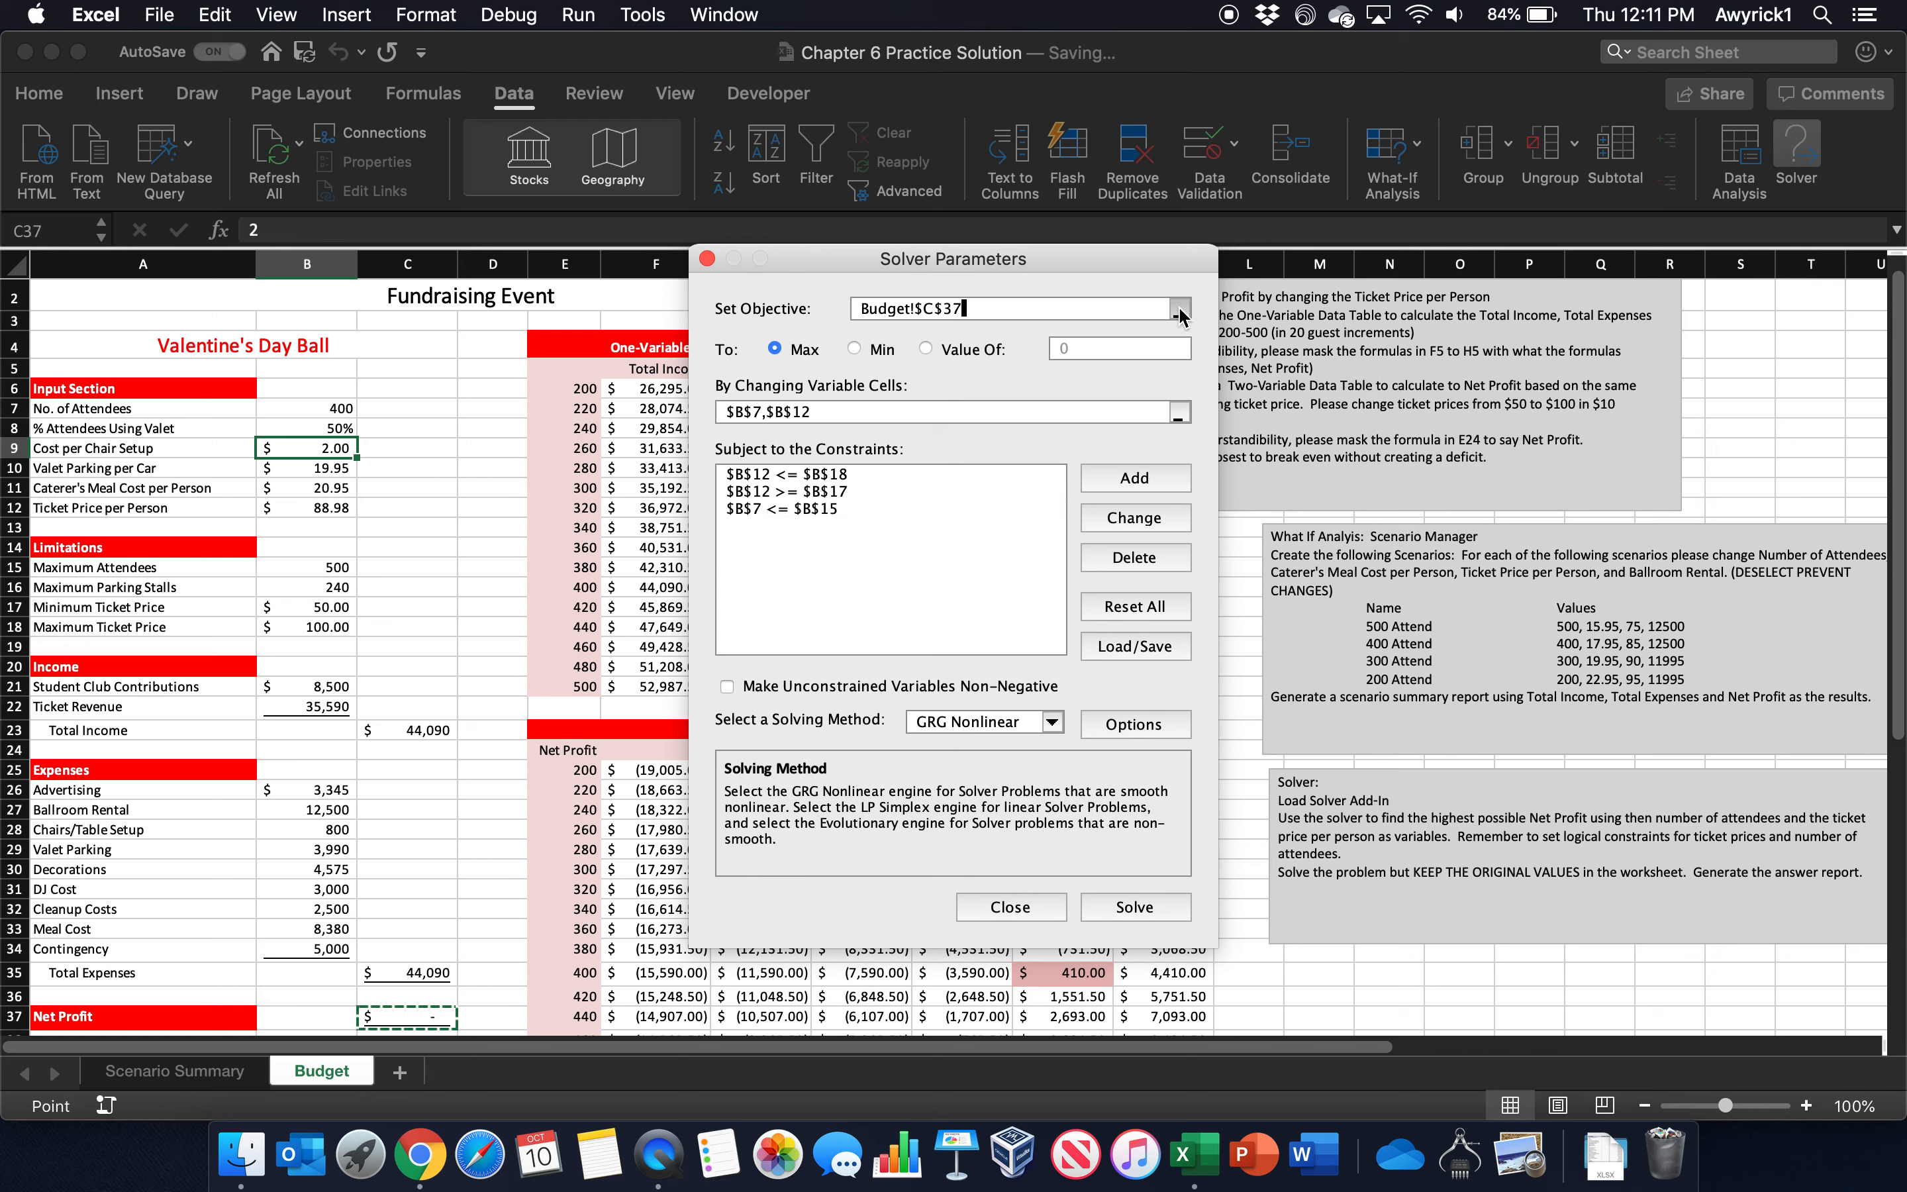
drag(986, 308, 686, 315)
key(BackSpace)
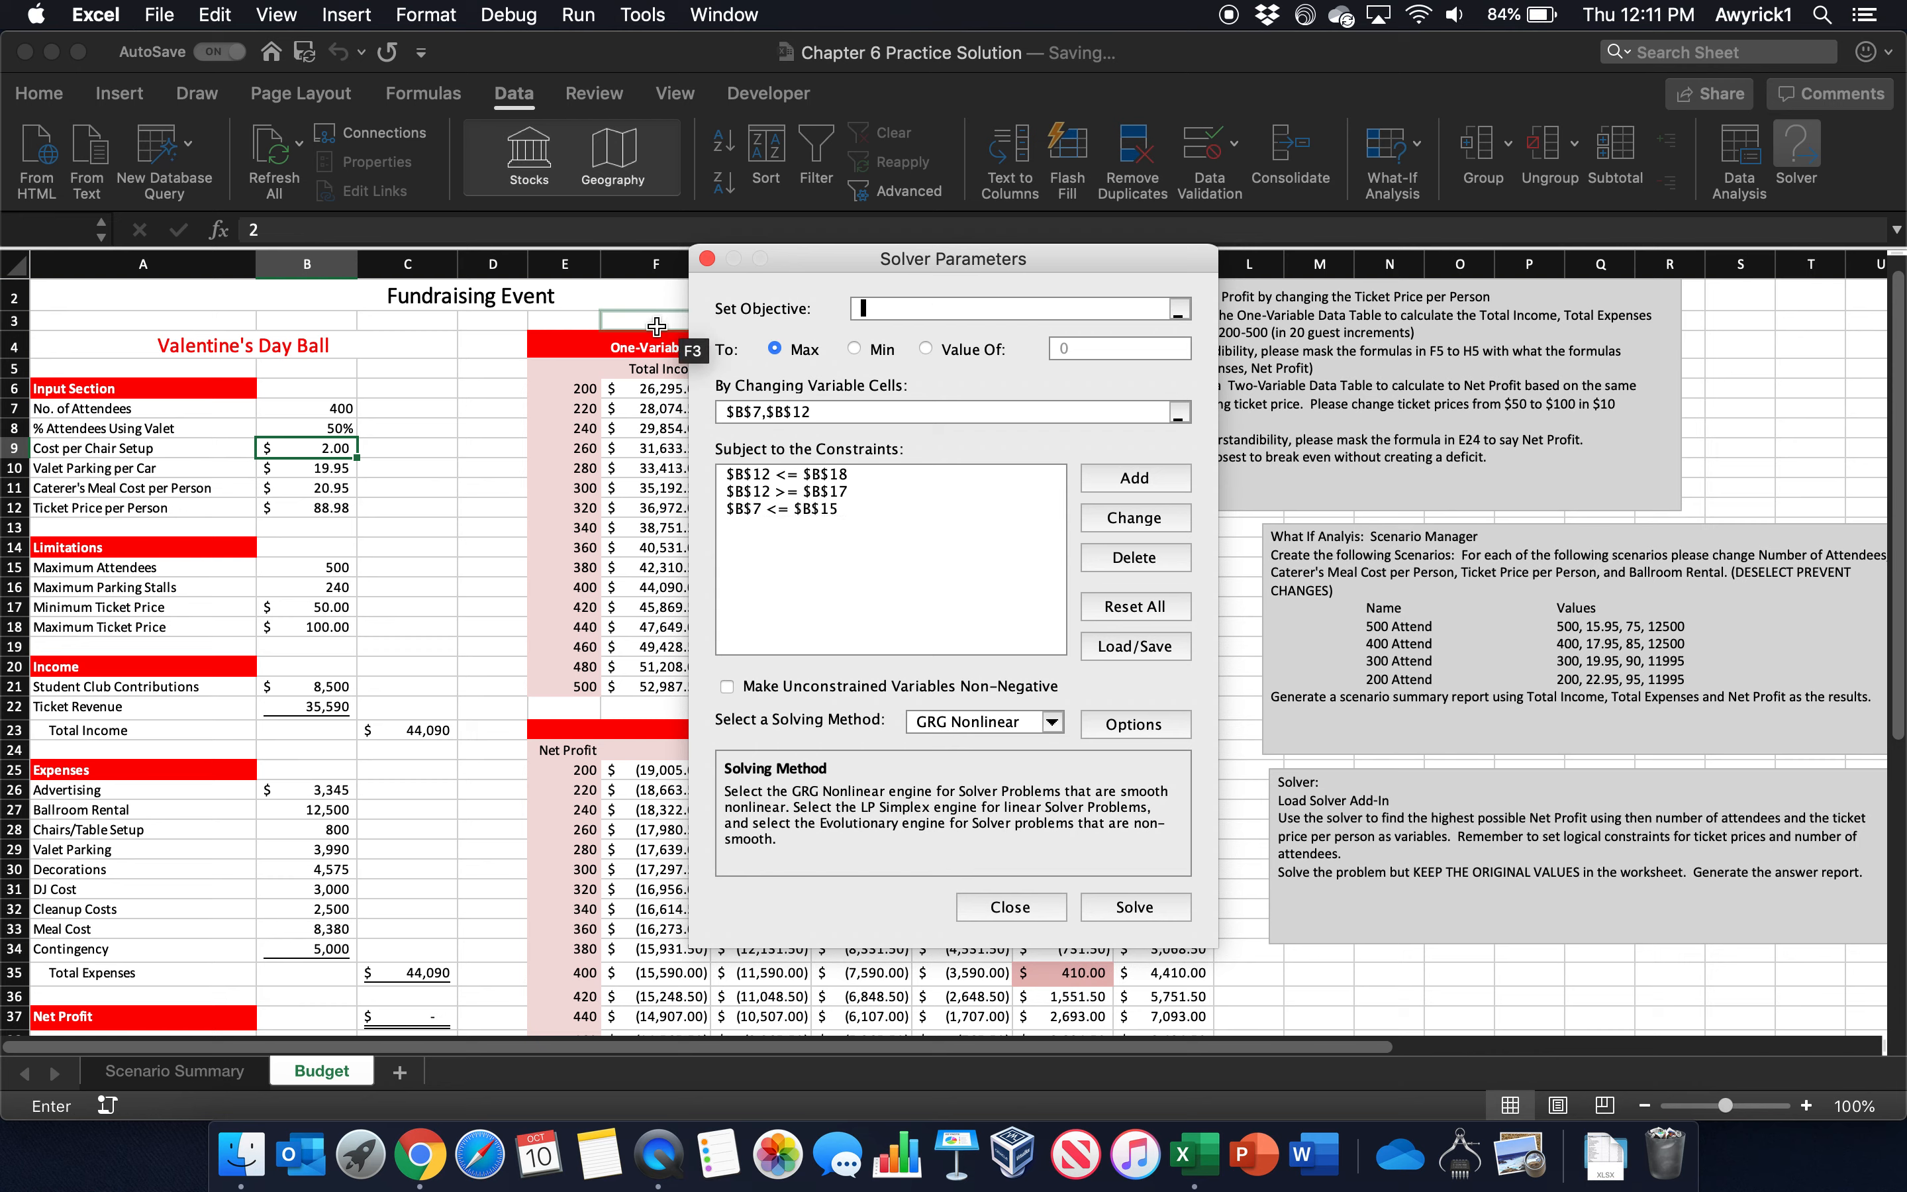
click(402, 1017)
click(897, 545)
Step: Add an integer constraint on the number of attendees in B7 and return to the Solver parameters
click(1139, 483)
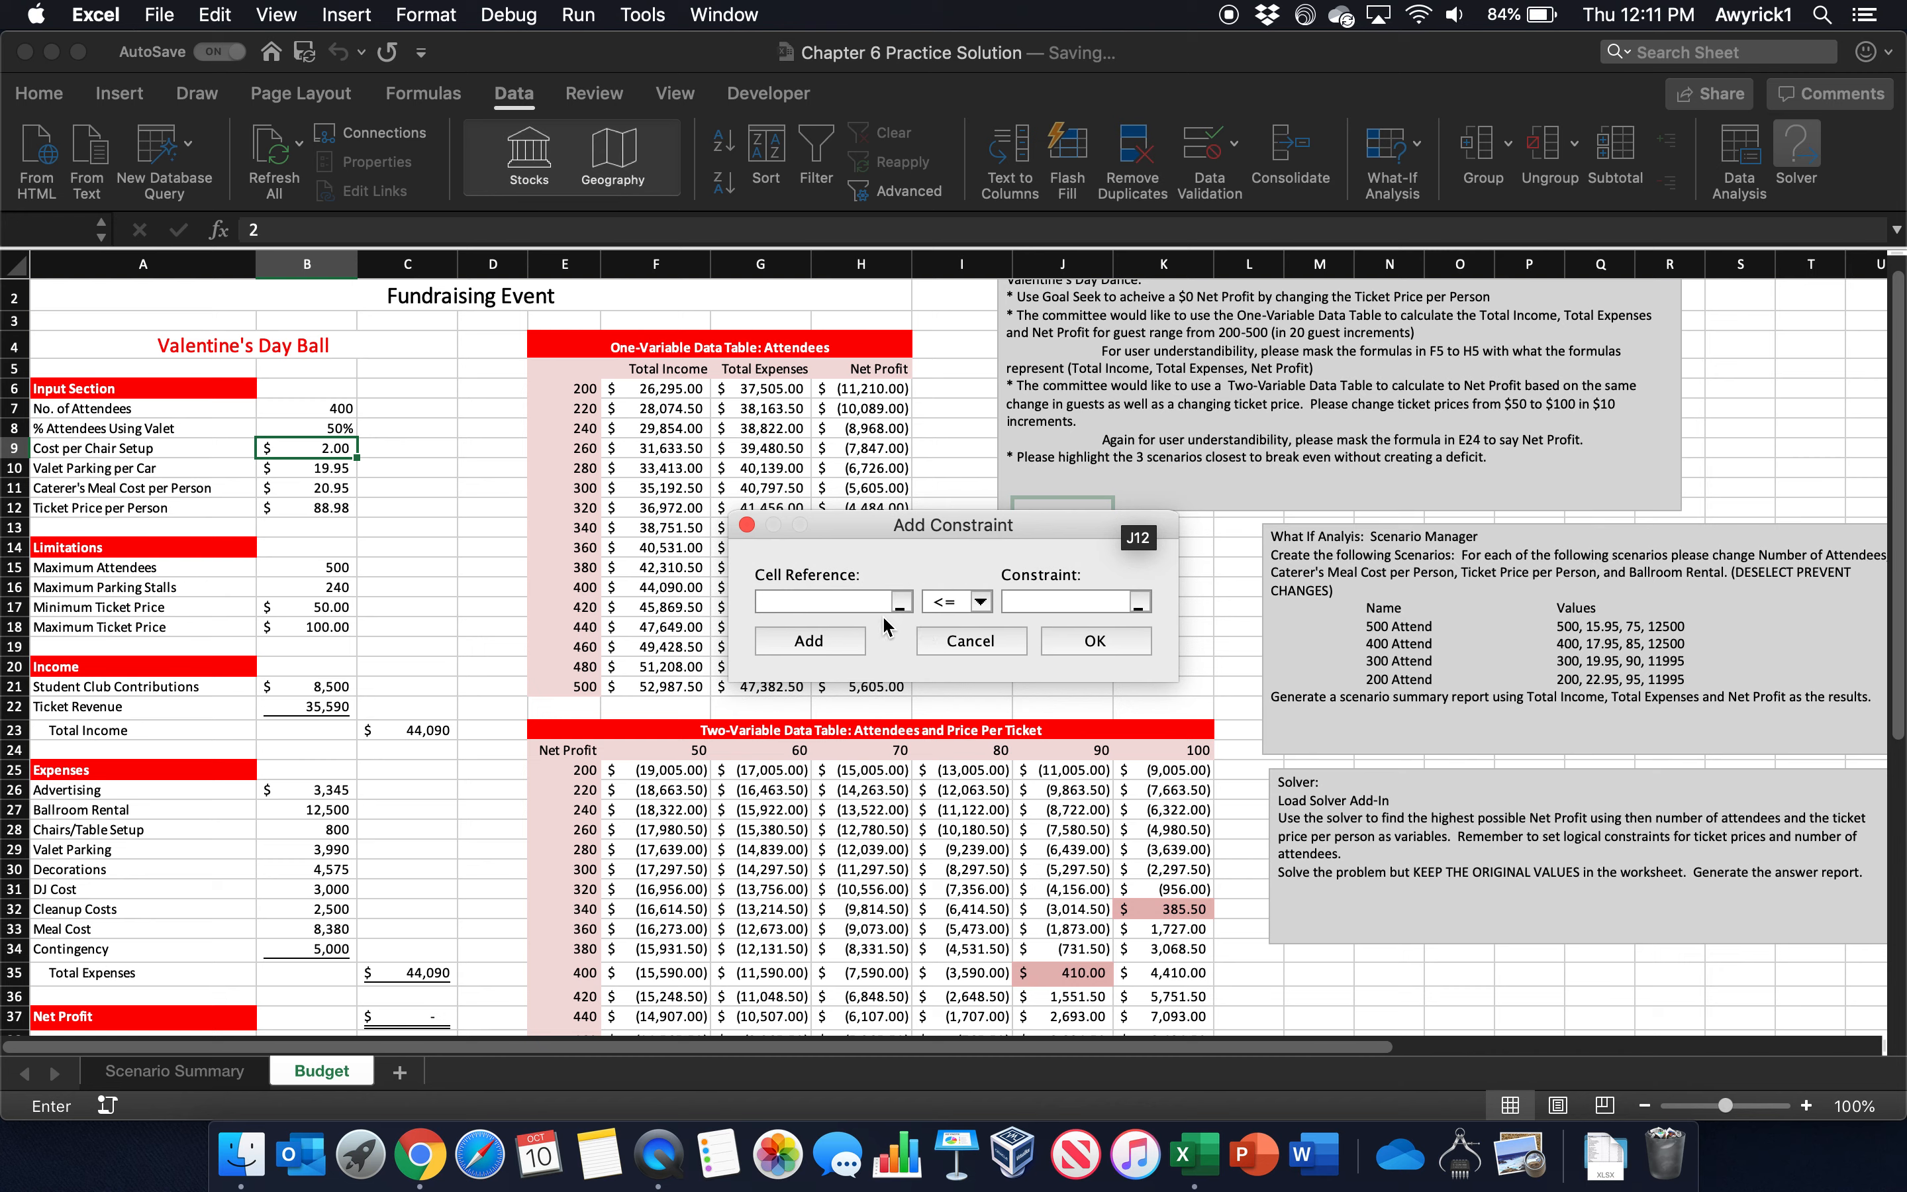
click(323, 408)
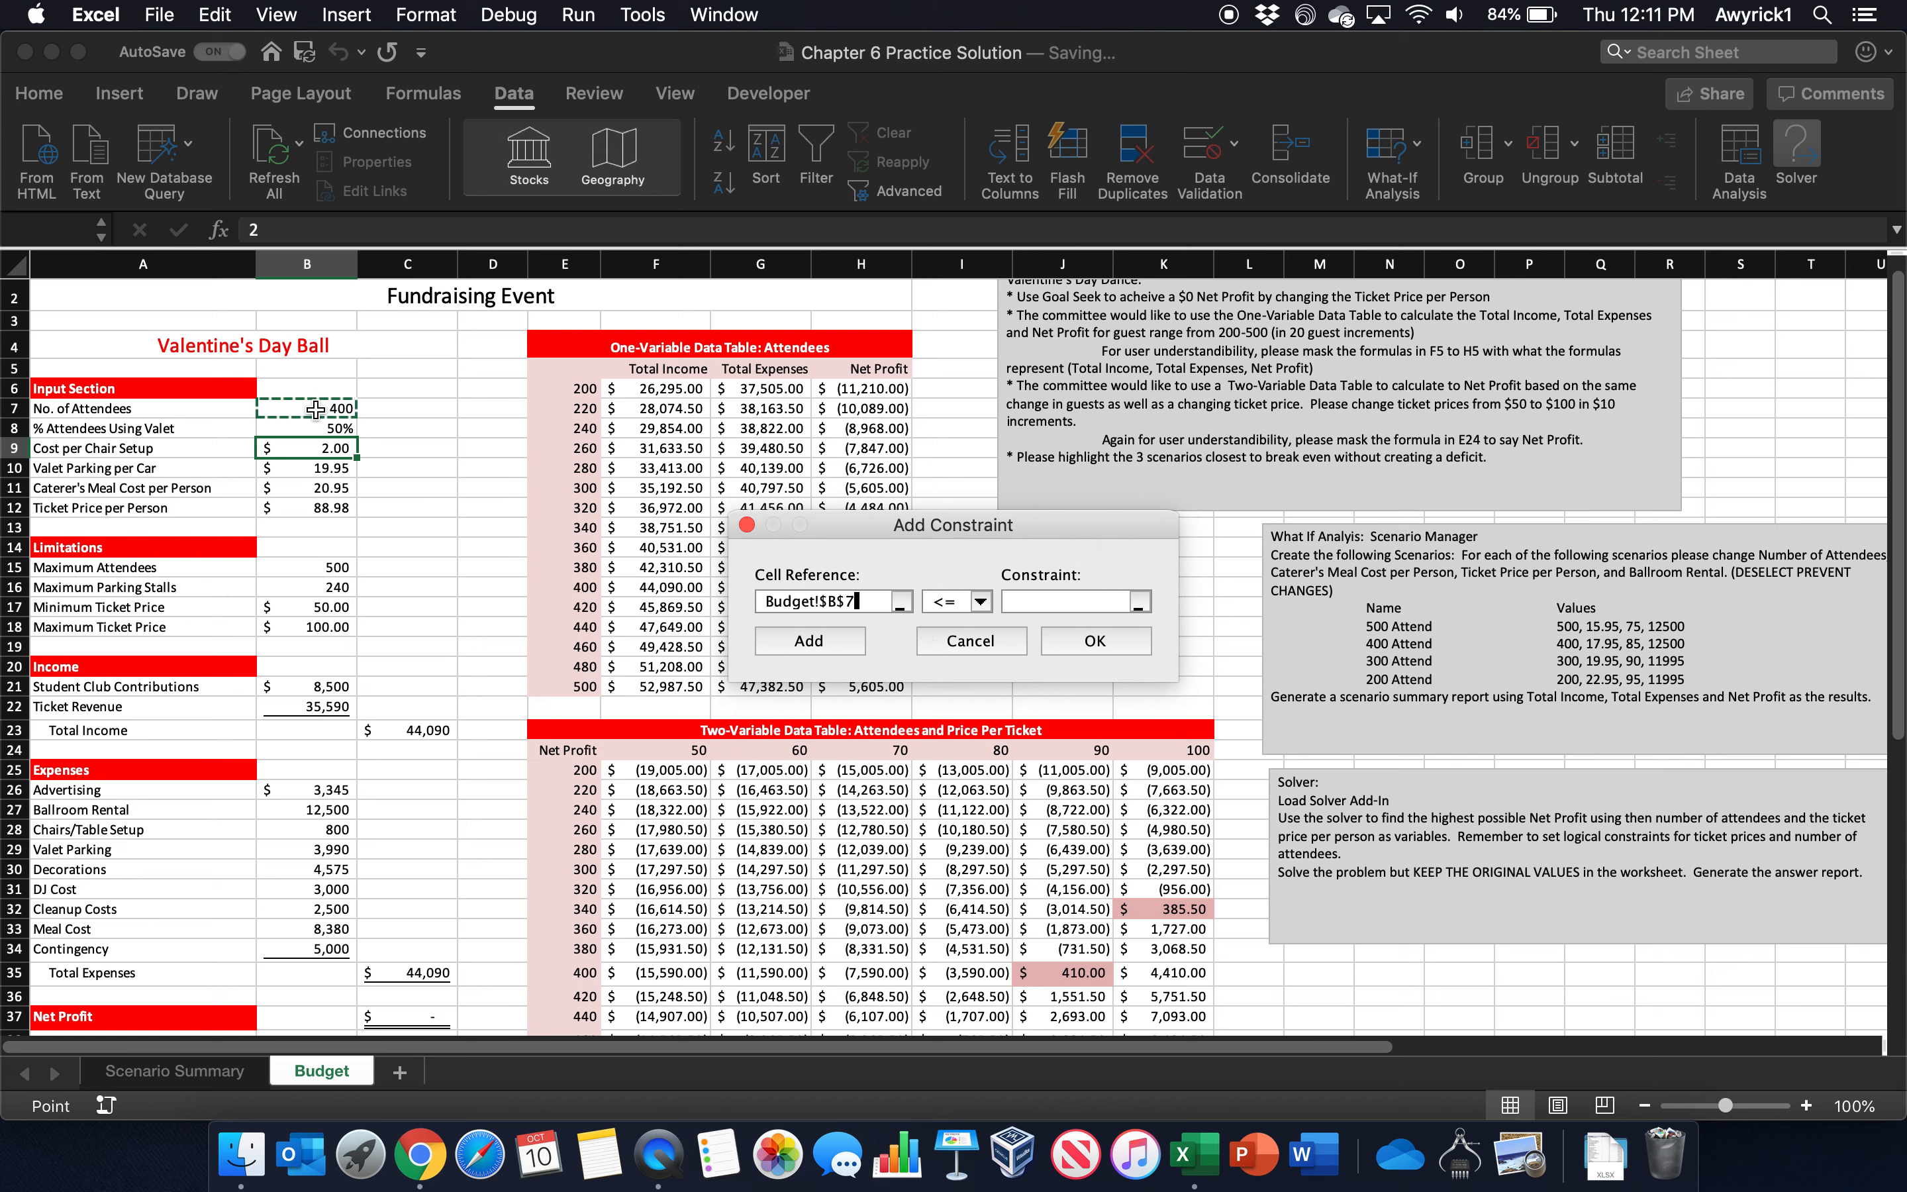
click(981, 603)
click(949, 682)
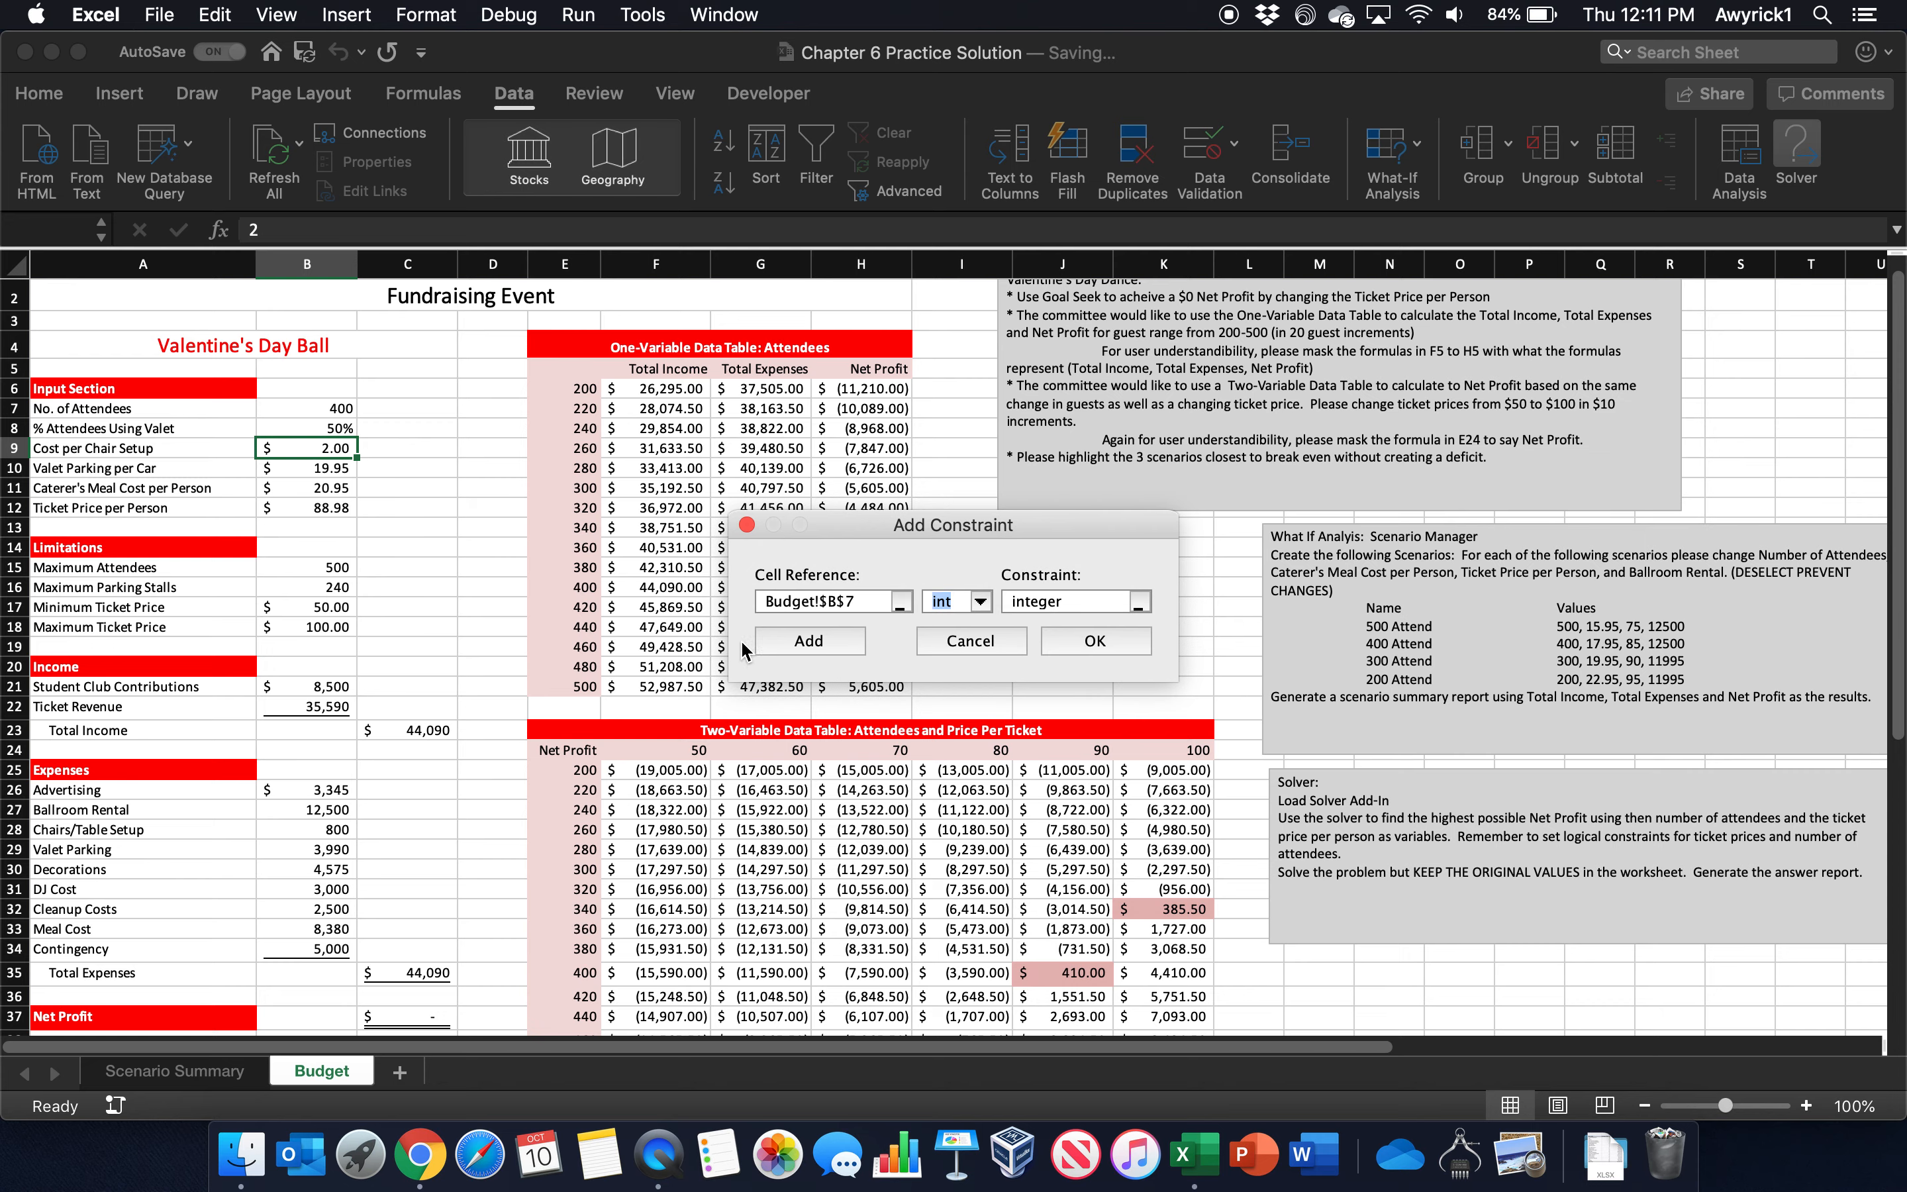
click(1096, 641)
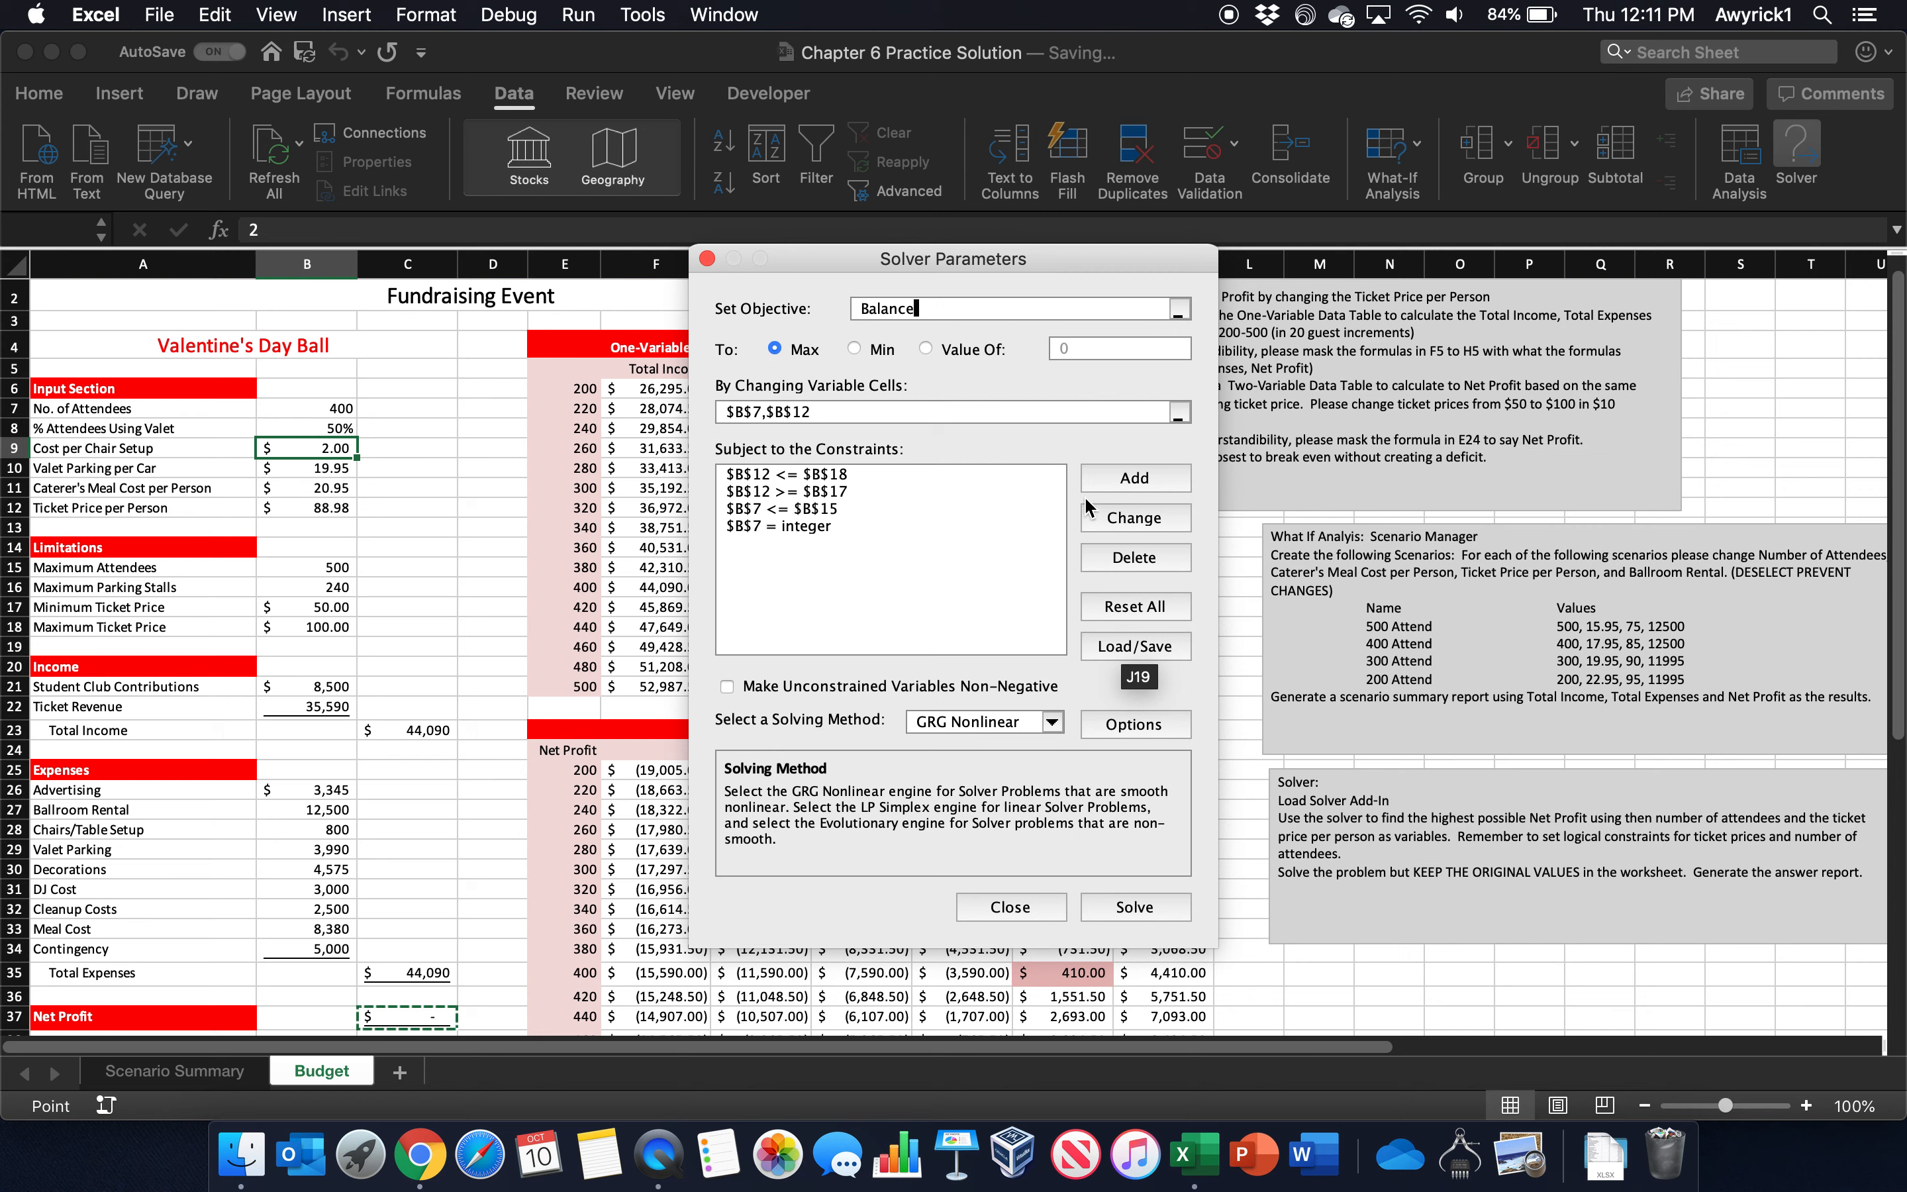
Step: Solve the problem, generating the Answer report and restoring the original values in the worksheet
drag(1039, 268, 701, 119)
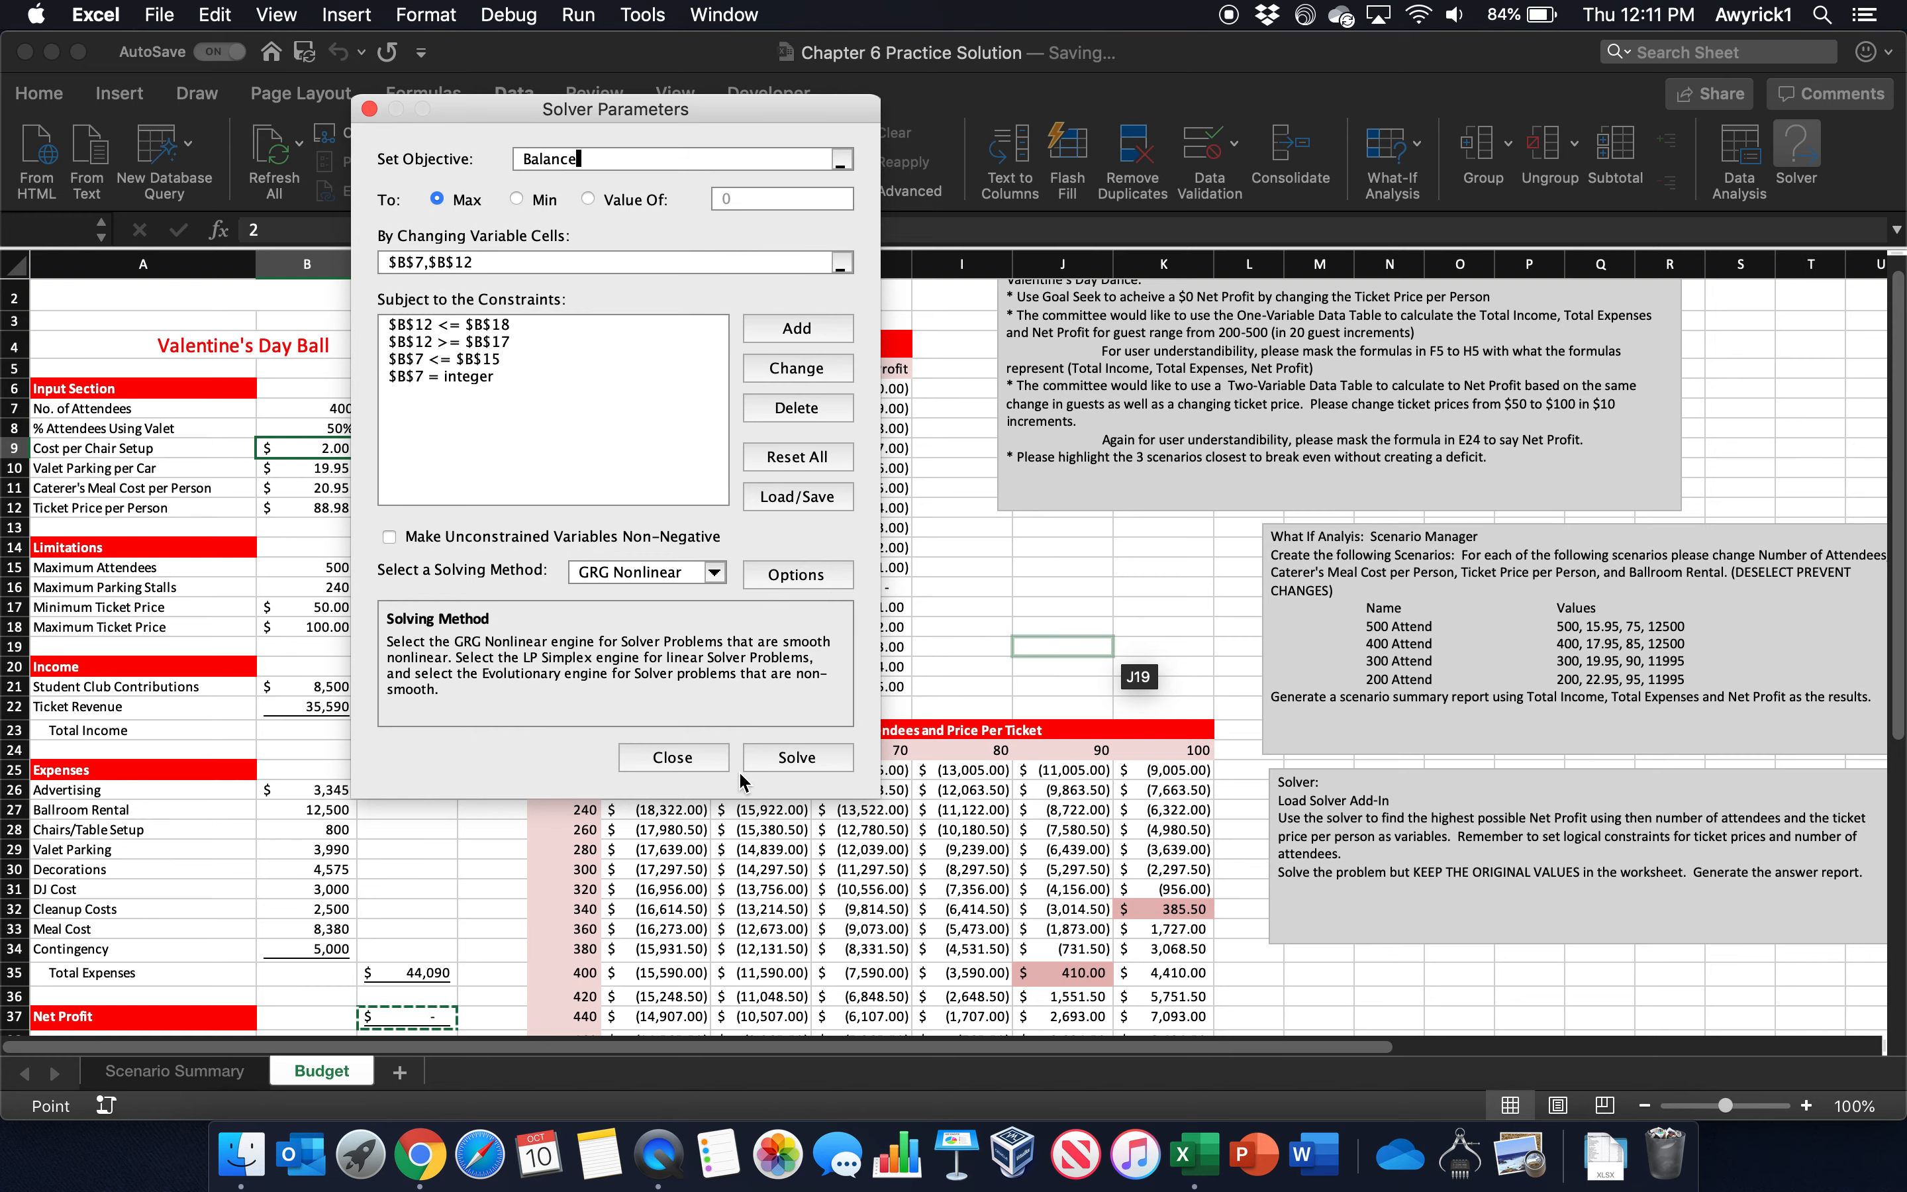
click(792, 773)
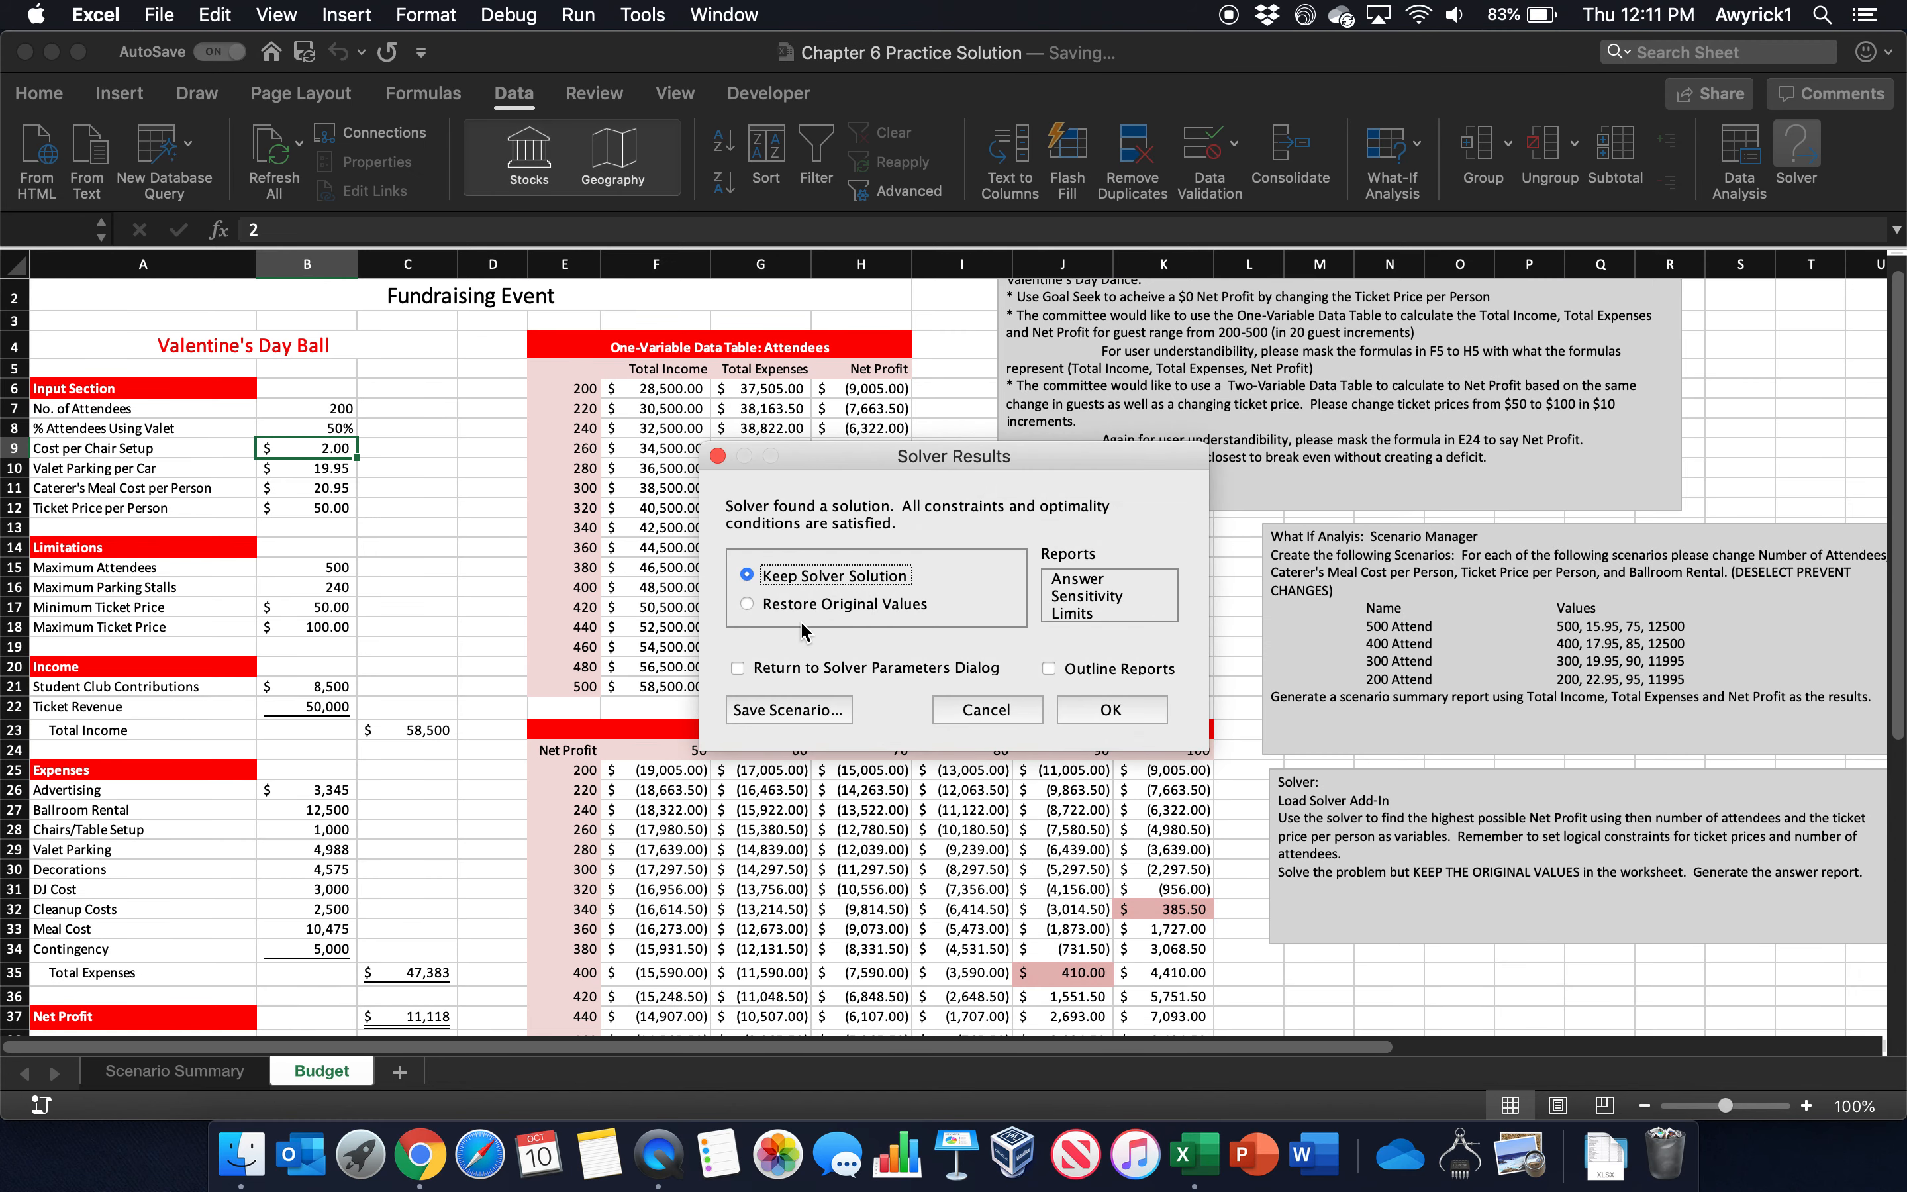
click(1076, 581)
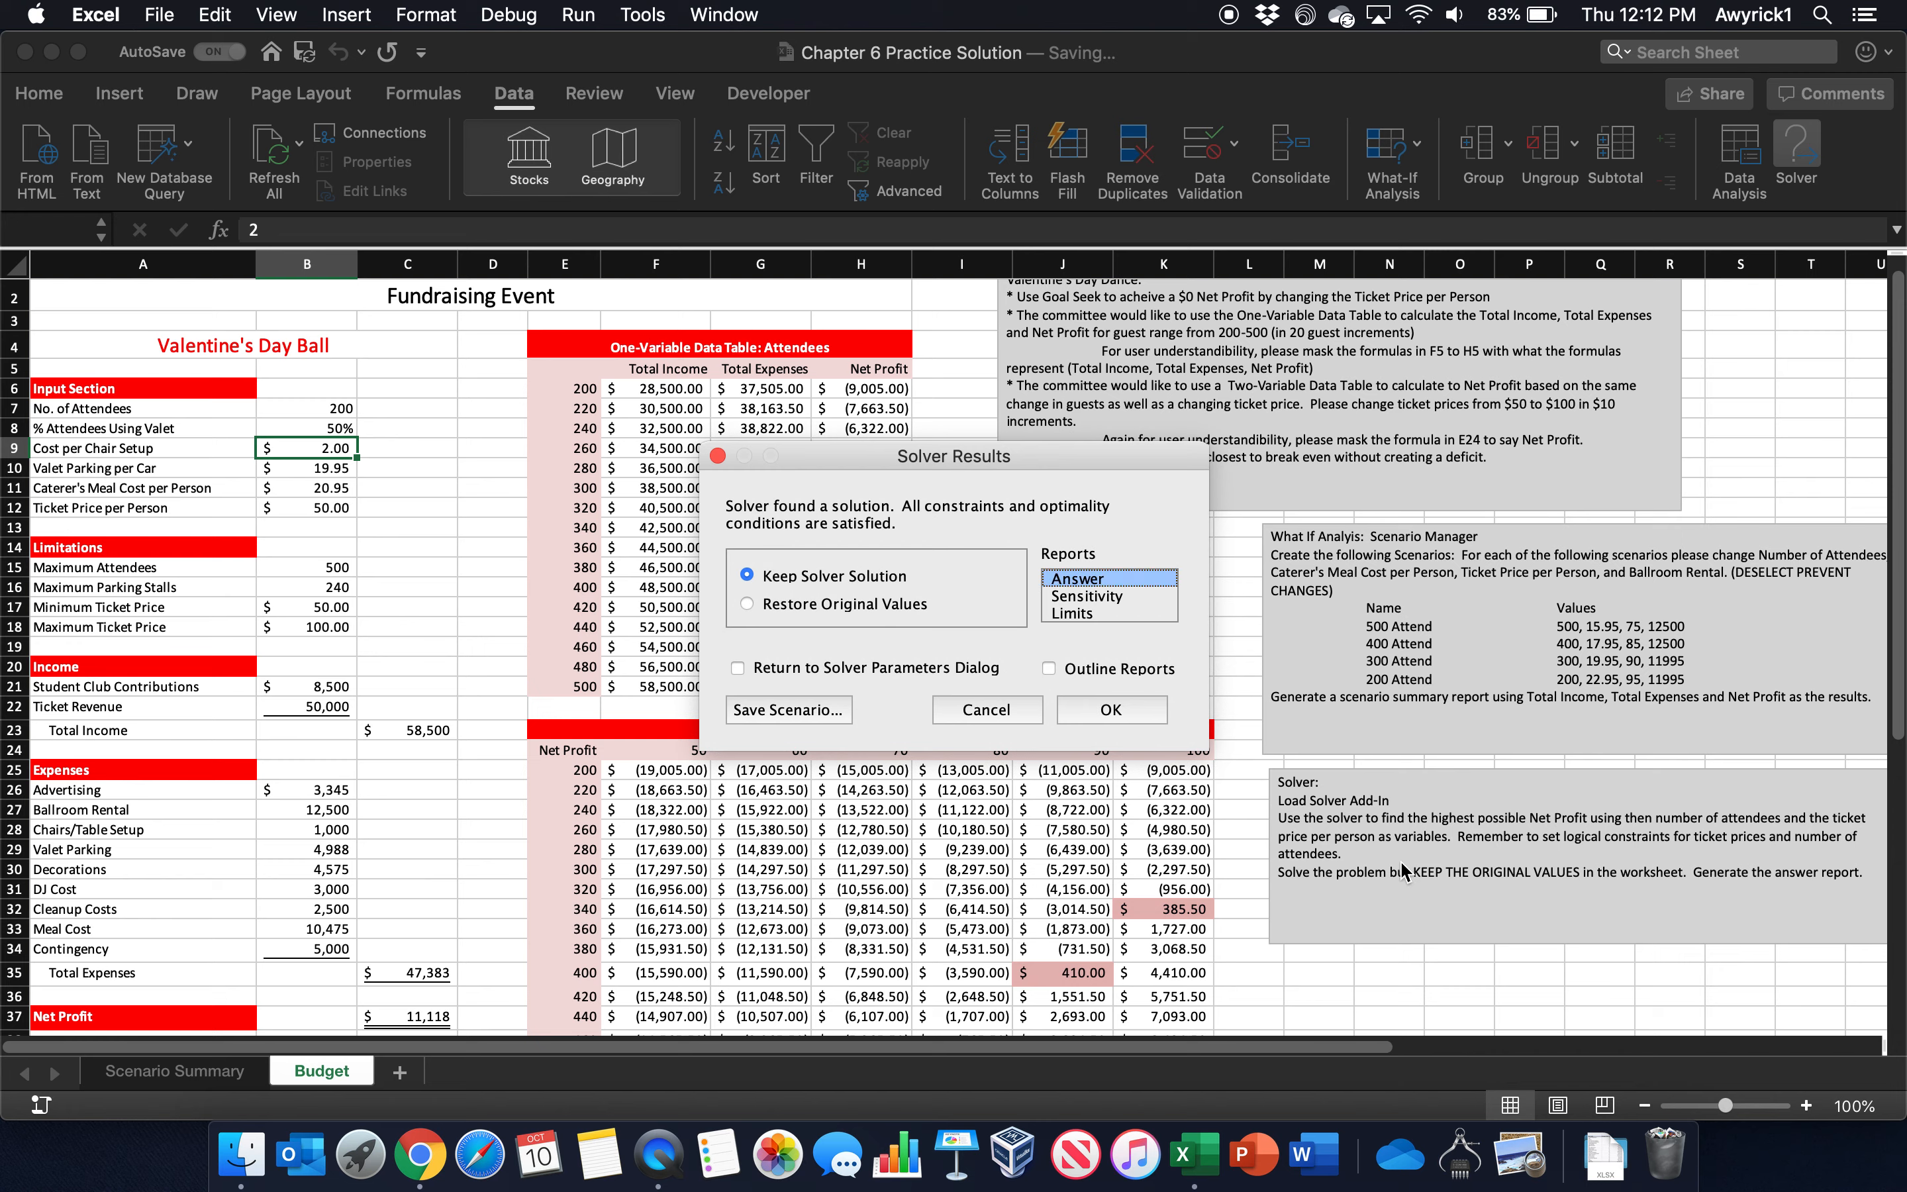
click(748, 603)
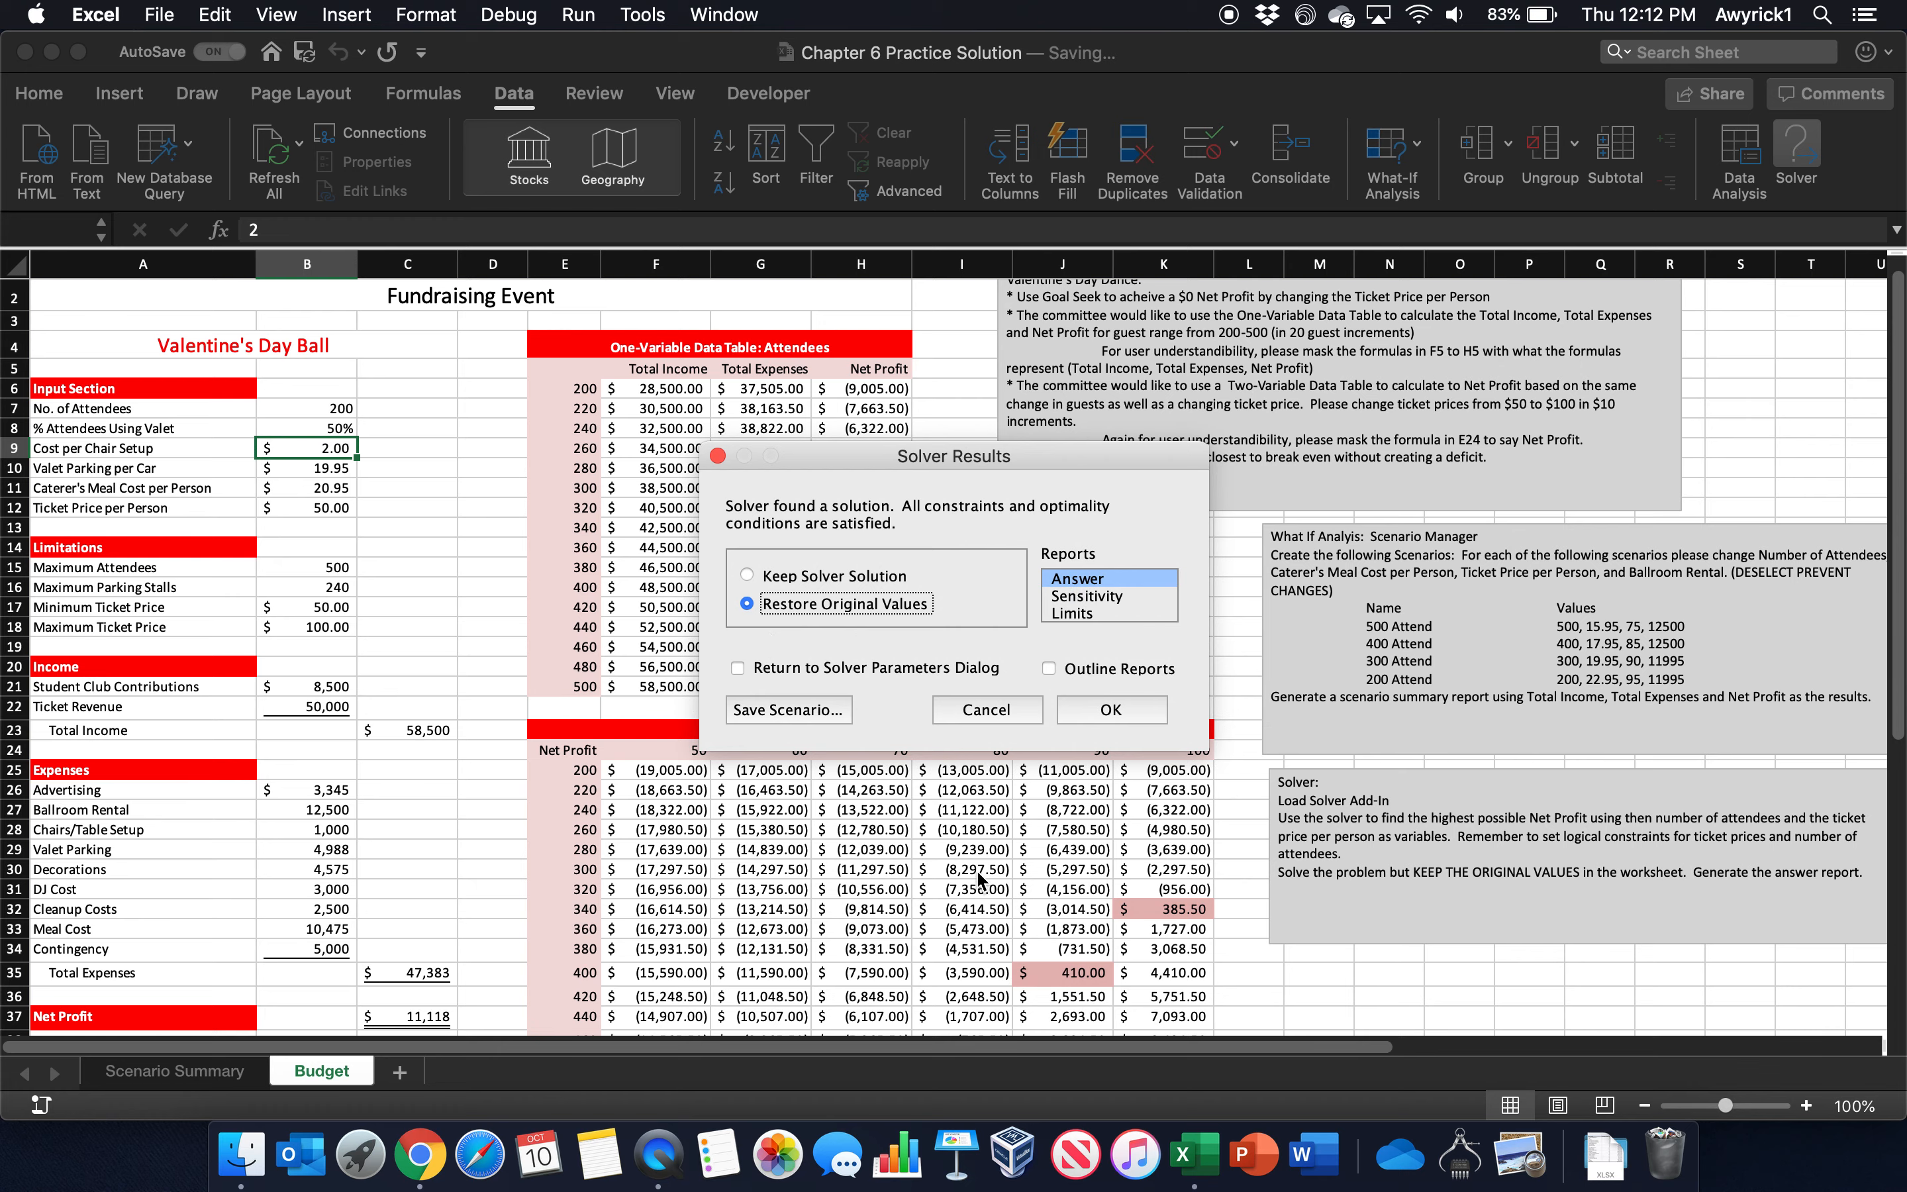
click(1110, 709)
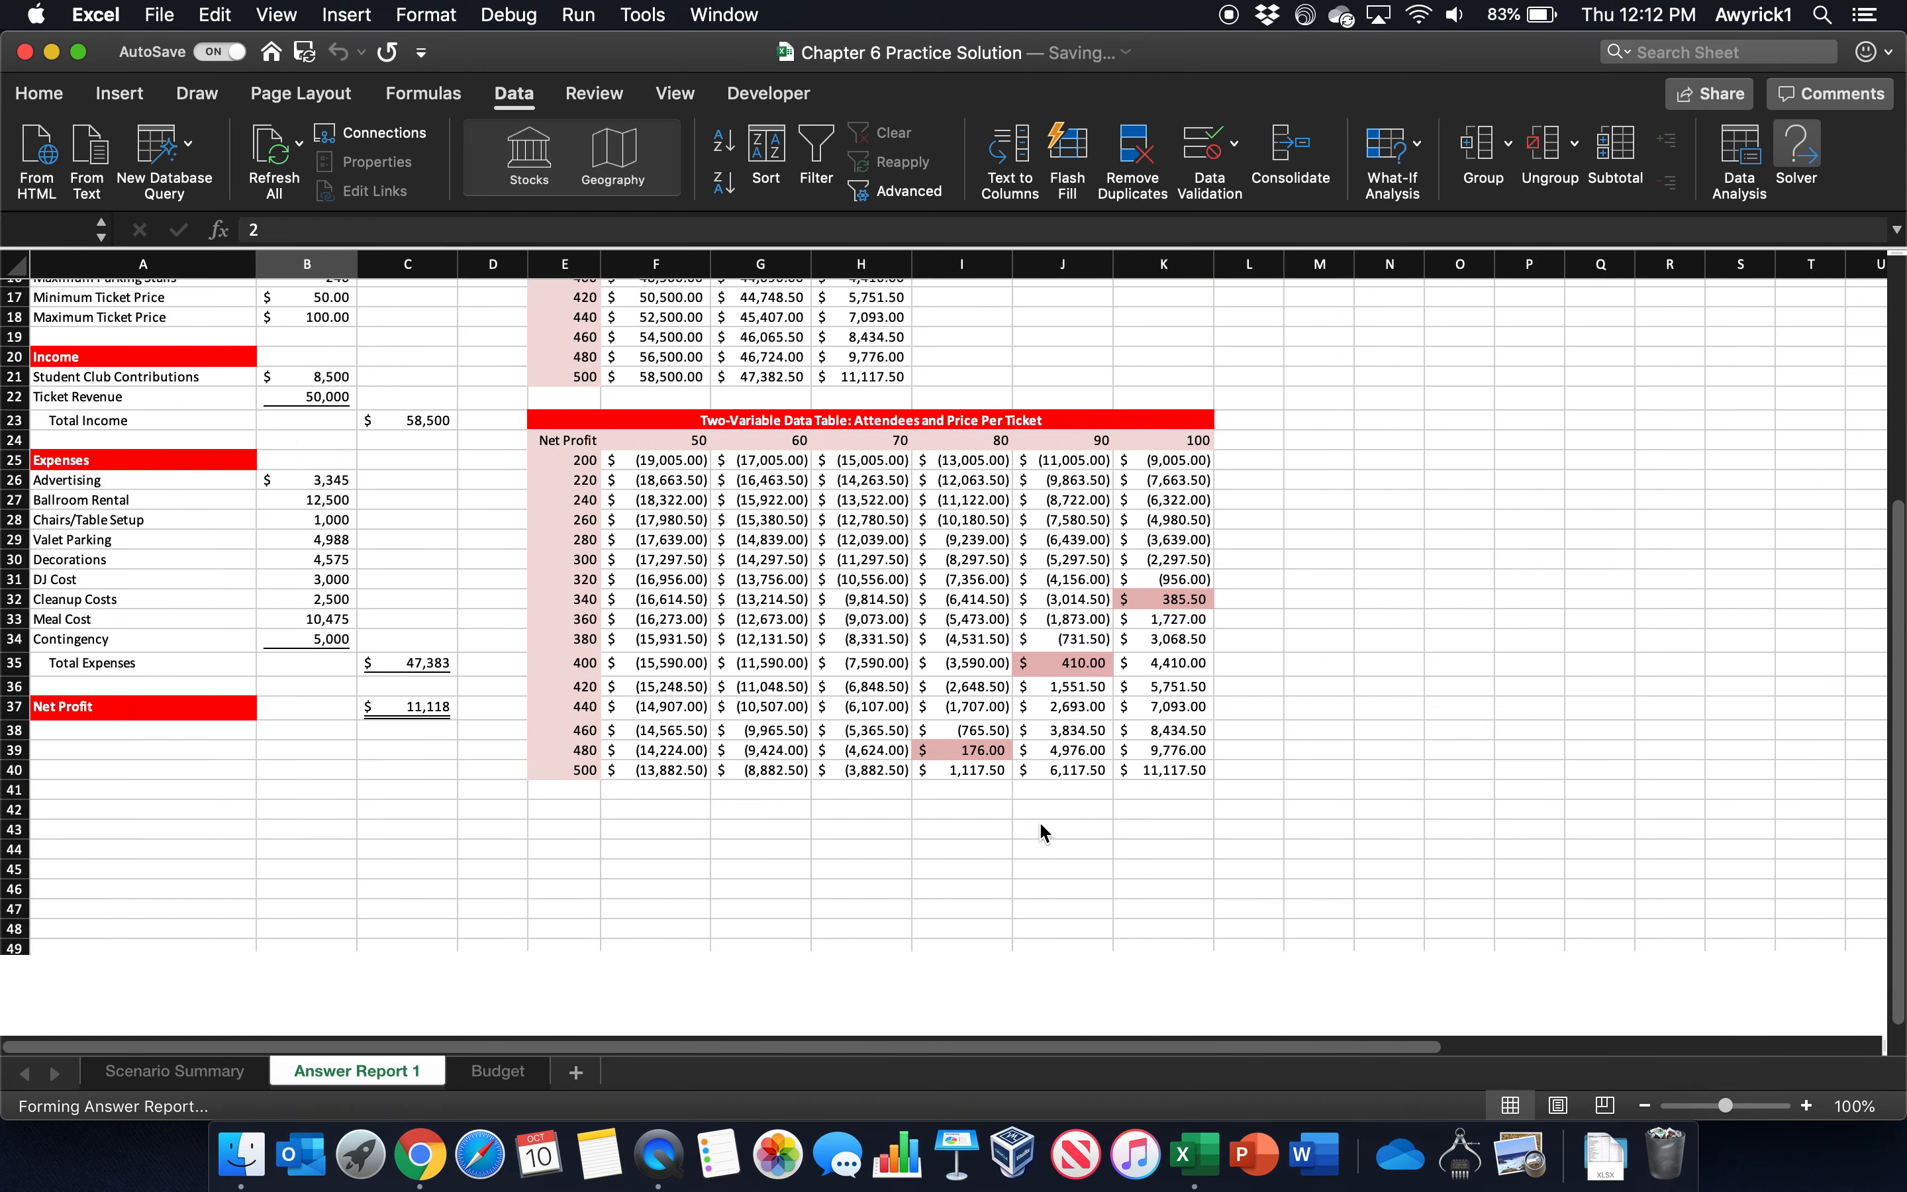
Step: Open the Answer Report 1 sheet and examine the objective's final value and each constraint's cell value, formula and status
click(400, 1086)
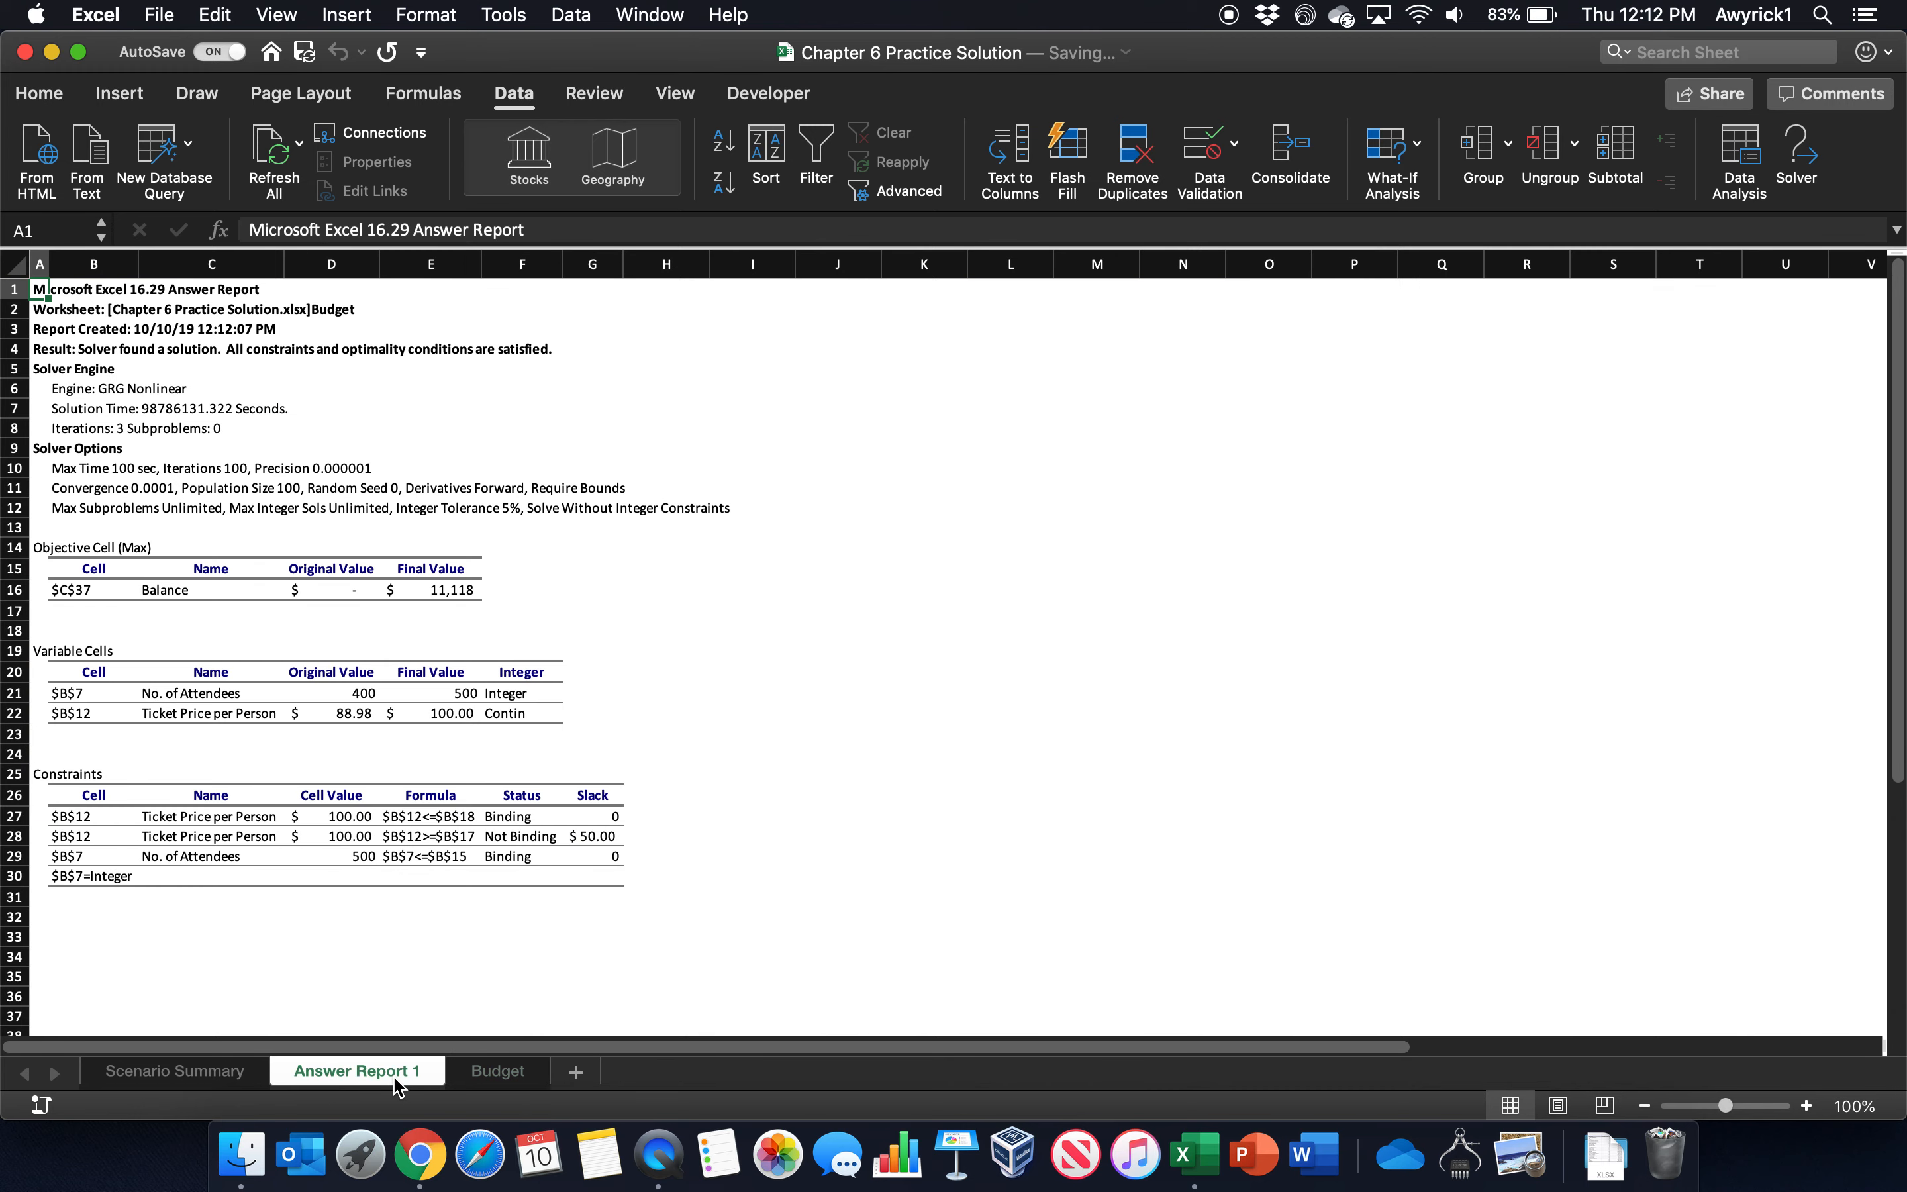
drag(386, 524, 518, 648)
click(393, 533)
click(436, 592)
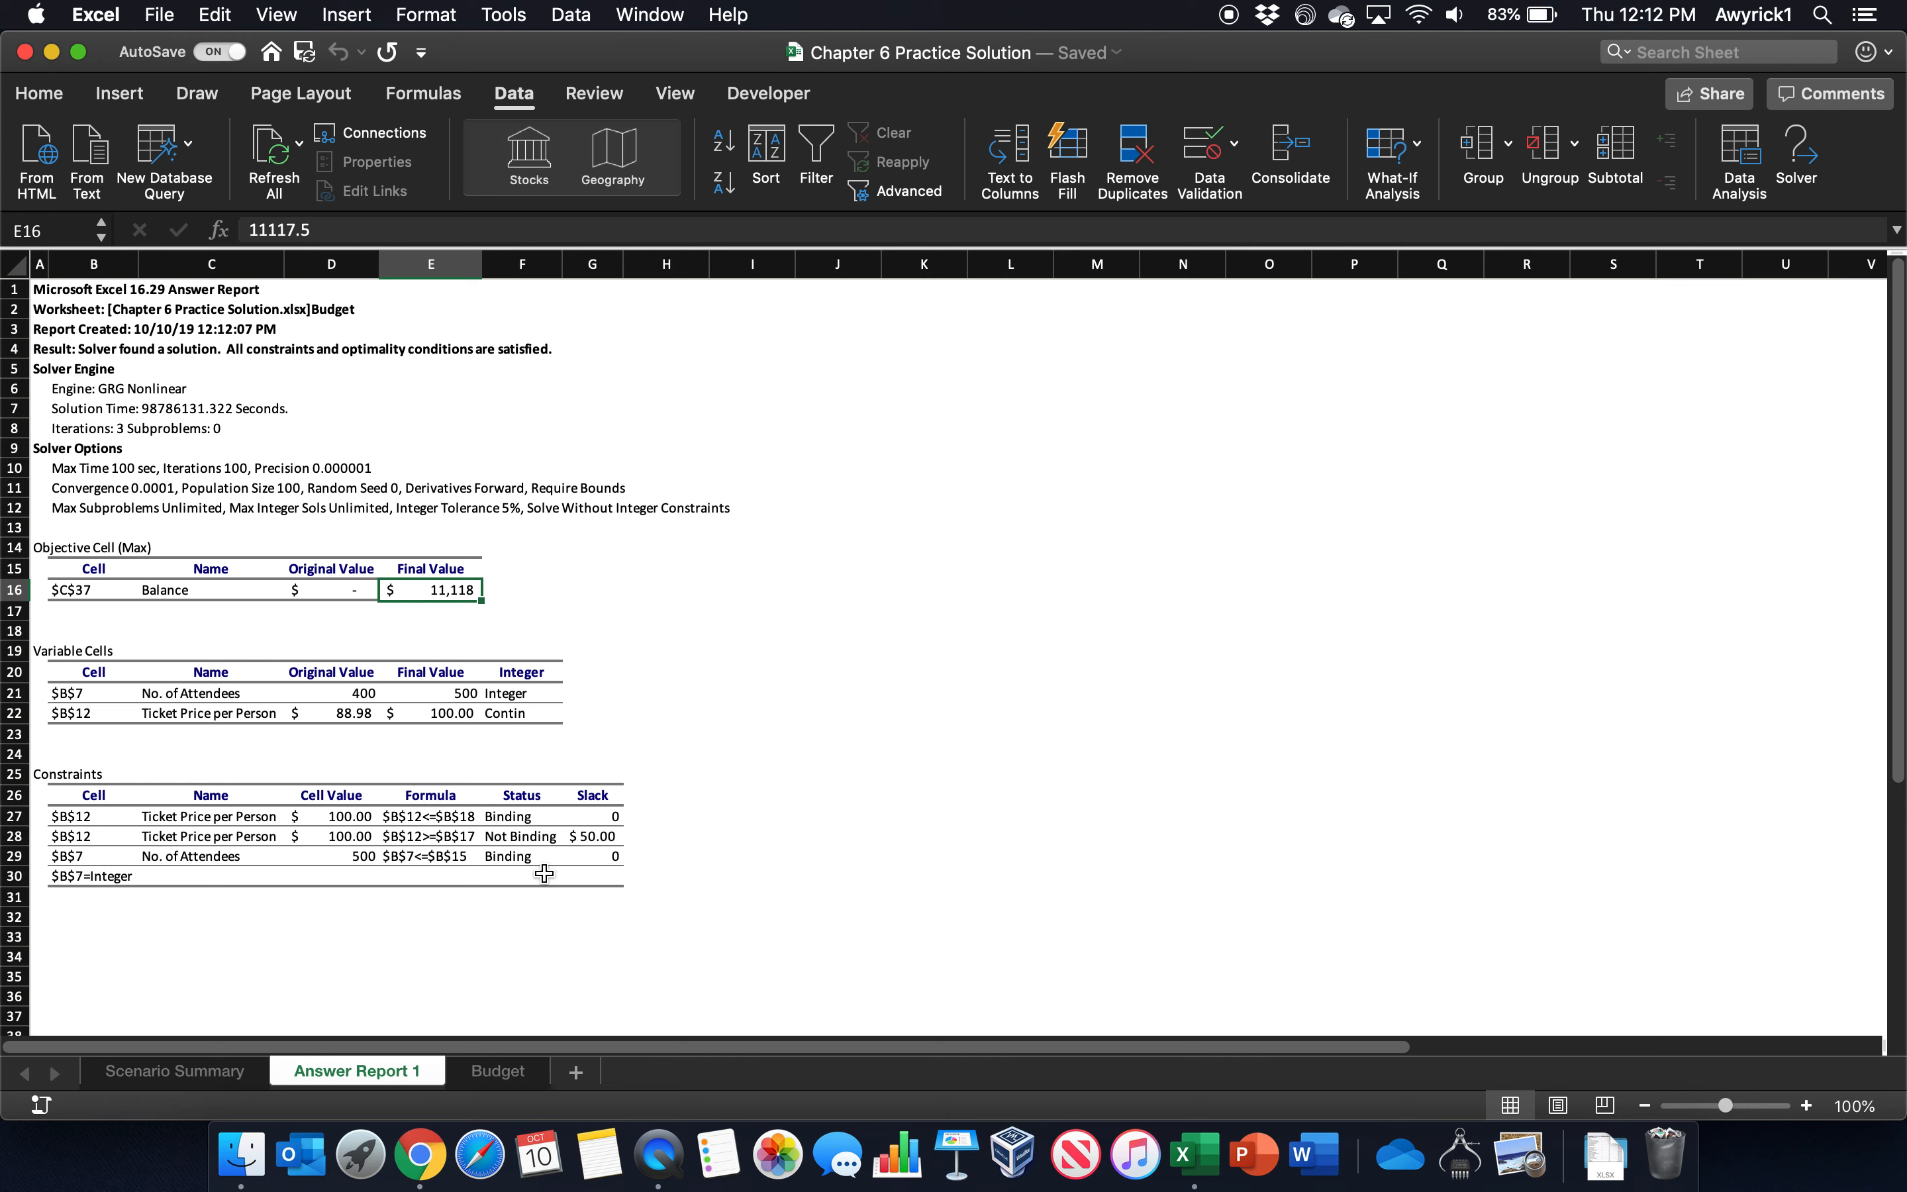
drag(531, 821, 336, 855)
click(504, 829)
click(514, 856)
click(336, 855)
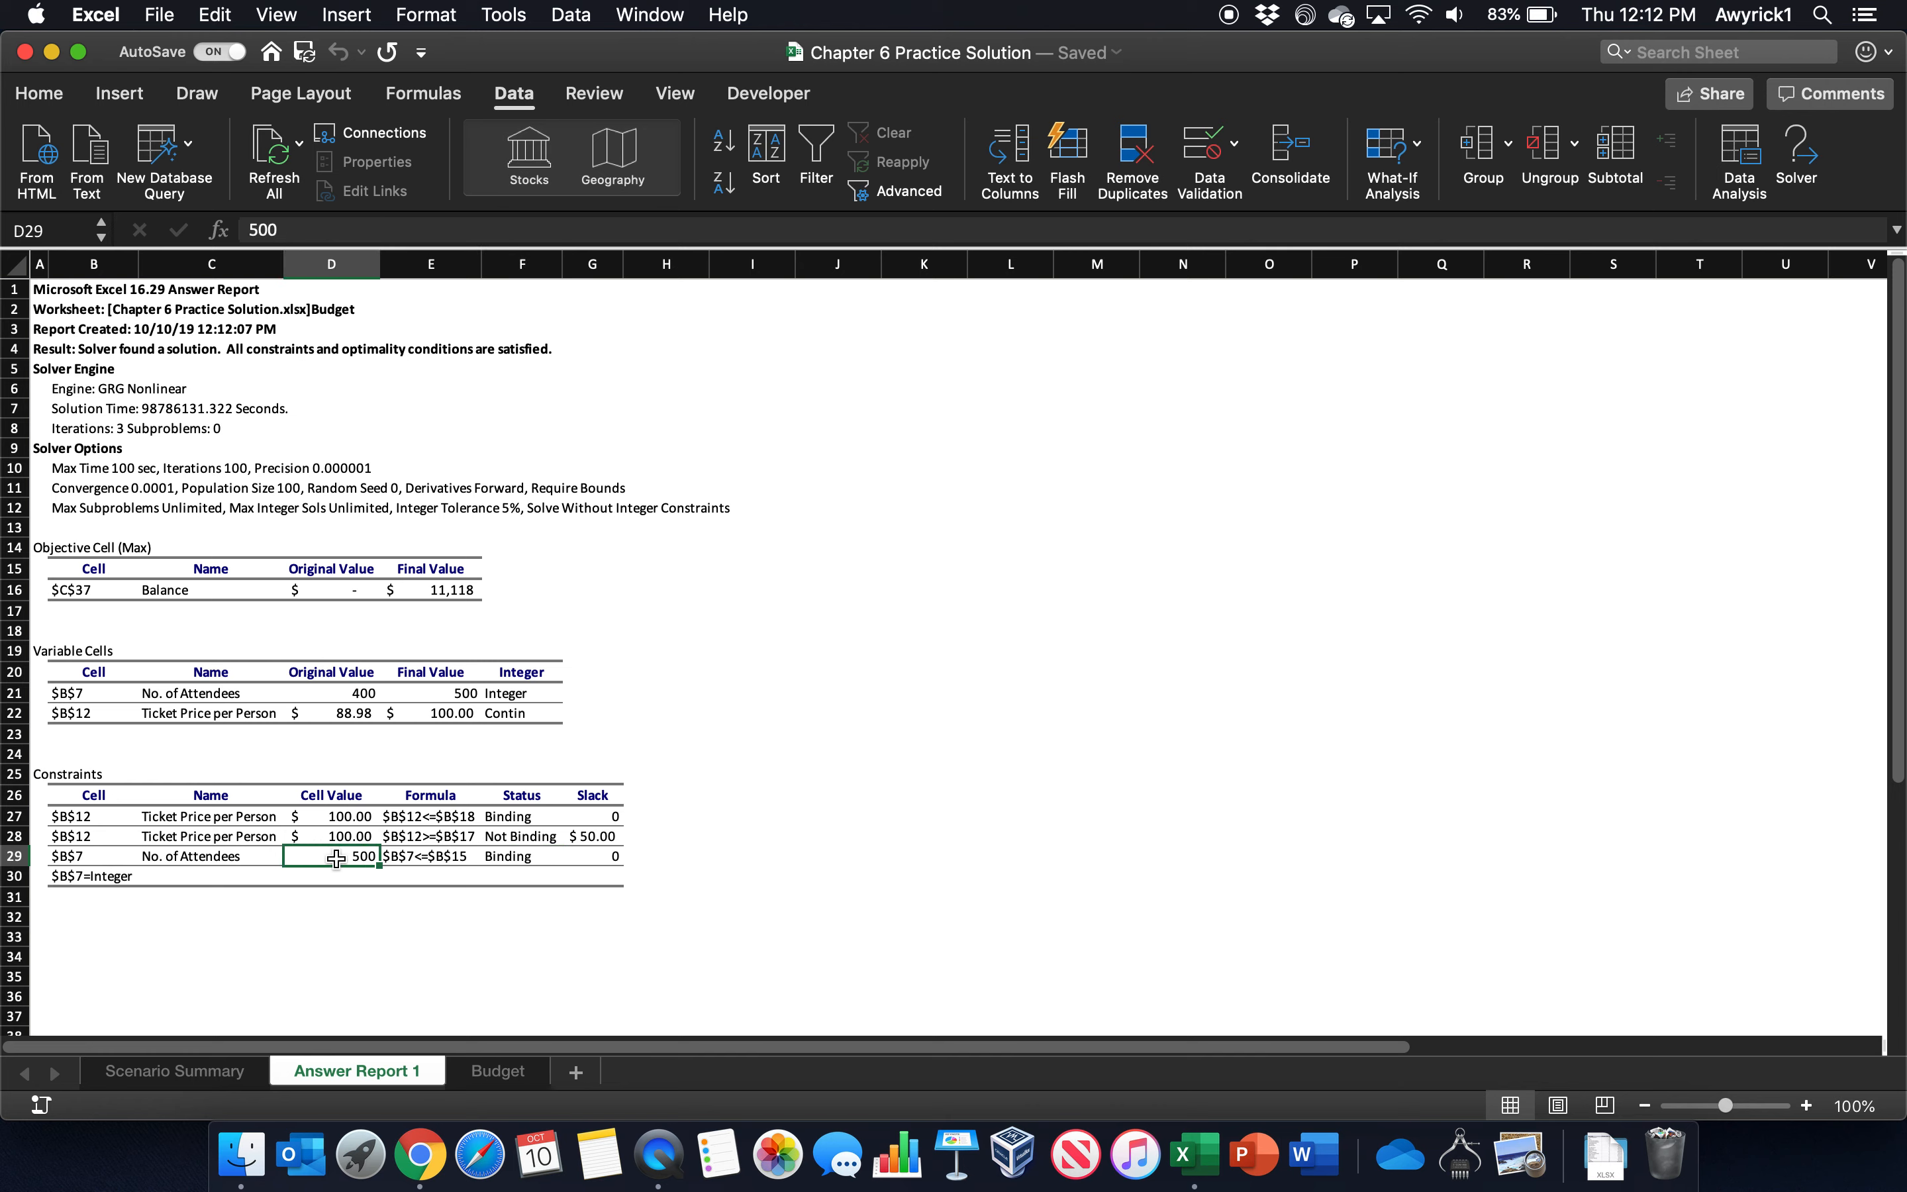
click(524, 819)
click(340, 823)
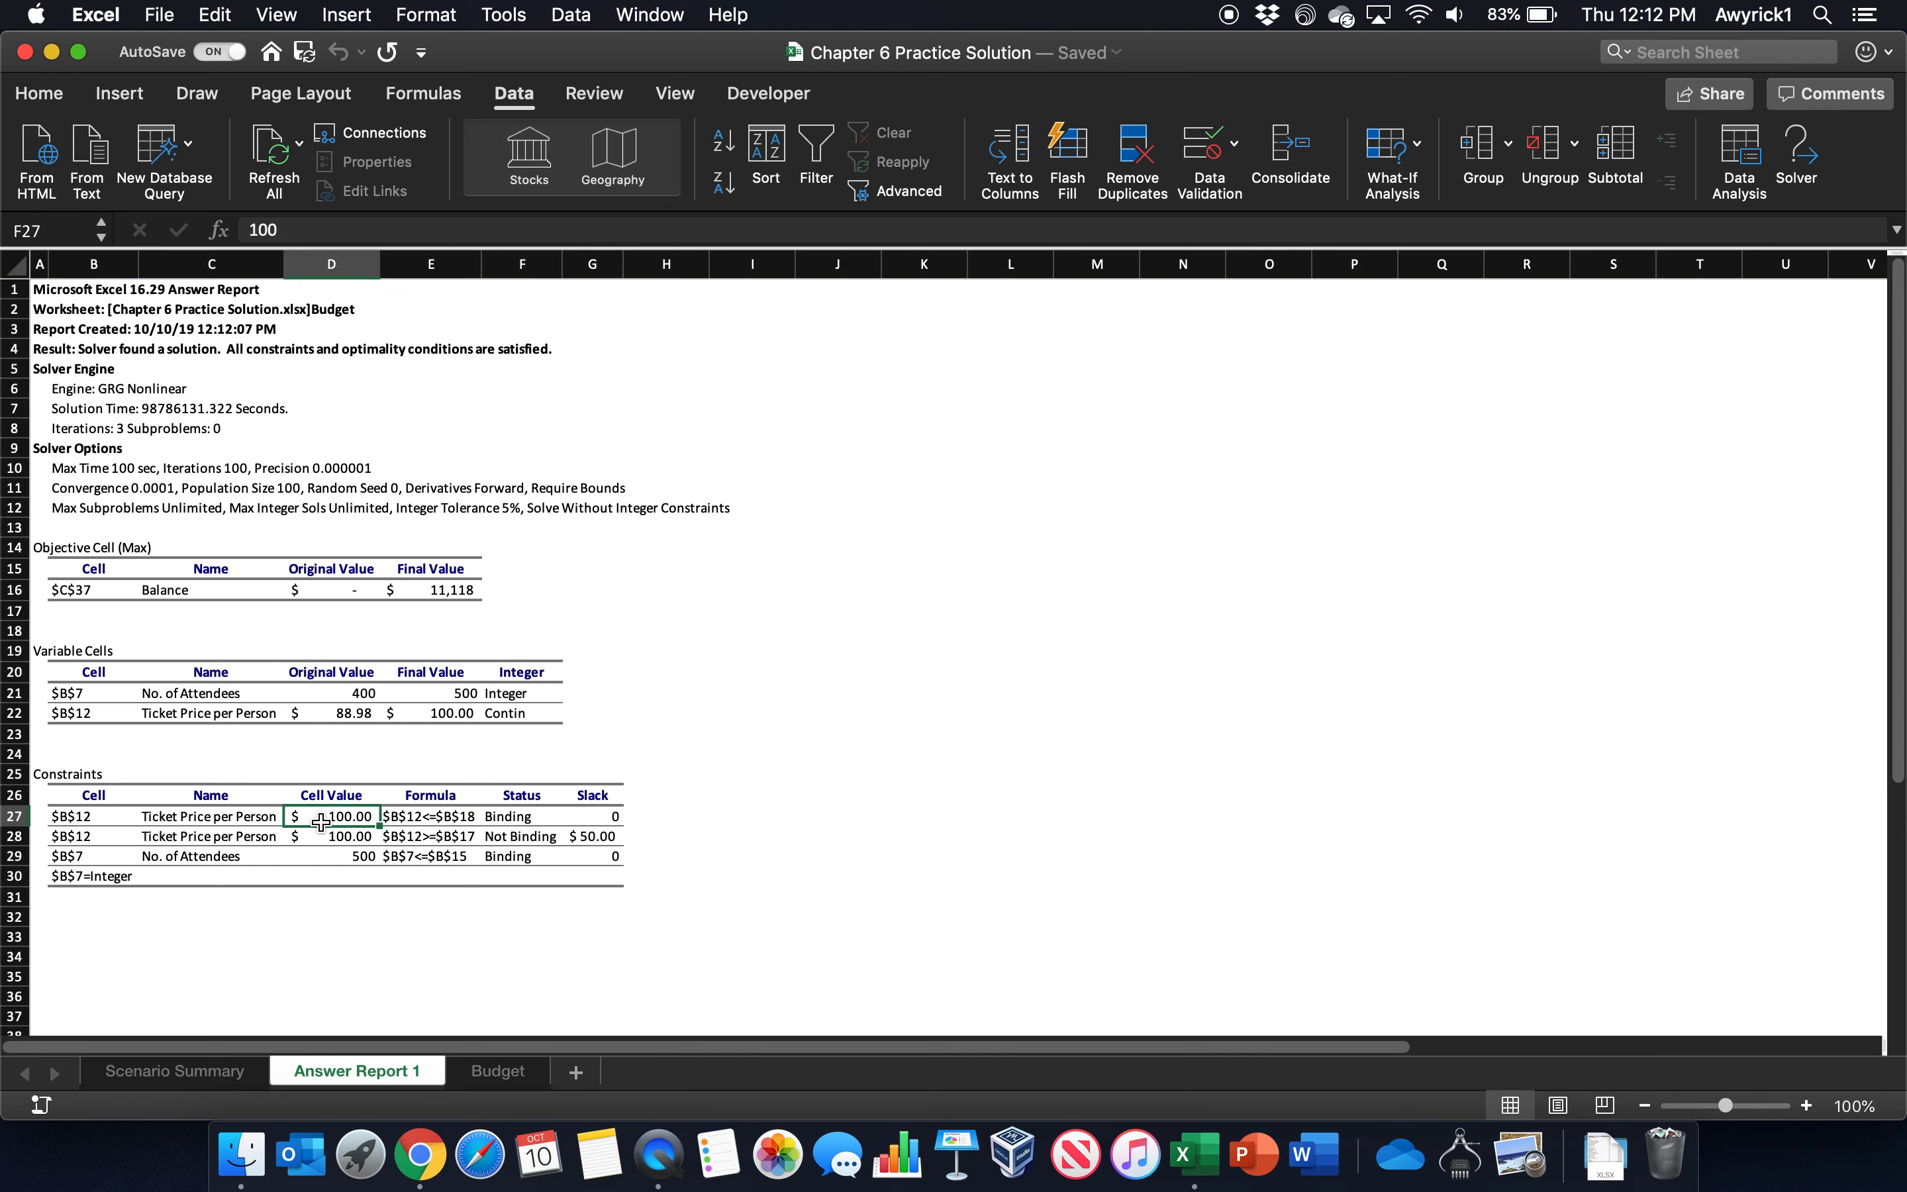
drag(530, 816, 389, 816)
click(364, 816)
click(422, 837)
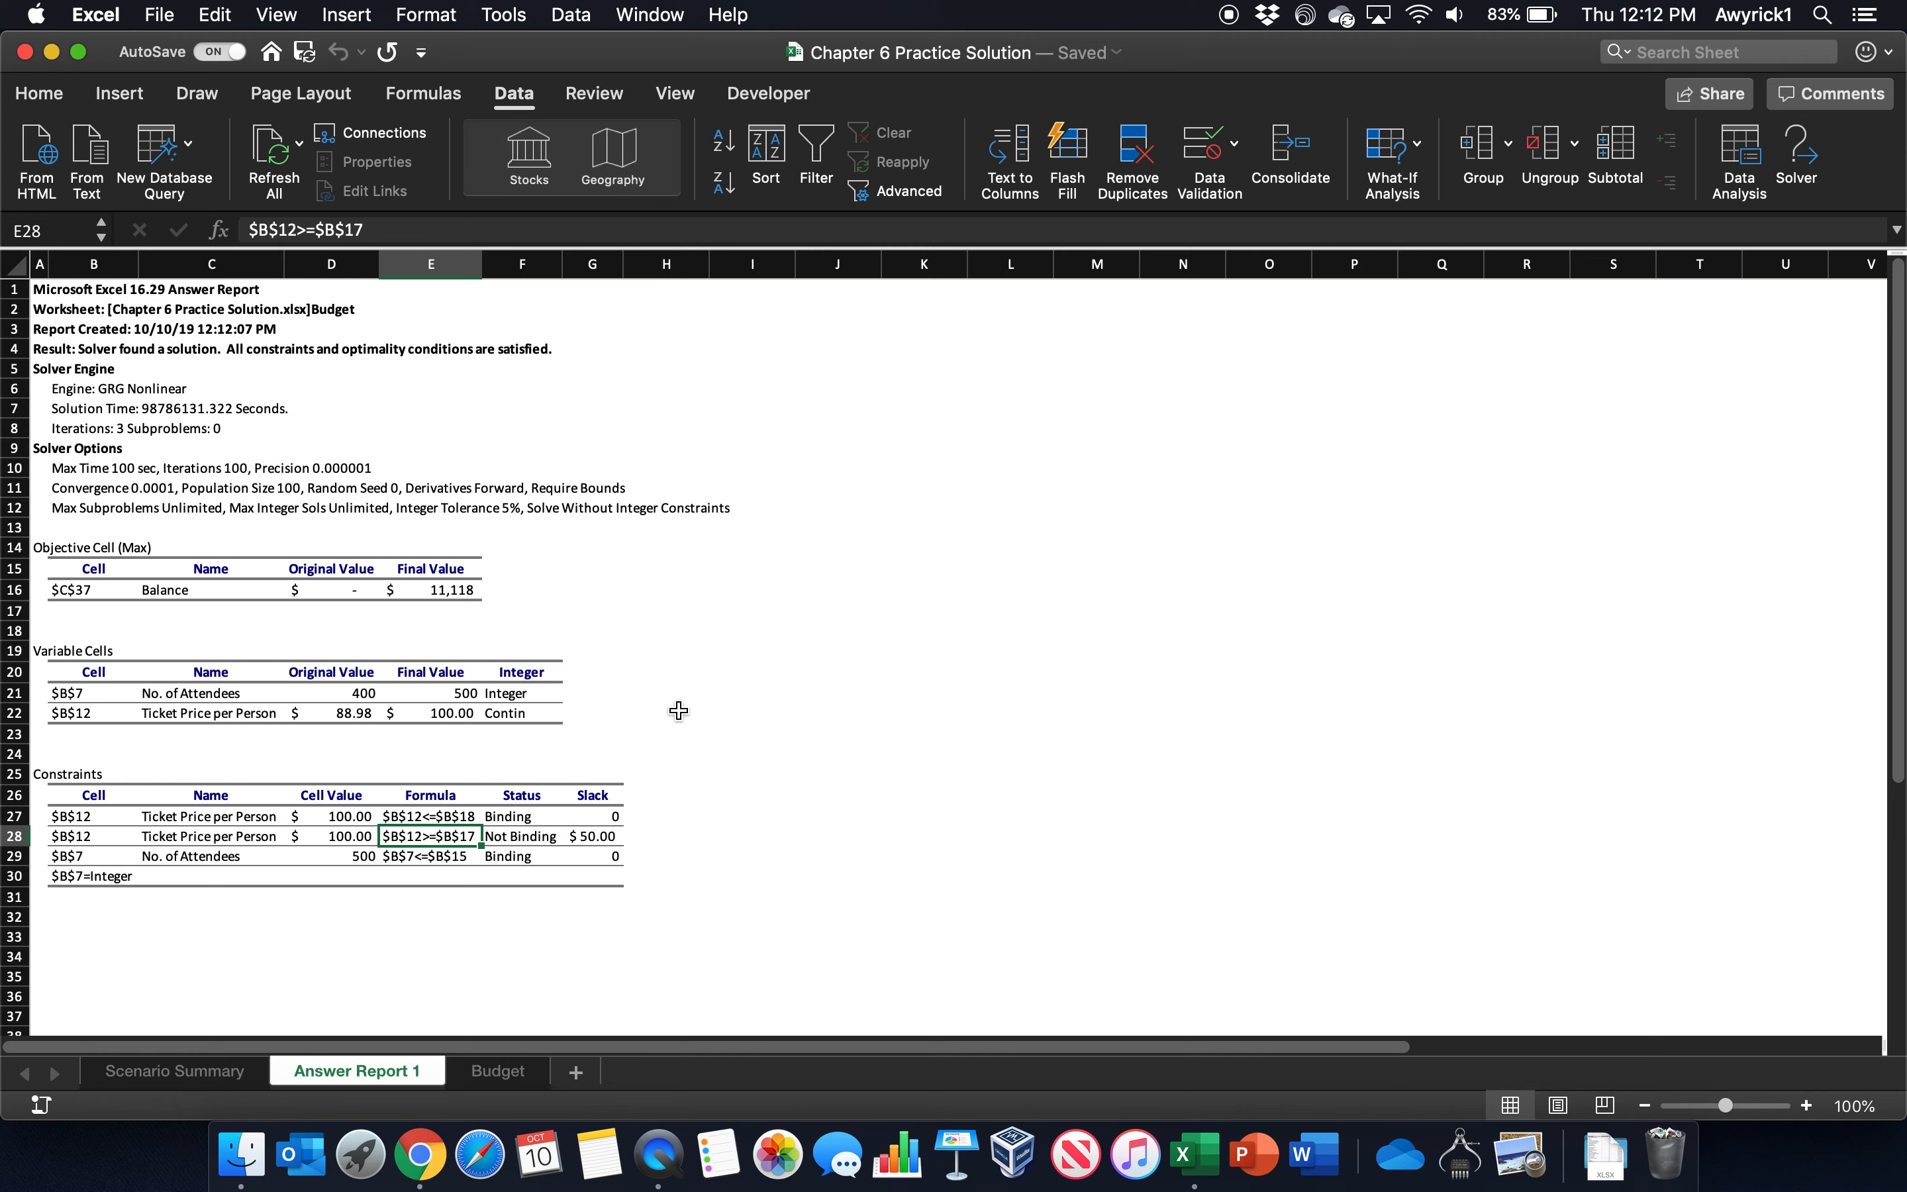
click(465, 596)
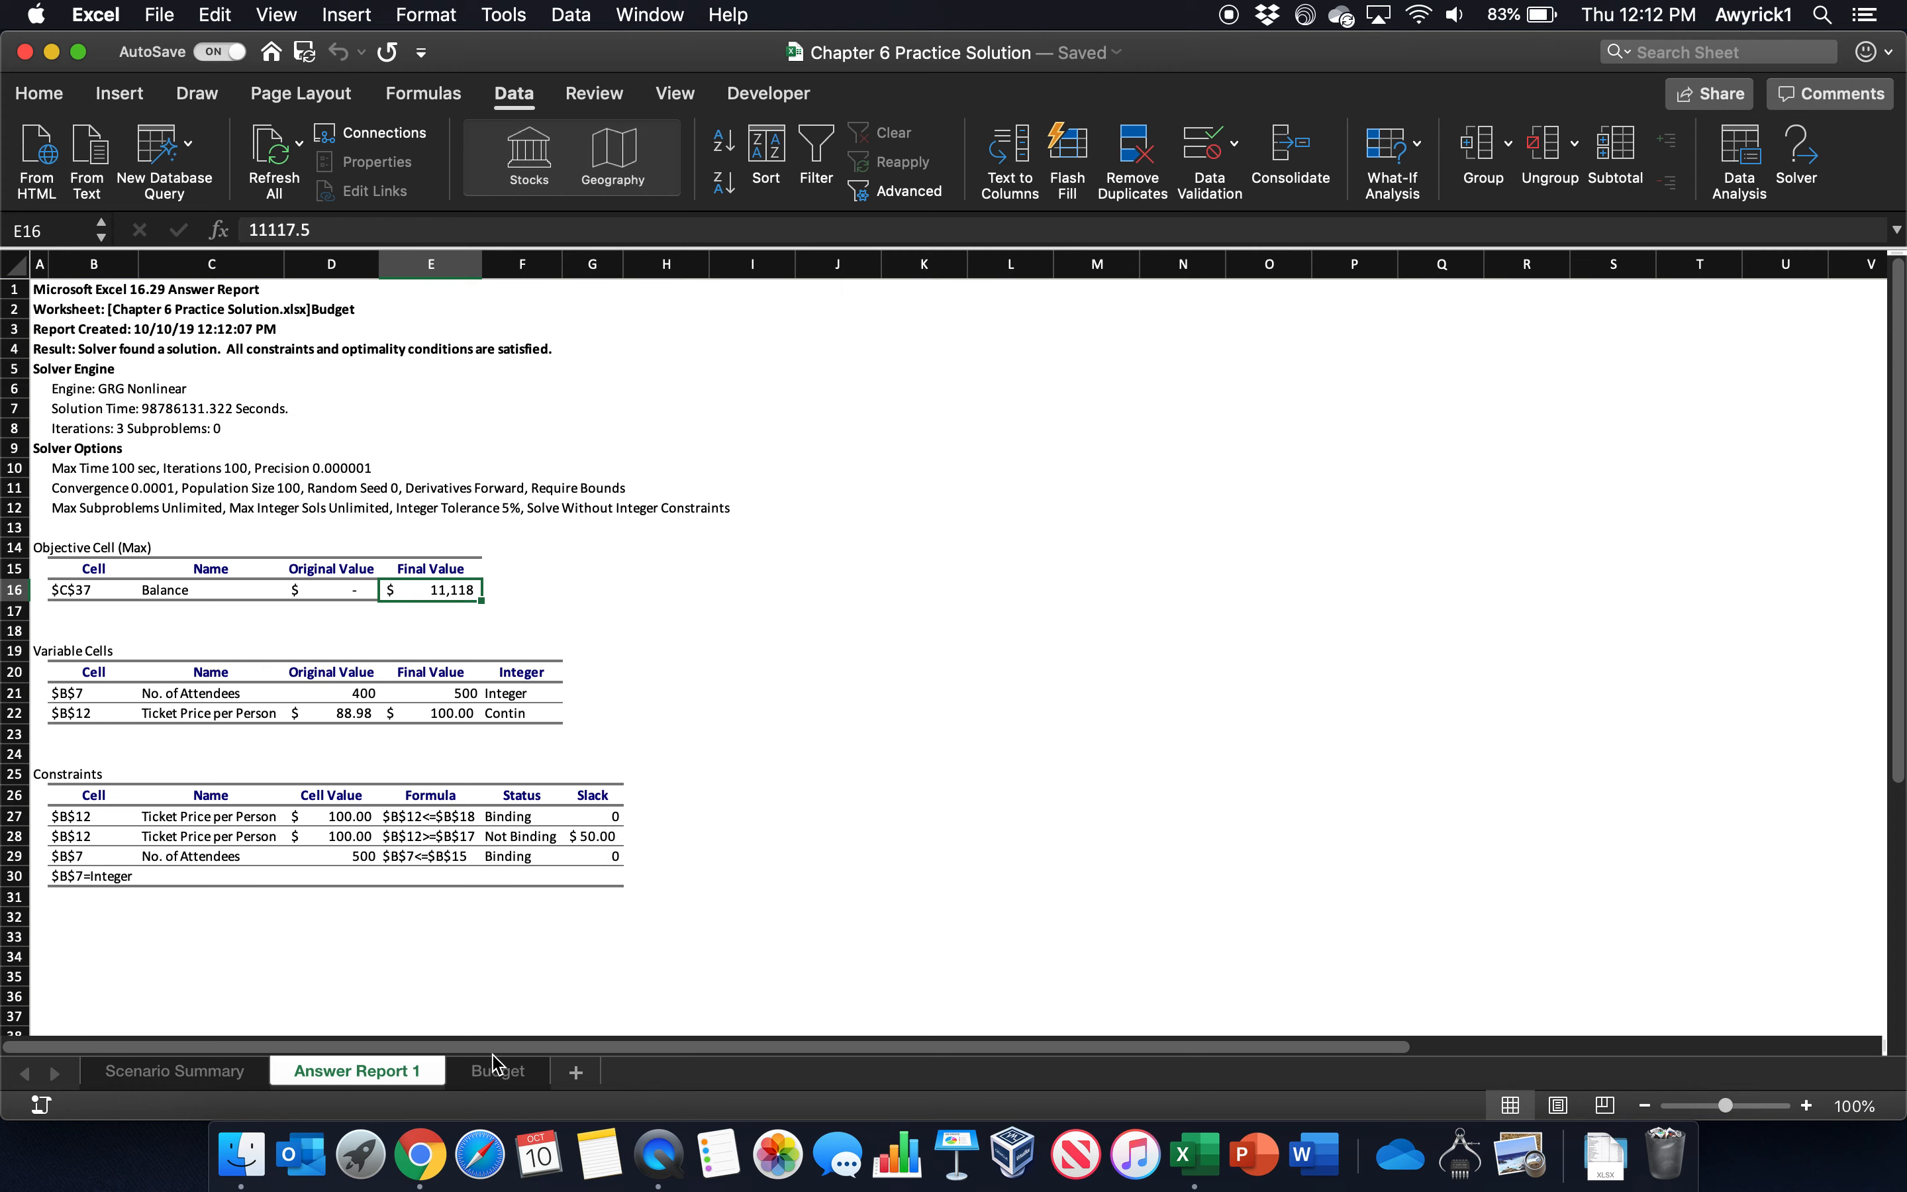
Step: Check the restored values on the Budget sheet, review the report sheets once more, and return to Budget
click(481, 1076)
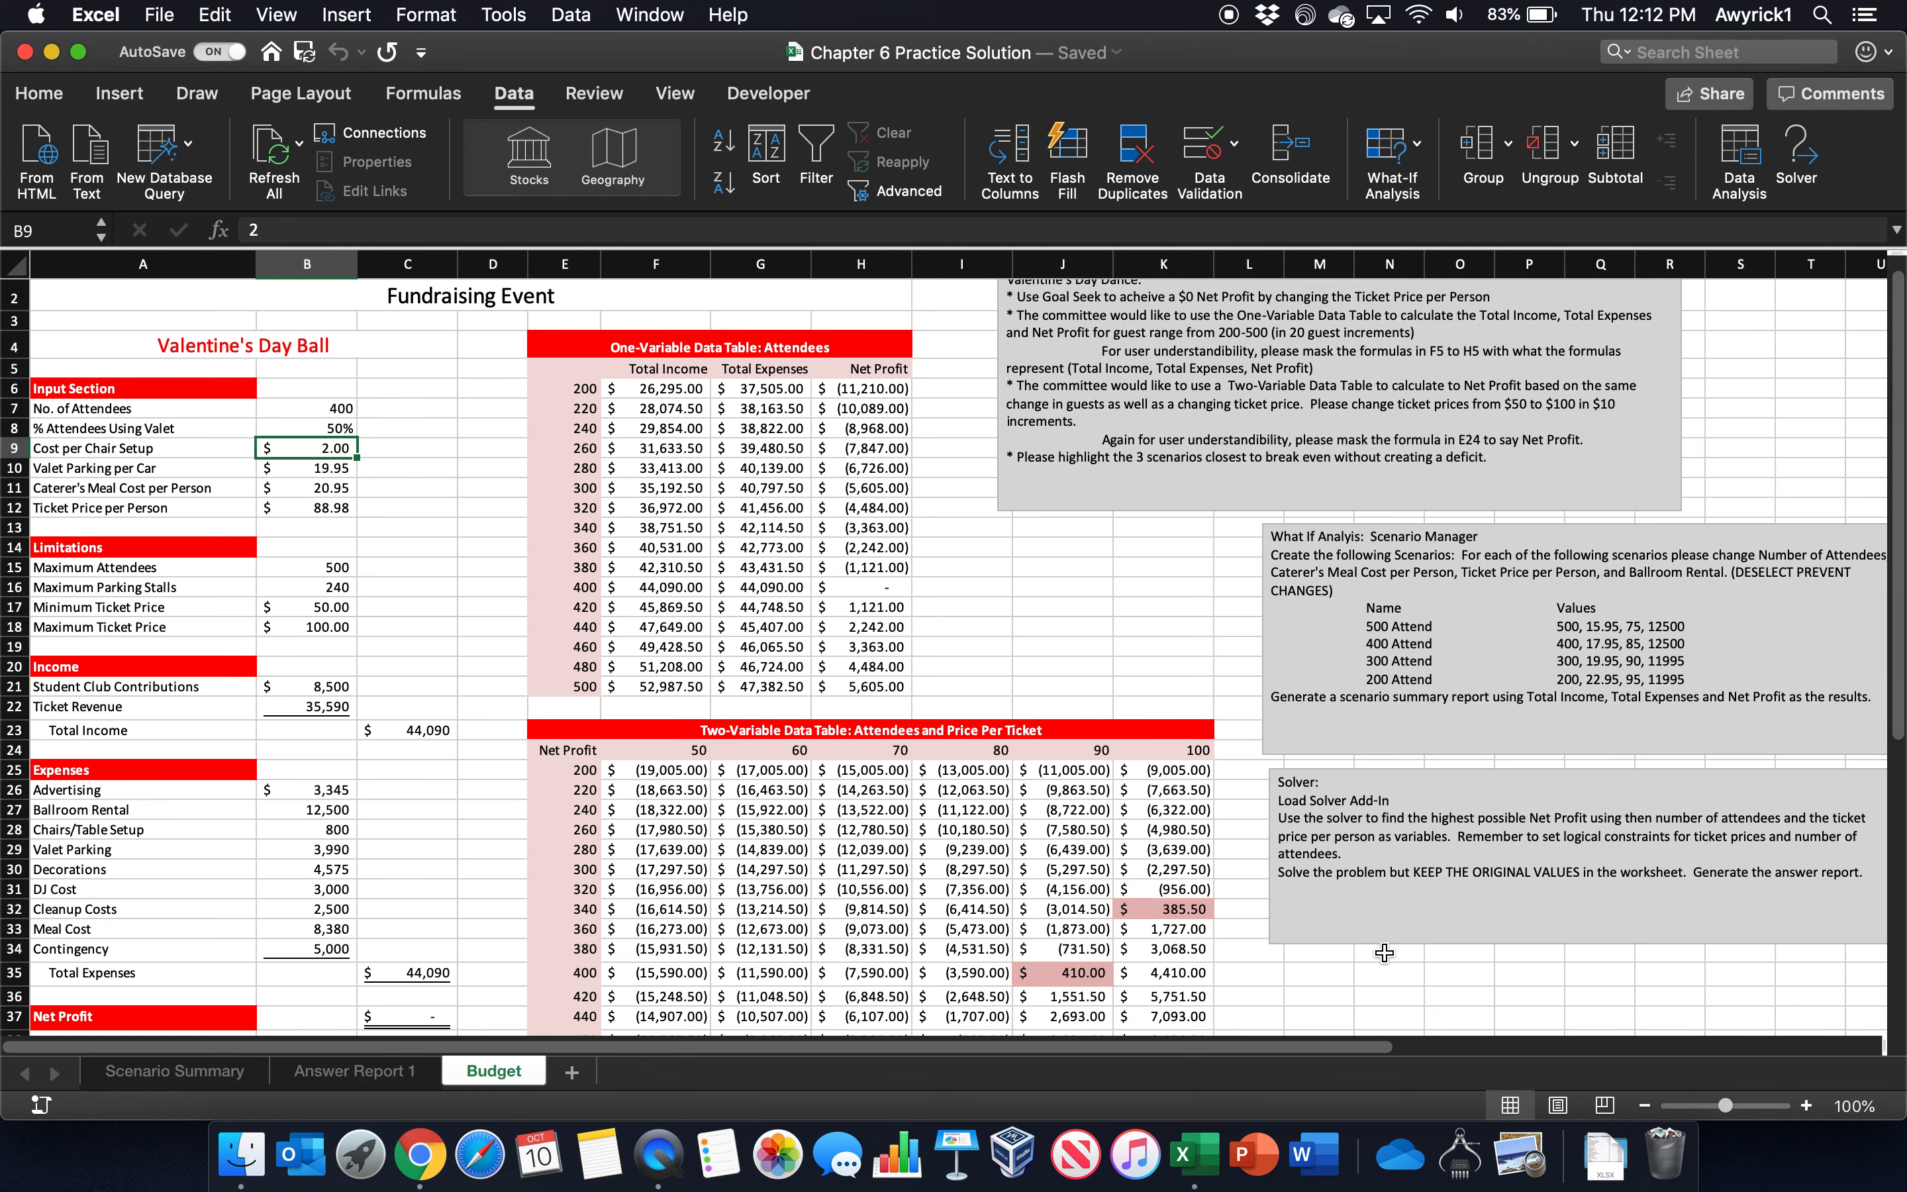
scroll(780, 792, up, 2)
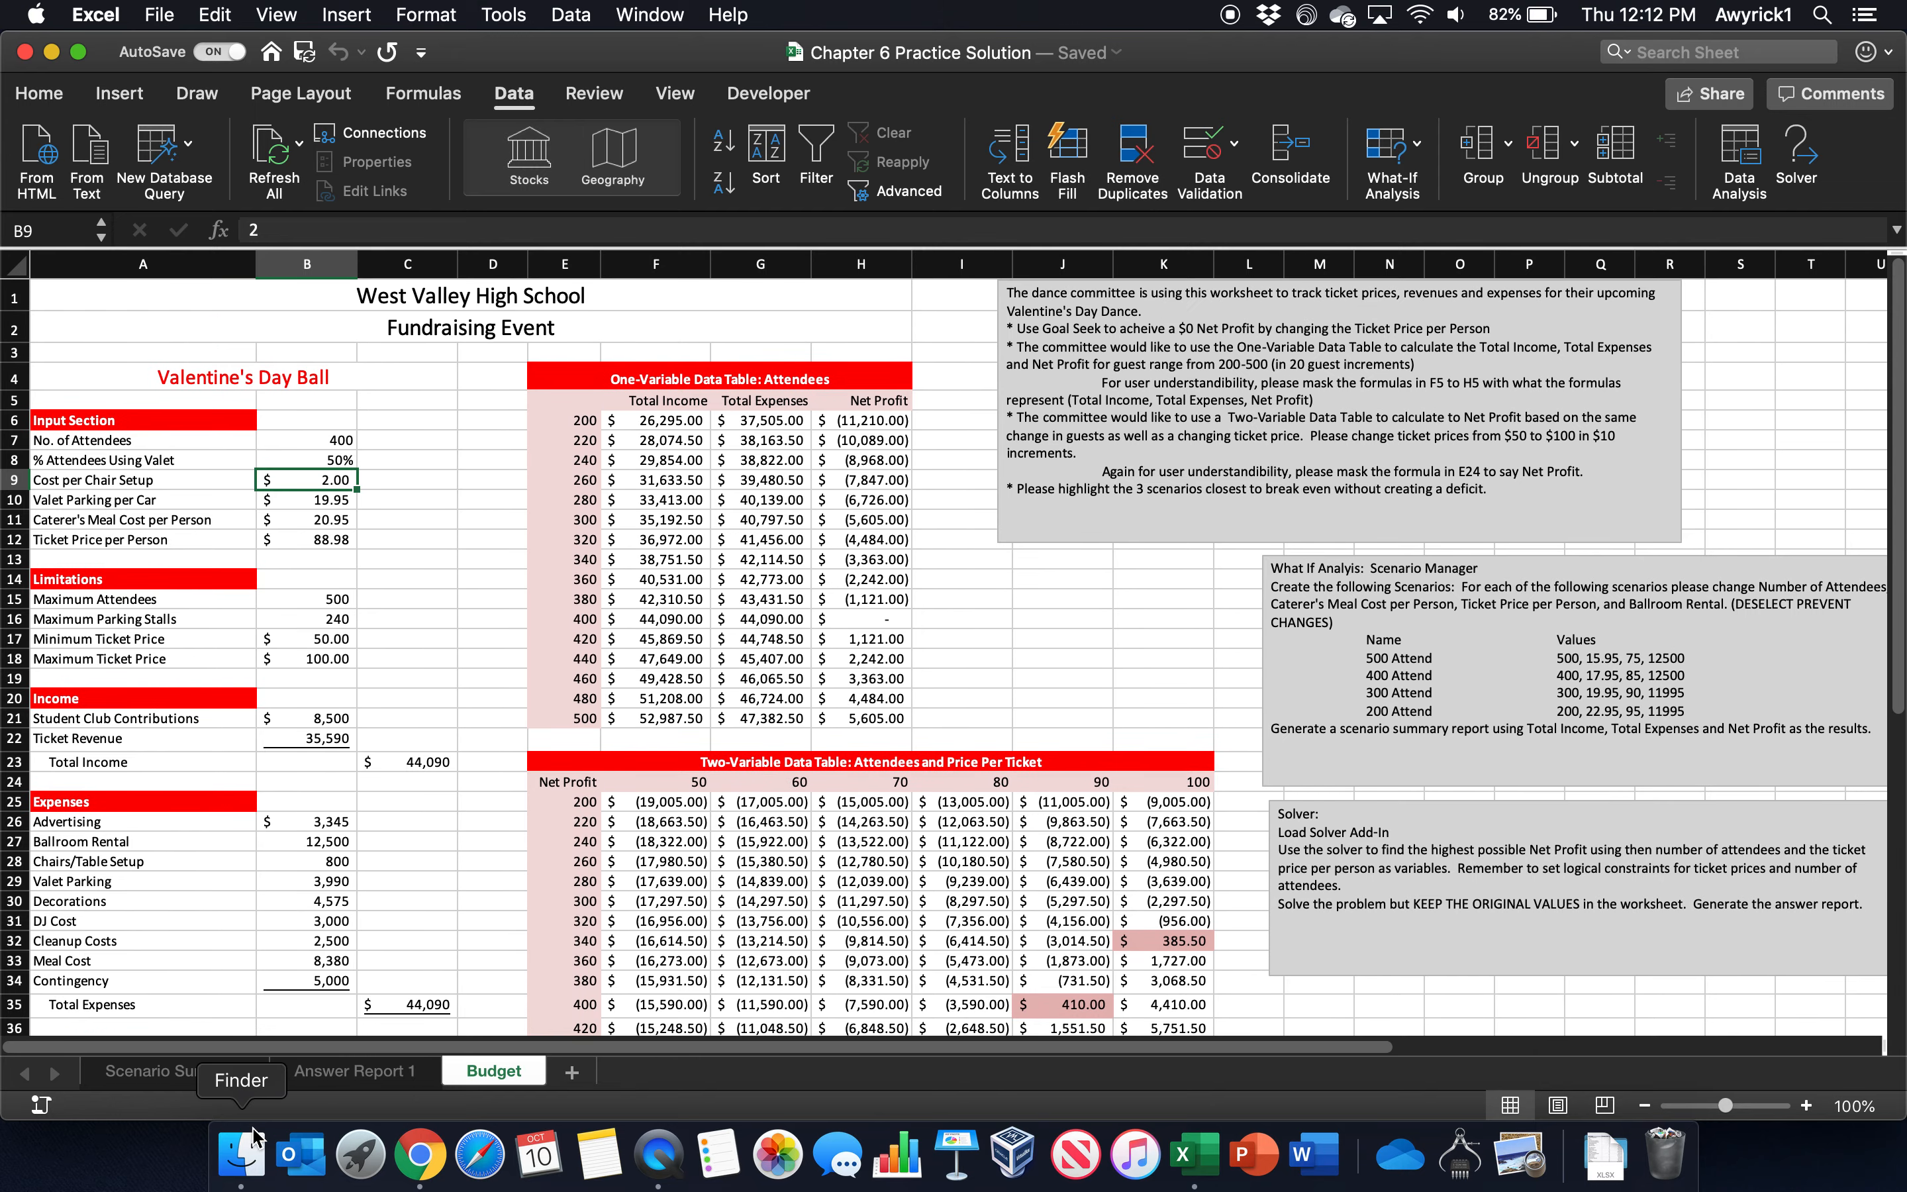
click(220, 1085)
click(303, 1080)
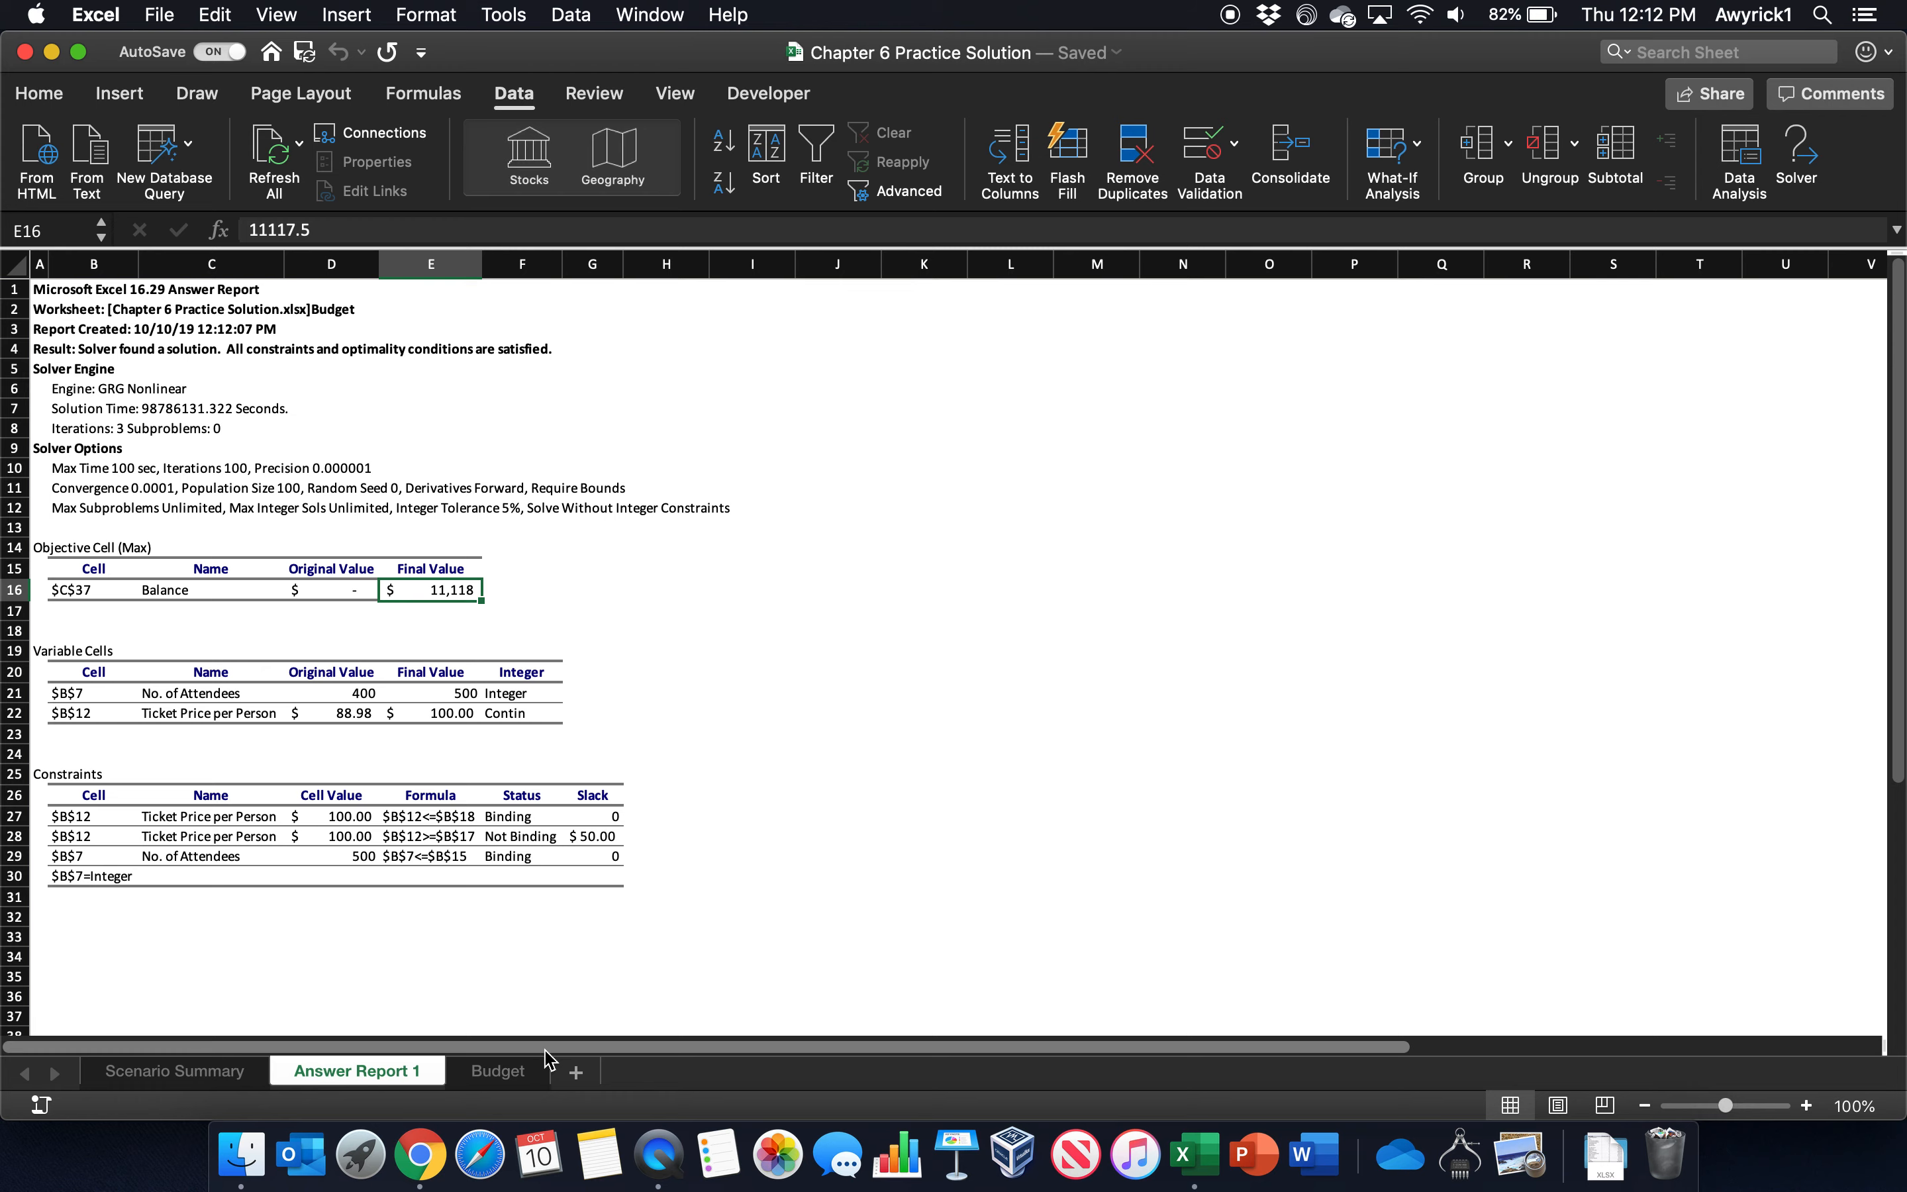
click(505, 1072)
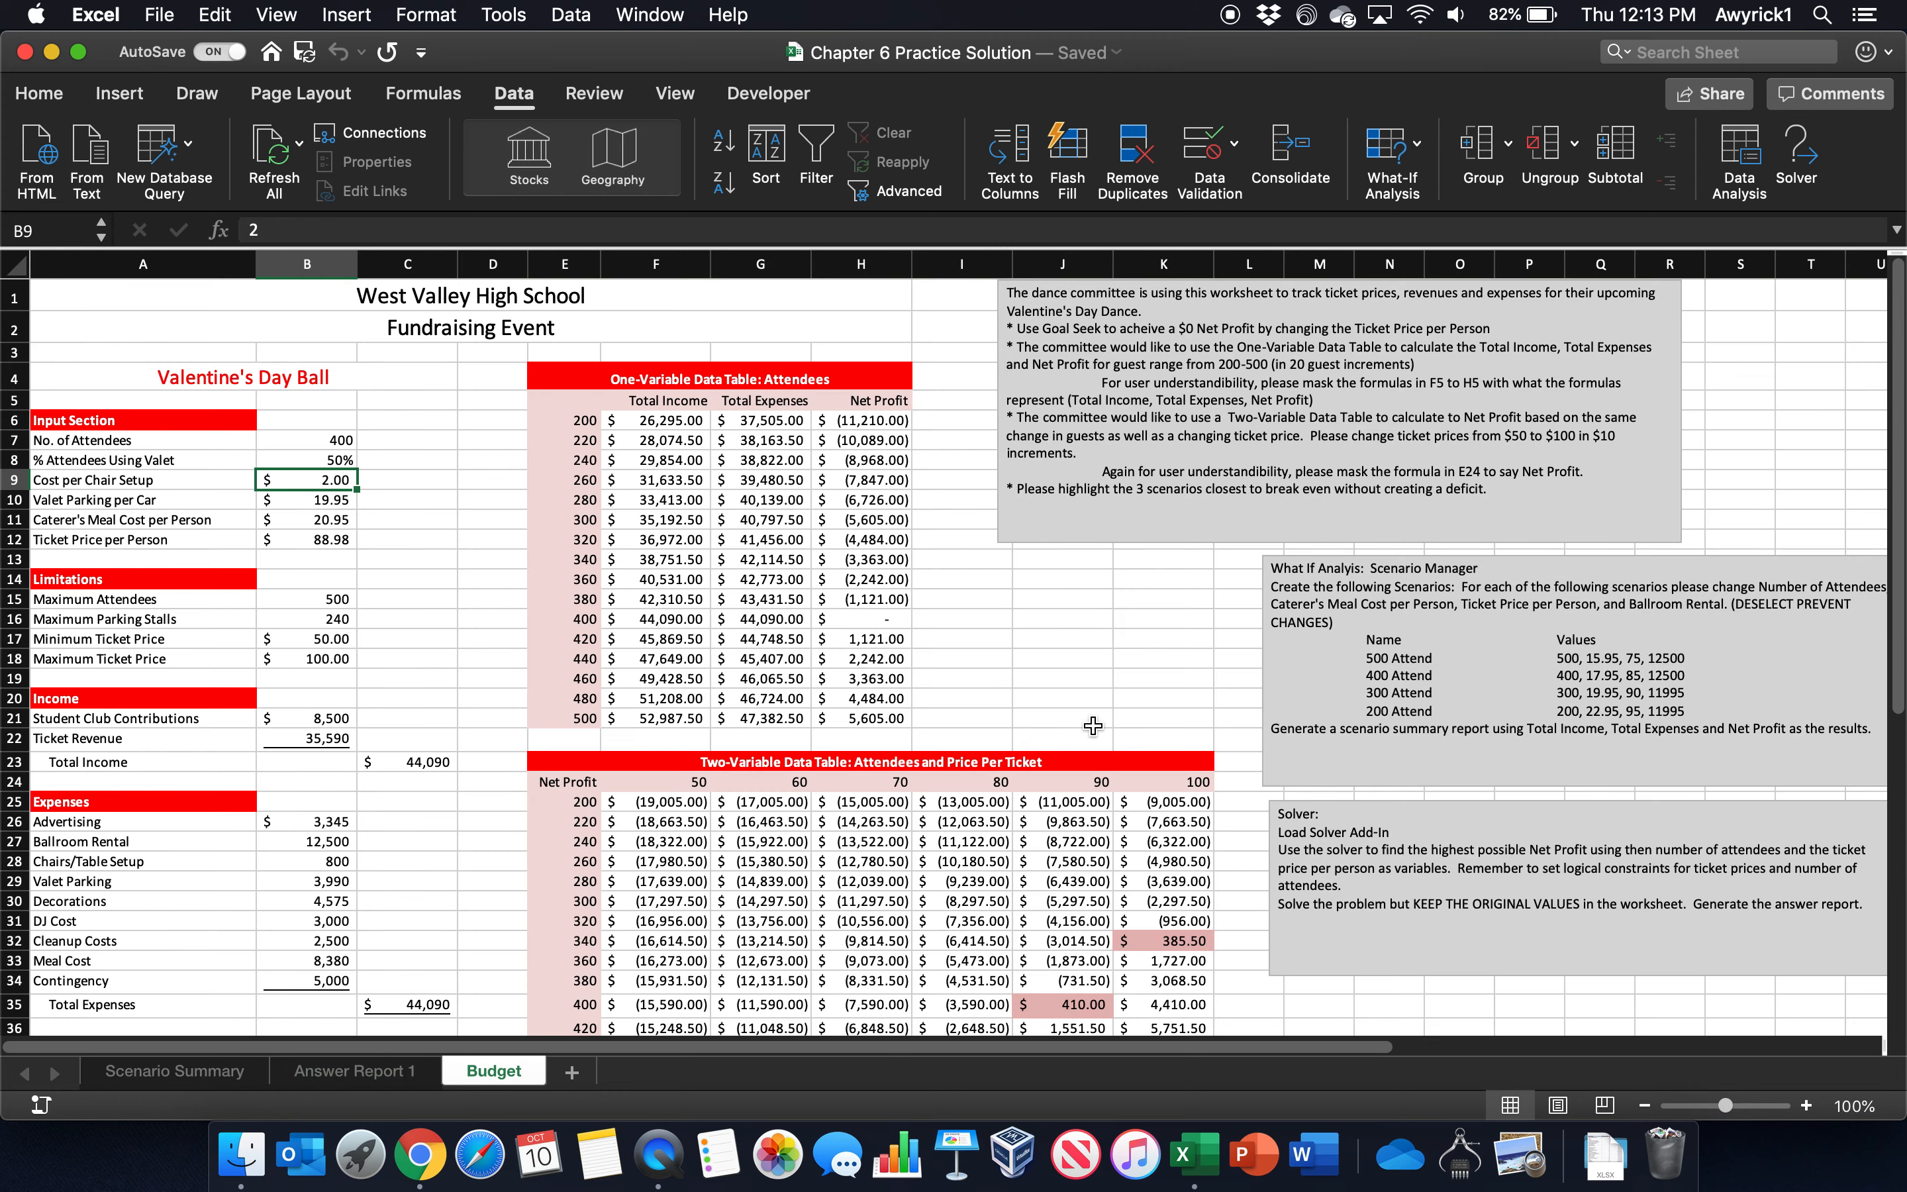